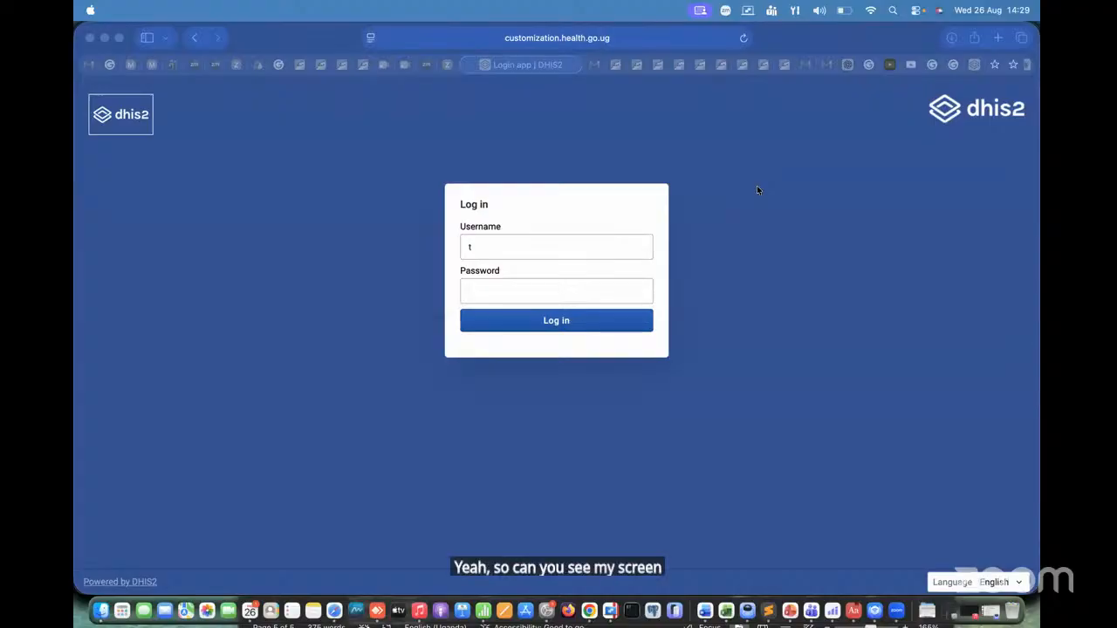
Step: Enter testfacility1 as the username on the login form, correcting the misspelling of "facility"
left_click(493, 251)
type("e")
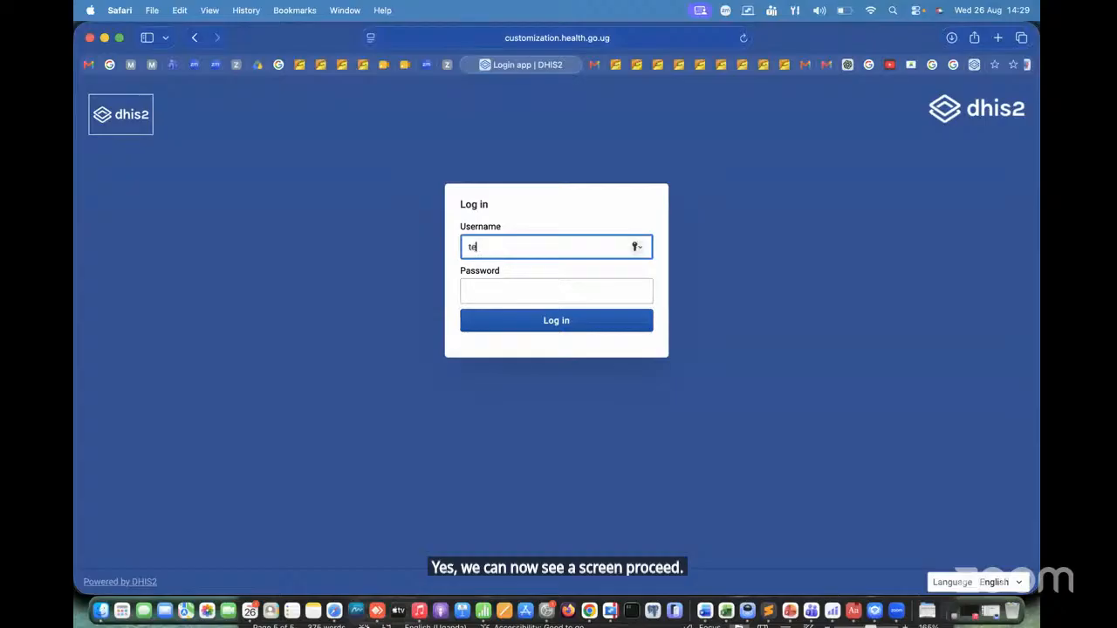
type("stf")
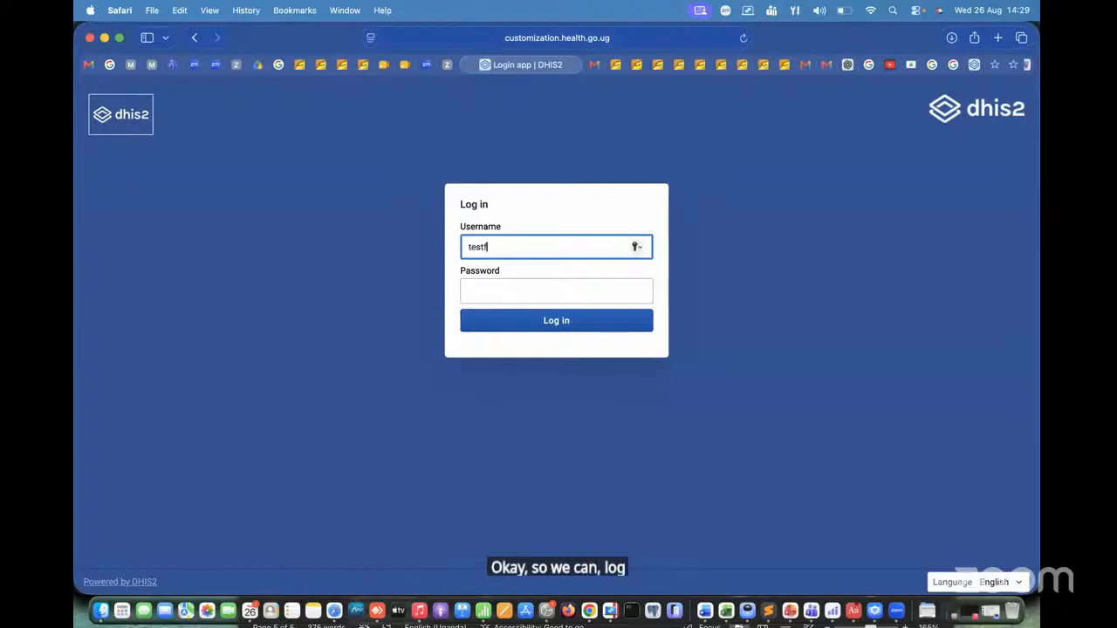
type("acilty1")
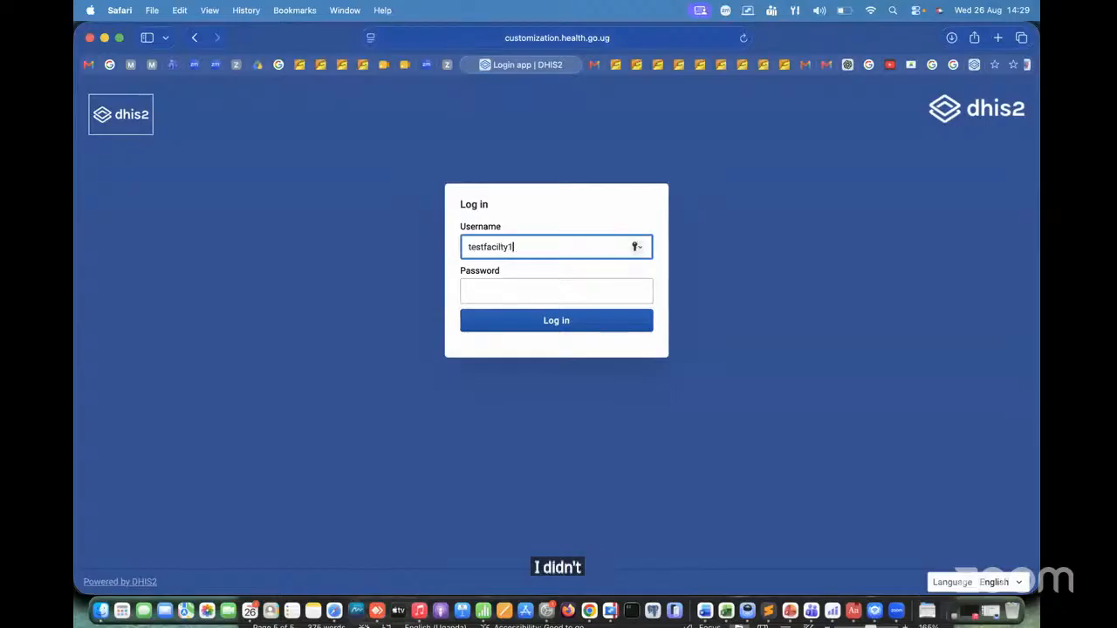
left_click(487, 292)
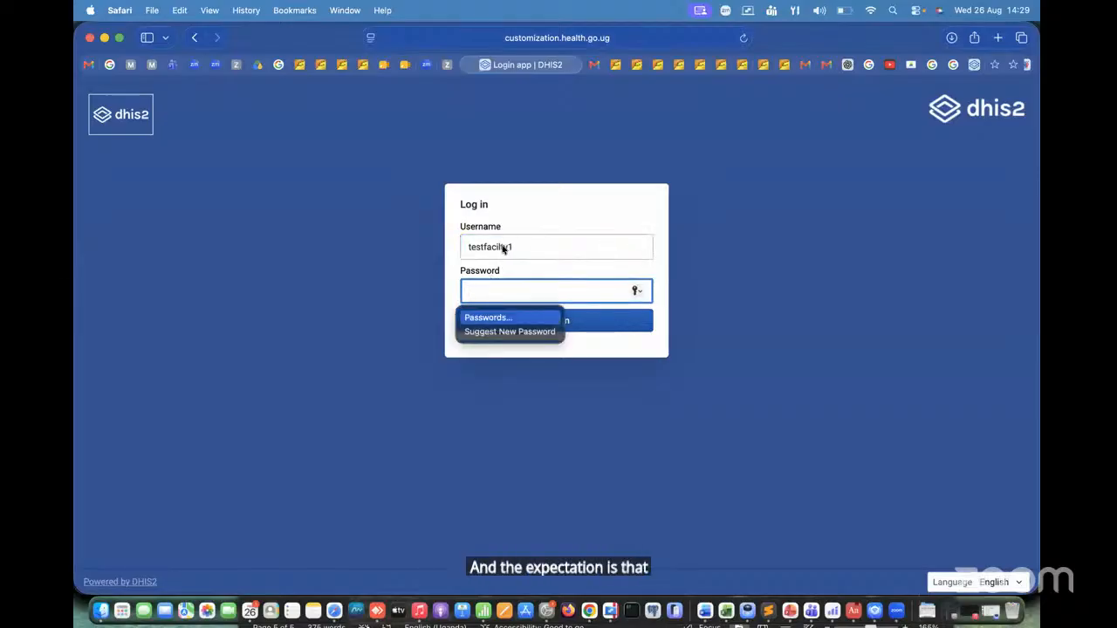
left_click(502, 249)
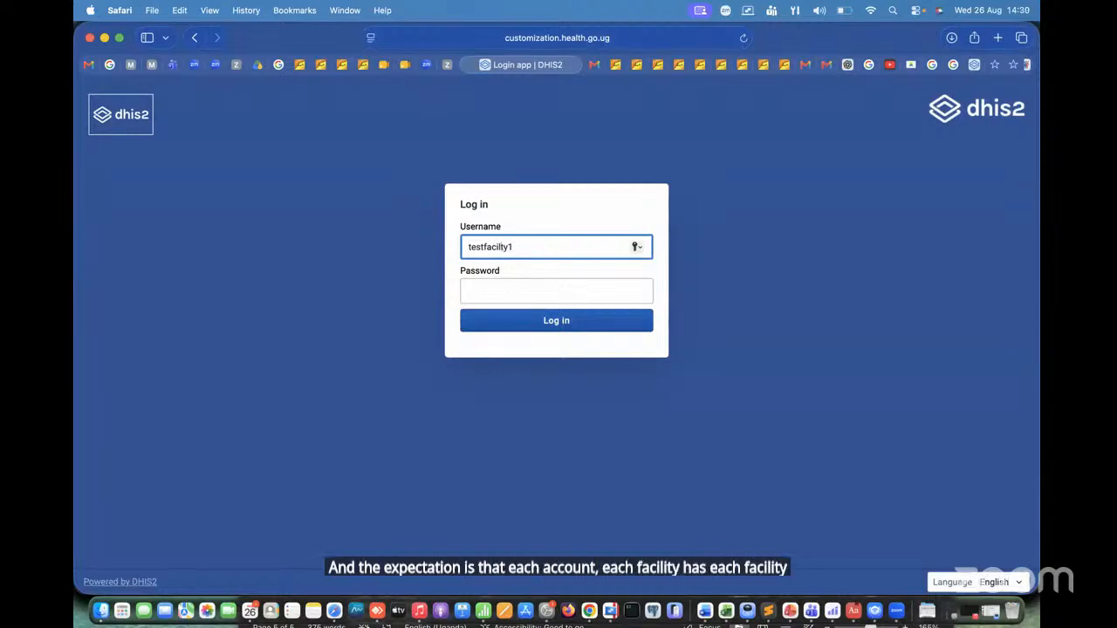
Step: Enter the account password, log in, and decline to save the password for now
left_click(501, 293)
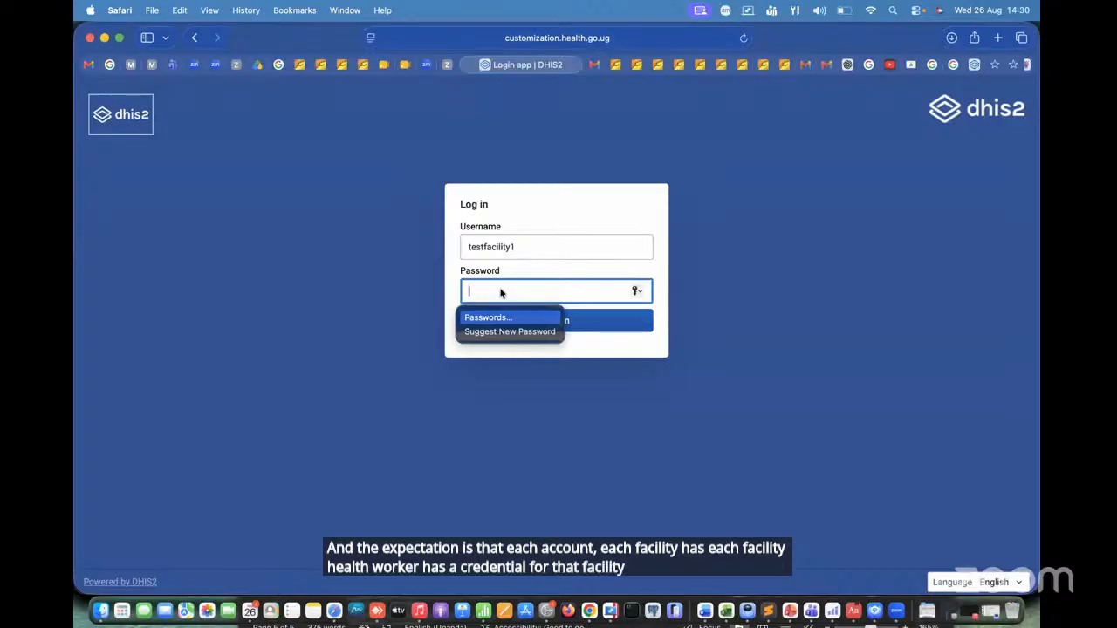
type("••")
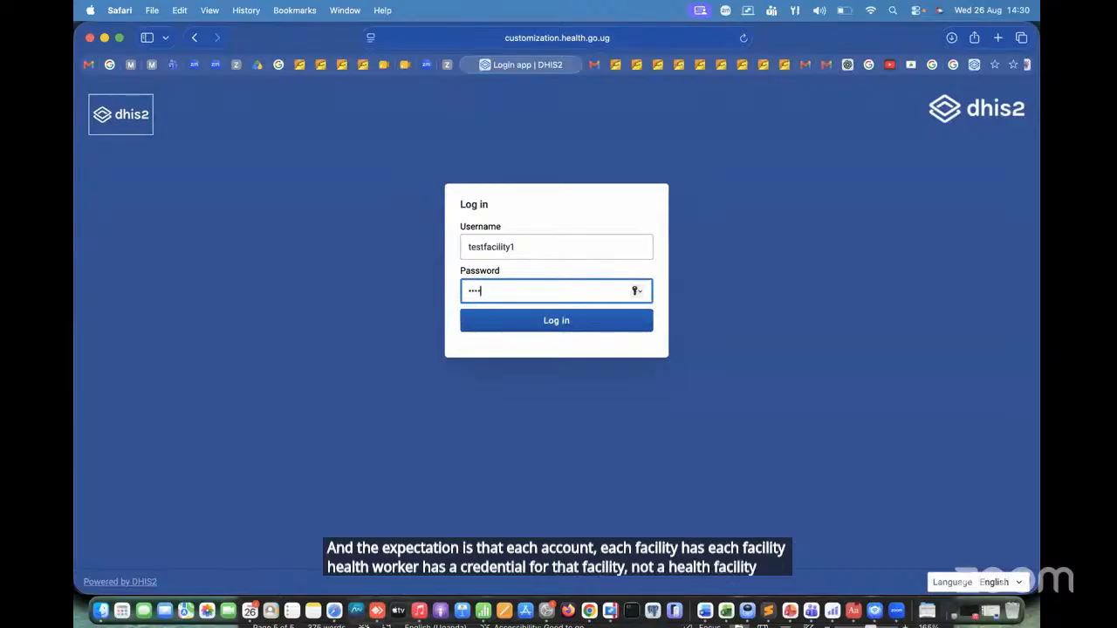
type("••••")
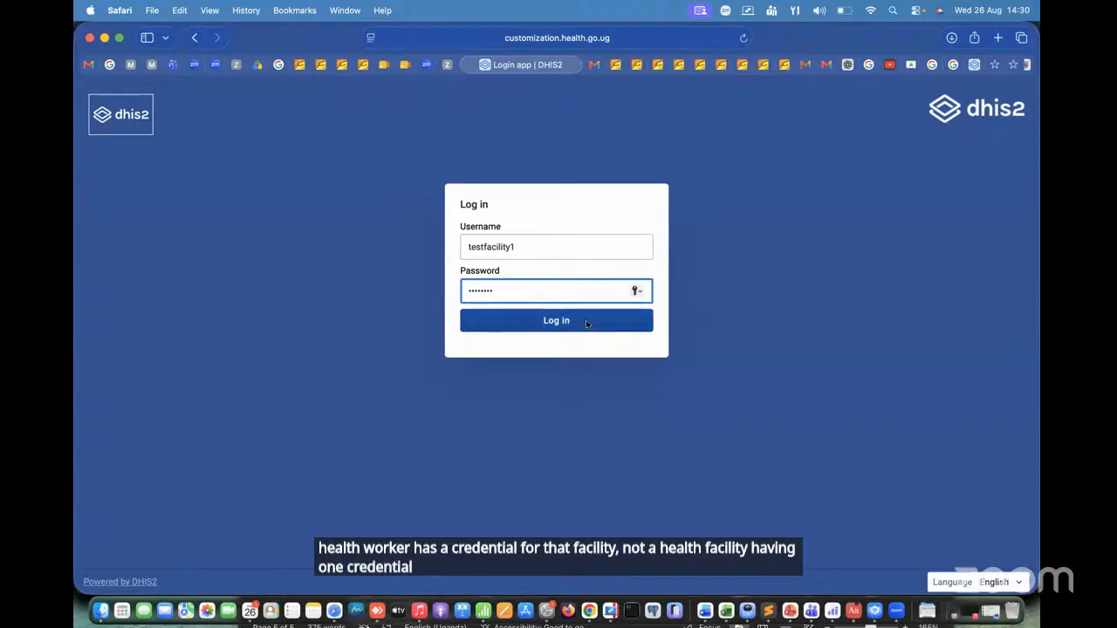
left_click(586, 320)
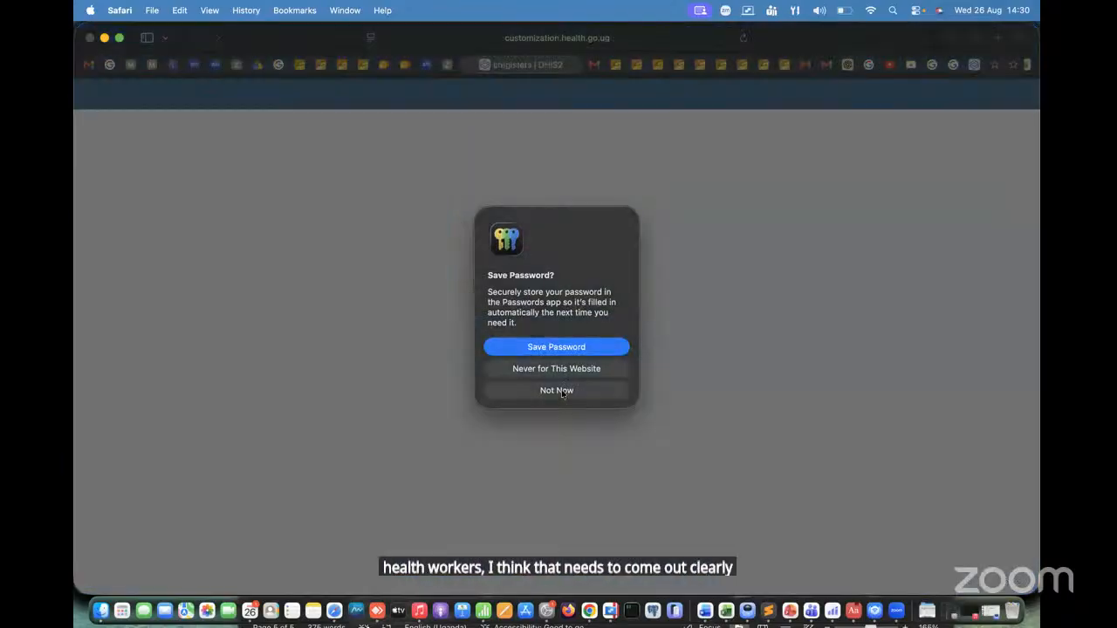
left_click(562, 394)
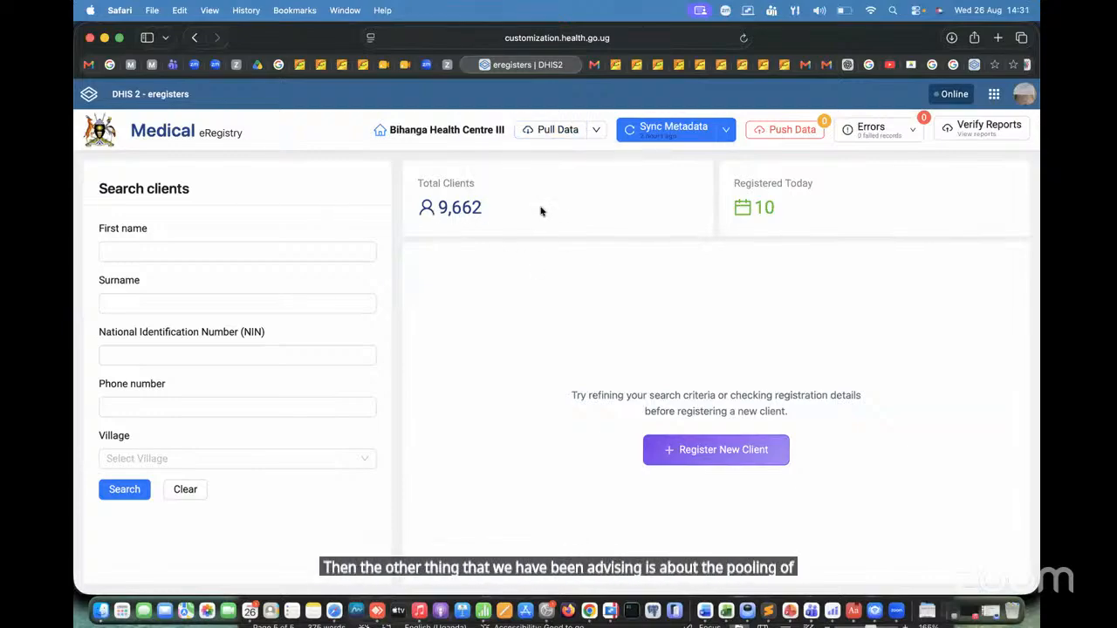
Step: Pull the data for Bihanga Health Centre III and sync the metadata
left_click(558, 130)
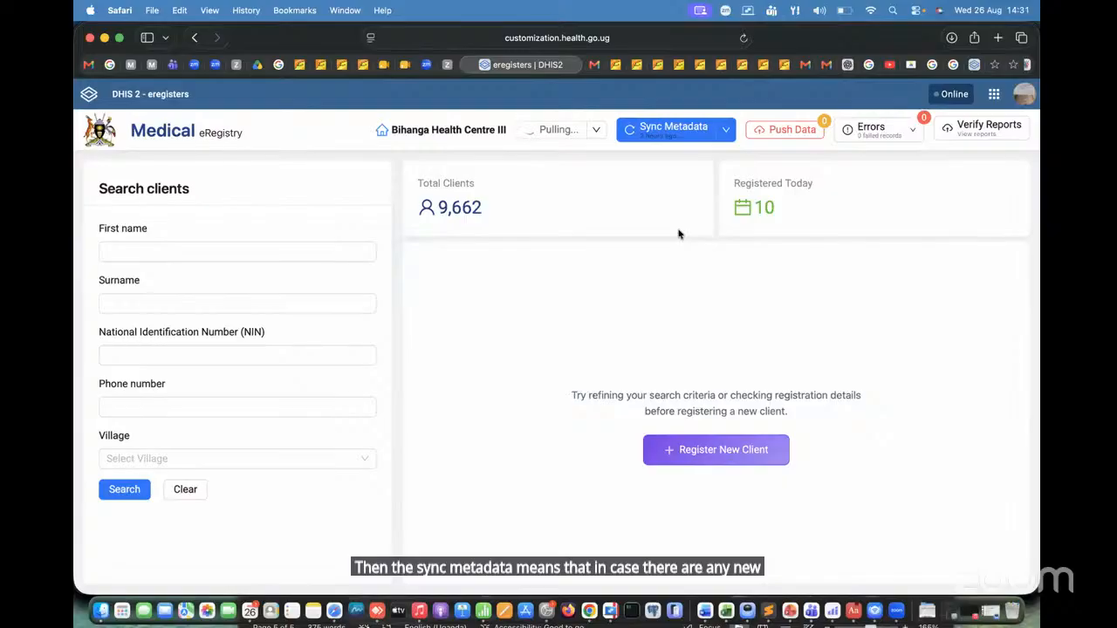
left_click(675, 137)
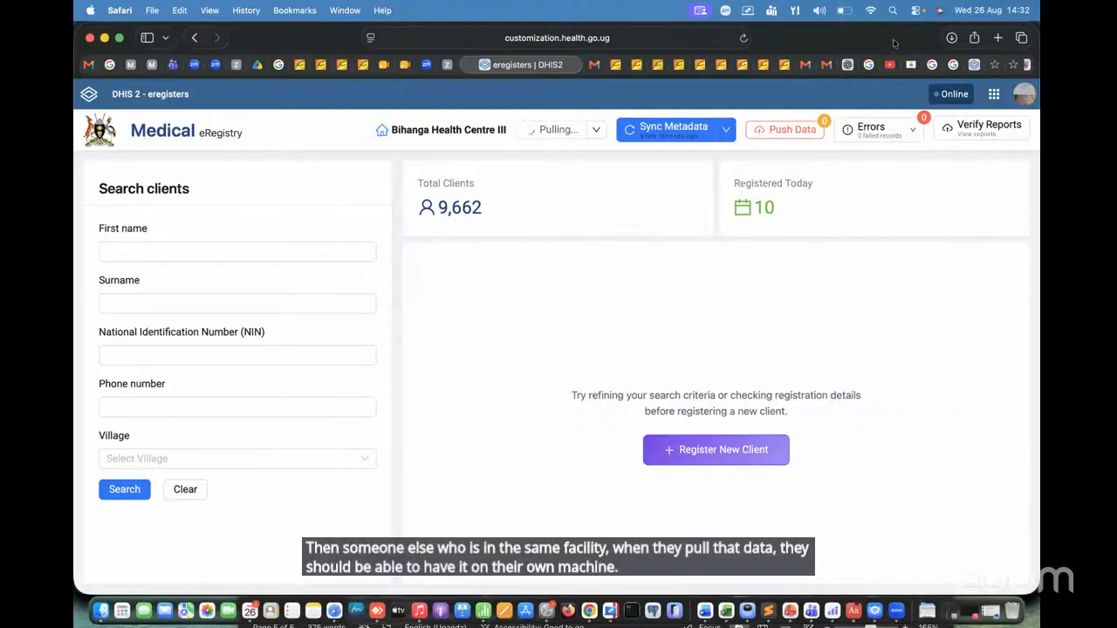
Step: Check the list of failed records and go to the First name field of the client search
left_click(878, 131)
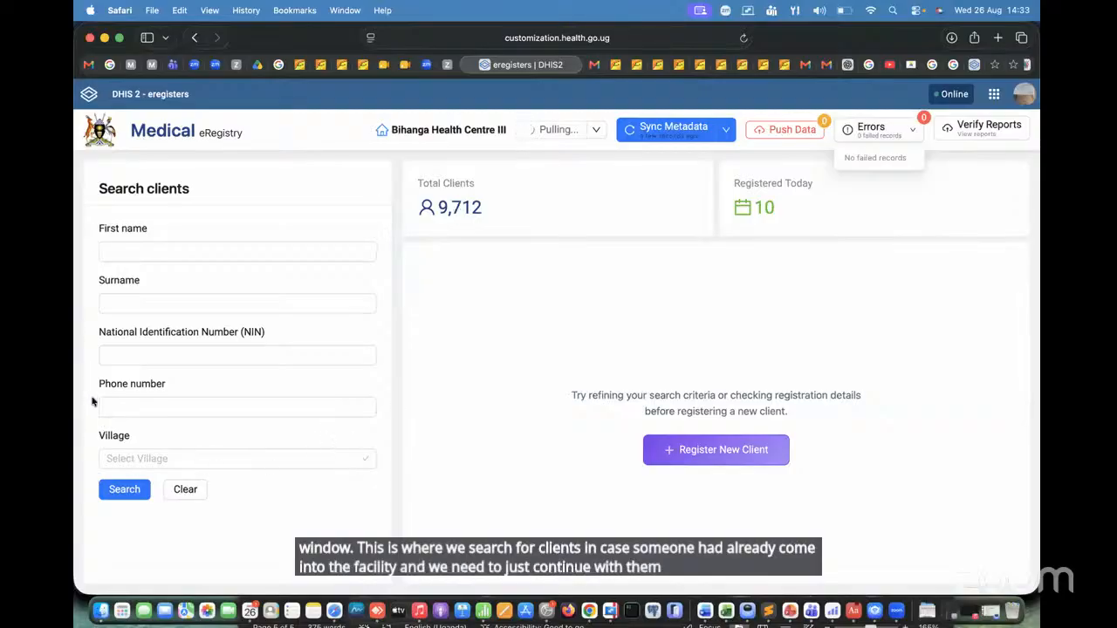
left_click(127, 253)
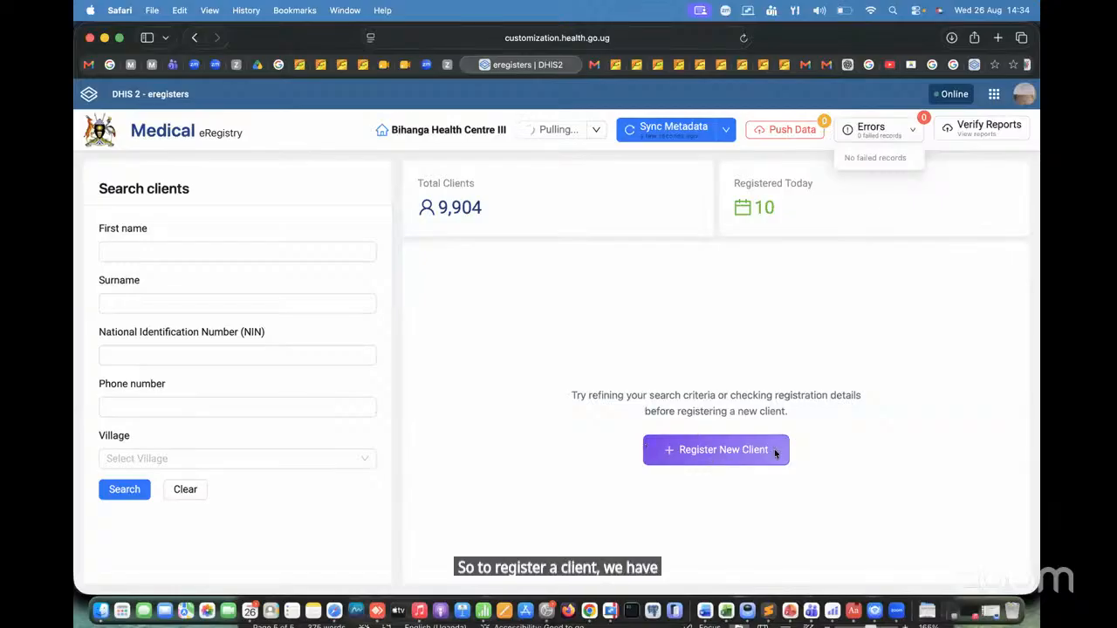
Step: Open the registration form for a new client
left_click(722, 450)
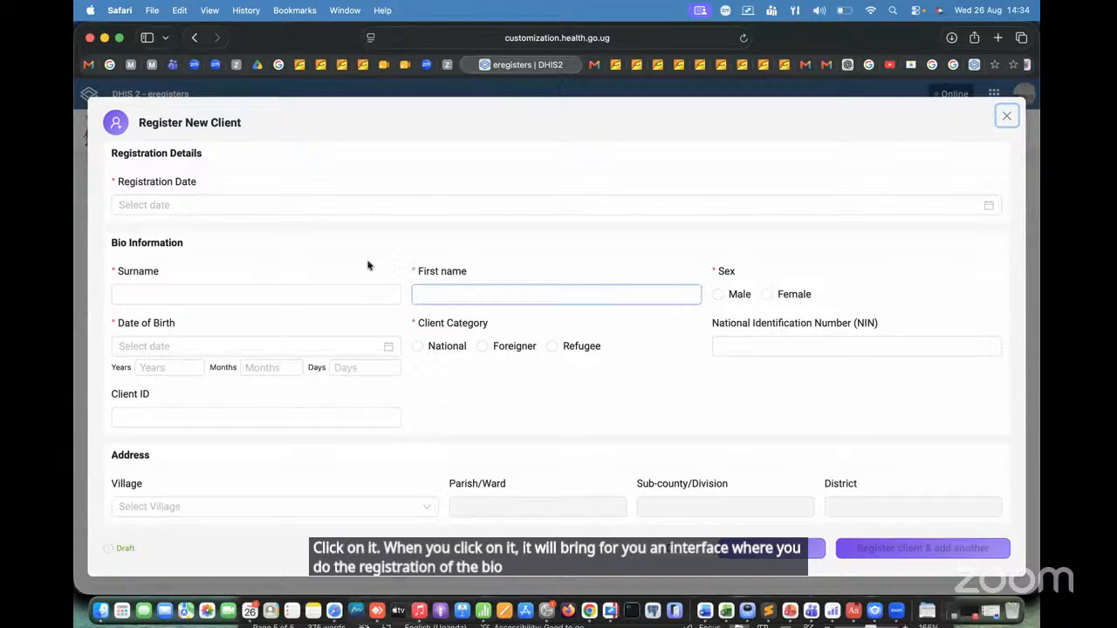
Step: Examine the Registration Date calendar, browsing back to May 2026 and to the 2010-2019 years without choosing a date
left_click(233, 204)
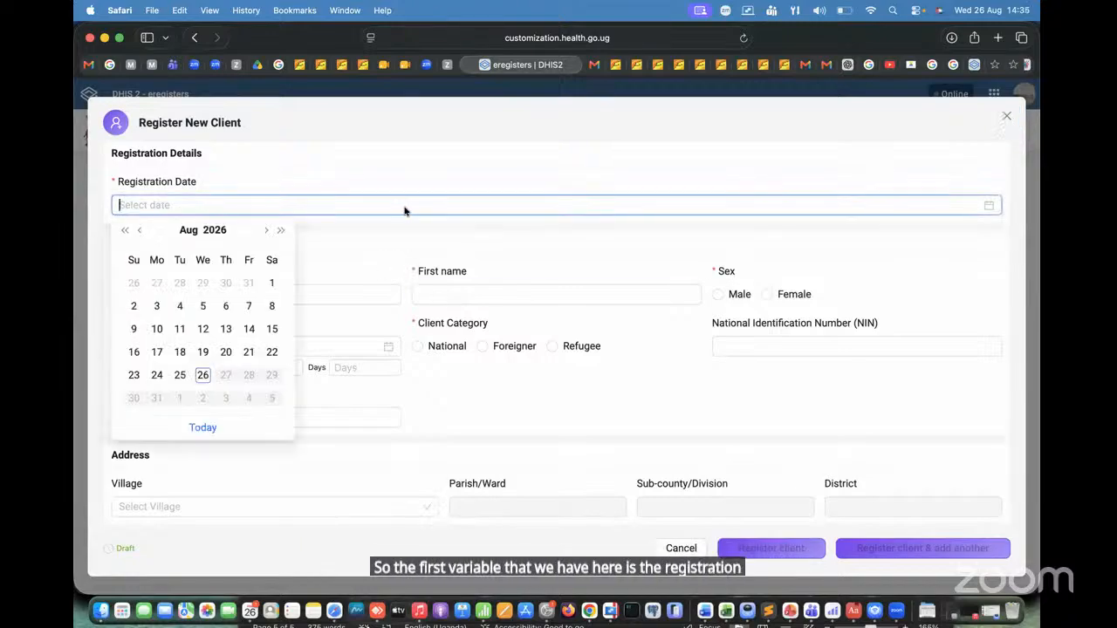
left_click(419, 151)
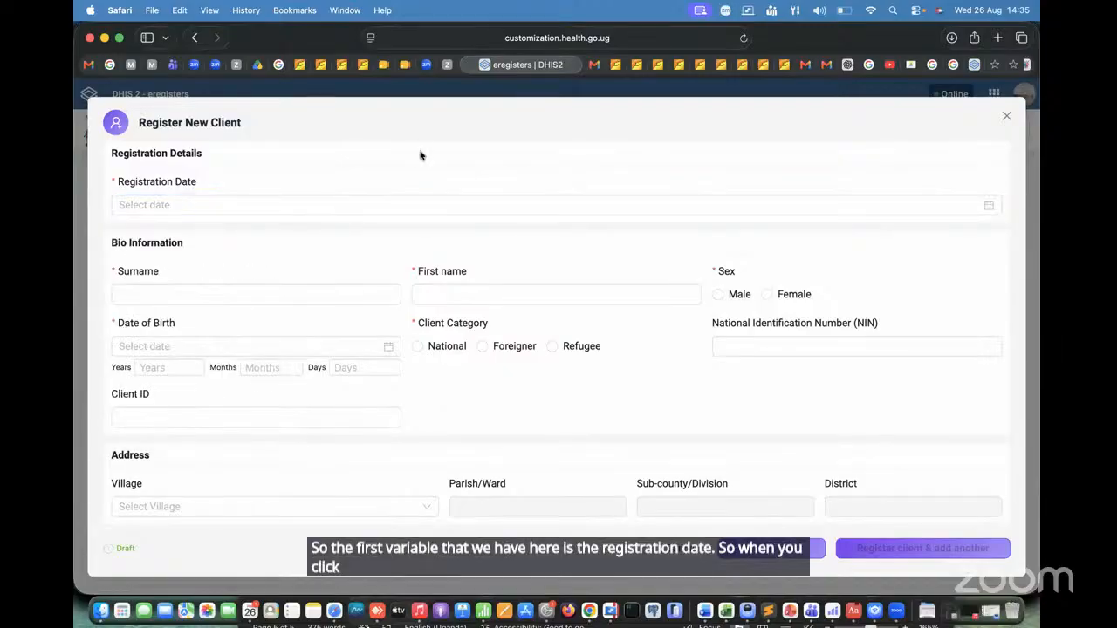
left_click(270, 206)
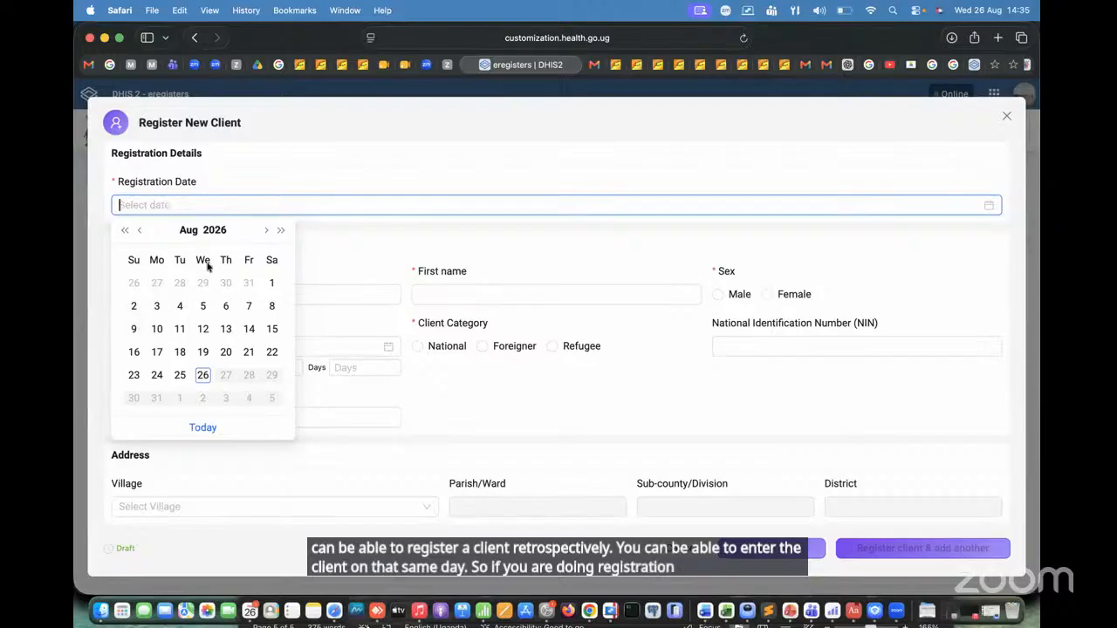
left_click(140, 229)
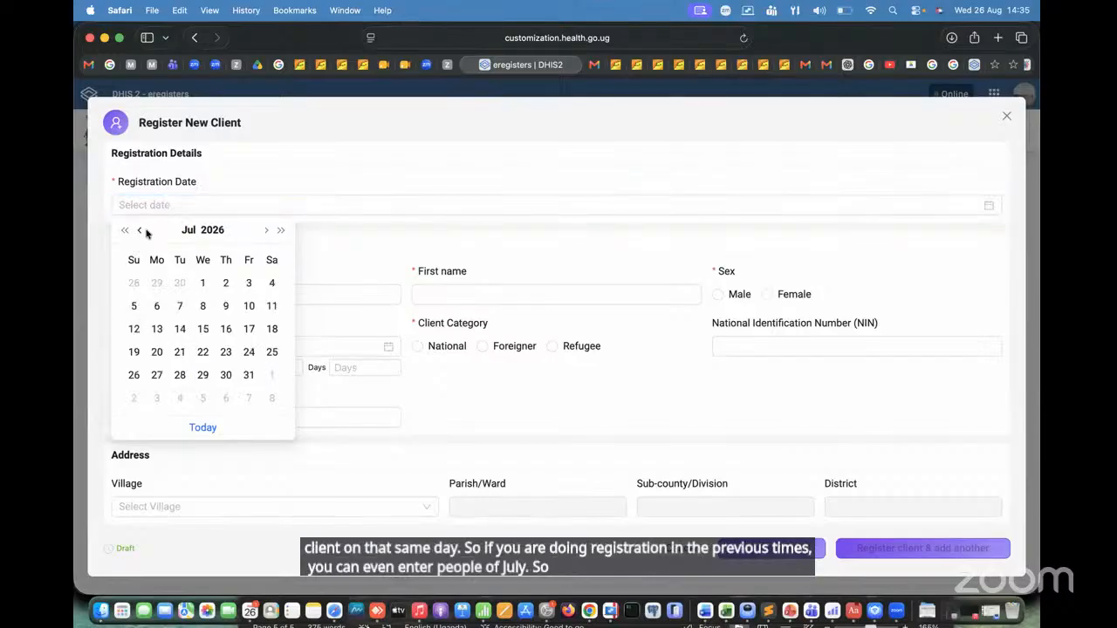
left_click(266, 230)
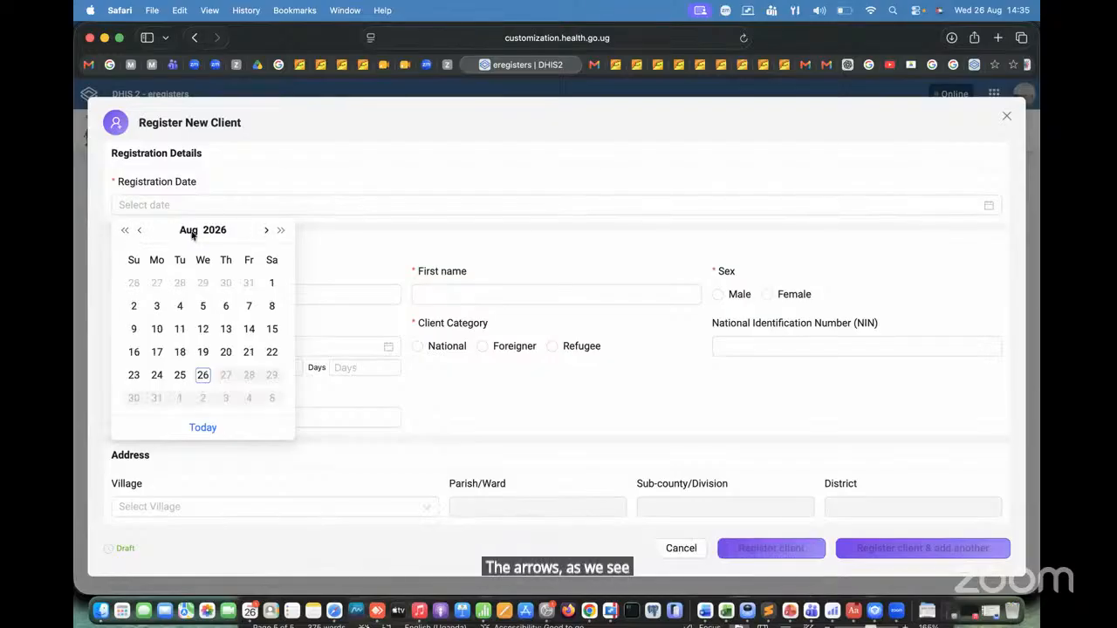
left_click(138, 231)
left_click(138, 231)
left_click(138, 230)
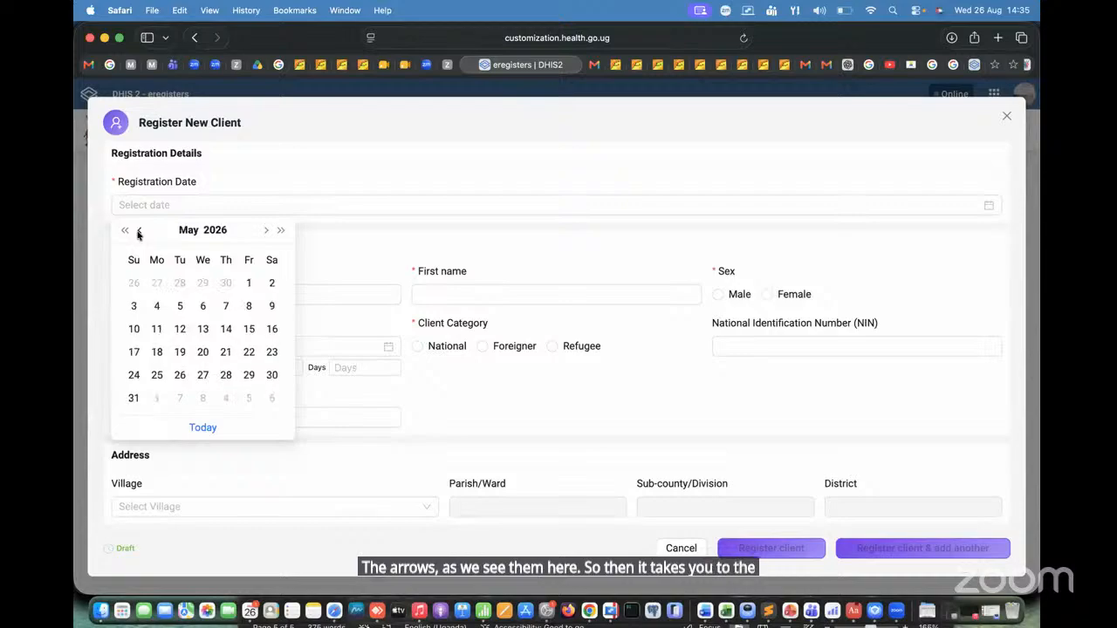
left_click(215, 231)
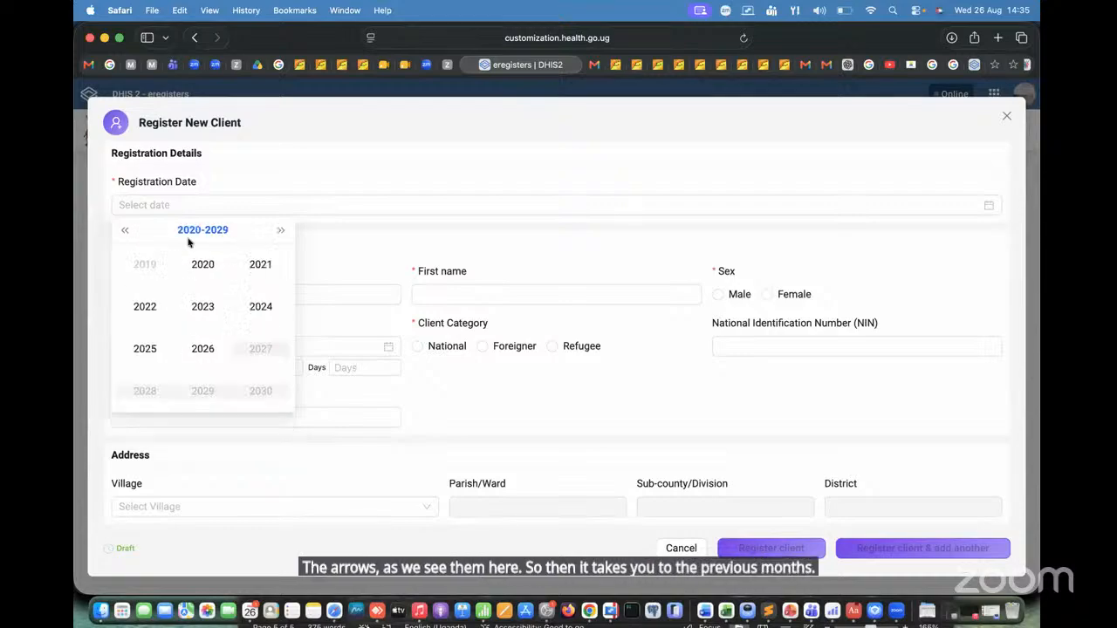
left_click(124, 230)
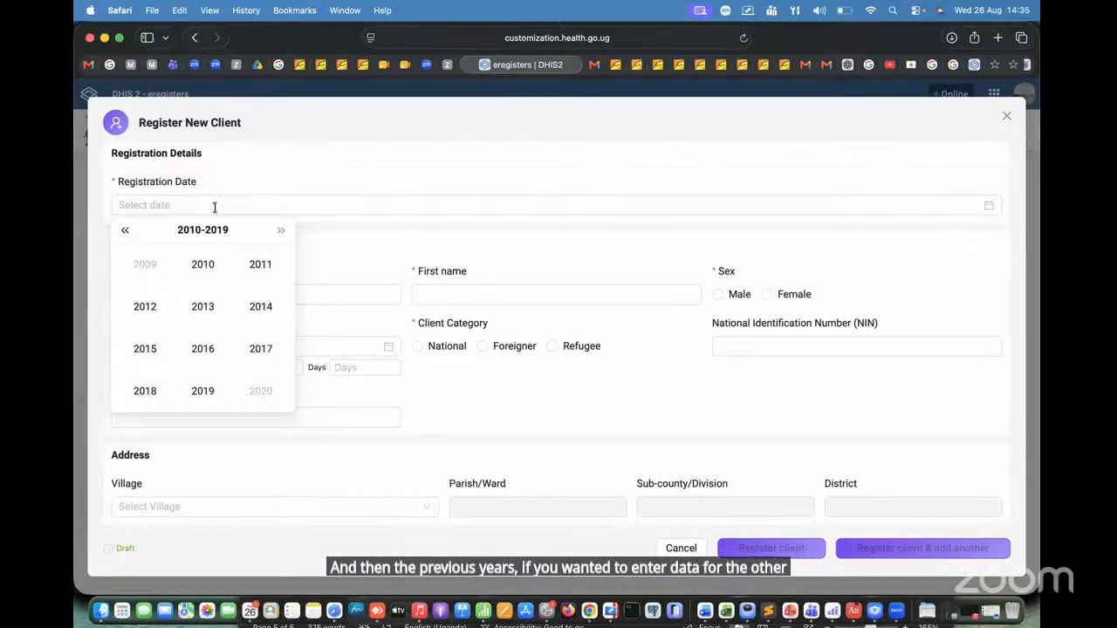
left_click(487, 182)
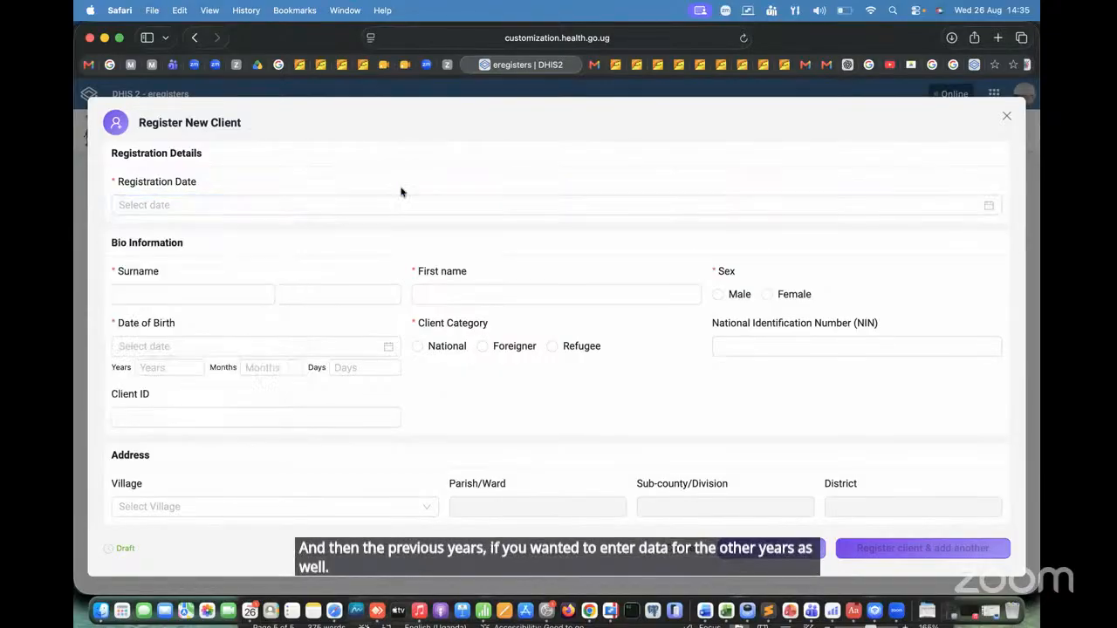
Step: Set the registration date to 2026-08-26, choosing the day in the calendar and again with the Today option
left_click(310, 207)
left_click(310, 207)
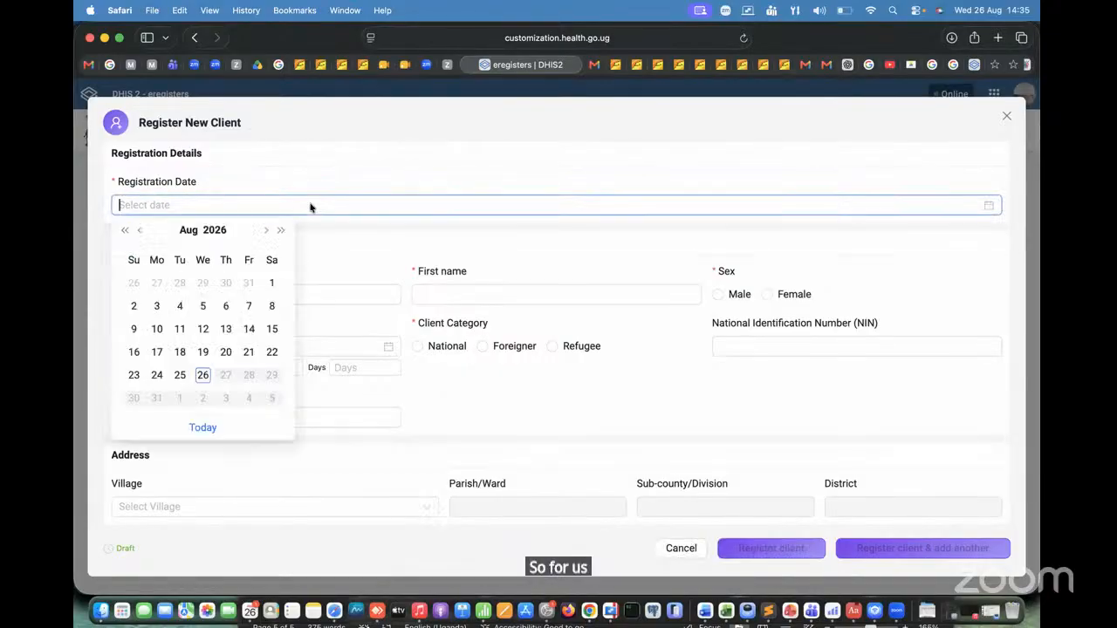
left_click(204, 376)
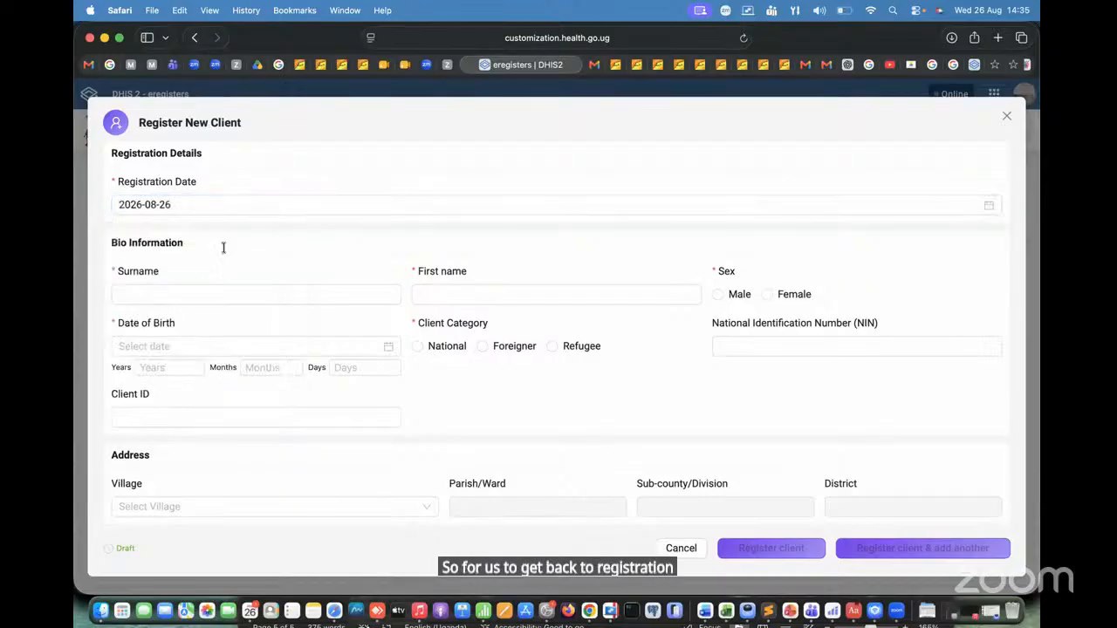
left_click(225, 209)
left_click(224, 210)
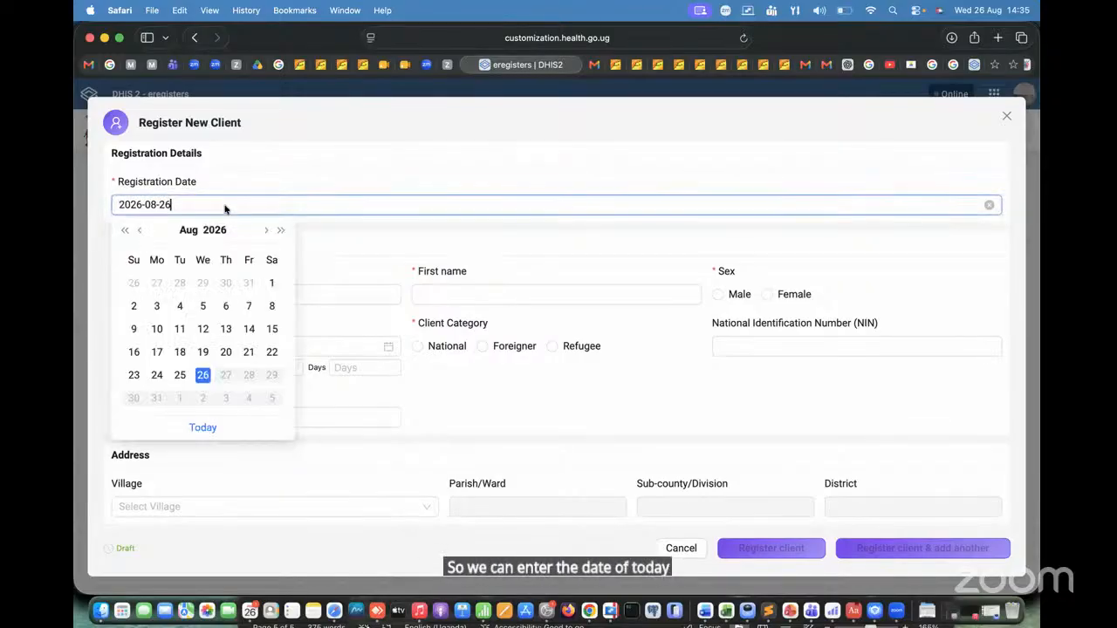
left_click(203, 427)
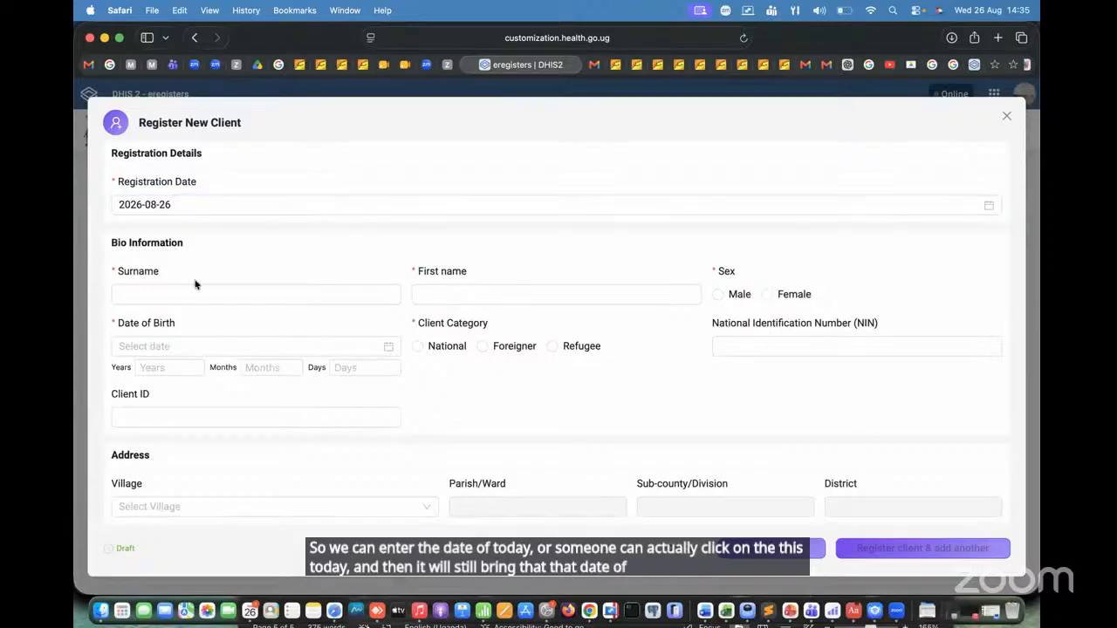
Step: Enter the client's surname and first name in the Bio Information section
left_click(174, 299)
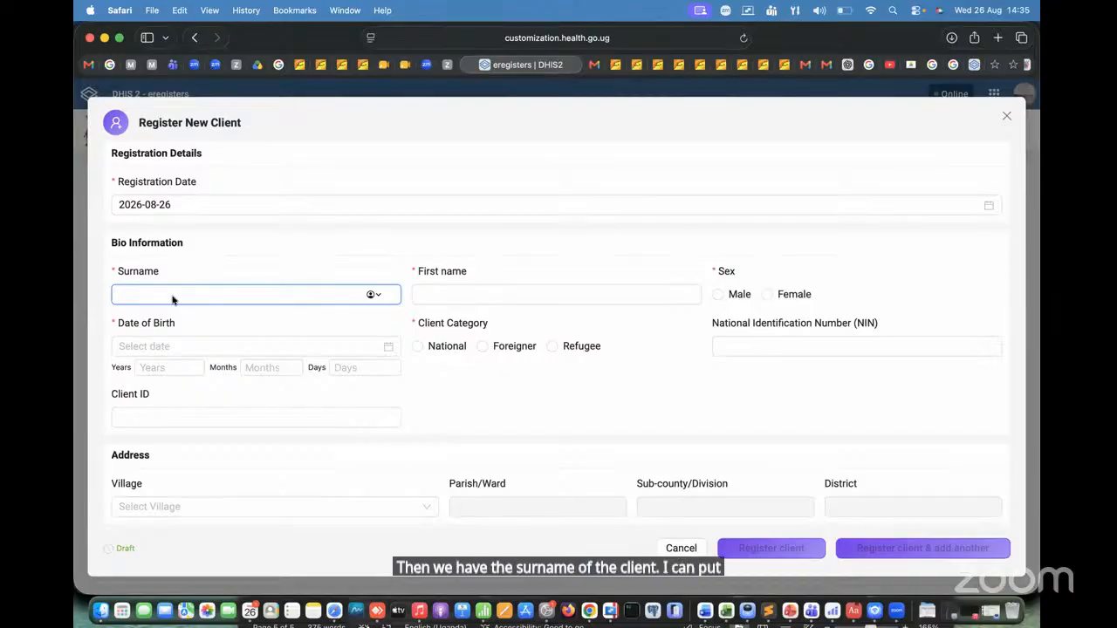
type("T")
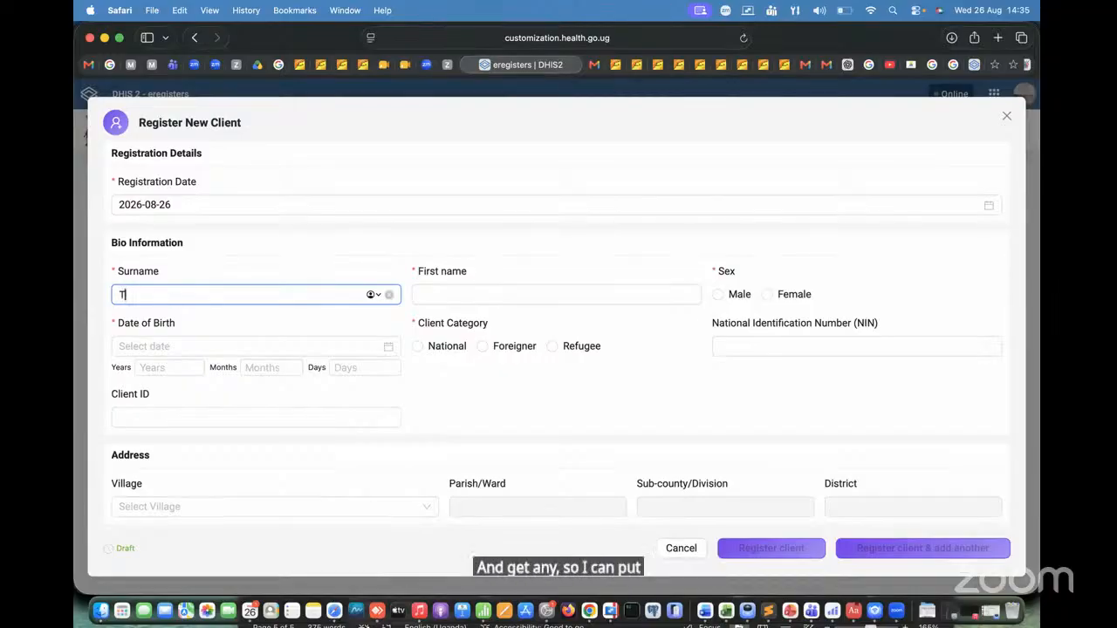
key("BackSpace")
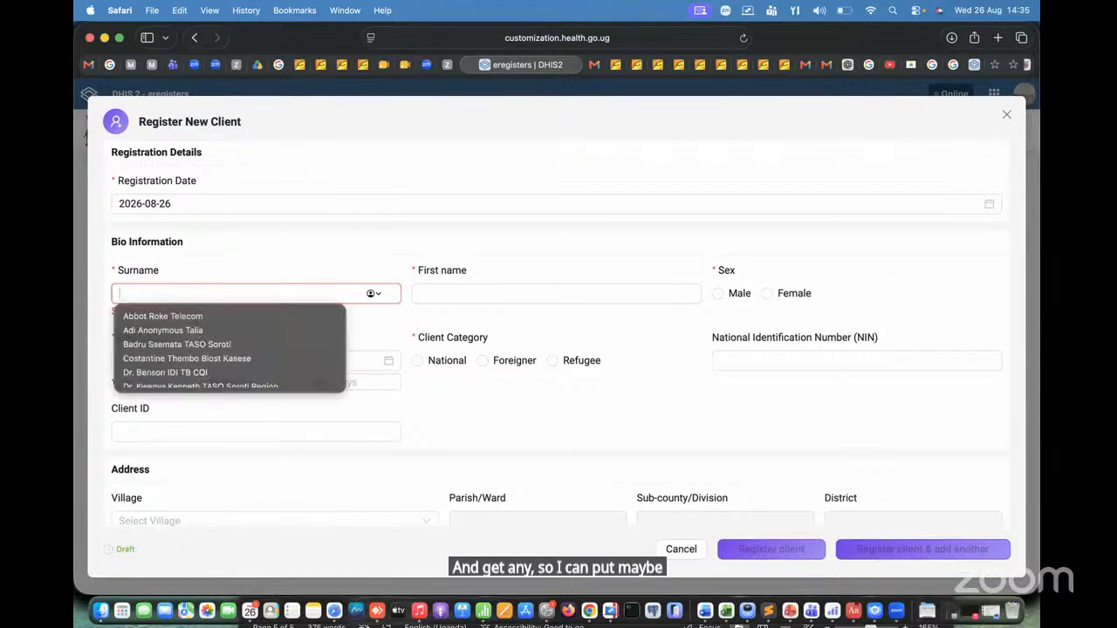
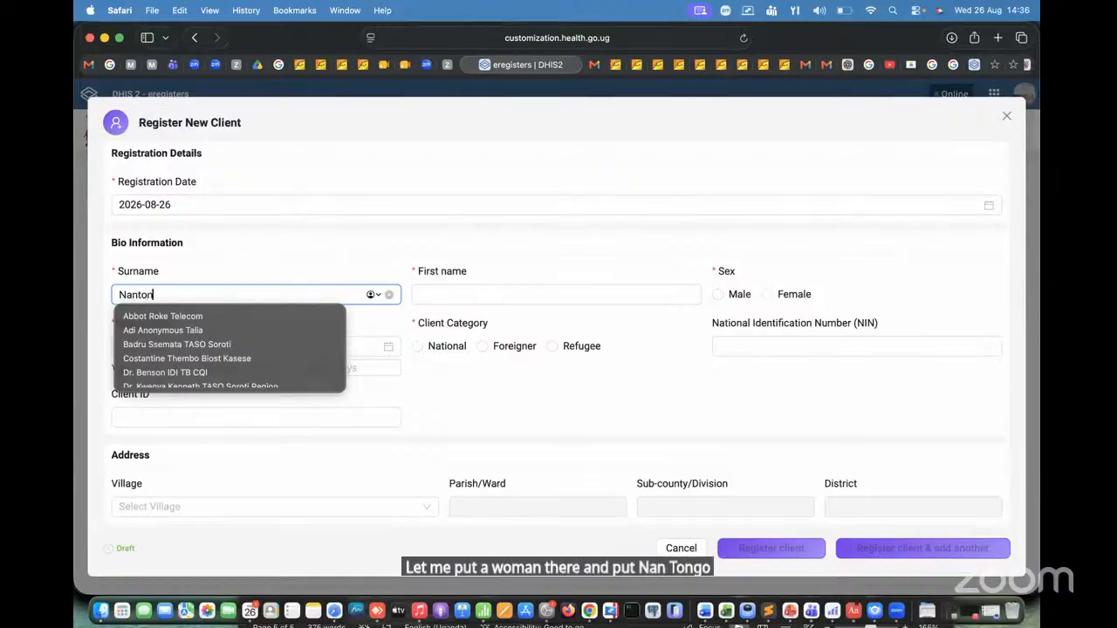
left_click(476, 293)
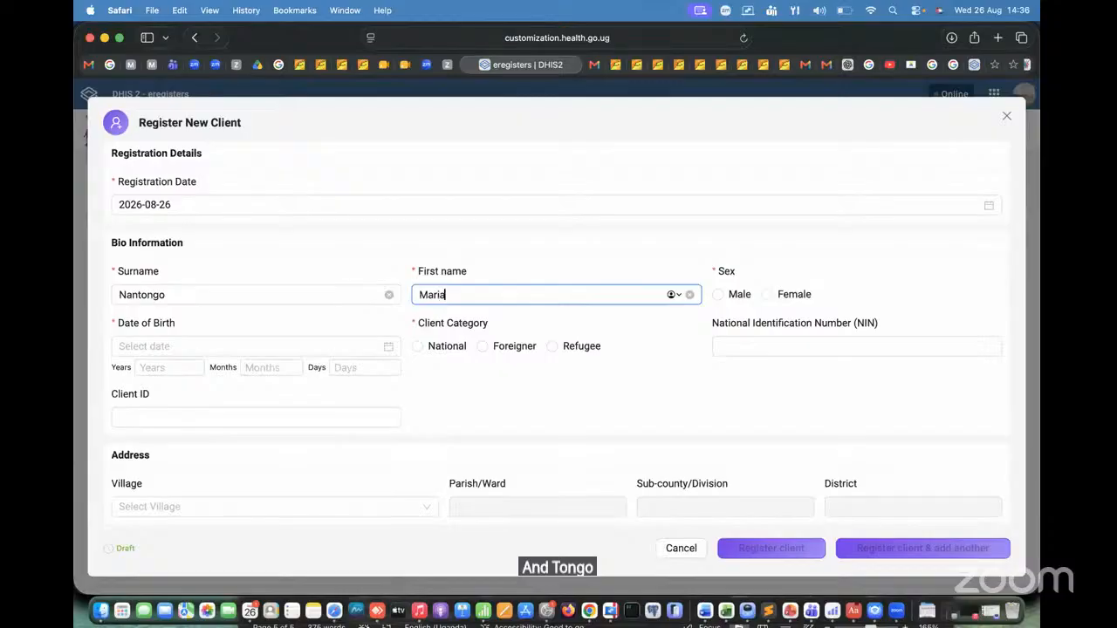
left_click(671, 295)
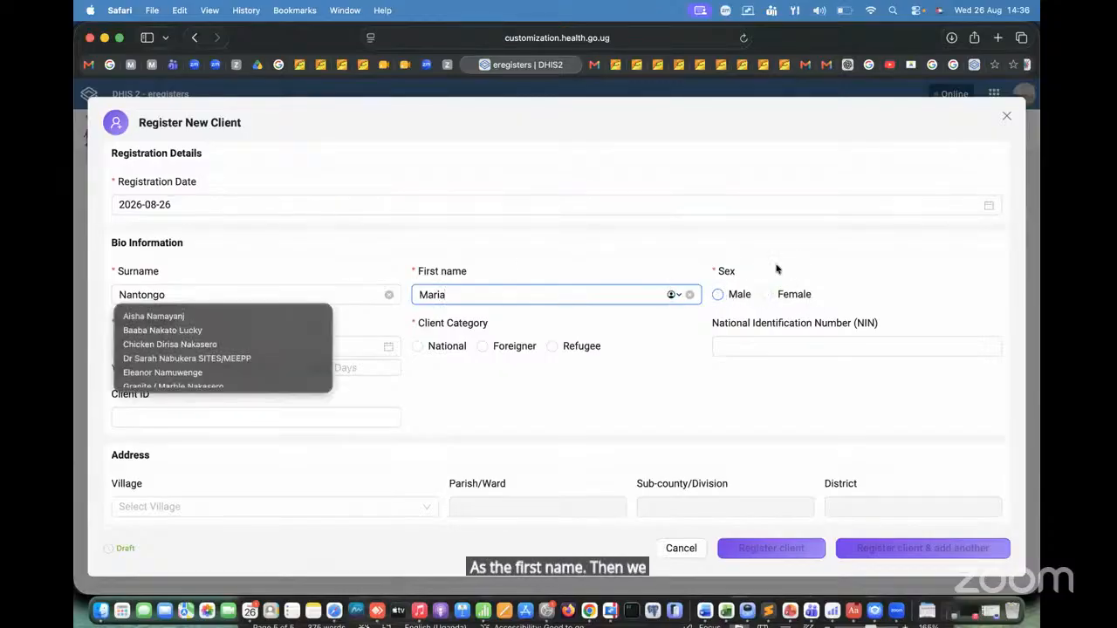
Step: Set the client's sex to Female and view the Date of Birth calendar without choosing a date
left_click(767, 294)
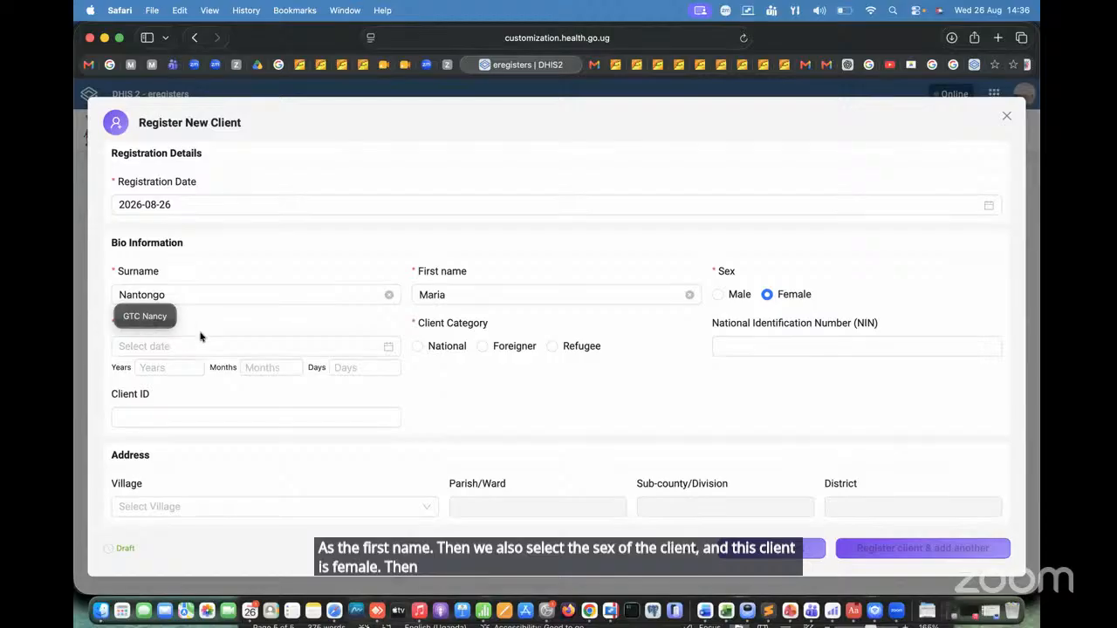
left_click(148, 350)
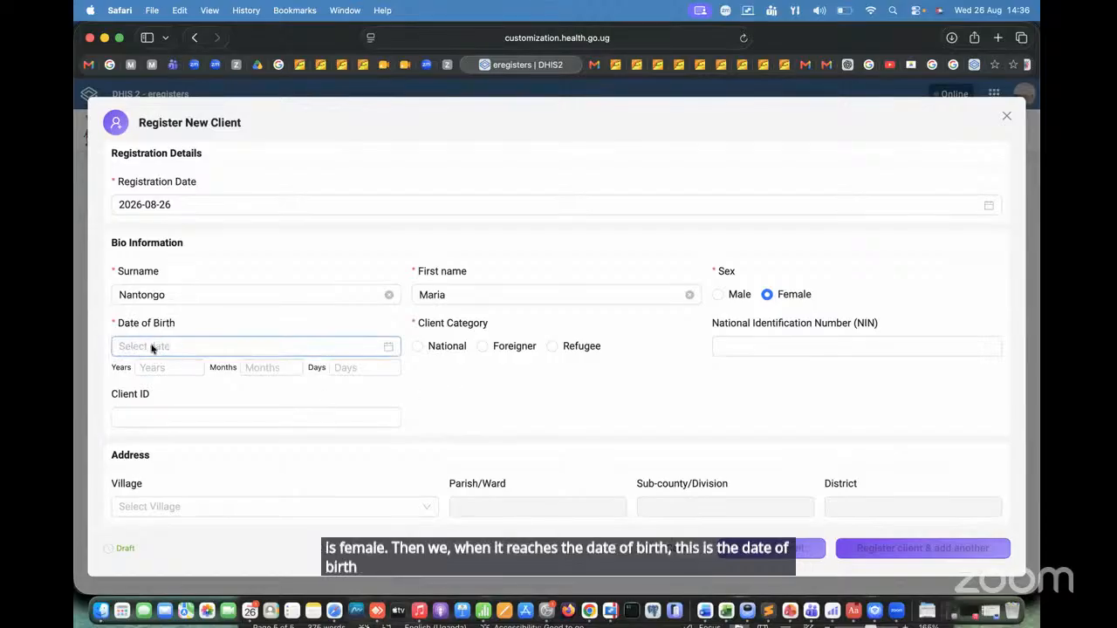
left_click(152, 348)
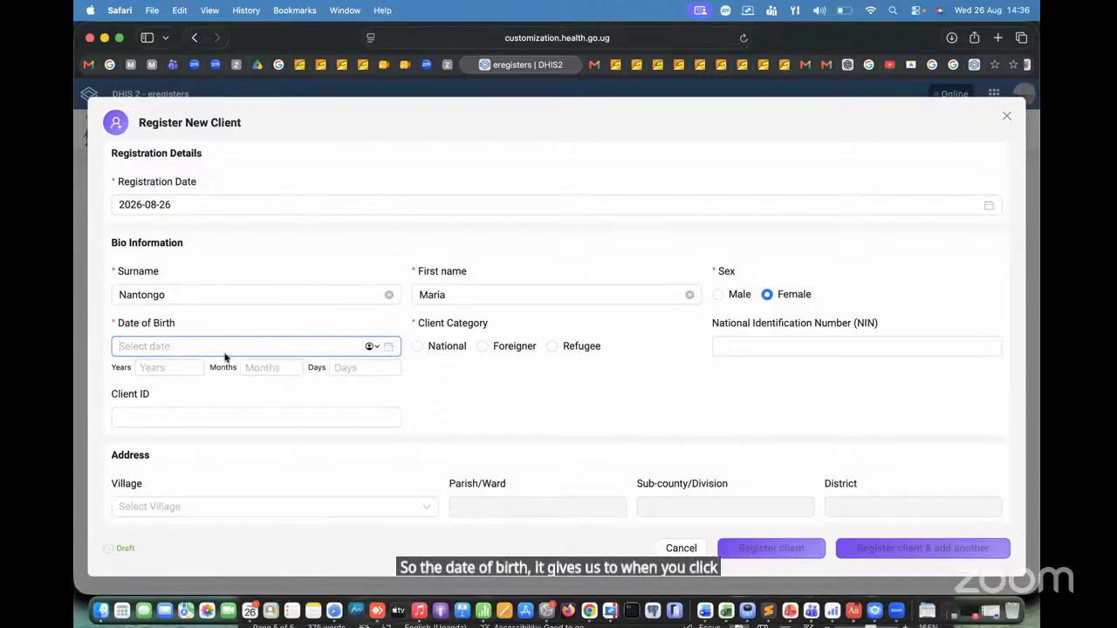
left_click(389, 347)
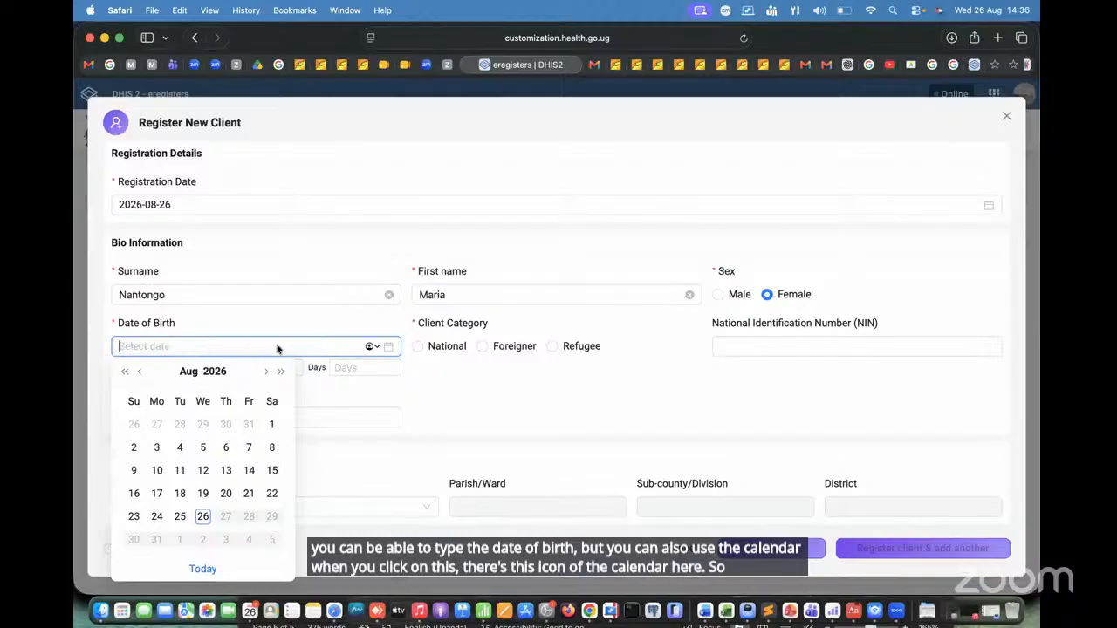
left_click(430, 375)
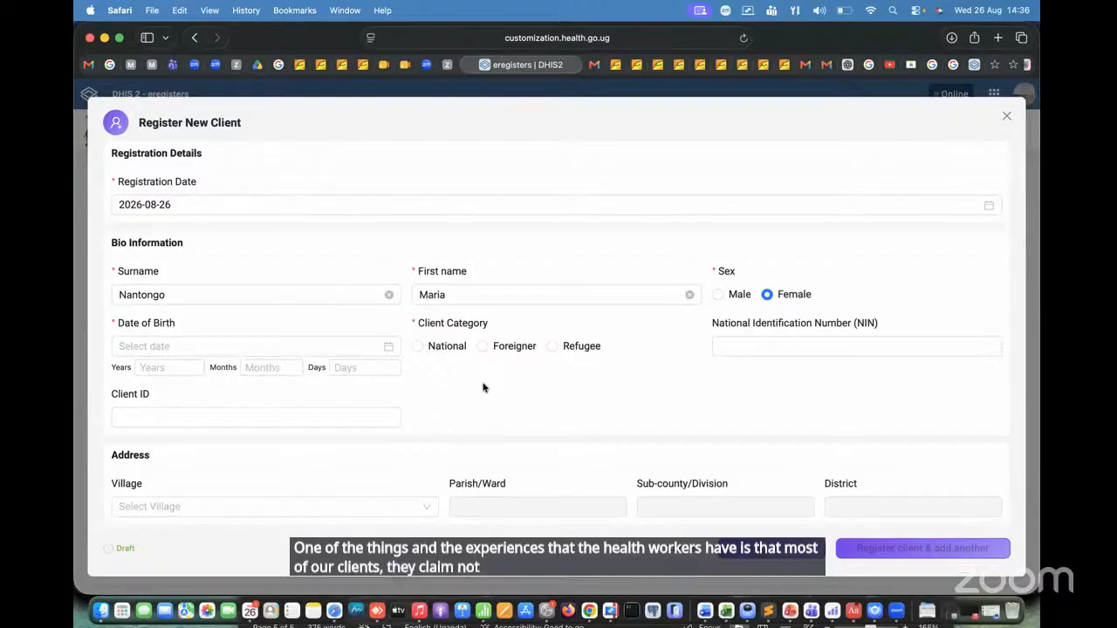
Step: Enter 23 years as the client's age under Date of Birth, and clear that entry again
left_click(159, 371)
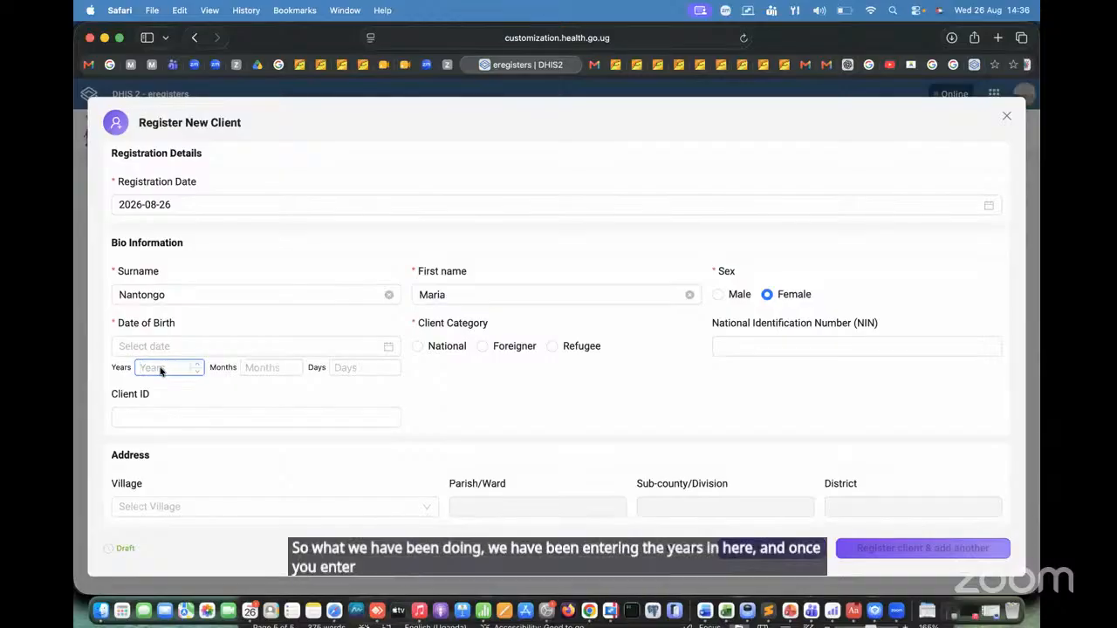
type("23")
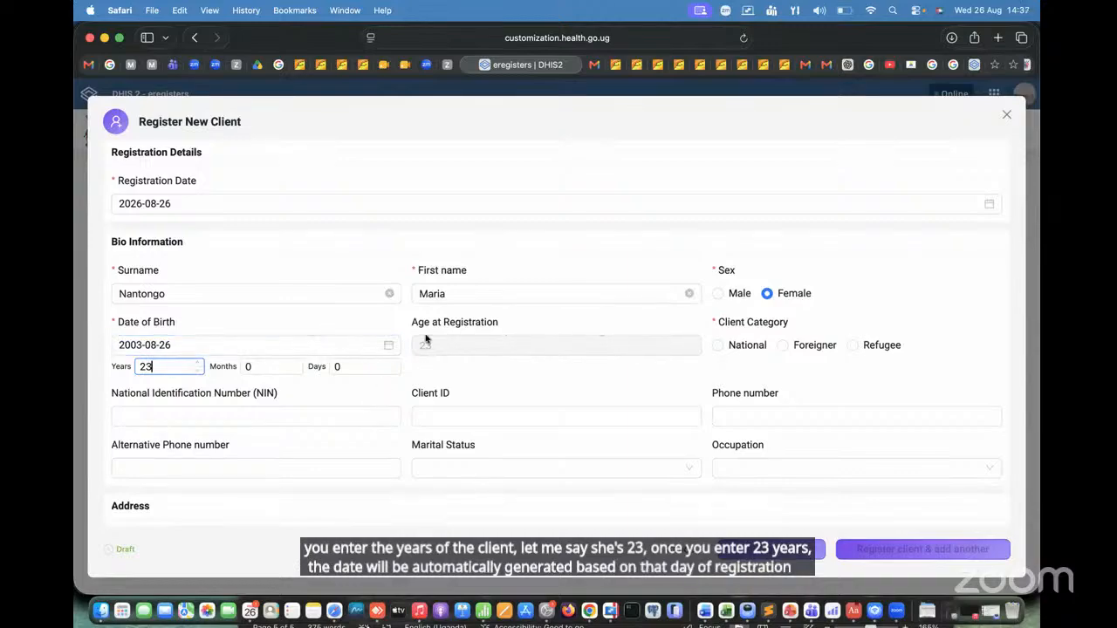
key("BackSpace")
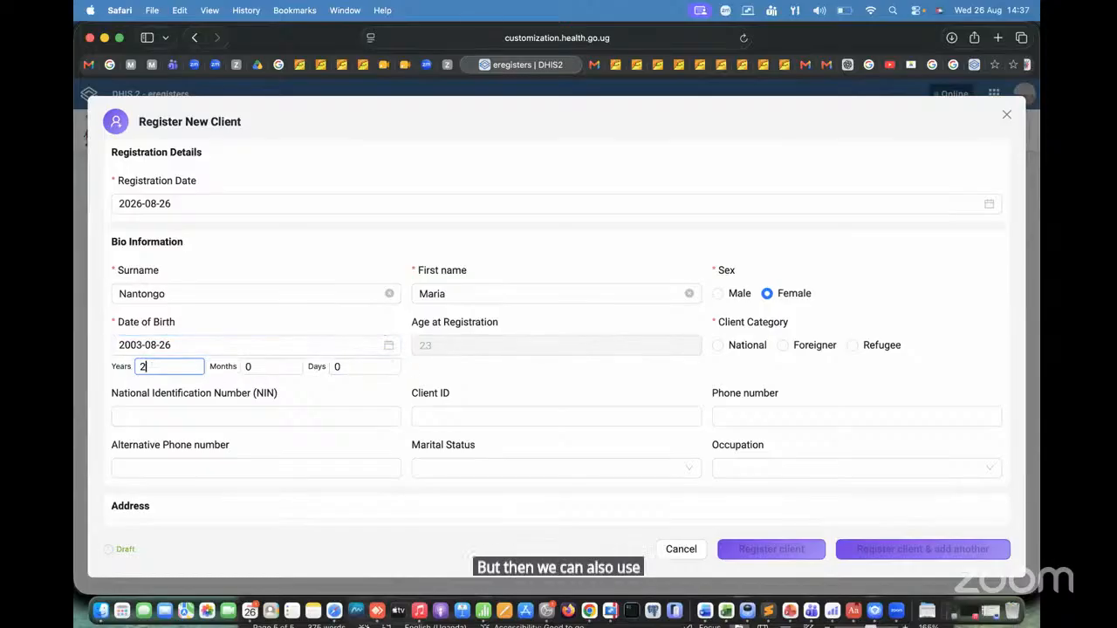
key("BackSpace")
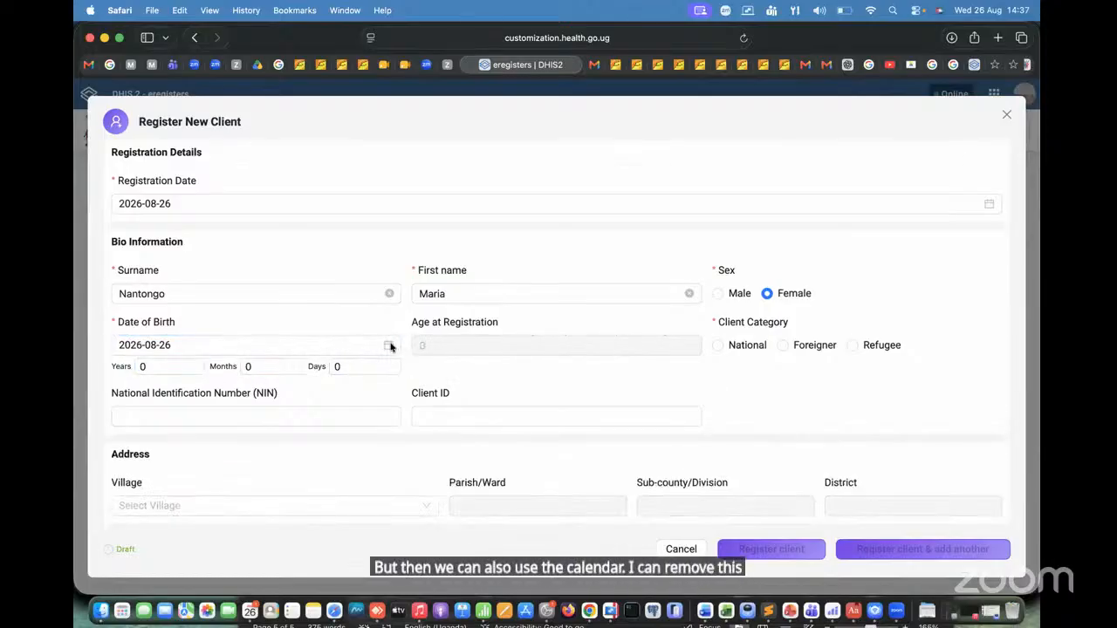
left_click(389, 345)
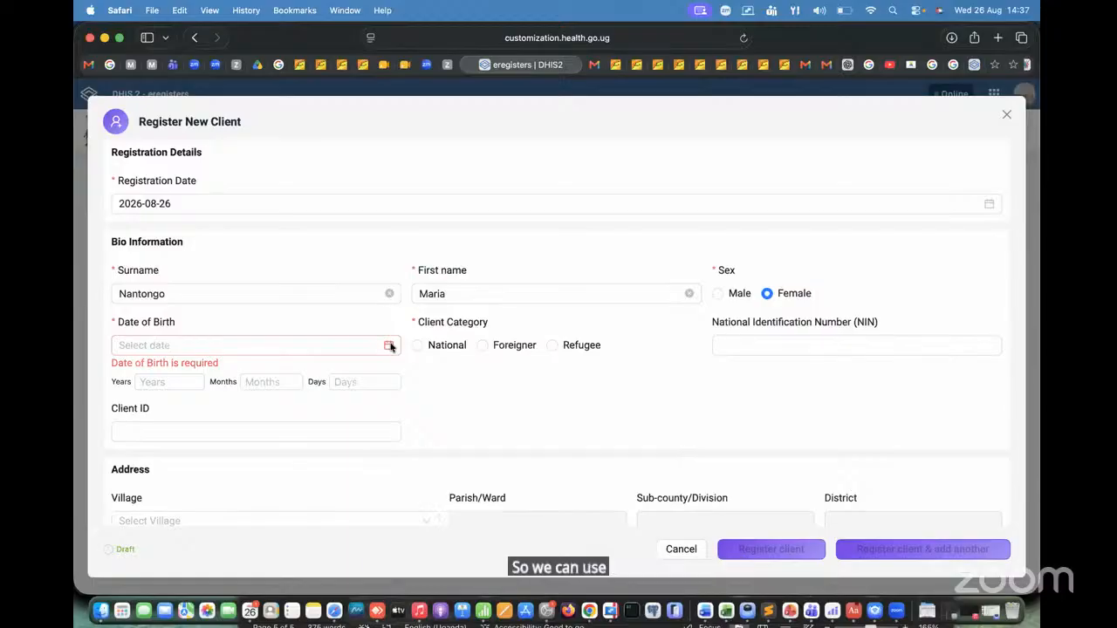
left_click(389, 345)
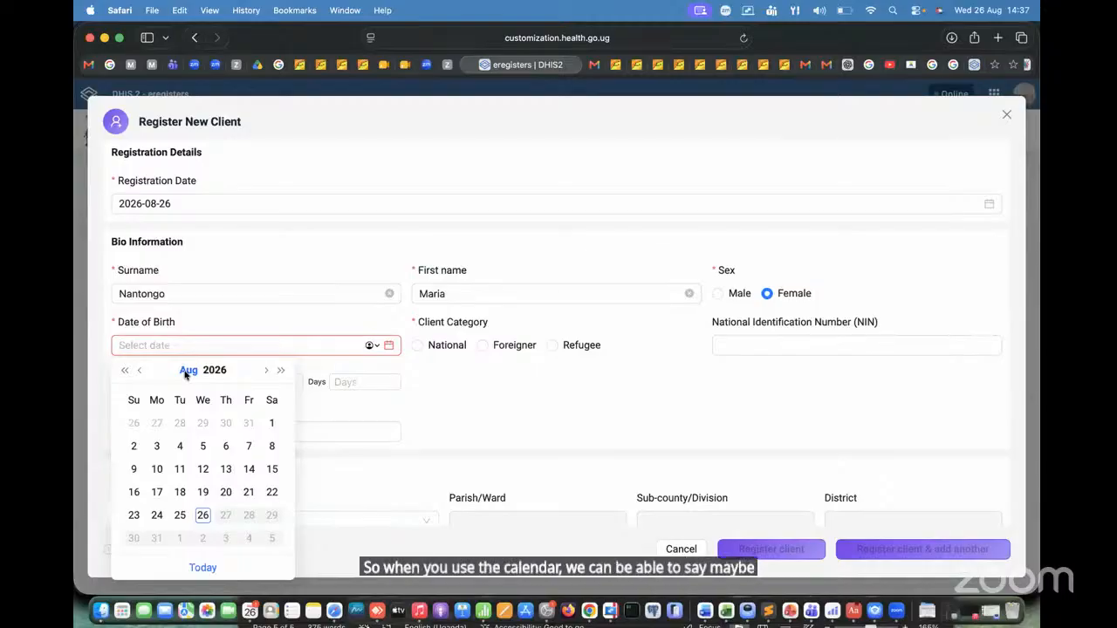
left_click(214, 370)
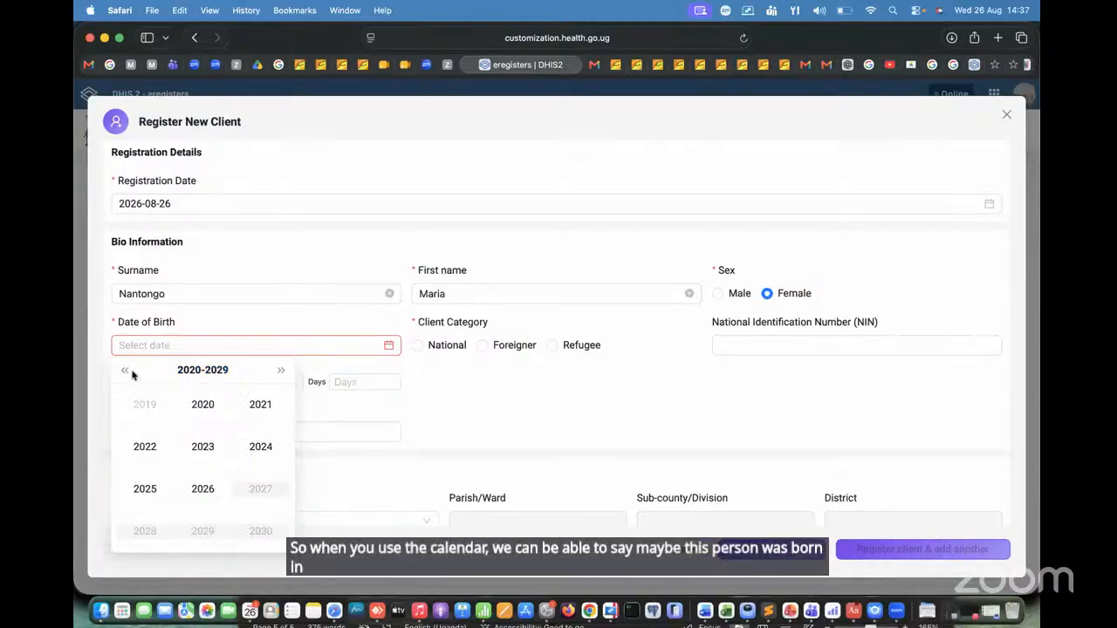
left_click(457, 381)
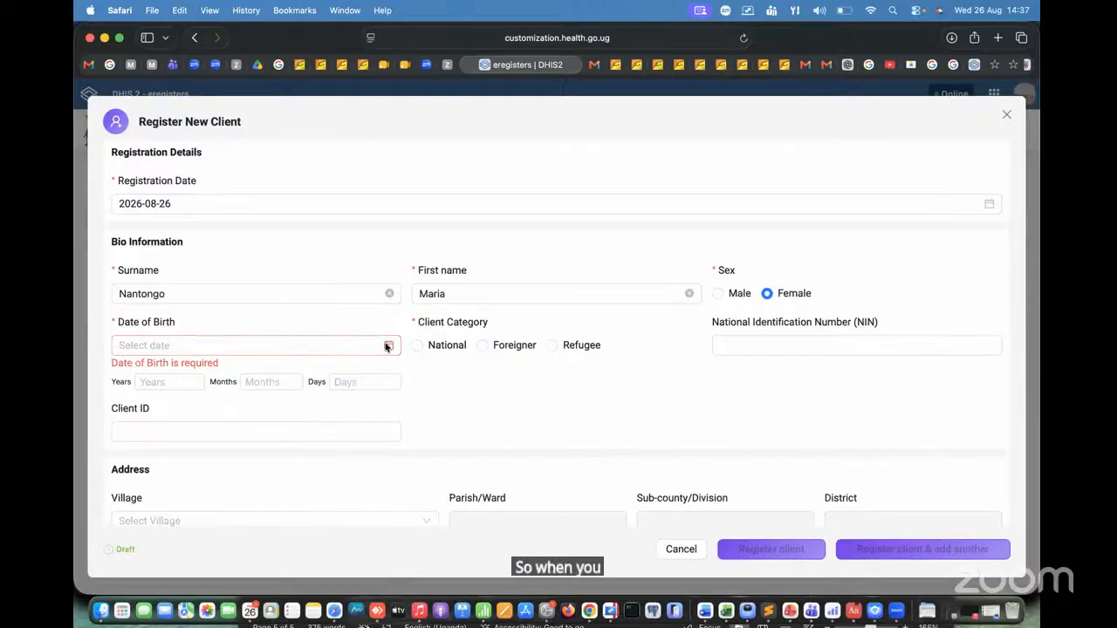
Step: Choose the client's date of birth in the calendar, selecting the year from the 2000-2009 range, the month and the day
left_click(388, 347)
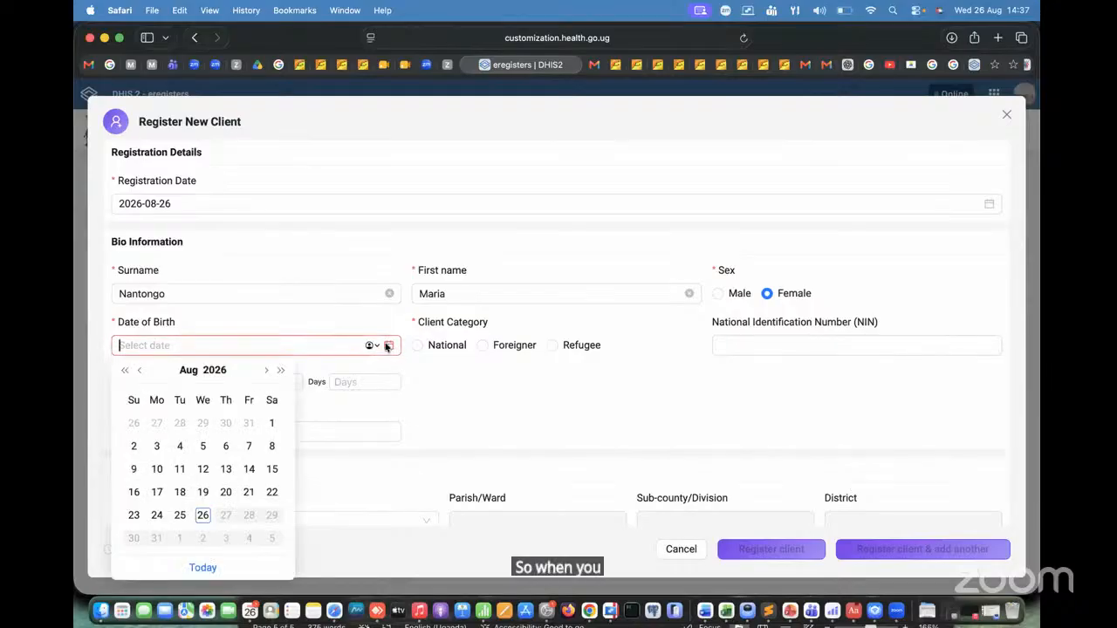
left_click(214, 371)
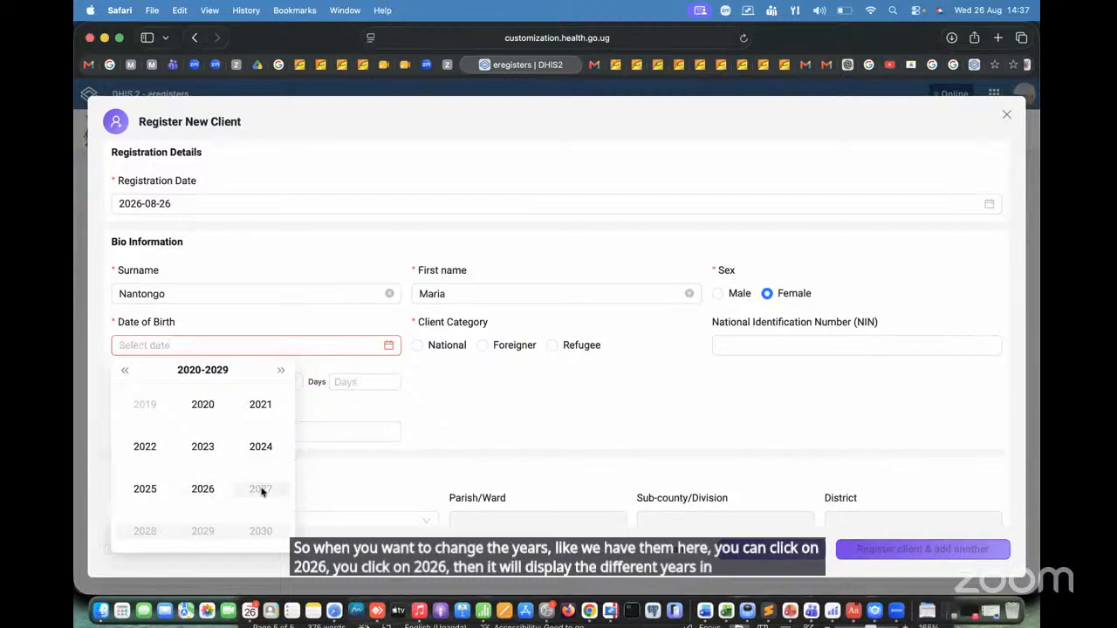
left_click(126, 370)
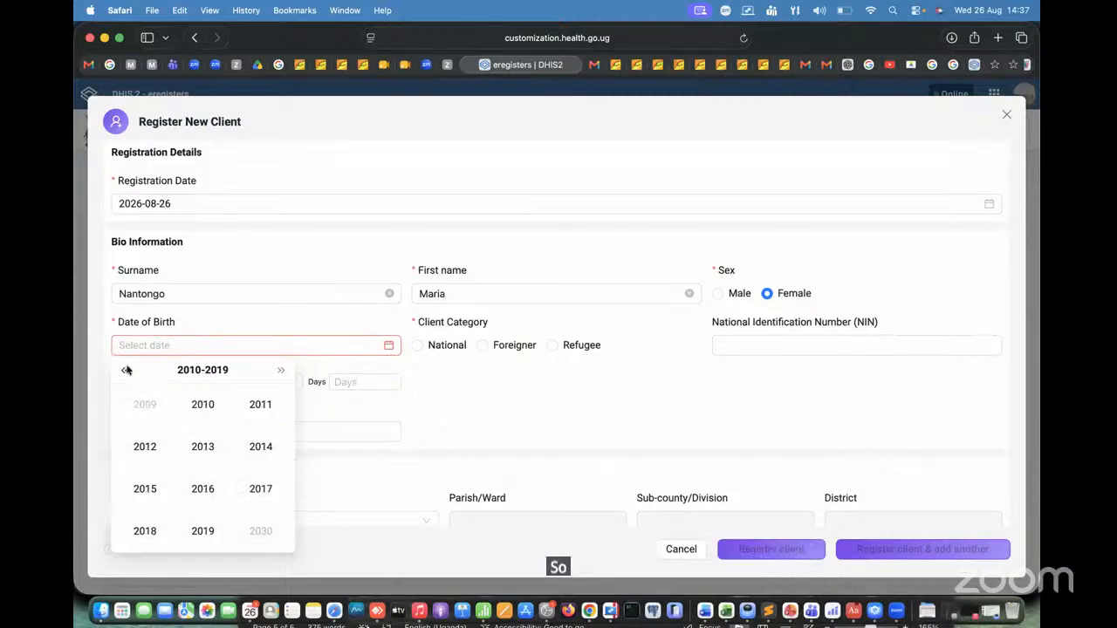
left_click(126, 371)
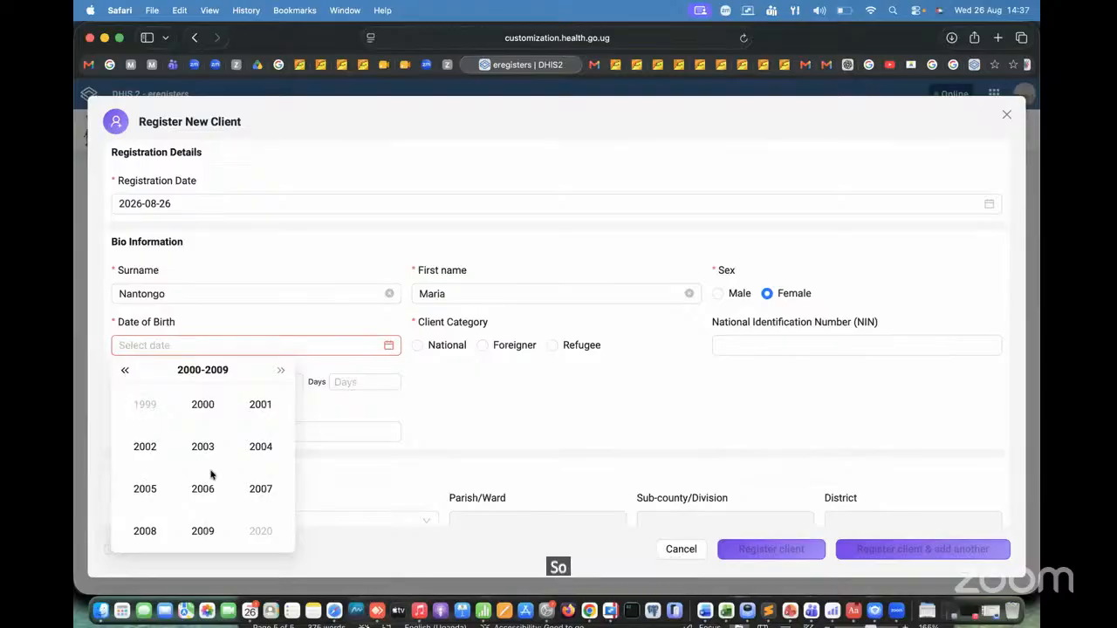
left_click(145, 447)
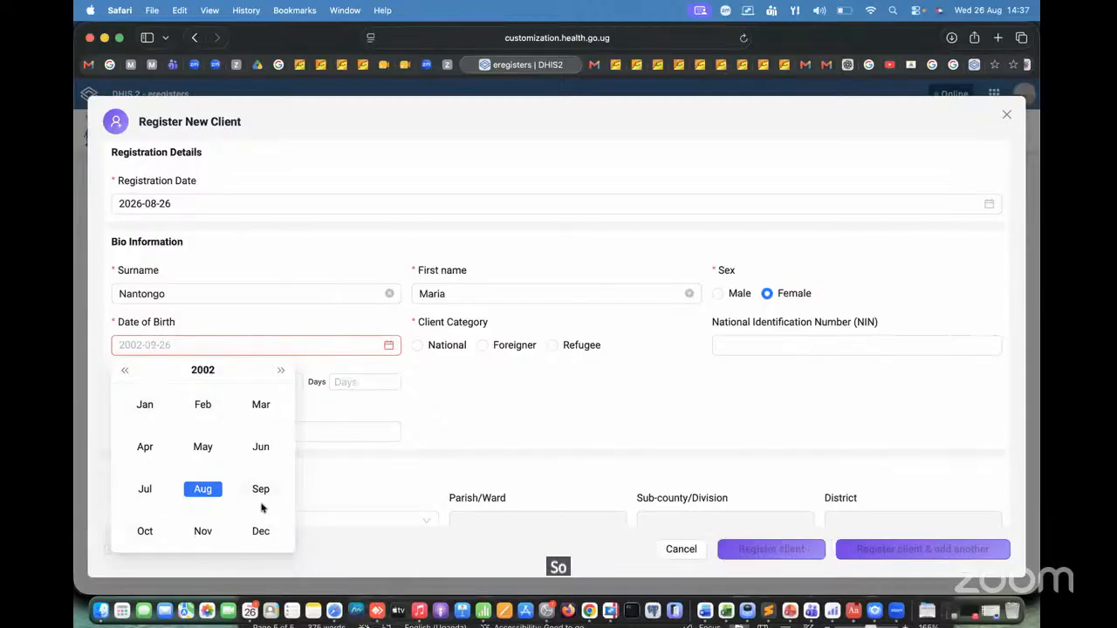
left_click(201, 446)
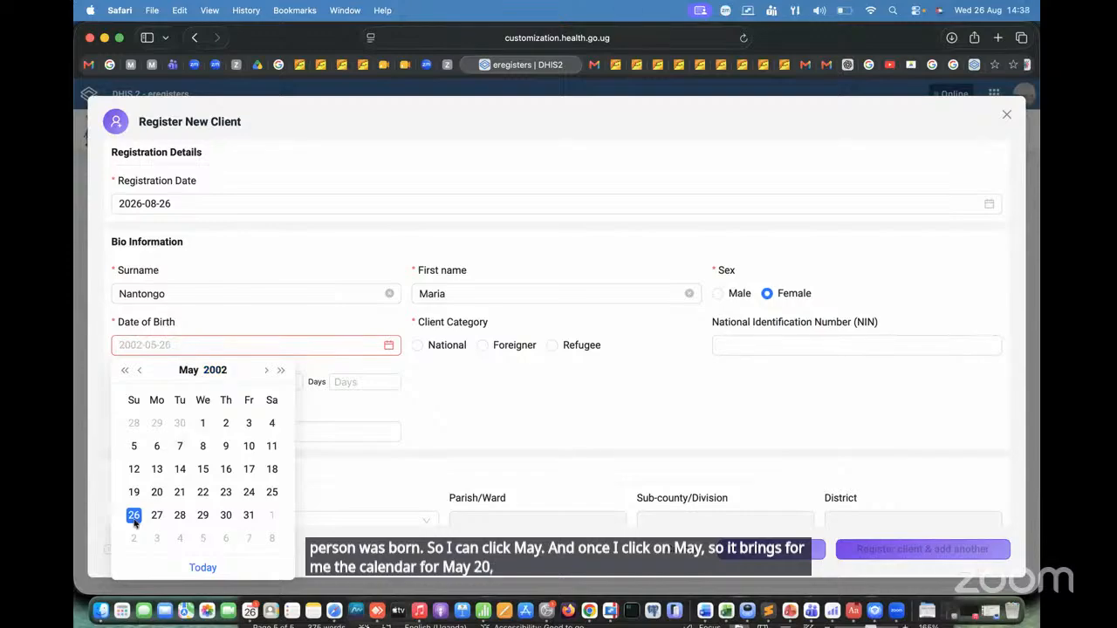
left_click(180, 474)
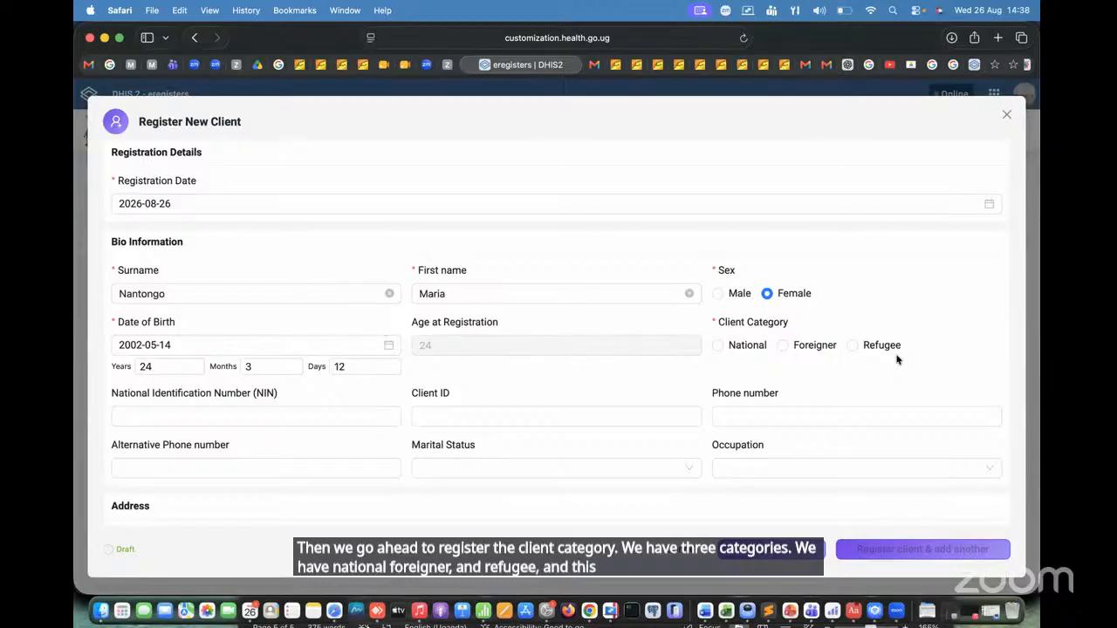
Step: Set the client category to National and enter the client's National Identification Number (NIN)
left_click(718, 346)
left_click(384, 423)
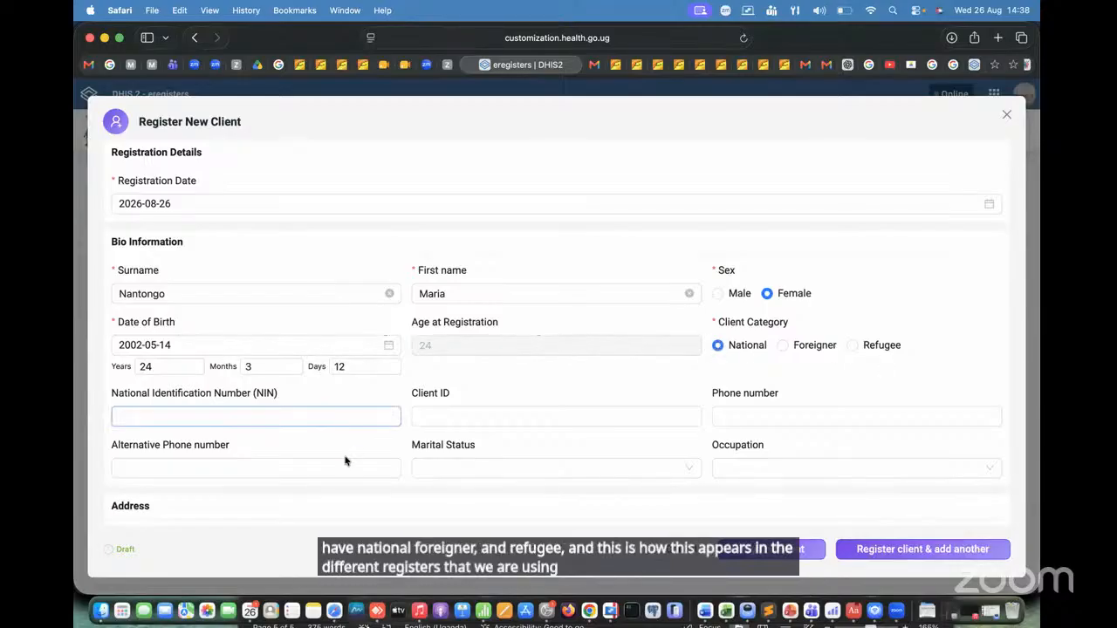
scroll(361, 440, "down", 2)
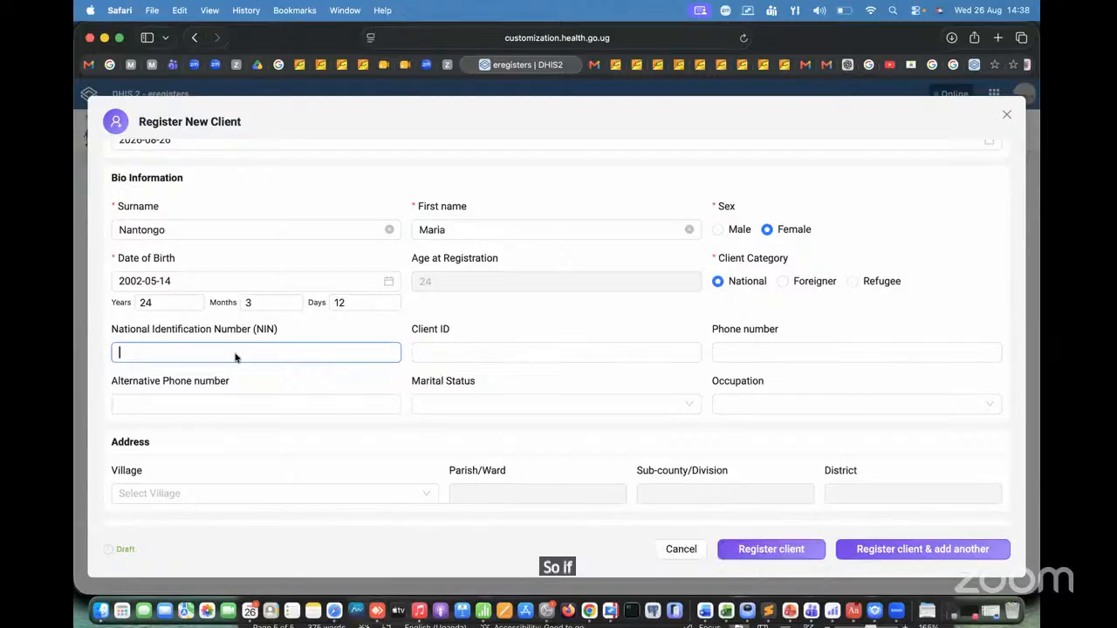
type("CF02")
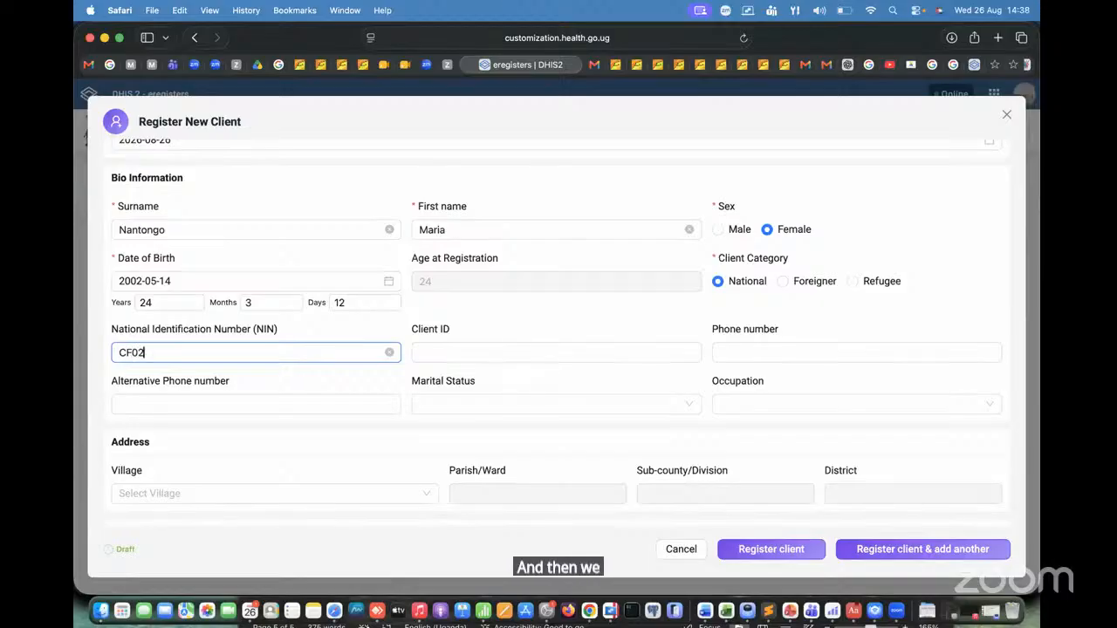
type("6666666")
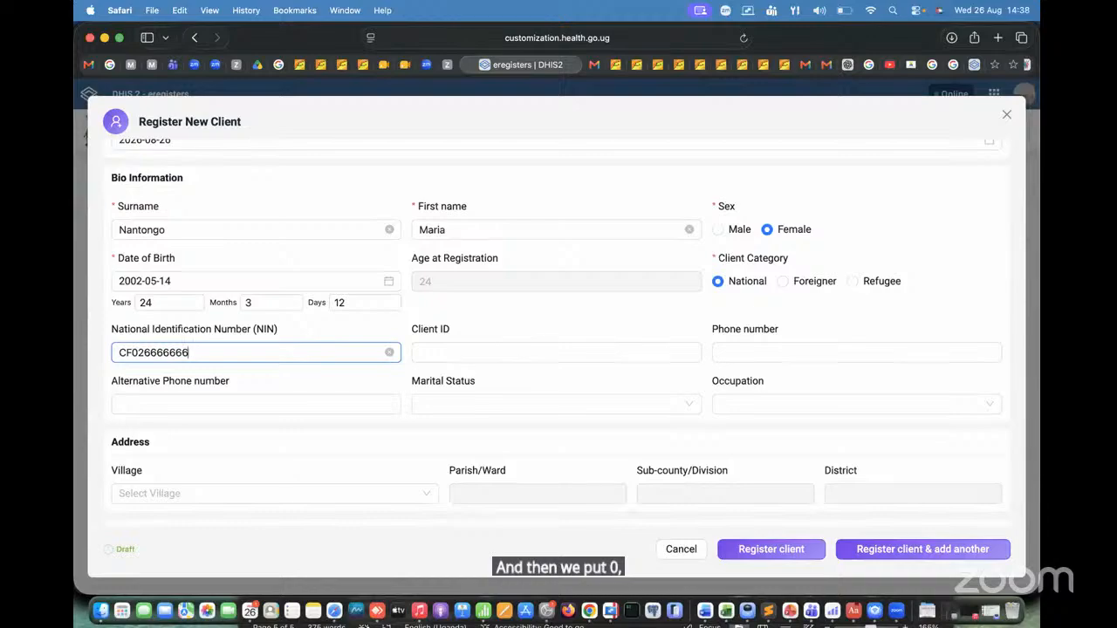
type("JL")
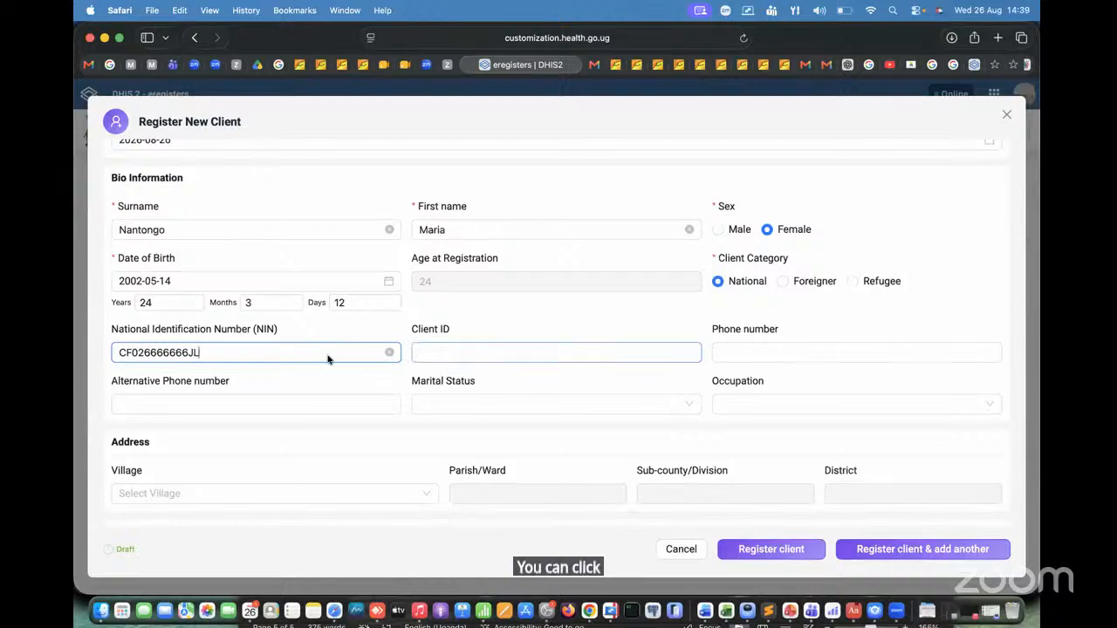
key("Tab")
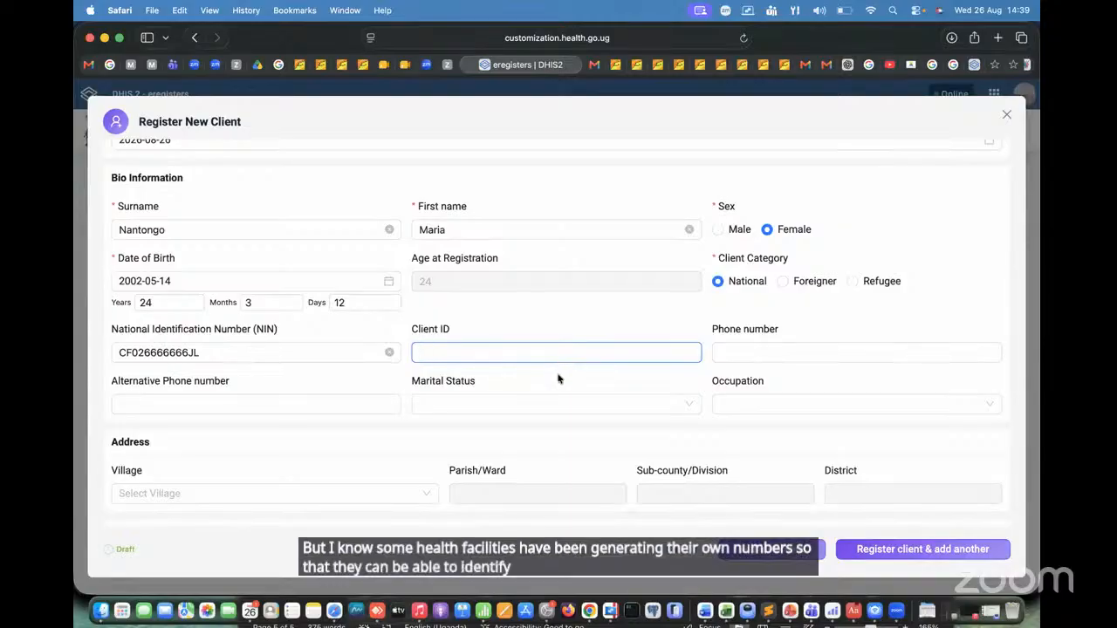
Step: Enter the client's ten-digit phone number, leaving the Client ID and the alternative phone number empty
left_click(764, 354)
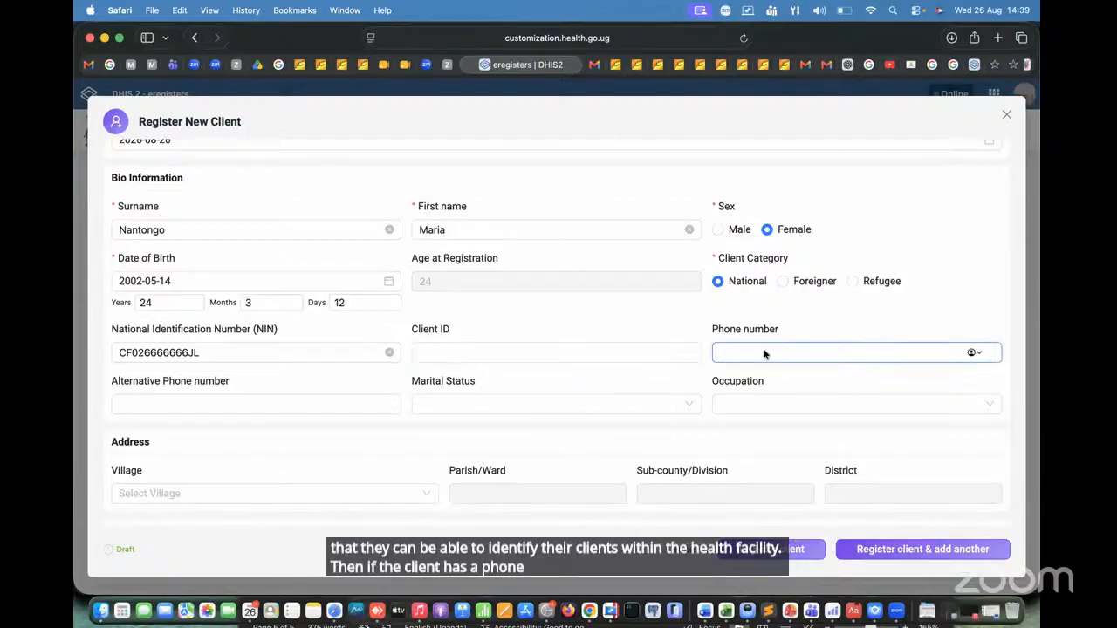
type("07")
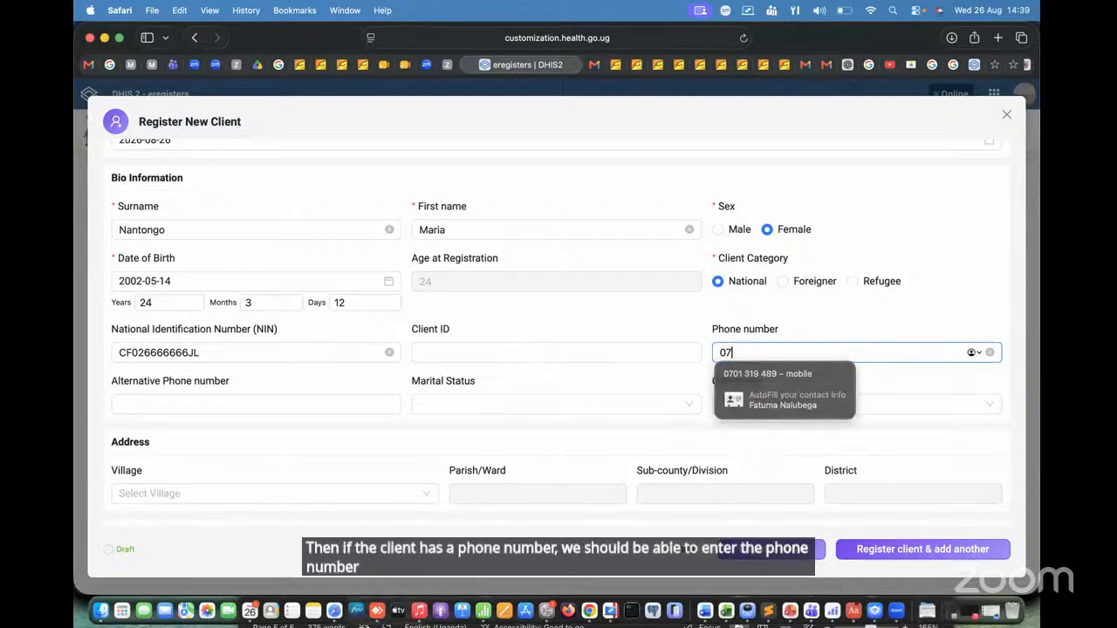
type("0000000")
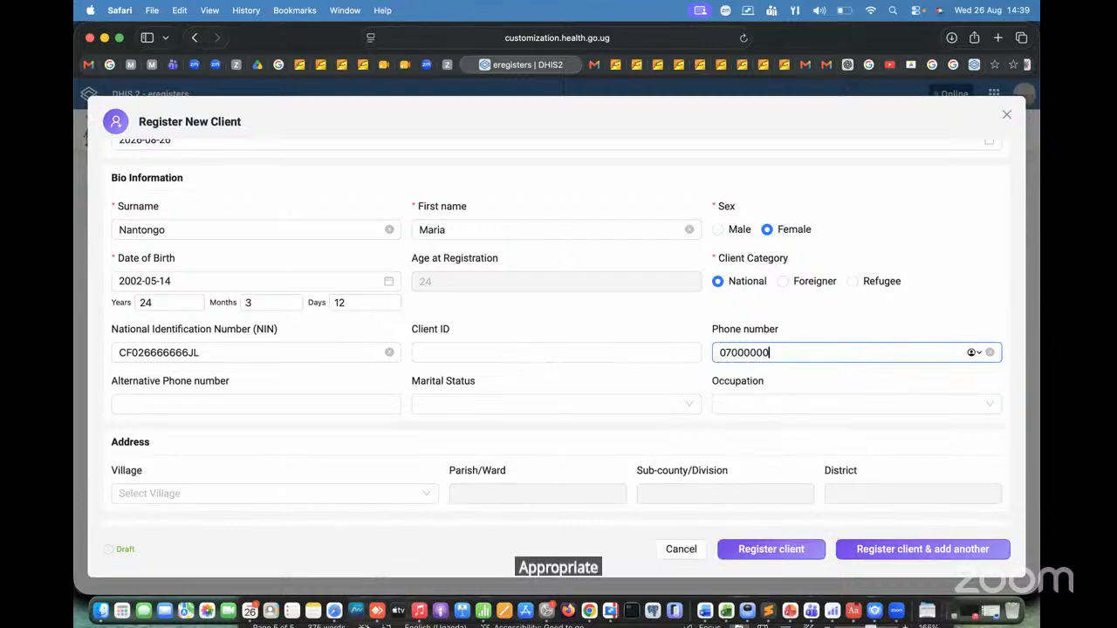
left_click(743, 353)
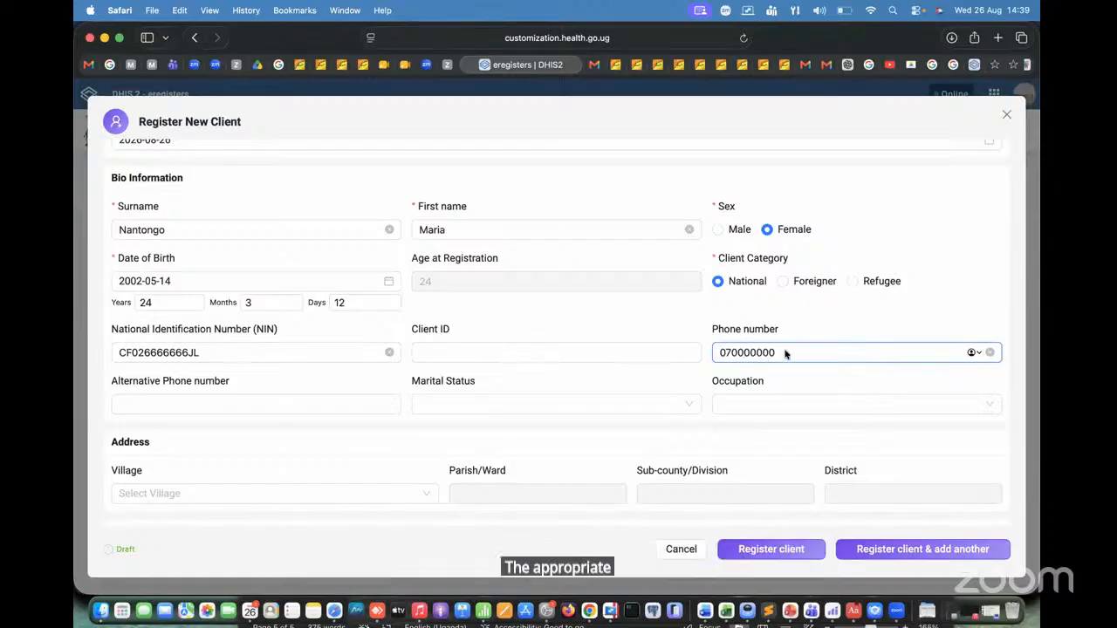
type("0")
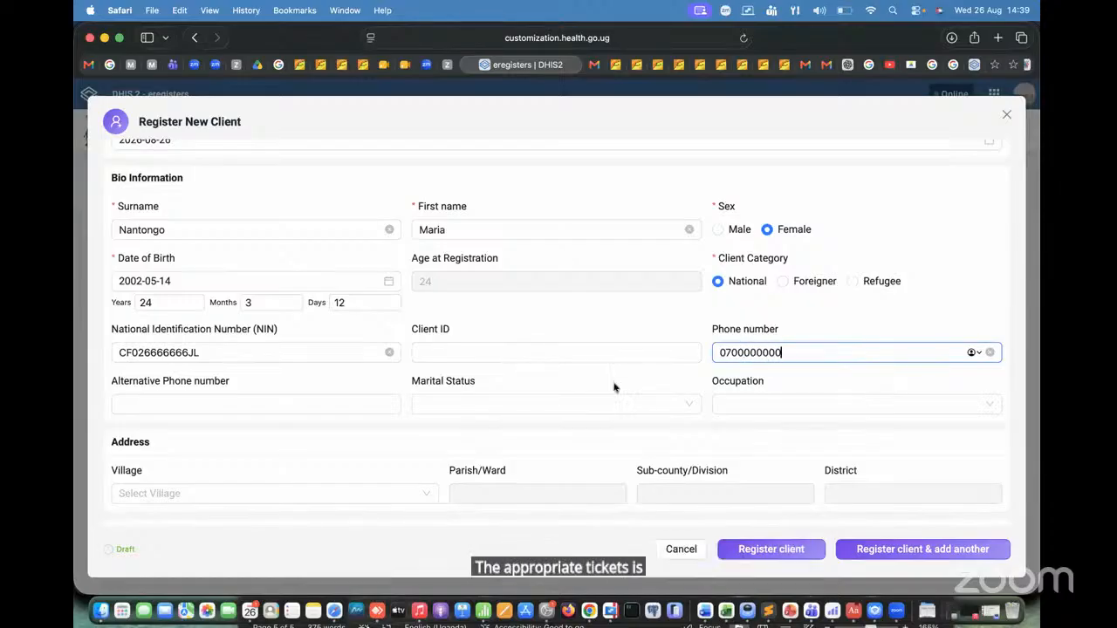
left_click(294, 407)
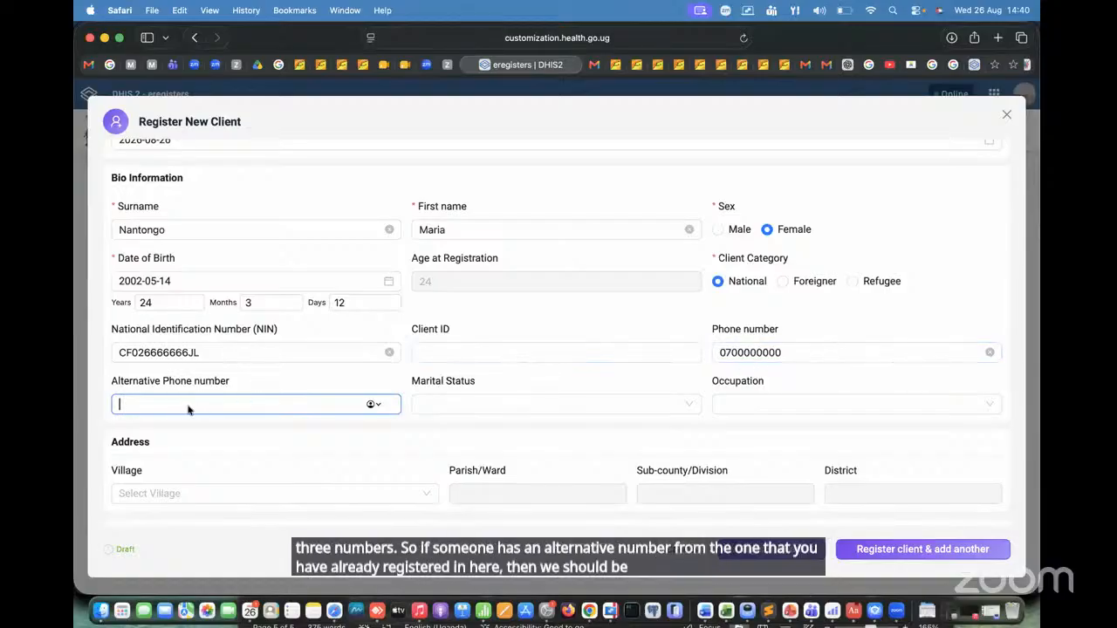
Step: Set the client's marital status to Married and the occupation to Subsistence Agricultural Workers, filtering the occupations by "ag"
left_click(504, 402)
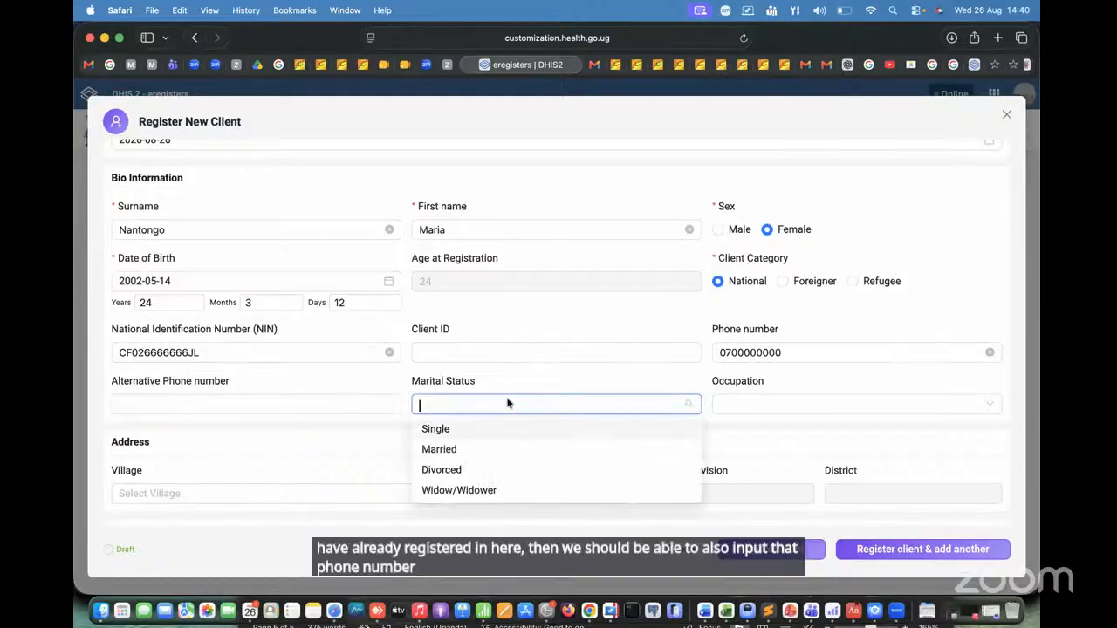
left_click(555, 450)
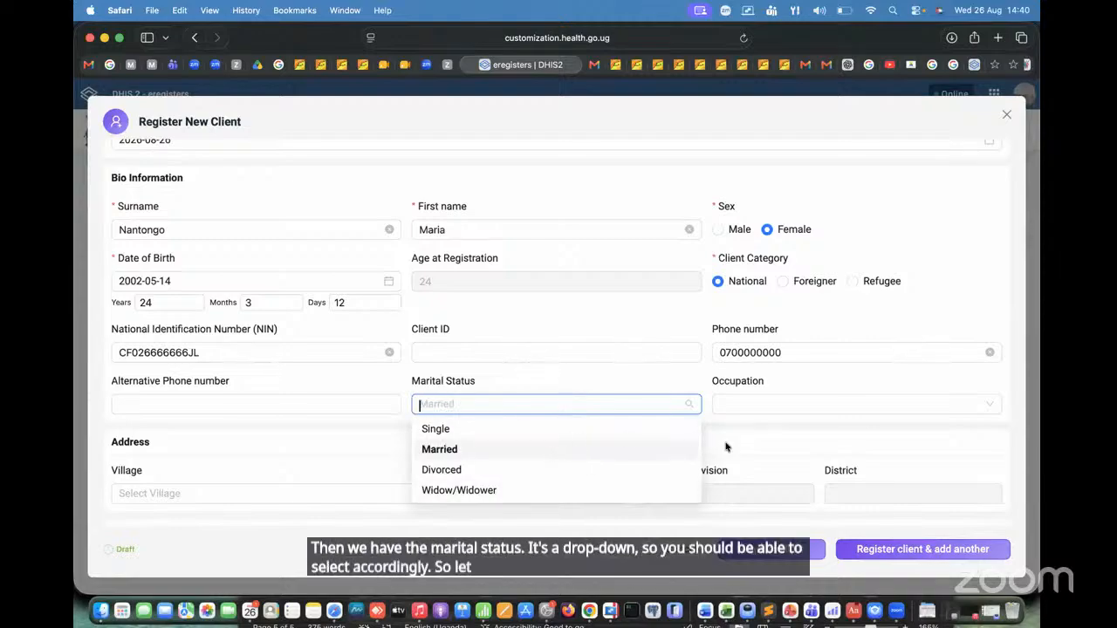
left_click(801, 406)
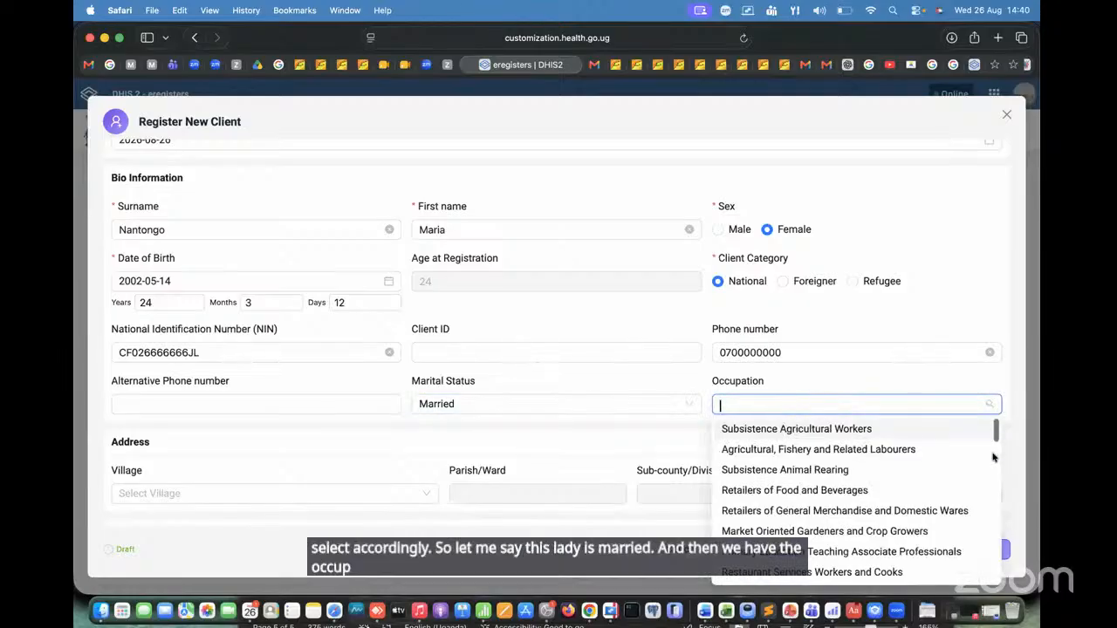
left_click_drag(999, 429, 999, 580)
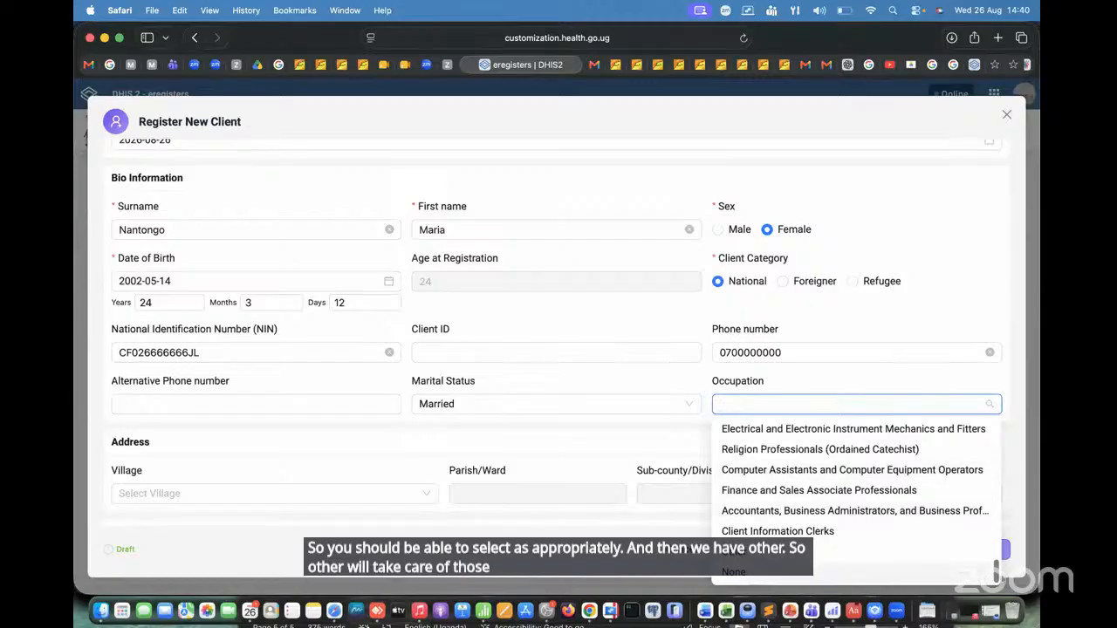
left_click_drag(997, 576, 988, 417)
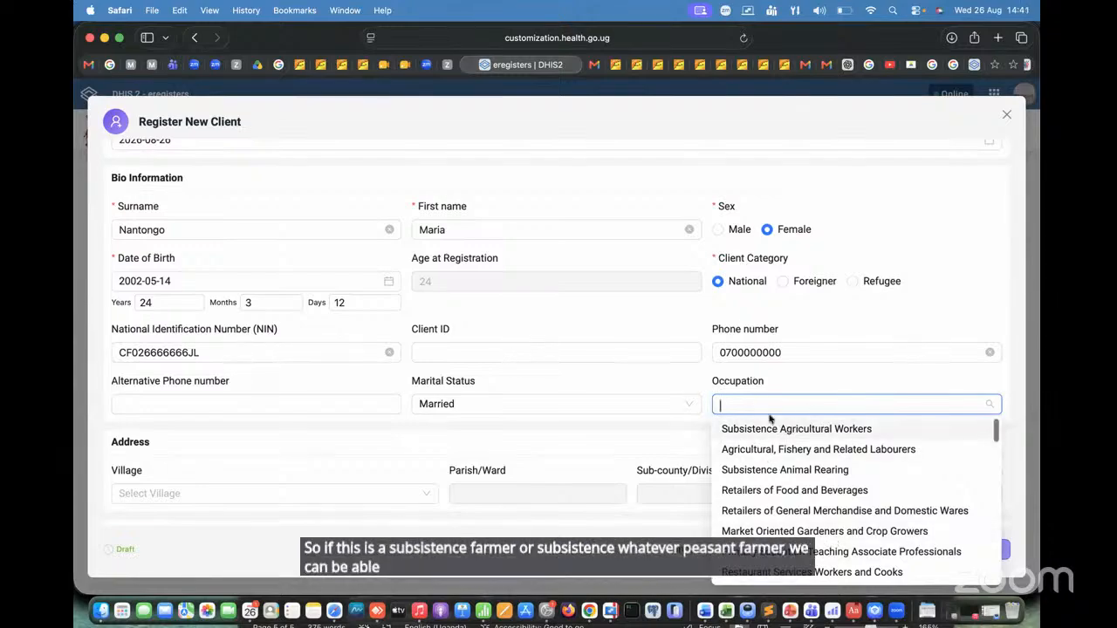
type("af")
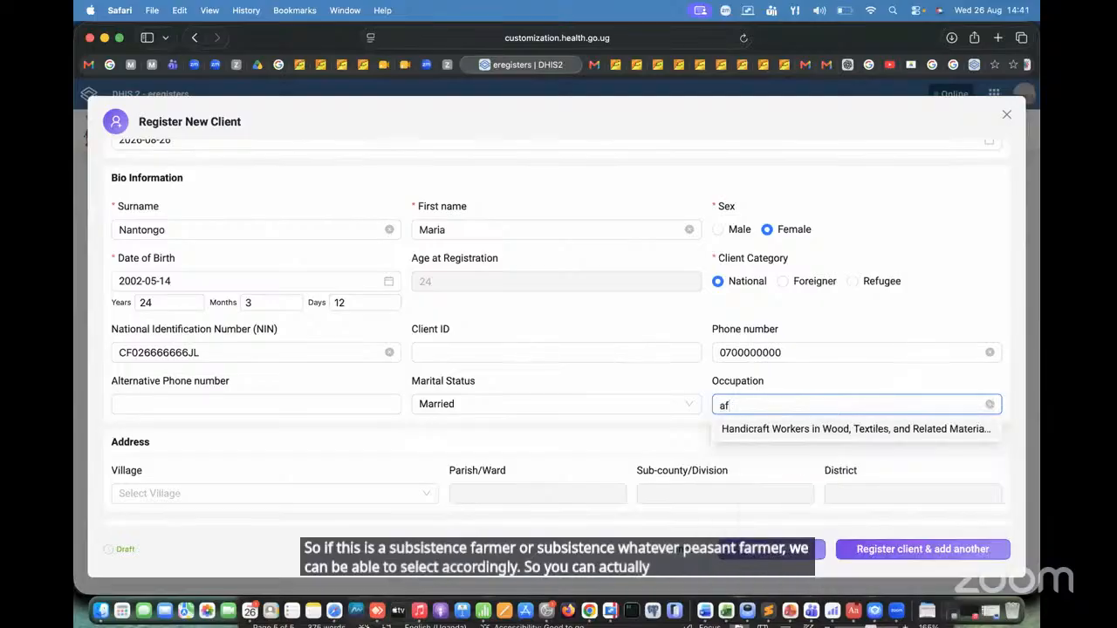
key("BackSpace")
type("g")
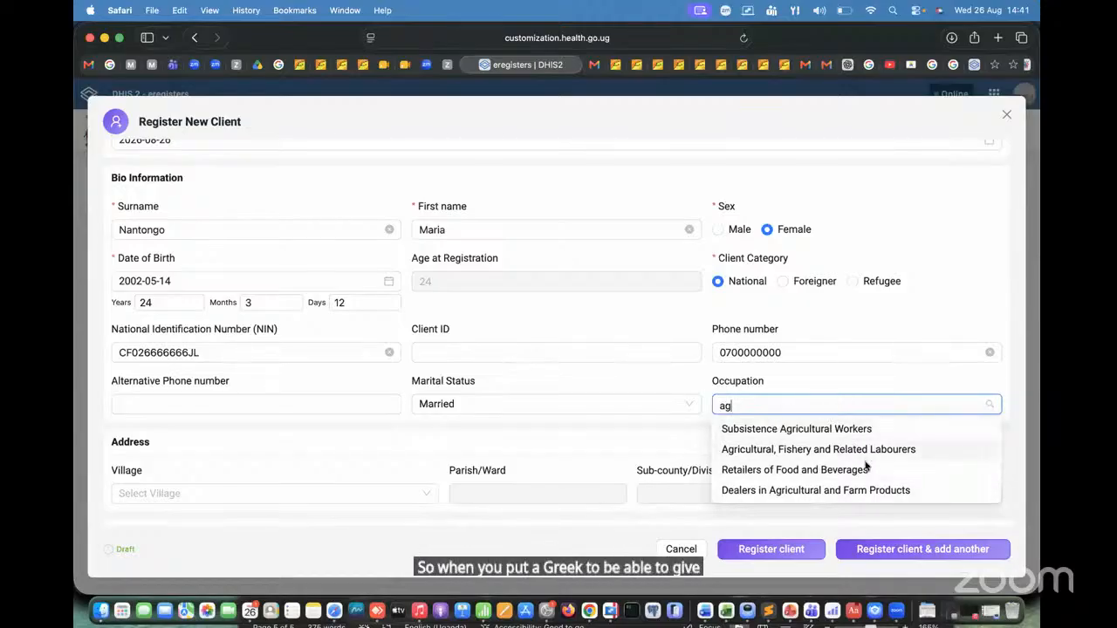
left_click(808, 433)
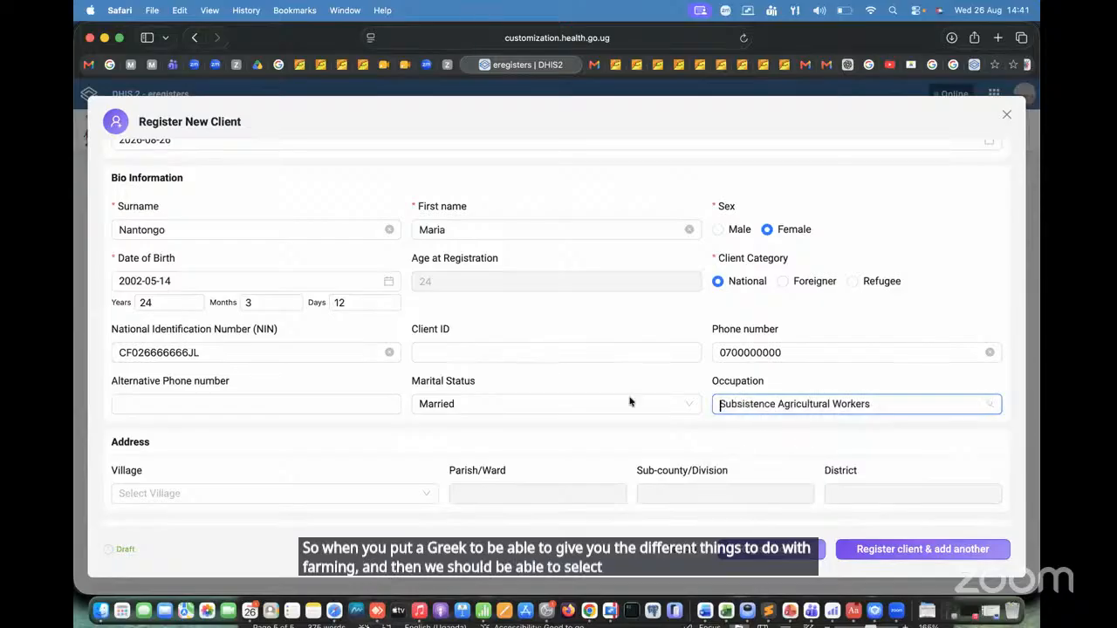
Step: Search for the client's home village by name in the Address section and select the matching village entry
scroll(438, 413, "down", 3)
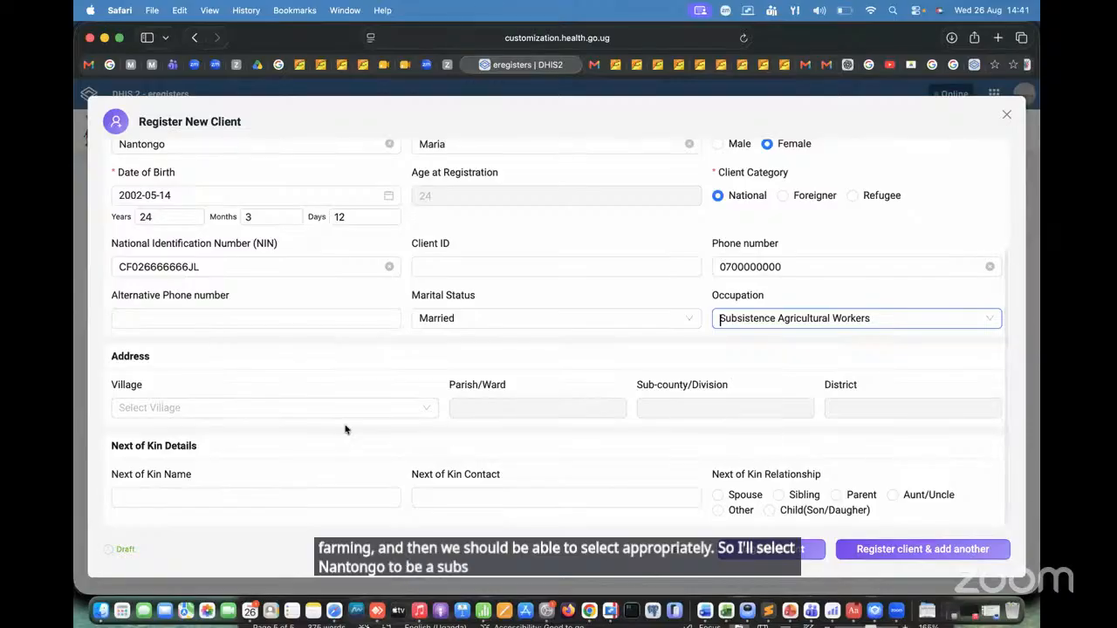
left_click(299, 411)
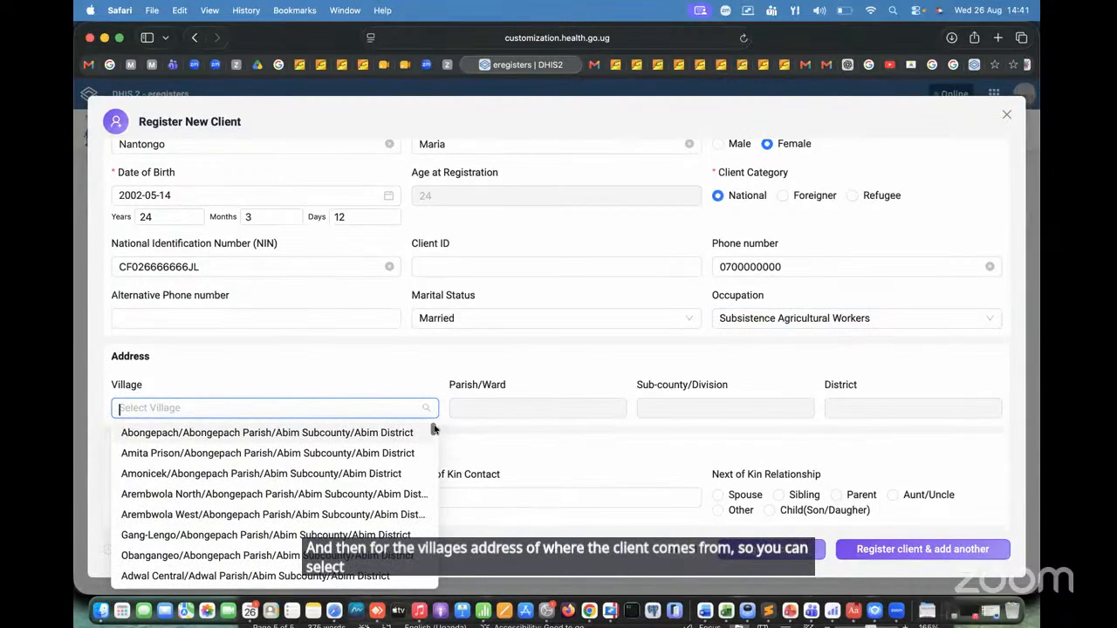
left_click_drag(433, 429, 358, 401)
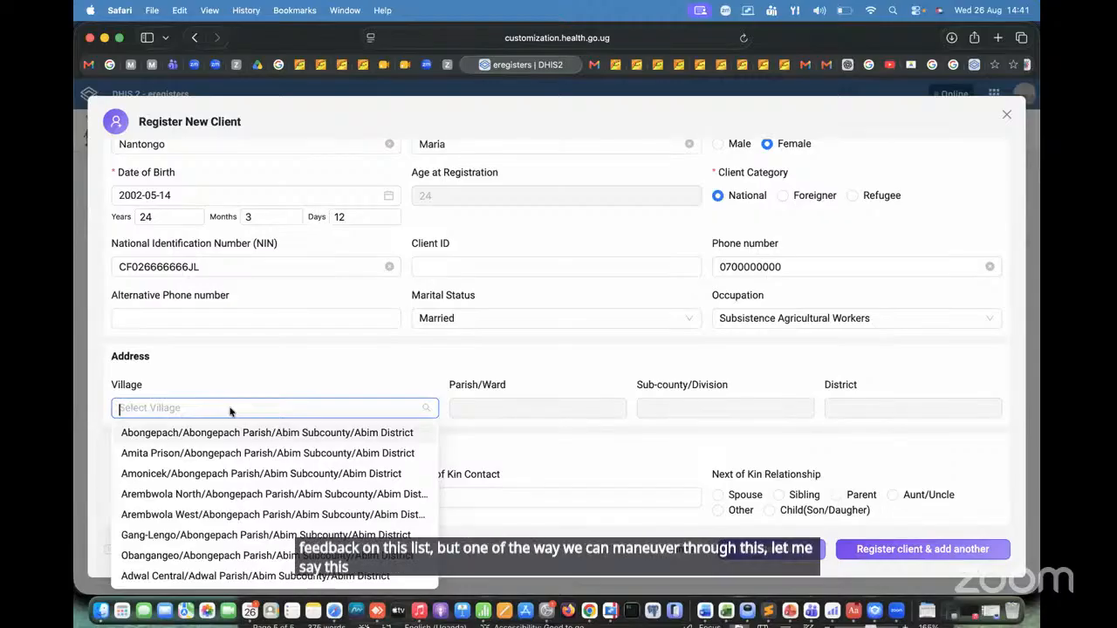
type("na")
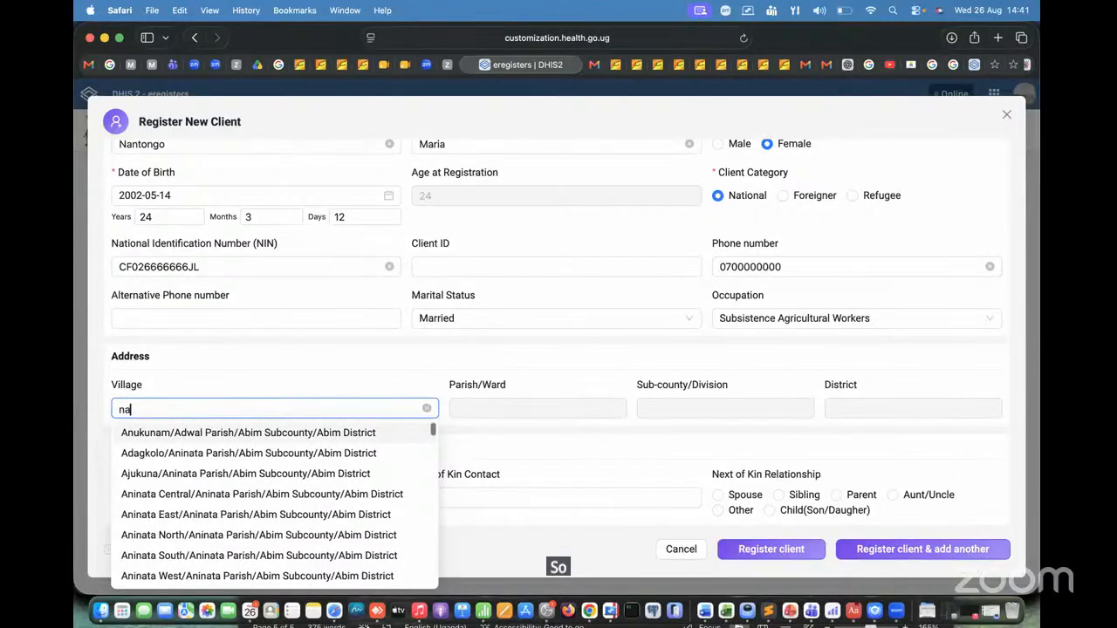
type("lumu")
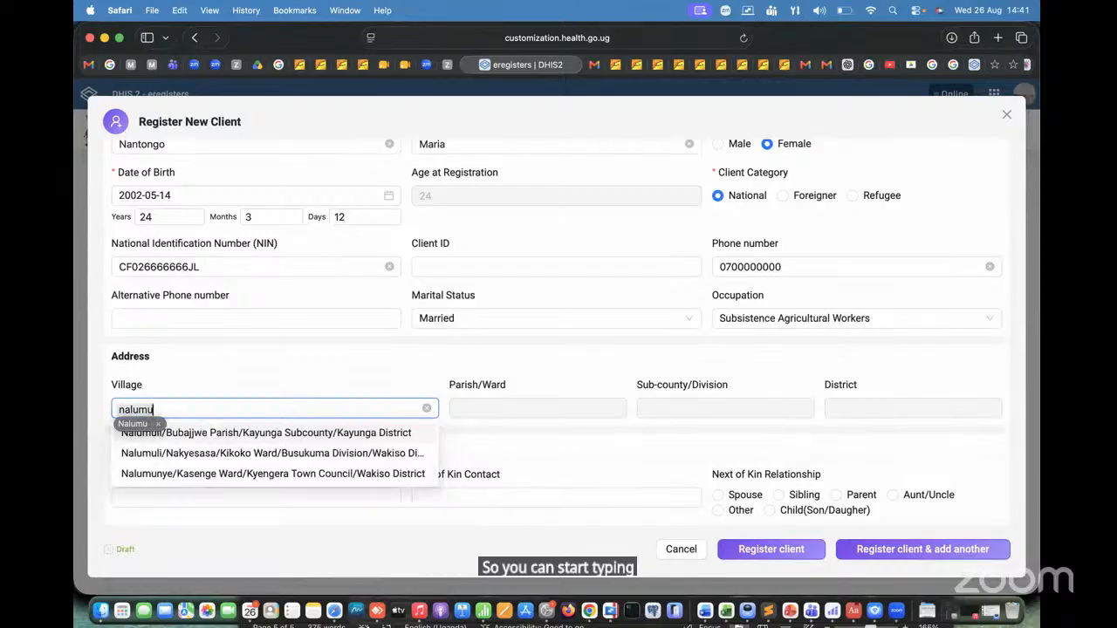
type("nye")
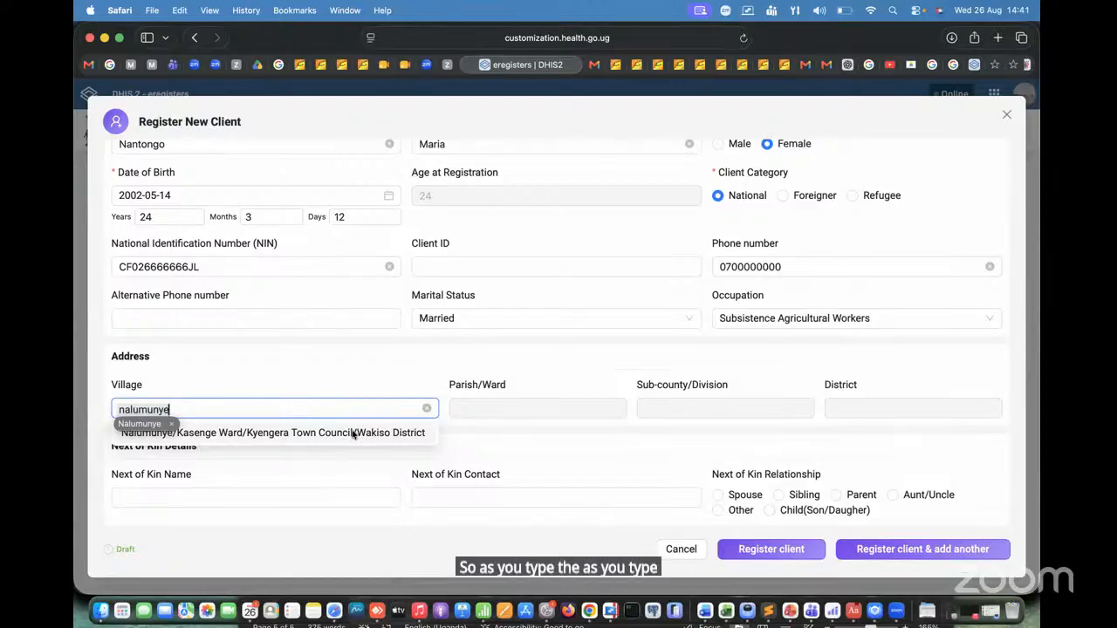
left_click(225, 434)
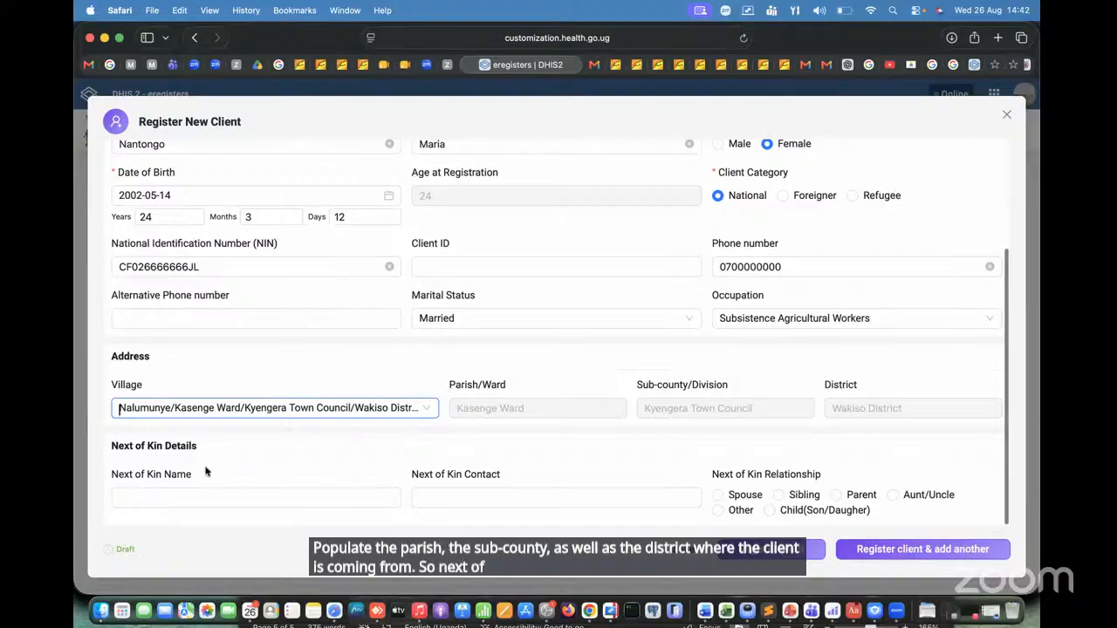
Step: Enter the next of kin's full name in the Next of Kin Details
left_click(196, 499)
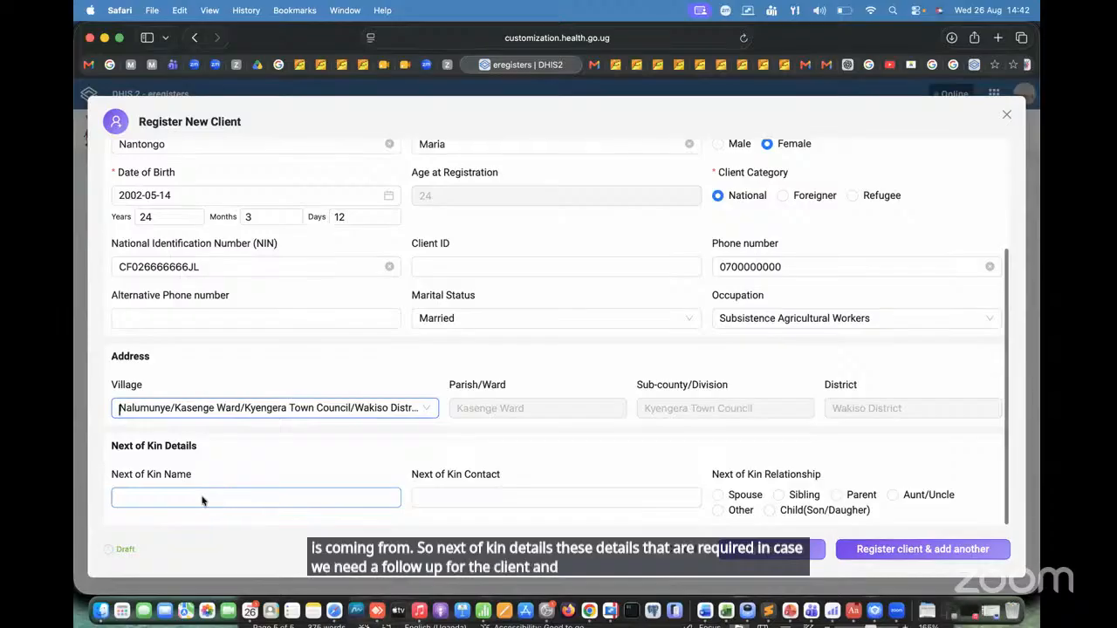
left_click(209, 445)
left_click(208, 500)
left_click(208, 500)
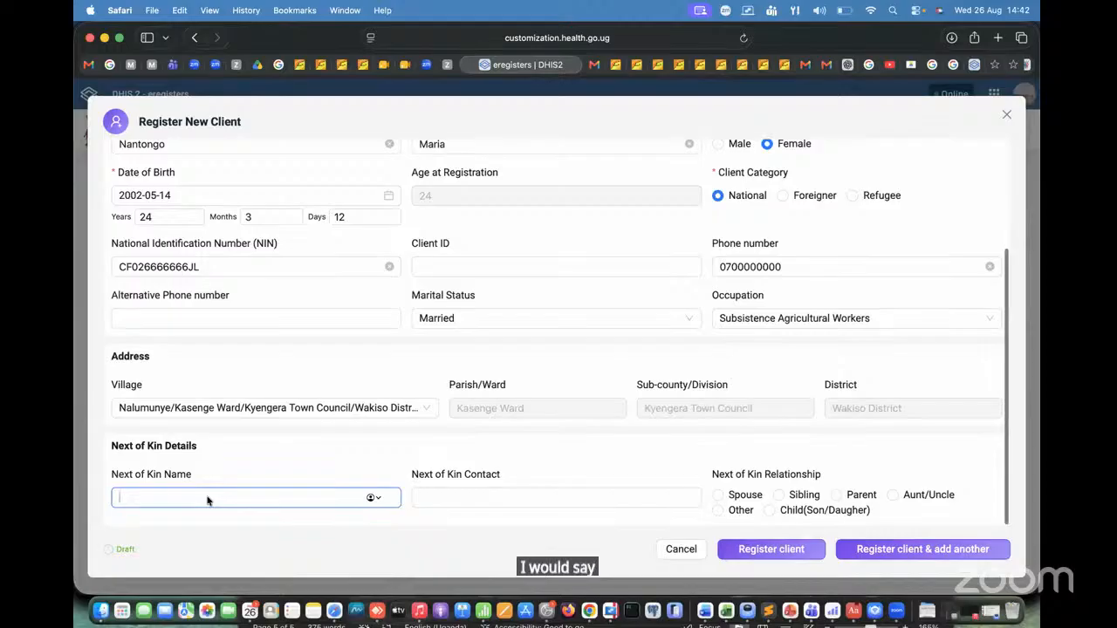
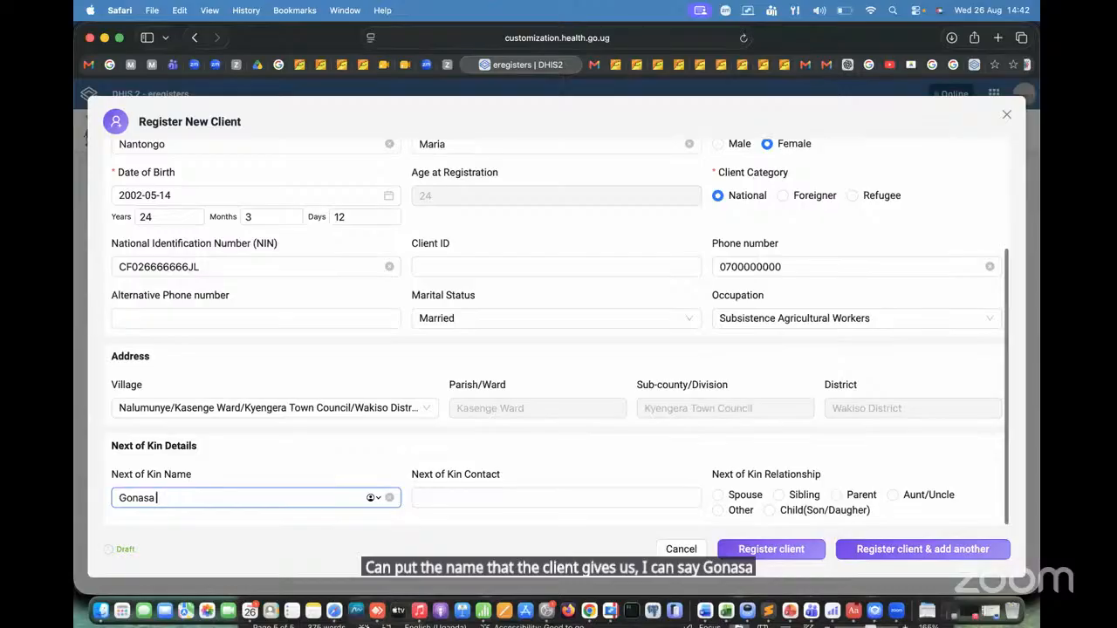
Step: Enter the next of kin's ten-digit contact number in local format, starting with 0
left_click(530, 498)
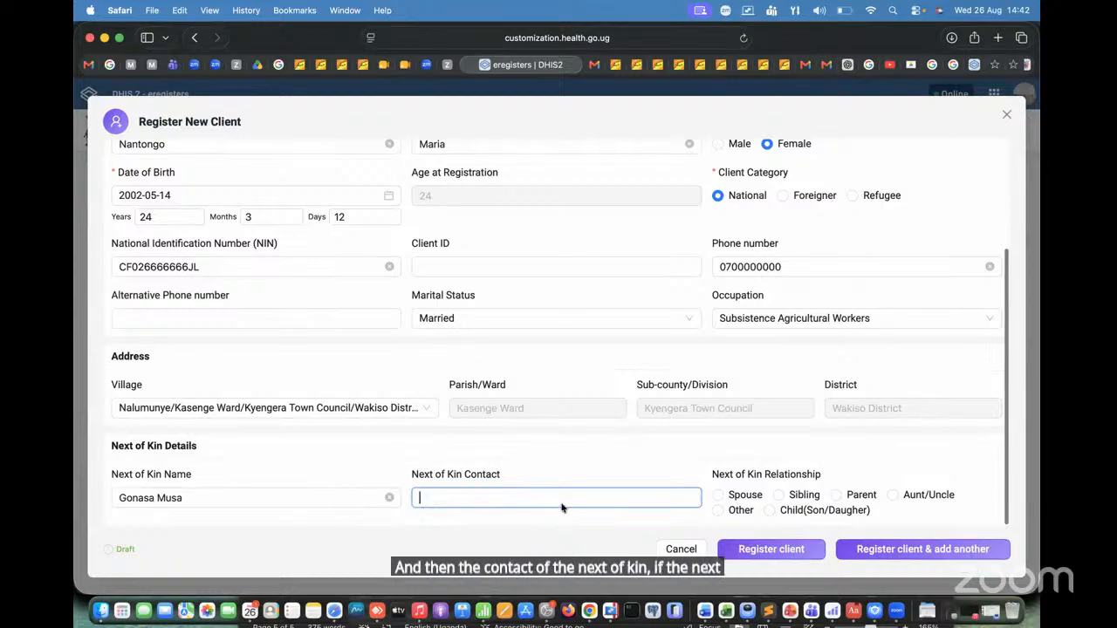
type("070")
key("BackSpace")
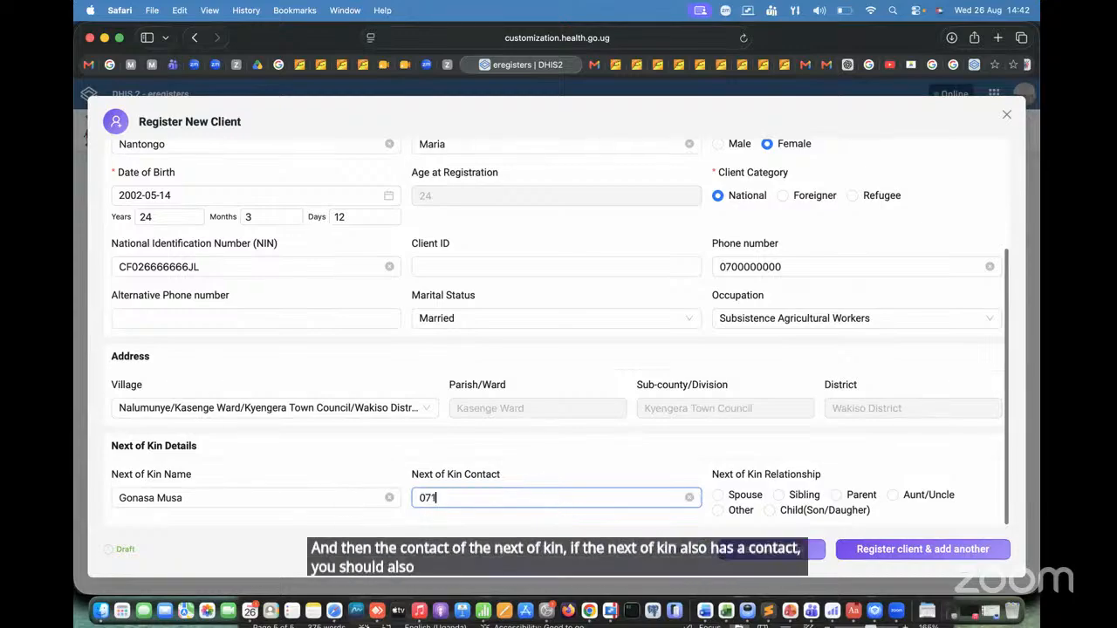
type("12000000")
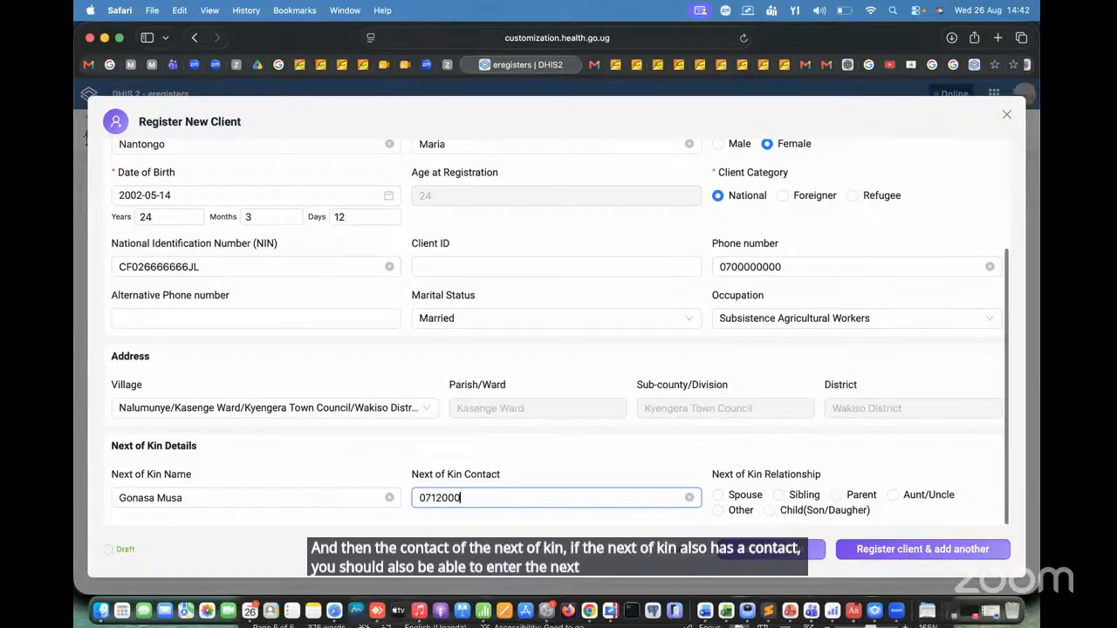
Step: Insert an extra digit into the next of kin's contact number to test its length check, and remove the digit again
left_click(454, 502)
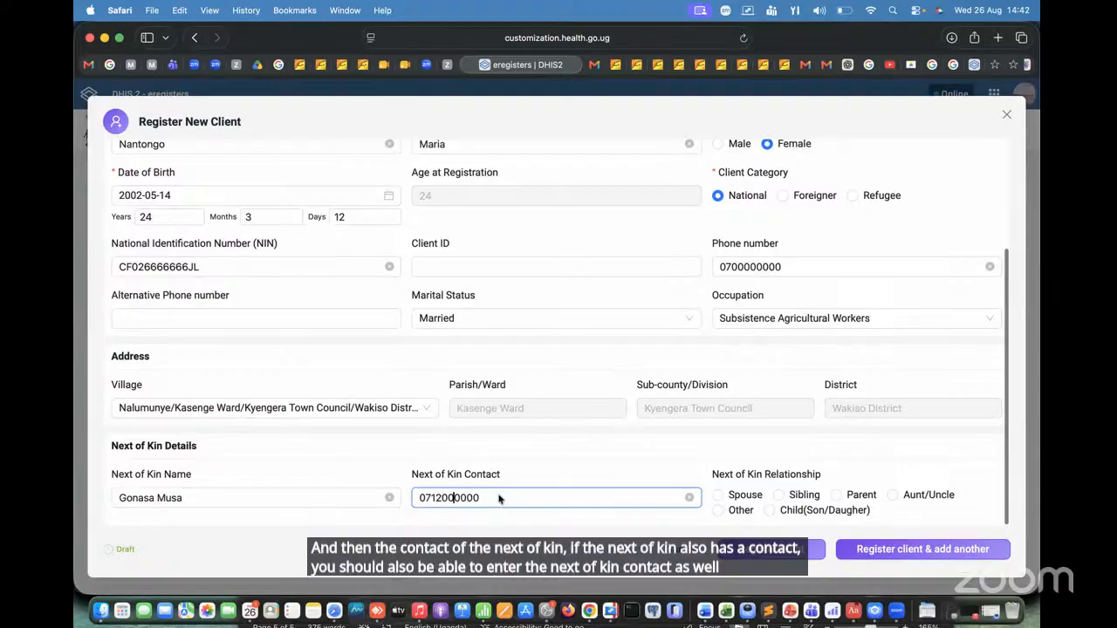
type("0")
key("super+l")
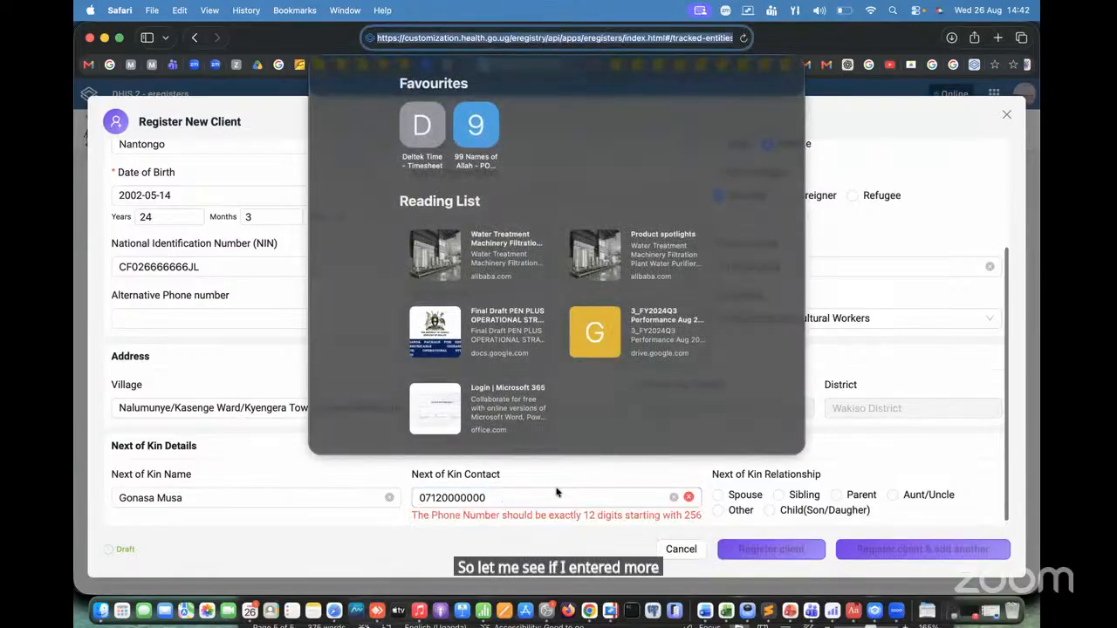
left_click(505, 503)
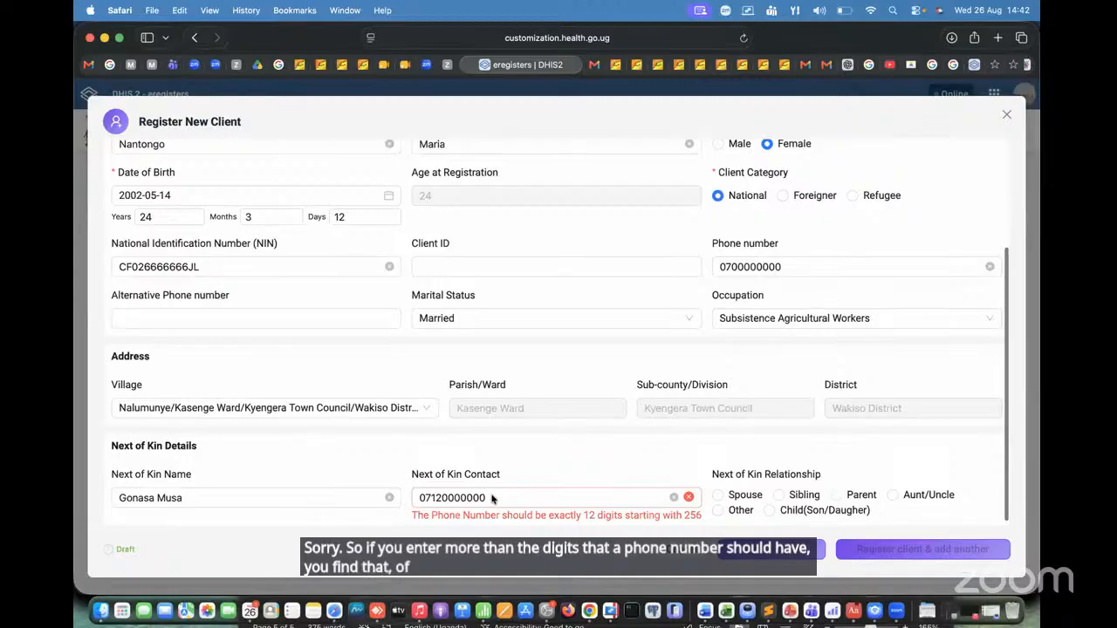
left_click(491, 498)
key("BackSpace")
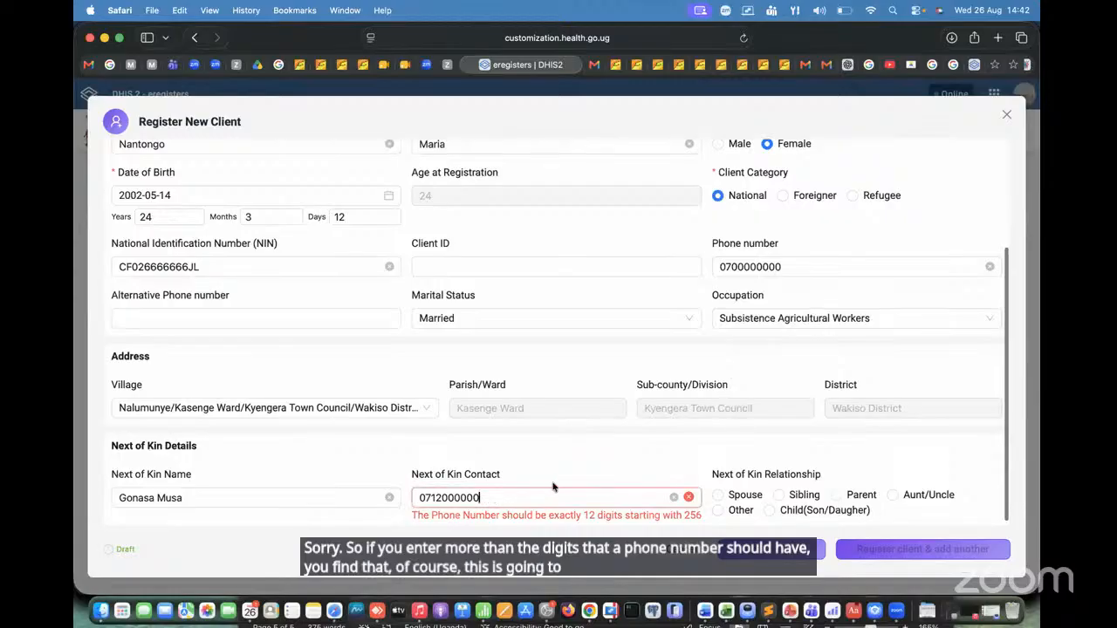
Step: Replace the leading 0 of the next of kin's contact number with the country code 256
left_click(426, 499)
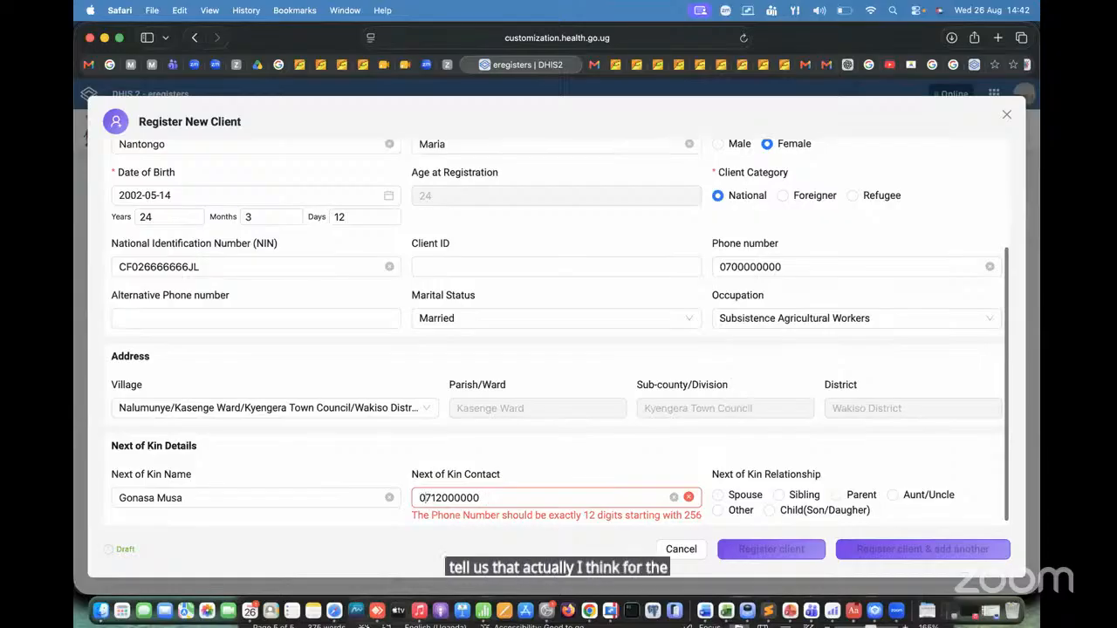
key("BackSpace")
type("256")
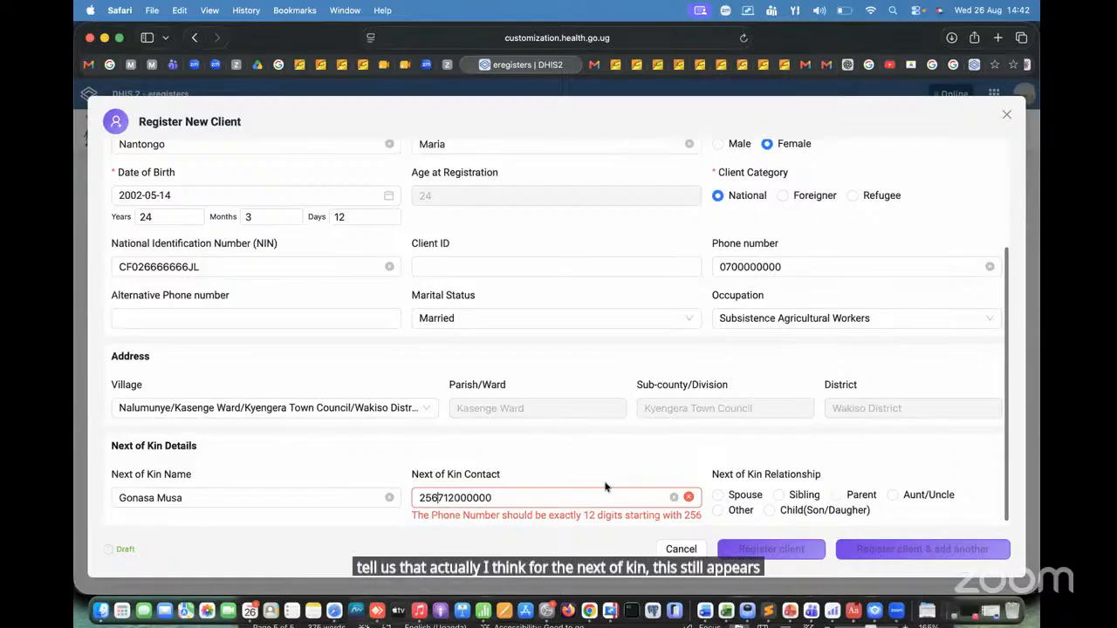
left_click(666, 483)
left_click(518, 500)
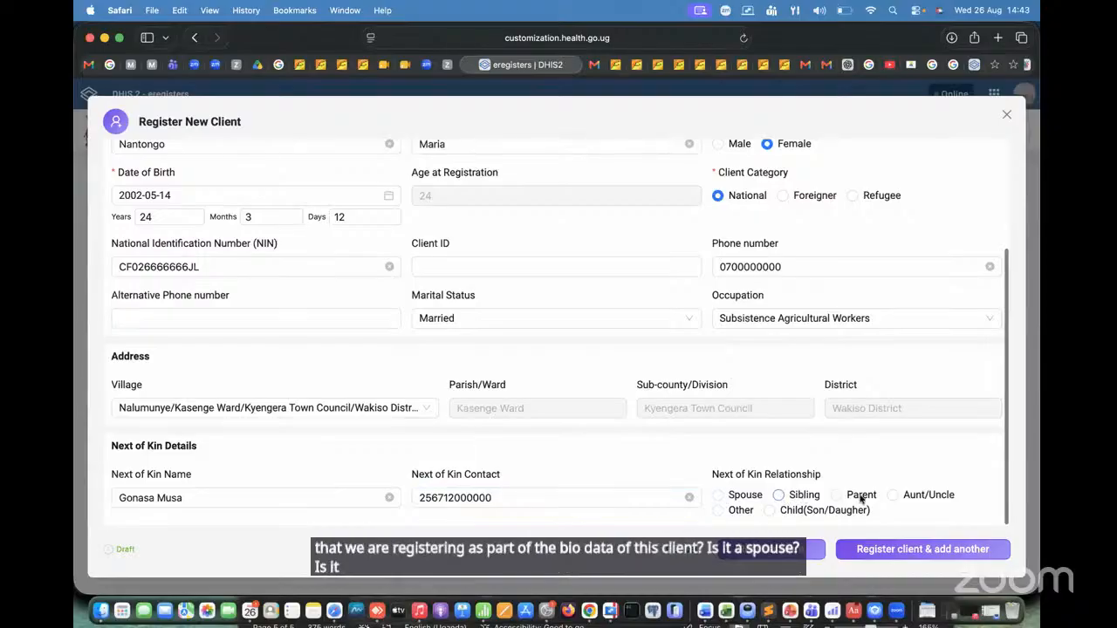
Step: Set the next of kin relationship to Spouse and register the client without adding another
left_click(719, 496)
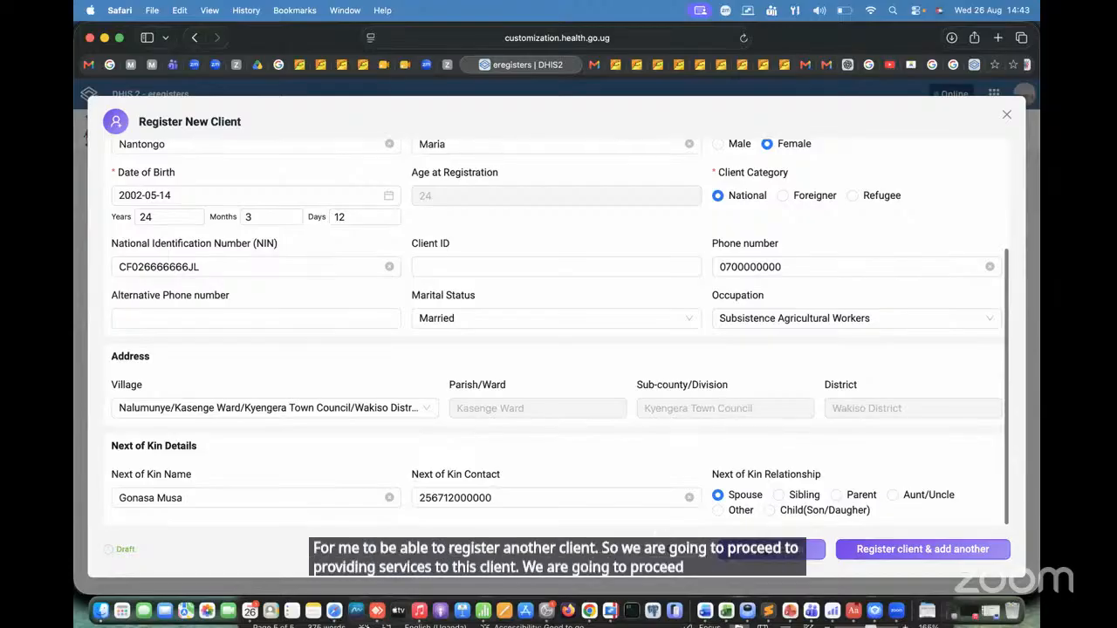
left_click(766, 551)
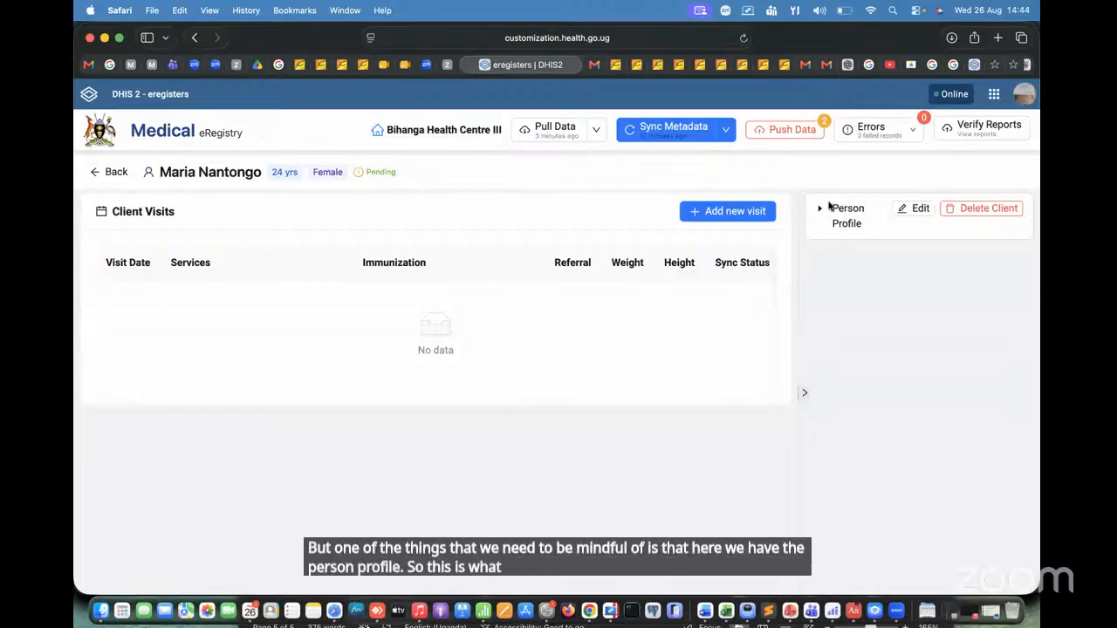
Step: Open the registered client's person profile for editing and review the bio information, address and next of kin details
left_click(914, 209)
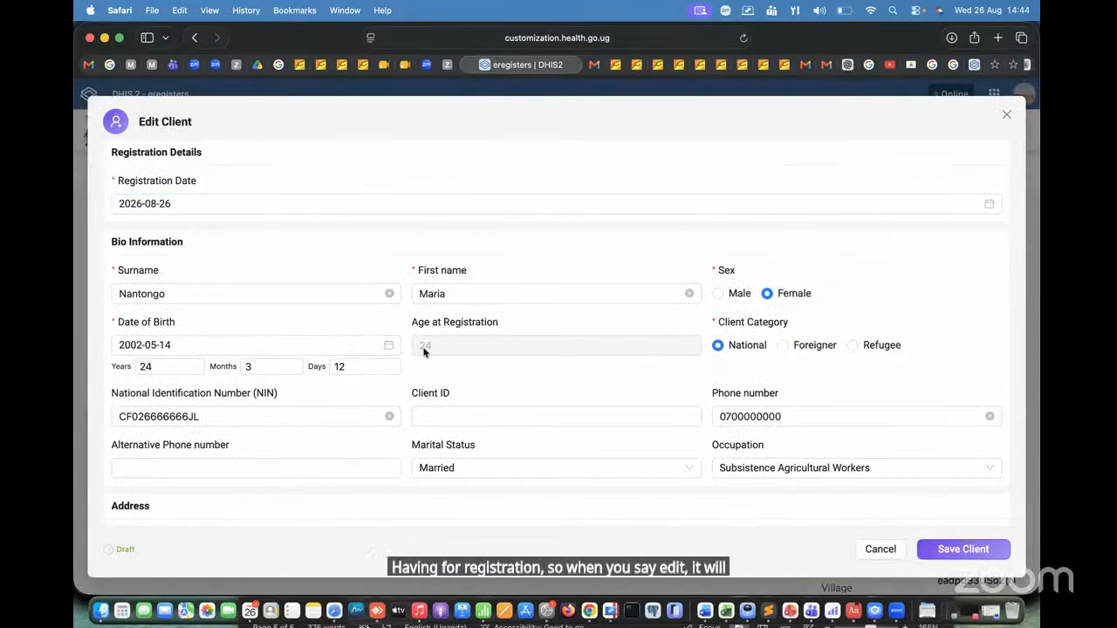
scroll(424, 352, "down", 4)
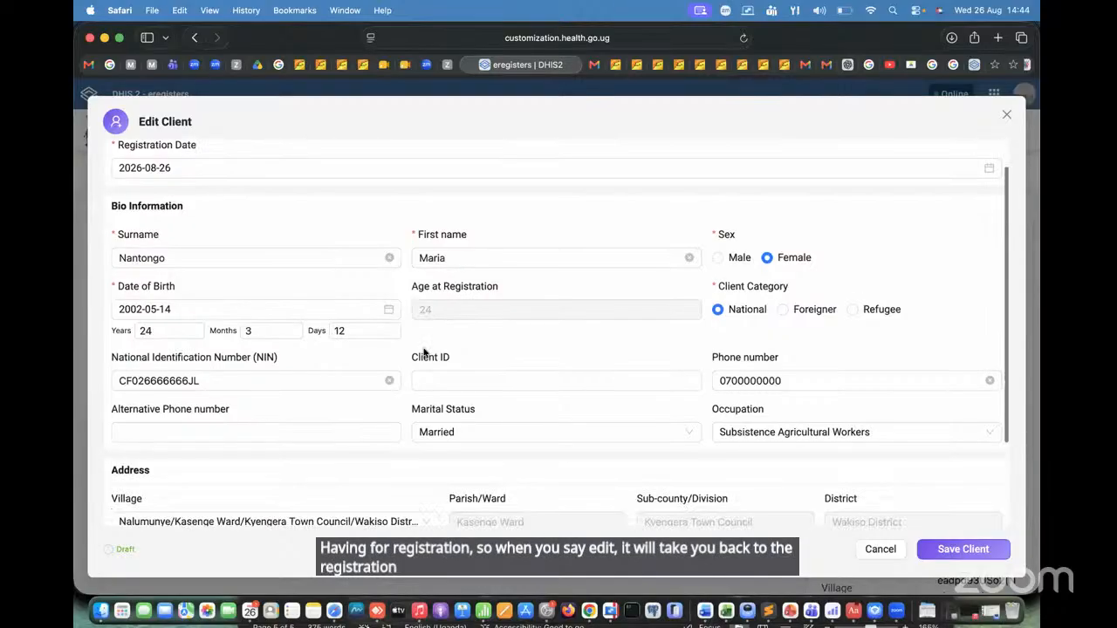
scroll(424, 352, "up", 3)
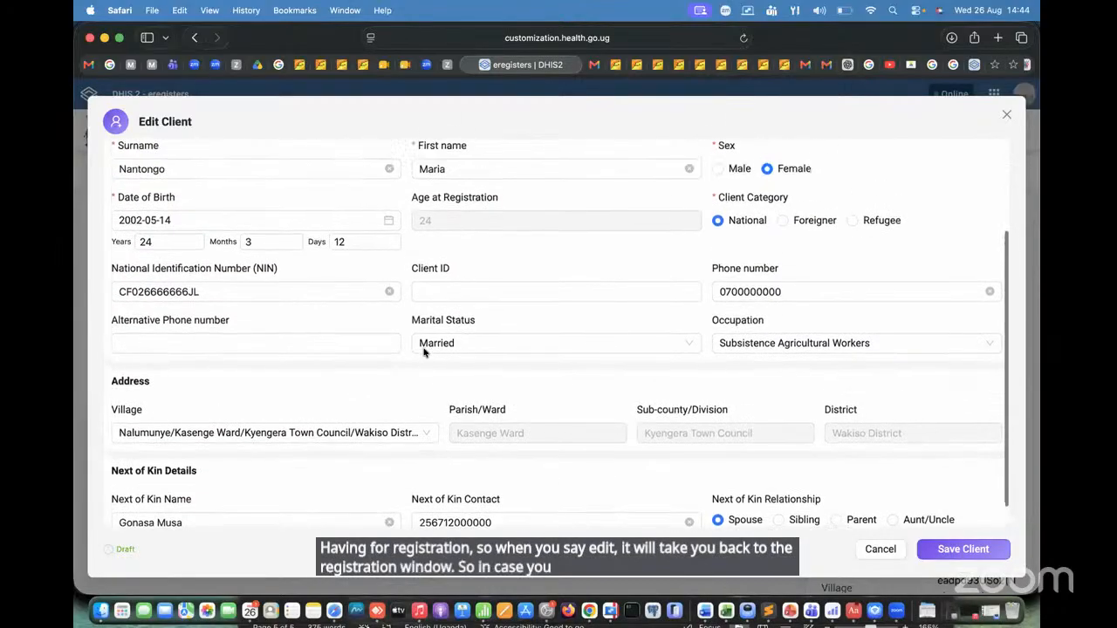
scroll(424, 351, "up", 1)
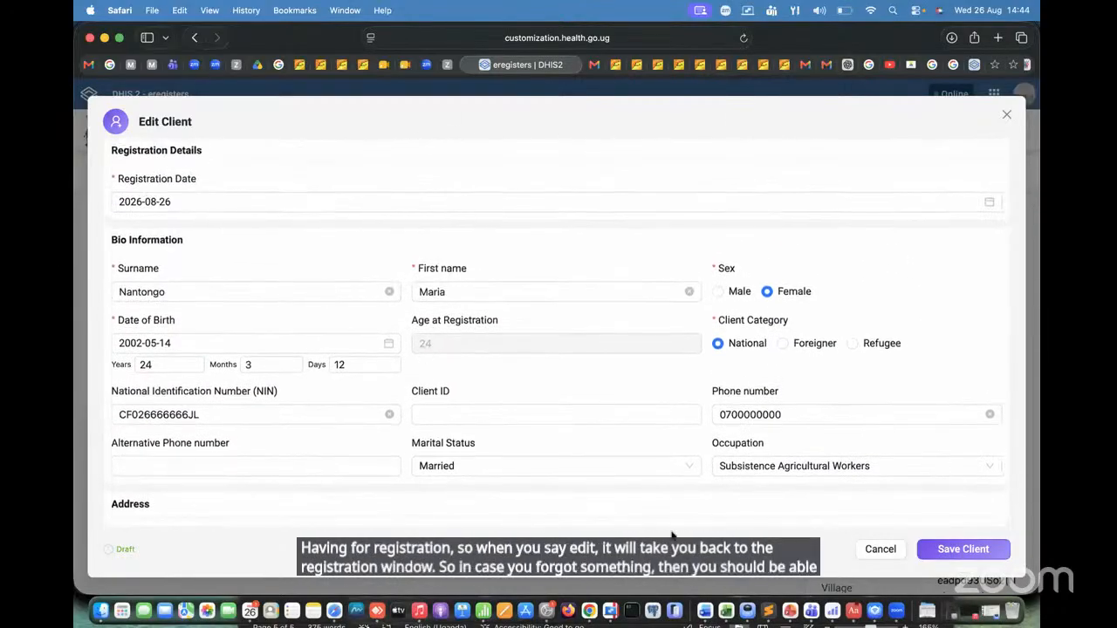
Step: Save the client's edited registration, review the details in the person profile and collapse the profile
left_click(964, 548)
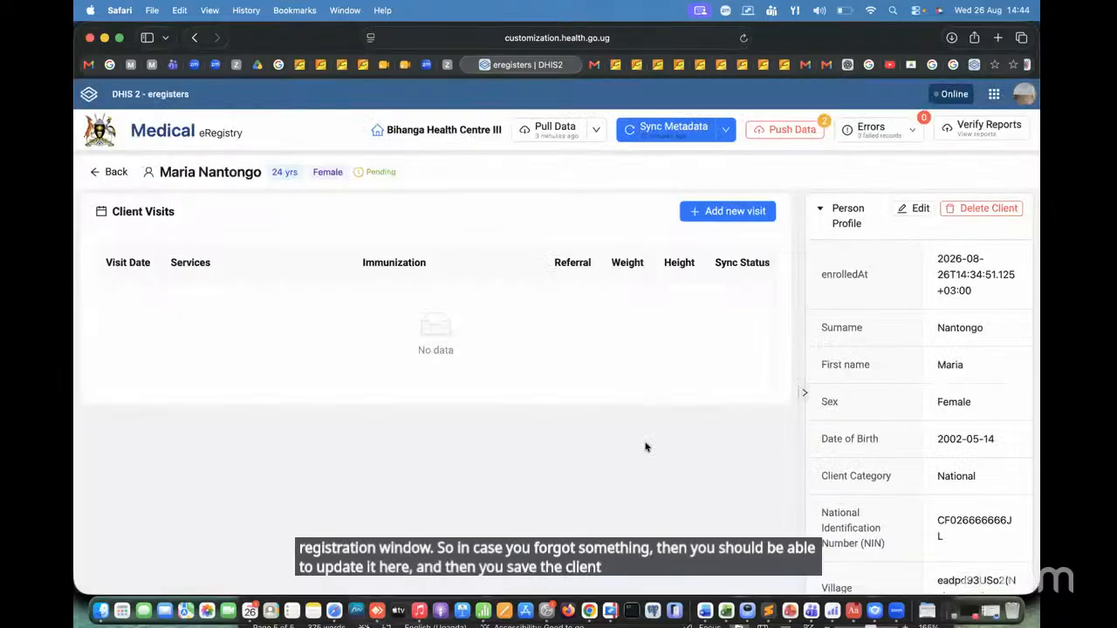
left_click(821, 210)
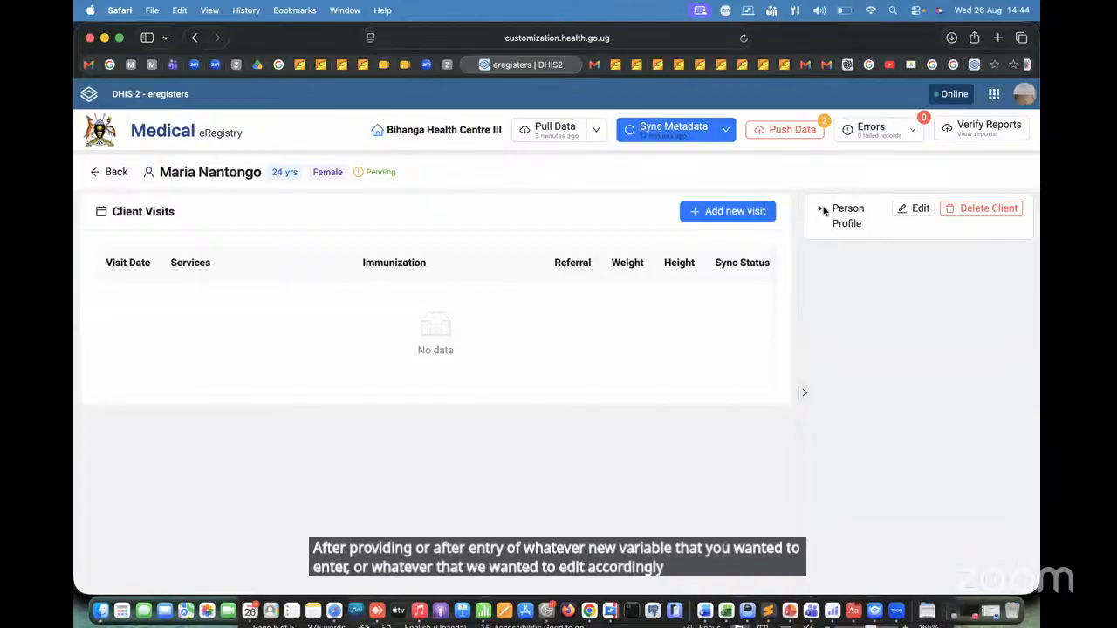
left_click(821, 210)
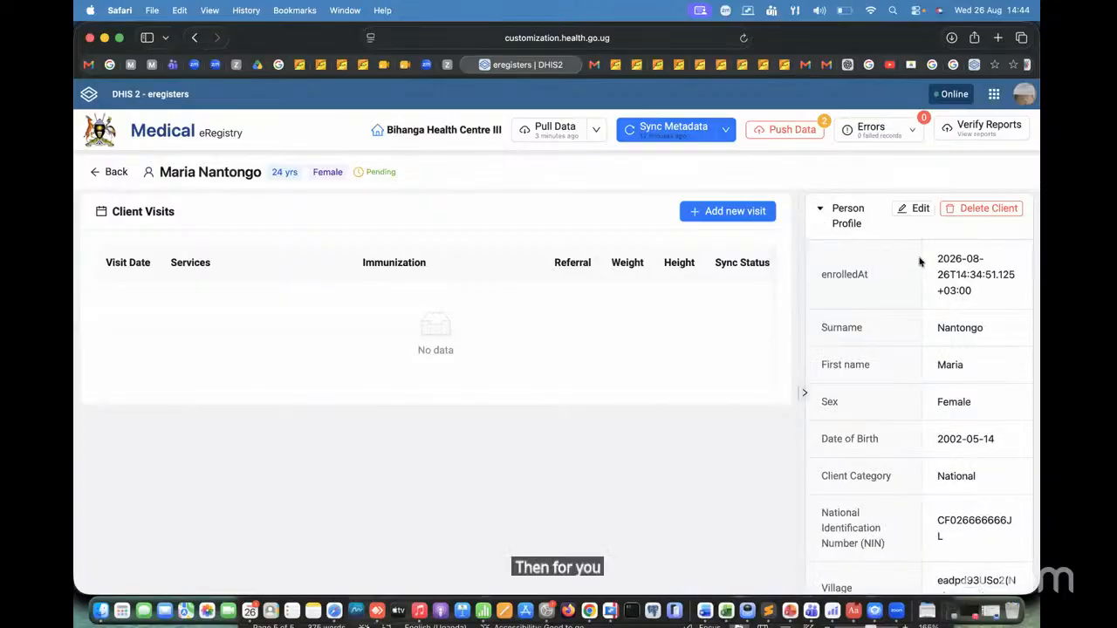
scroll(922, 434, "down", 6)
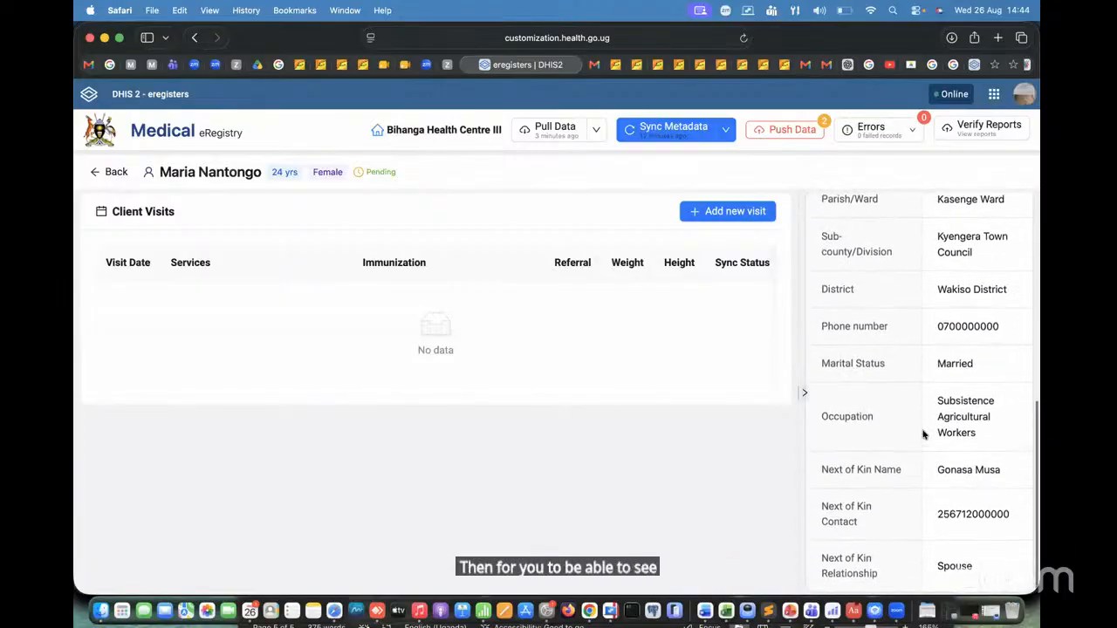
scroll(922, 433, "up", 6)
scroll(922, 434, "down", 5)
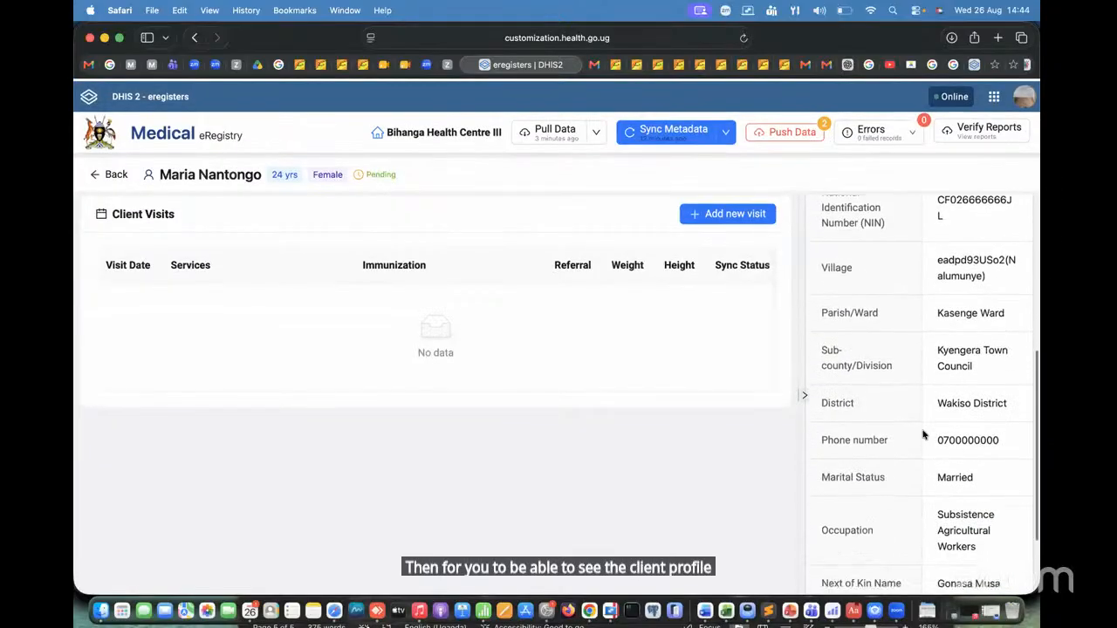
scroll(922, 433, "up", 5)
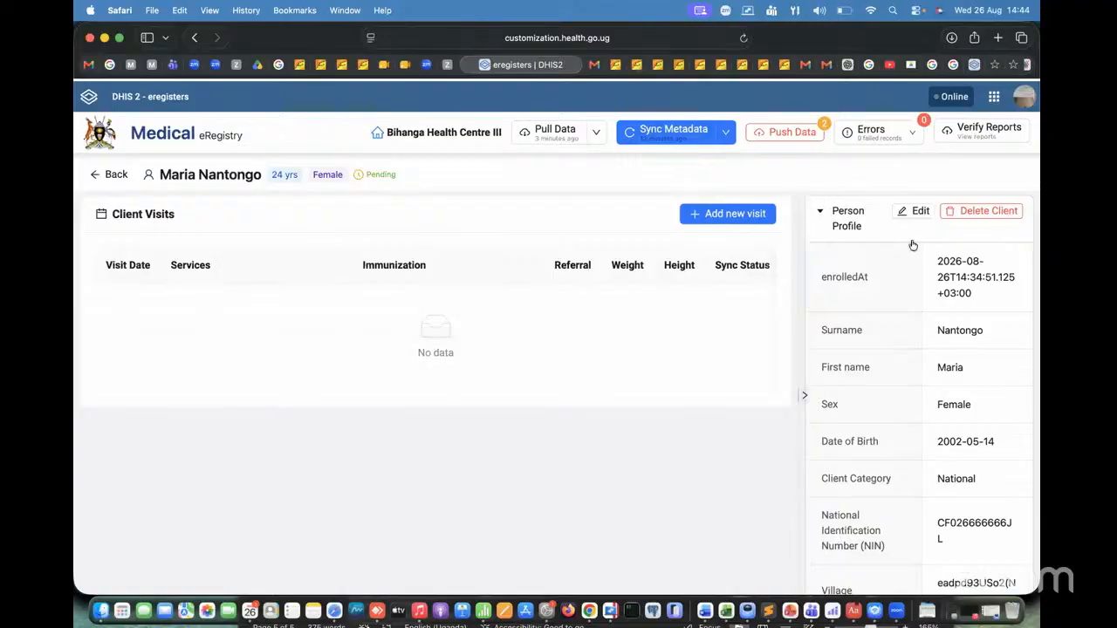
left_click(821, 213)
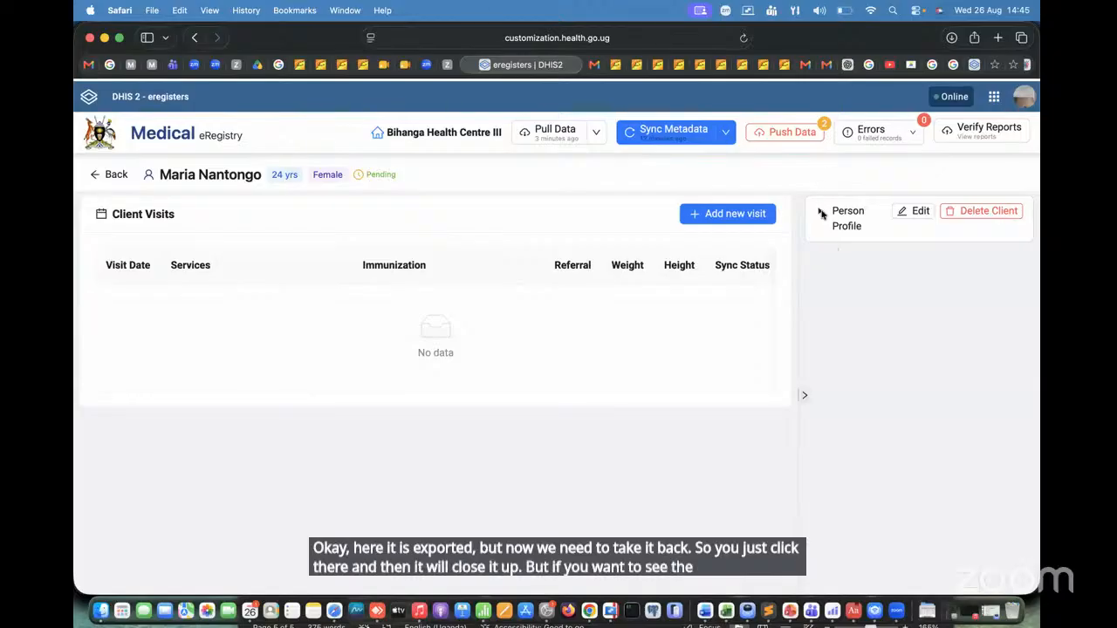
left_click(821, 215)
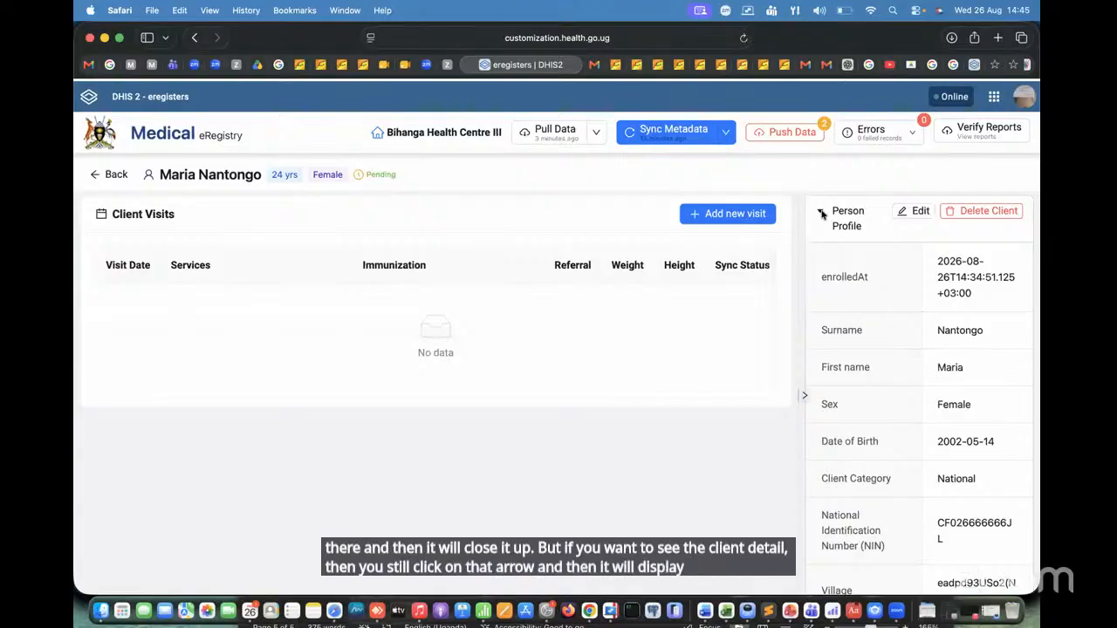
left_click(821, 214)
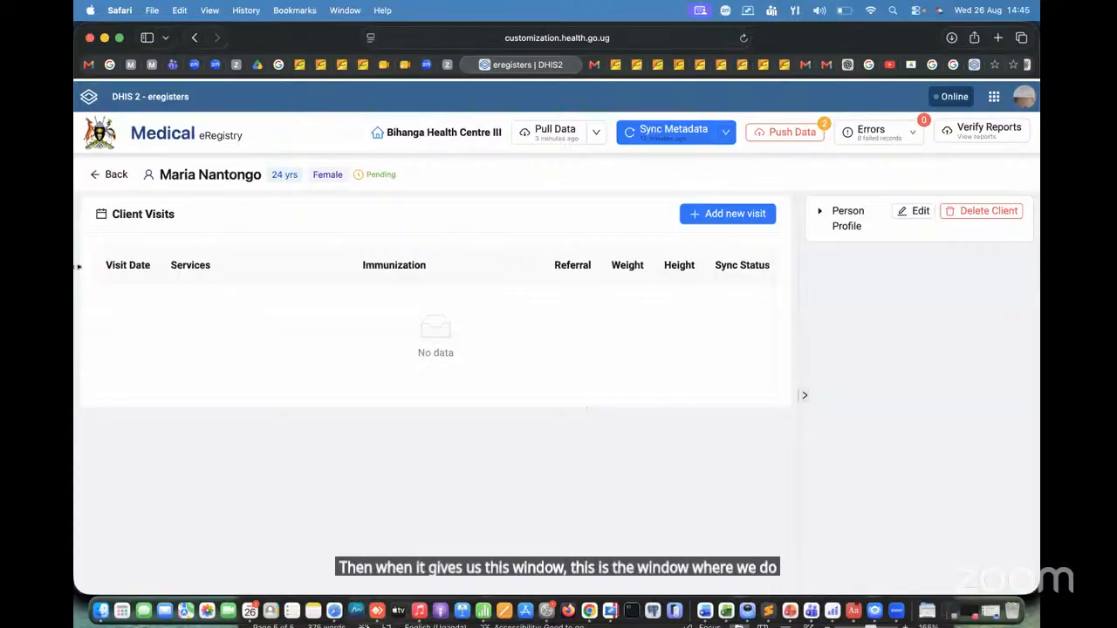
Step: Start a new visit for the client and look over the triage details to fill in
left_click(737, 214)
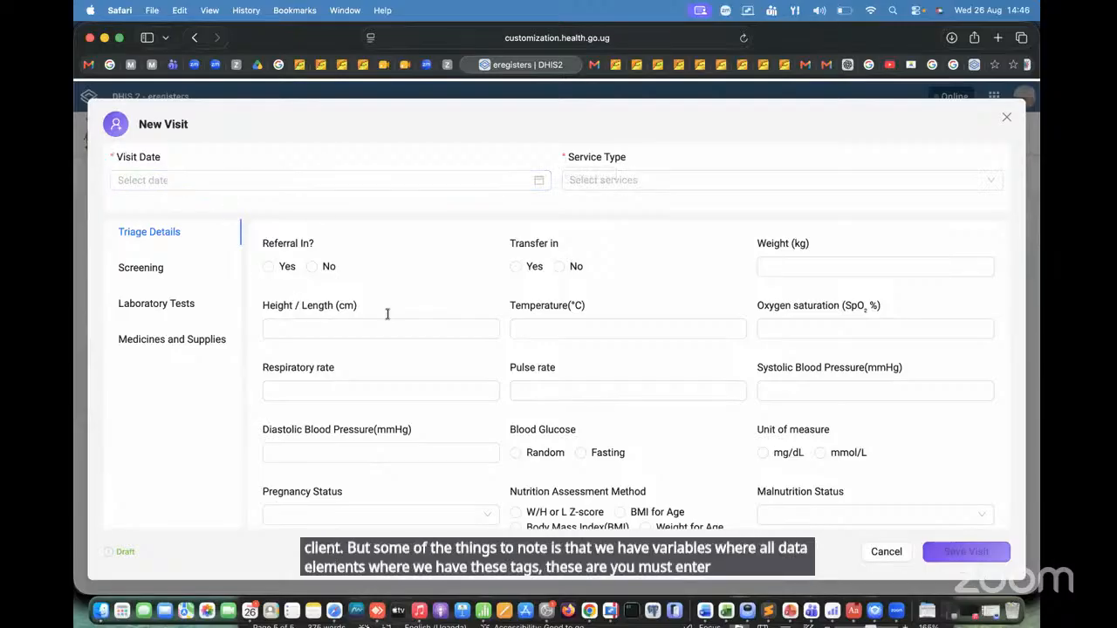
scroll(576, 365, "down", 5)
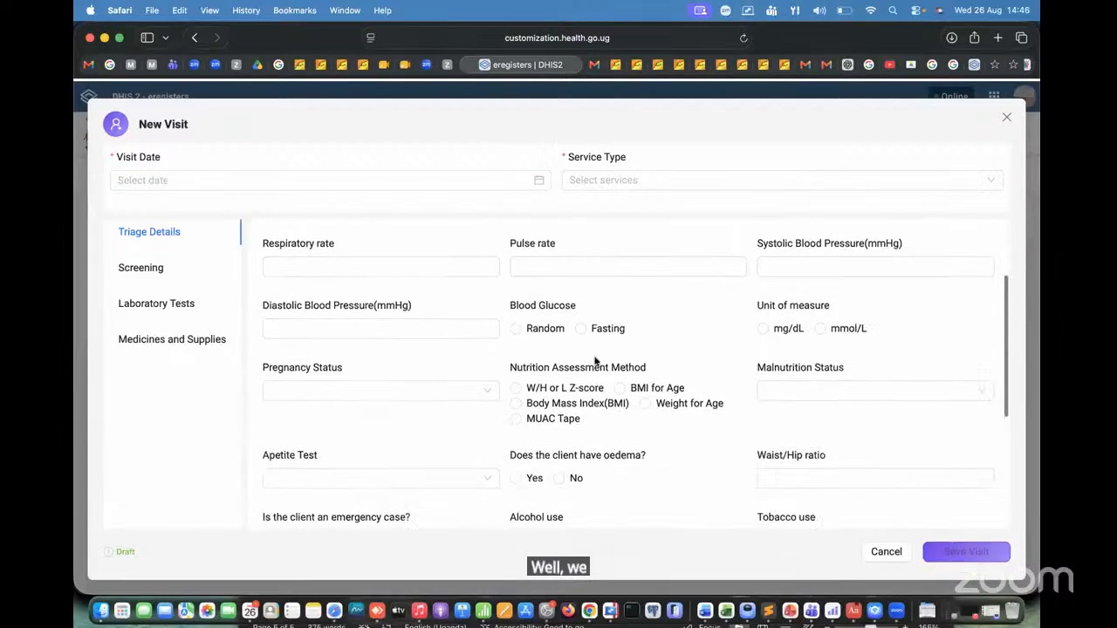
scroll(593, 361, "up", 5)
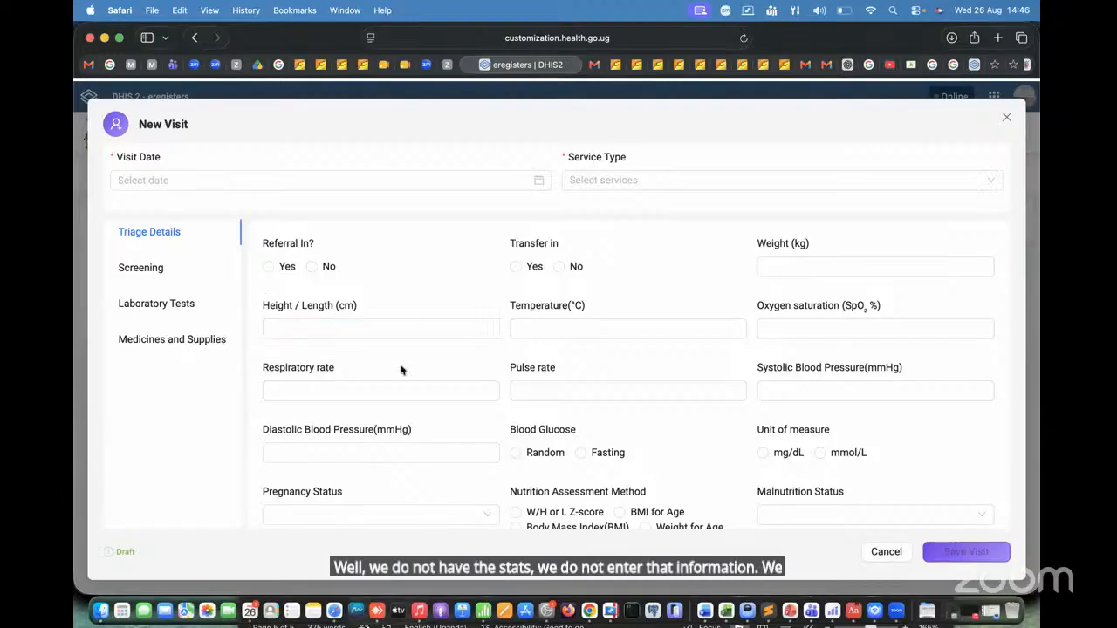
scroll(401, 369, "down", 1)
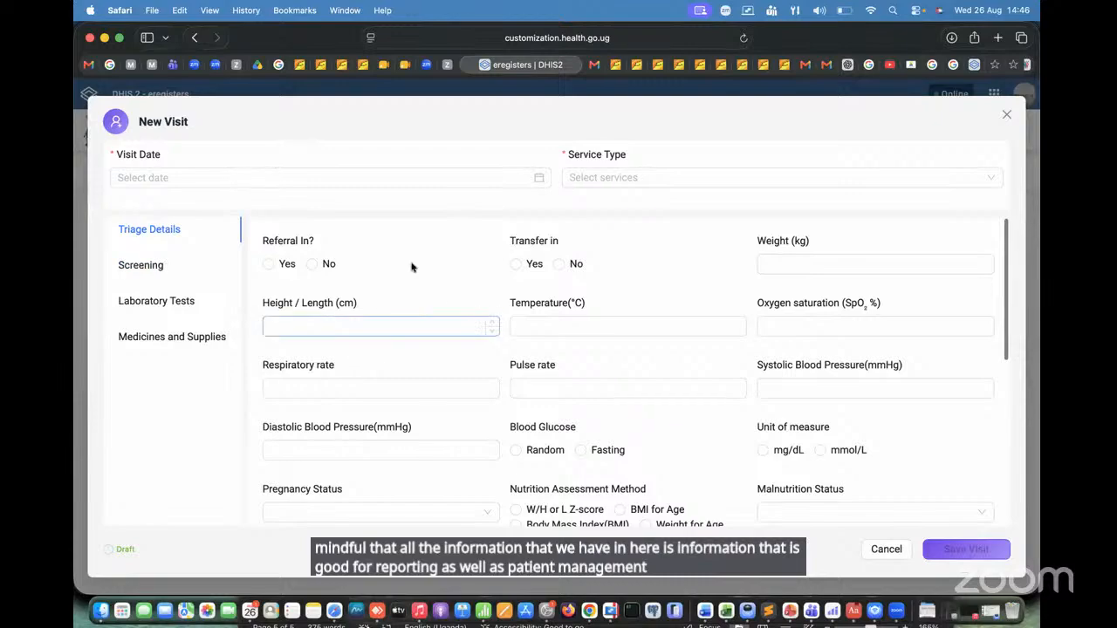
scroll(407, 258, "down", 1)
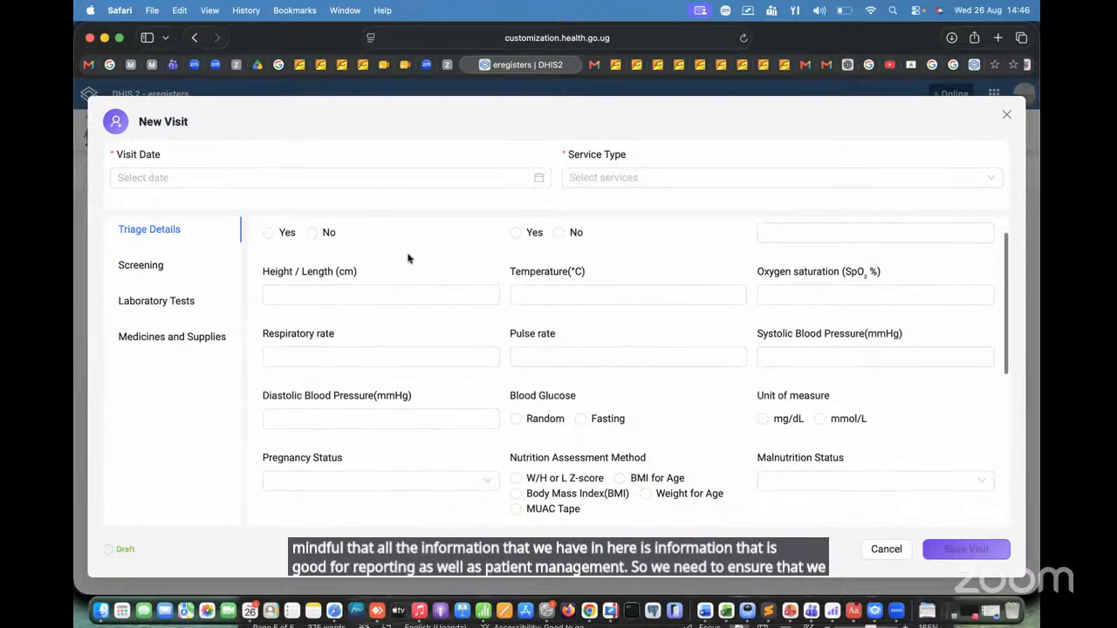
scroll(408, 258, "up", 1)
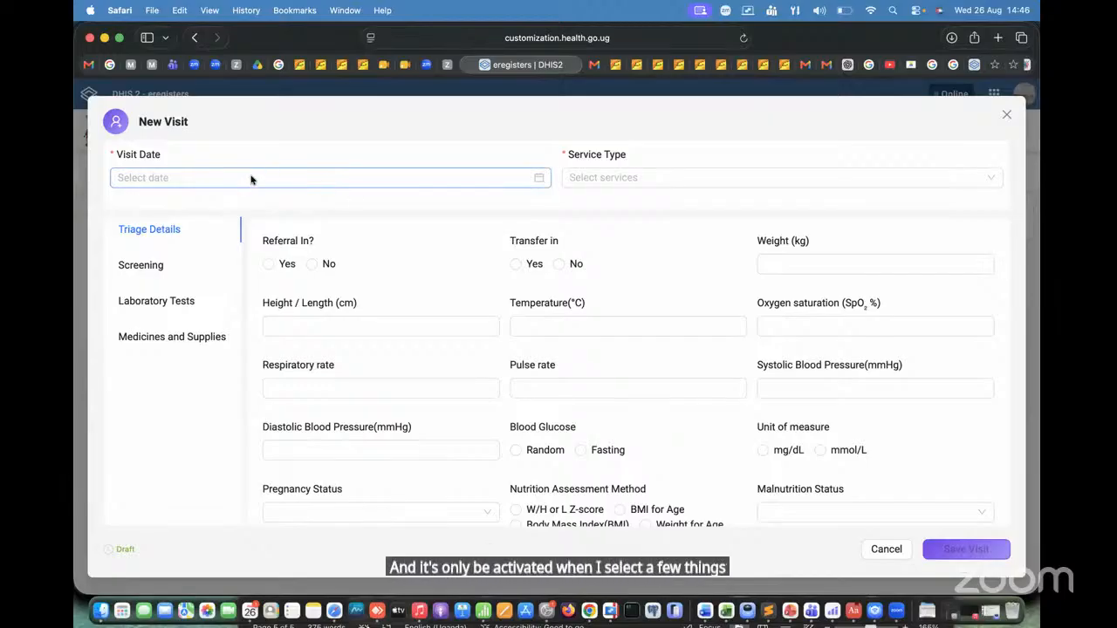
Step: Set the visit date to 2026-08-26 and select PreART and ART as the service types
left_click(193, 182)
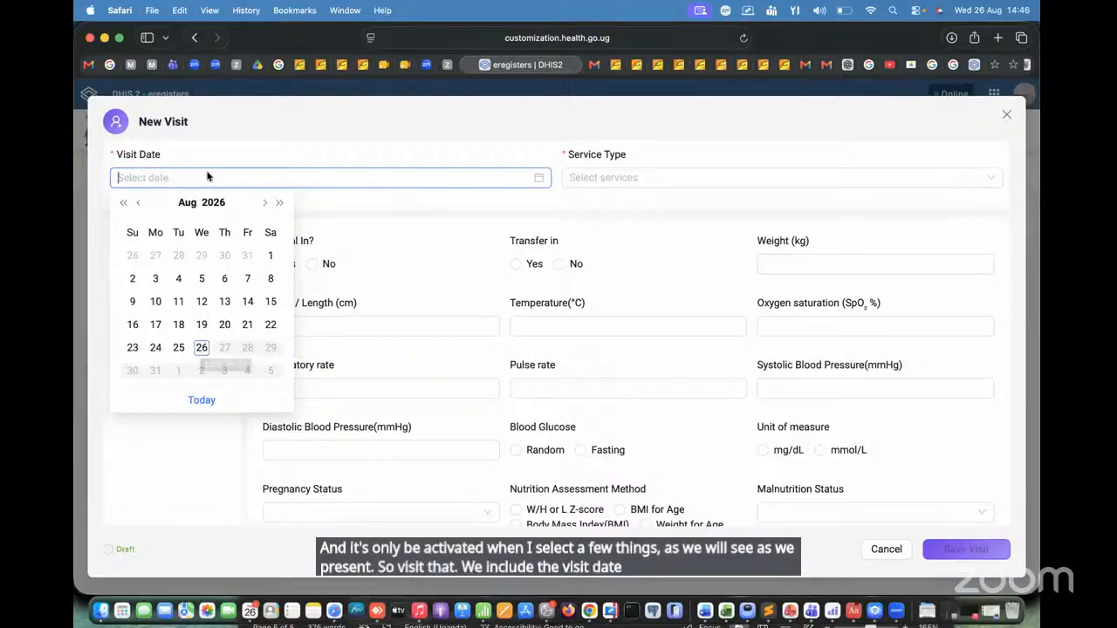
left_click(201, 348)
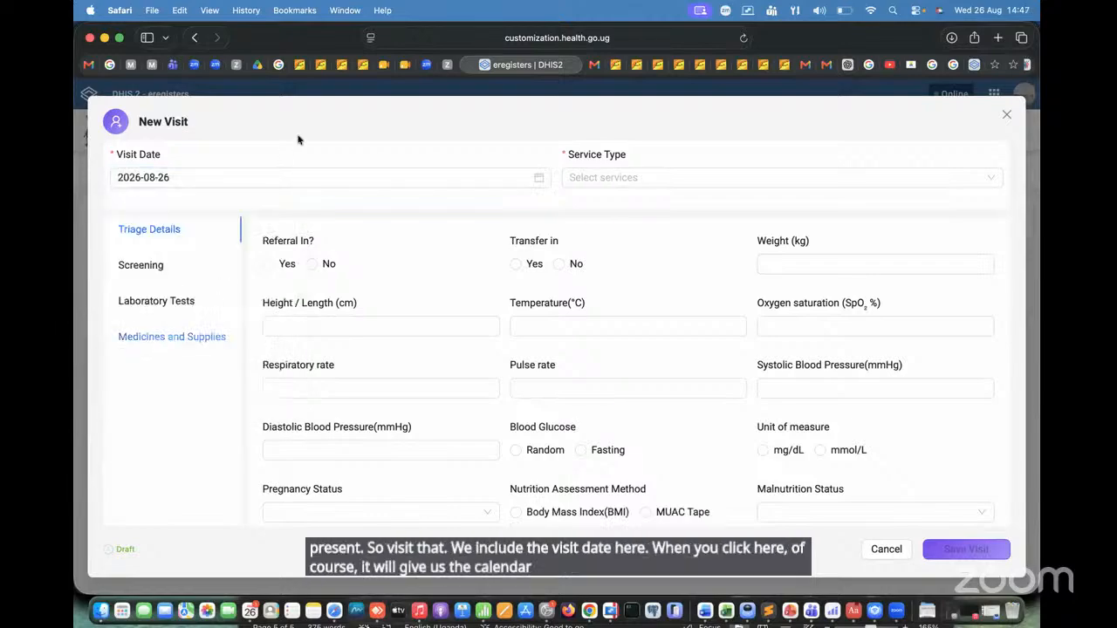
left_click(619, 179)
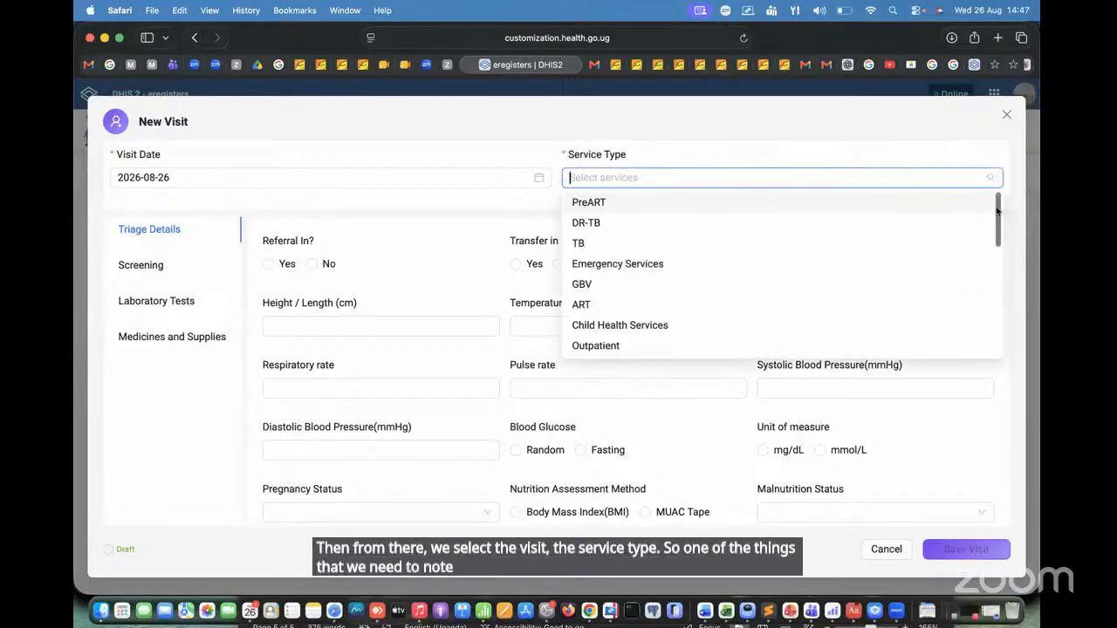
mouse_move(997, 210)
left_mouse_down()
mouse_move(1003, 335)
mouse_move(1015, 352)
mouse_move(999, 199)
left_mouse_up()
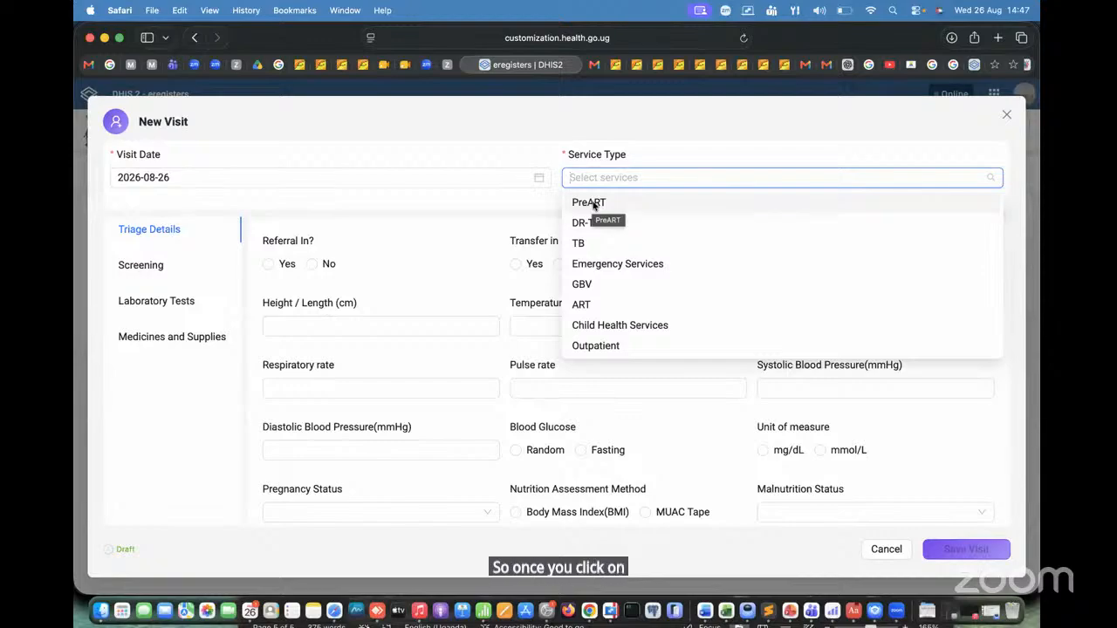
left_click(593, 203)
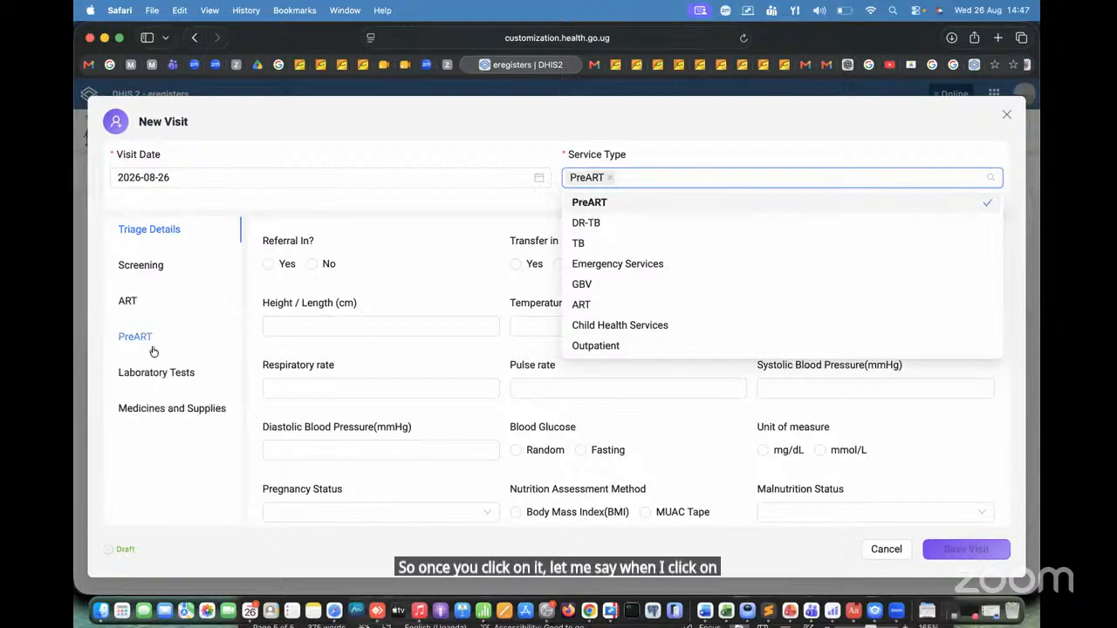
left_click(598, 306)
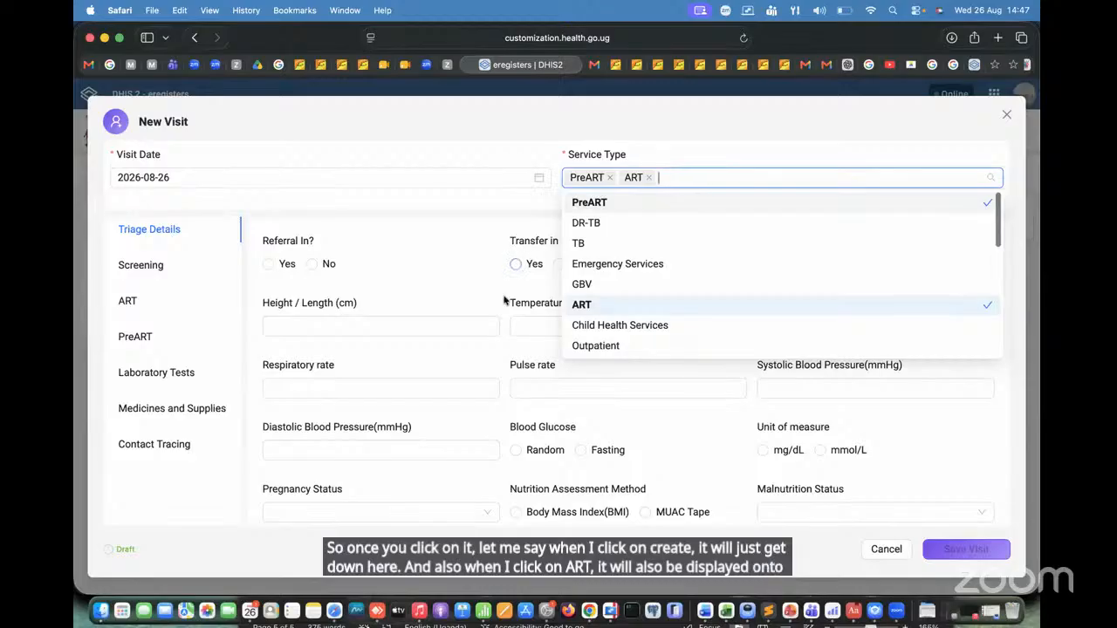
left_click(331, 202)
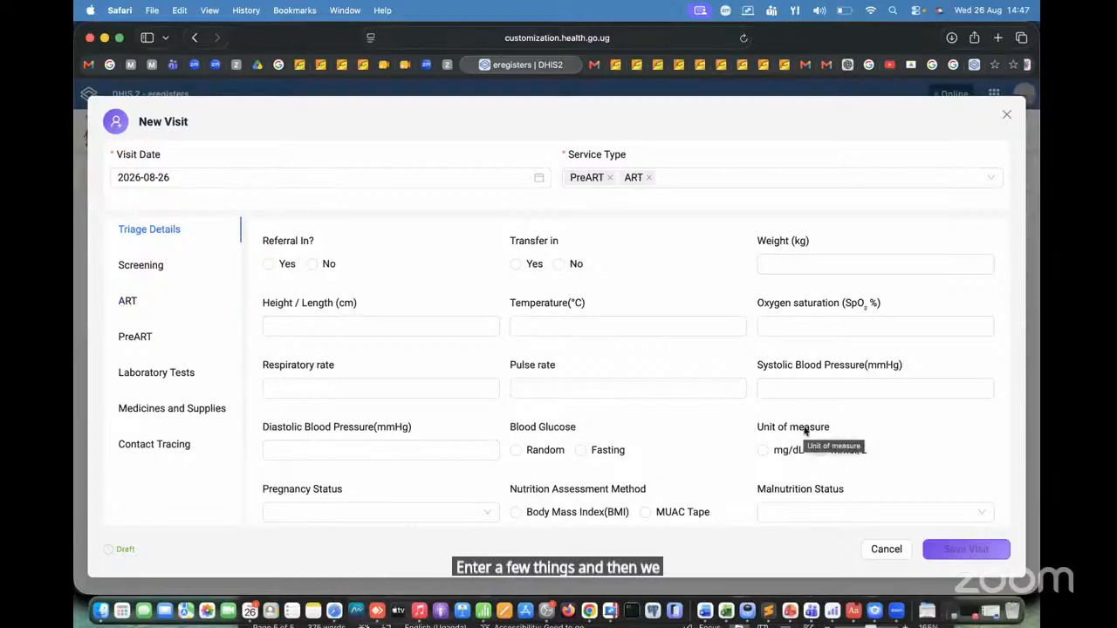
Step: Set both Referral In and Transfer in to No in the triage details
left_click(333, 329)
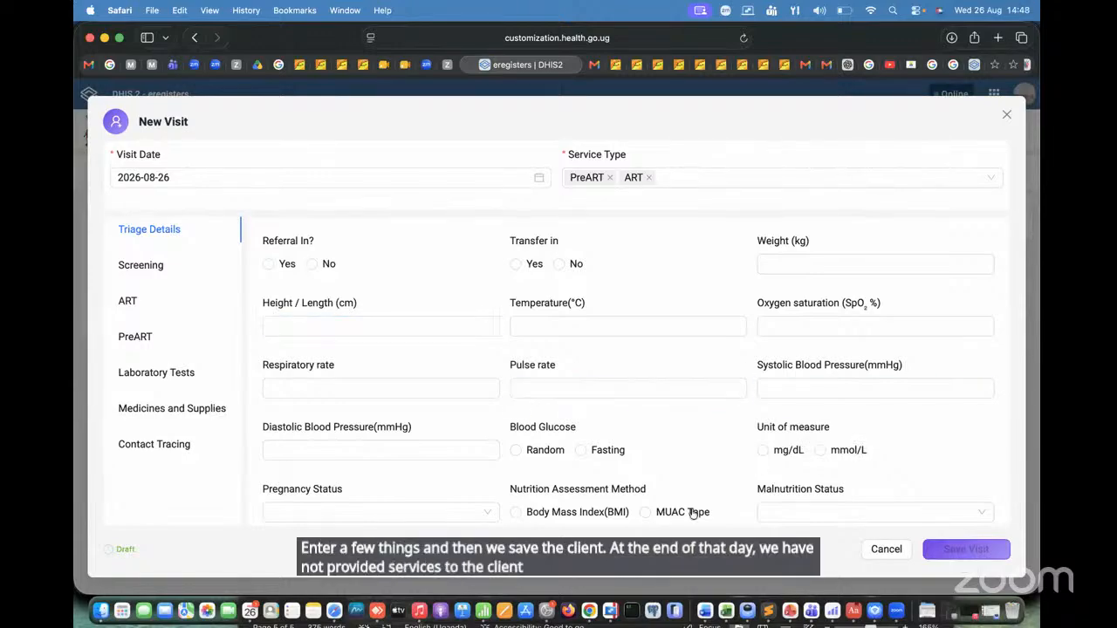
scroll(725, 479, "down", 5)
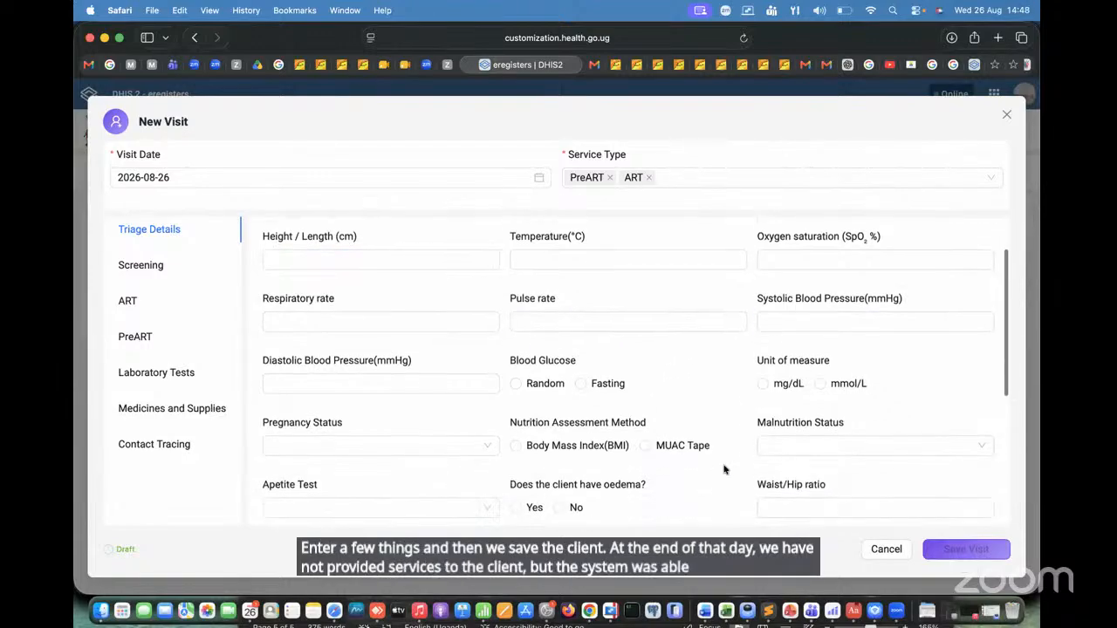
scroll(723, 471, "up", 5)
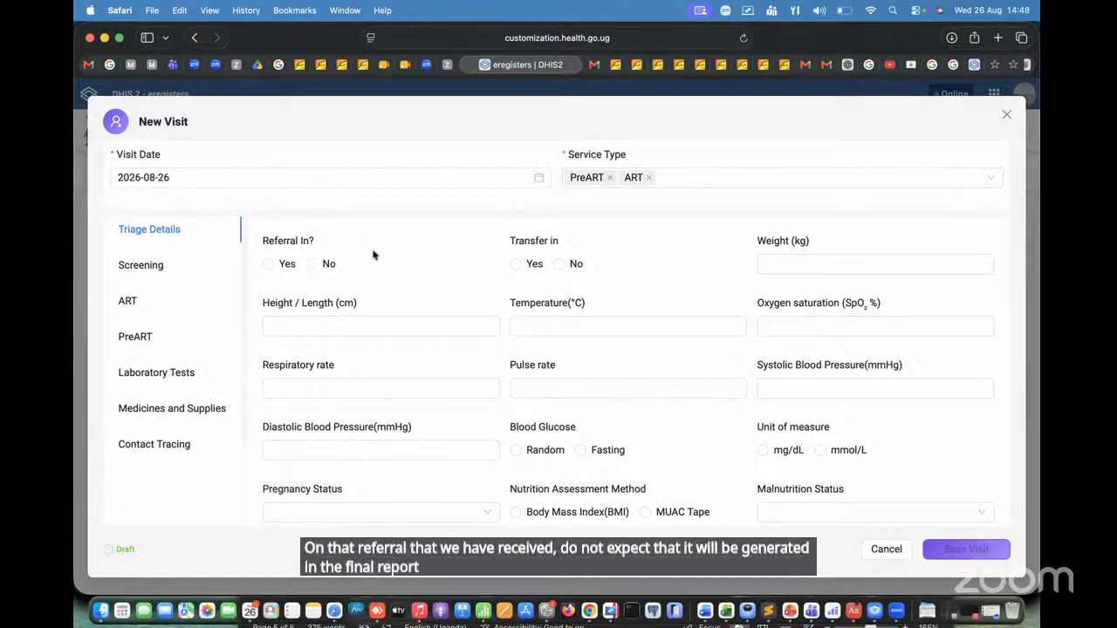
left_click(313, 263)
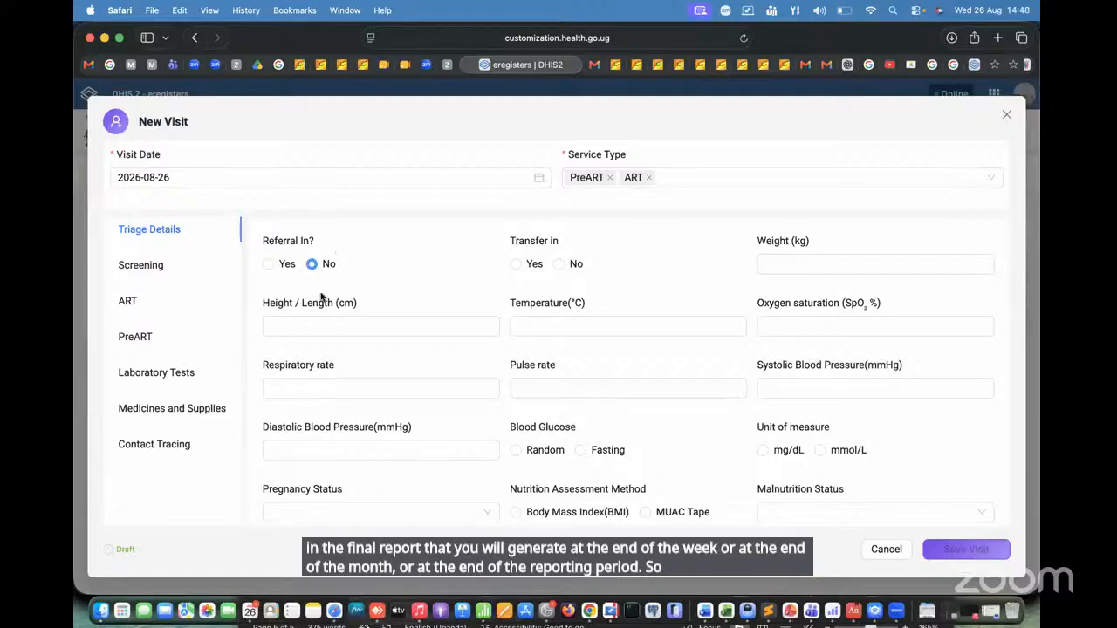
left_click(559, 265)
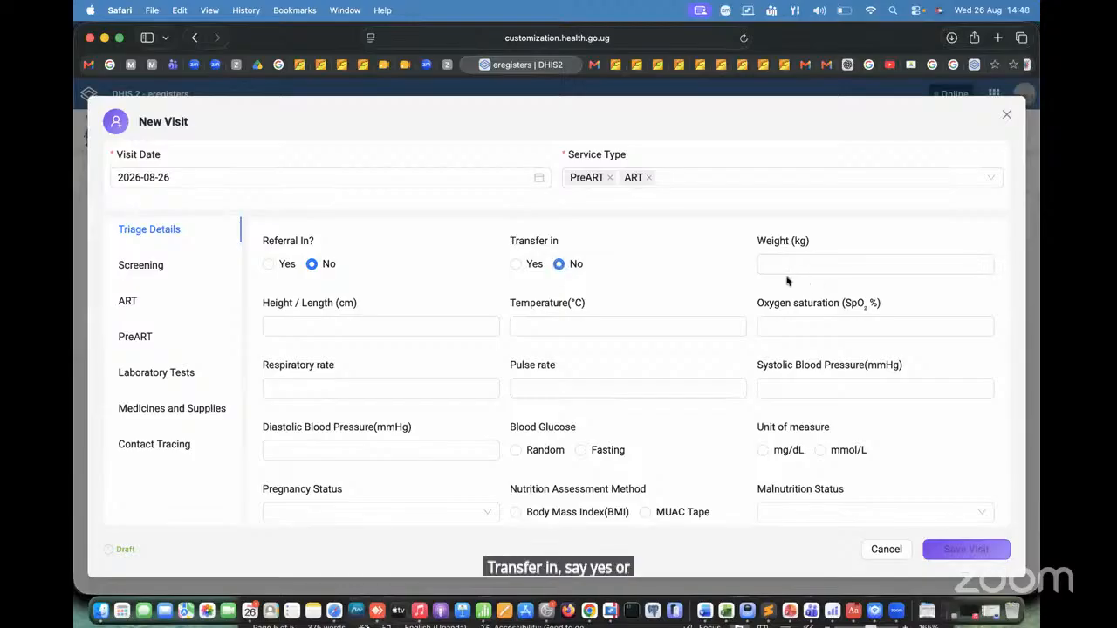
Step: Enter the client's triage measurements: weight 56 kg, height 157 cm and temperature 37 °C
left_click(763, 265)
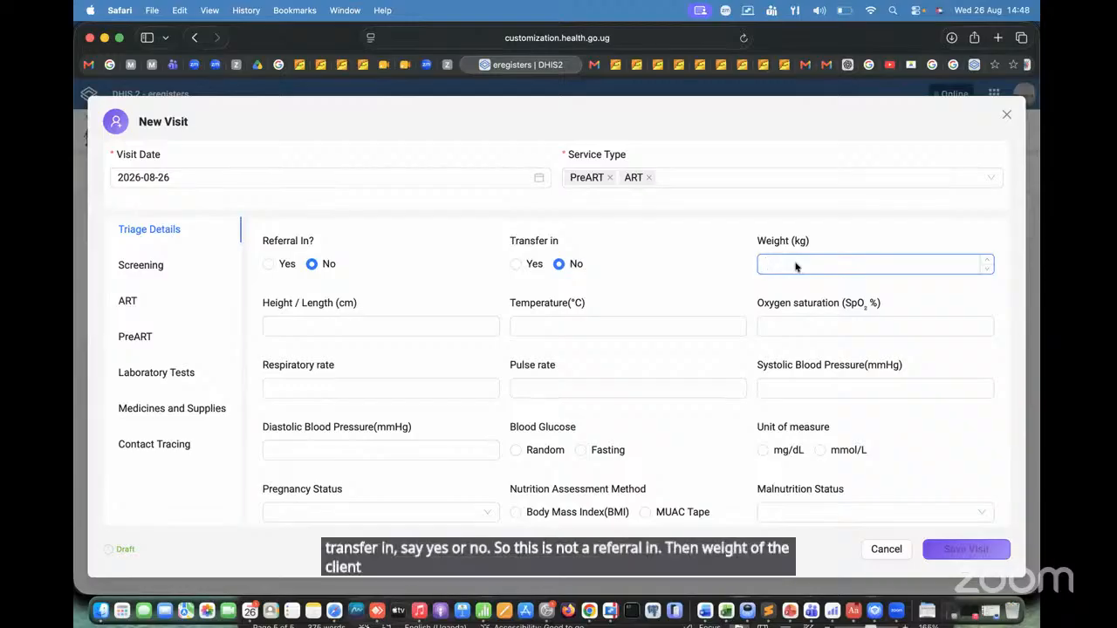
type("56")
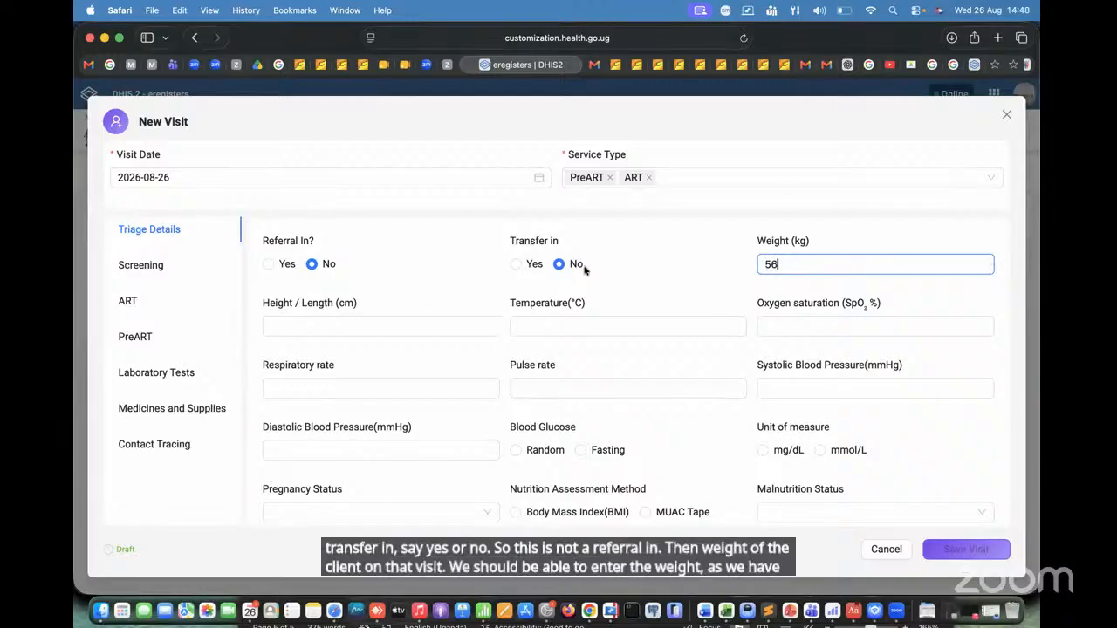
left_click(316, 330)
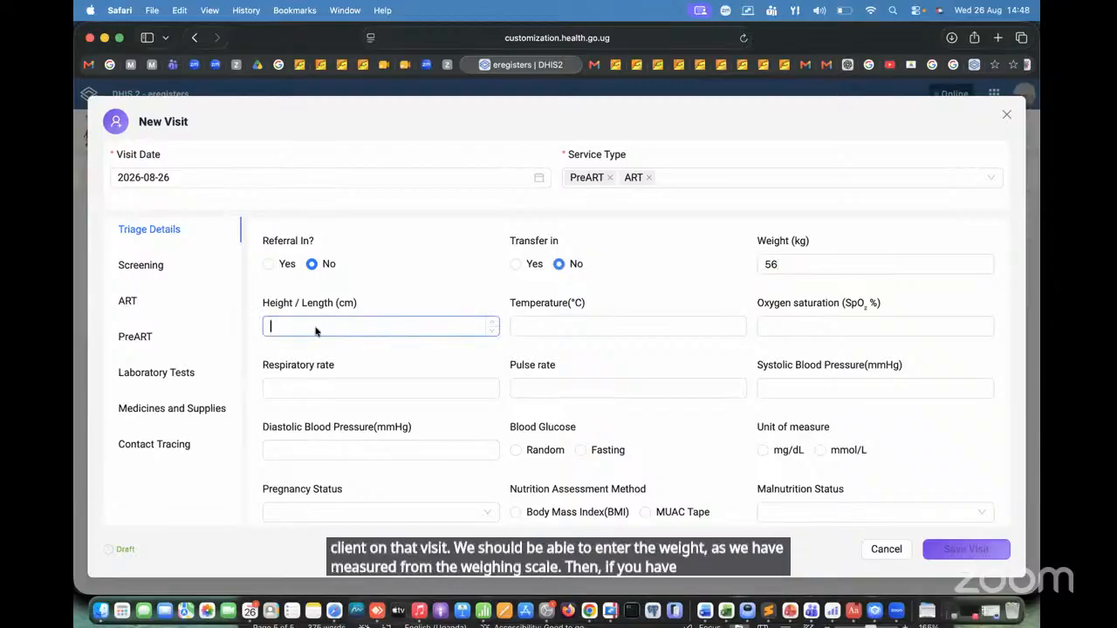
type("157")
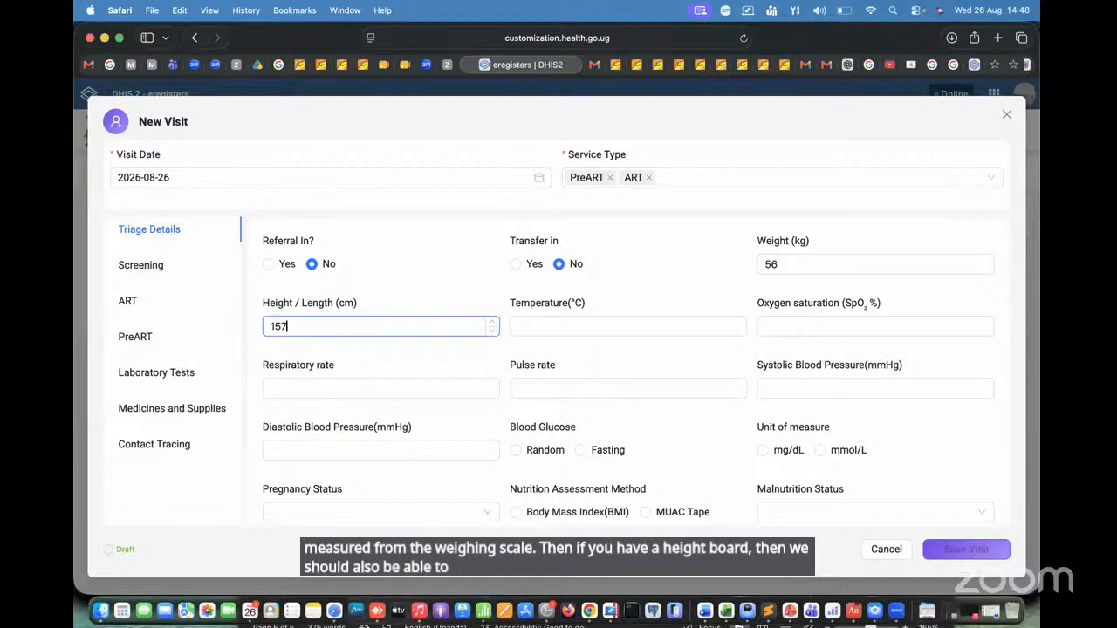
left_click(613, 328)
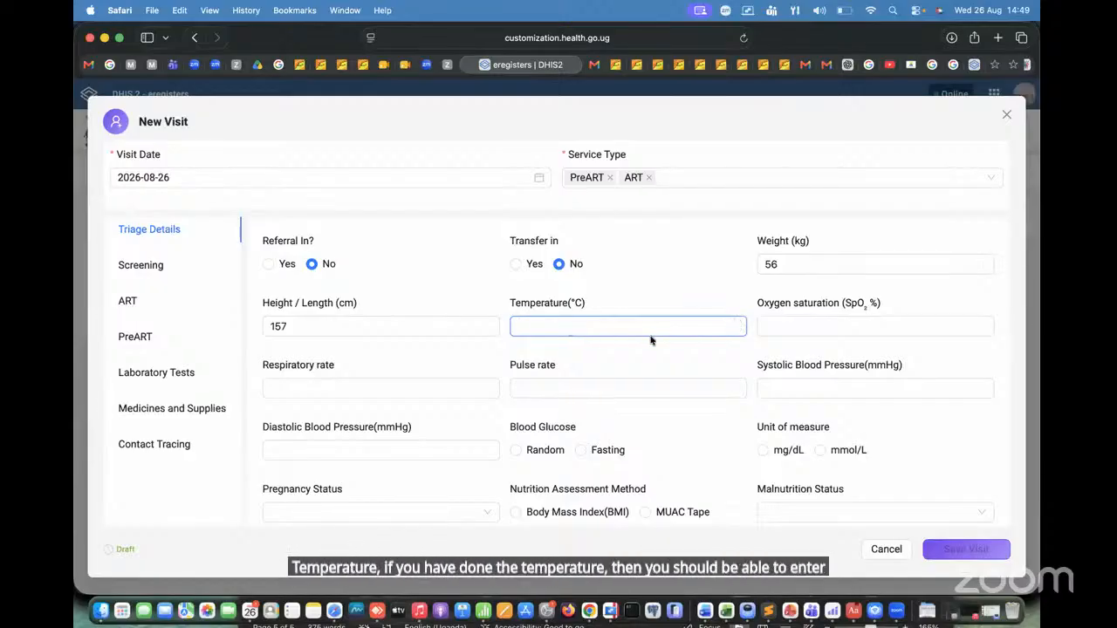
type("37")
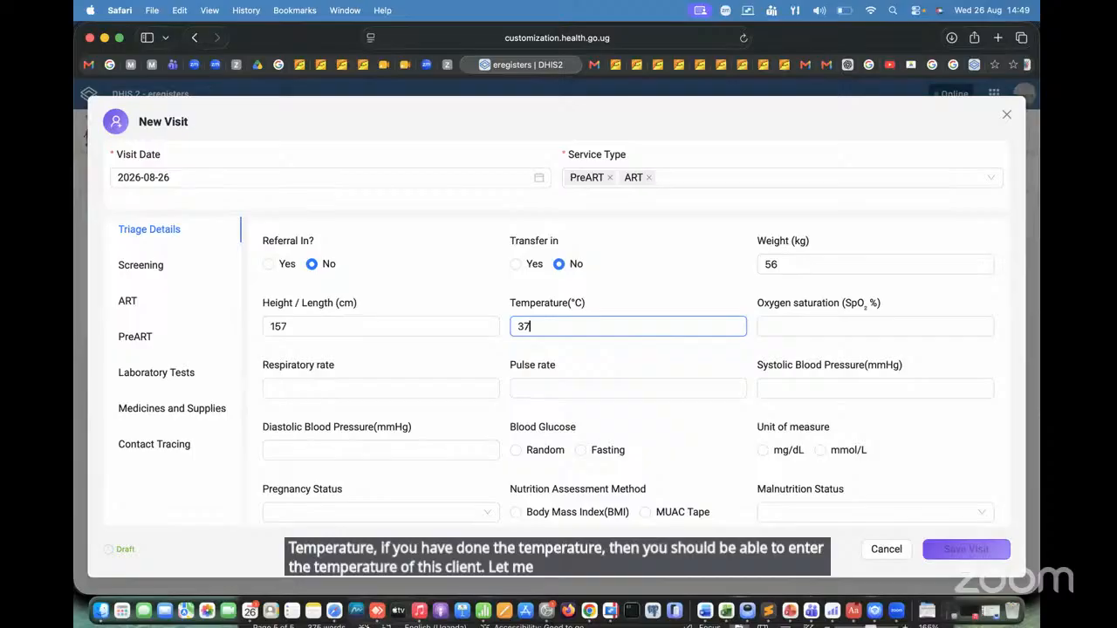
Step: Enter a systolic blood pressure of 125 mmHg and a diastolic of 89 mmHg, and set the Blood Pressure Status to Normal
left_click(807, 323)
scroll(786, 322, "down", 2)
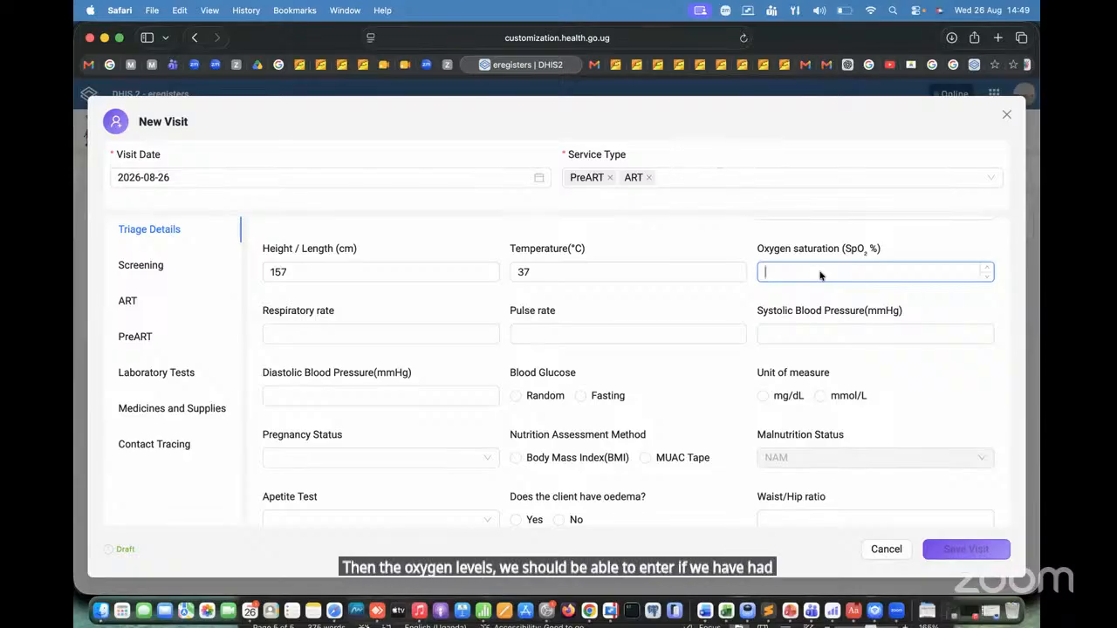
left_click(375, 333)
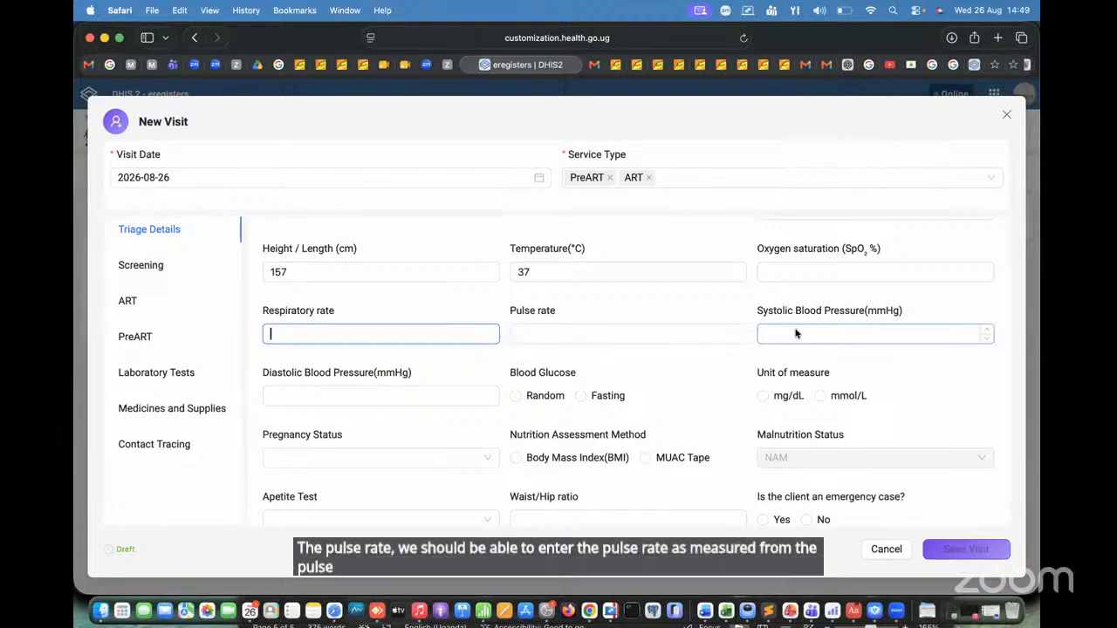
scroll(797, 328, "down", 2)
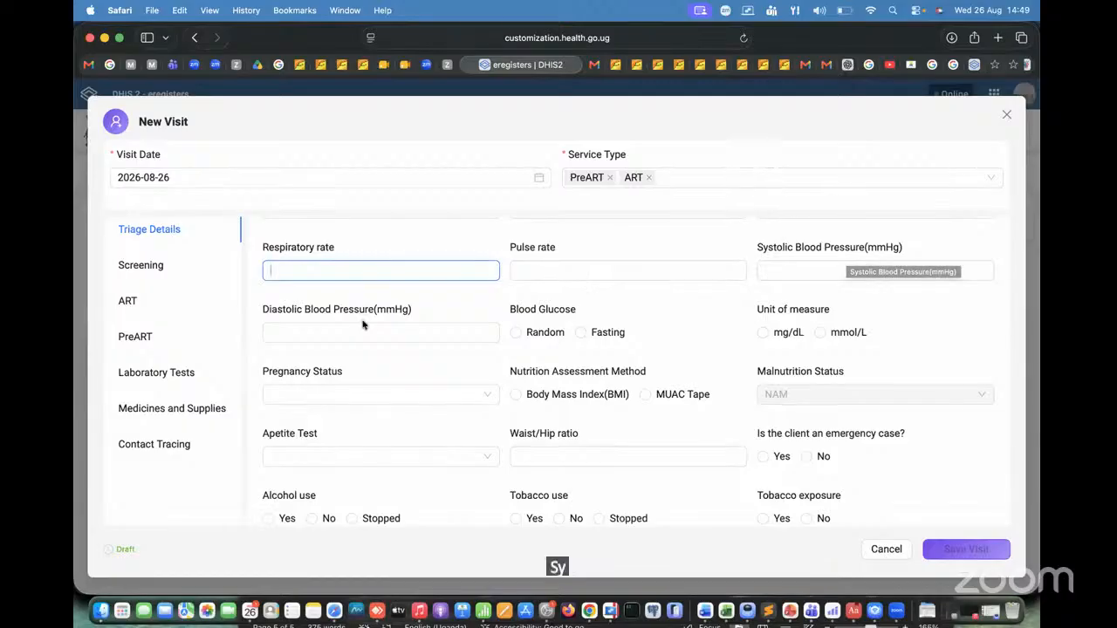
left_click(786, 270)
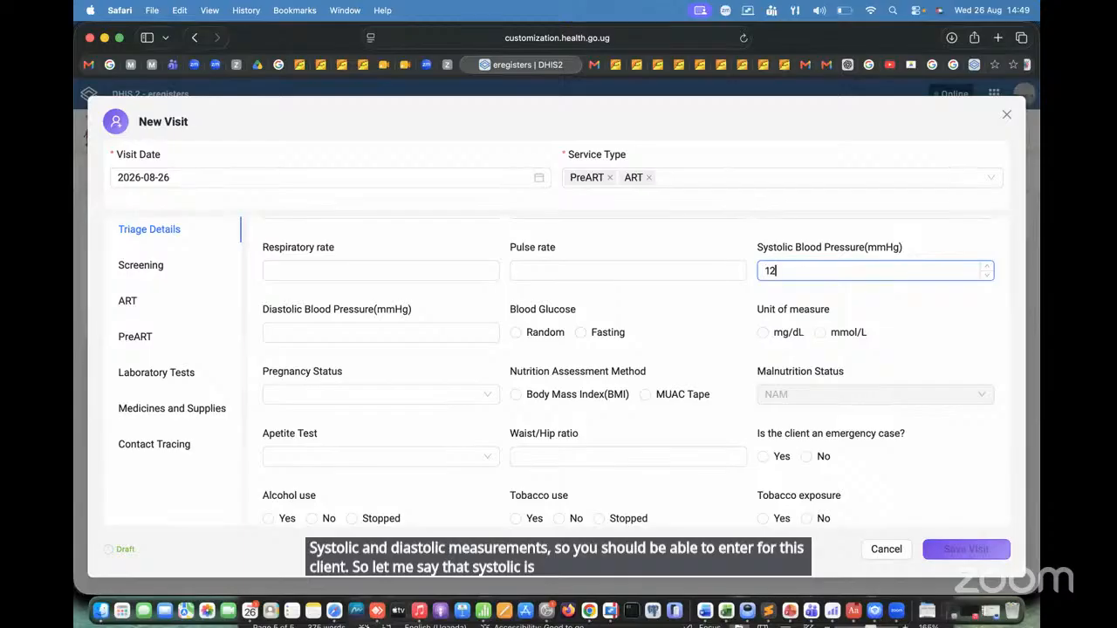
left_click(377, 331)
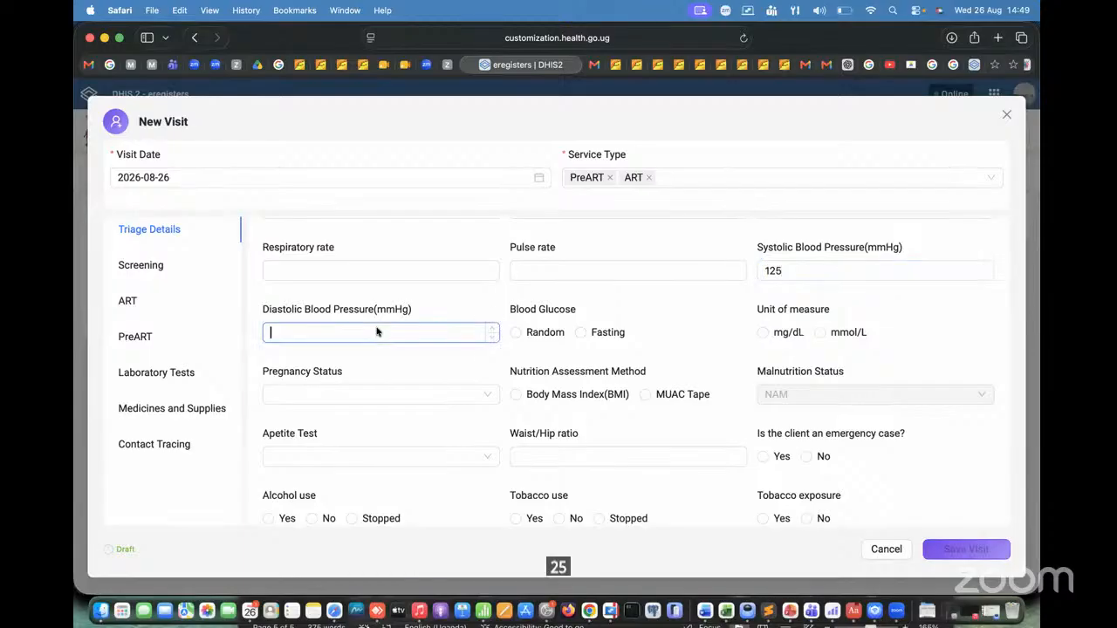
type("89")
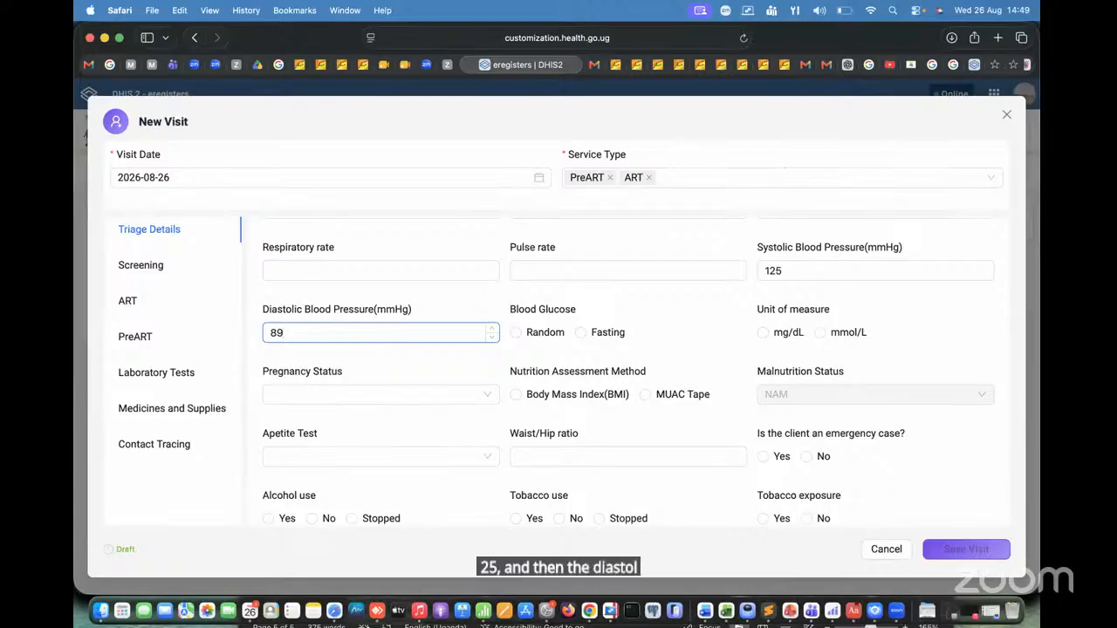
key("Tab")
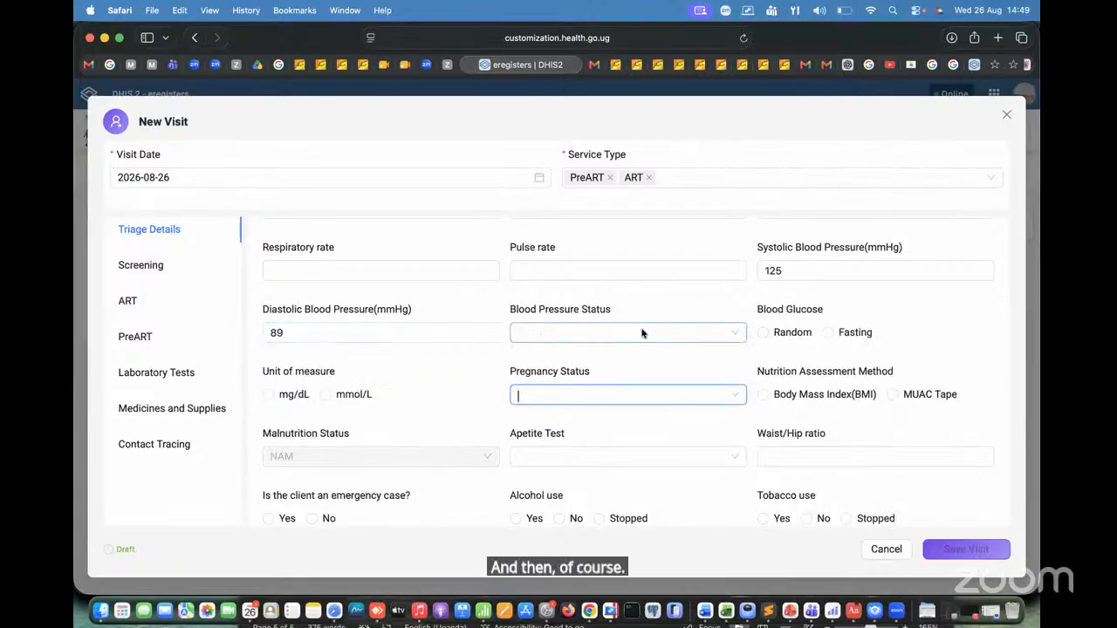
left_click(641, 332)
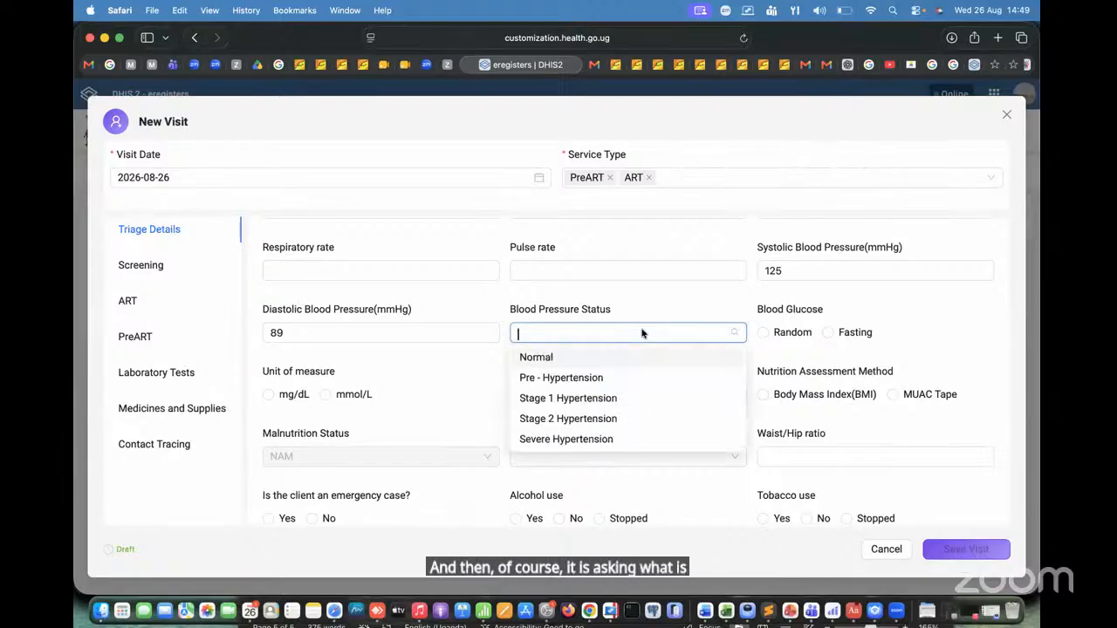
left_click(597, 357)
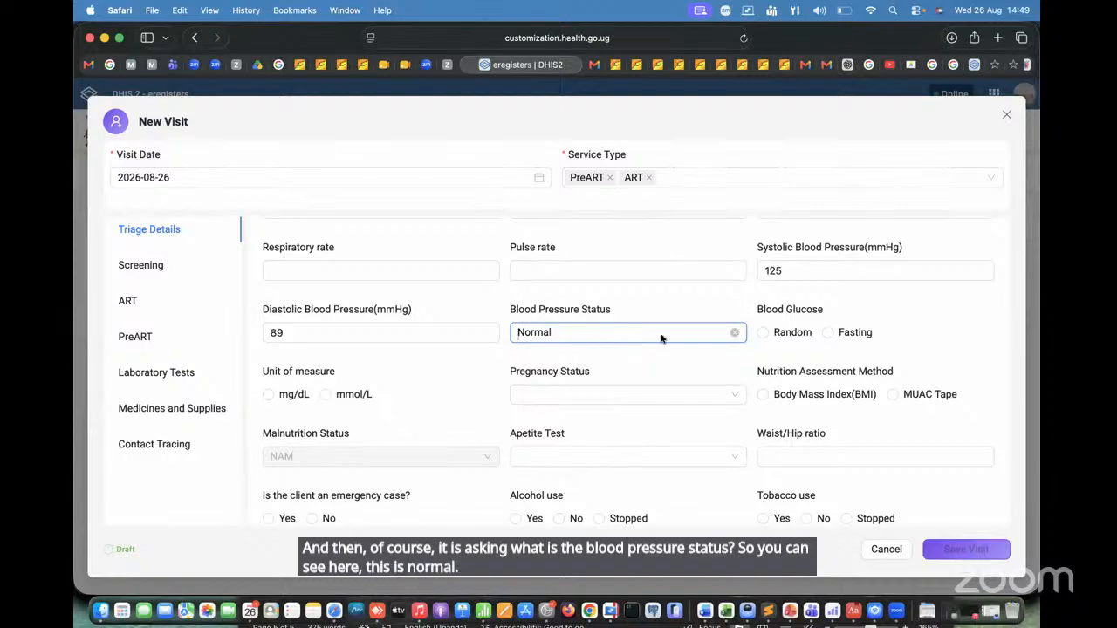
Step: Record a Random blood glucose result of 10 with mg/dL as the unit of measure
left_click(765, 334)
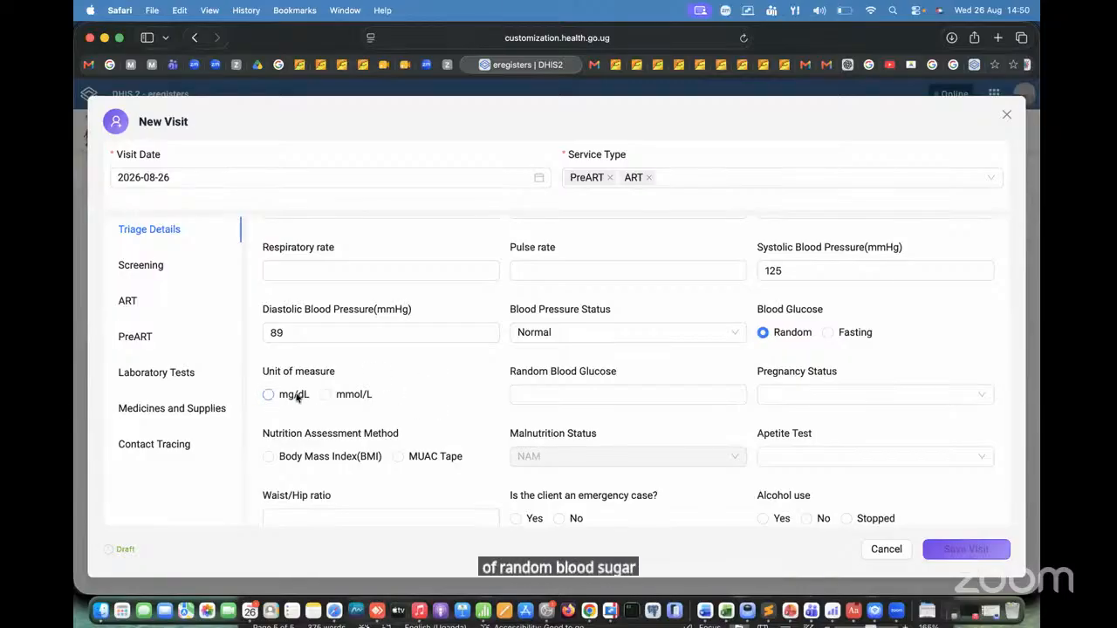
left_click(268, 394)
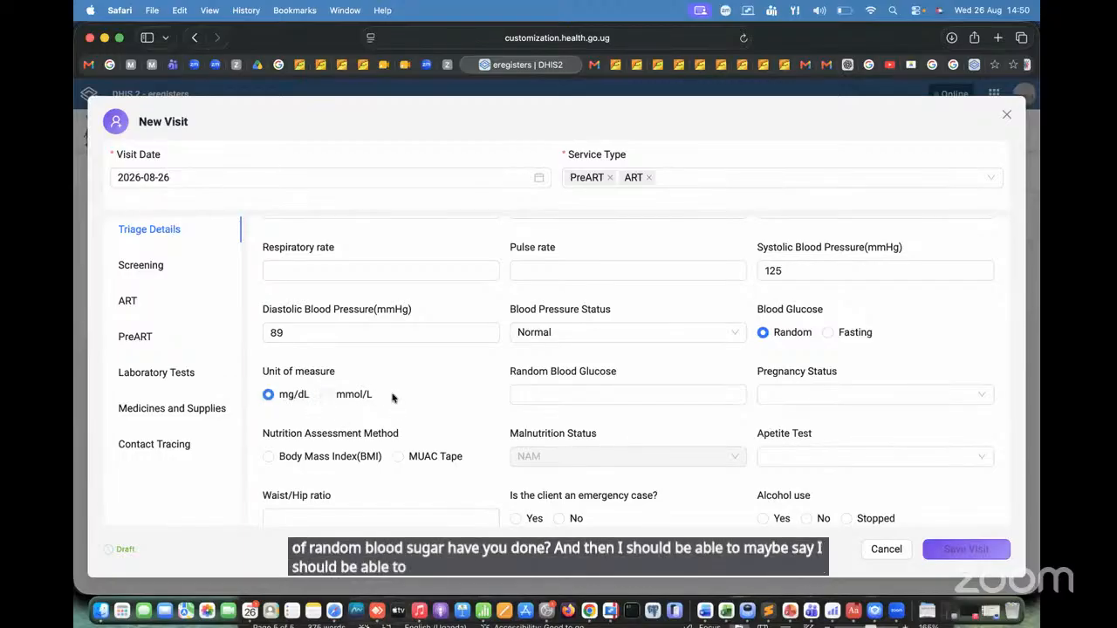
left_click(562, 399)
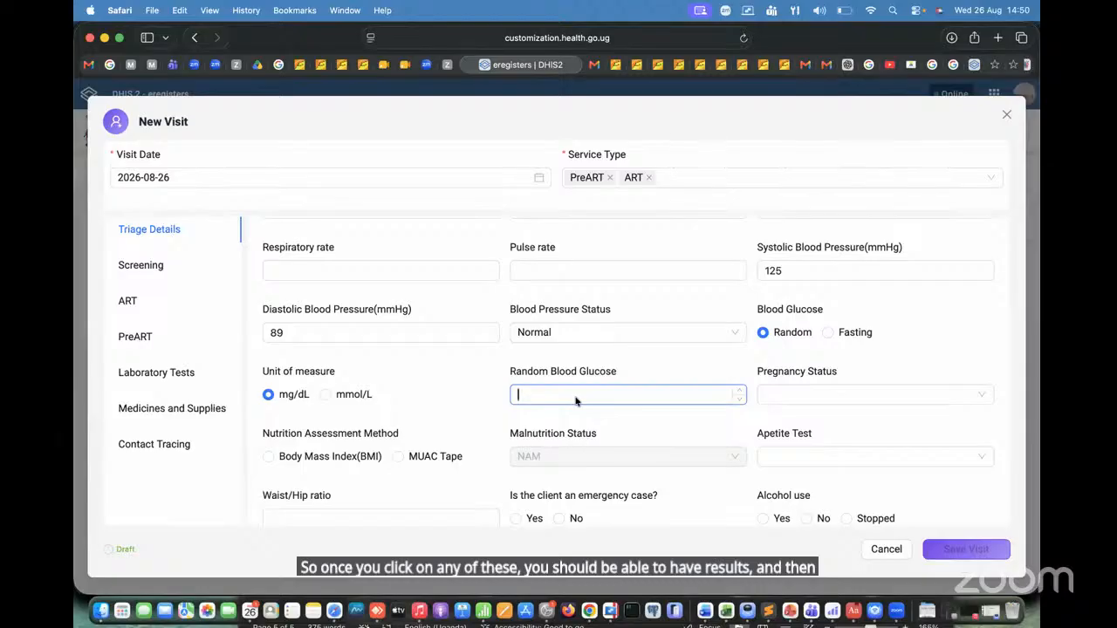
type("10")
left_click(849, 384)
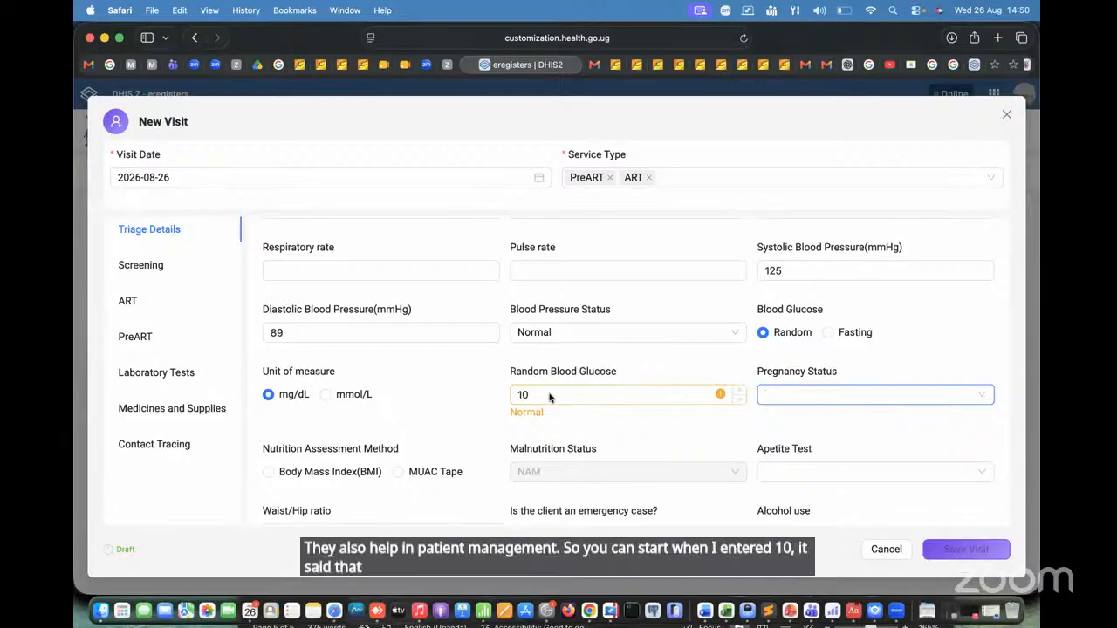
Step: Try 17 and 89 as the Random Blood Glucose value, and set it back to 10
left_click_drag(530, 394, 502, 395)
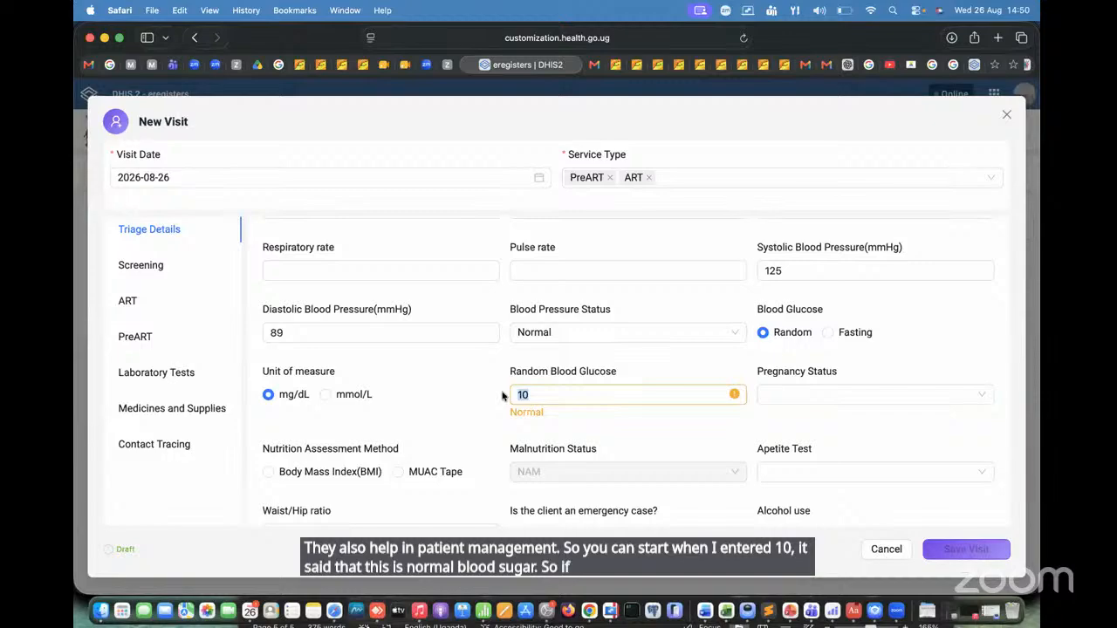
type("17")
key("Tab")
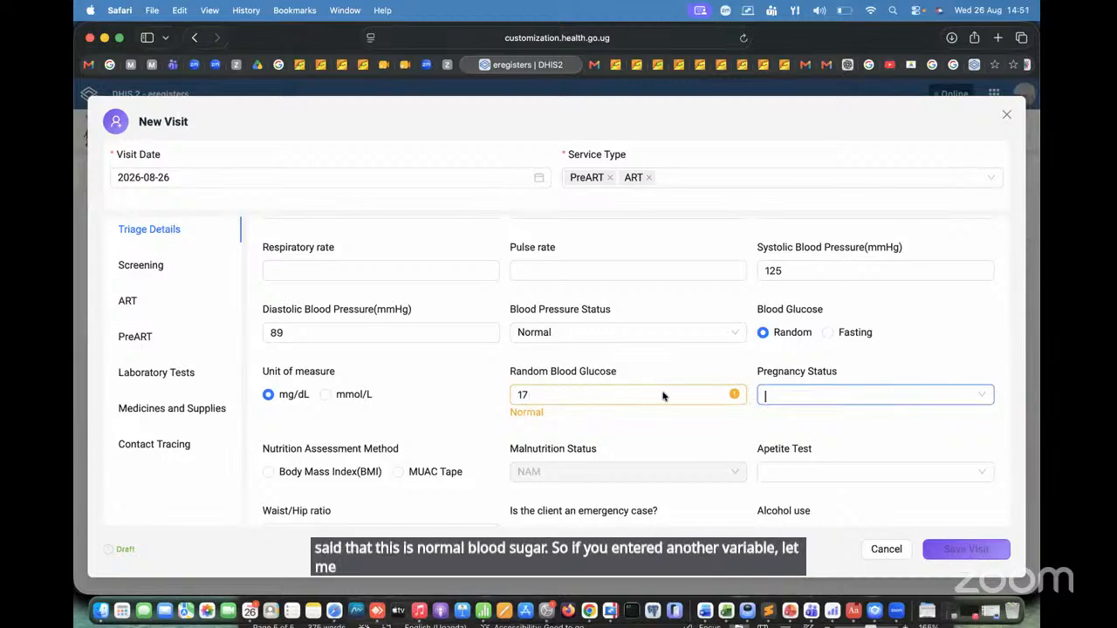
left_click(539, 395)
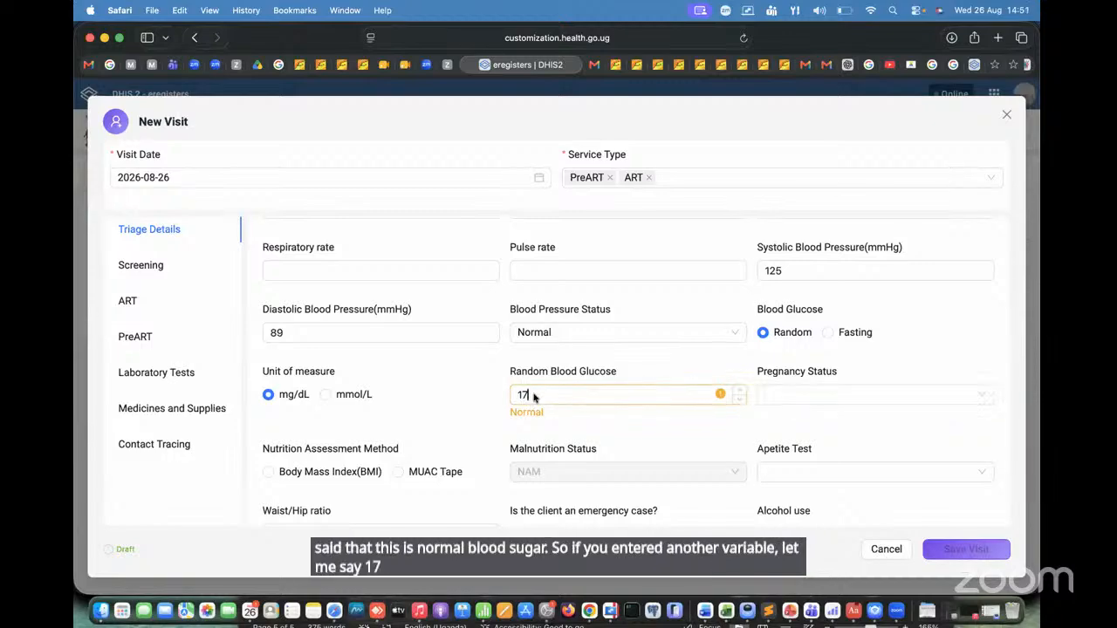
key("BackSpace")
key("BackSpace")
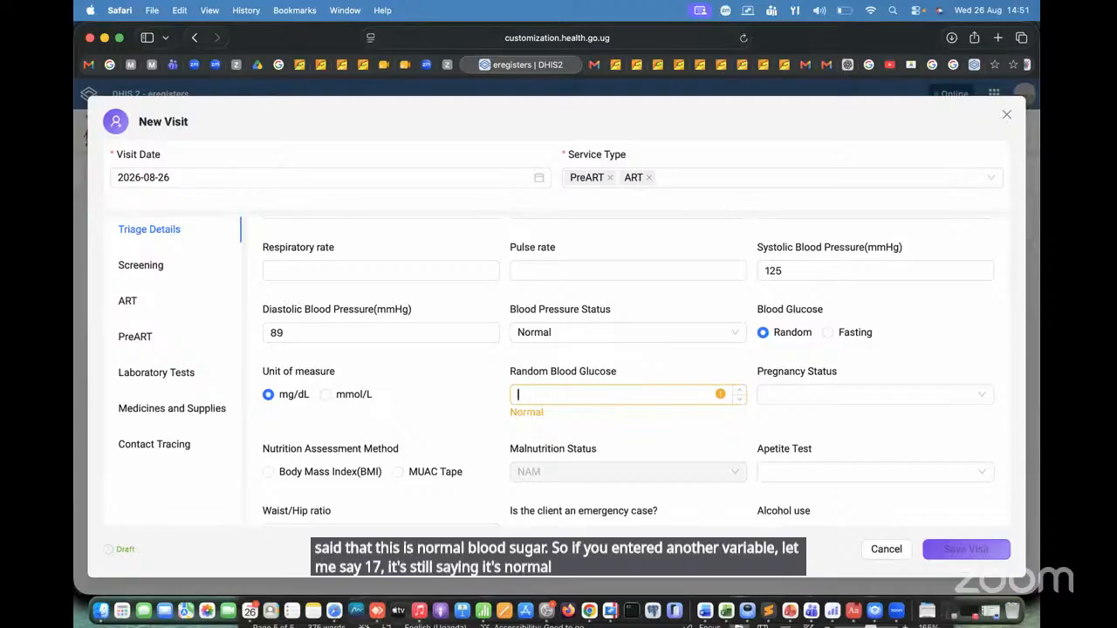
type("89")
key("Tab")
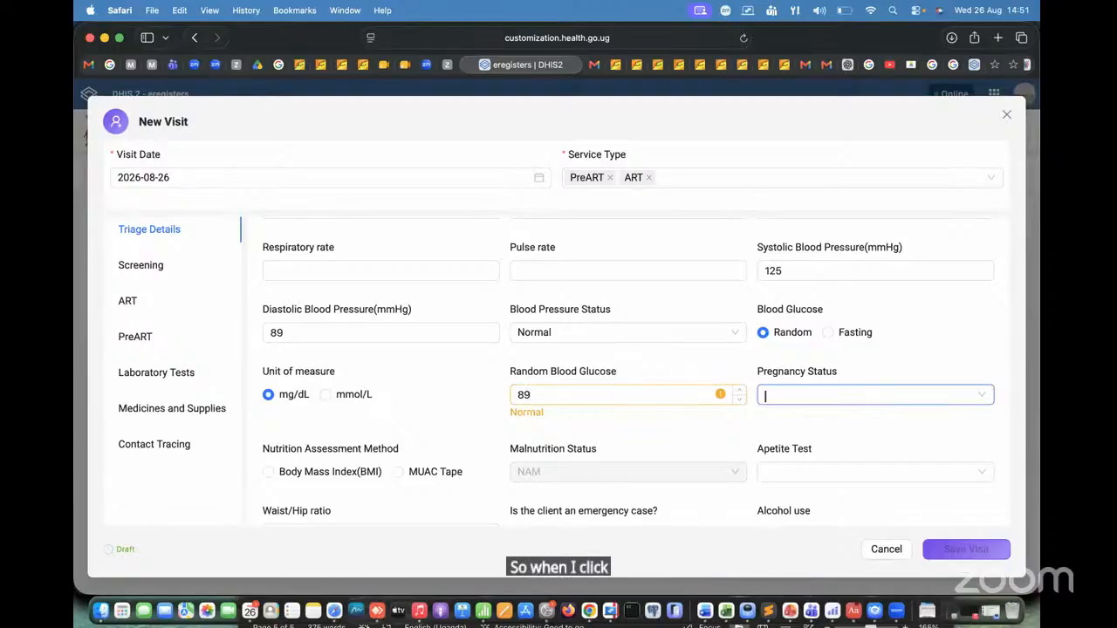
left_click(536, 395)
key("BackSpace")
type("10")
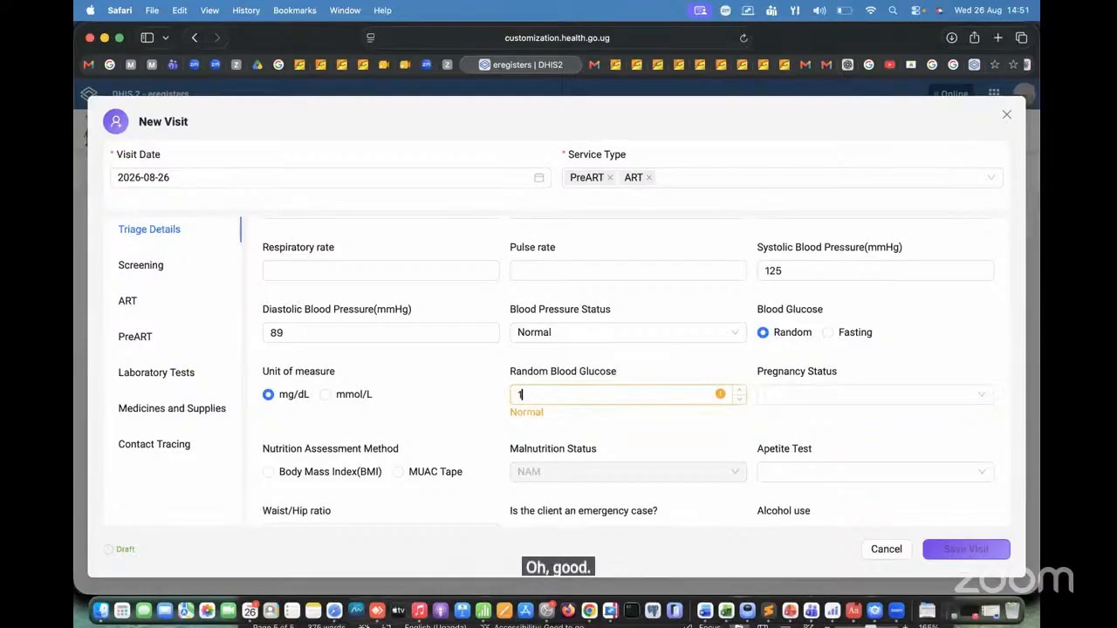
key("Tab")
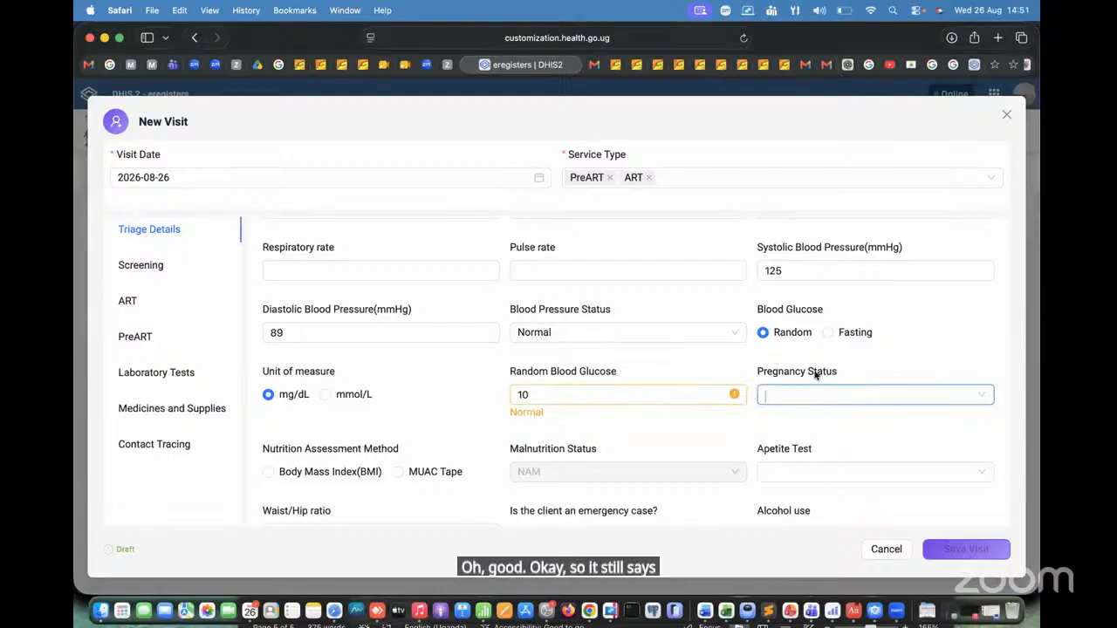
Step: Set the client's Pregnancy Status to Not Pregnant or No Breast Feeding
left_click(883, 392)
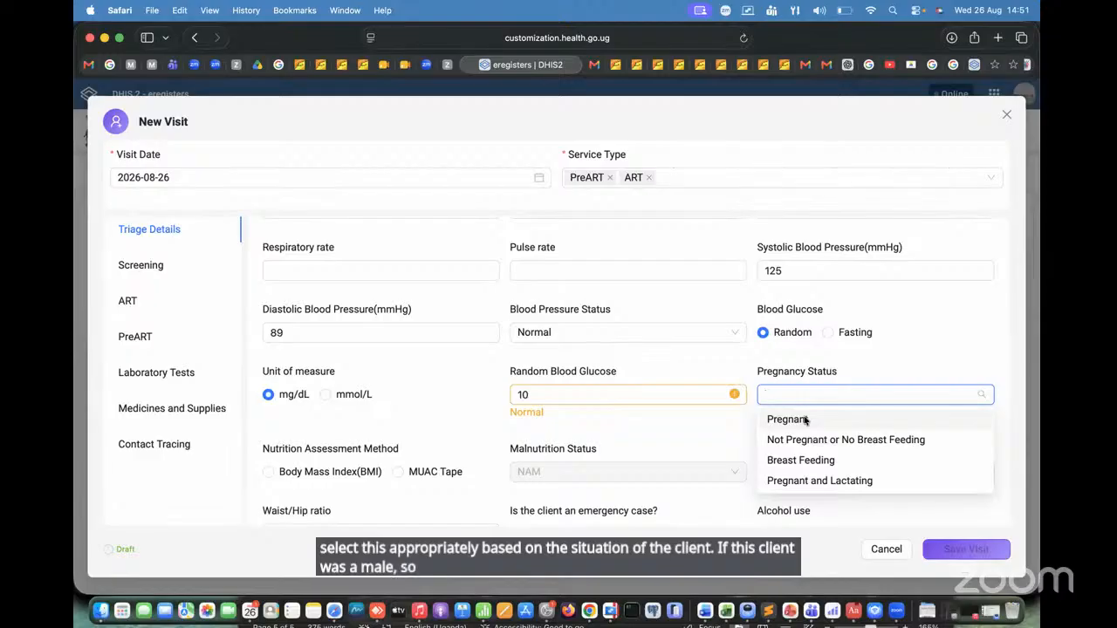
left_click(892, 439)
scroll(417, 426, "down", 2)
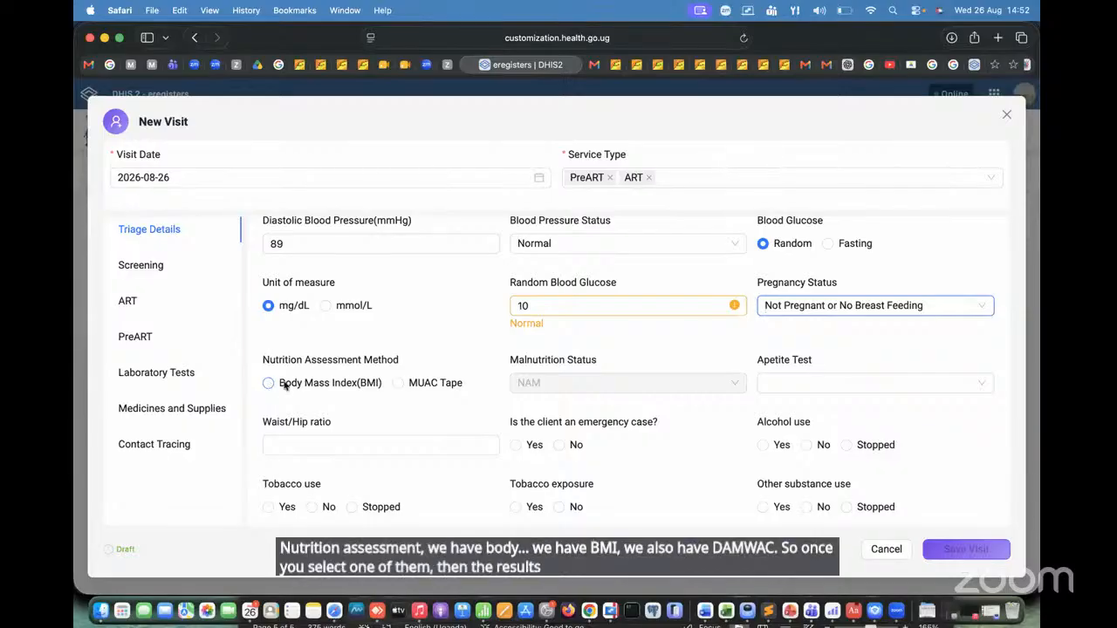
Step: Try Body Mass Index (BMI) as the Nutrition Assessment Method, and settle on MUAC Tape with a MUAC of 24 cm
left_click(268, 384)
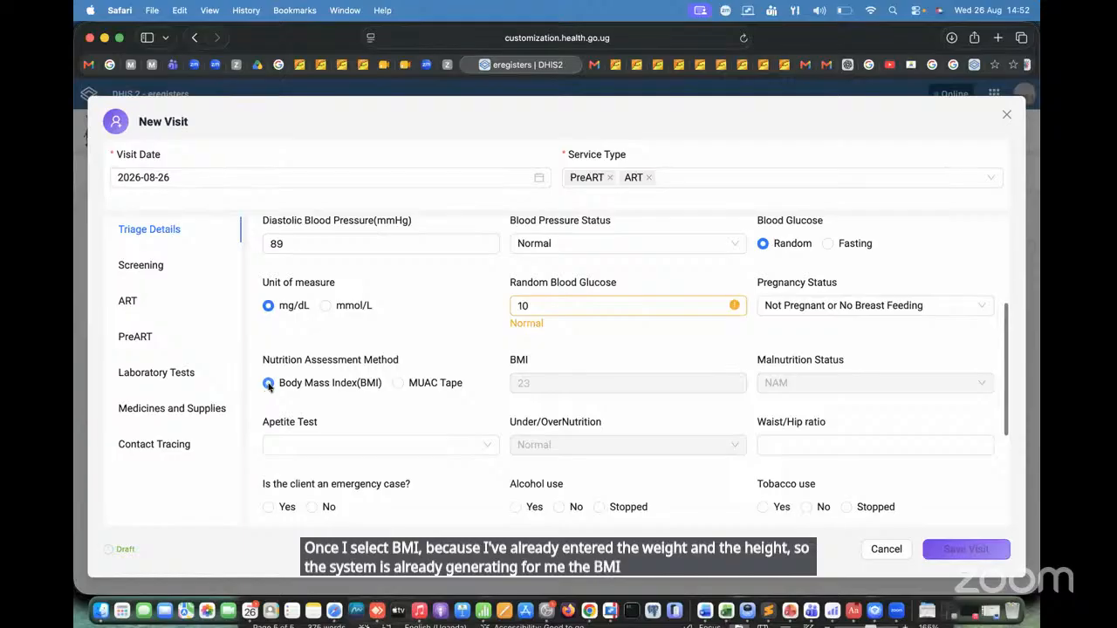
left_click(399, 384)
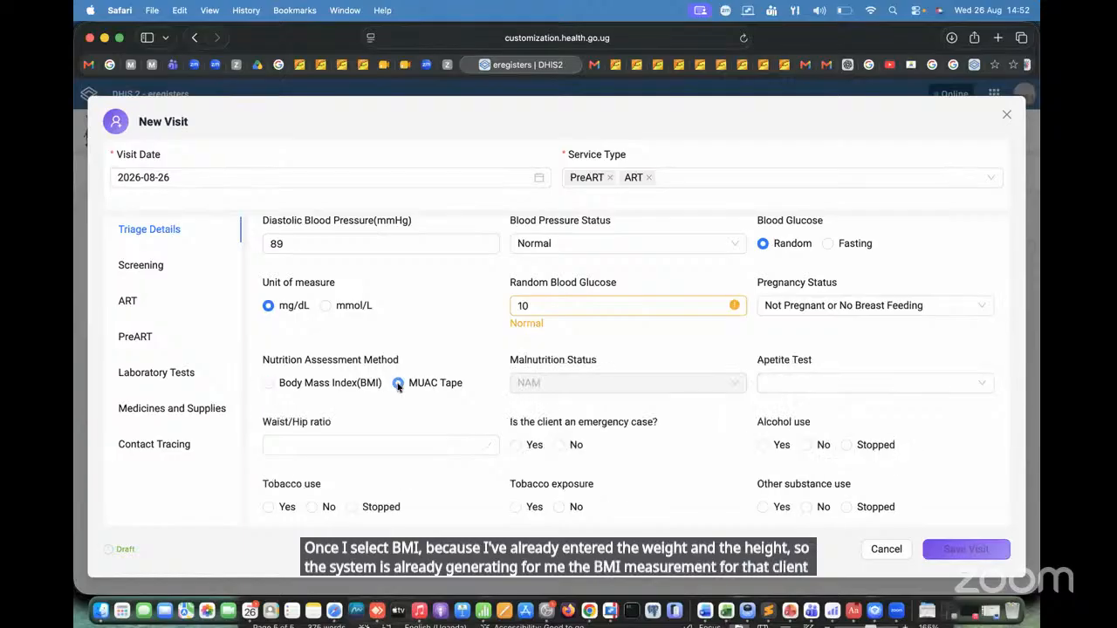
left_click(282, 385)
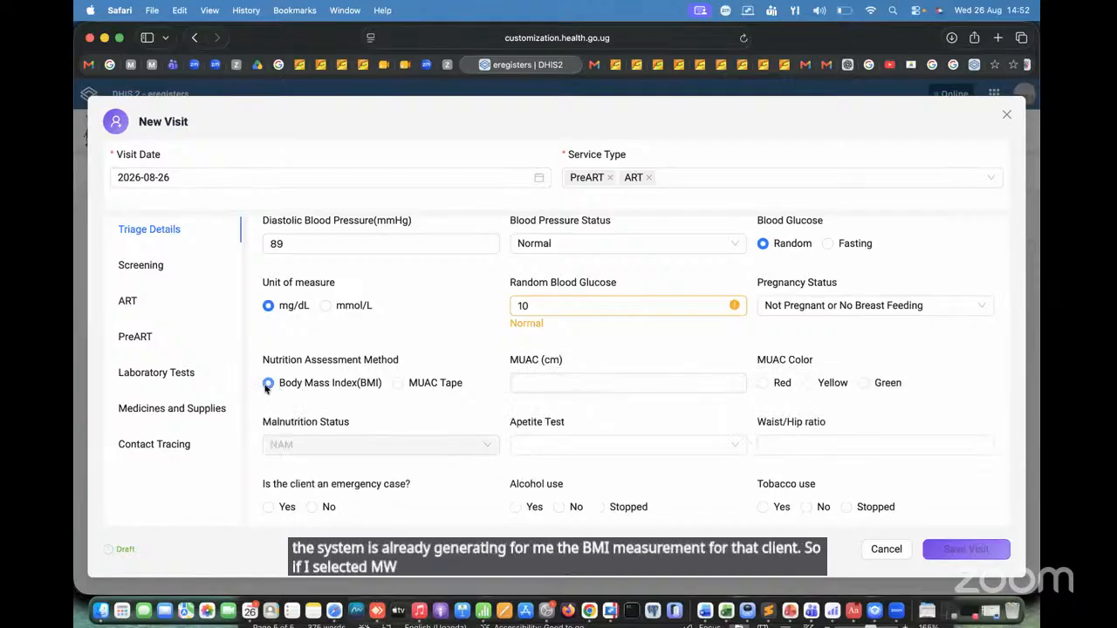
left_click(398, 384)
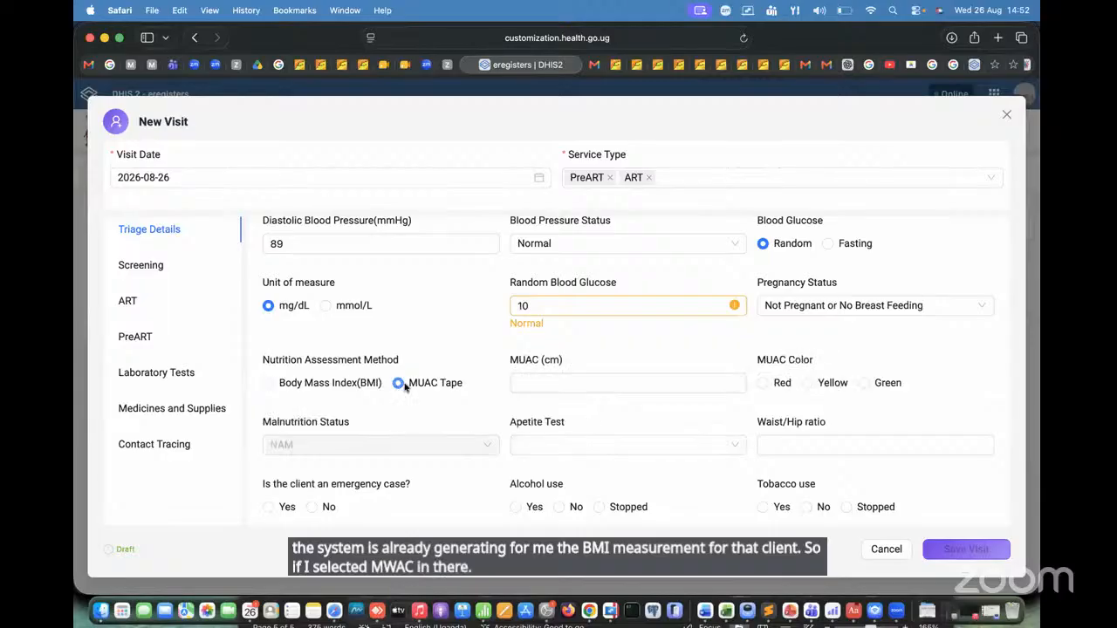
left_click(551, 384)
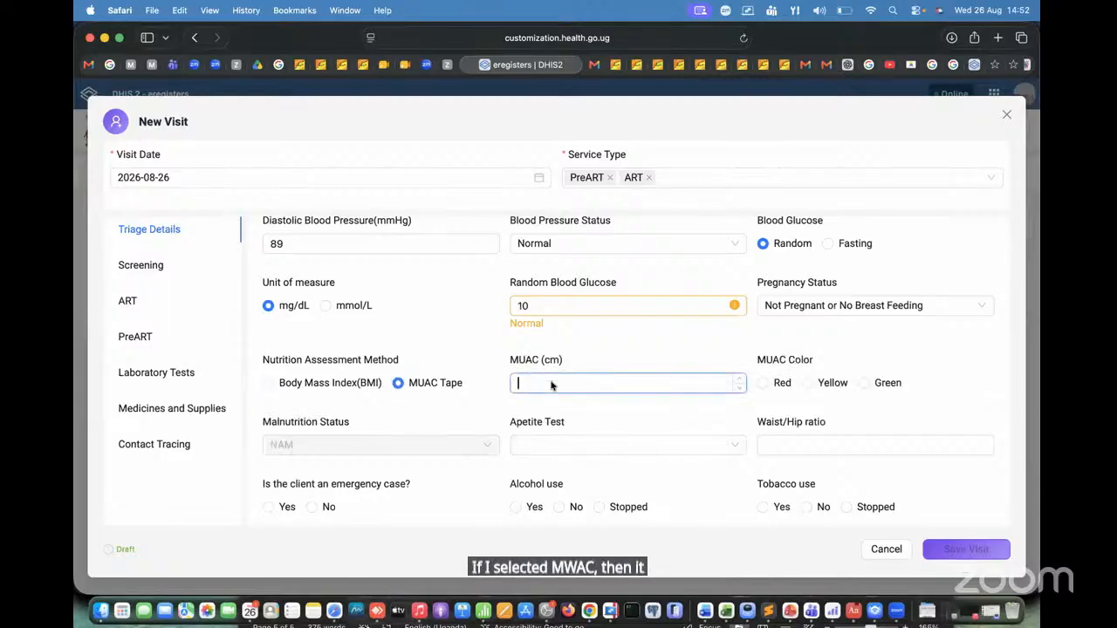
type("24")
key("Tab")
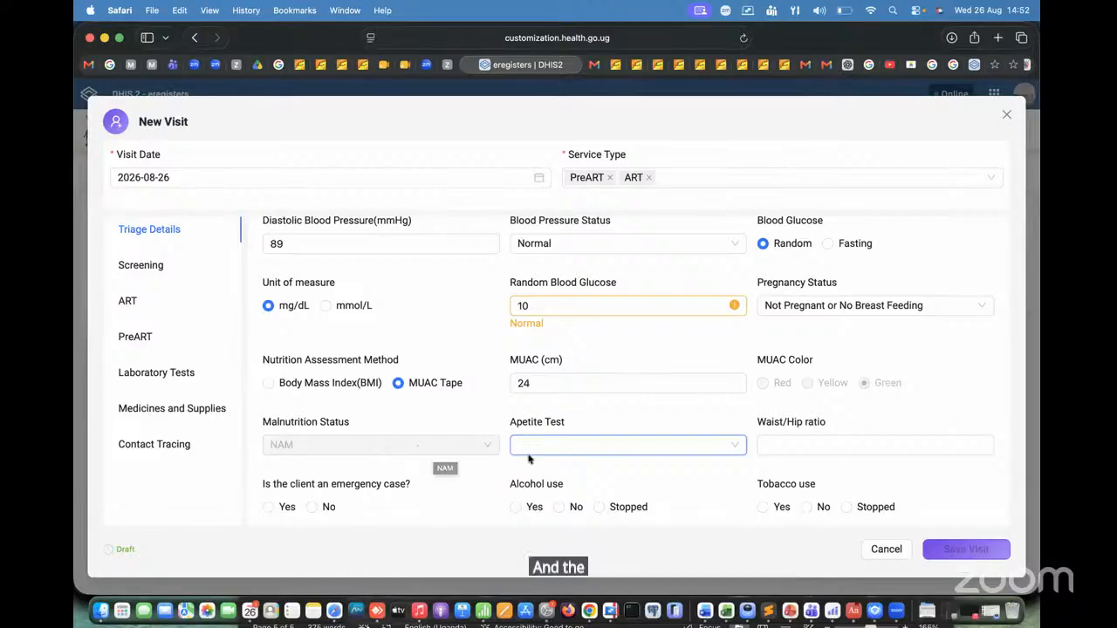
Step: Set the Apetite Test to Not done and go on to the Waist/Hip ratio field
scroll(661, 428, "down", 4)
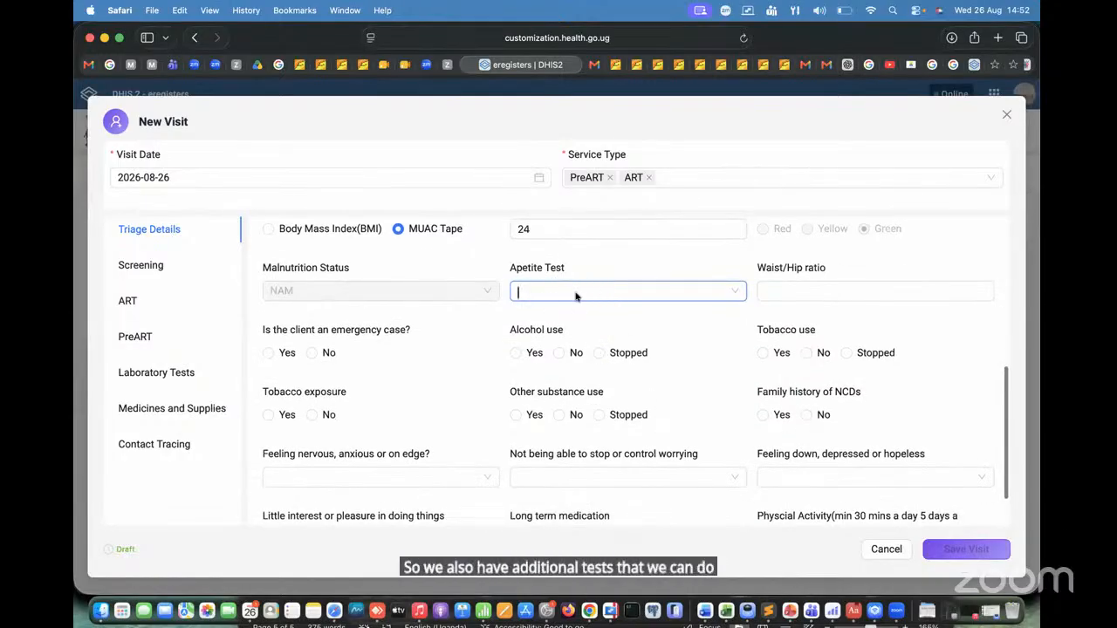
left_click(666, 288)
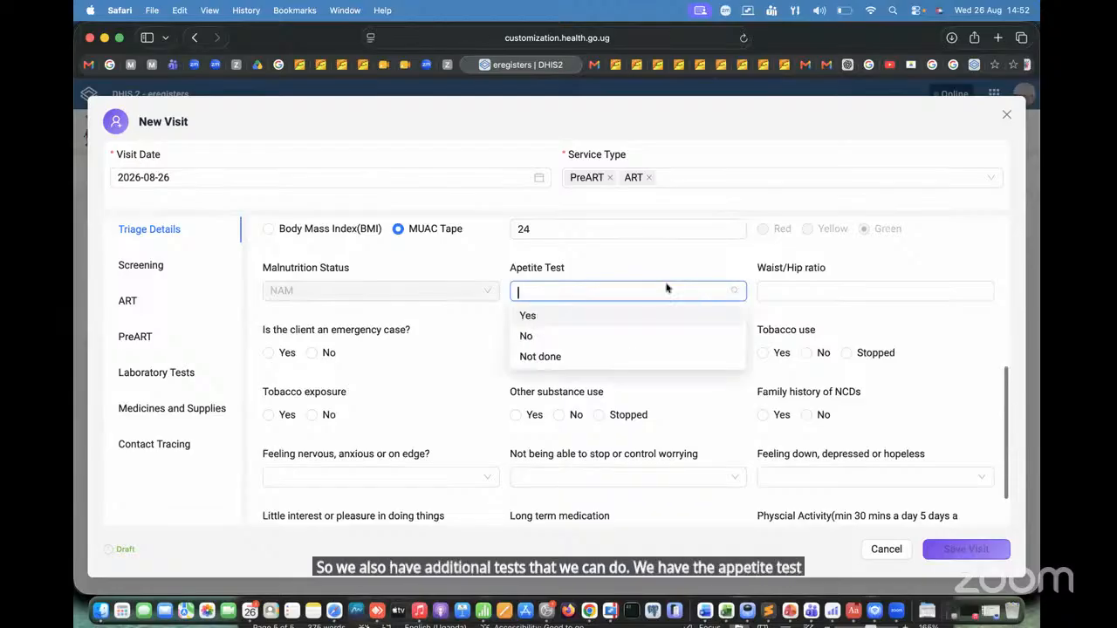
left_click(550, 317)
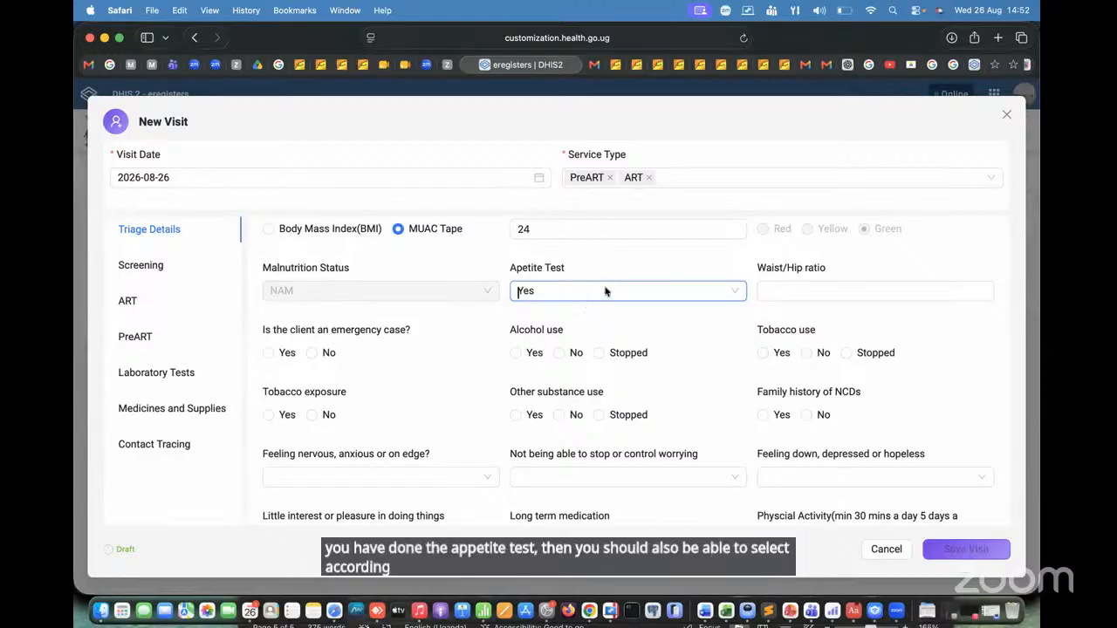
left_click(608, 291)
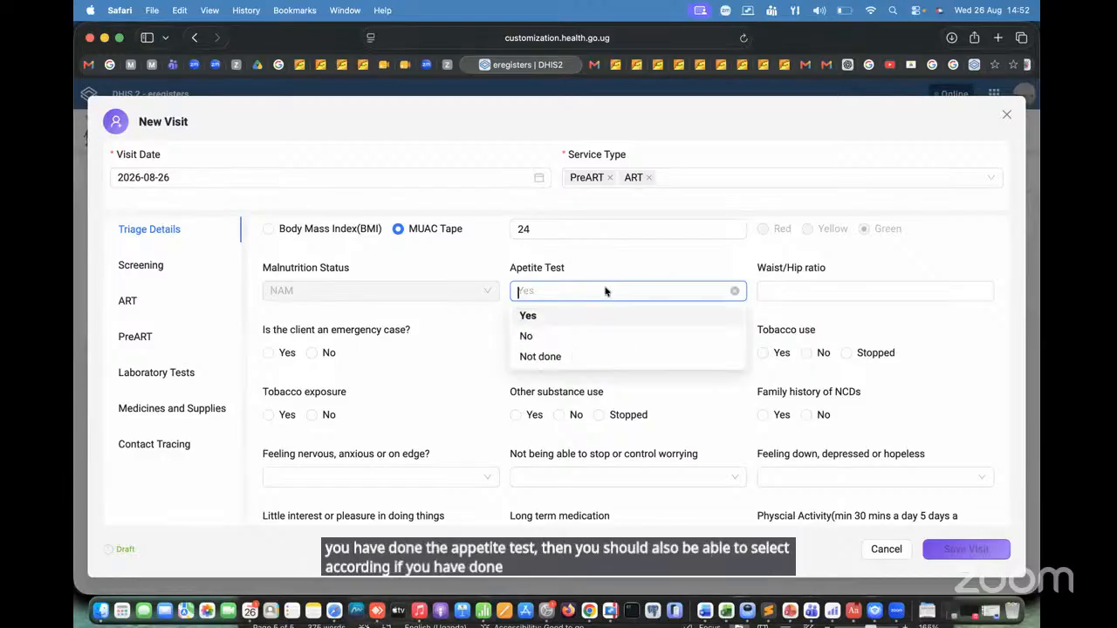
left_click(558, 356)
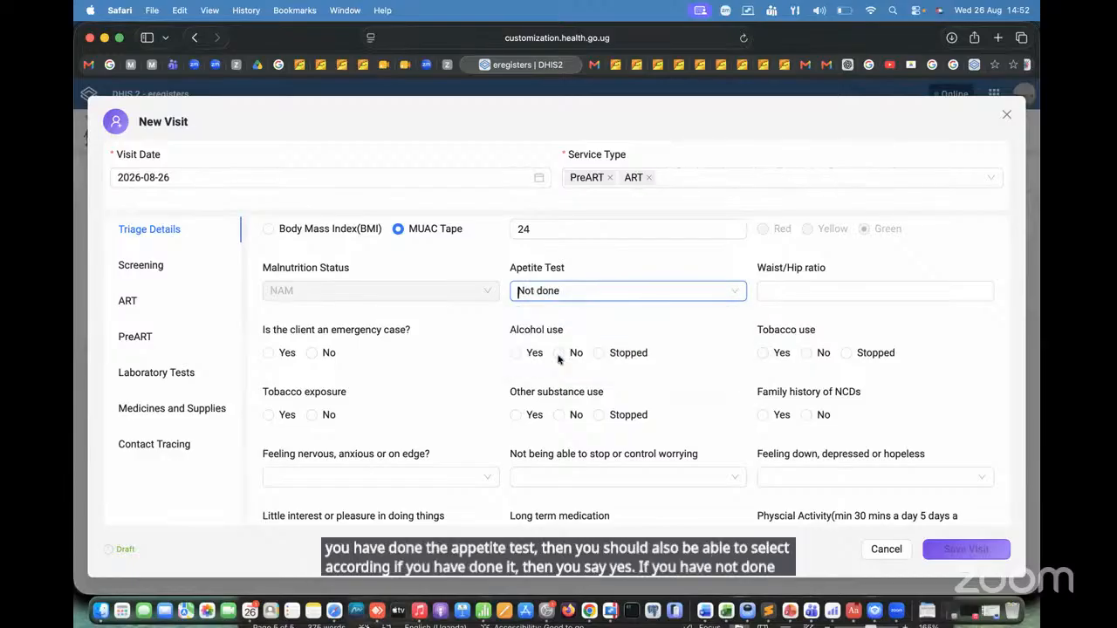
left_click(820, 289)
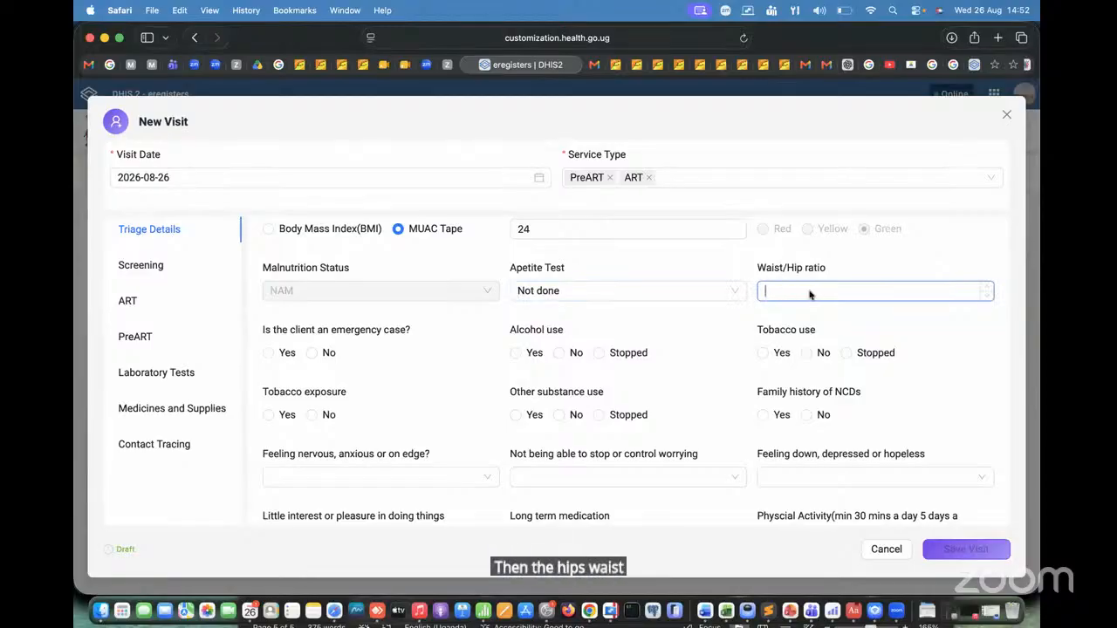
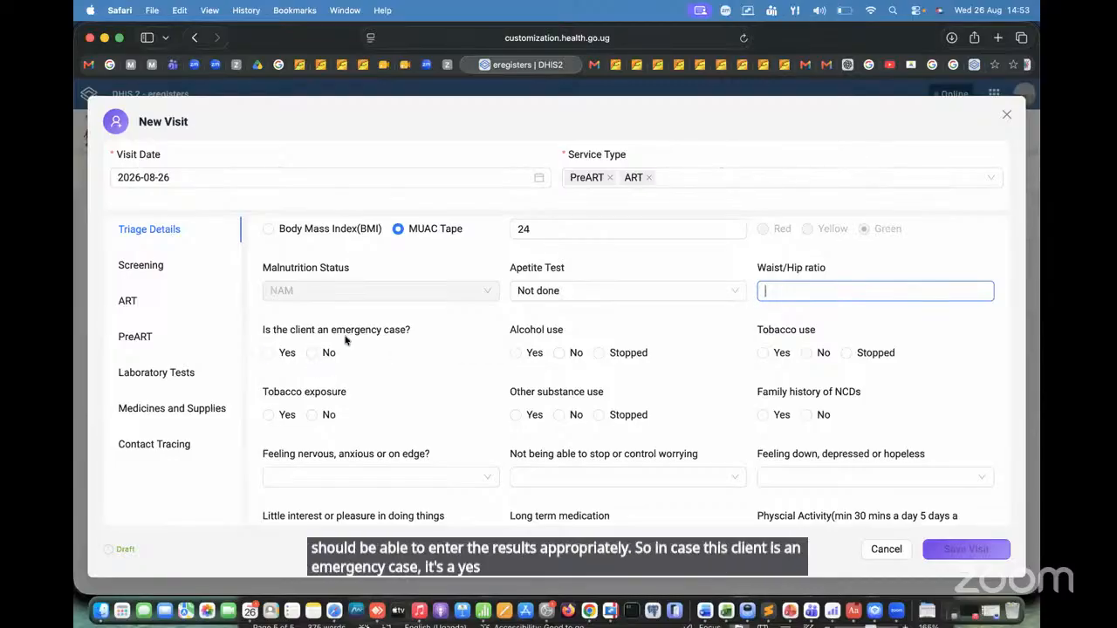
Step: Answer No for emergency case, alcohol use, tobacco use and tobacco exposure; try Yes for other substance use and settle on No
left_click(312, 353)
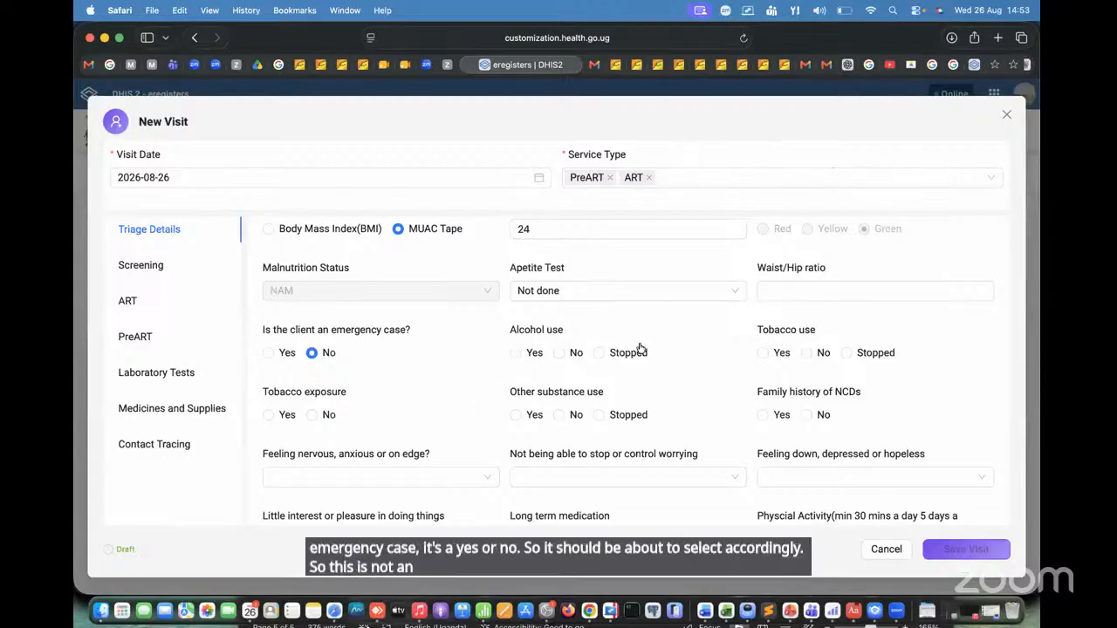
scroll(666, 376, "down", 2)
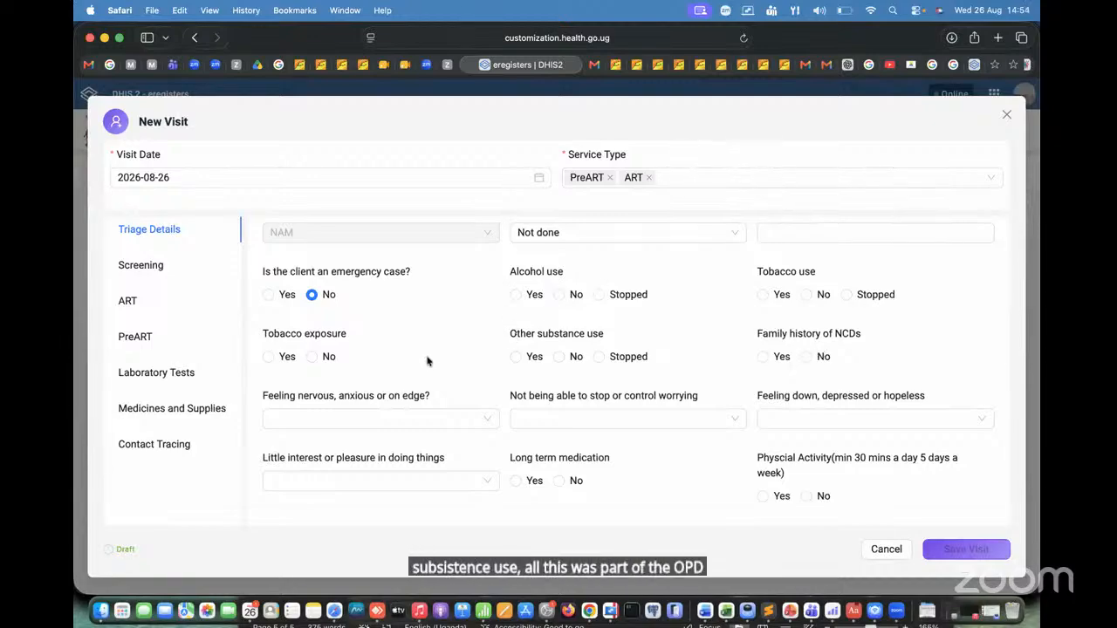
left_click(559, 295)
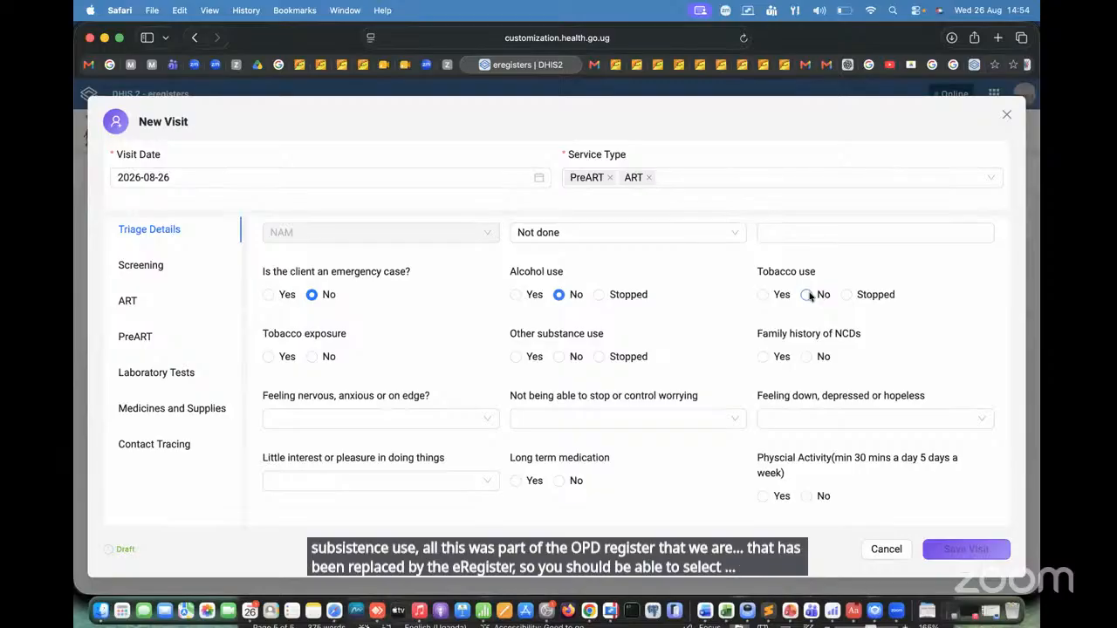
left_click(318, 356)
left_click(561, 357)
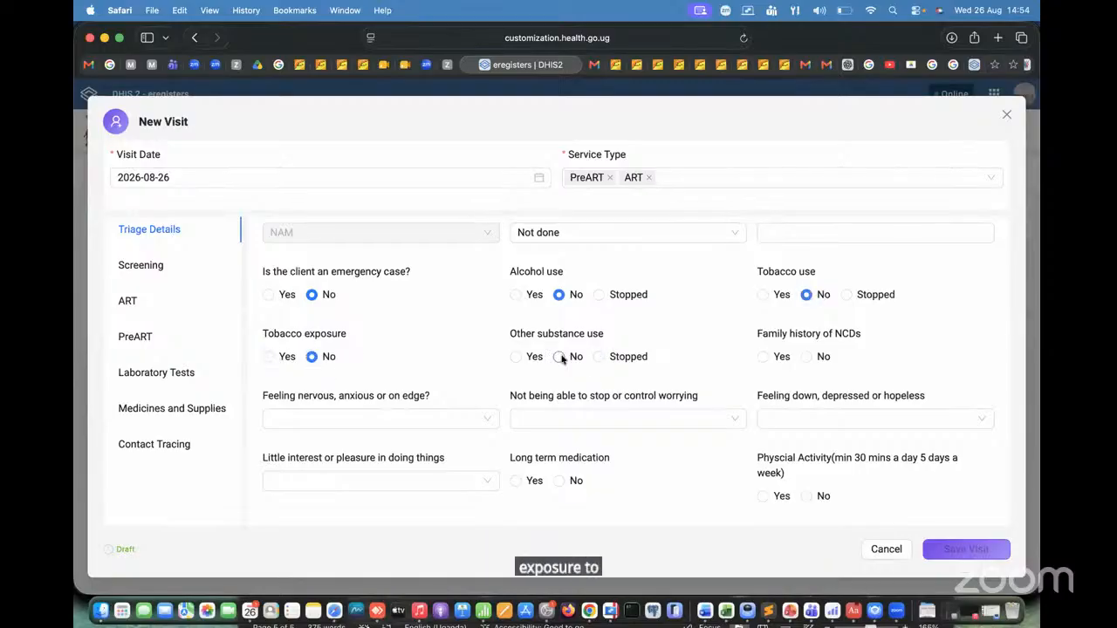
left_click(516, 358)
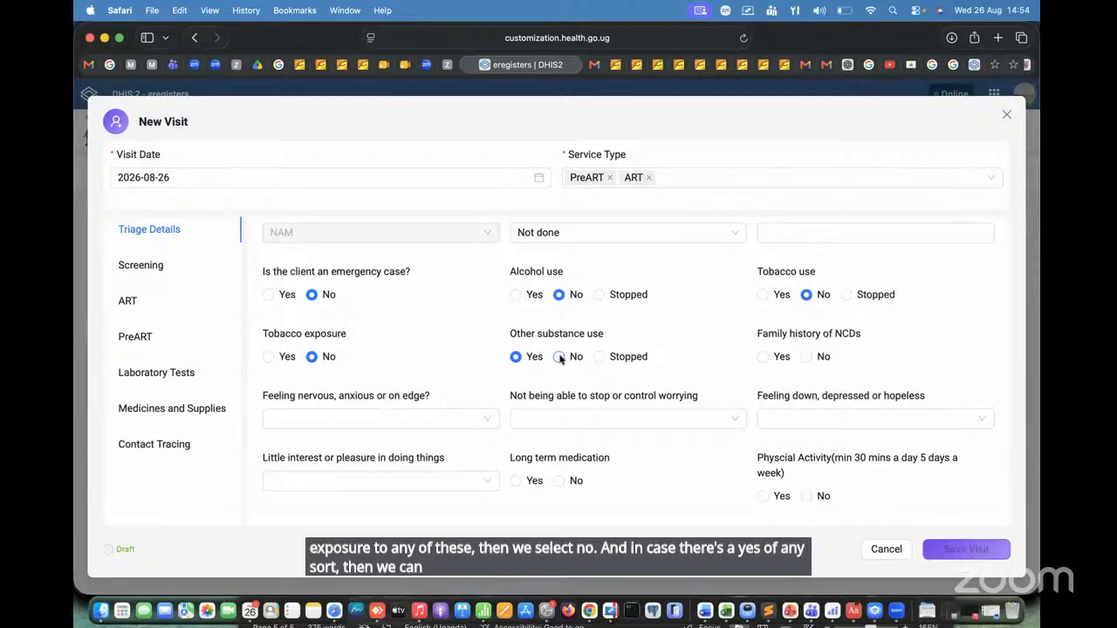
left_click(559, 357)
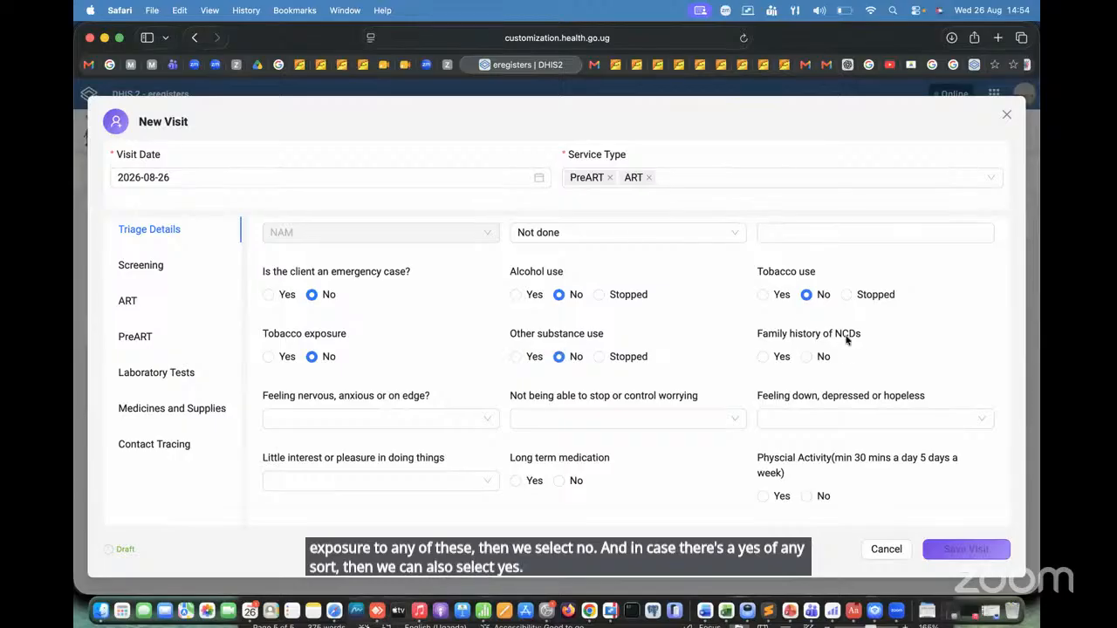
Step: Record a family history of NCDs as Yes, with Hypertension Stage 1&2 and Chronic Kidney Disease as the conditions
left_click(761, 356)
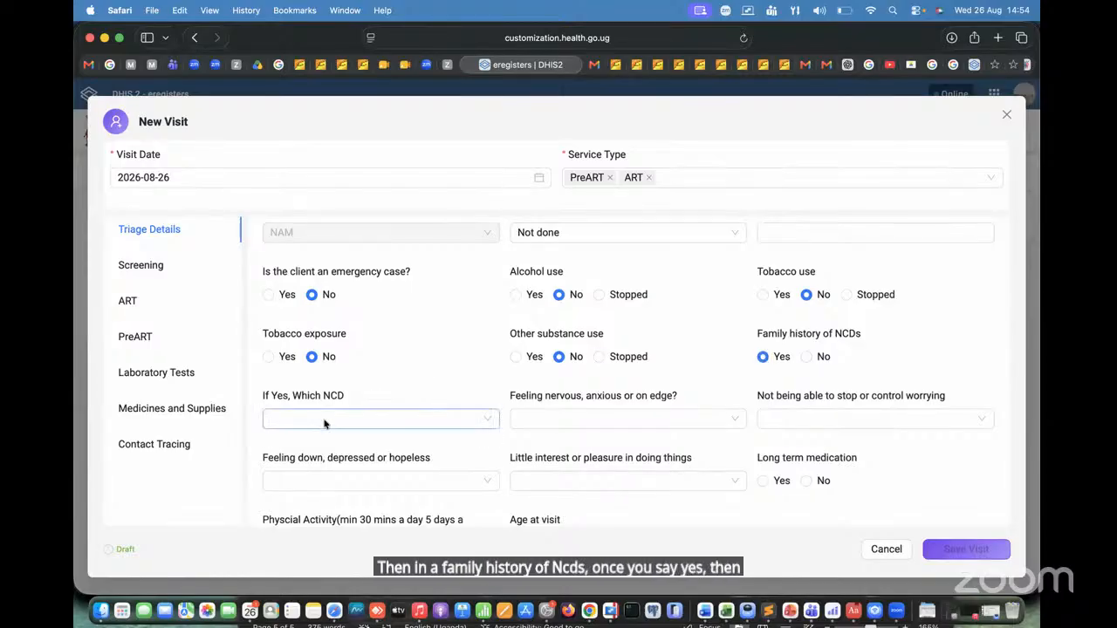
left_click(297, 419)
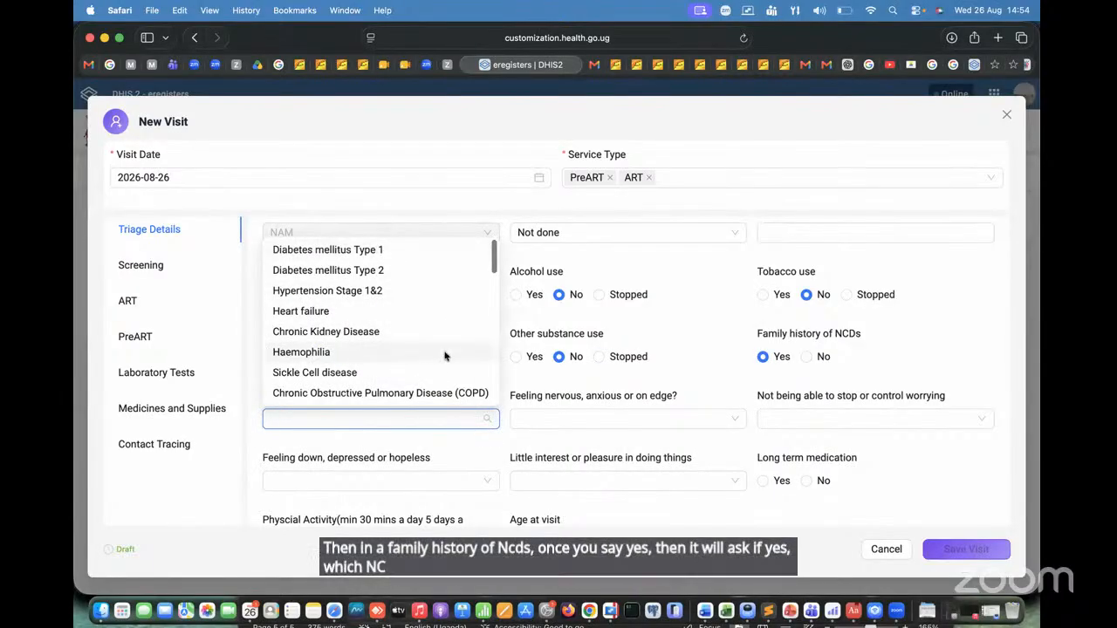
scroll(444, 354, "down", 10)
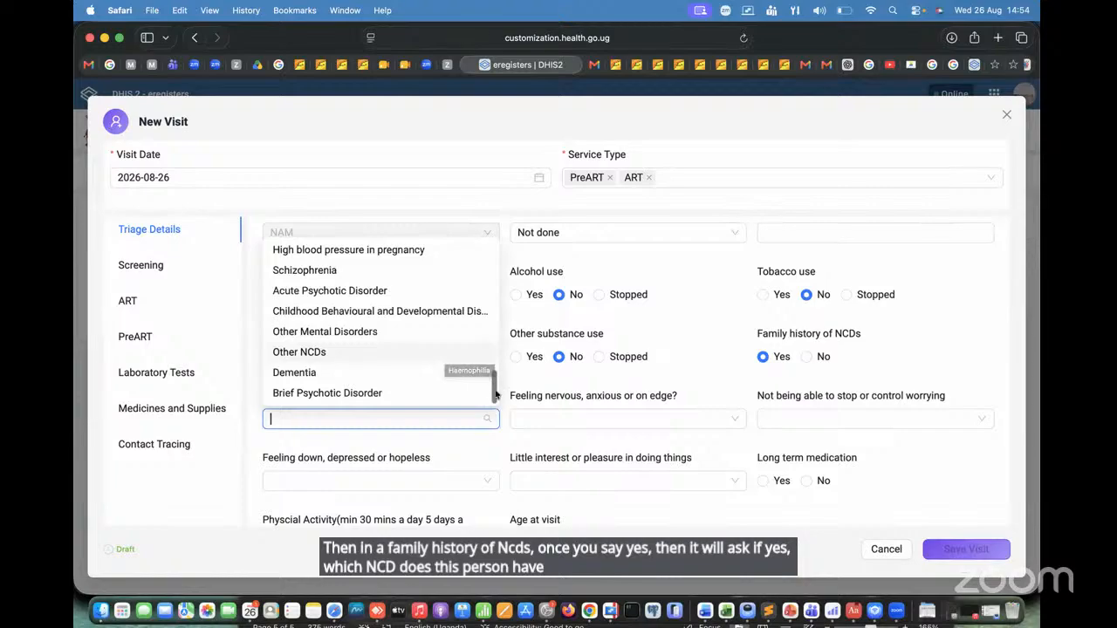
left_click_drag(495, 391, 475, 205)
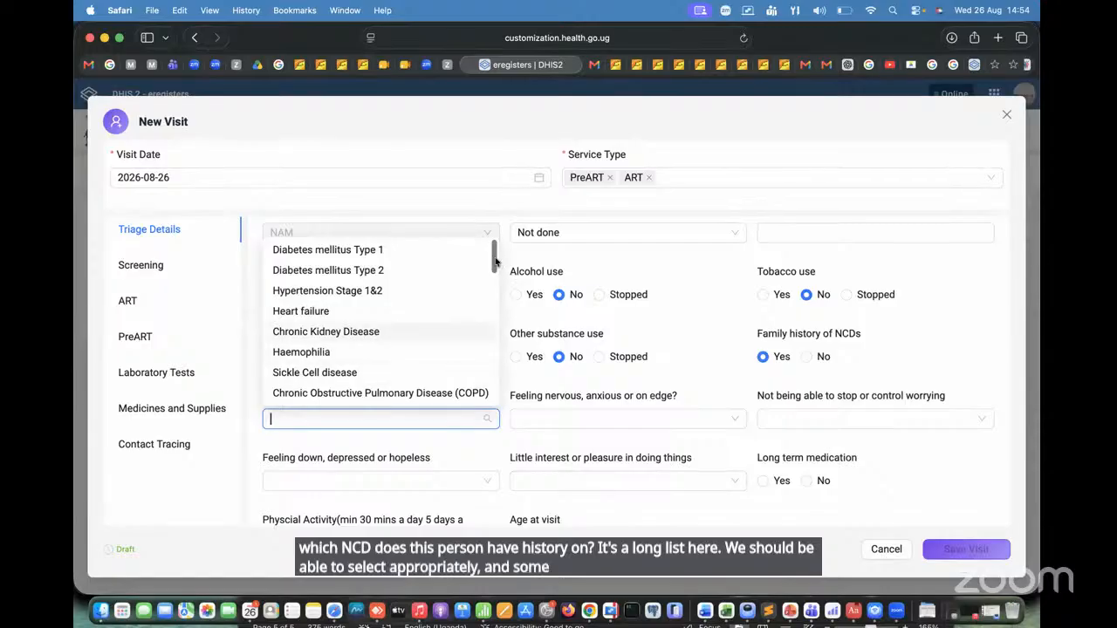
left_click_drag(494, 266, 509, 407)
left_click_drag(502, 353, 506, 237)
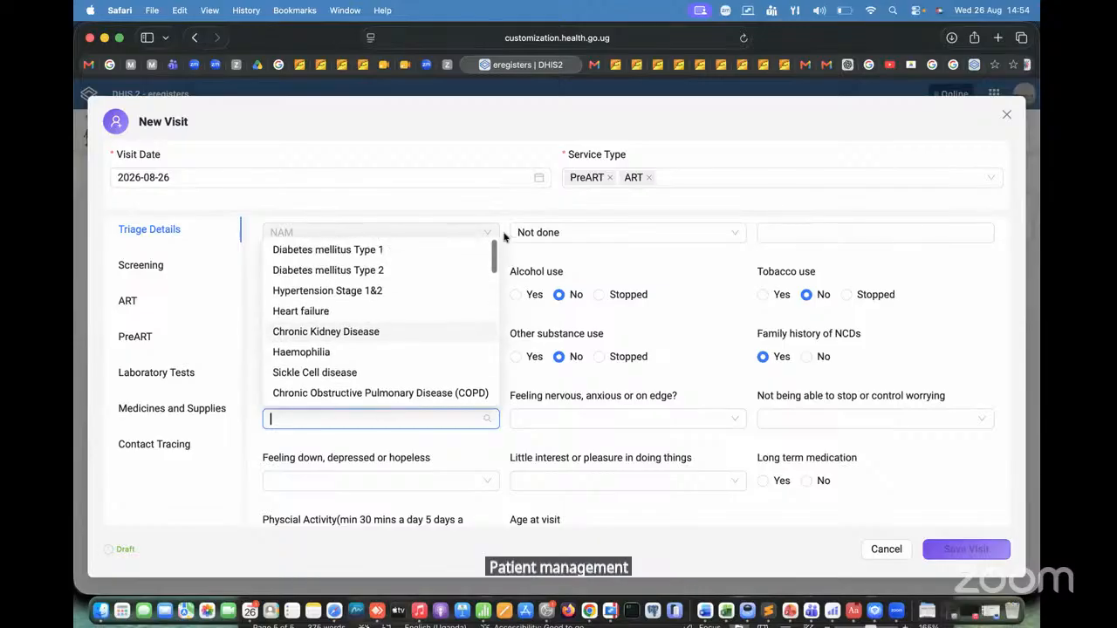
left_click(355, 292)
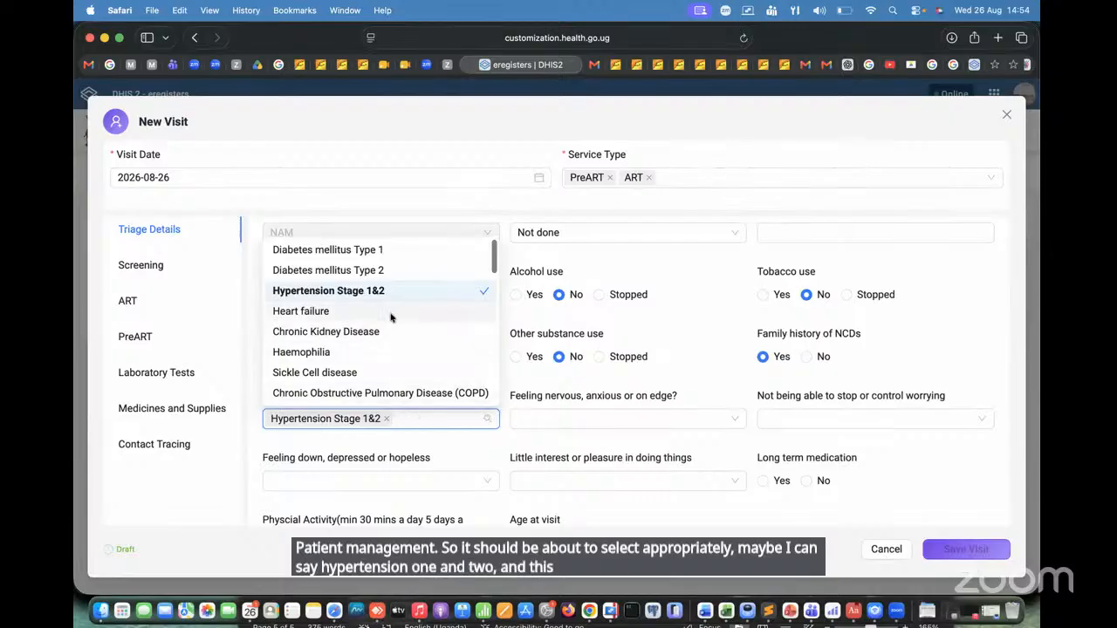
scroll(493, 310, "down", 1)
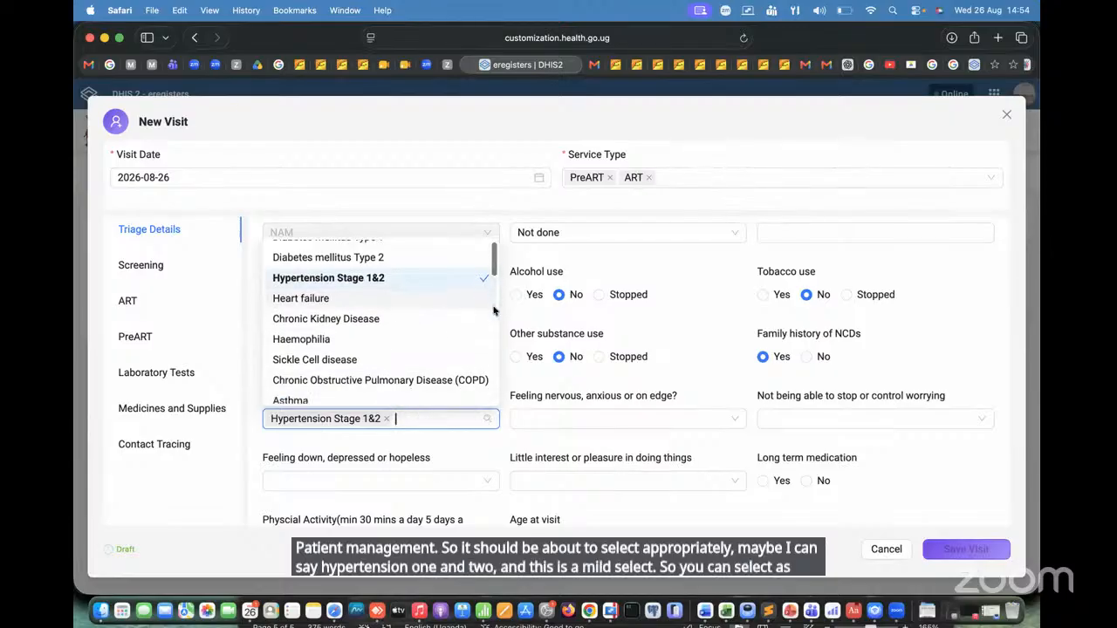
scroll(493, 310, "down", 5)
scroll(493, 309, "up", 6)
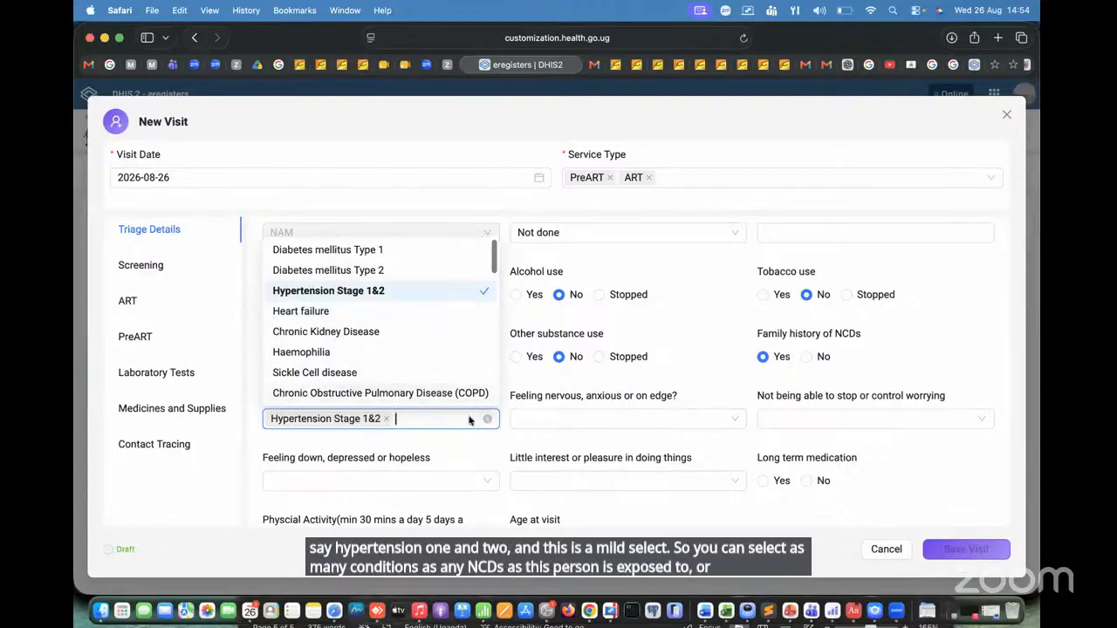
left_click(330, 333)
left_click(623, 436)
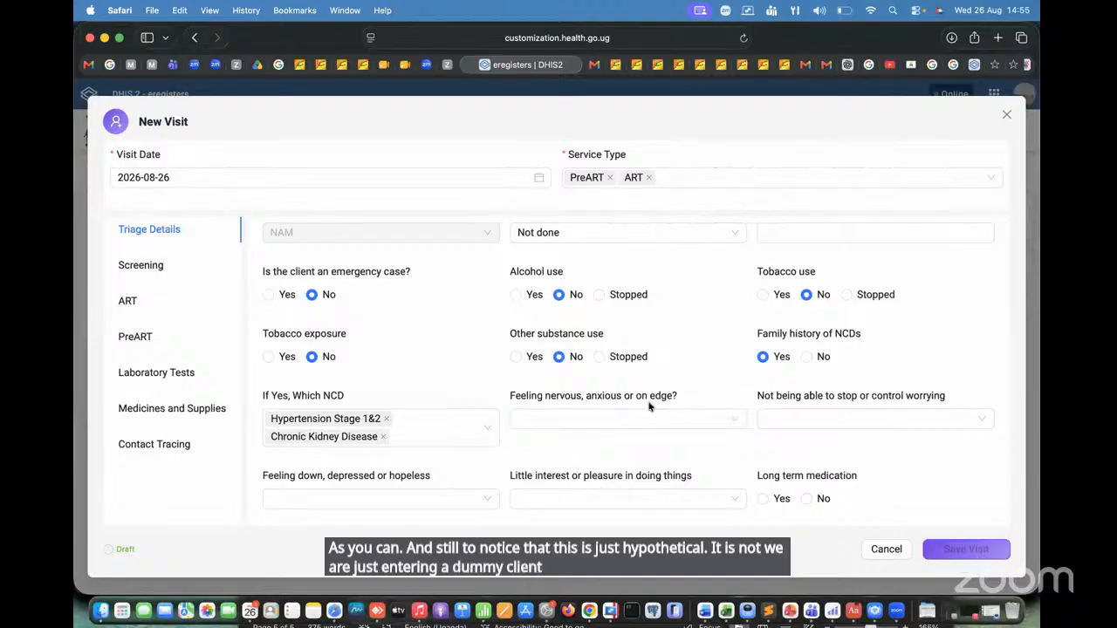
Step: Look through the answer options for the anxiety, worrying, depression and little interest questions without choosing any
left_click(597, 420)
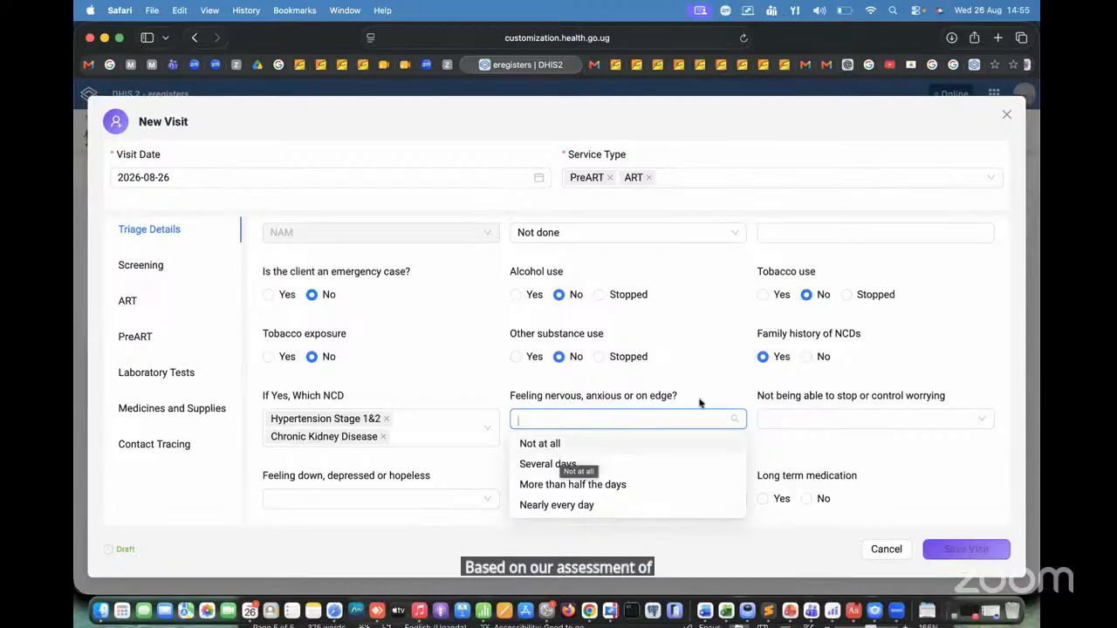
left_click(723, 384)
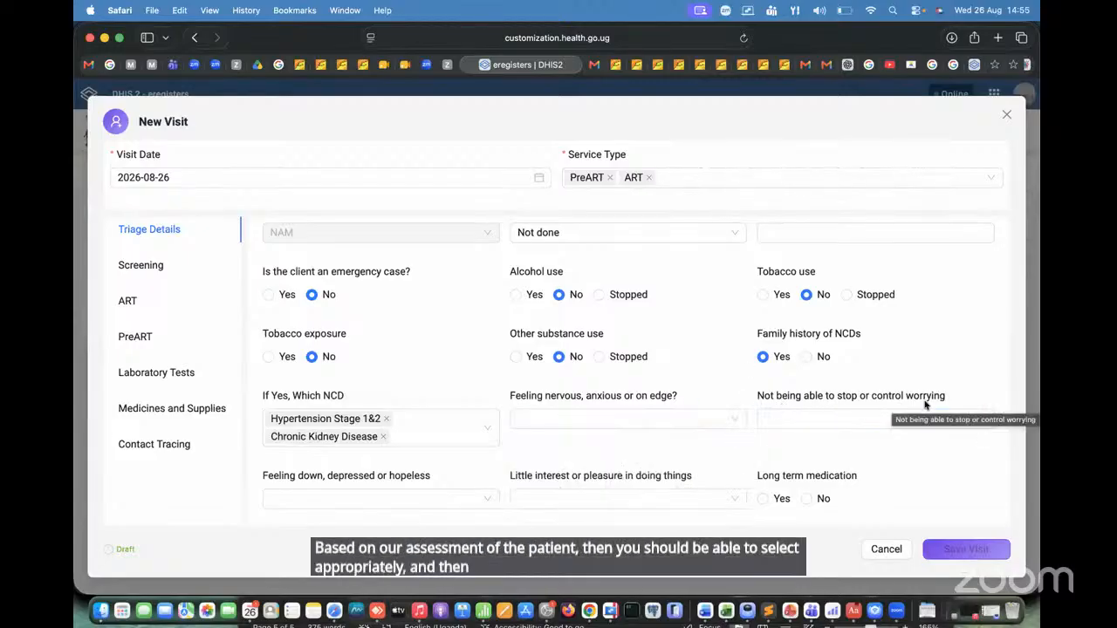
left_click(870, 418)
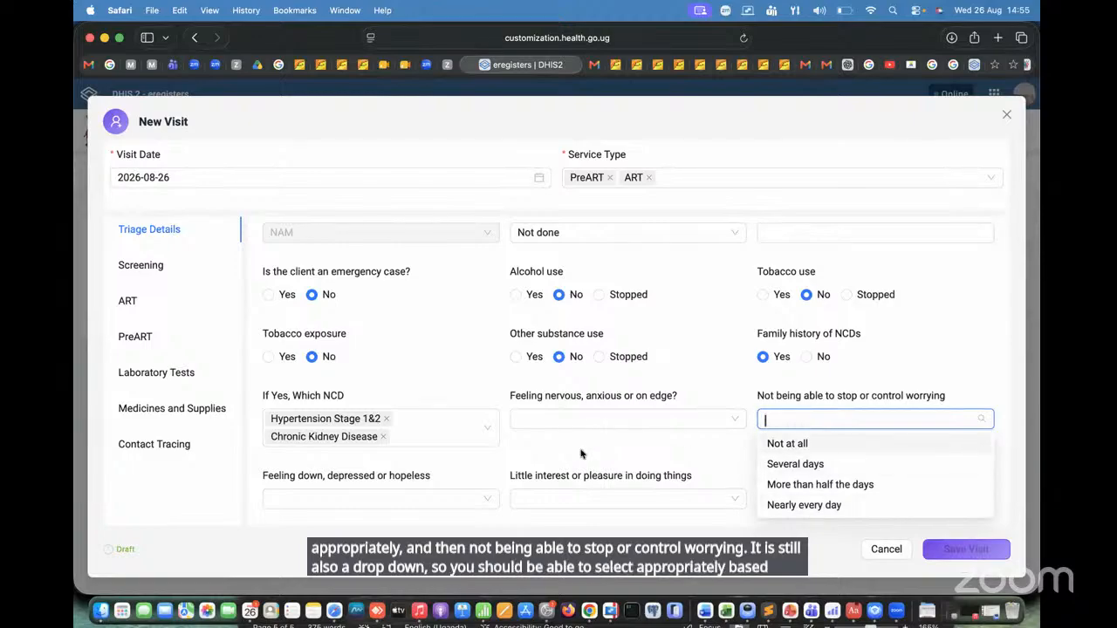
scroll(581, 453, "down", 1)
left_click(609, 411)
scroll(608, 412, "down", 1)
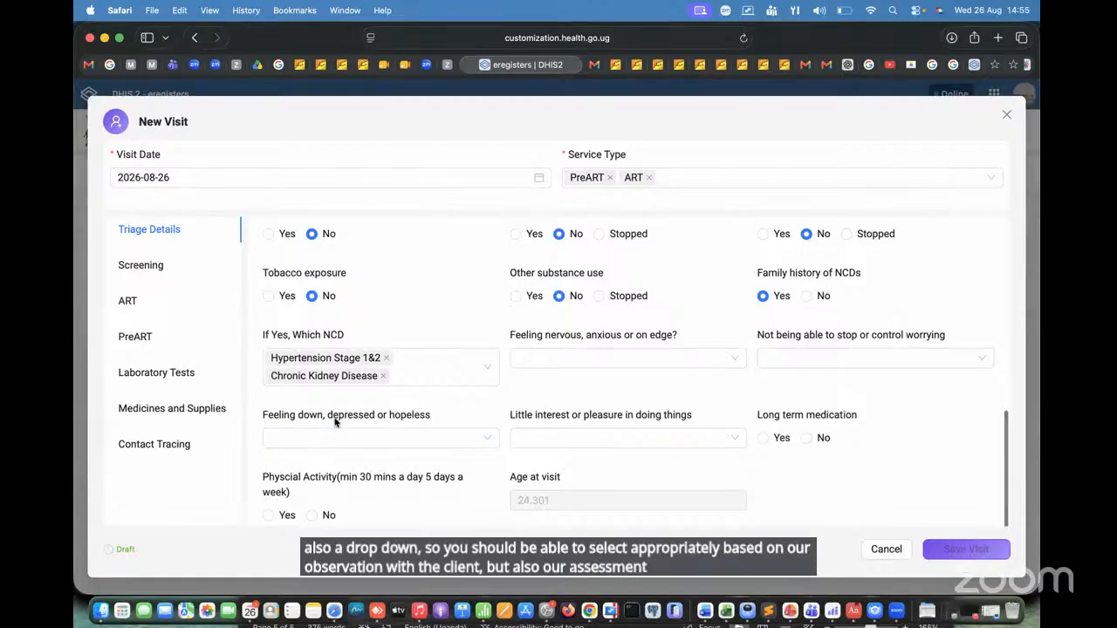
left_click(452, 439)
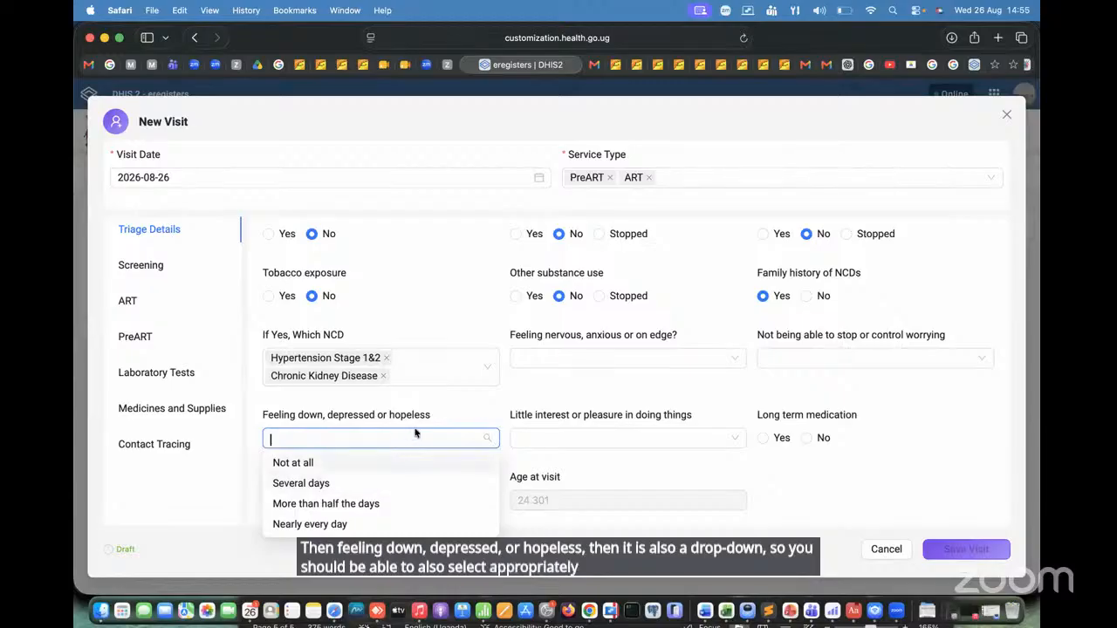
left_click(623, 440)
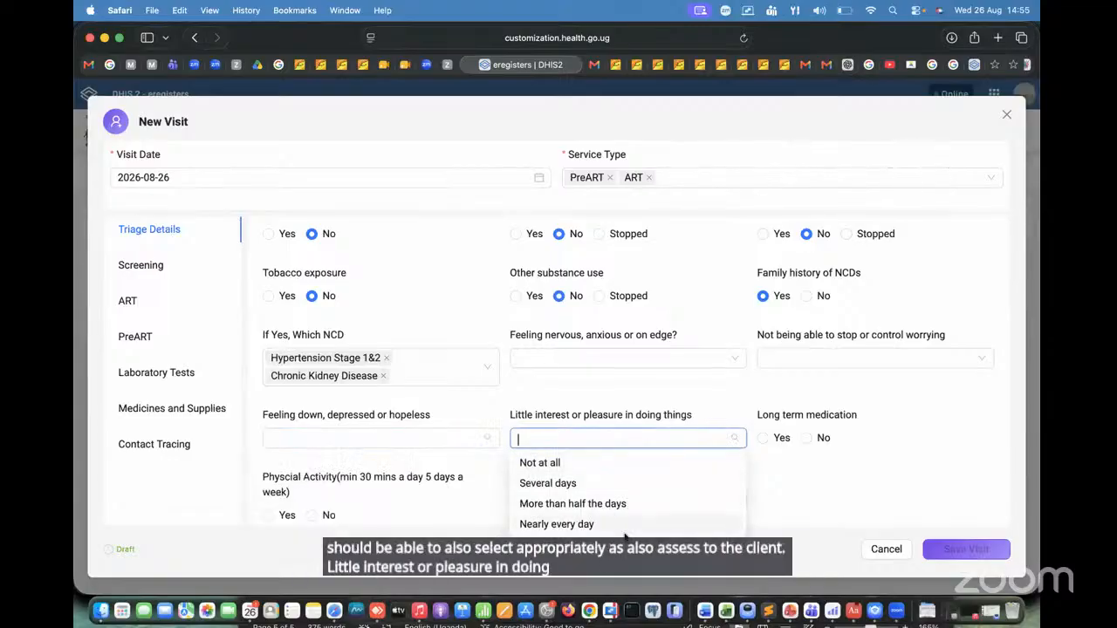
left_click(639, 391)
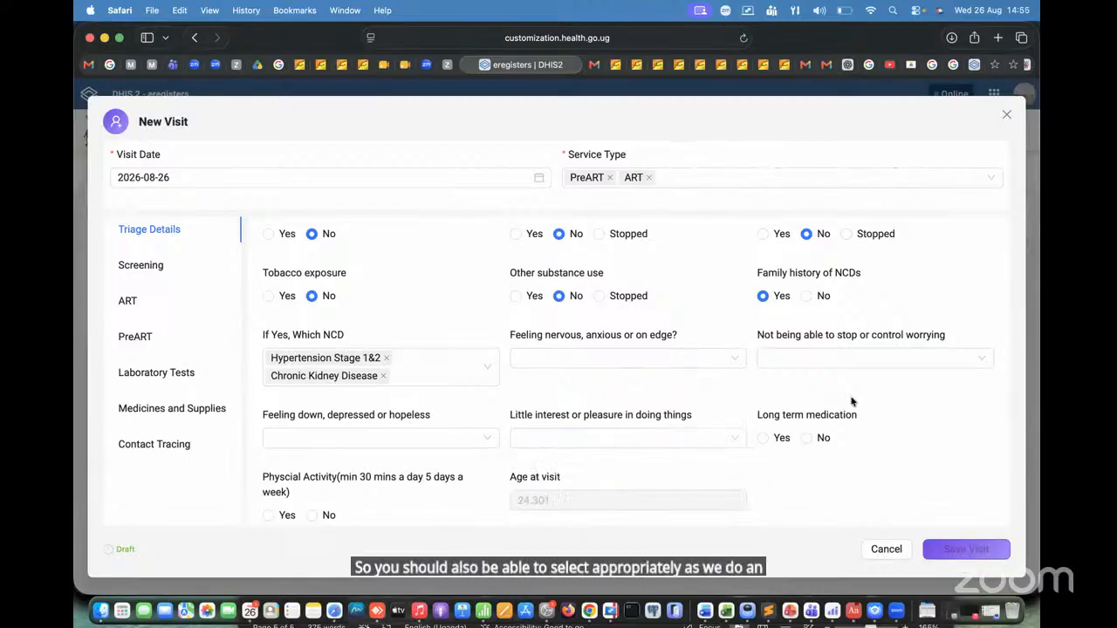
Step: Answer Yes for both long term medication and physical activity of at least 30 minutes a day, 5 days a week
left_click(762, 439)
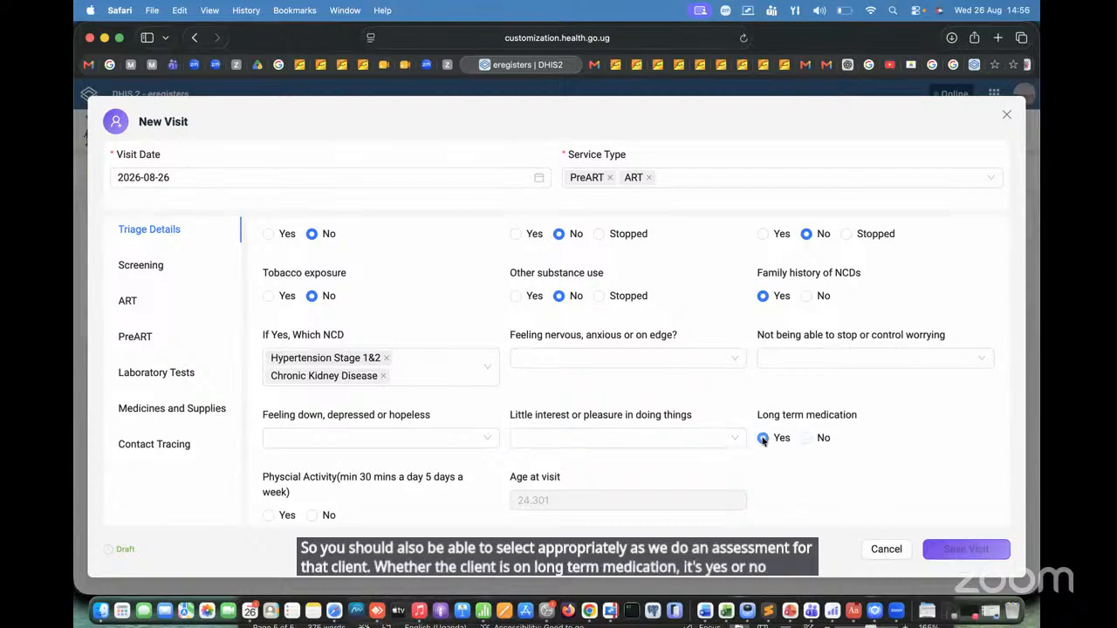
scroll(784, 469, "down", 1)
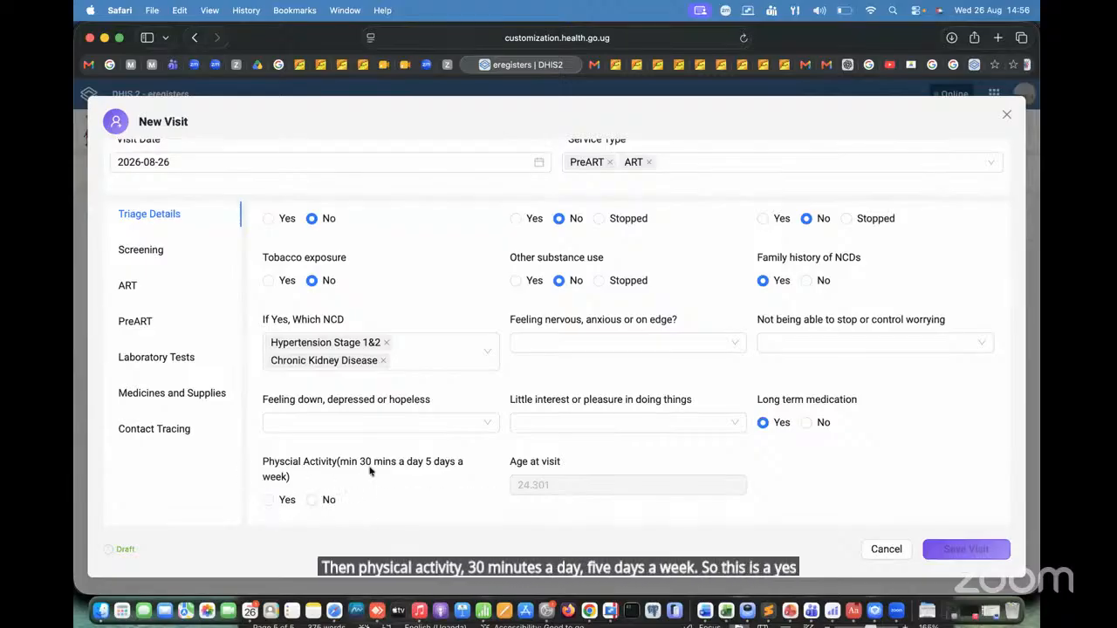
left_click(268, 500)
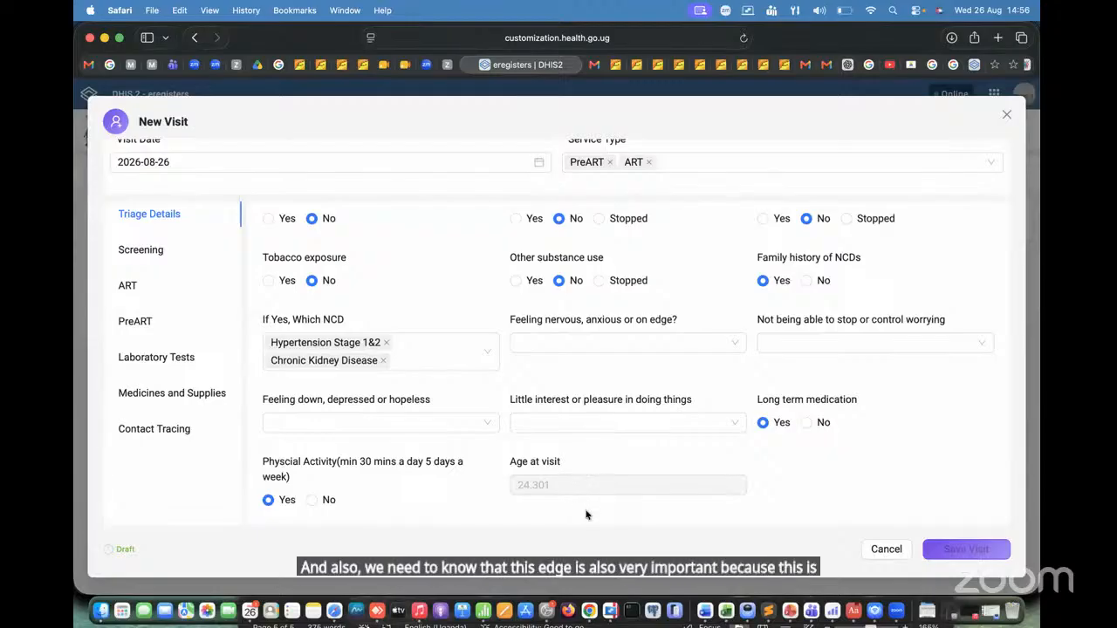
Step: In the visit's Screening section, try Yes for breast cancer screening eligibility, and settle on No for both breast and cervical cancer eligibility
left_click(171, 254)
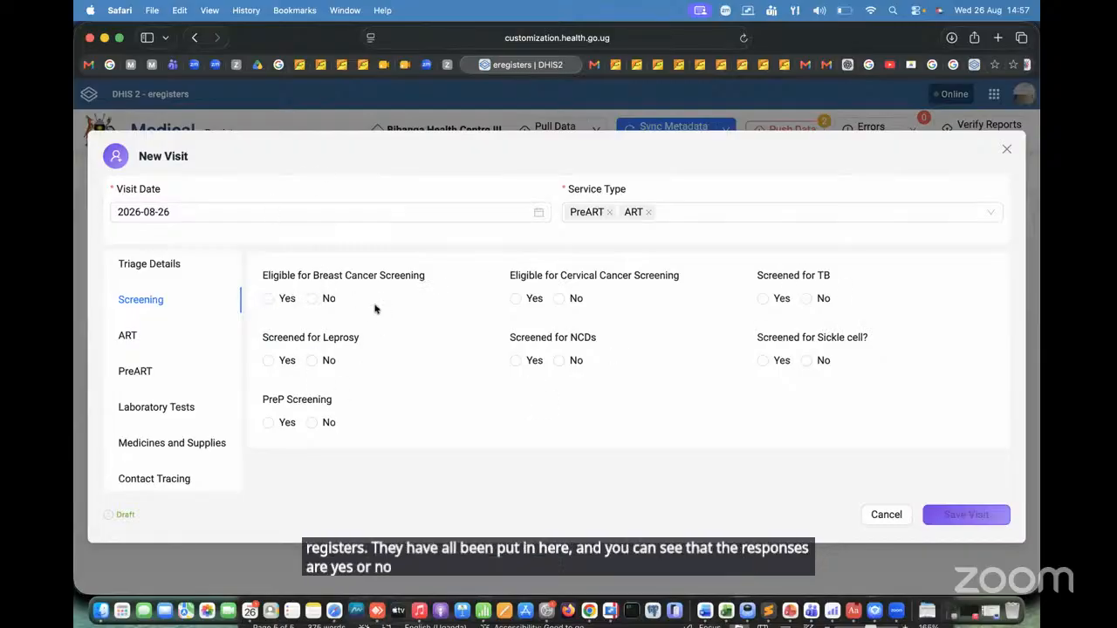
left_click(268, 298)
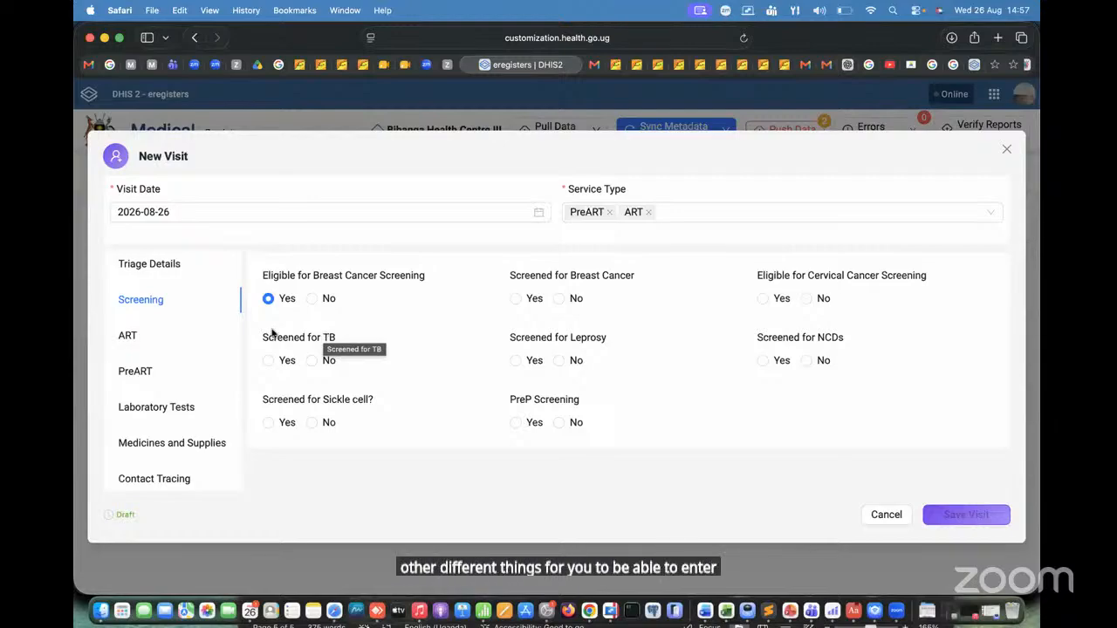
left_click(312, 299)
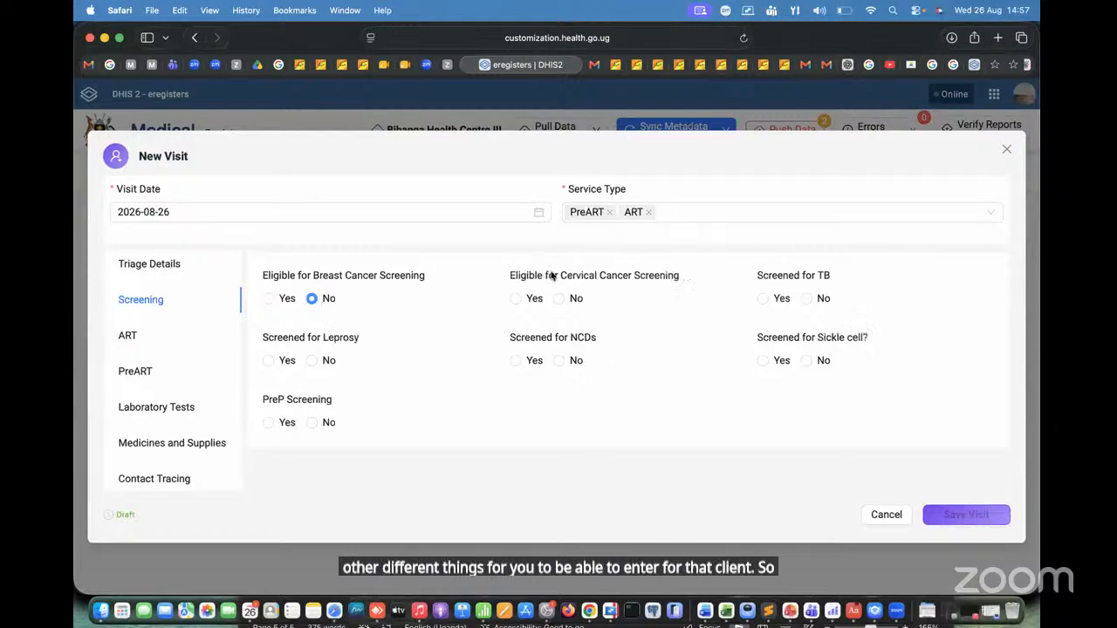
left_click(558, 298)
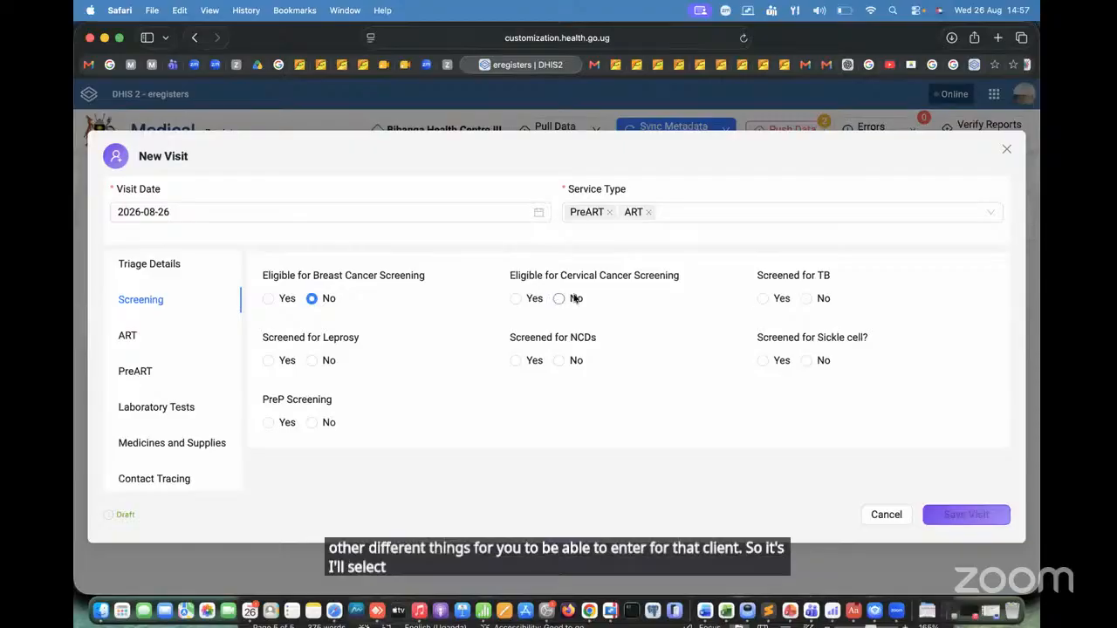
Step: Record TB screening as Yes at Static/Facility with the Symptomatic method and Has No Symptoms, and set Screened for Leprosy to No
left_click(764, 298)
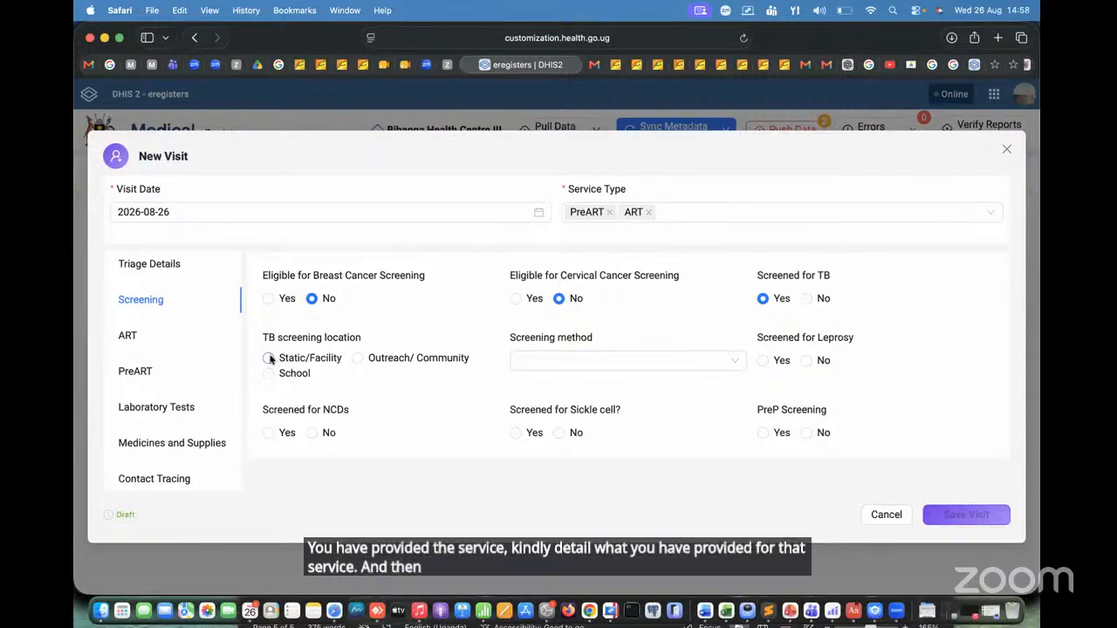
left_click(269, 358)
left_click(647, 365)
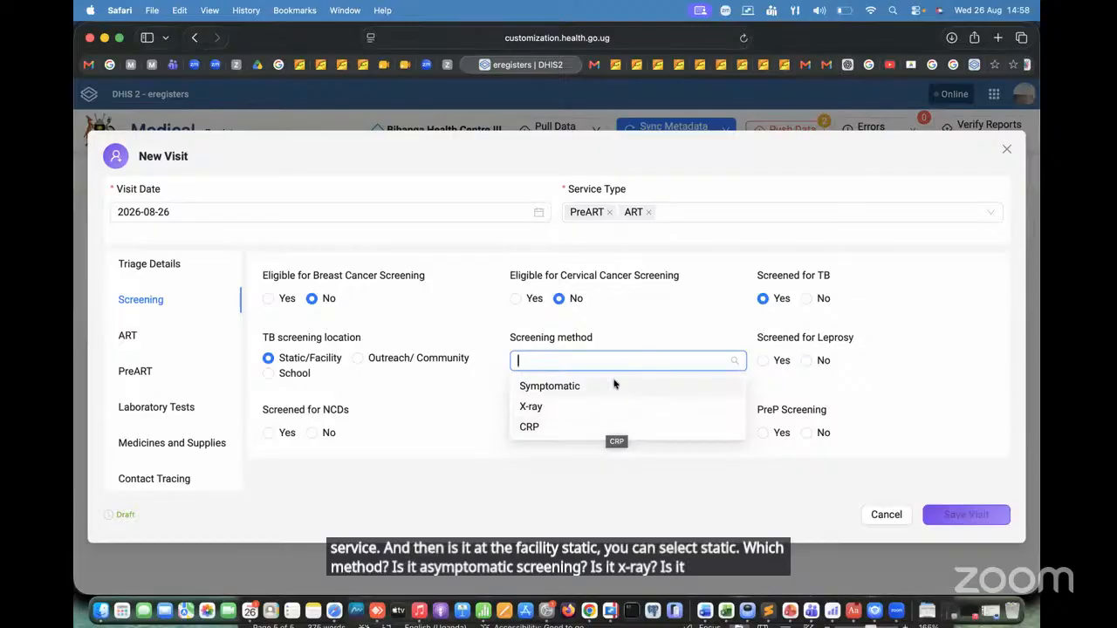
left_click(606, 388)
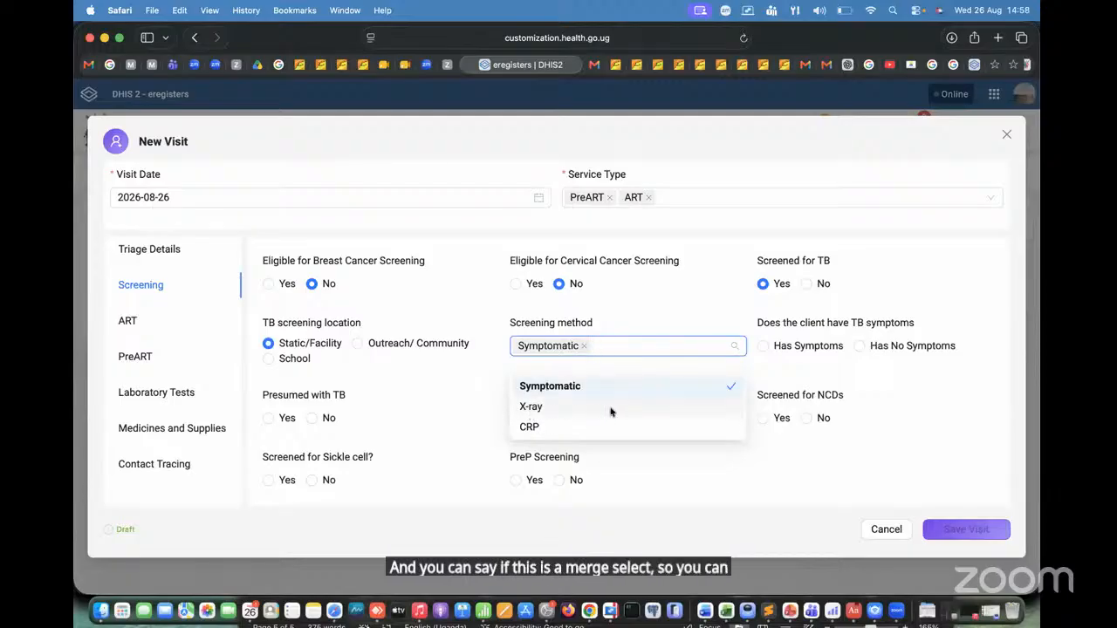
left_click(666, 329)
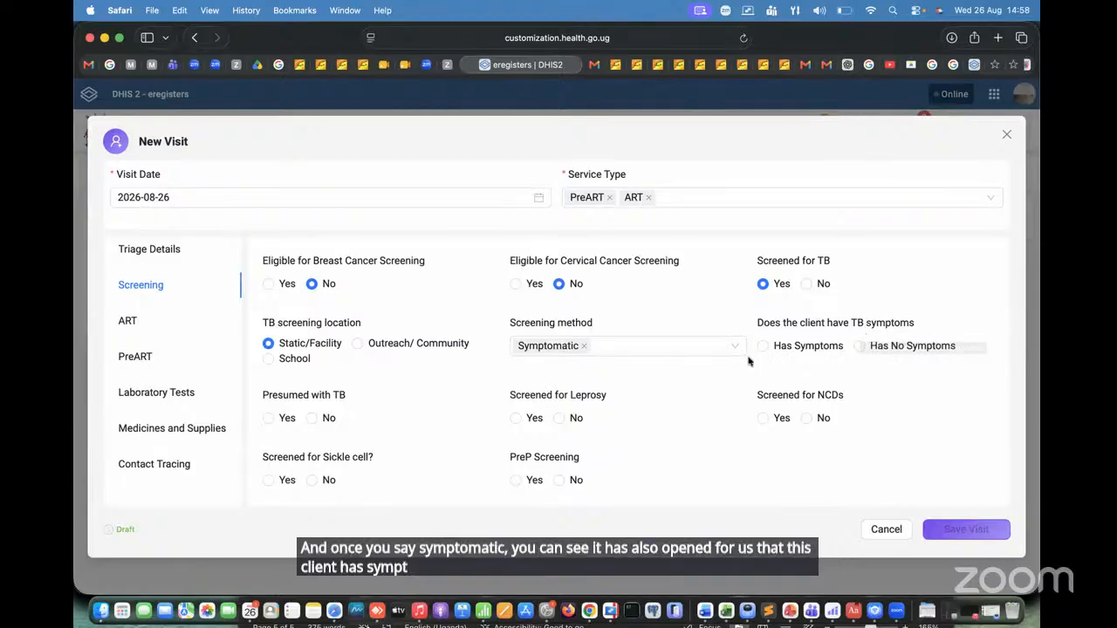
left_click(859, 347)
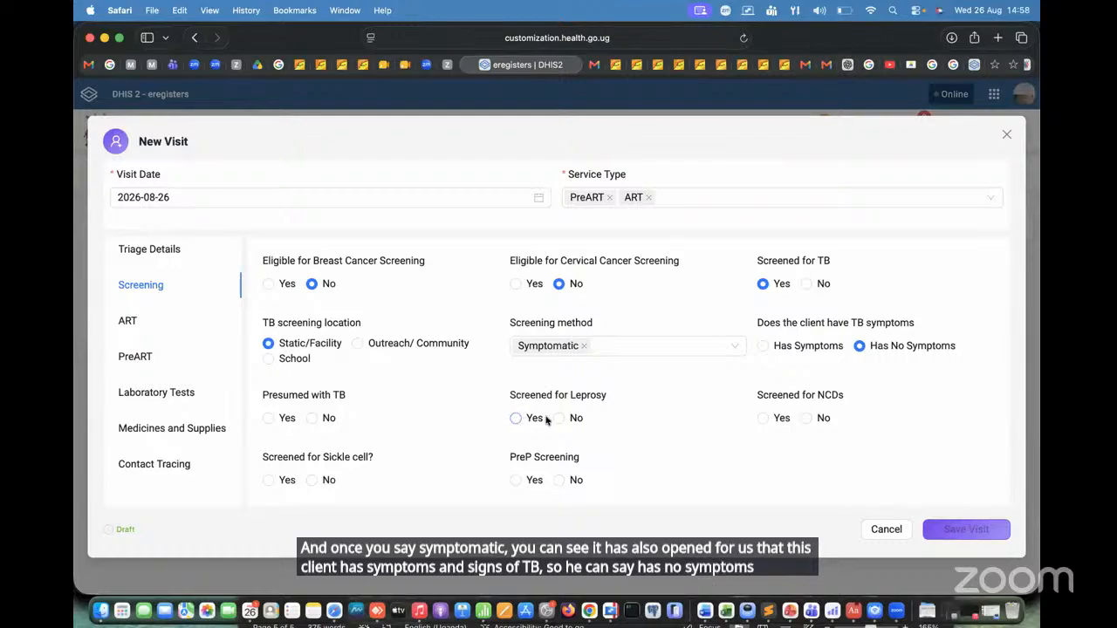
left_click(574, 417)
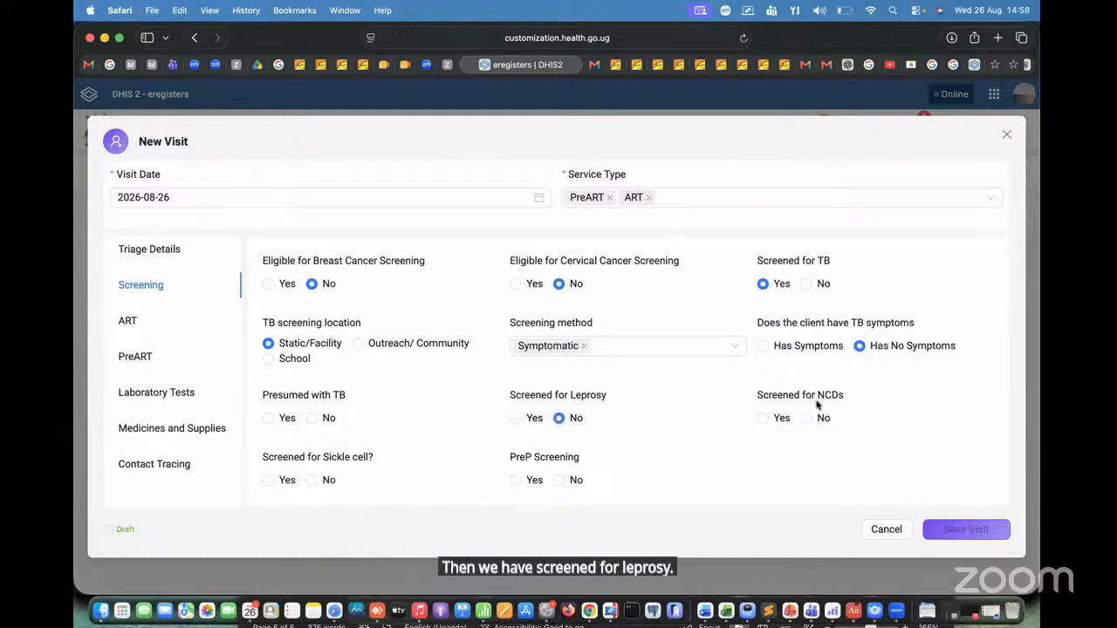
Step: Try Yes for NCD screening with Rheumatic Heart Disease as the screened NCD, and clear that disease selection
left_click(762, 419)
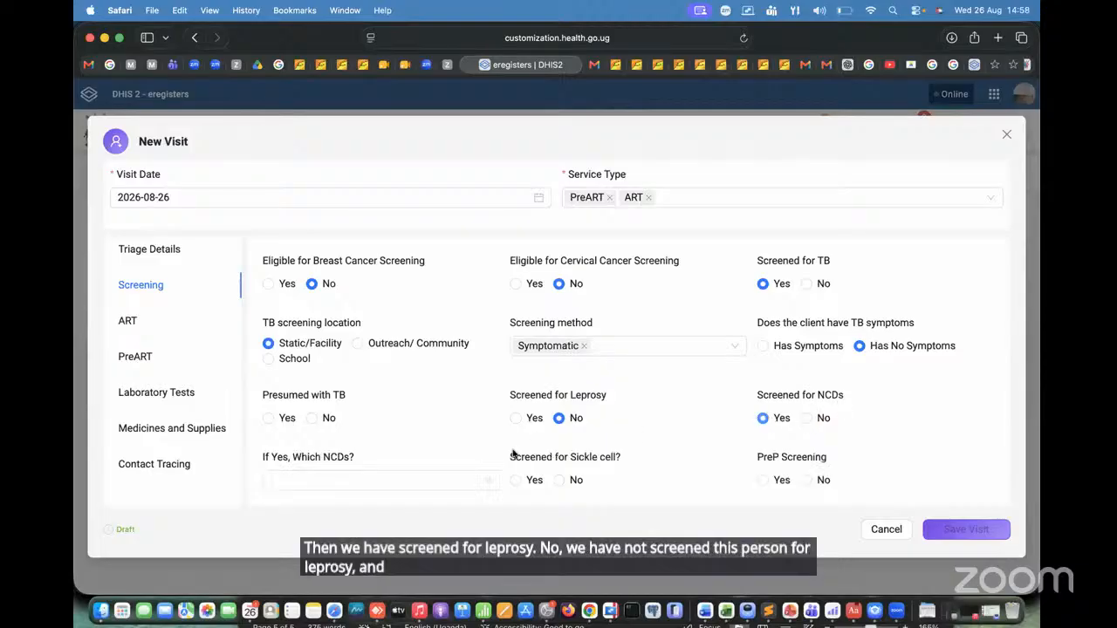
left_click(410, 484)
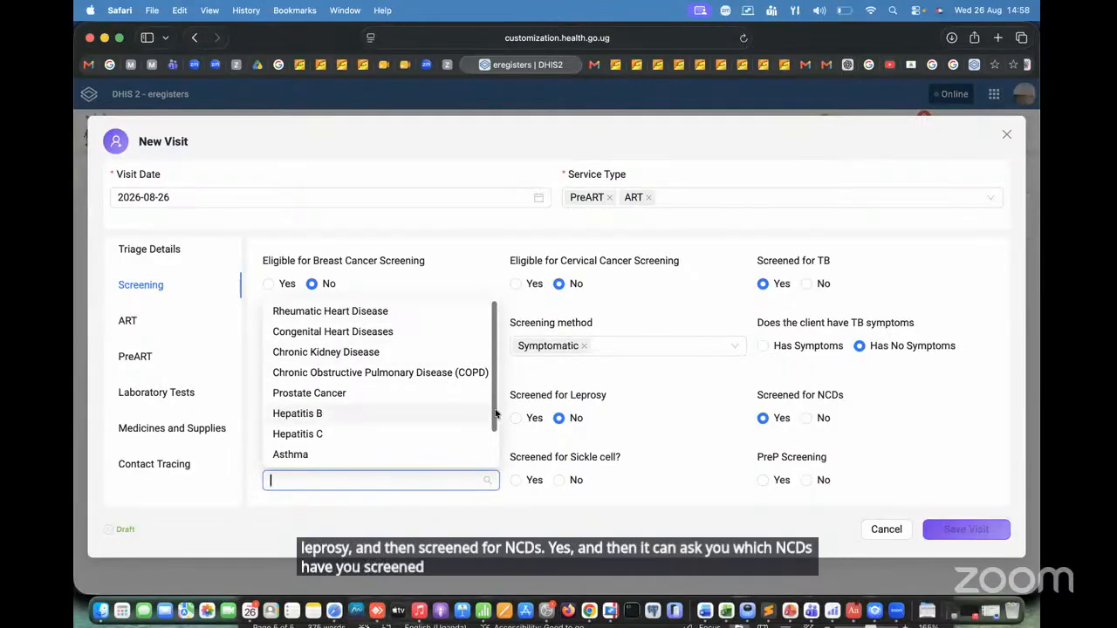
left_click_drag(492, 478, 493, 309)
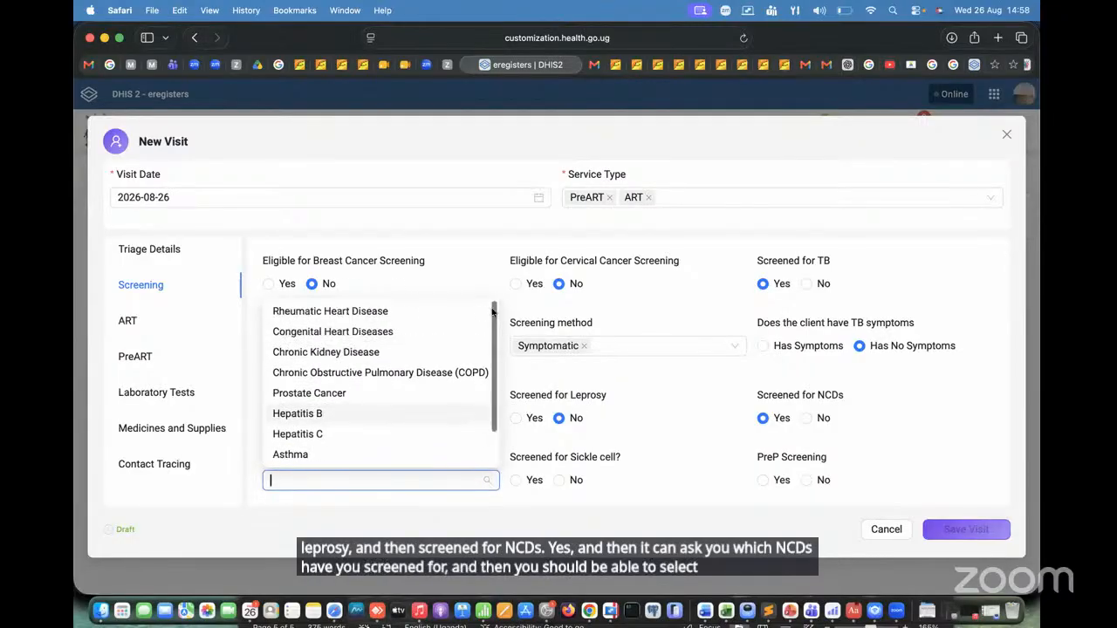
left_click(360, 312)
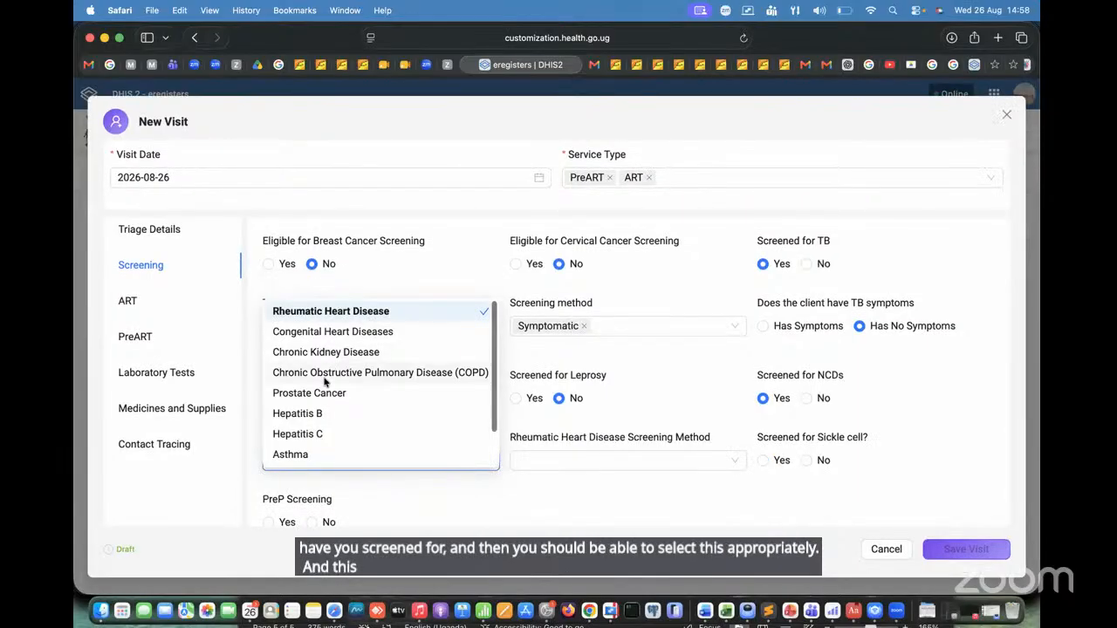
left_click(526, 433)
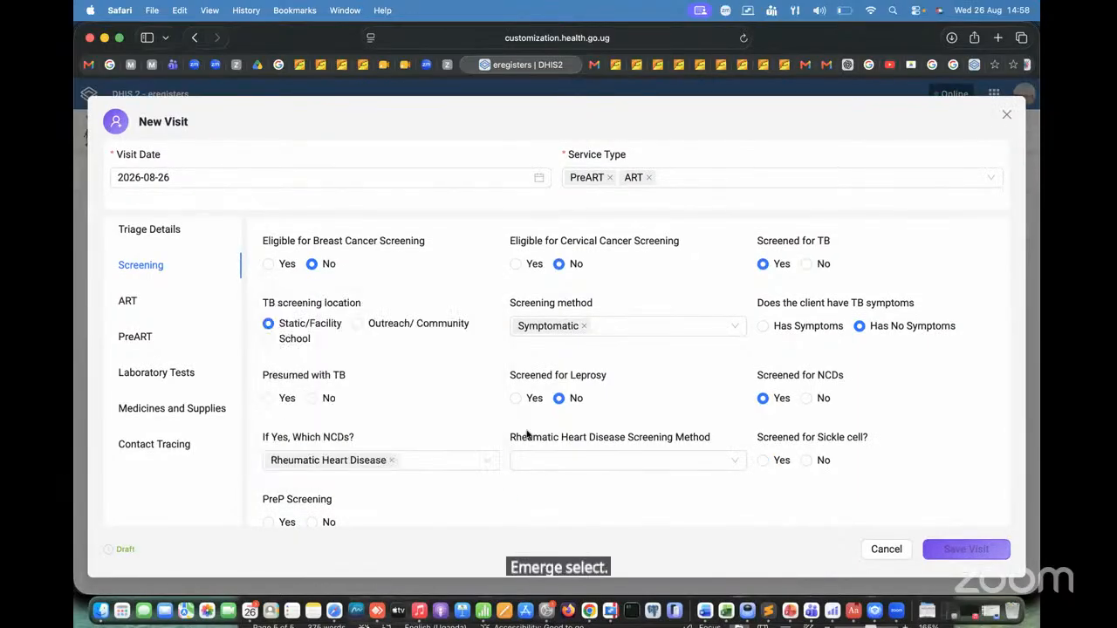
scroll(623, 452, "down", 1)
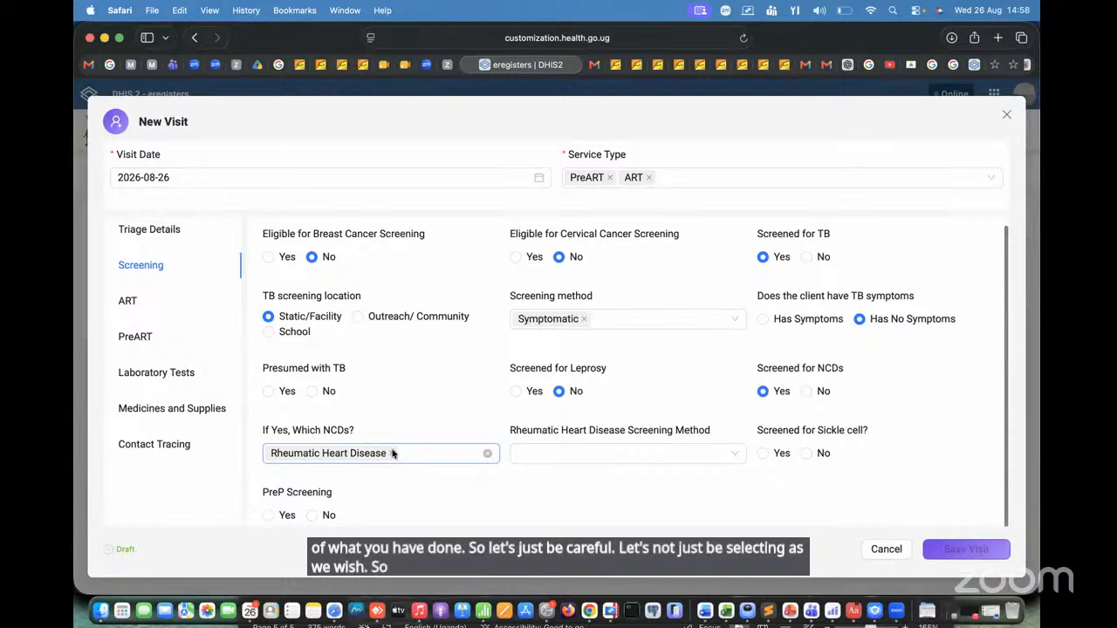
left_click(486, 453)
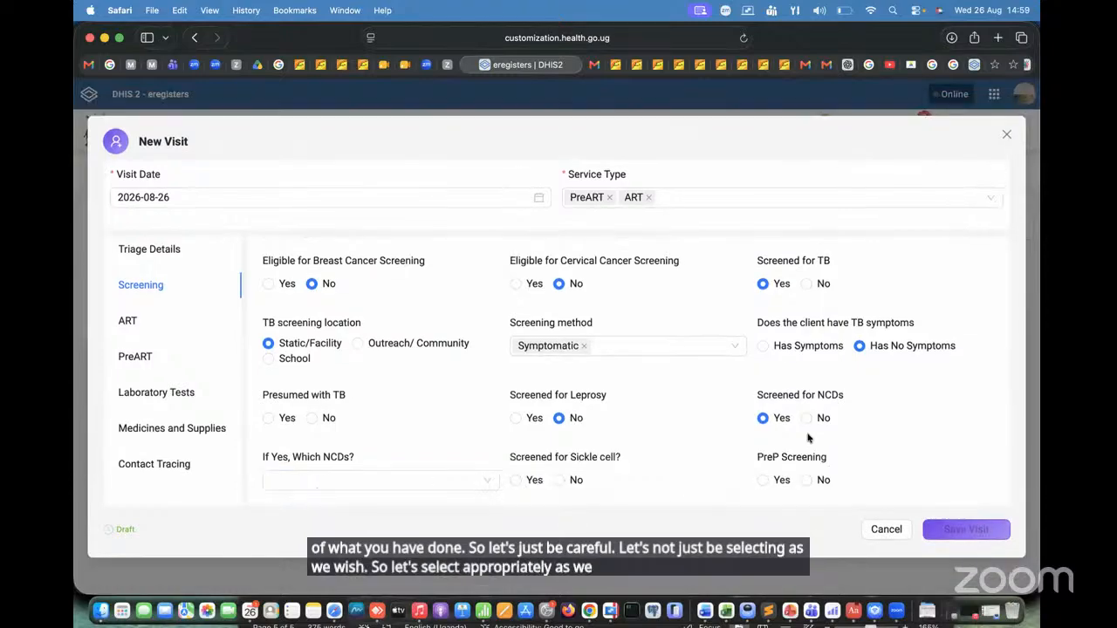
Step: Set NCD, sickle cell and PreP screening to No, giving Inadequate Facility Staff as the reason for not screening for sickle cell
left_click(807, 418)
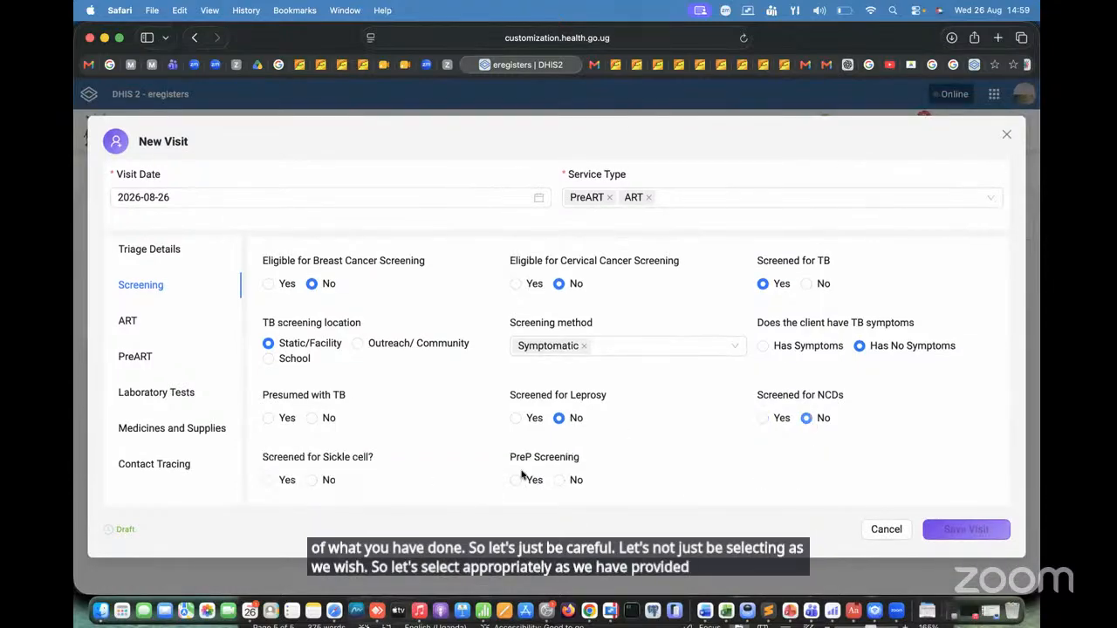
left_click(313, 480)
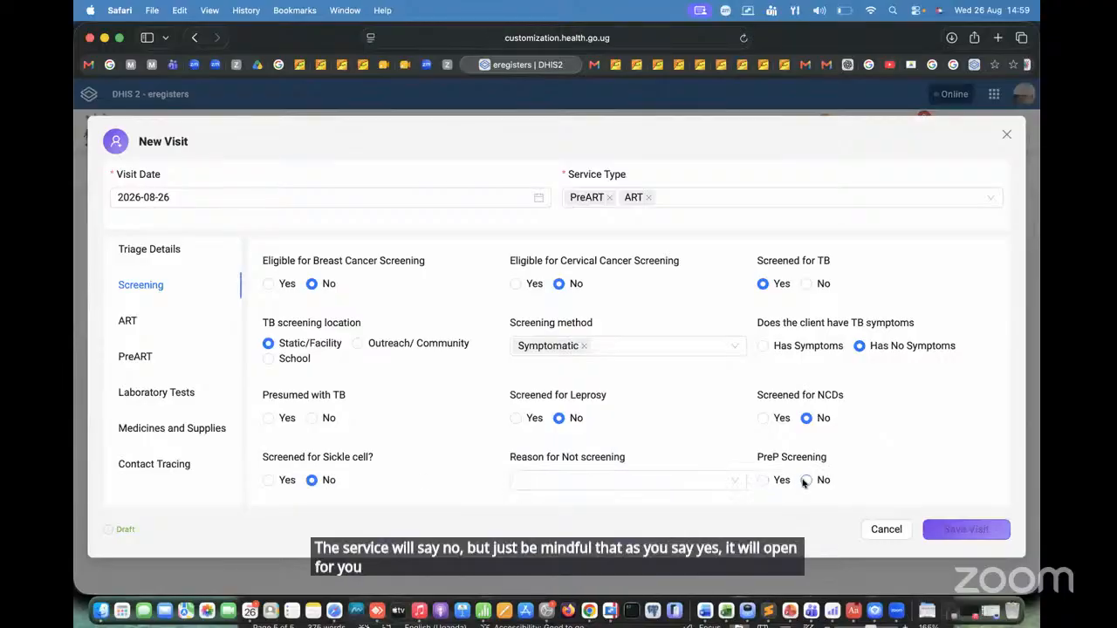
left_click(683, 478)
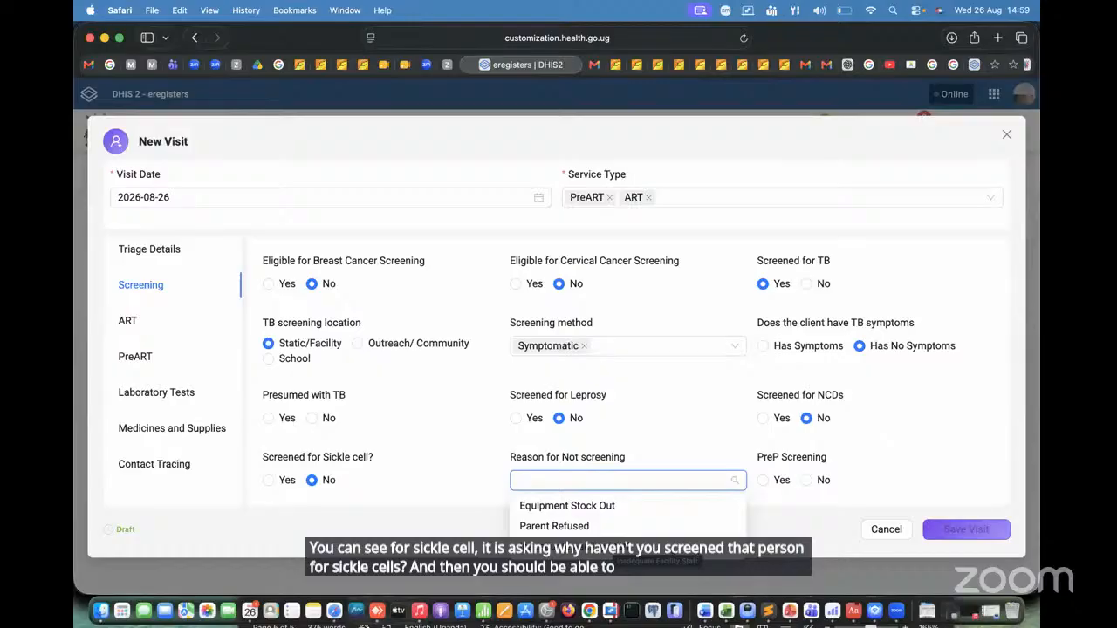
left_click(610, 546)
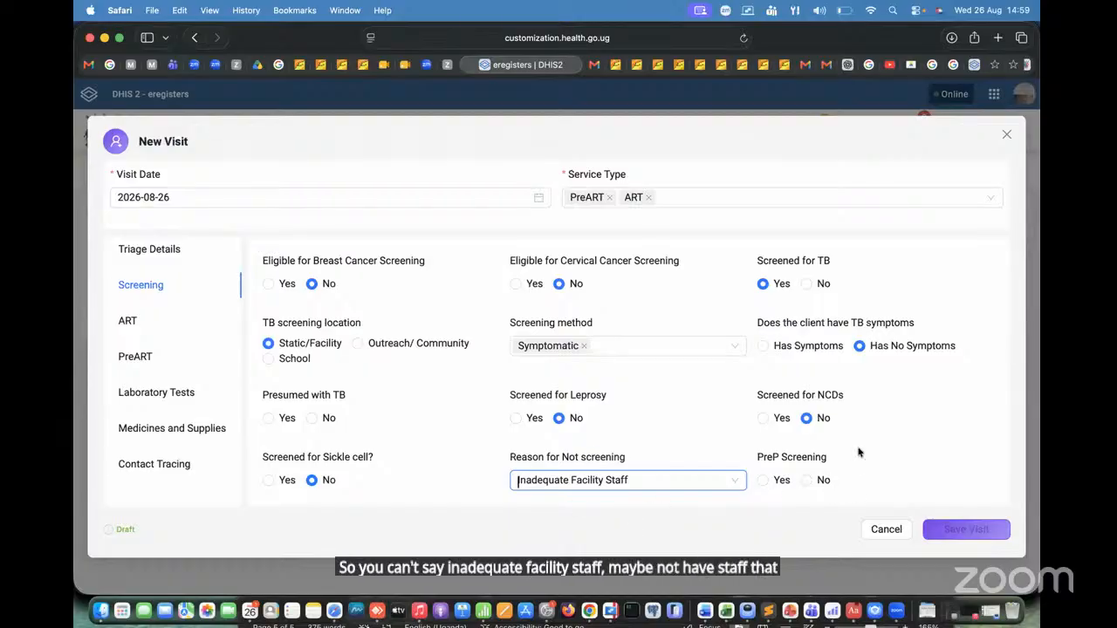
left_click(807, 481)
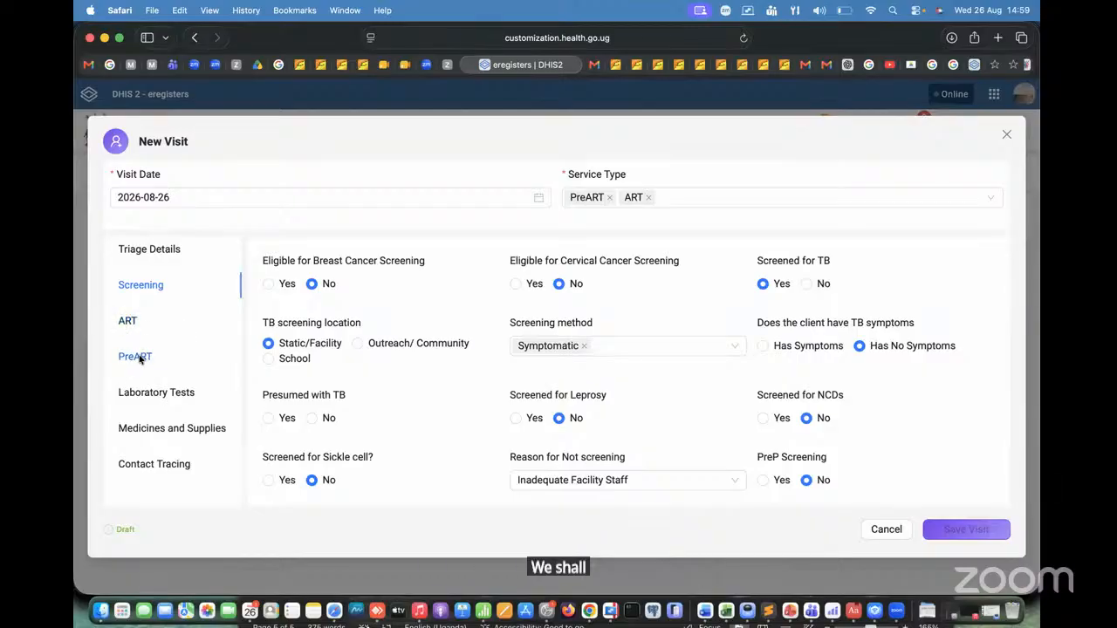
Step: In the visit's PreART section, record a New visit type, Transfer In as No and the enrollment date 2026-08-26
left_click(138, 357)
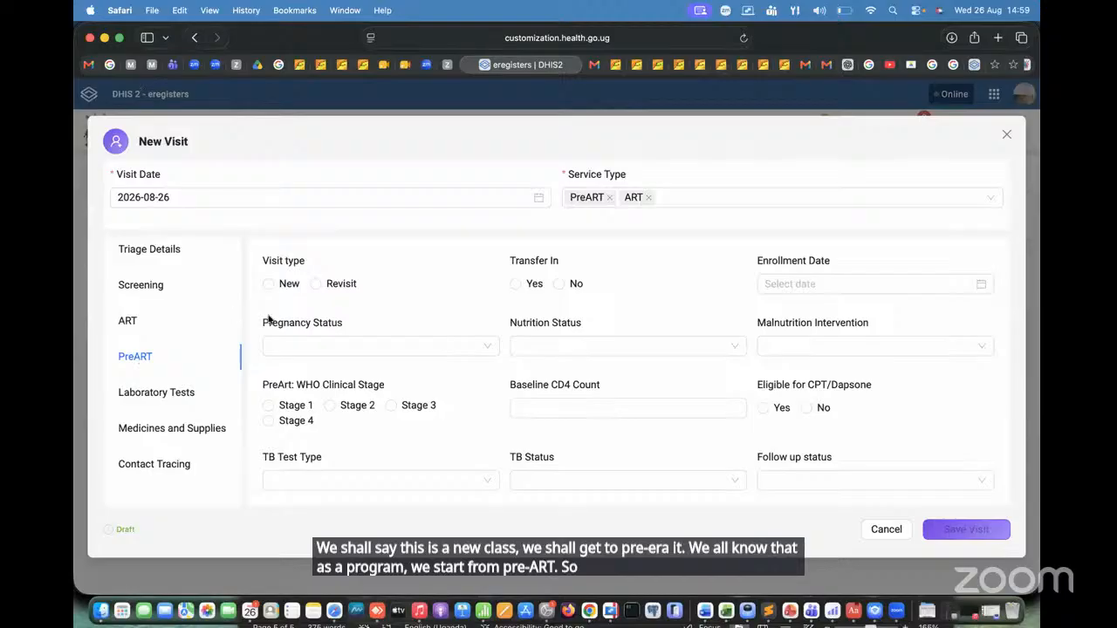
left_click(269, 283)
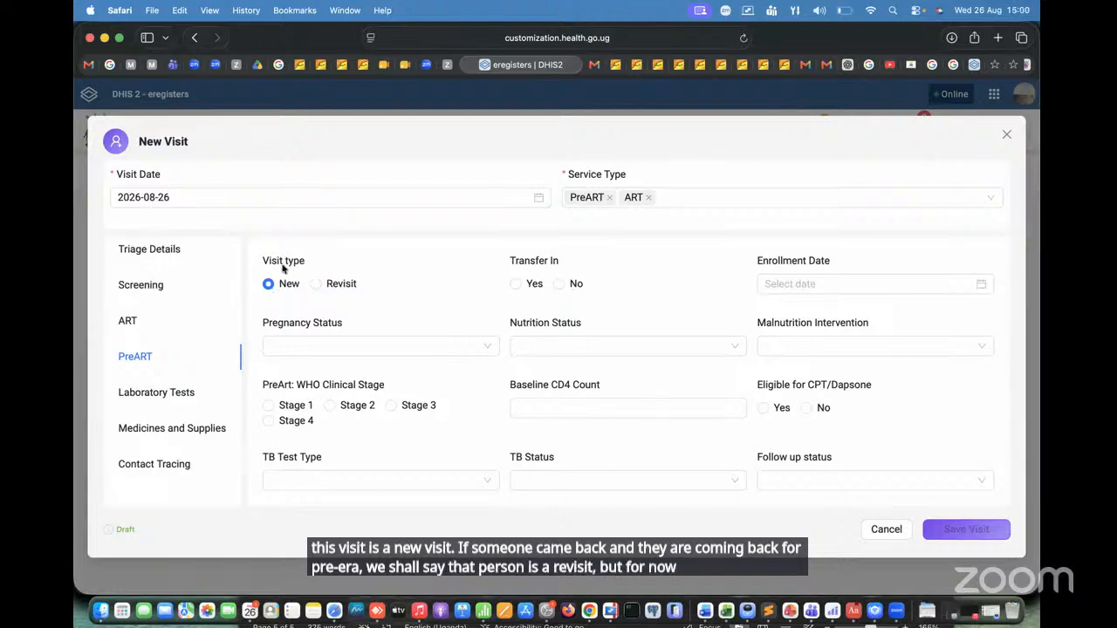
left_click(559, 283)
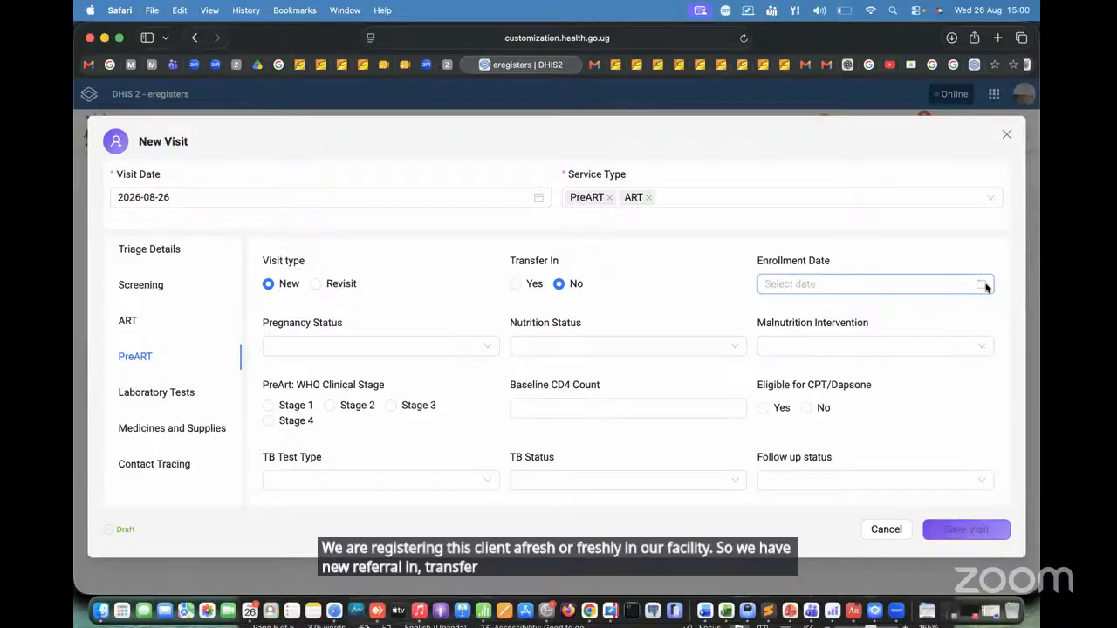
left_click(985, 286)
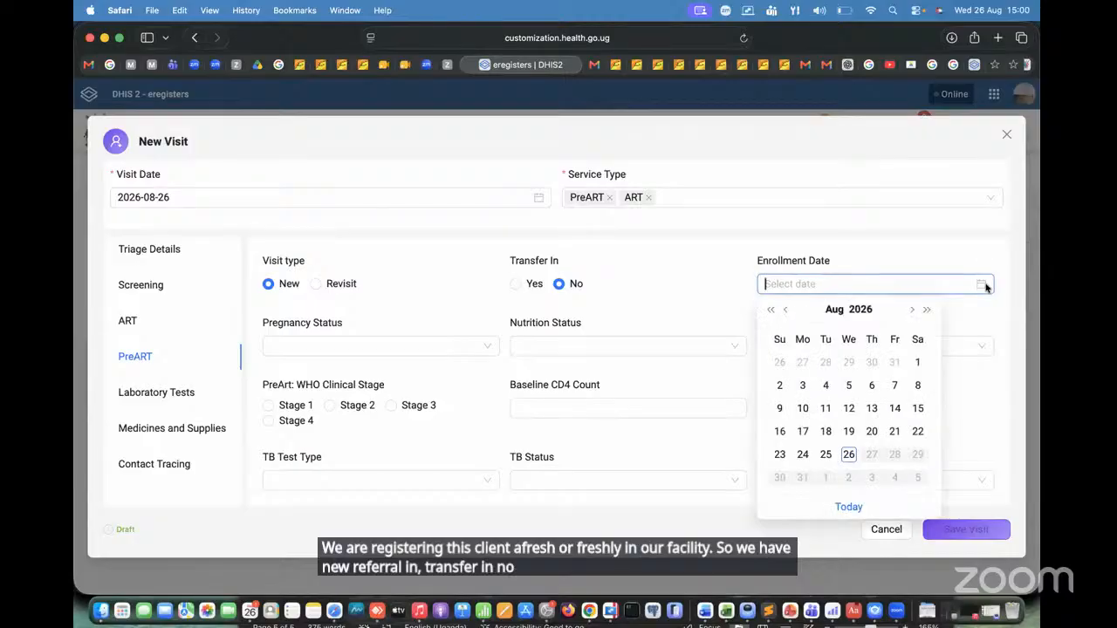
left_click(849, 455)
Step: Set pregnancy status to Not Pregnant or No Breast Feeding, nutrition status to NAM and malnutrition intervention to Nutrition counselling
left_click(341, 345)
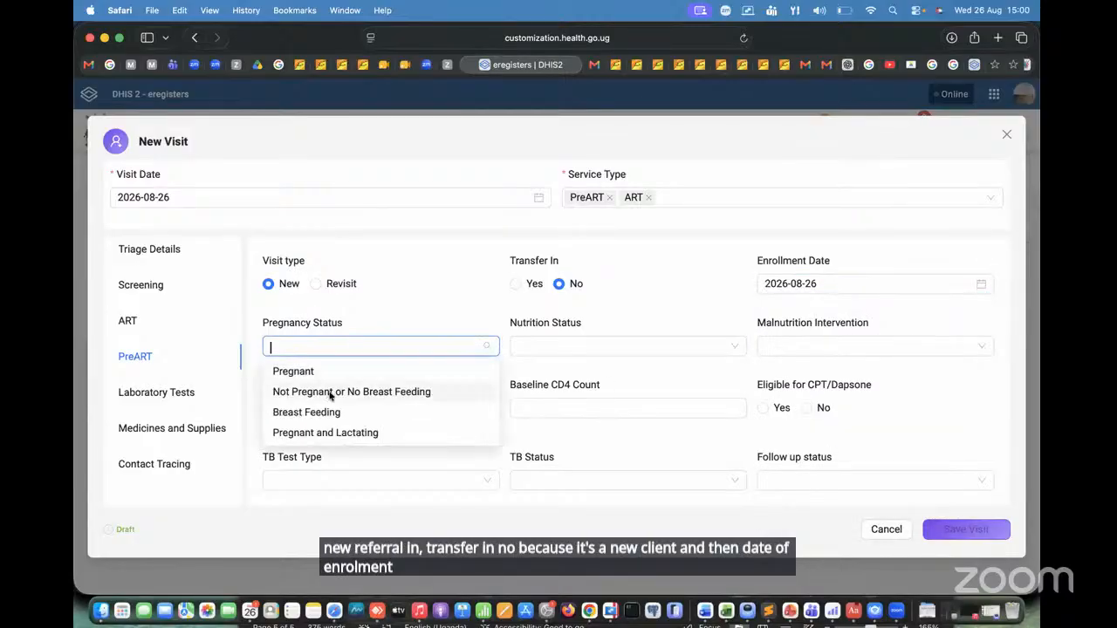
left_click(341, 390)
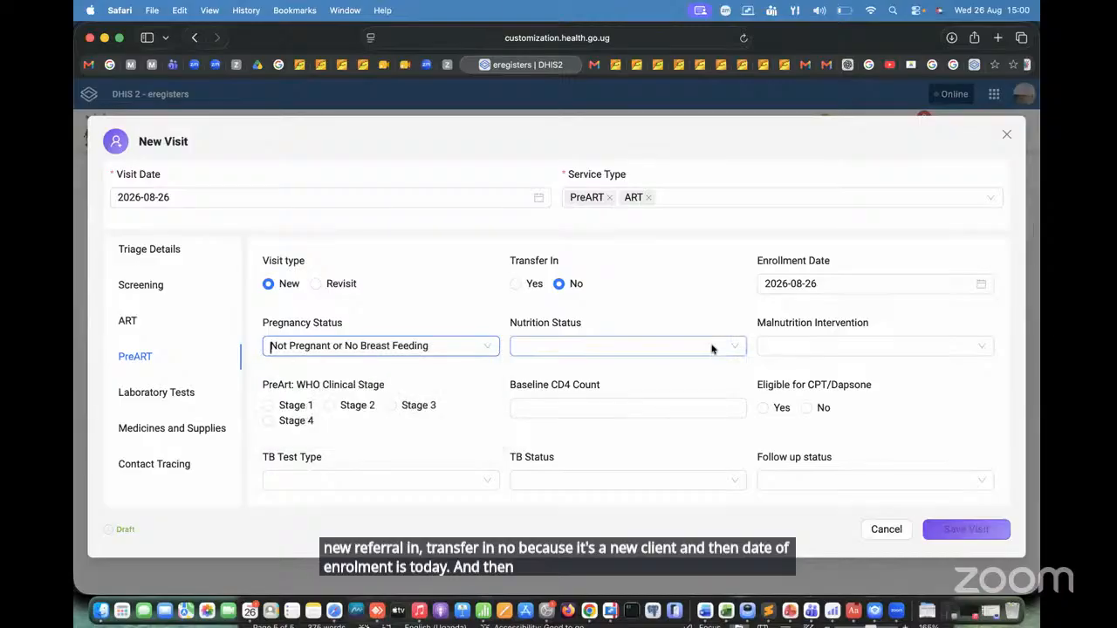
left_click(711, 348)
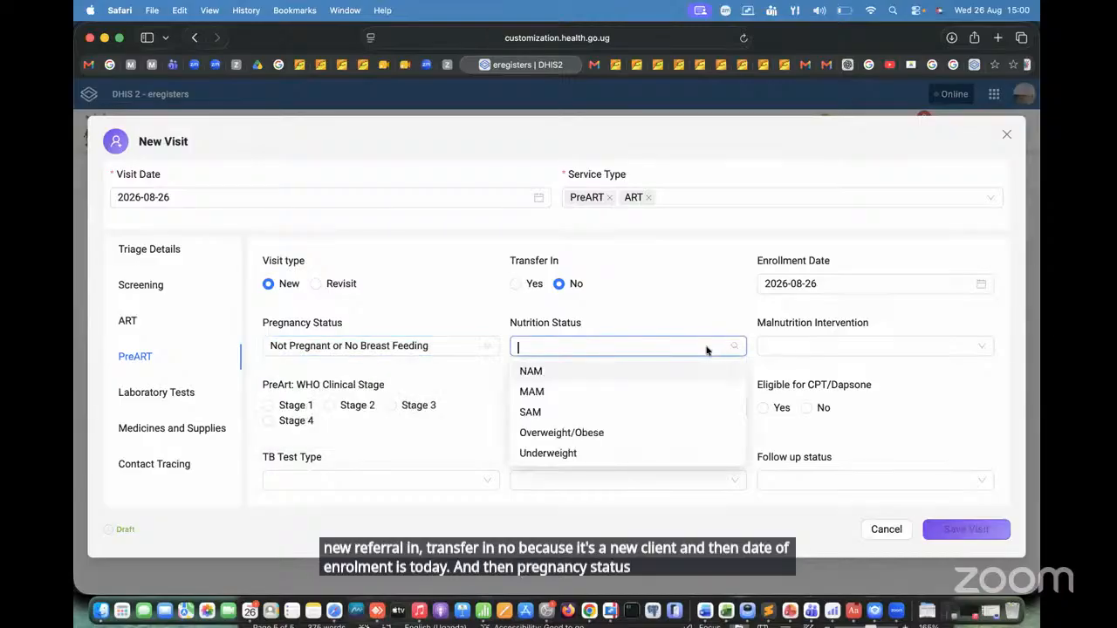
left_click(560, 373)
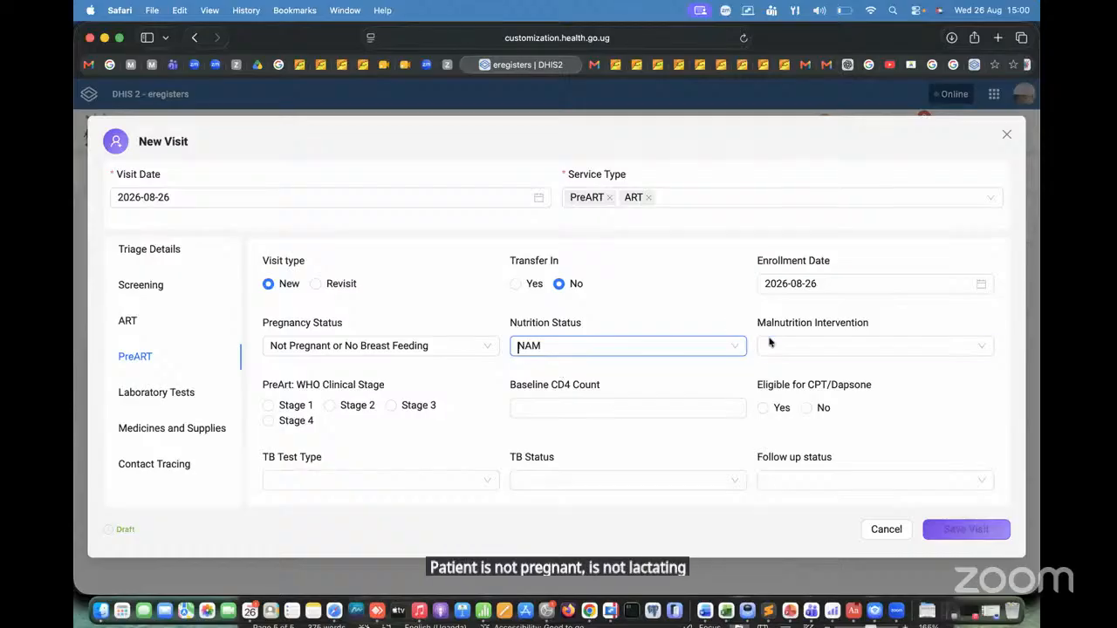
left_click(868, 347)
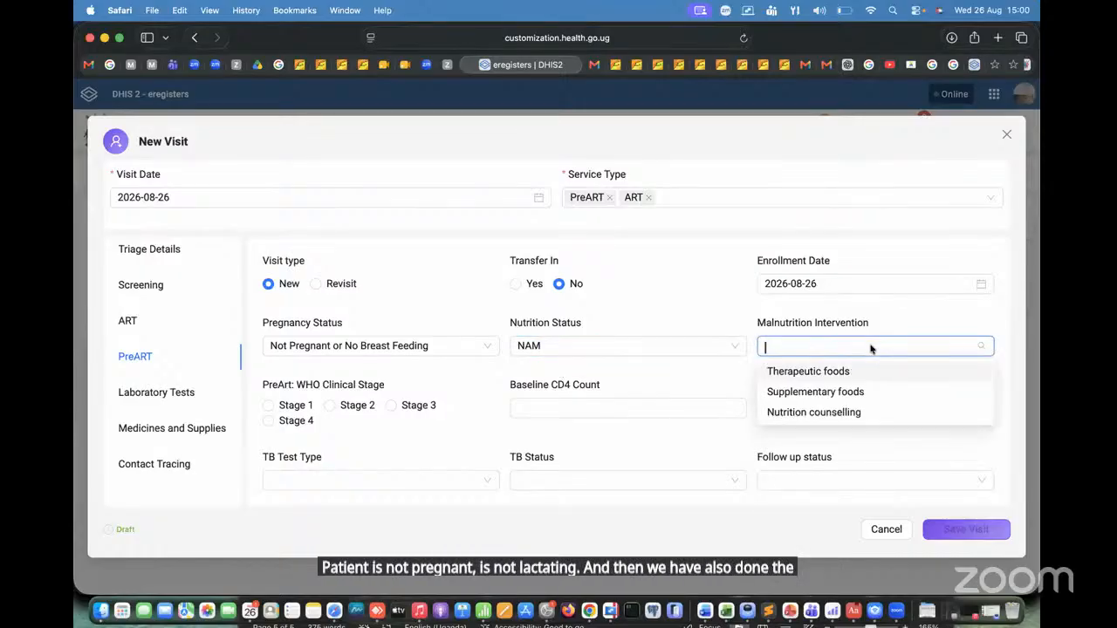
left_click(898, 413)
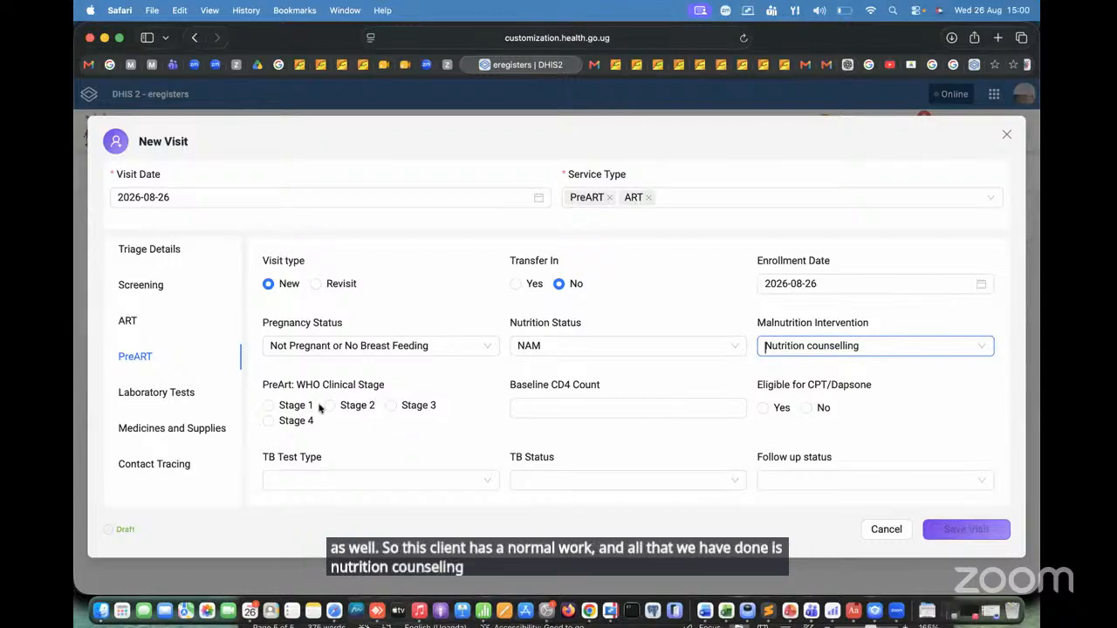
Step: Record the PreART WHO clinical stage as Stage 1 and the baseline CD4 count as 300
left_click(269, 405)
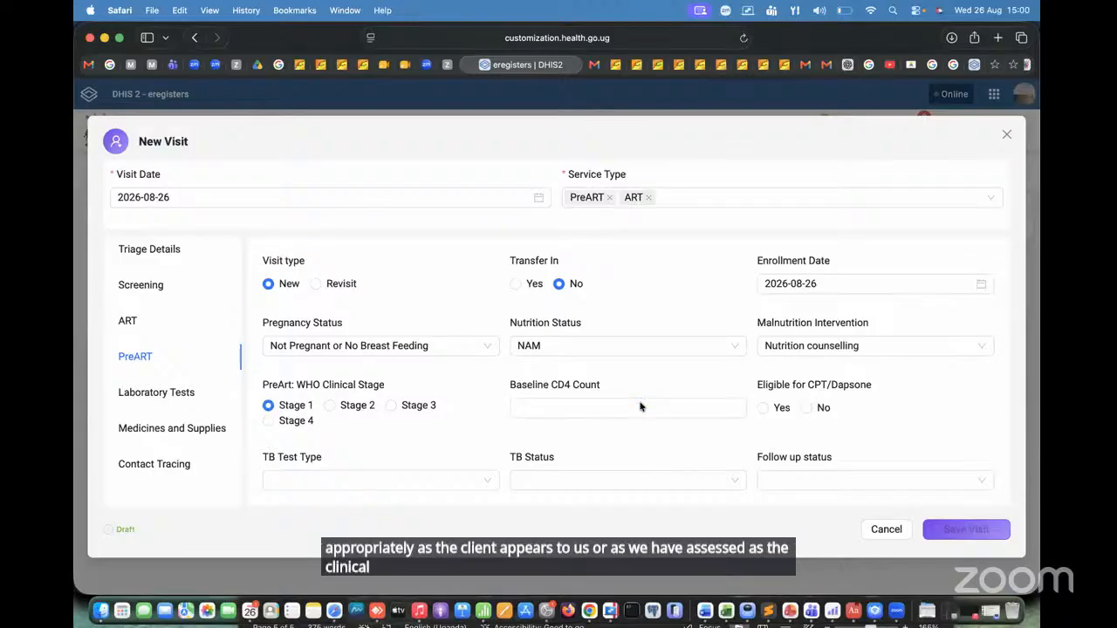
left_click(639, 406)
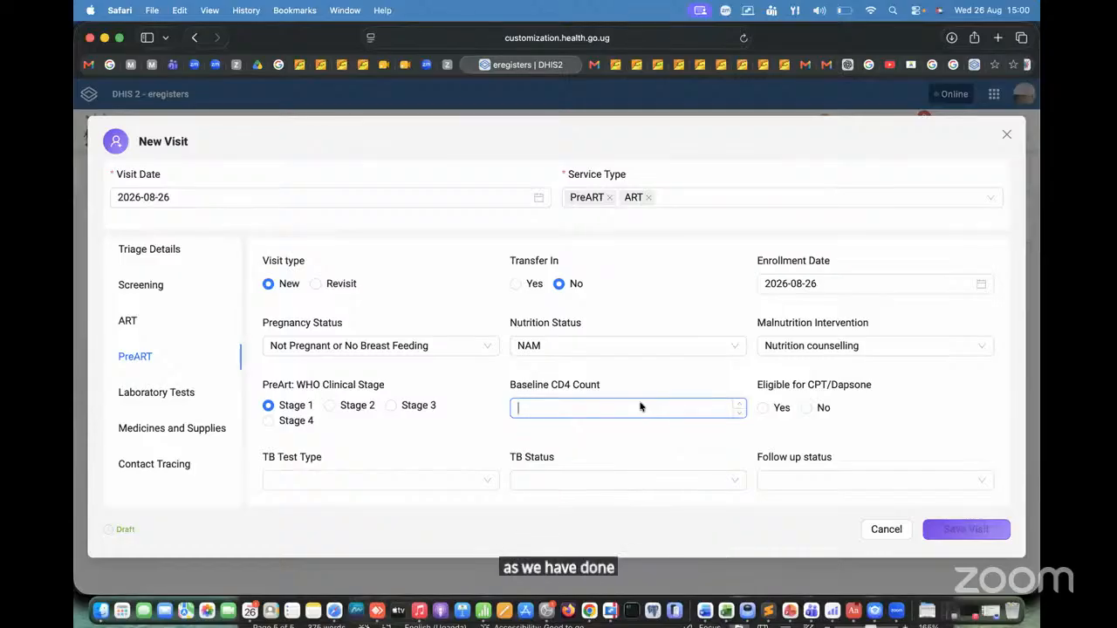
type("300")
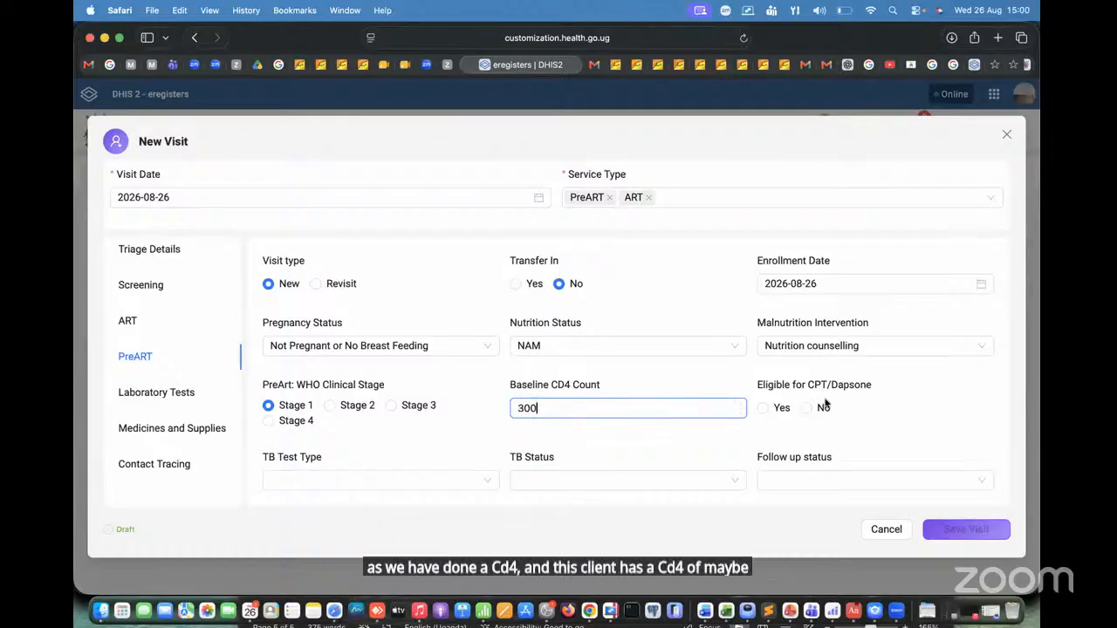
Step: Mark the client eligible for CPT/Dapsone with start date 2026-08-26, and set Received CPT/Dapsone to Yes
left_click(765, 408)
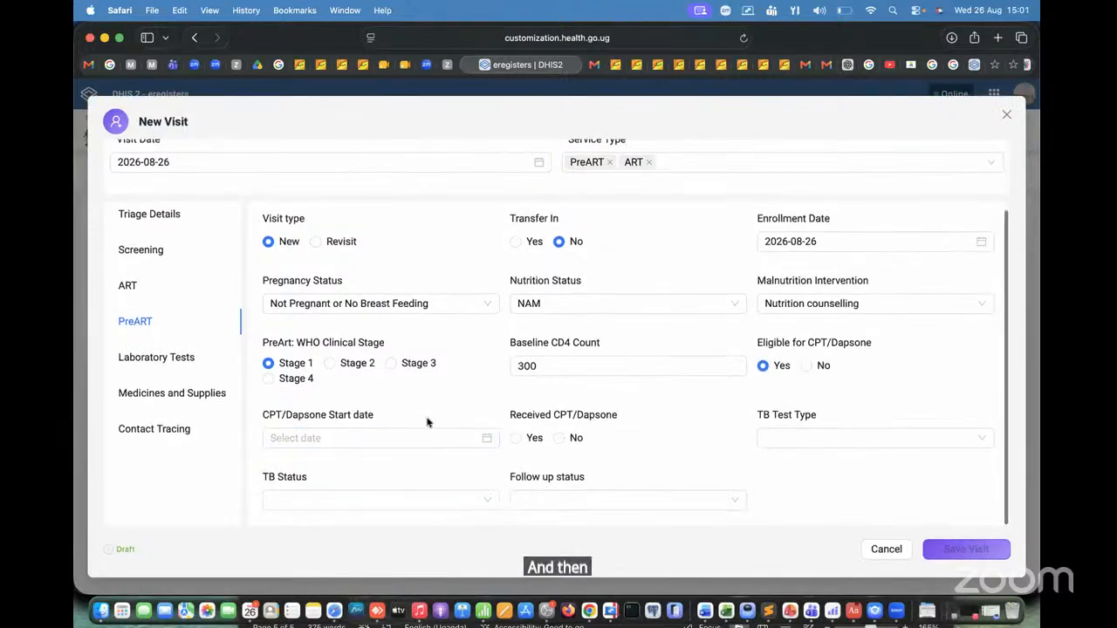
left_click(344, 439)
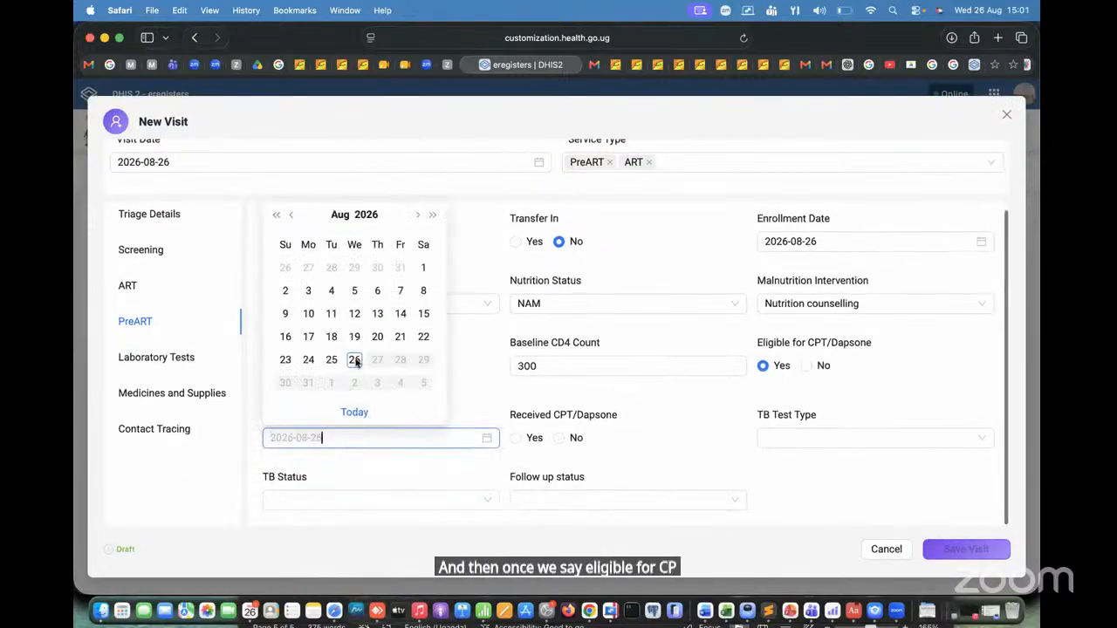
left_click(354, 359)
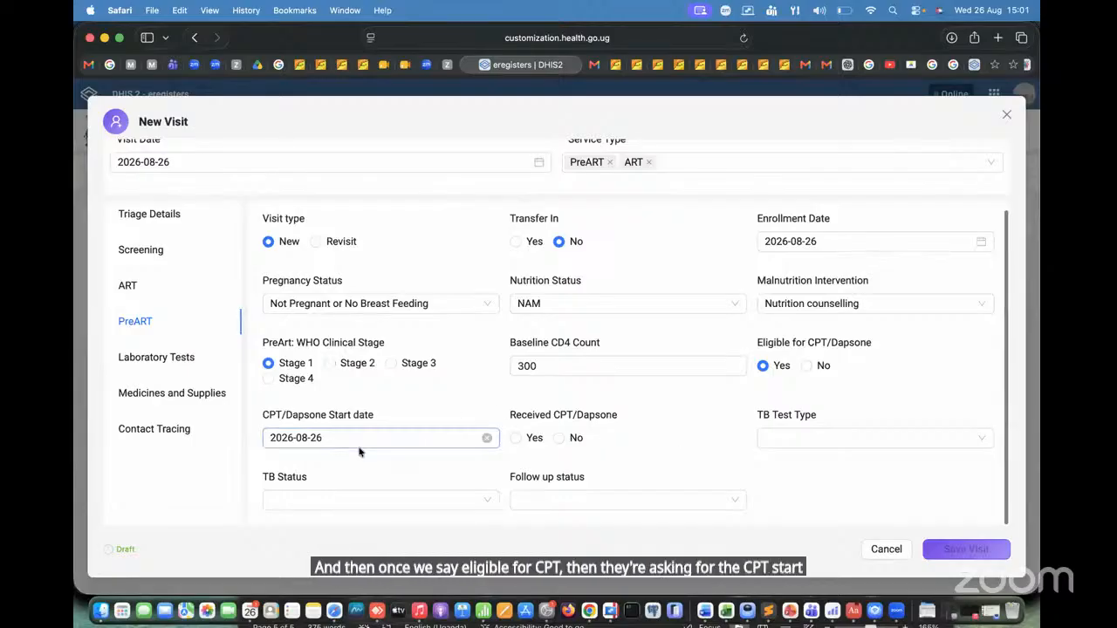
left_click(514, 438)
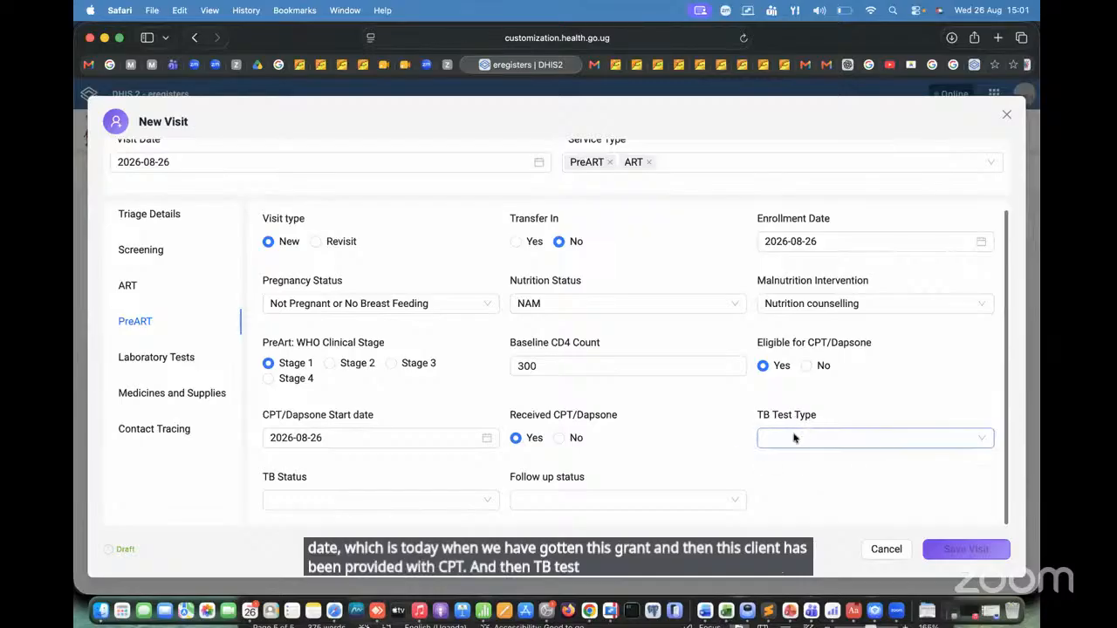
Step: Check the TB test types without choosing one, and set TB Status to "1: No signs = no signs or symptoms of TB"
left_click(794, 438)
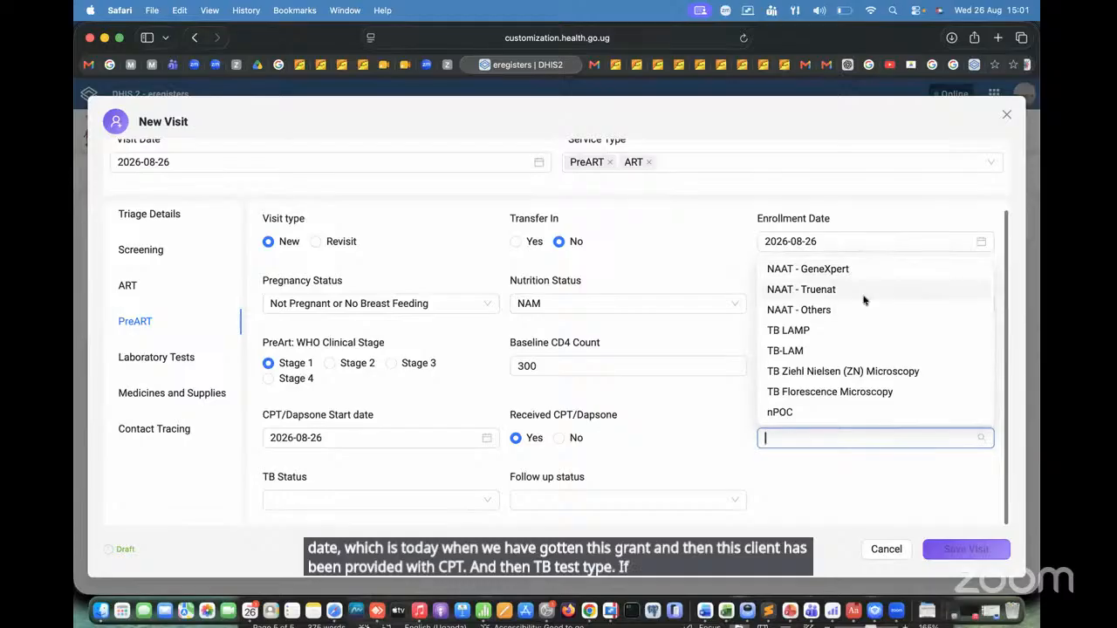
left_click(831, 498)
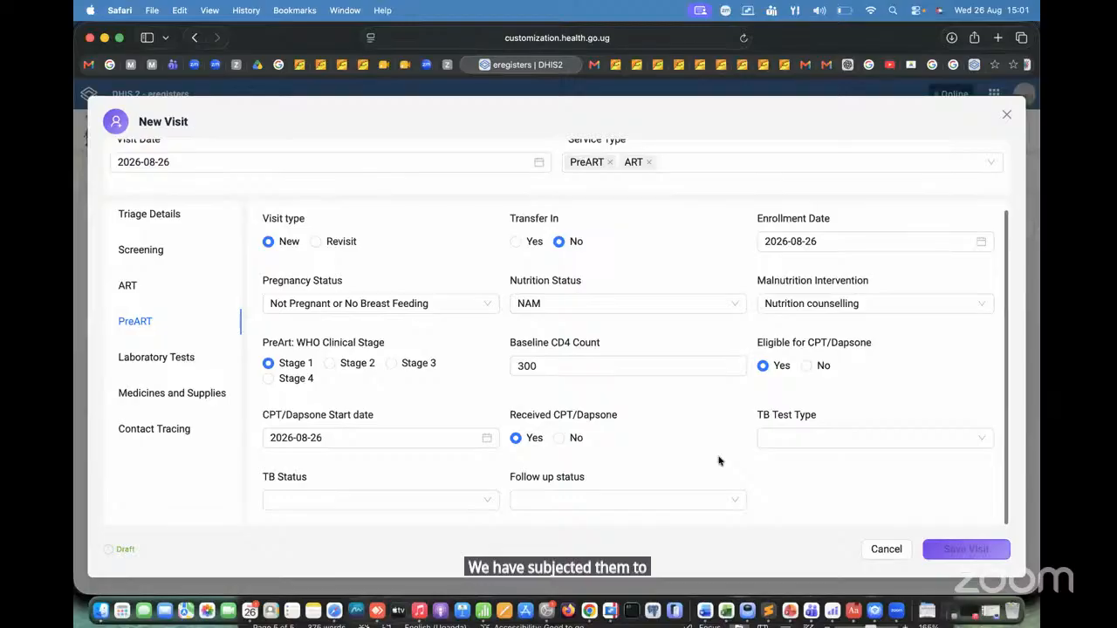
left_click(343, 500)
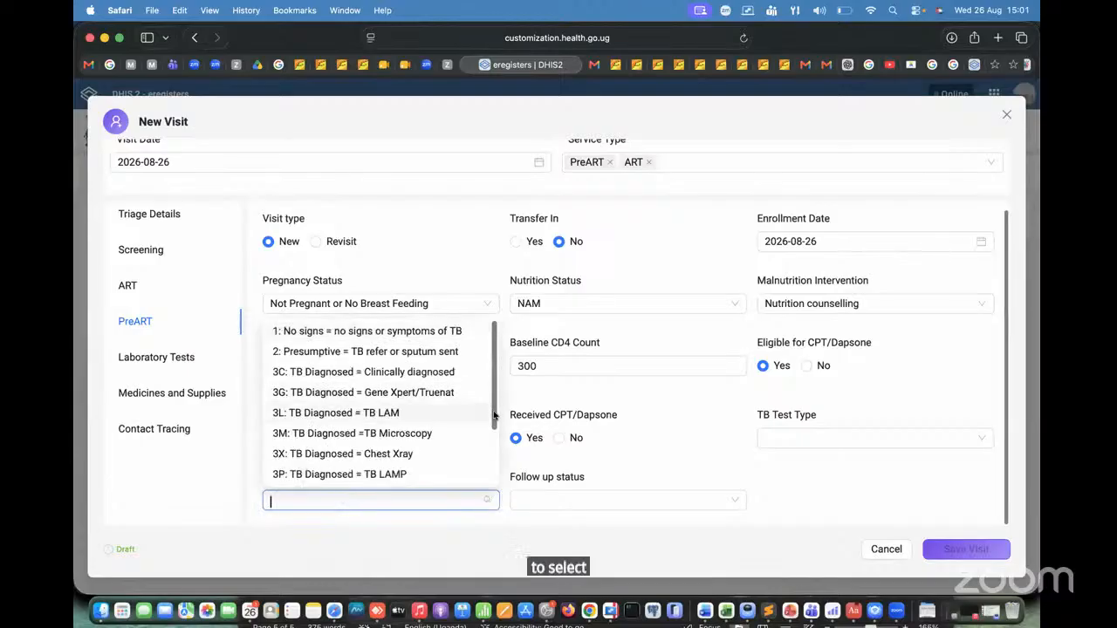
scroll(494, 415, "down", 3)
scroll(493, 392, "up", 3)
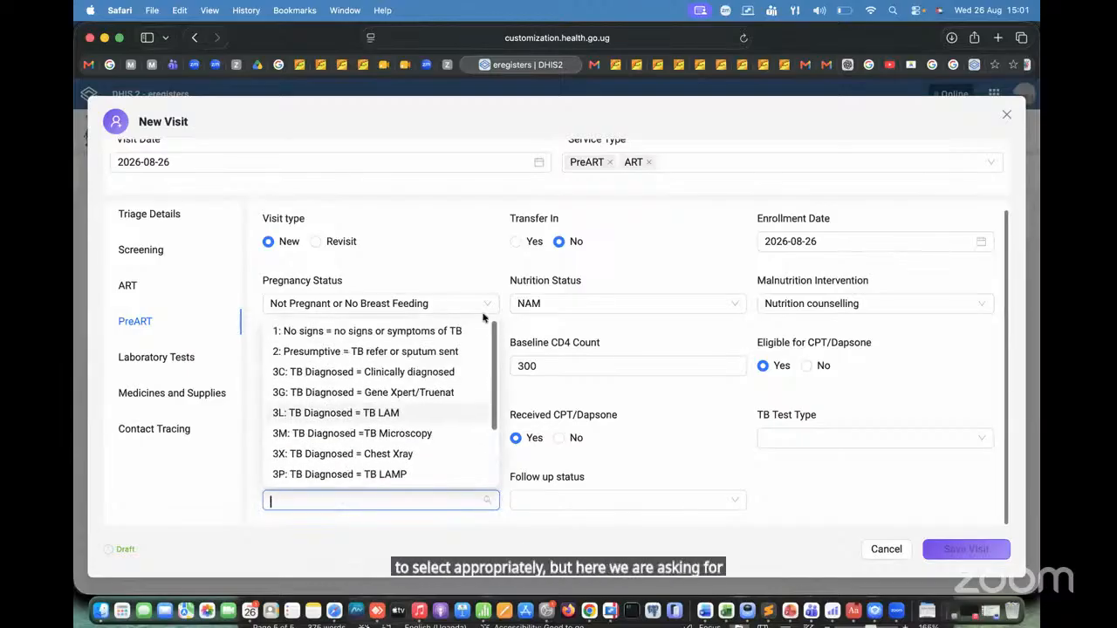
left_click(343, 332)
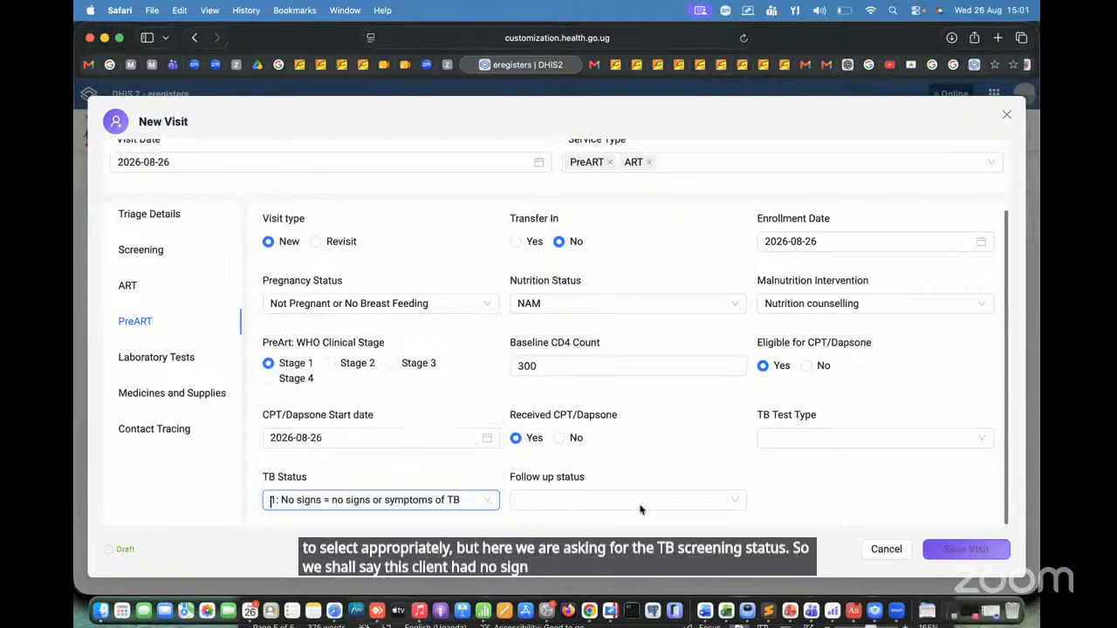
Step: Set the PreART follow up status to Moved to ART
left_click(593, 499)
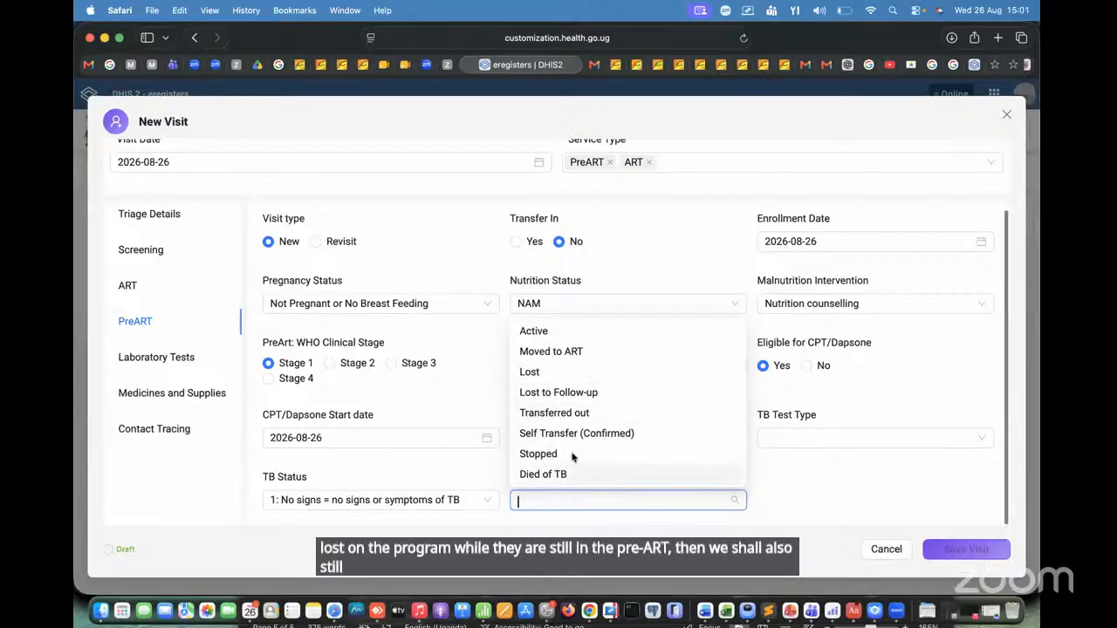
left_click(554, 332)
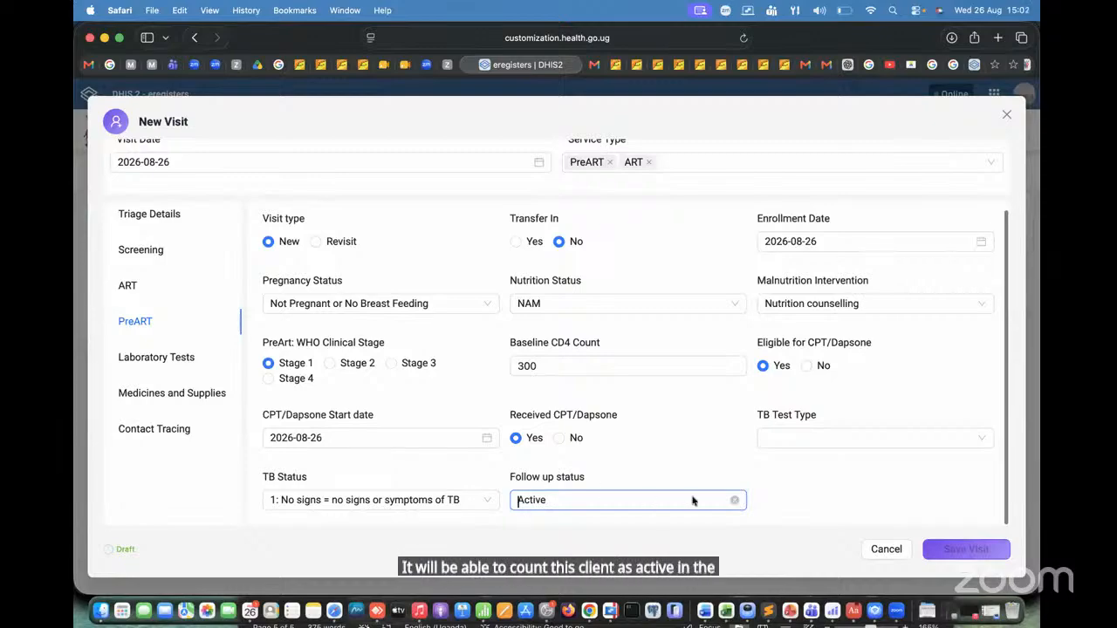
left_click(731, 499)
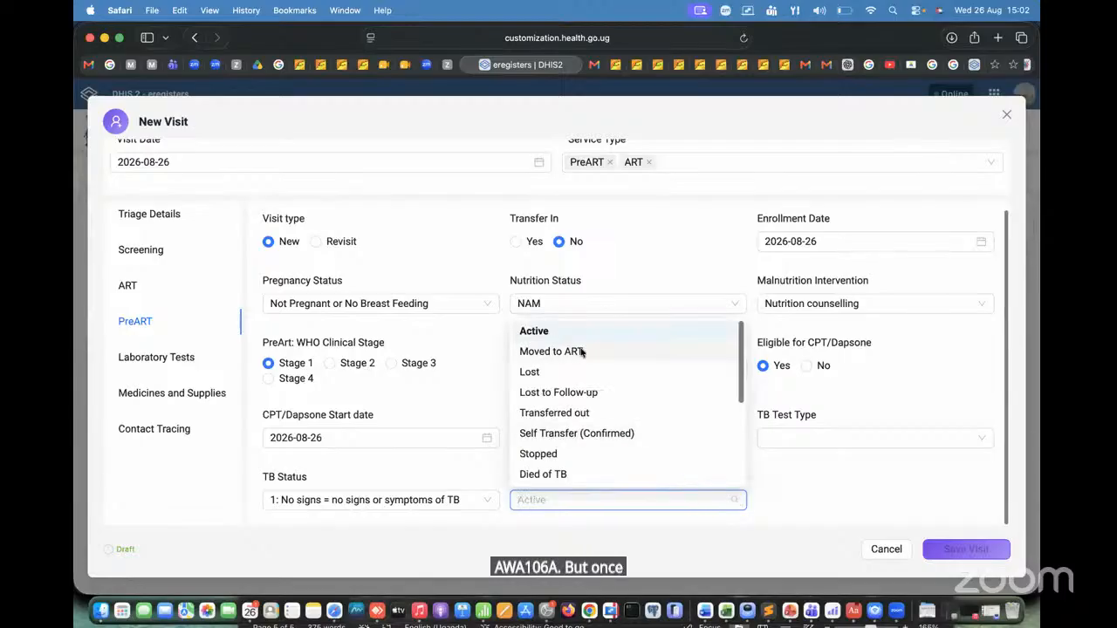
left_click(575, 352)
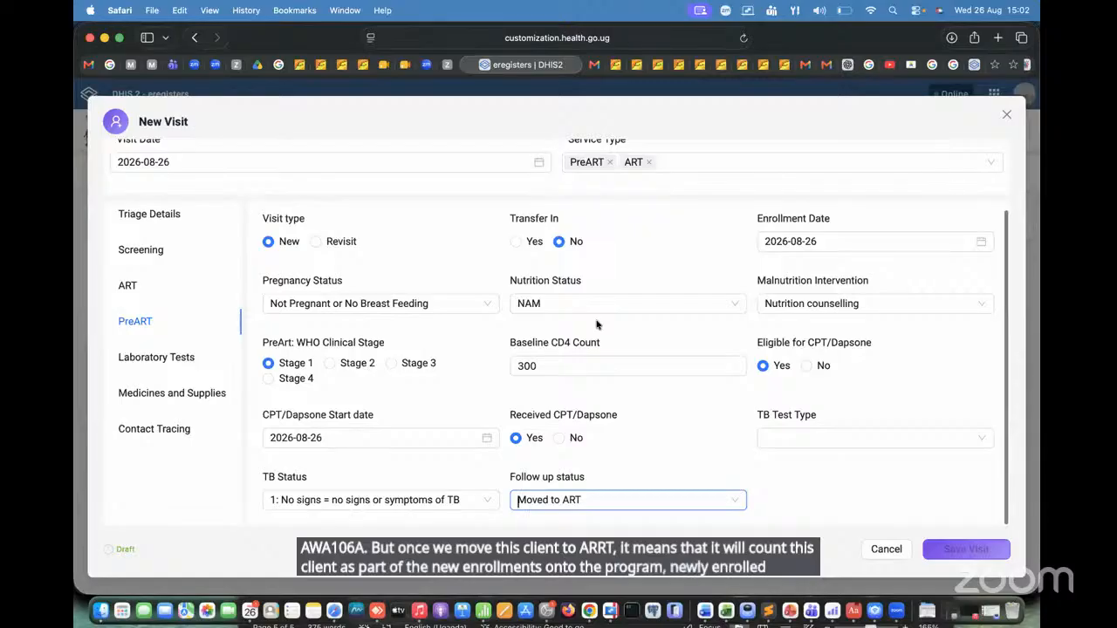
Step: In the ART section, set Transfer In to No and Visit type to New, and enter the client's ART number
left_click(131, 287)
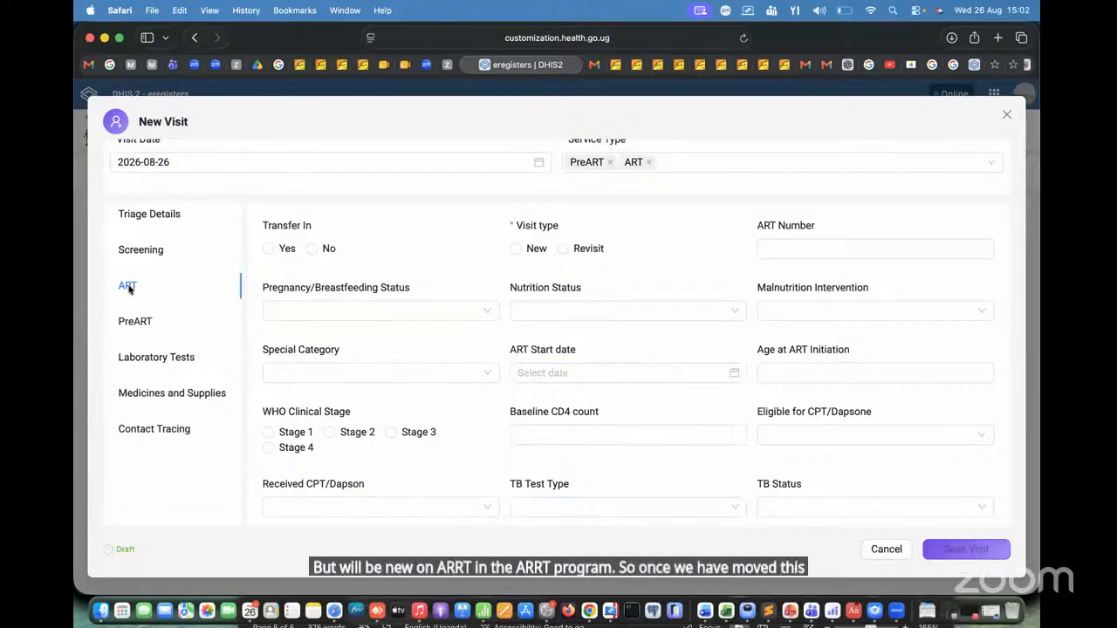
left_click(312, 248)
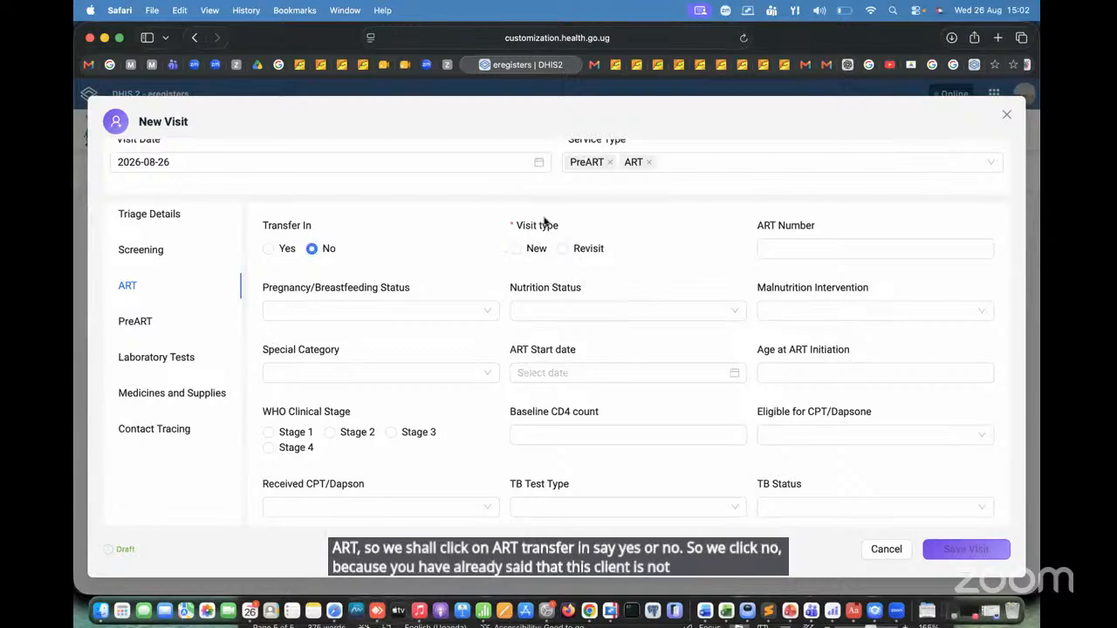
left_click(516, 249)
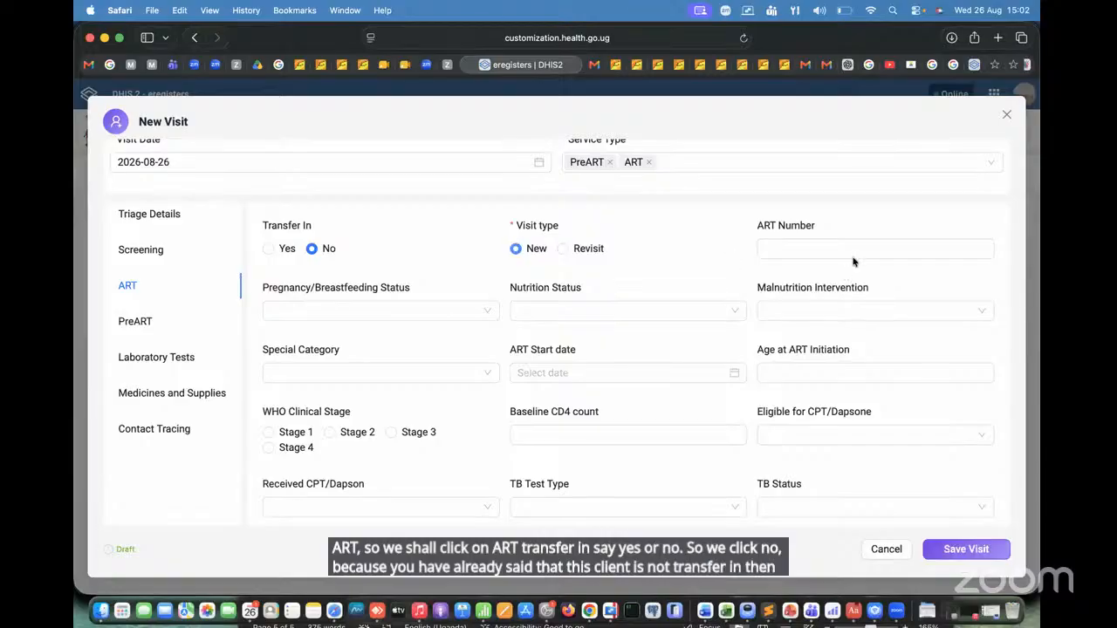
left_click(858, 253)
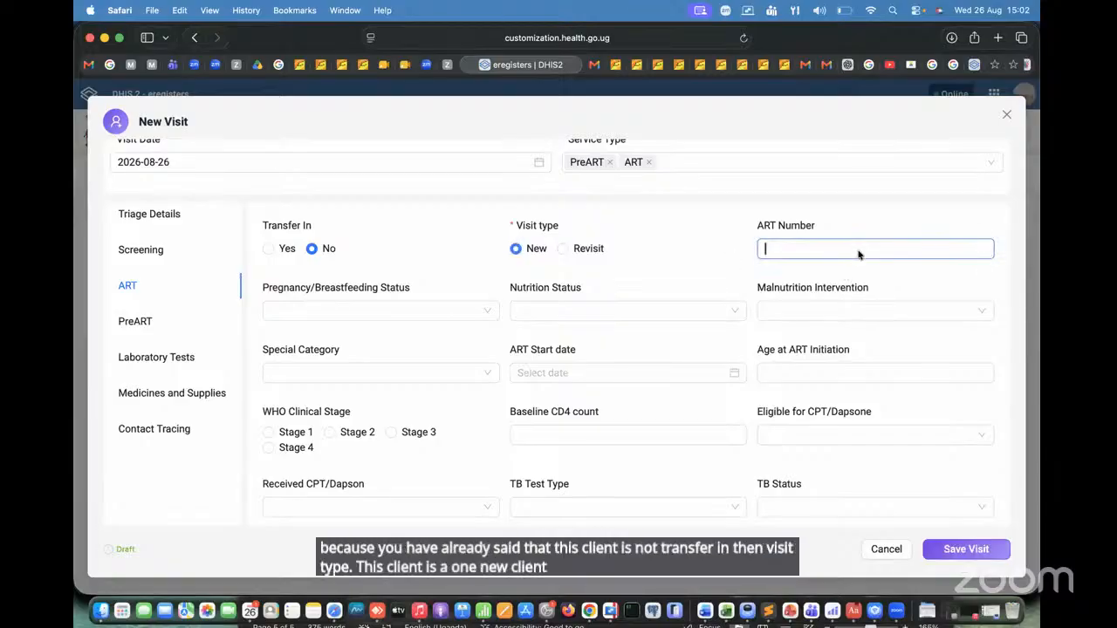
type("456")
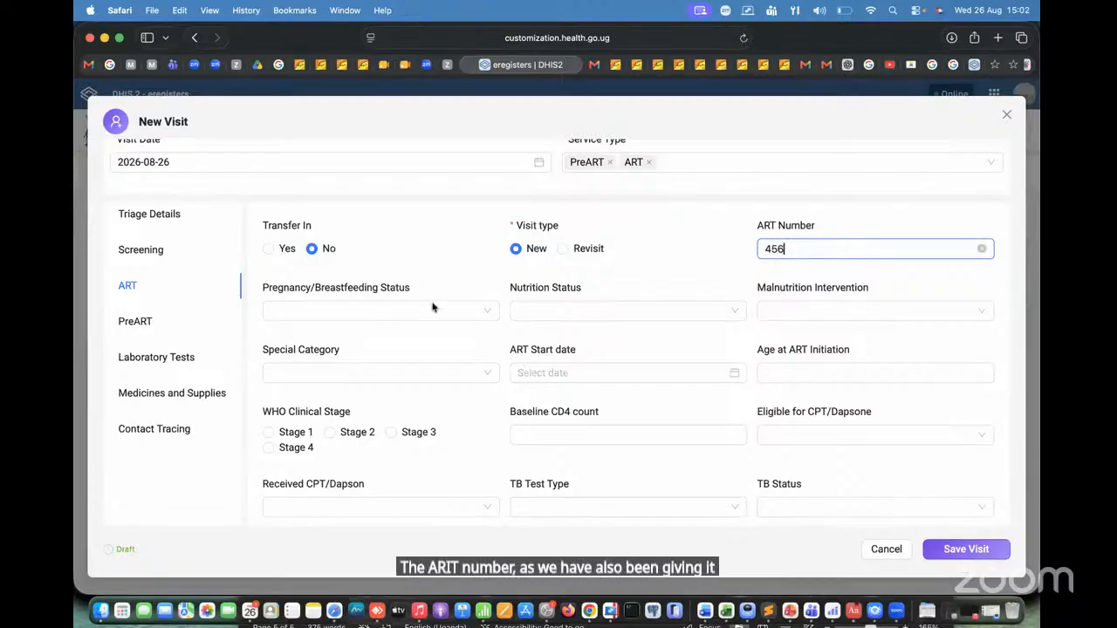
Step: Set ART pregnancy/breastfeeding status to Not Pregnant or No Breast Feeding, nutrition status to NAM and malnutrition intervention to Nutrition counselling
left_click(347, 314)
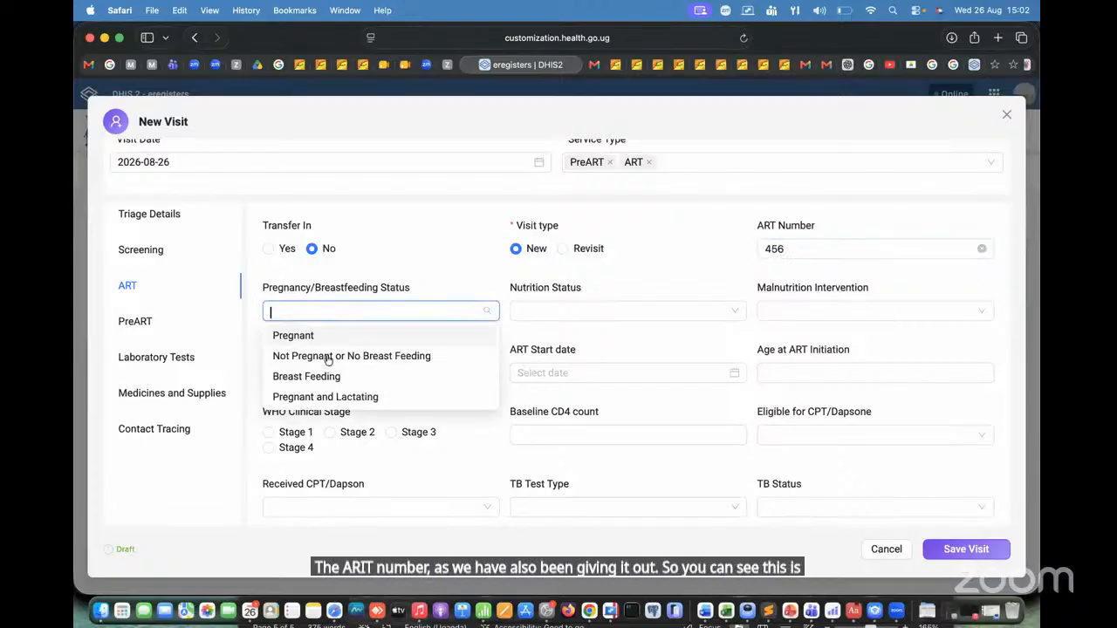
left_click(349, 355)
left_click(621, 311)
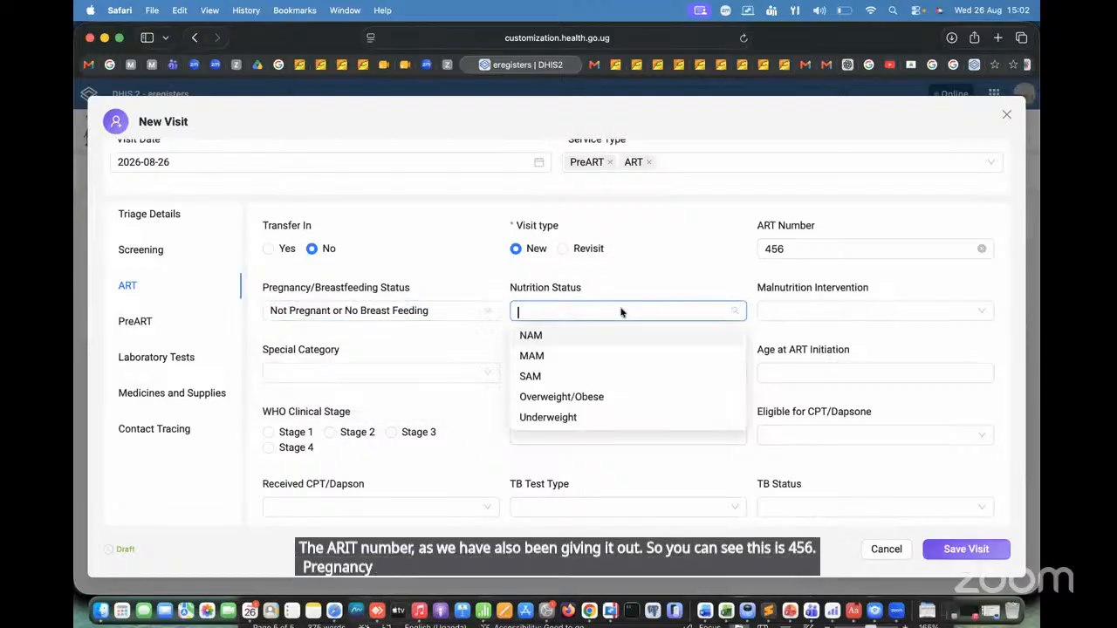
left_click(590, 337)
left_click(864, 316)
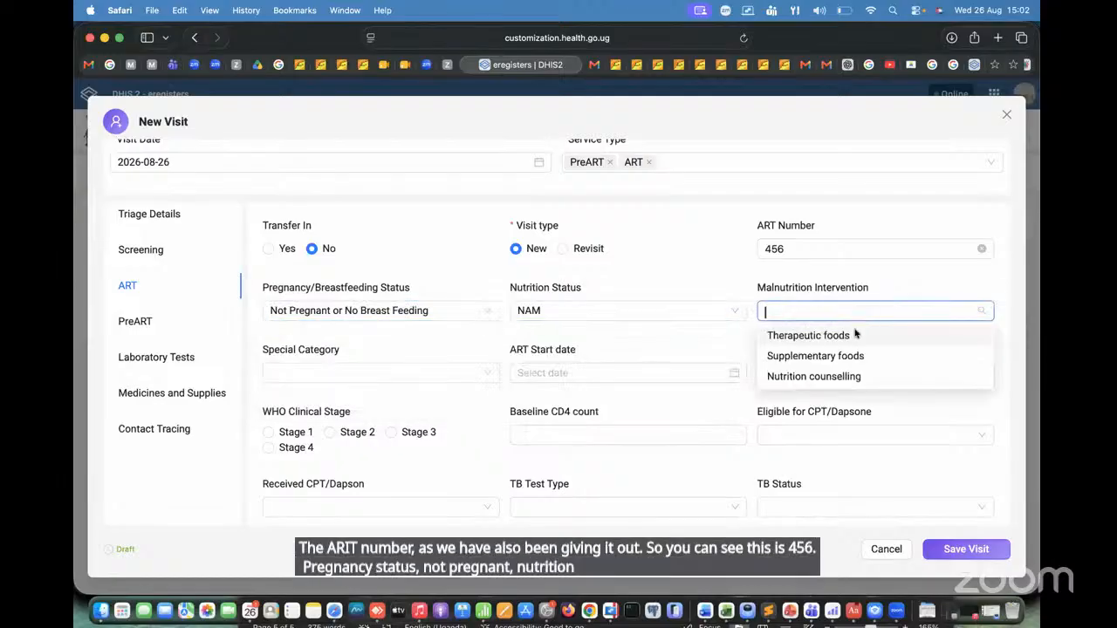
left_click(851, 376)
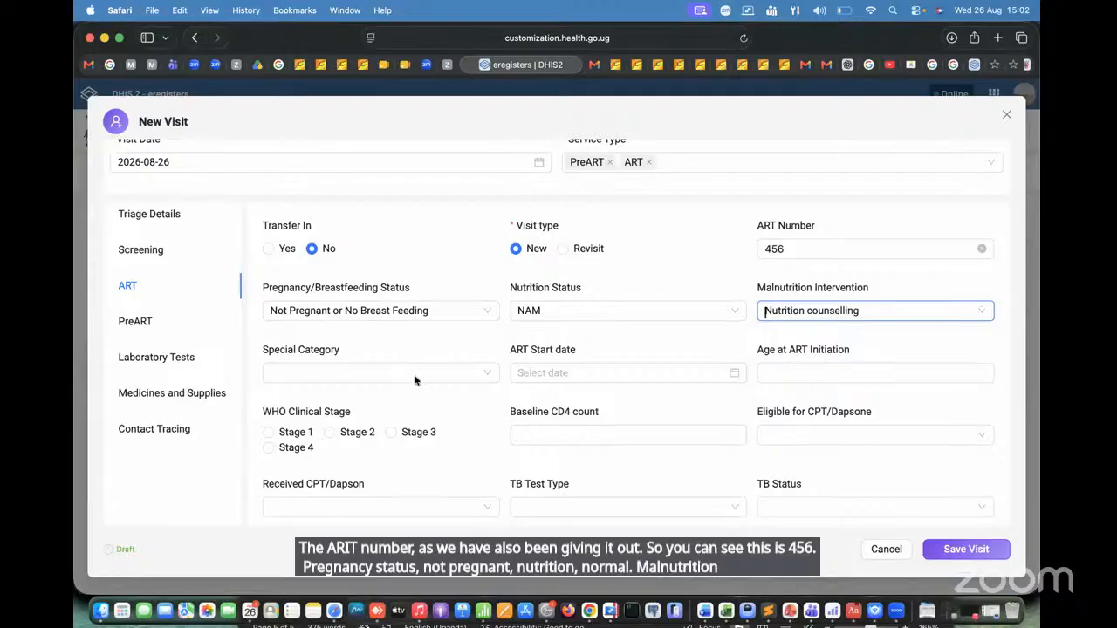
Step: Review the full list of Special Category options in the ART section without choosing one
left_click(371, 375)
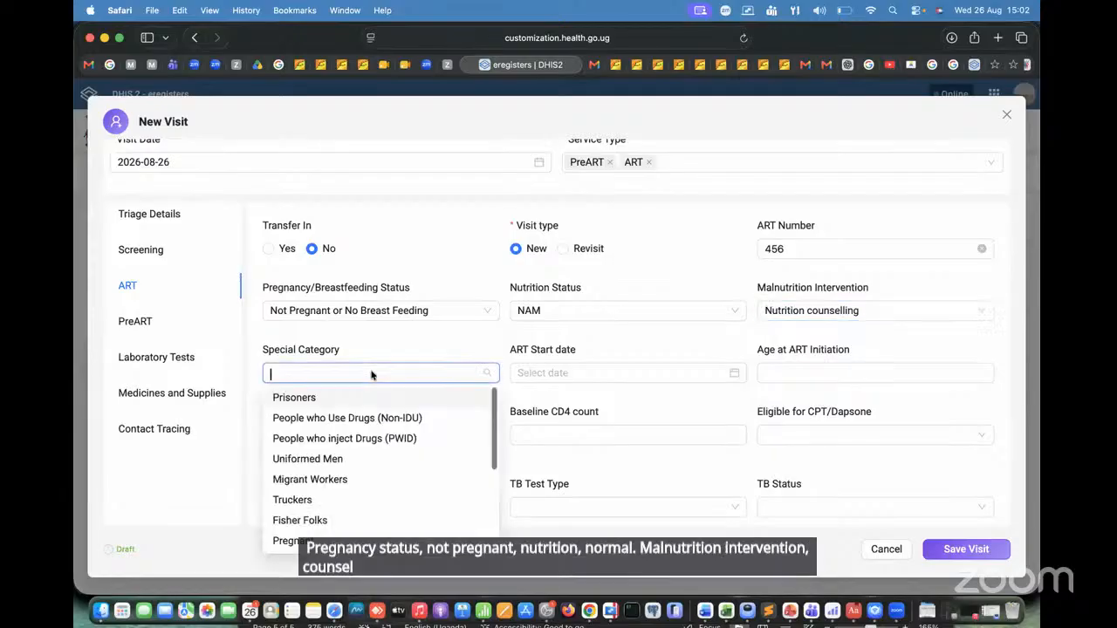
scroll(494, 432, "down", 5)
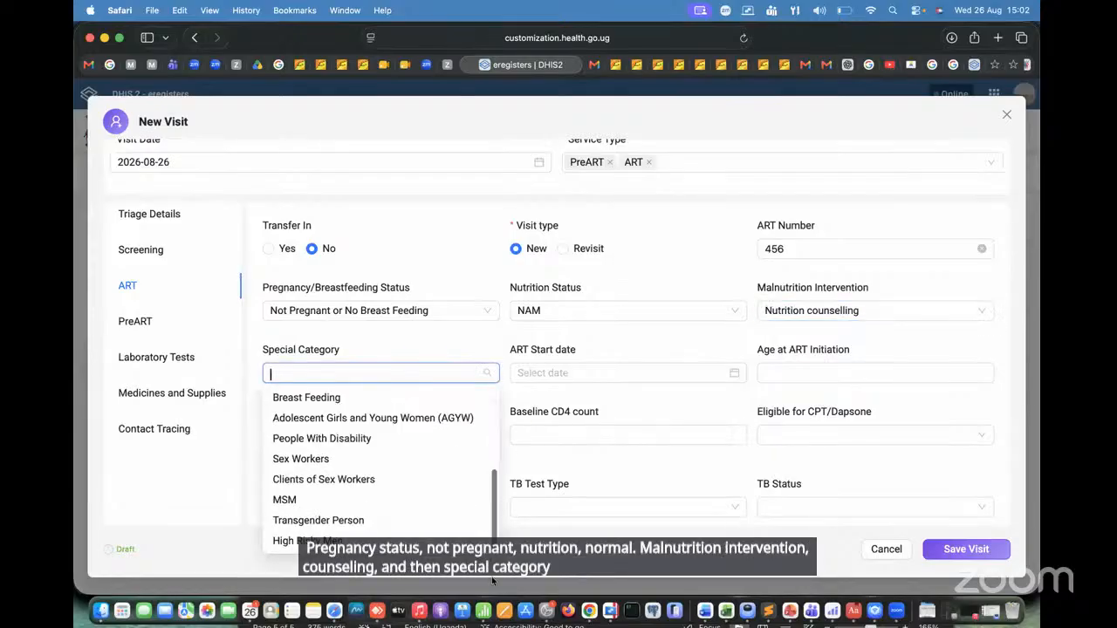
scroll(489, 419, "up", 5)
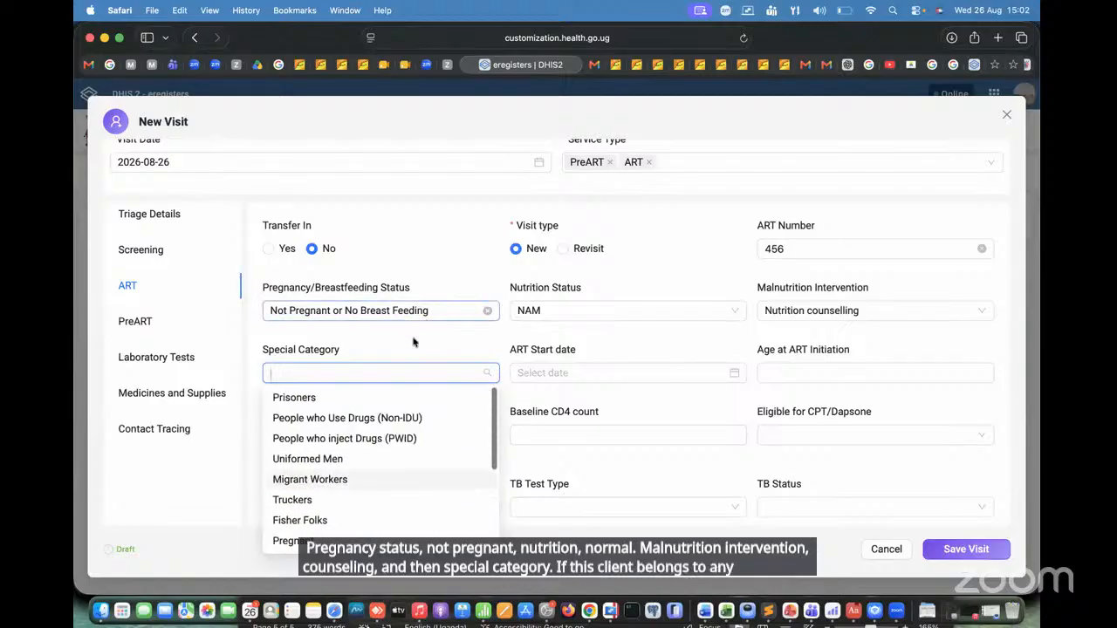
left_click(485, 375)
left_click(486, 375)
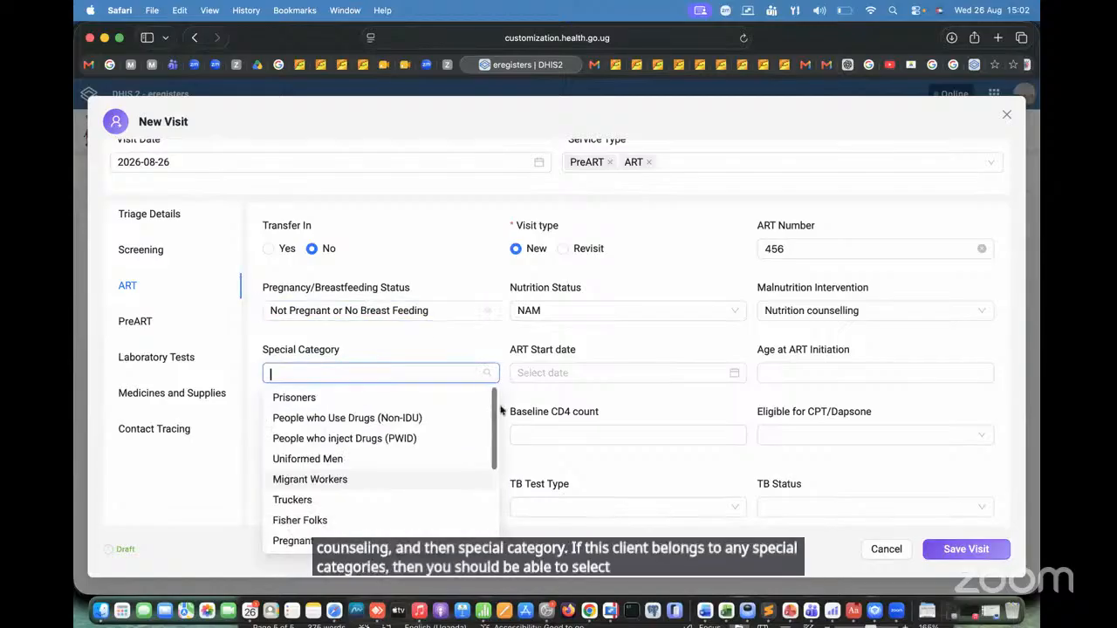
left_click_drag(496, 534, 486, 320)
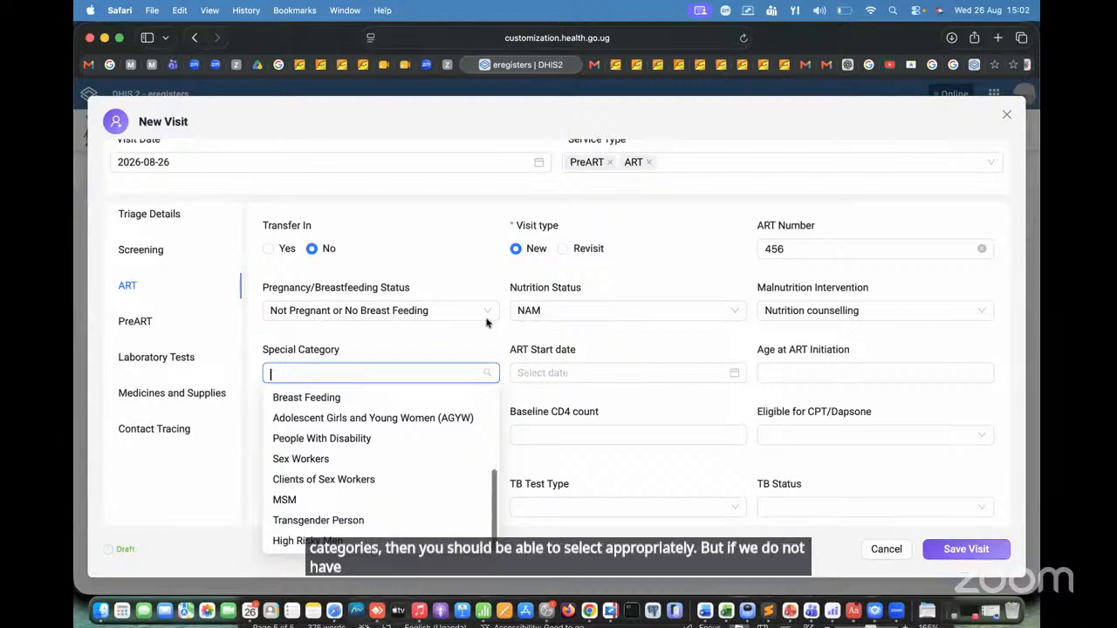
left_click(428, 343)
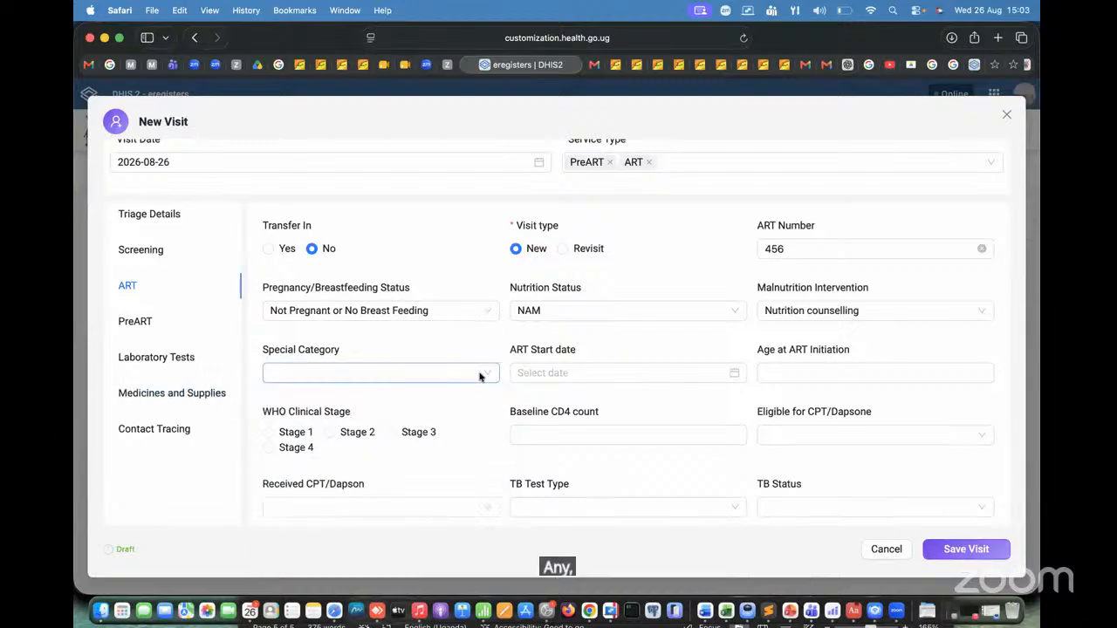
Step: Set the ART start date to 2026-08-26 and the age at ART initiation to 24
left_click(668, 374)
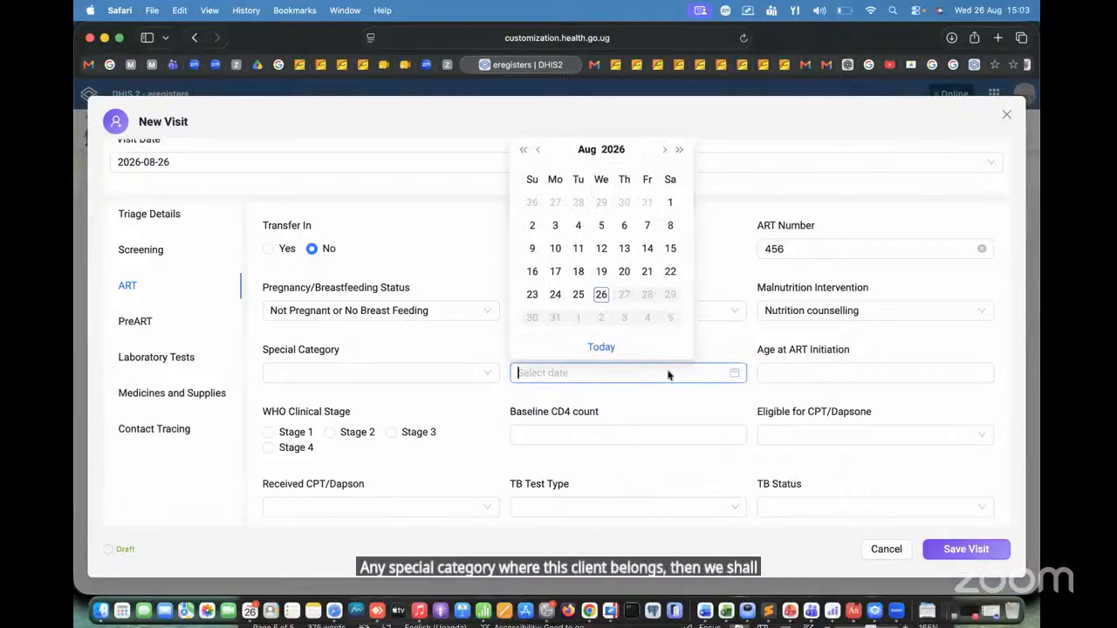
left_click(601, 295)
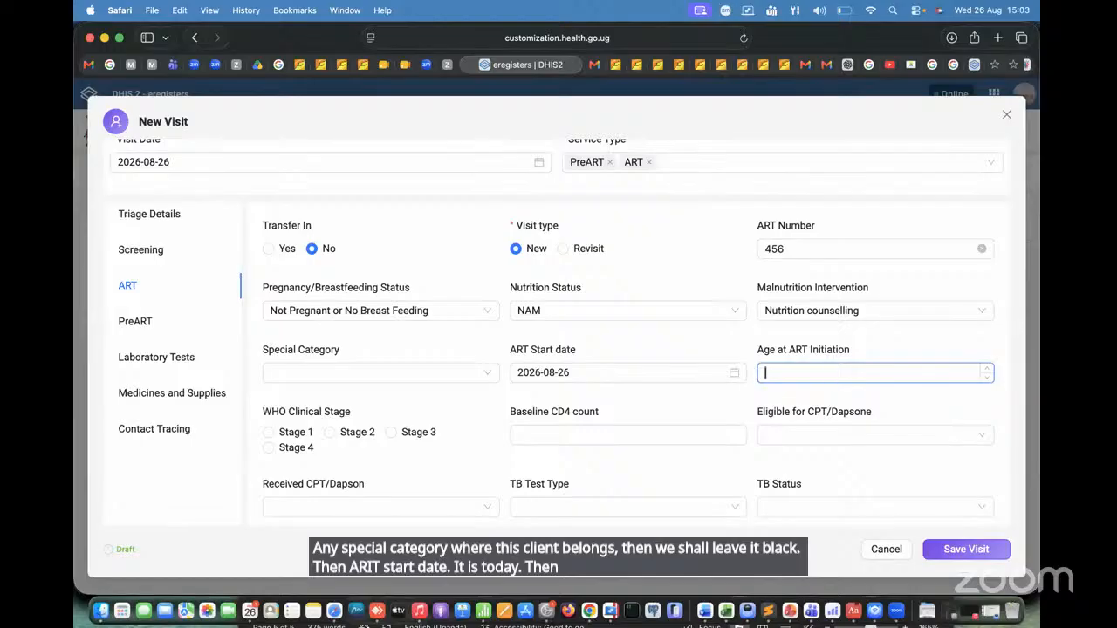
type("24")
Step: Record the ART WHO clinical stage as Stage 1 and the baseline CD4 count as 300
scroll(263, 359, "down", 2)
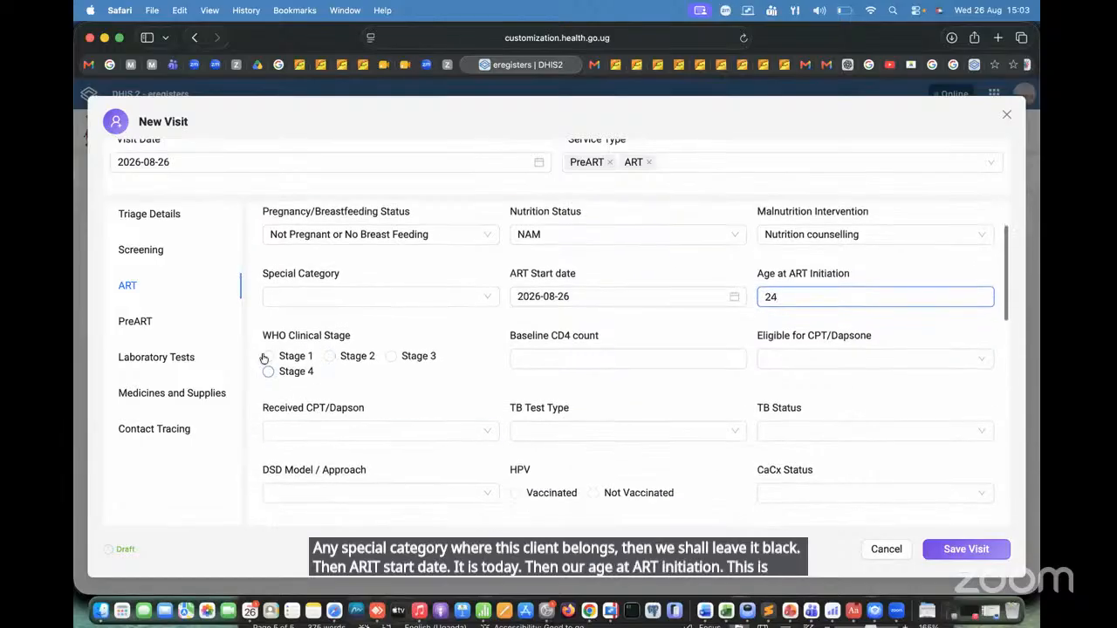
left_click(269, 357)
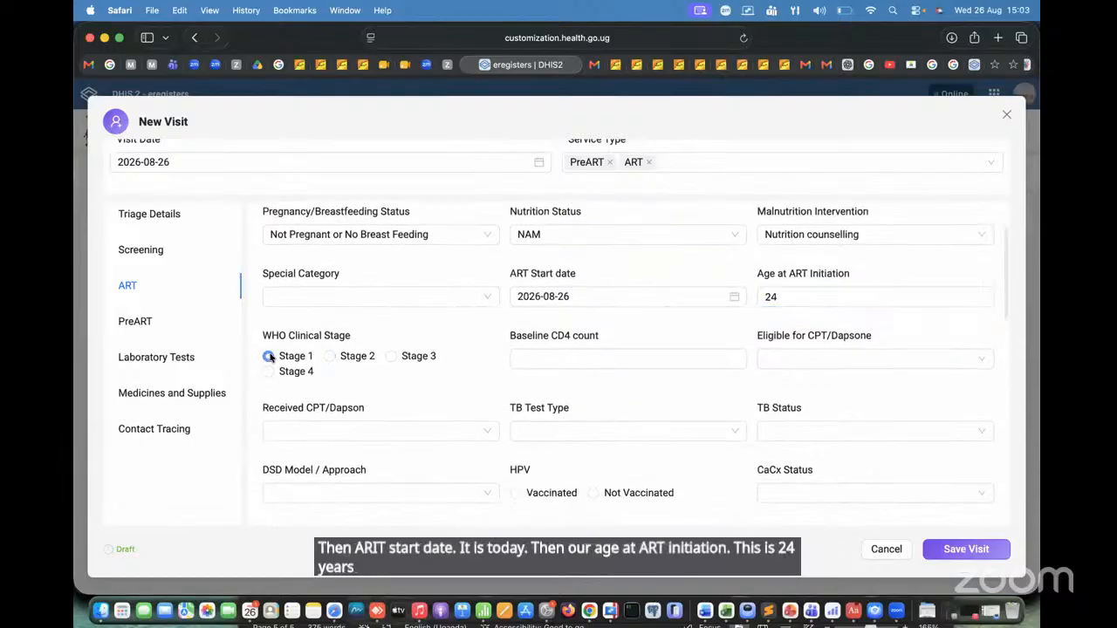
left_click(601, 357)
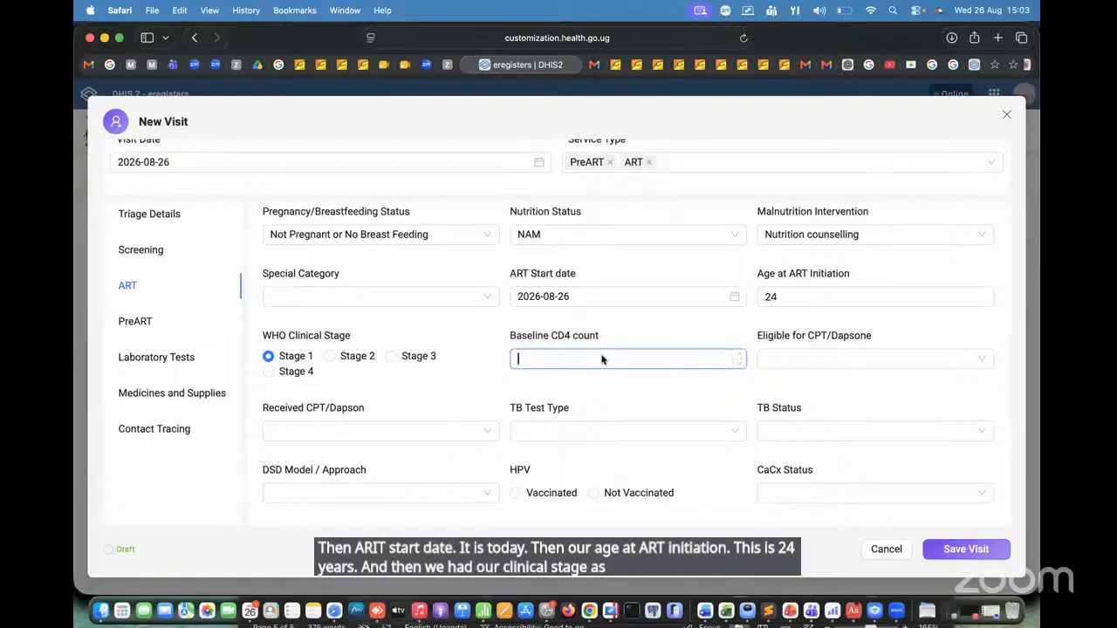
type("300")
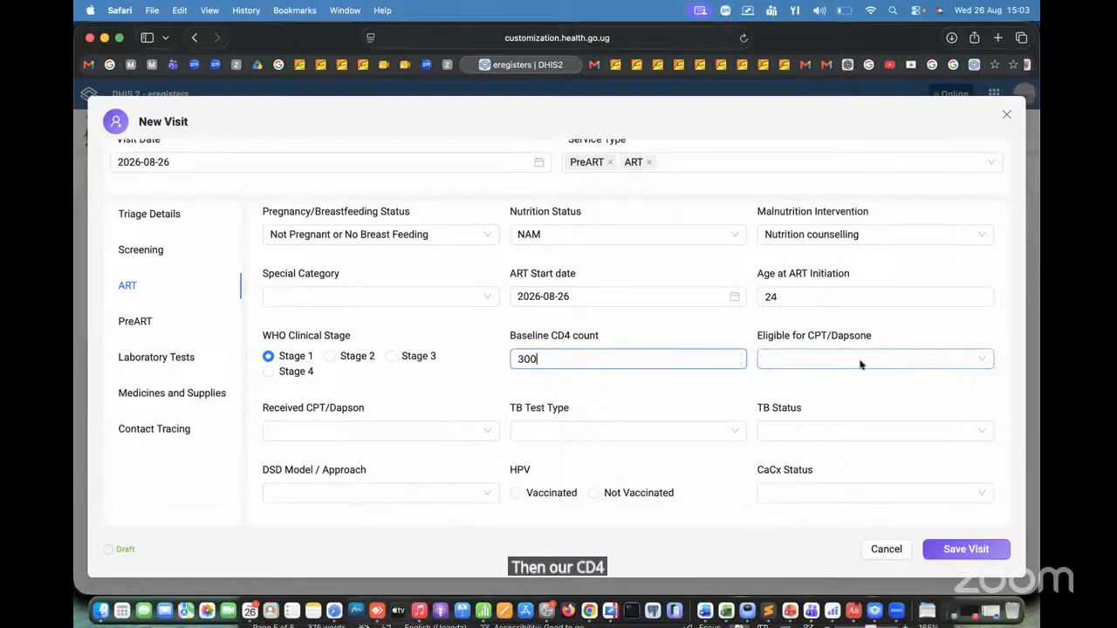
Step: In the ART section, mark the client eligible for CPT/Dapsone with start date 2026-08-26, and set Received CPT/Dapson to Yes
left_click(860, 363)
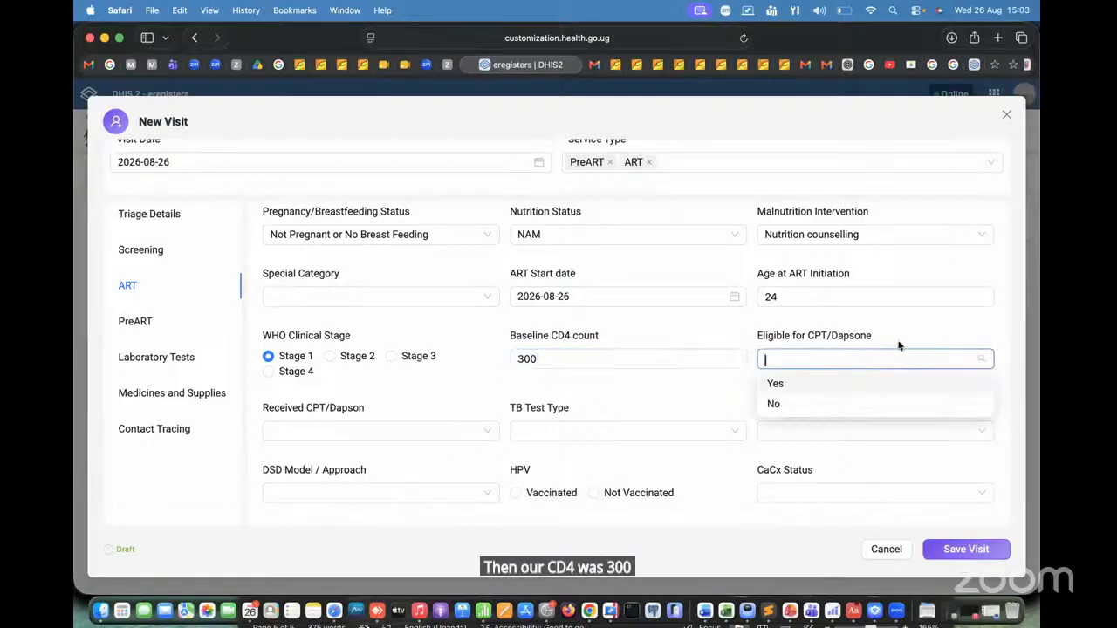
left_click(776, 384)
left_click(369, 433)
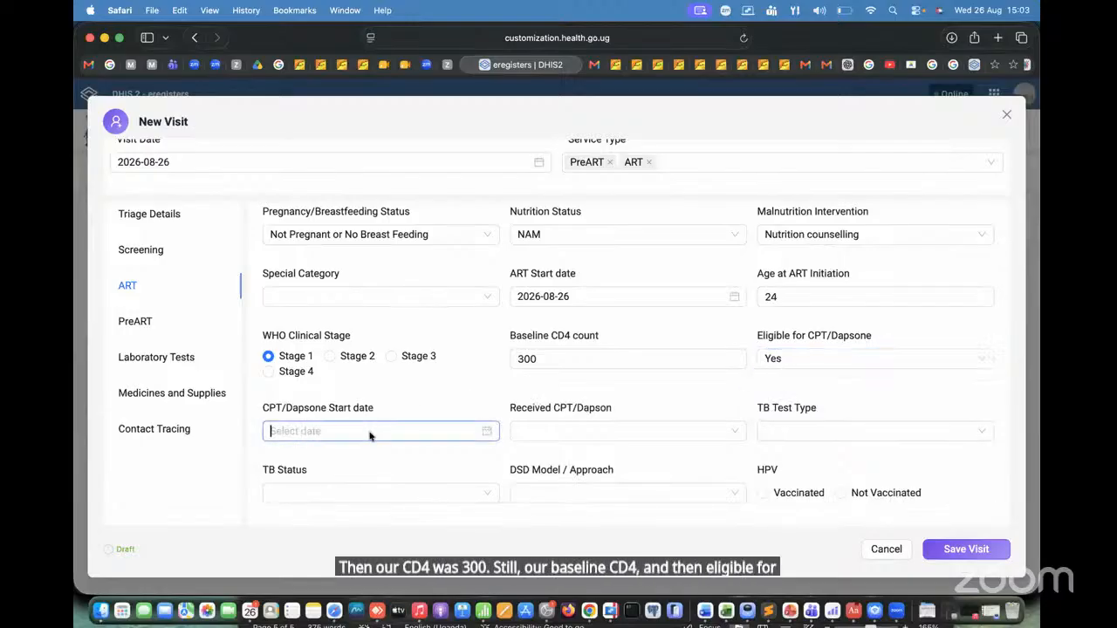
left_click(357, 354)
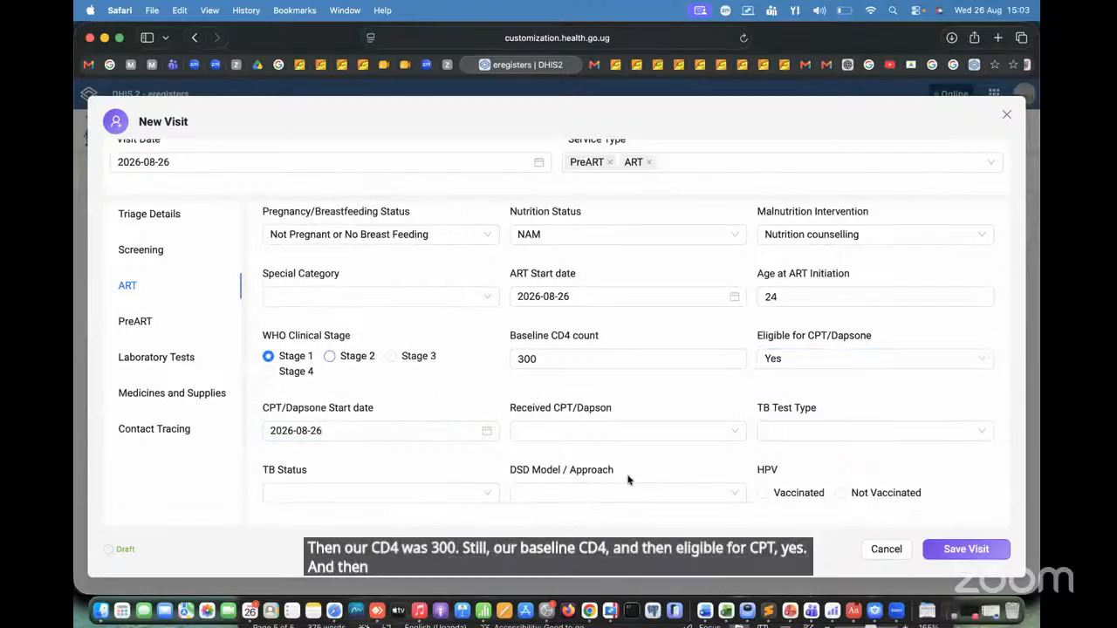
left_click(582, 434)
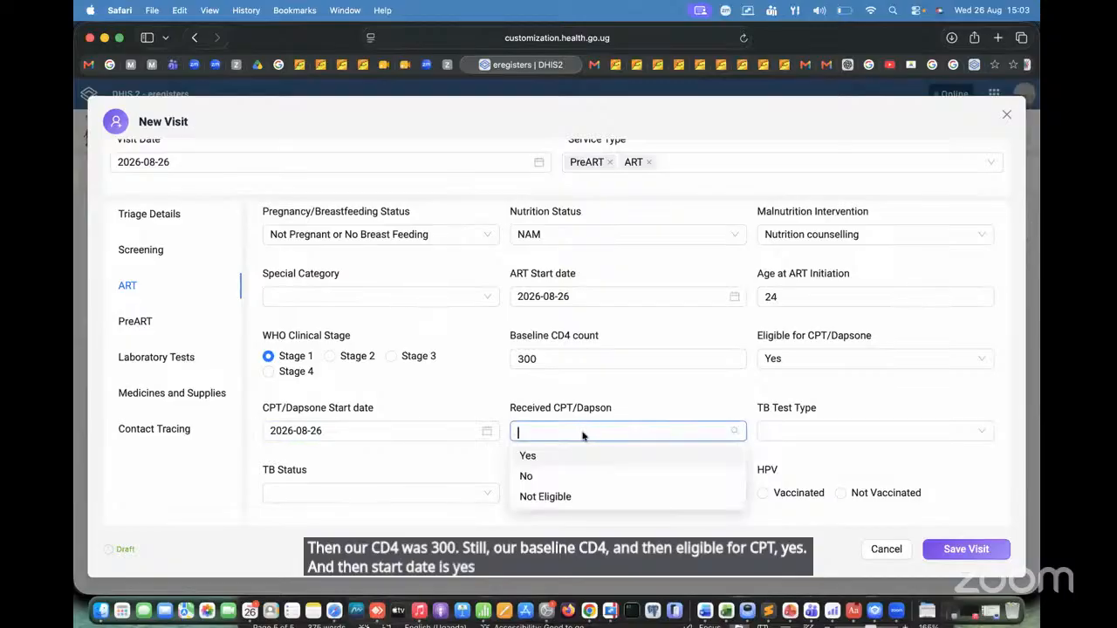
left_click(527, 456)
Step: Set the ART TB Status to "1: No signs = no signs or symptoms of TB"
scroll(866, 429, "down", 1)
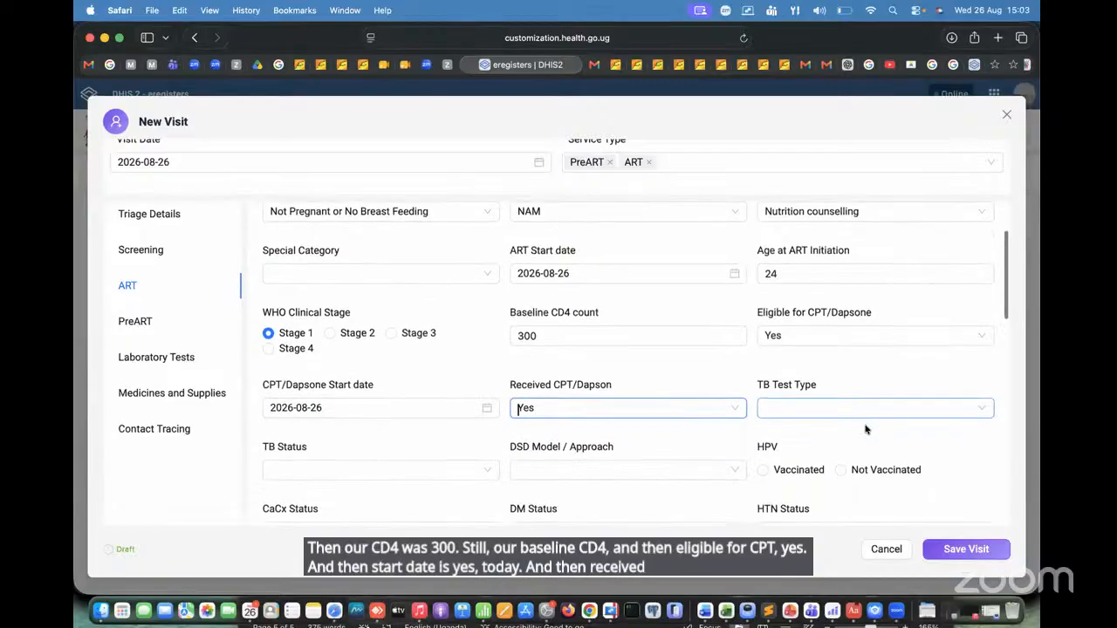
scroll(865, 429, "down", 5)
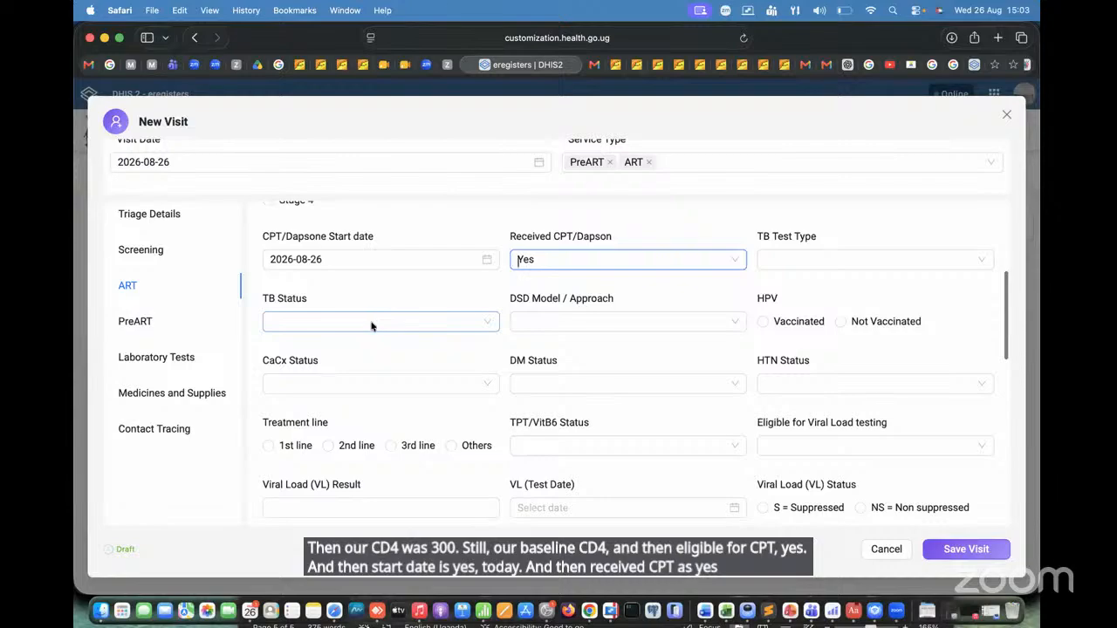
left_click(371, 325)
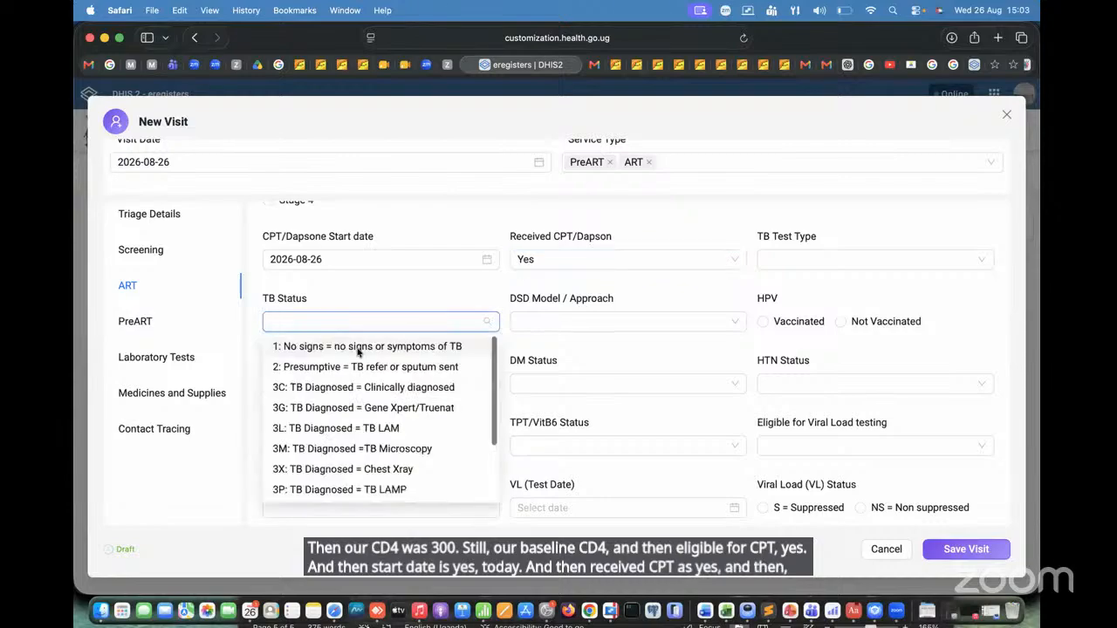
left_click(358, 349)
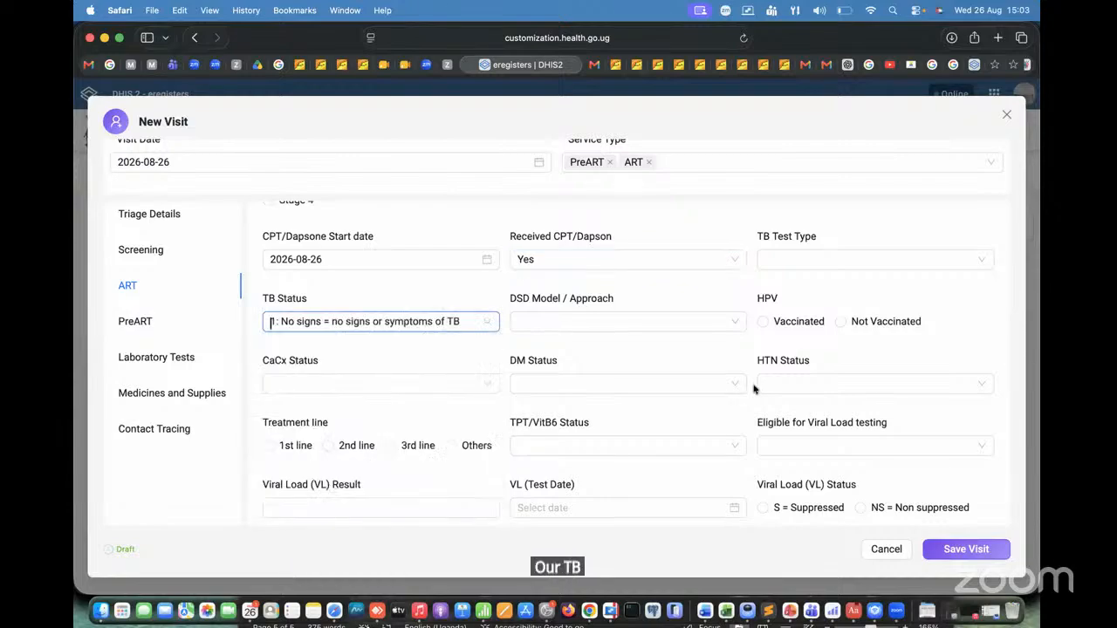
Step: Review the DSD Model / Approach options and set the model to GMH-FBG
left_click(625, 323)
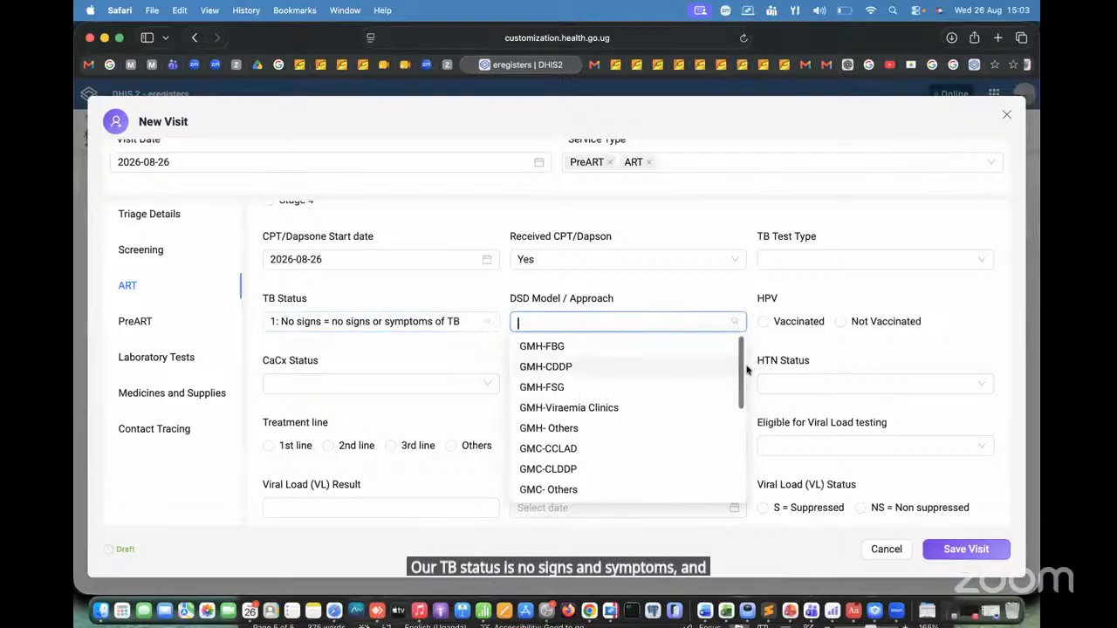
scroll(742, 401, "down", 5)
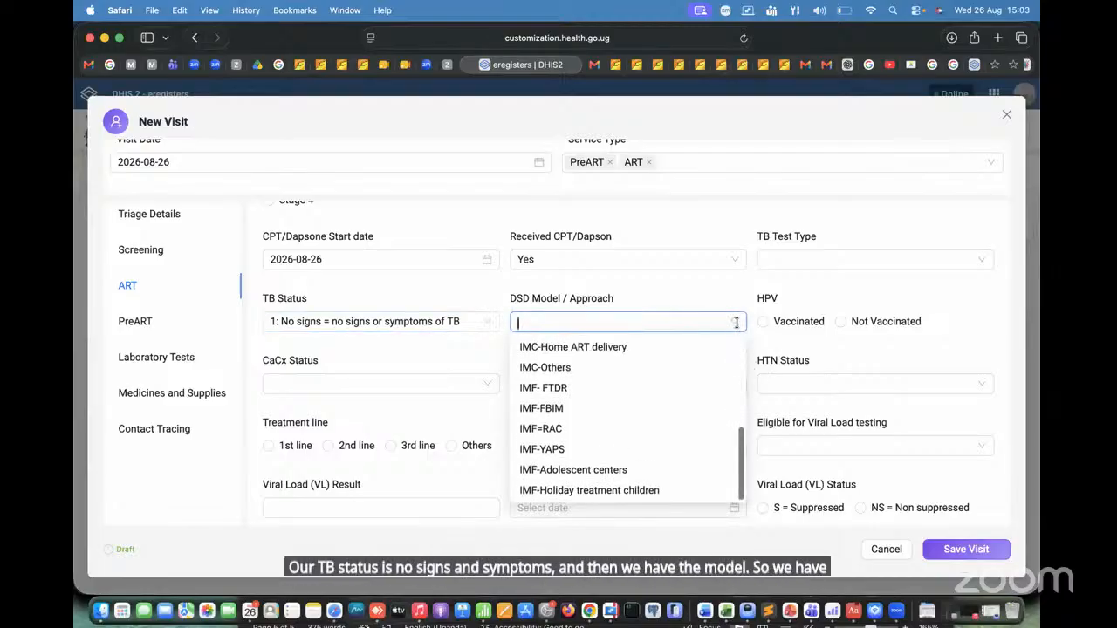
scroll(739, 366, "up", 5)
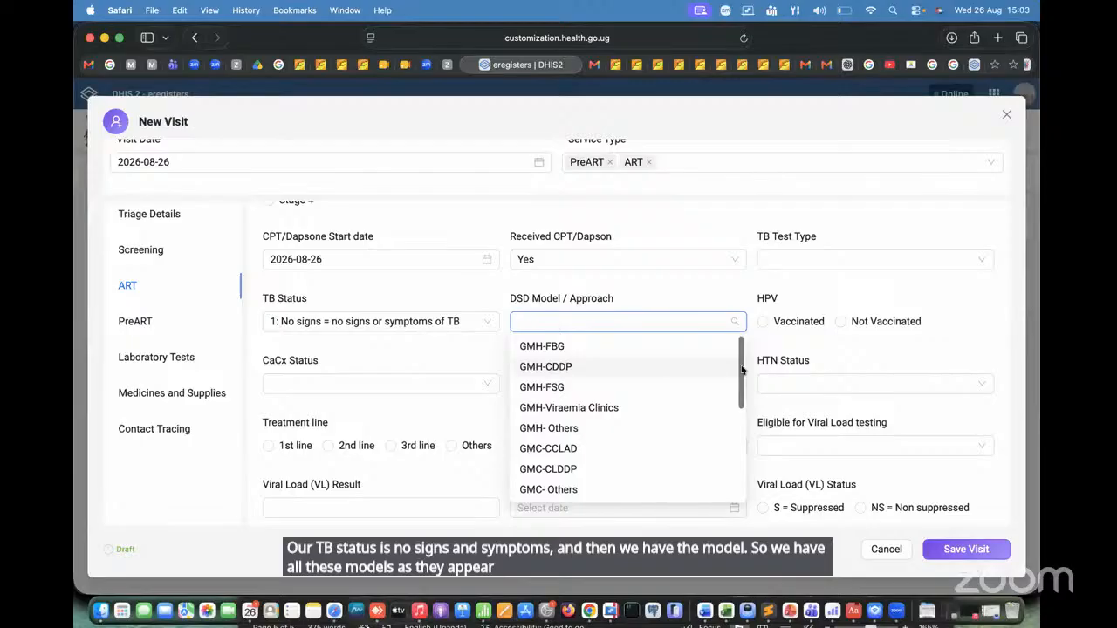
left_click_drag(742, 370, 736, 326)
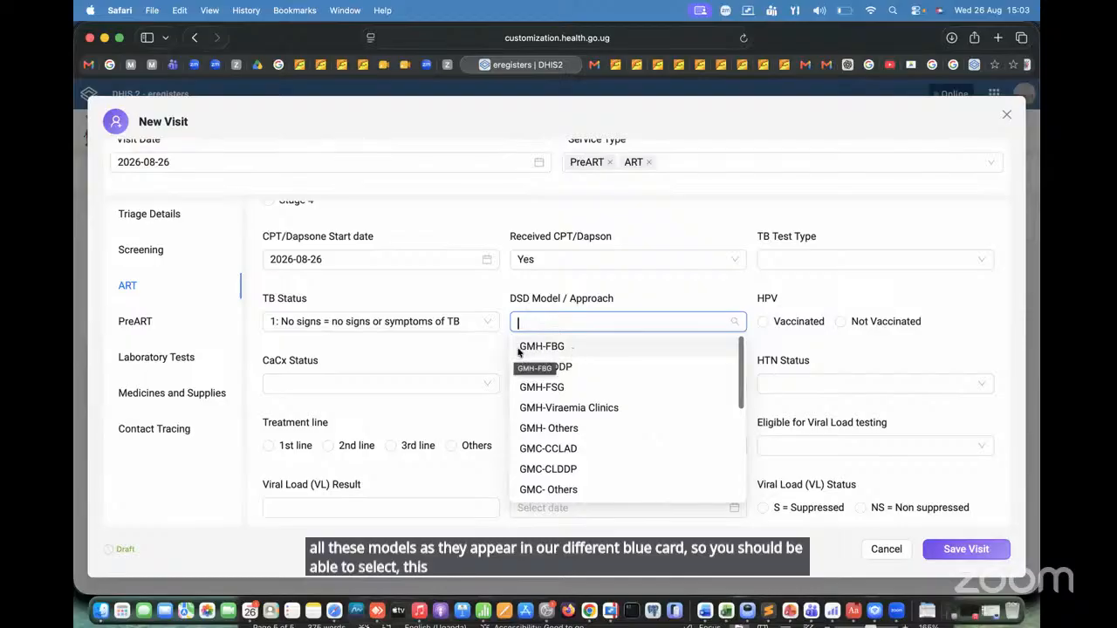
left_click(589, 348)
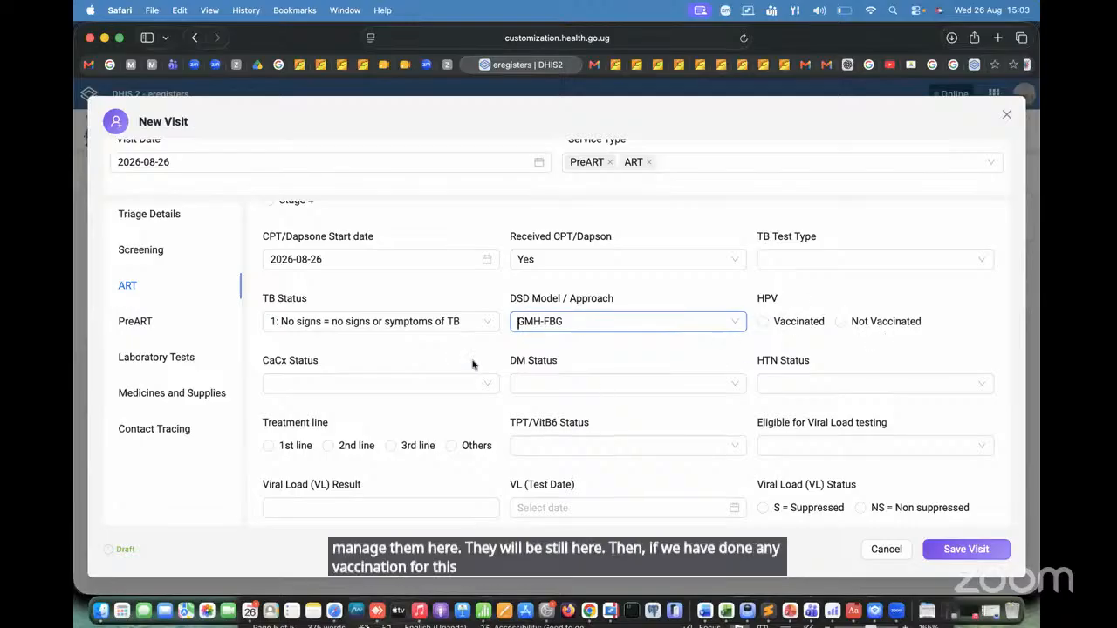
Step: Mark HPV as Not Vaccinated and set the CaCx Status to Not applicable
left_click(840, 322)
scroll(506, 394, "down", 2)
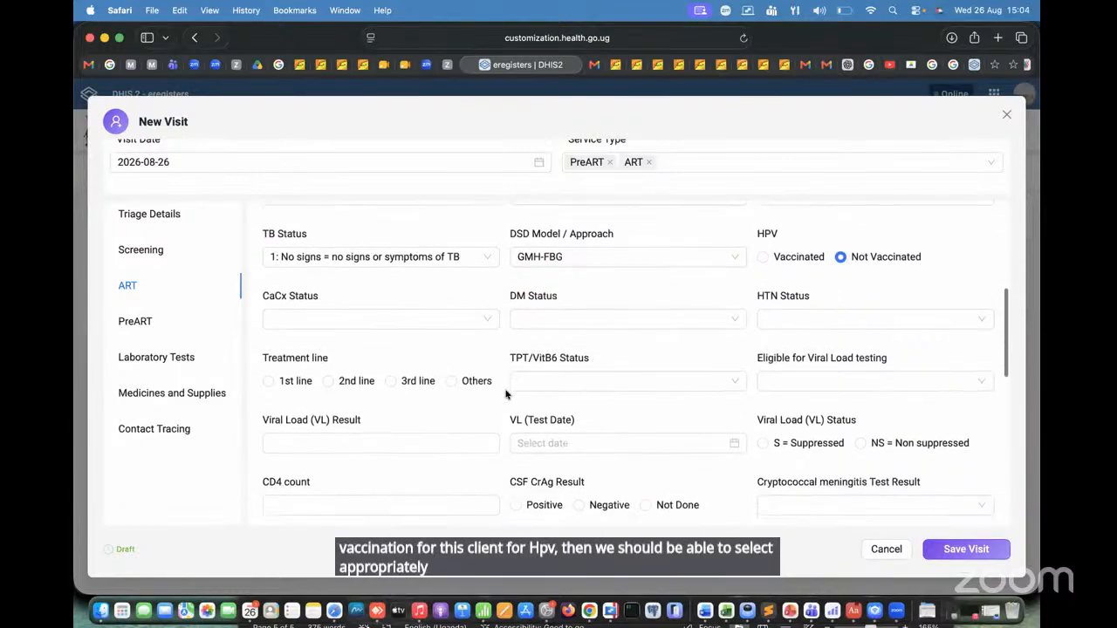
left_click(367, 321)
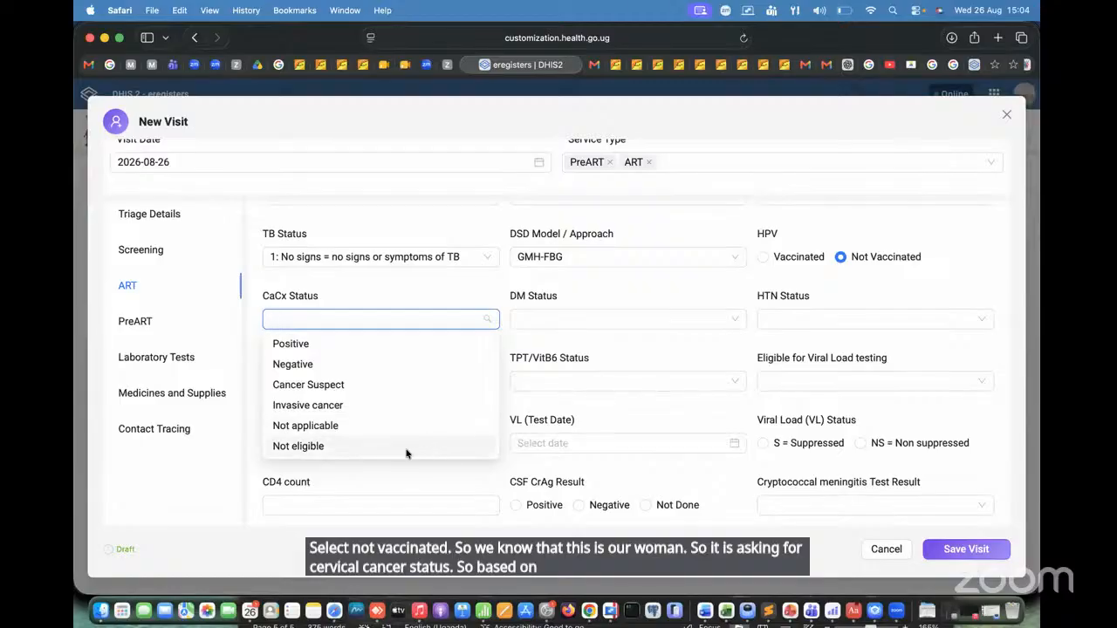
left_click(361, 426)
left_click(415, 322)
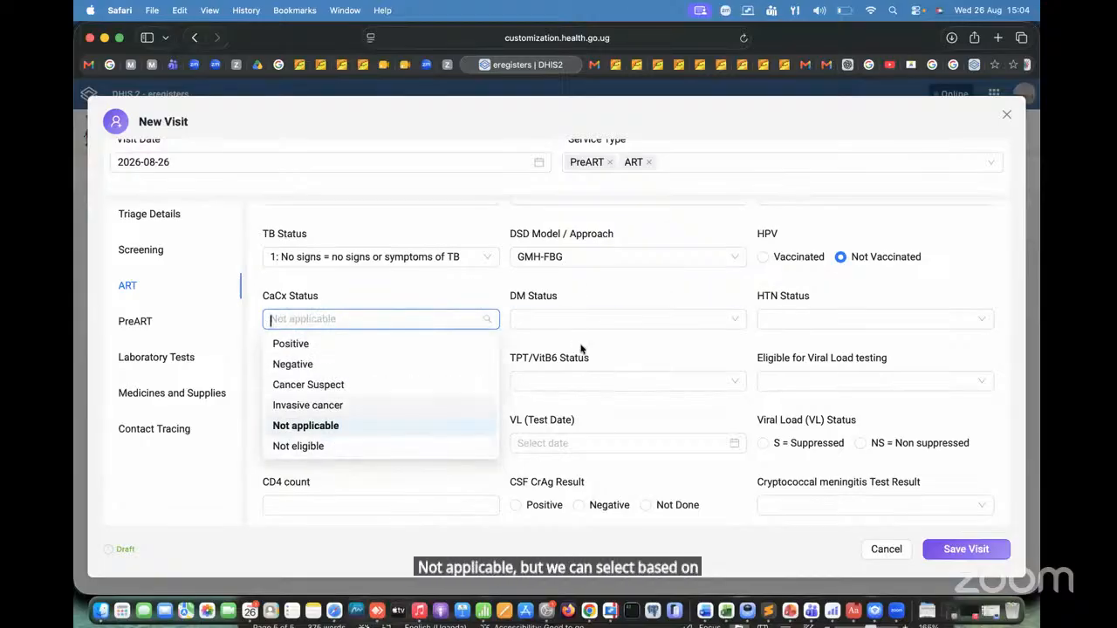
left_click(327, 291)
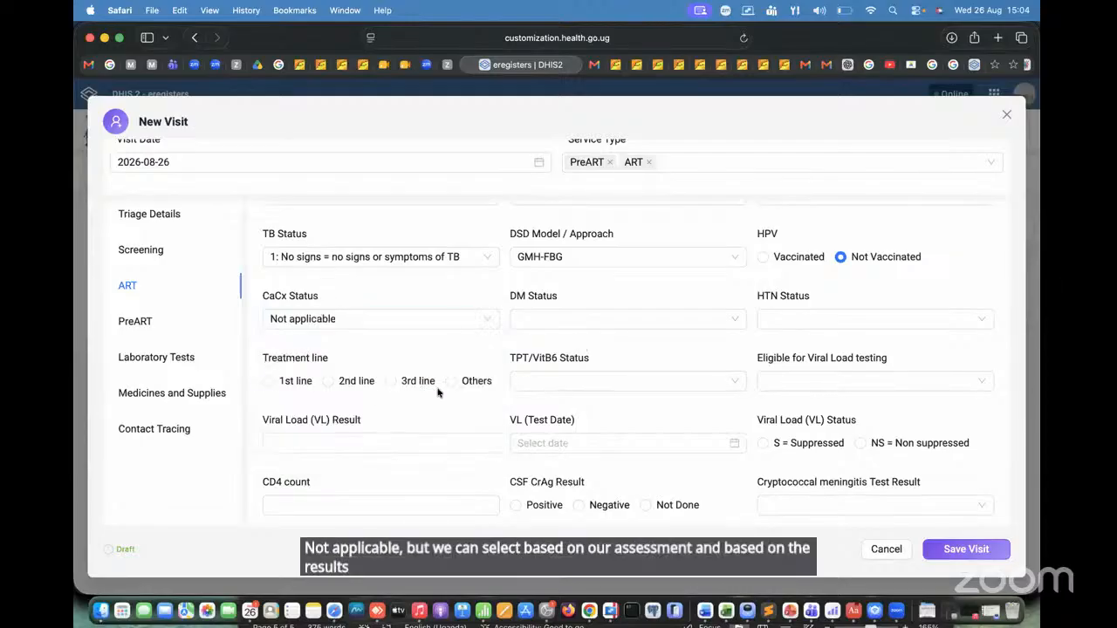
Step: Set the DM Status to "No signs and symptoms" and the HTN Status to "Normal blood pressure"
left_click(589, 323)
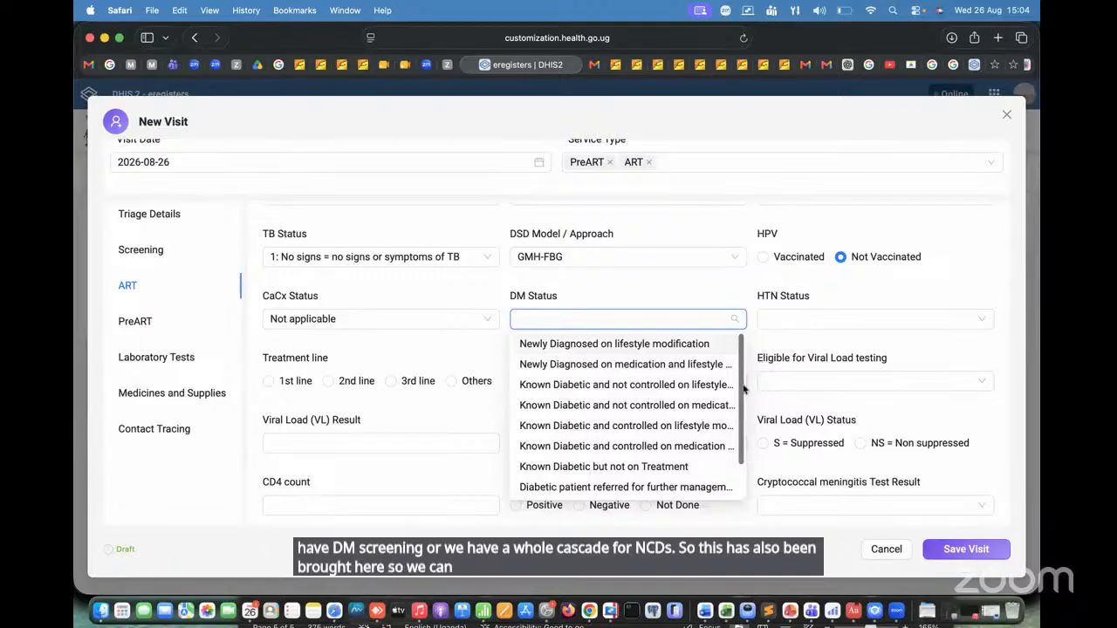
scroll(737, 410, "down", 3)
scroll(737, 393, "up", 2)
scroll(689, 393, "down", 2)
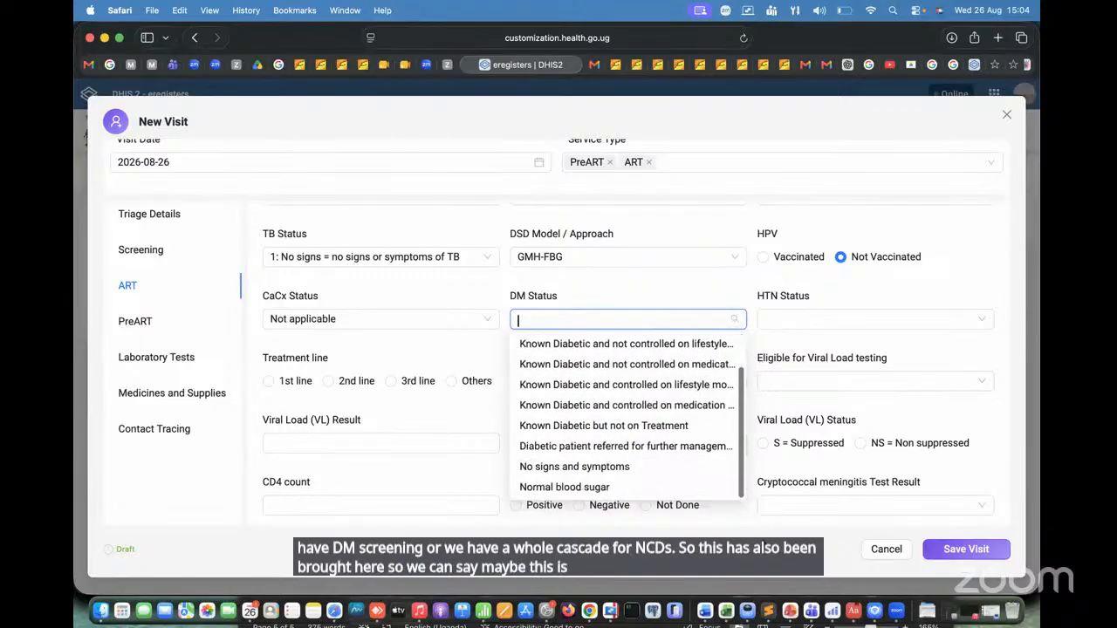
left_click(603, 468)
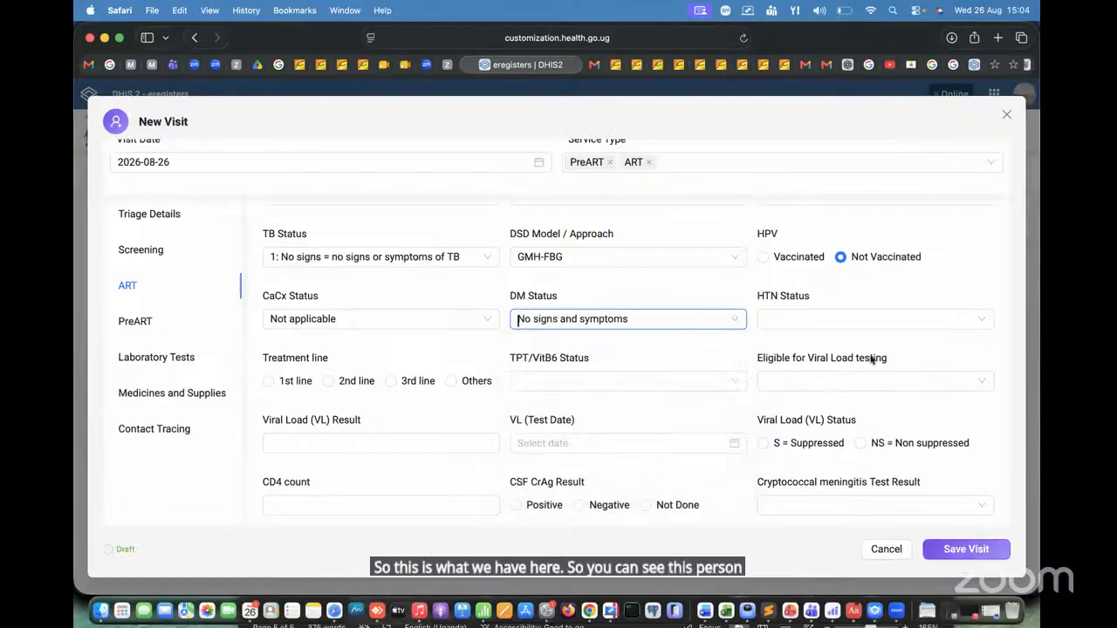
left_click(817, 317)
scroll(992, 413, "down", 2)
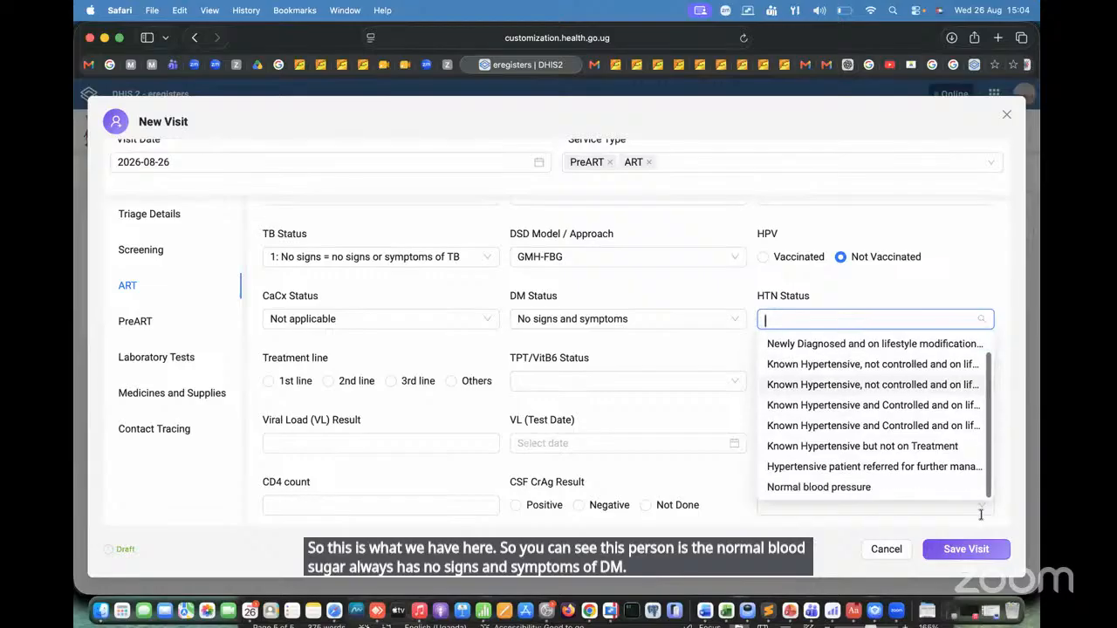
left_click(838, 486)
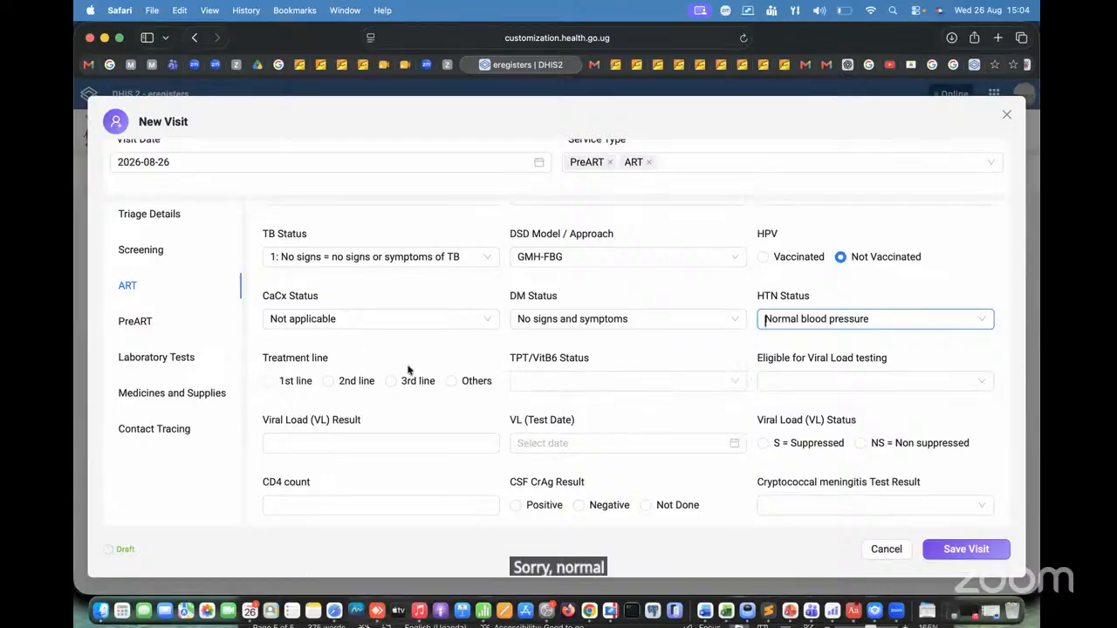
Step: Record the treatment line as 1st line and the ART Regimen Status as New
left_click(268, 381)
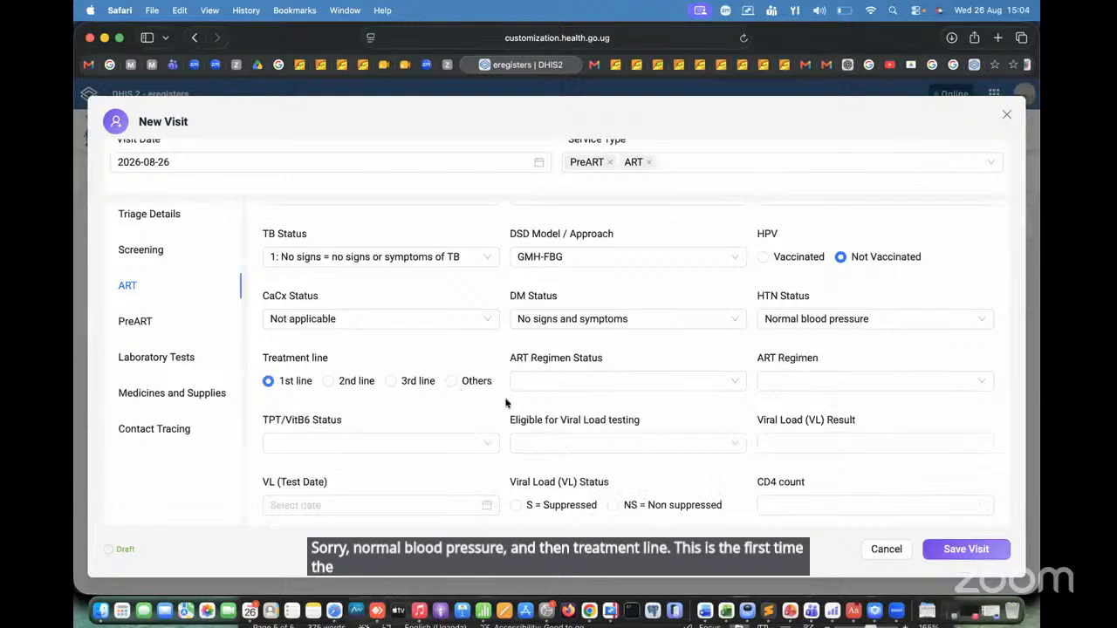
left_click(617, 381)
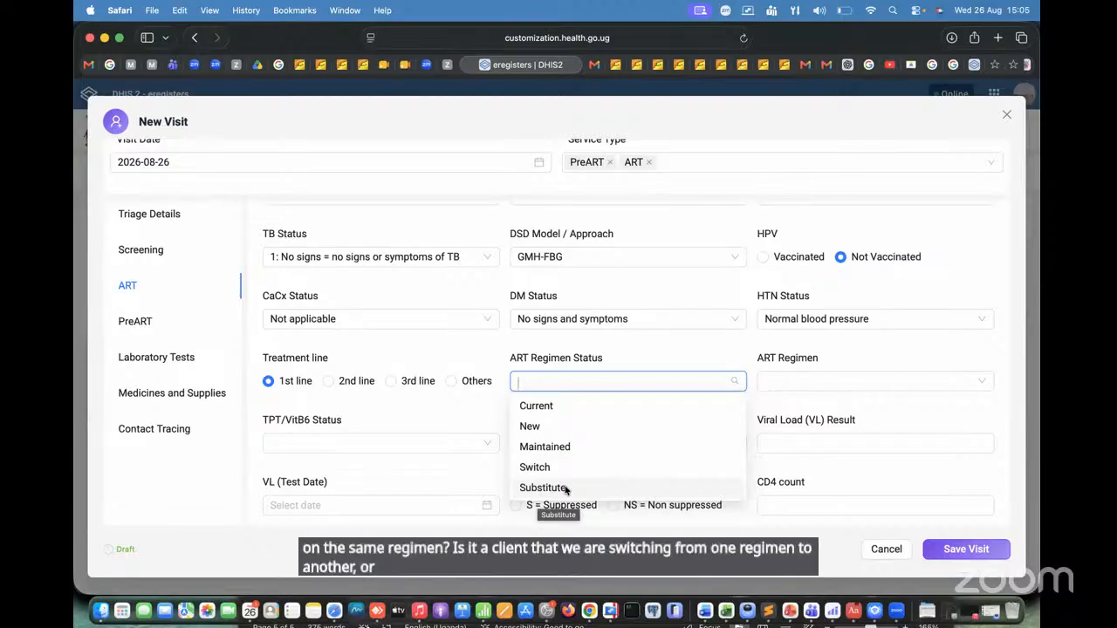
left_click(534, 427)
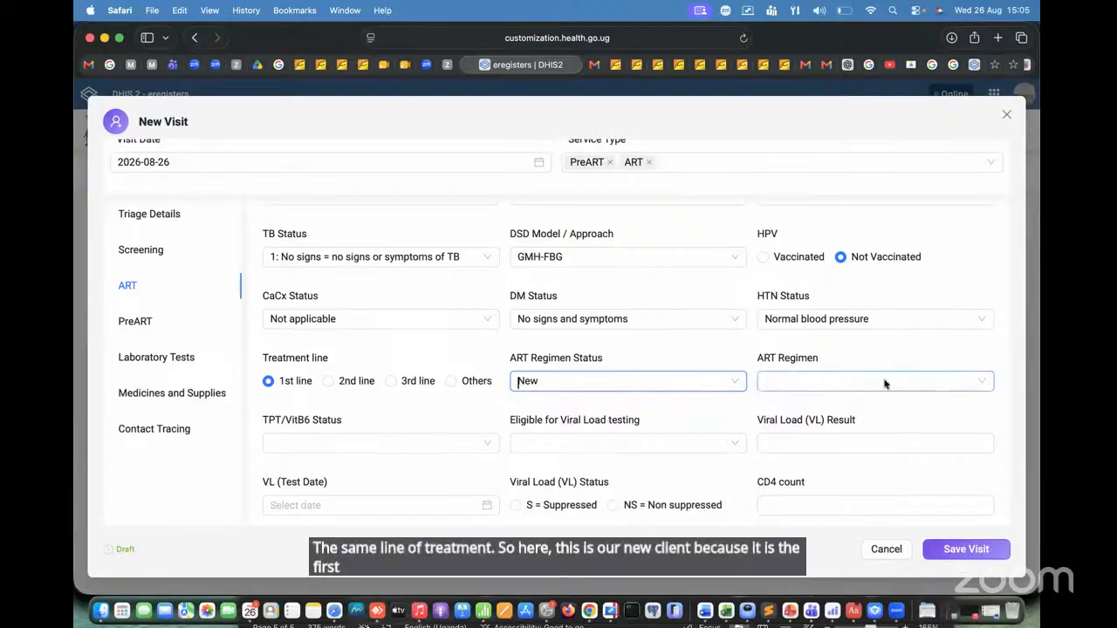
Step: Set the ART Regimen to 1F=TDF-3TC-EFV
left_click(884, 382)
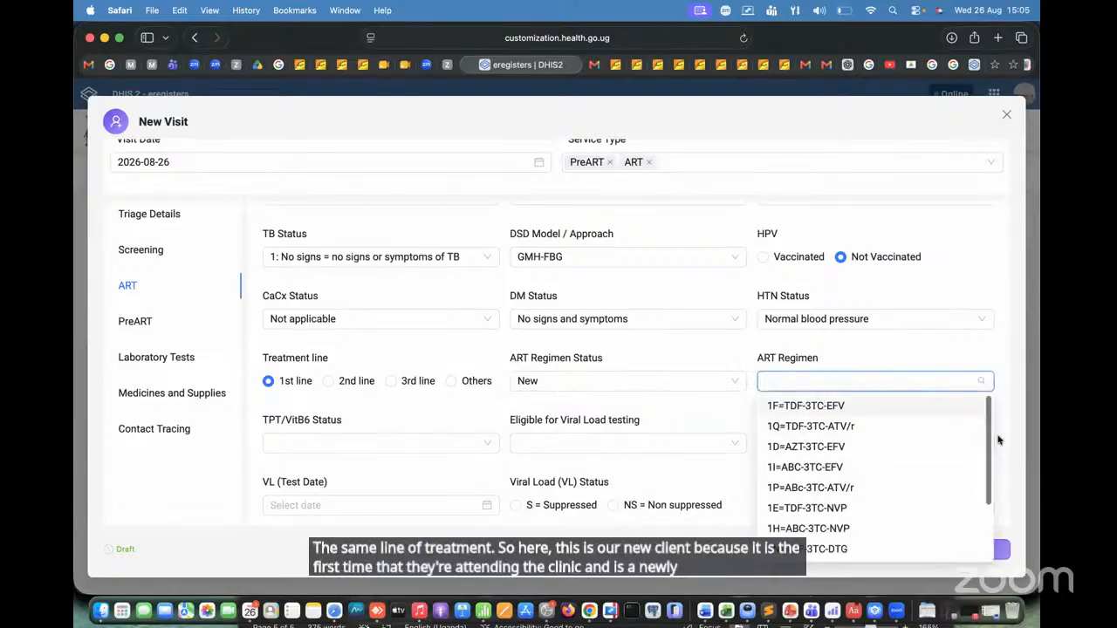
left_click_drag(990, 451, 987, 401)
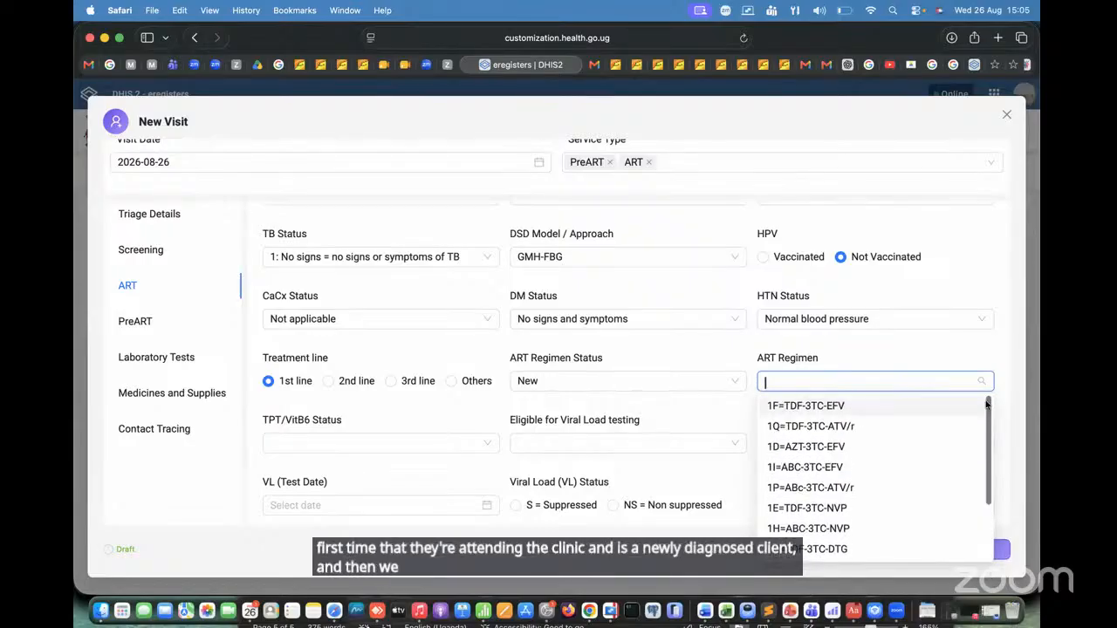
left_click(792, 406)
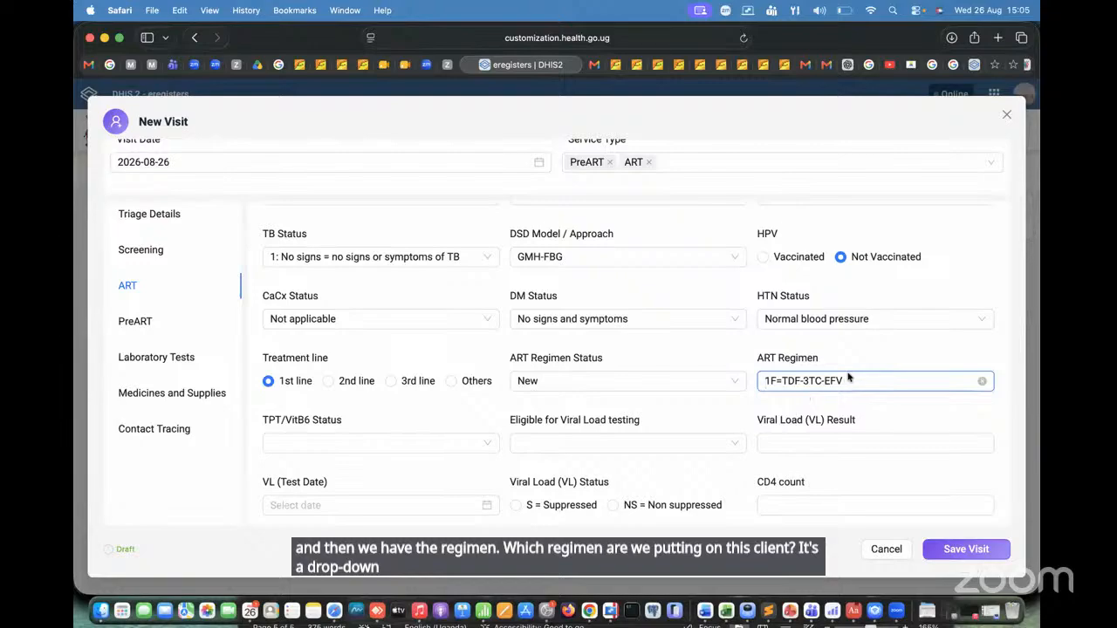
Step: Change the ART Regimen to 1N=TDF-3TC-DTG
scroll(440, 444, "down", 1)
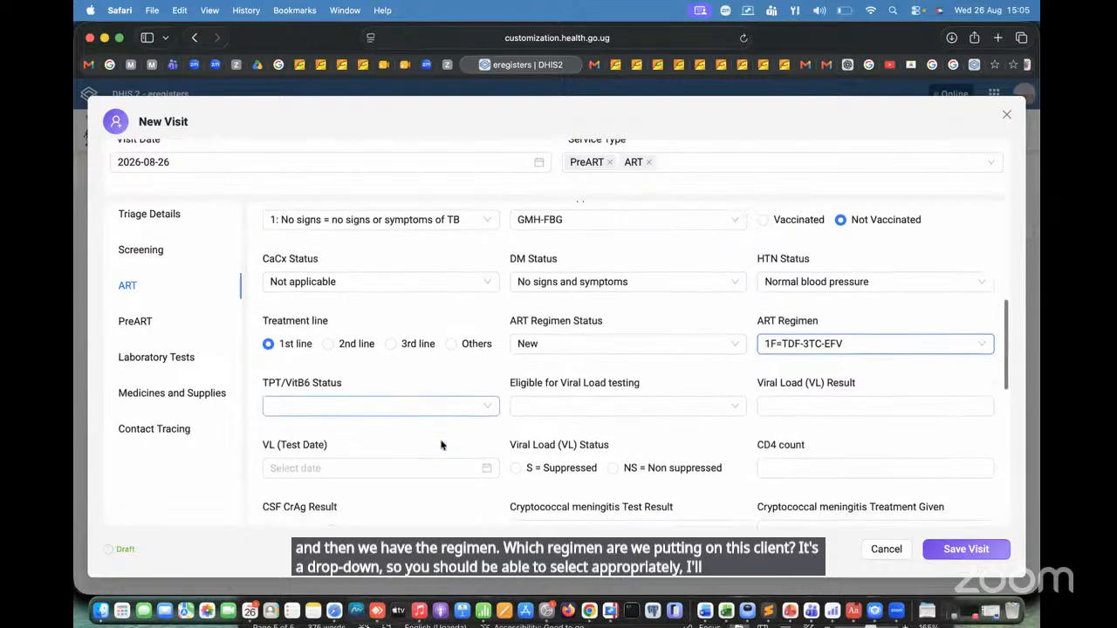
scroll(440, 445, "down", 2)
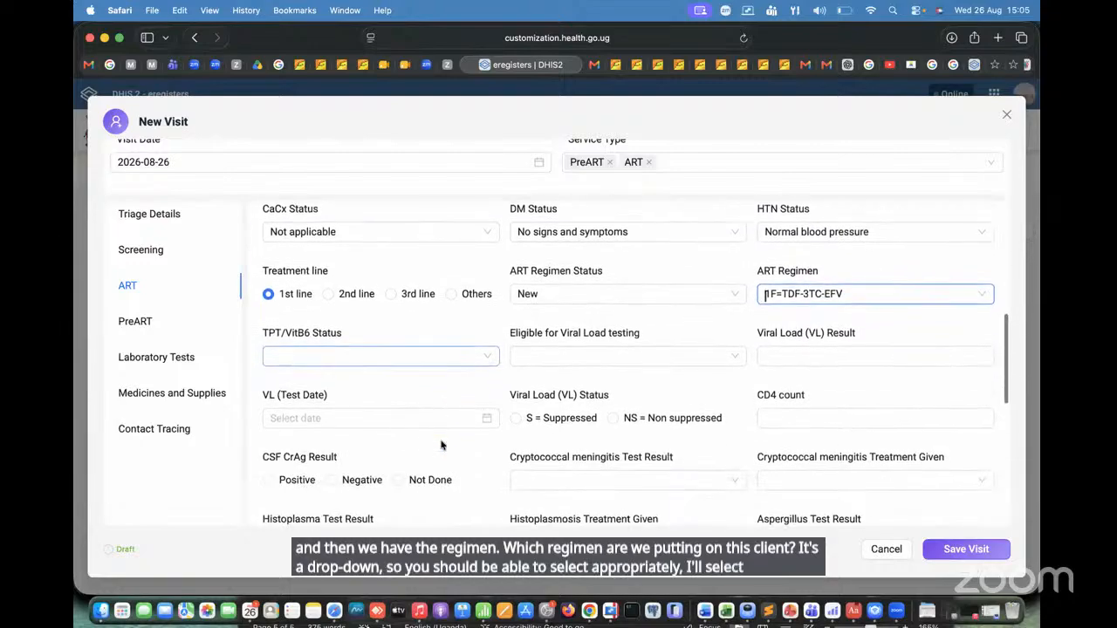
left_click(902, 290)
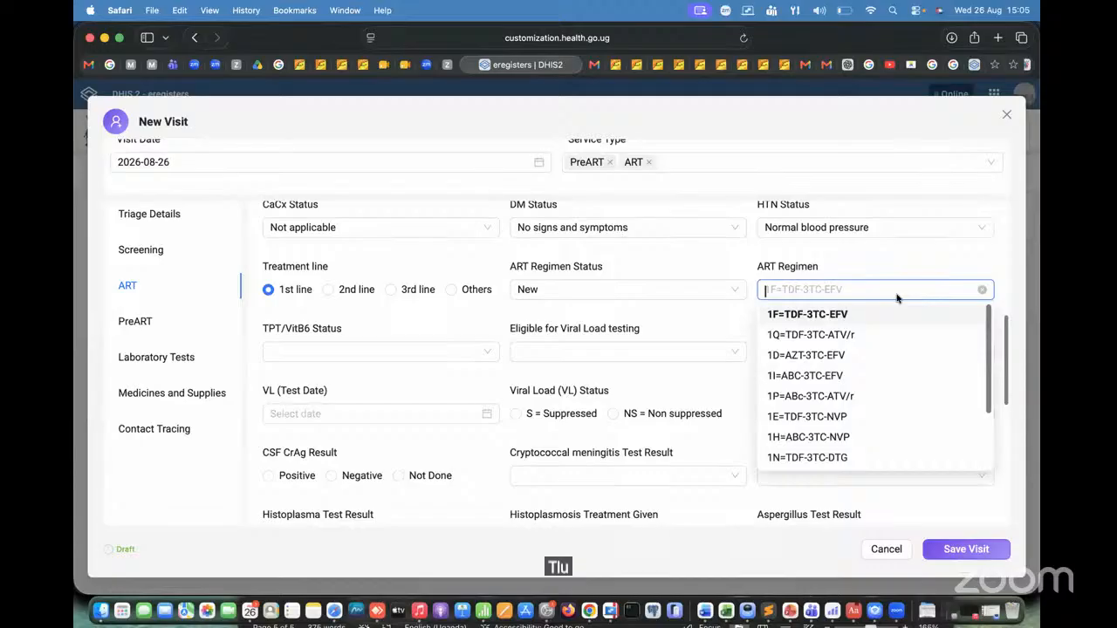
left_click(881, 459)
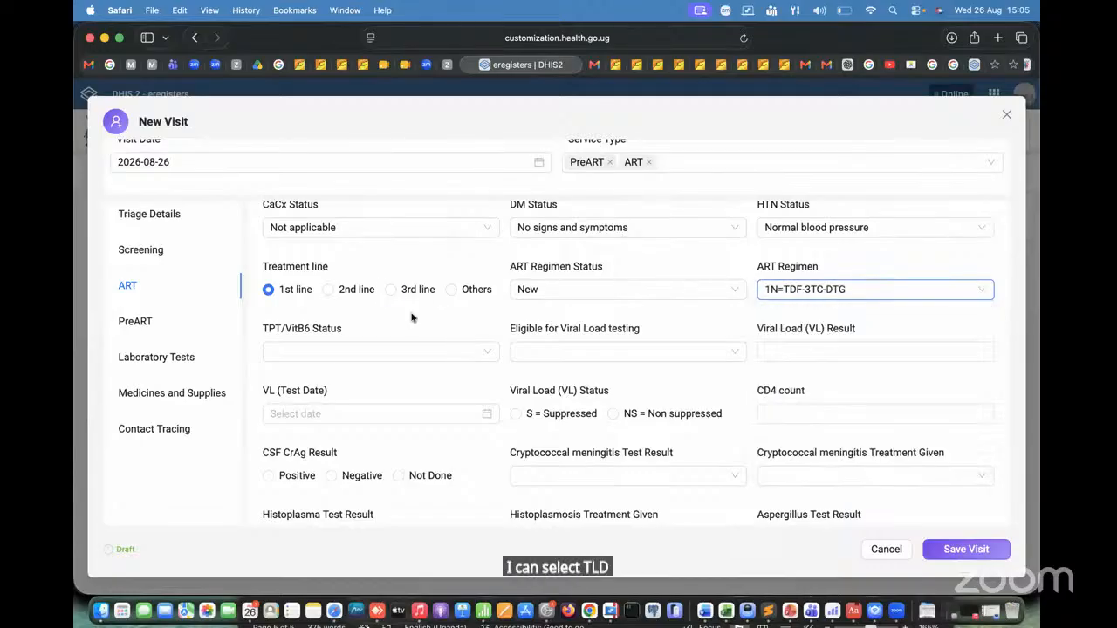
Step: Set the TPT/VitB6 Status to "H0: Eligible not Initiated" and Eligible for Viral Load testing to No
left_click(322, 354)
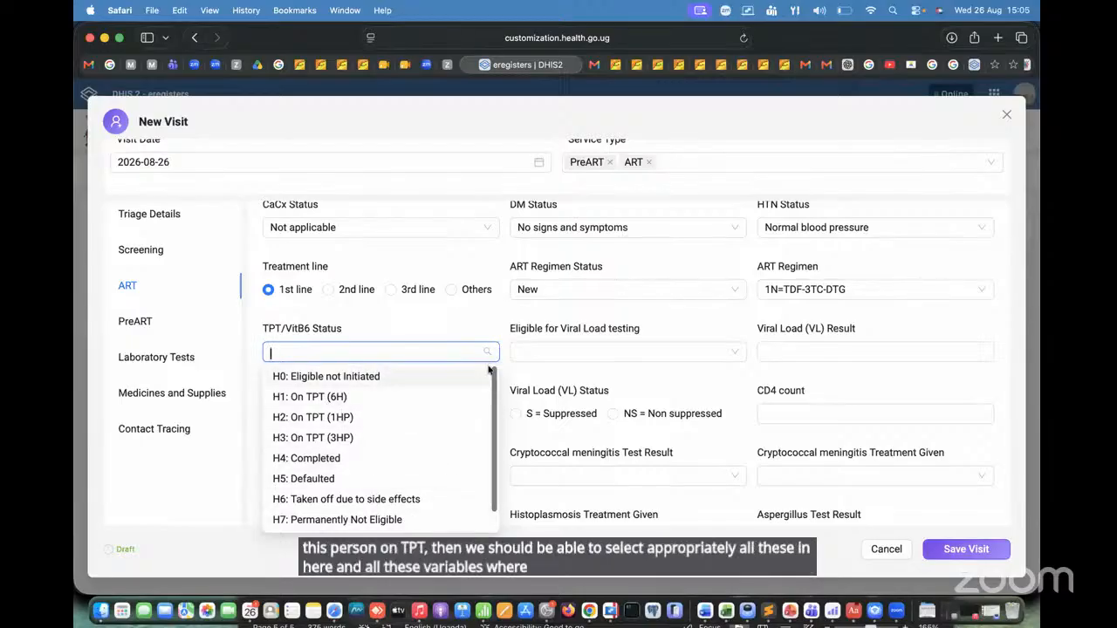
left_click(334, 378)
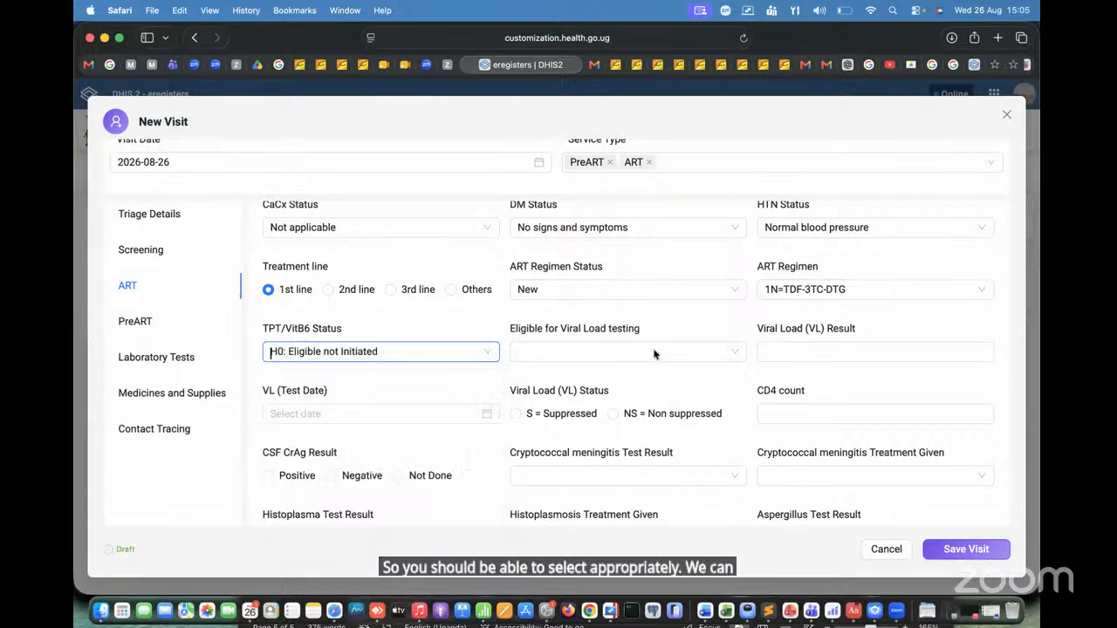
left_click(639, 352)
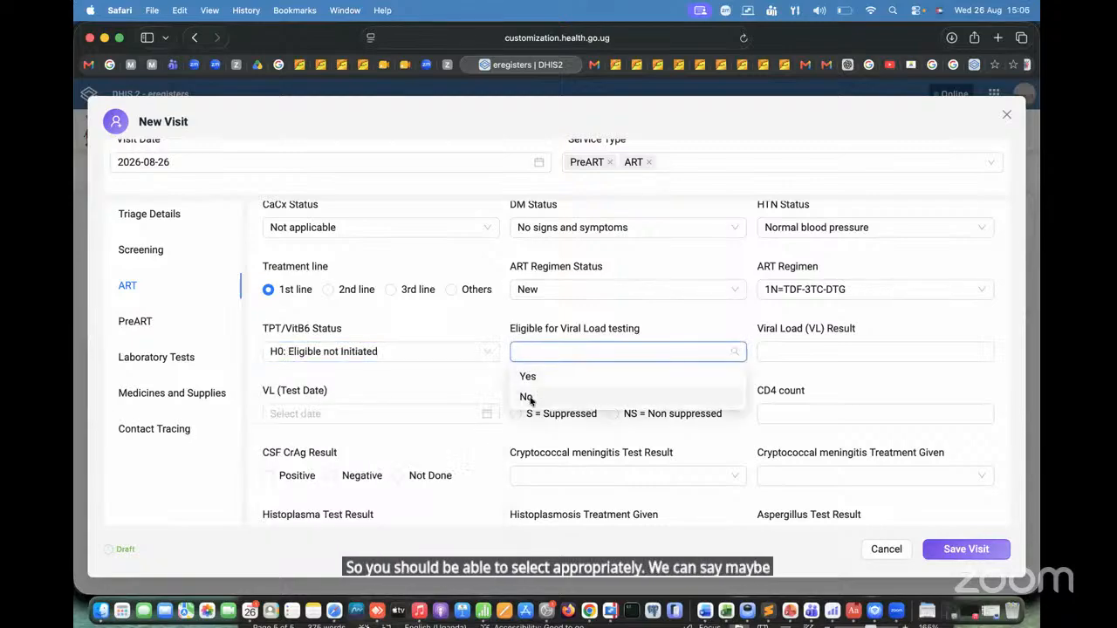
left_click(527, 396)
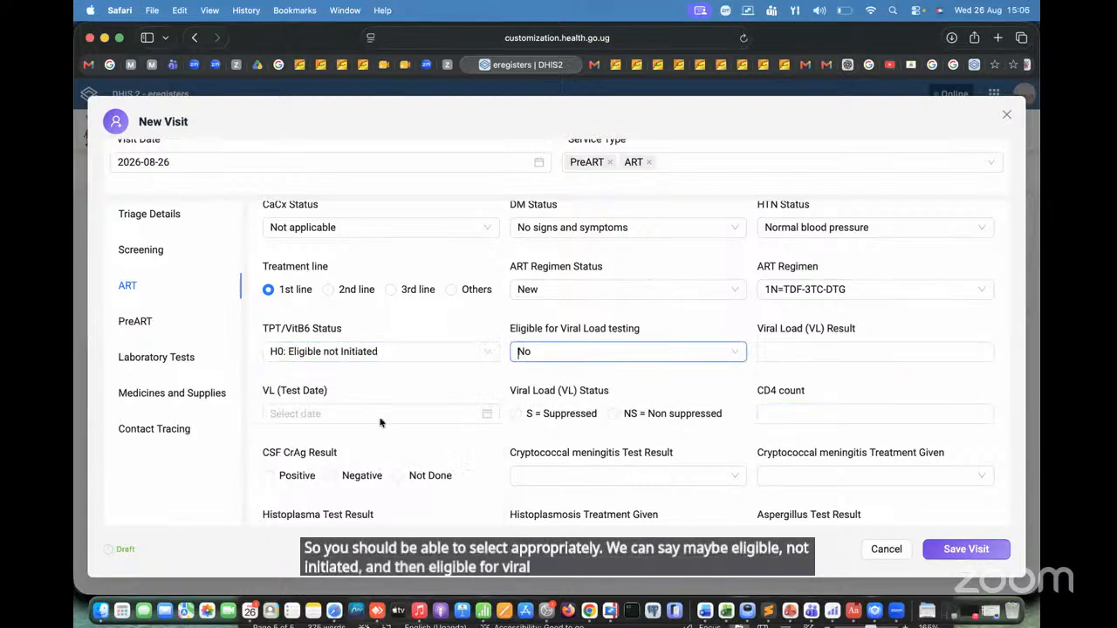
Step: Examine the ART section's viral load, CD4, cryptococcal, histoplasma, aspergillus and IAC session fields without filling them in
scroll(636, 406, "down", 4)
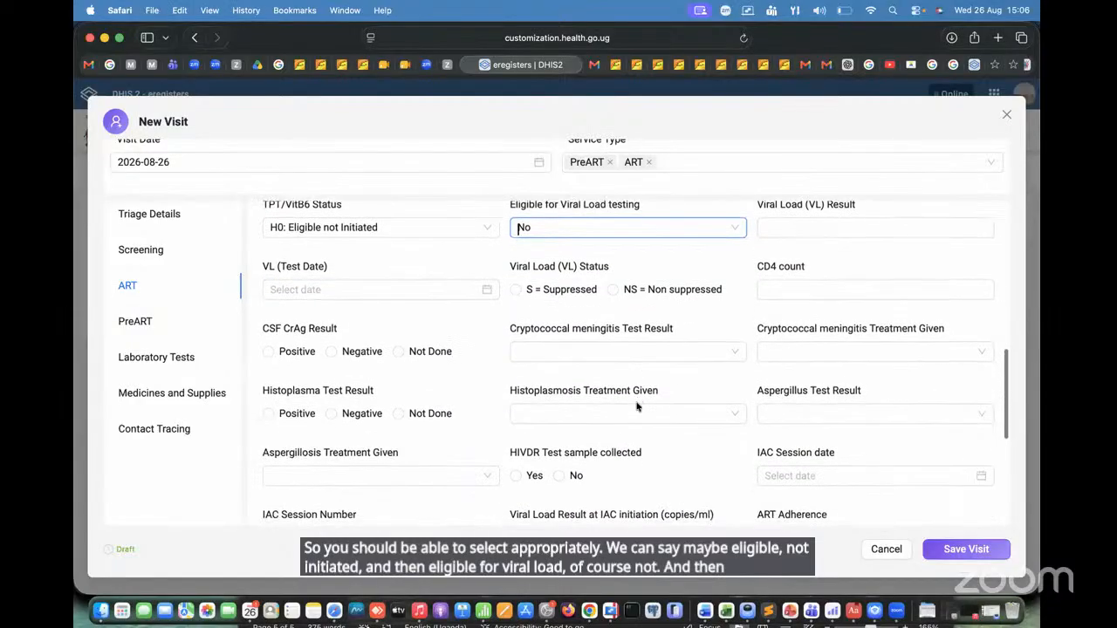
scroll(636, 405, "up", 3)
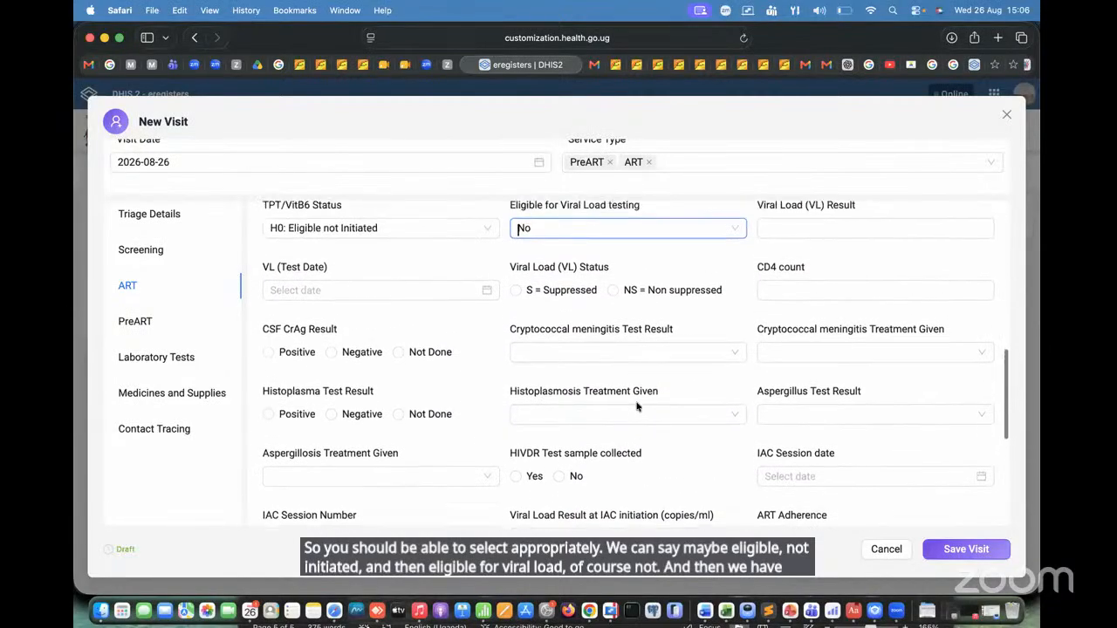
scroll(636, 405, "down", 1)
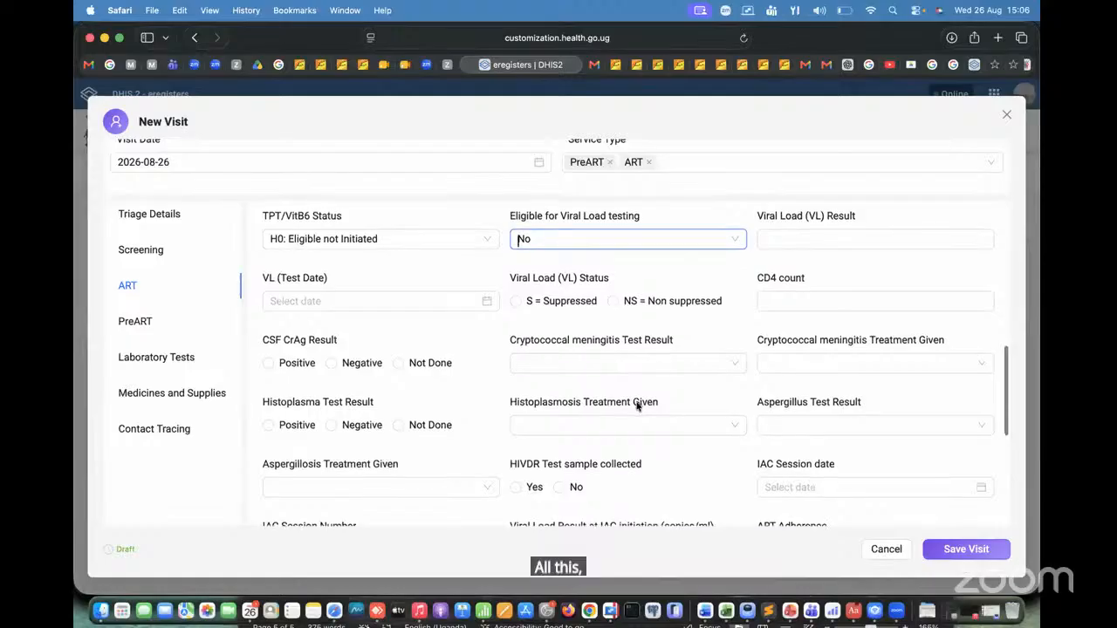
scroll(636, 405, "up", 3)
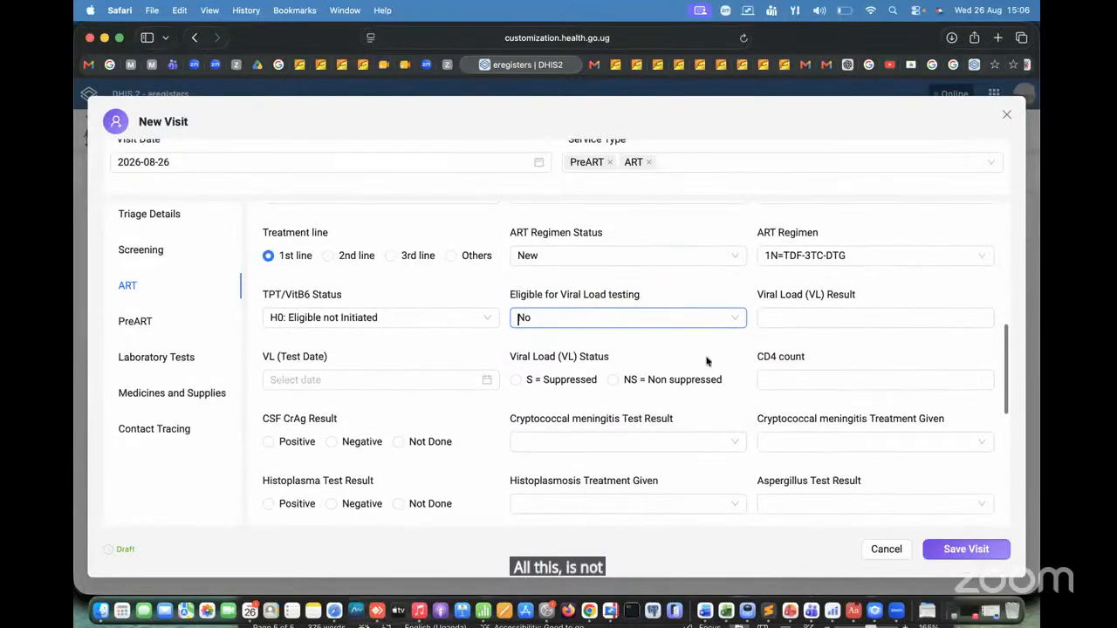
scroll(705, 364, "down", 1)
scroll(705, 361, "down", 2)
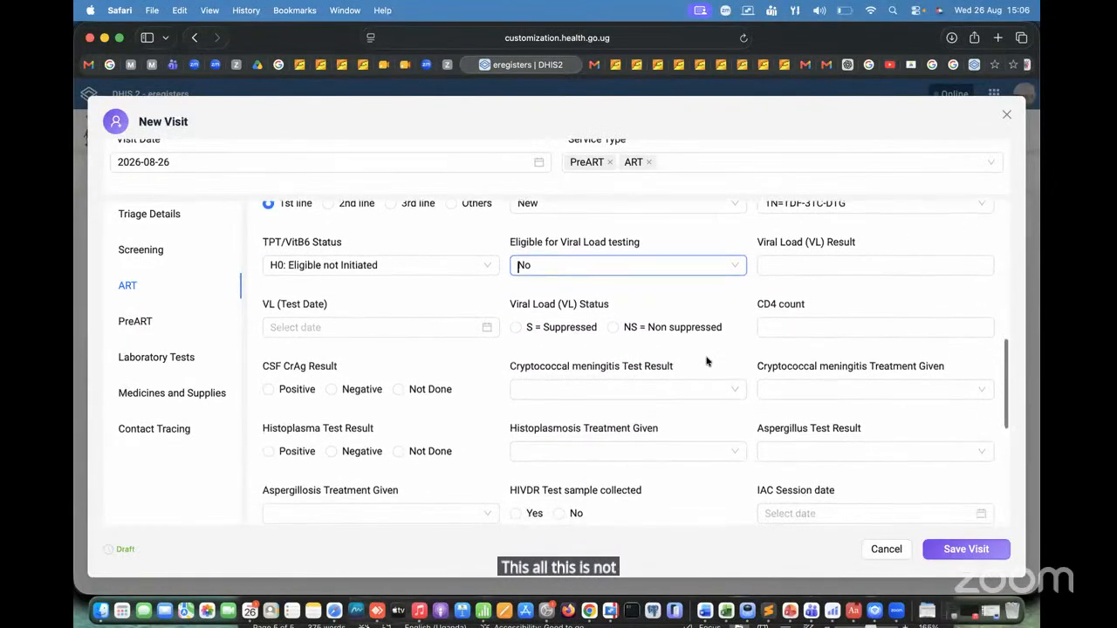
left_click(815, 236)
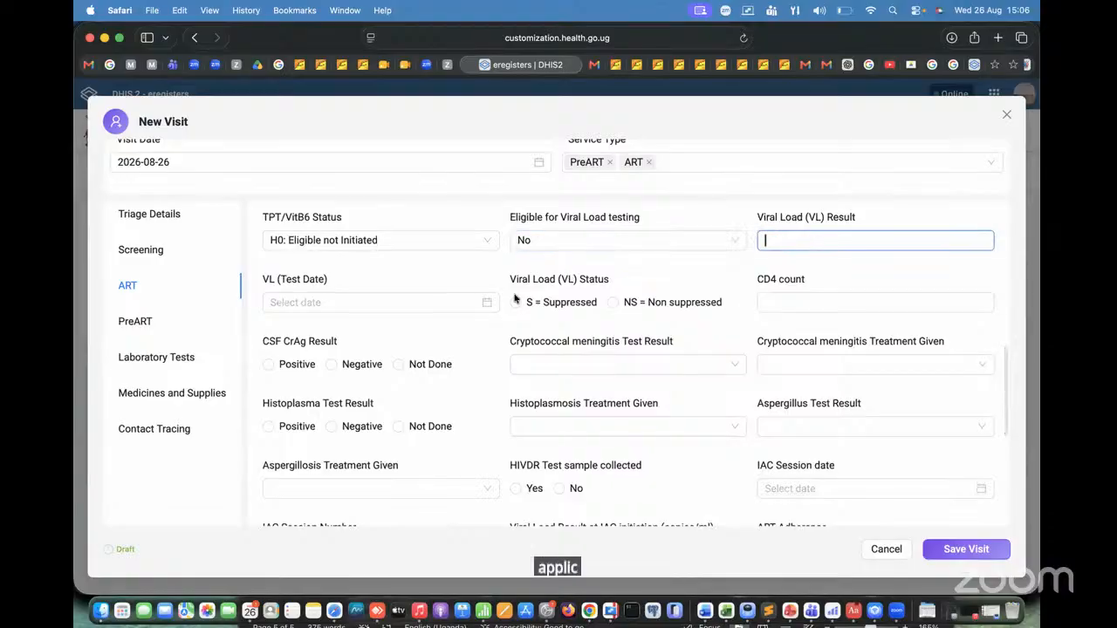
scroll(515, 298, "down", 2)
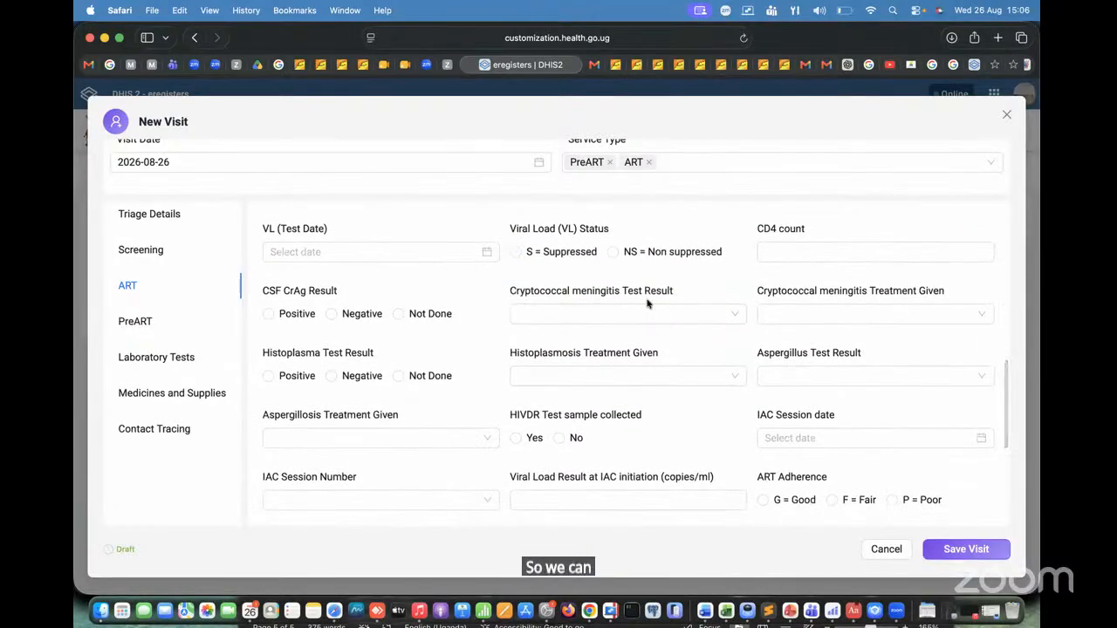
Step: Change Eligible for Viral Load testing to Yes in the ART section
scroll(646, 381, "down", 1)
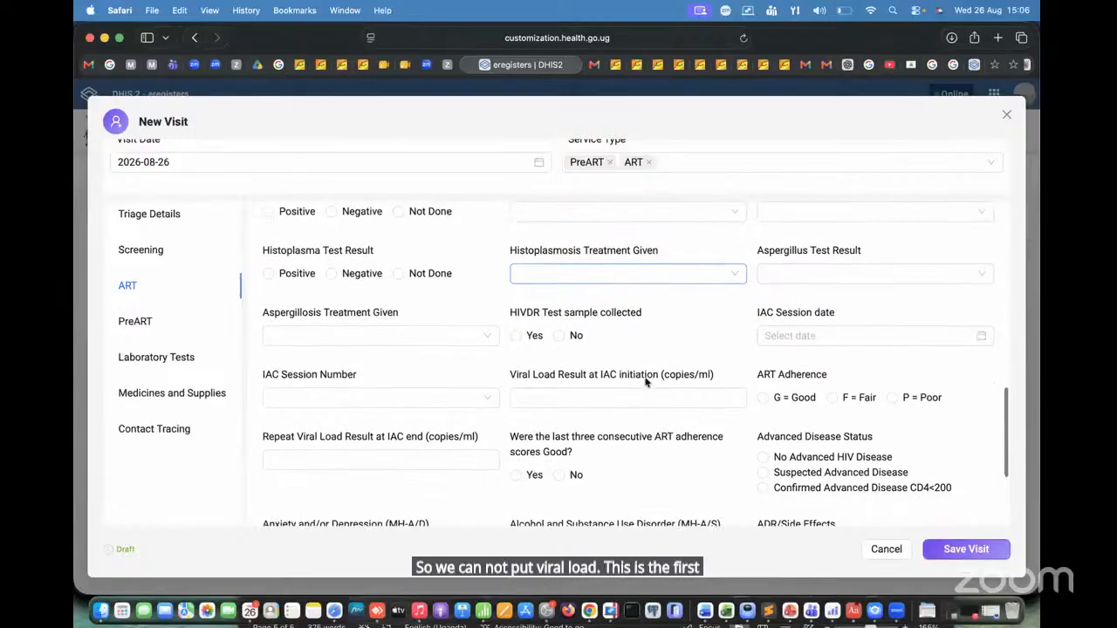
scroll(646, 381, "up", 3)
scroll(646, 382, "up", 1)
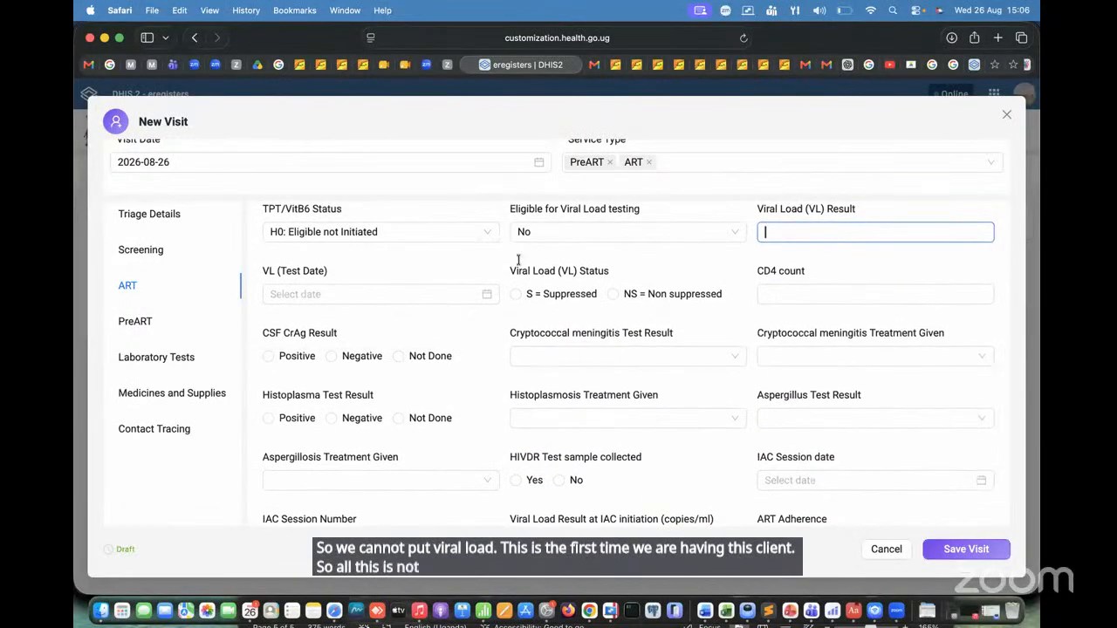
left_click(642, 232)
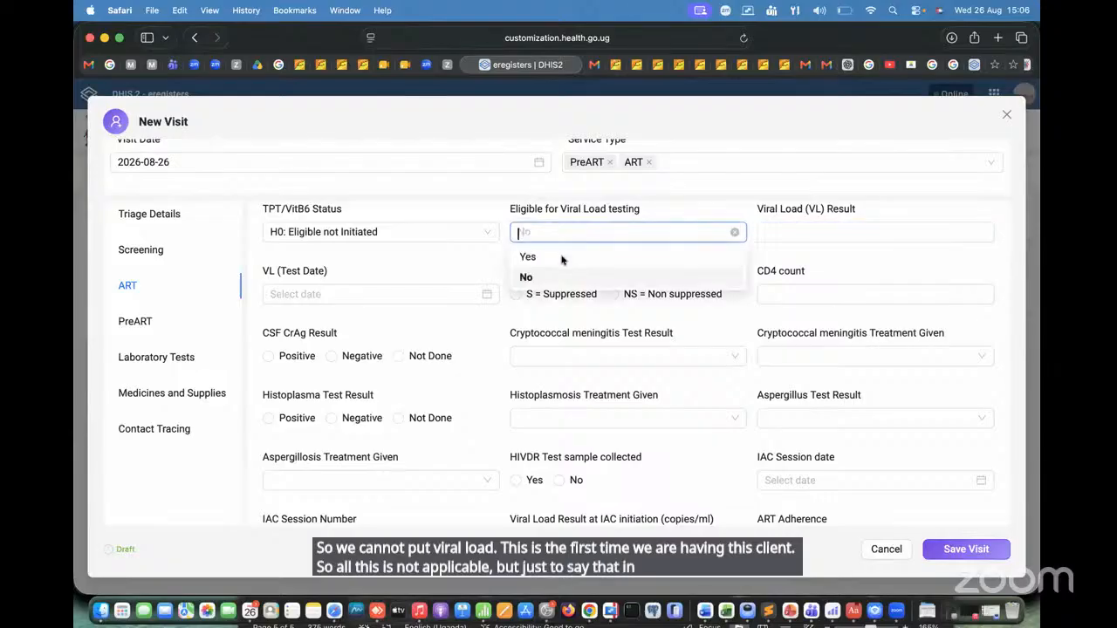
left_click(561, 255)
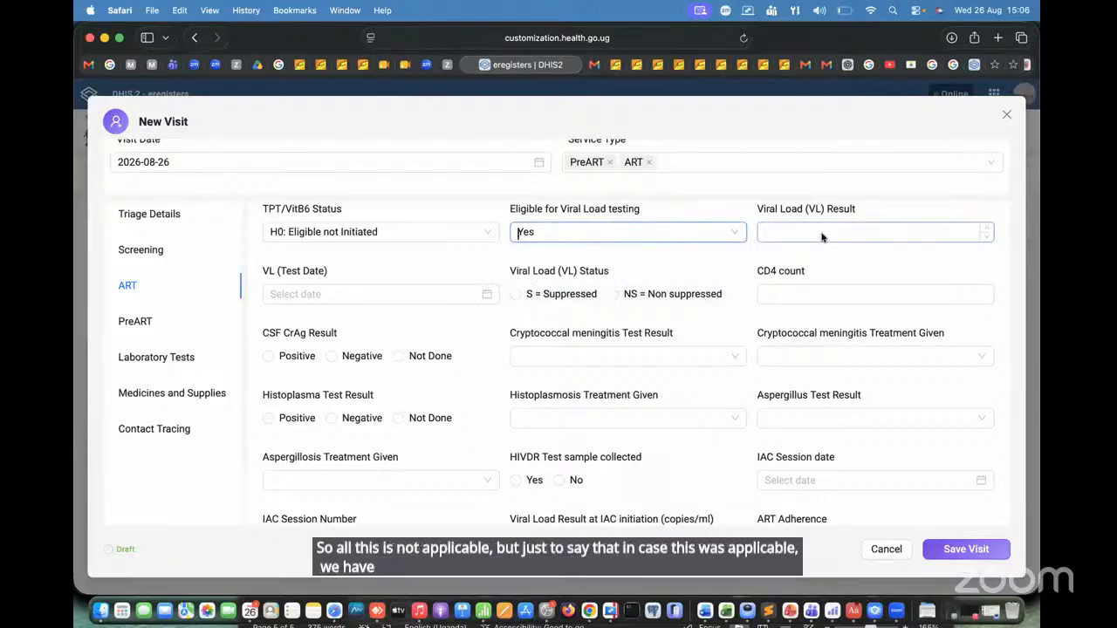
Step: Enter a Viral Load (VL) Result of 500 with the VL test date 2026-08-26
left_click(821, 232)
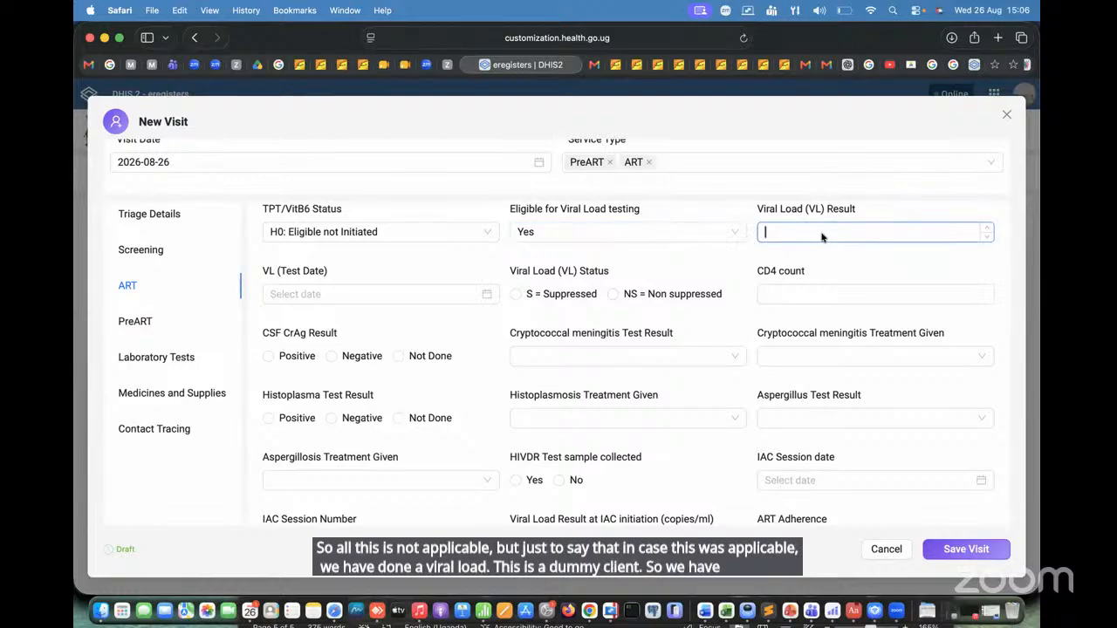
type("5")
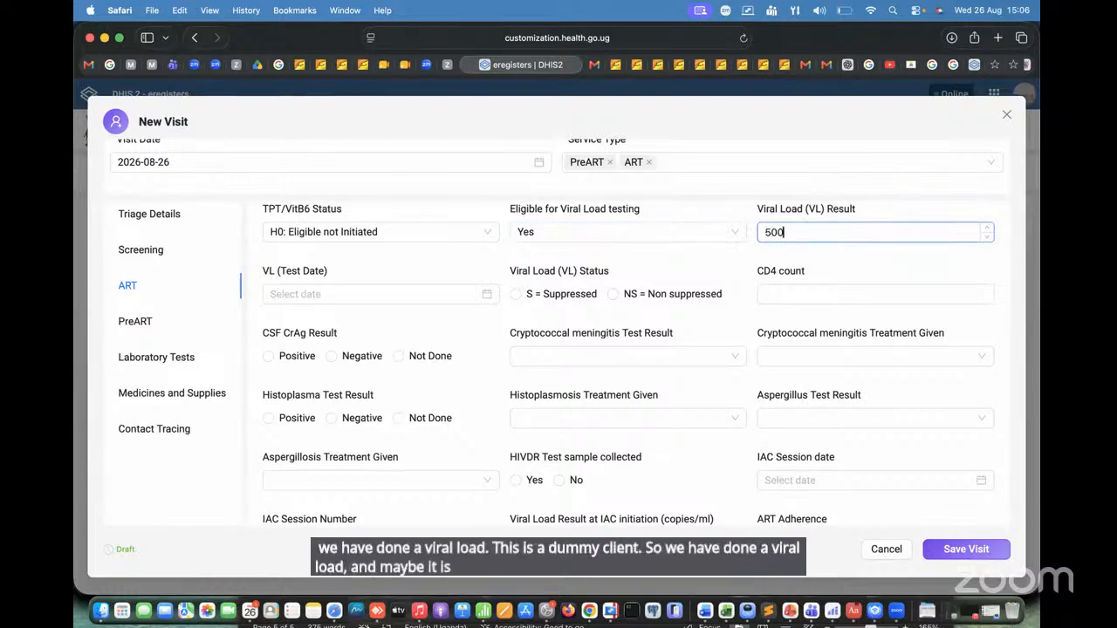
type("00")
left_click(294, 288)
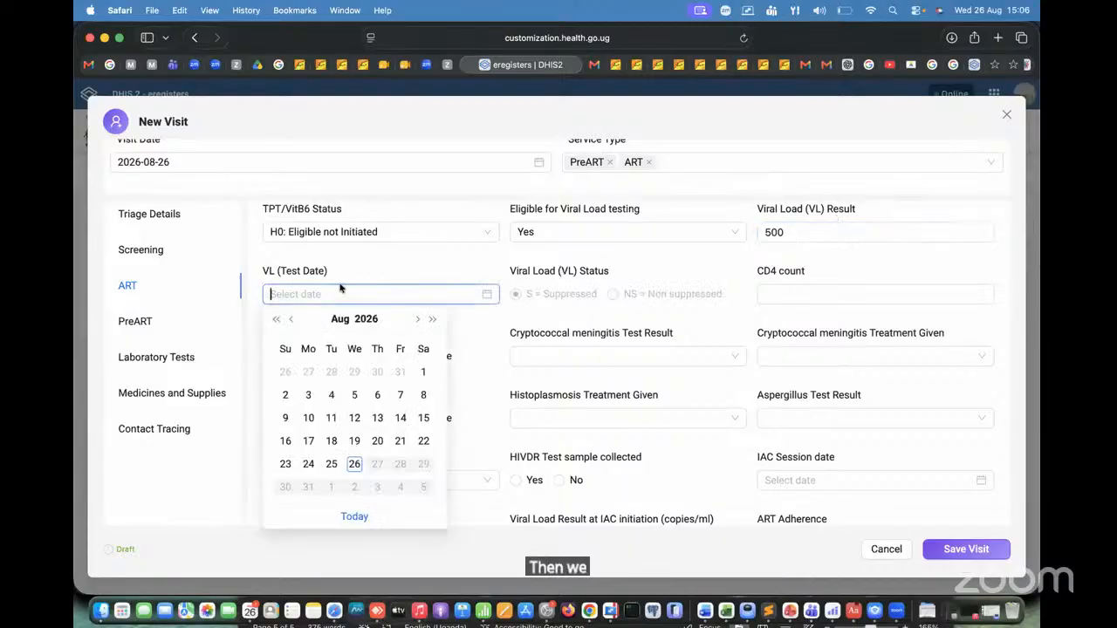
left_click(354, 465)
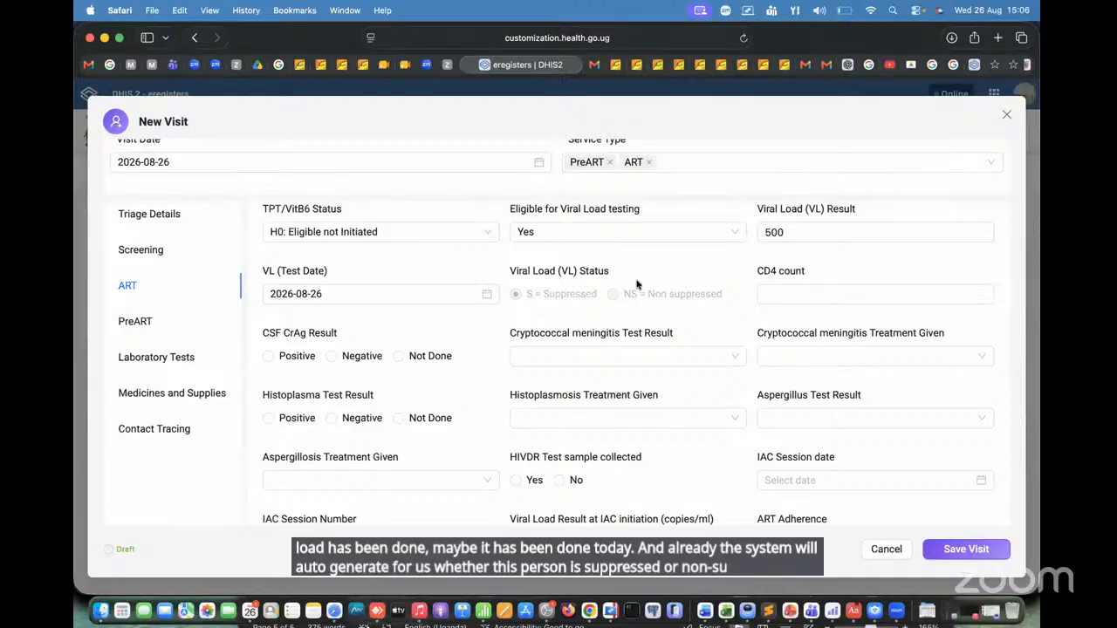
scroll(705, 382, "down", 2)
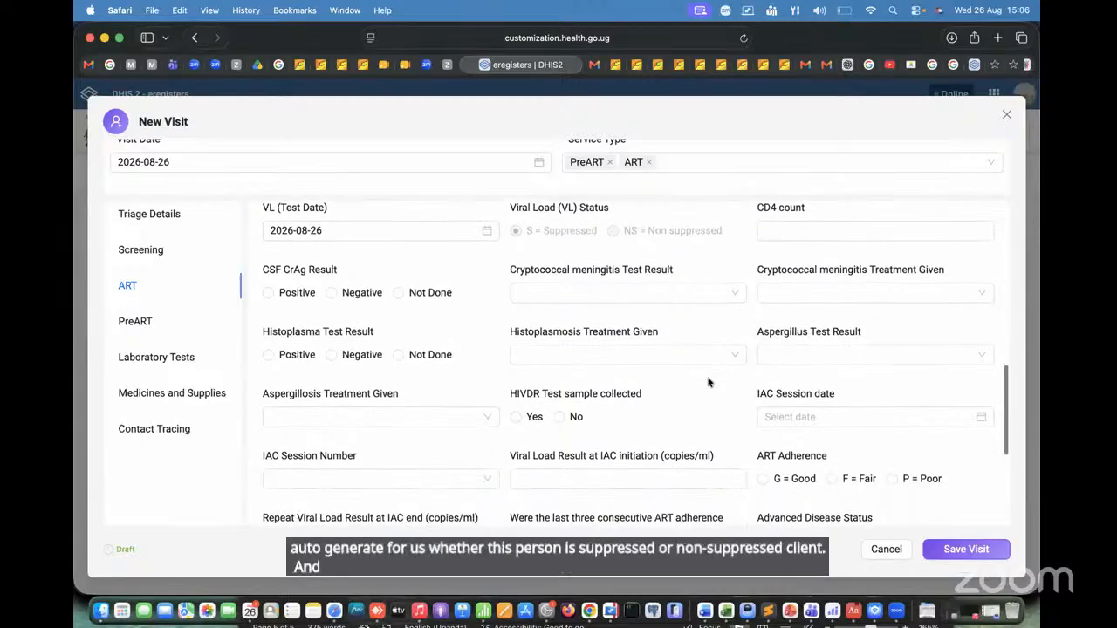
left_click(793, 231)
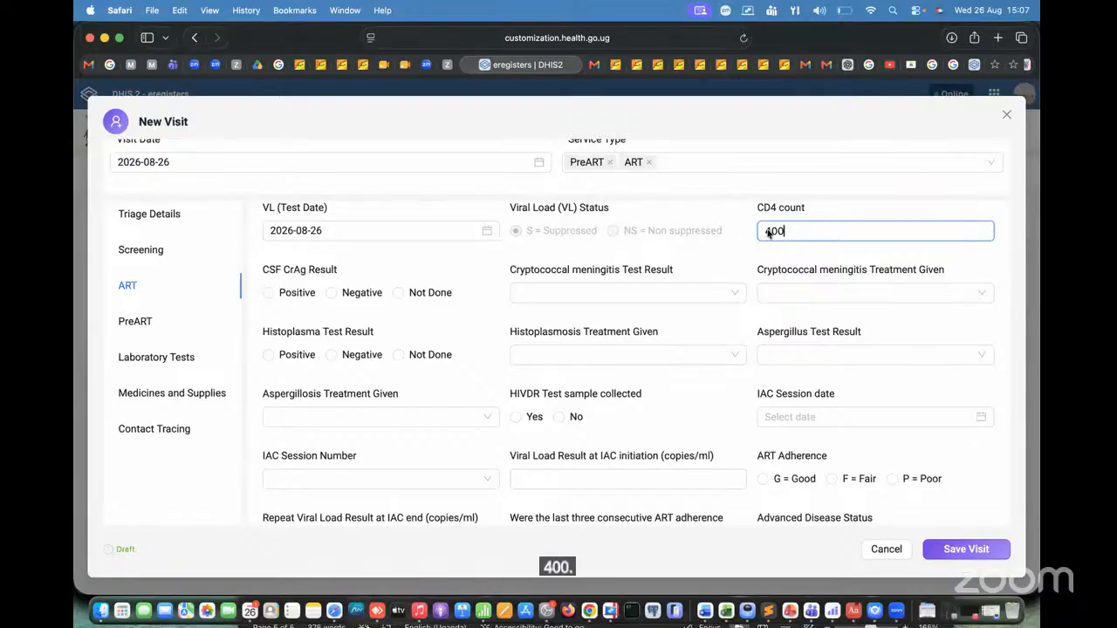
key("BackSpace")
key("BackSpace")
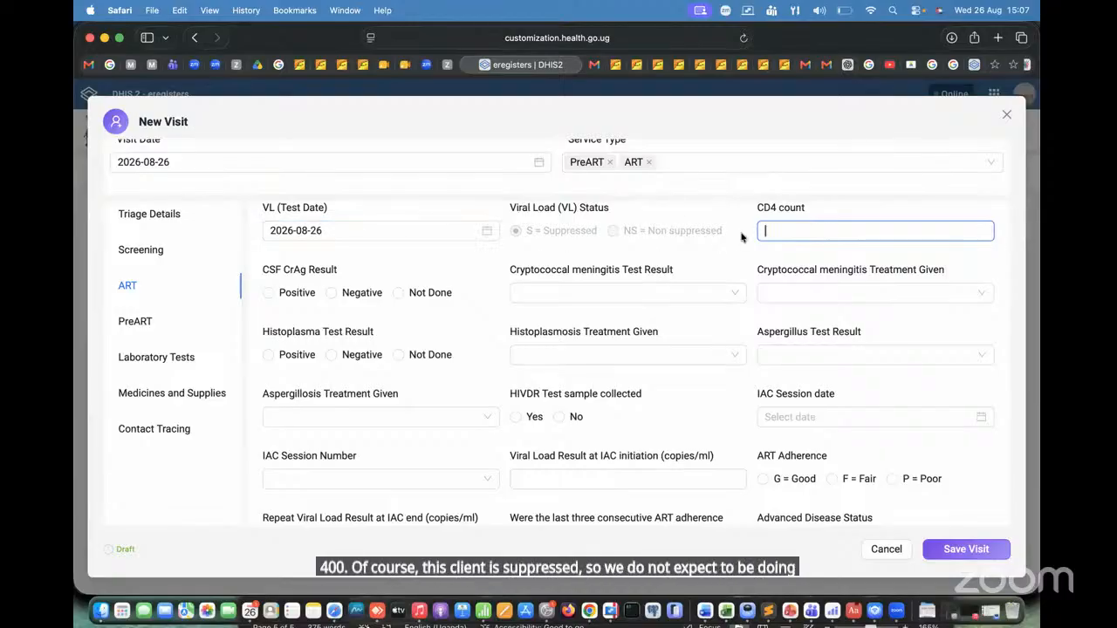
Step: Replace the Viral Load (VL) Result with 200
scroll(741, 238, "up", 2)
left_click(793, 283)
key("BackSpace")
key("BackSpace")
key("BackSpace")
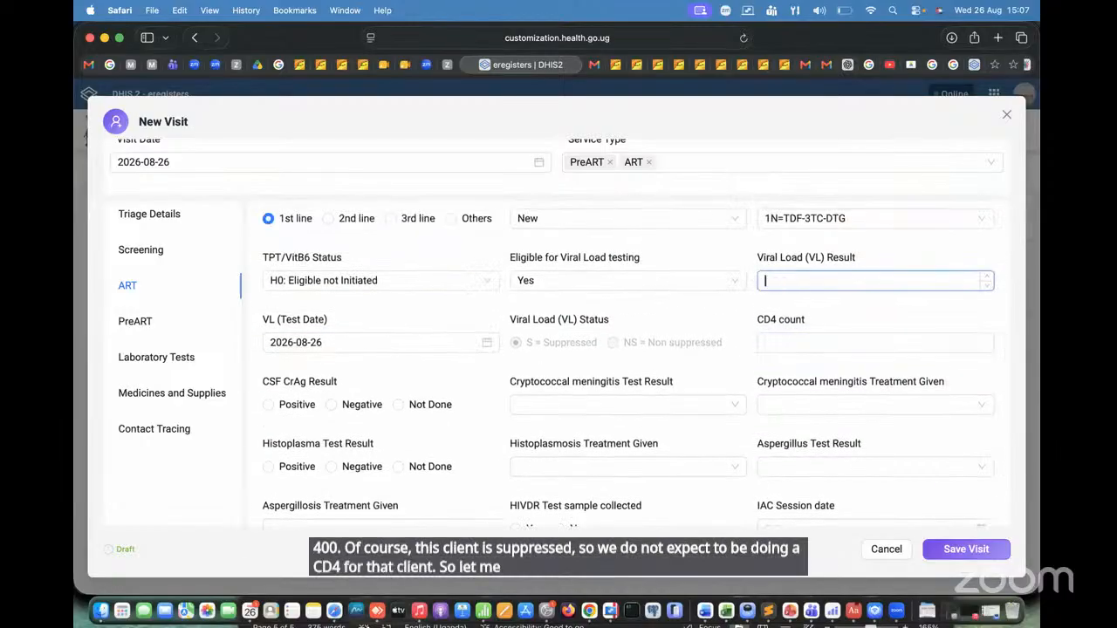
type("200")
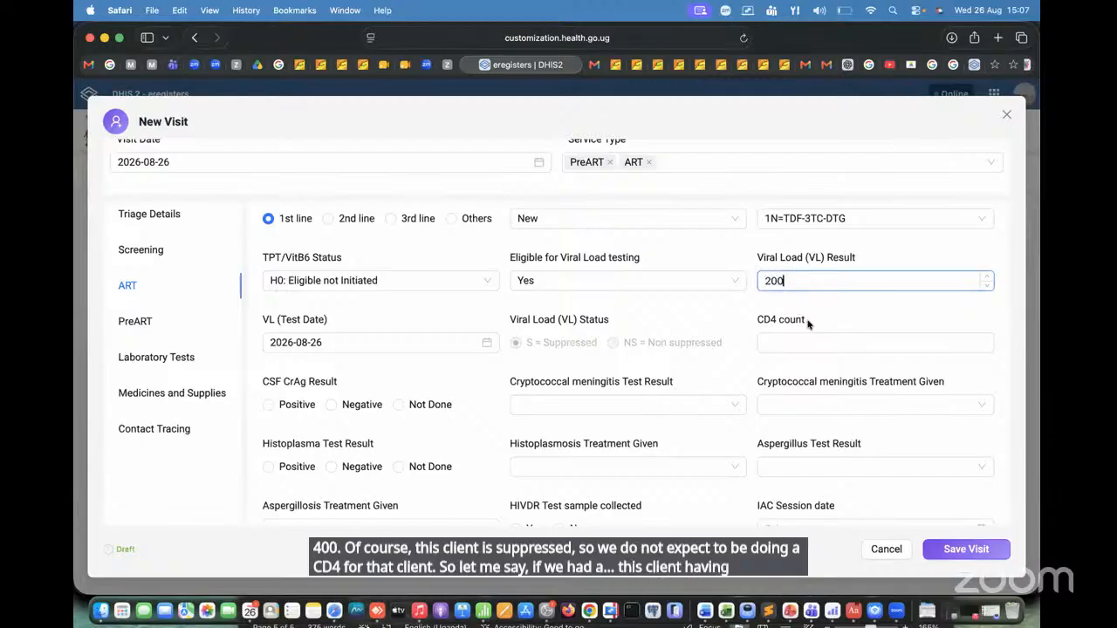
left_click(838, 404)
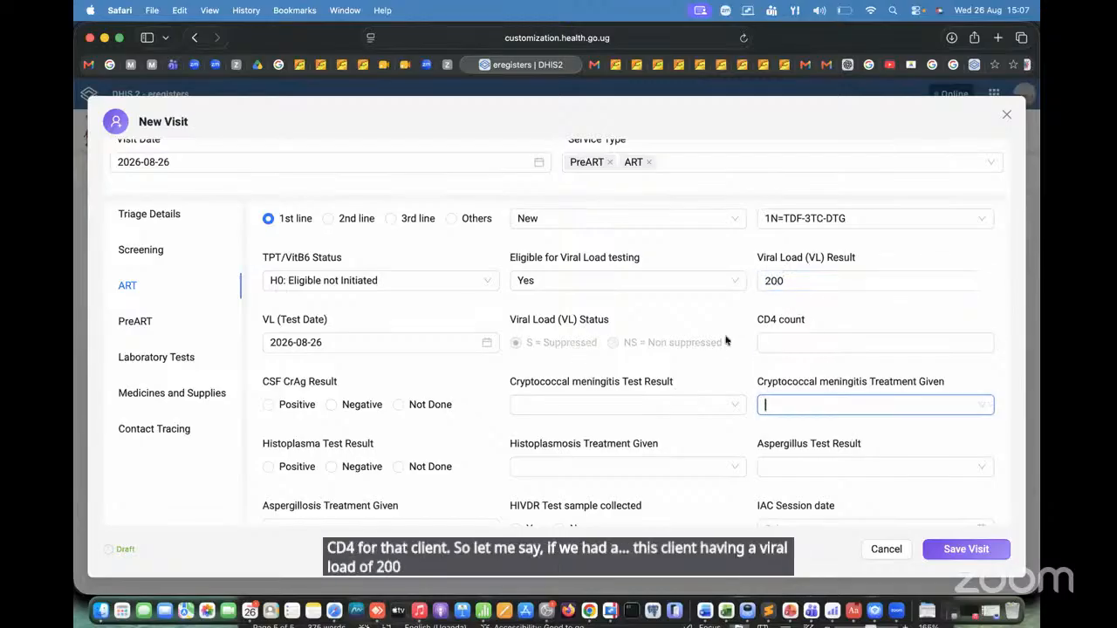
Step: Change the Viral Load (VL) Result to 1200
left_click(812, 281)
key("BackSpace")
key("BackSpace")
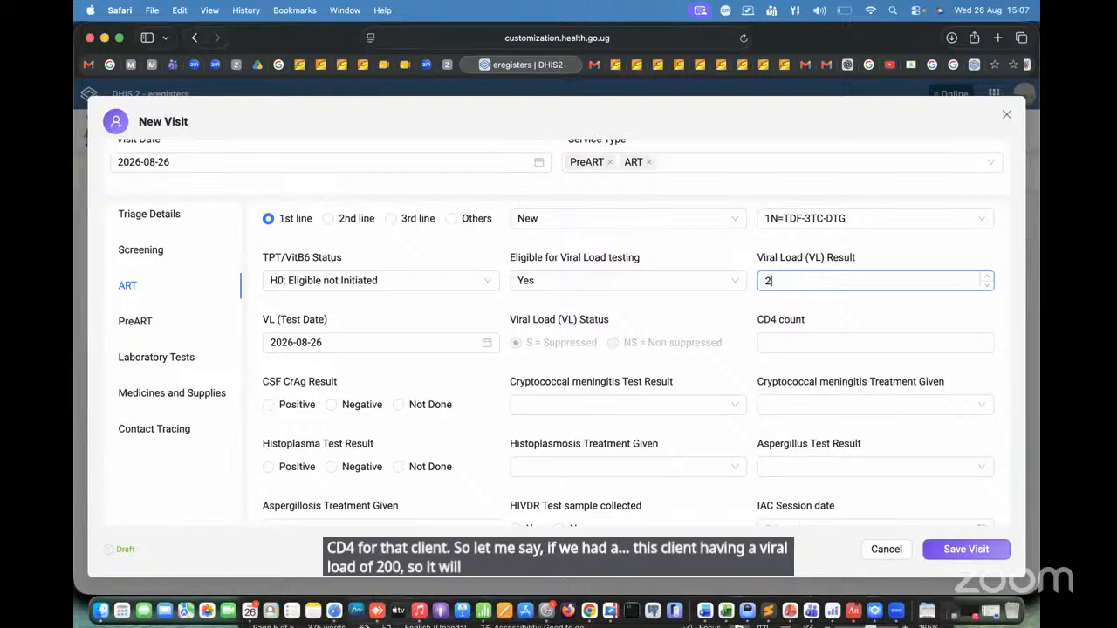
type("1200")
left_click(403, 328)
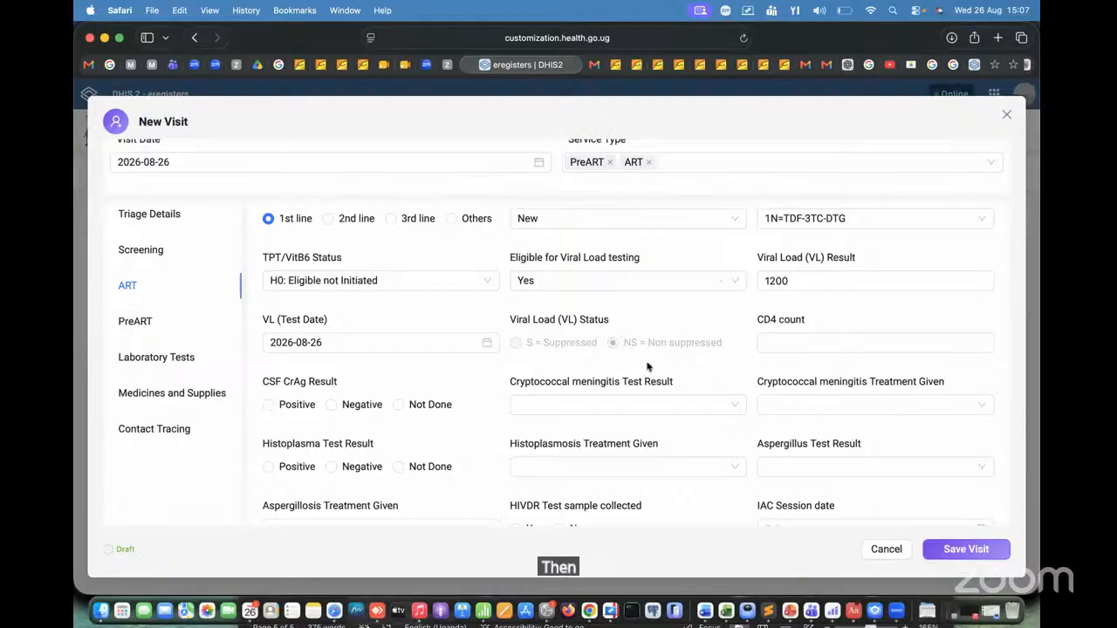
Step: Enter a CD4 count of 125
scroll(650, 358, "down", 2)
left_click(799, 277)
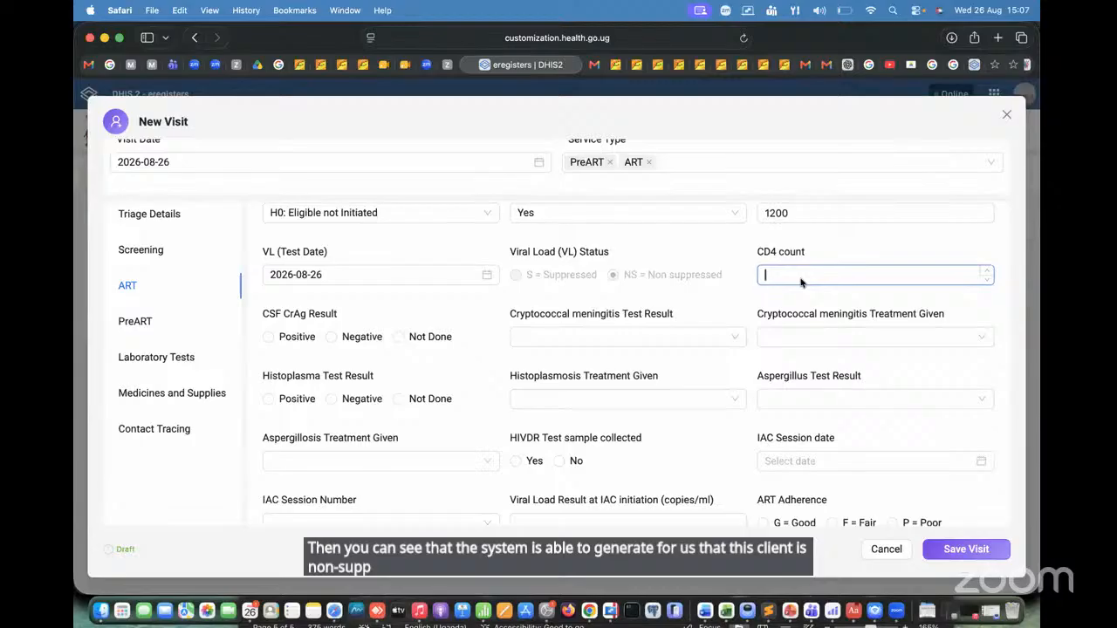
type("125")
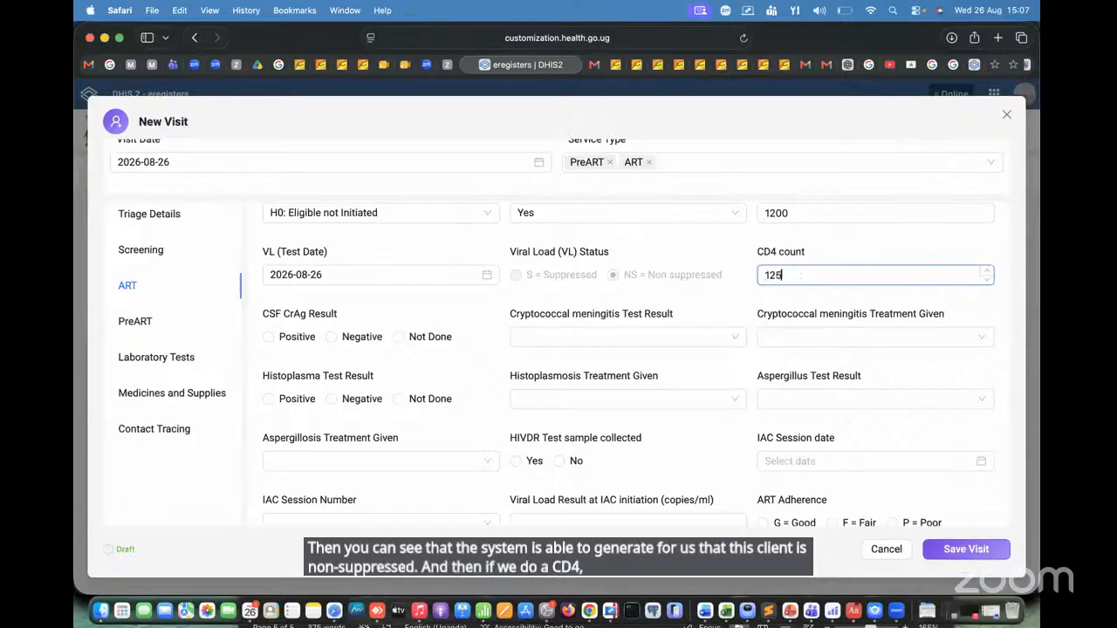
left_click(622, 324)
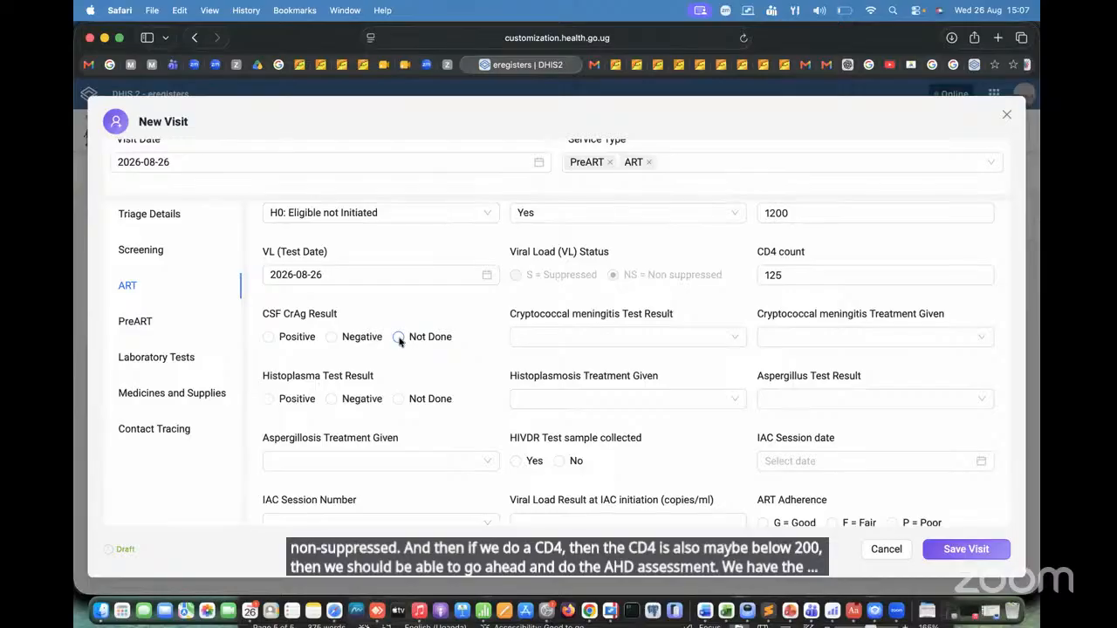
Step: Set the CSF CrAg Result to Positive and the Cryptococcal meningitis Test Result to Not Done
left_click(331, 339)
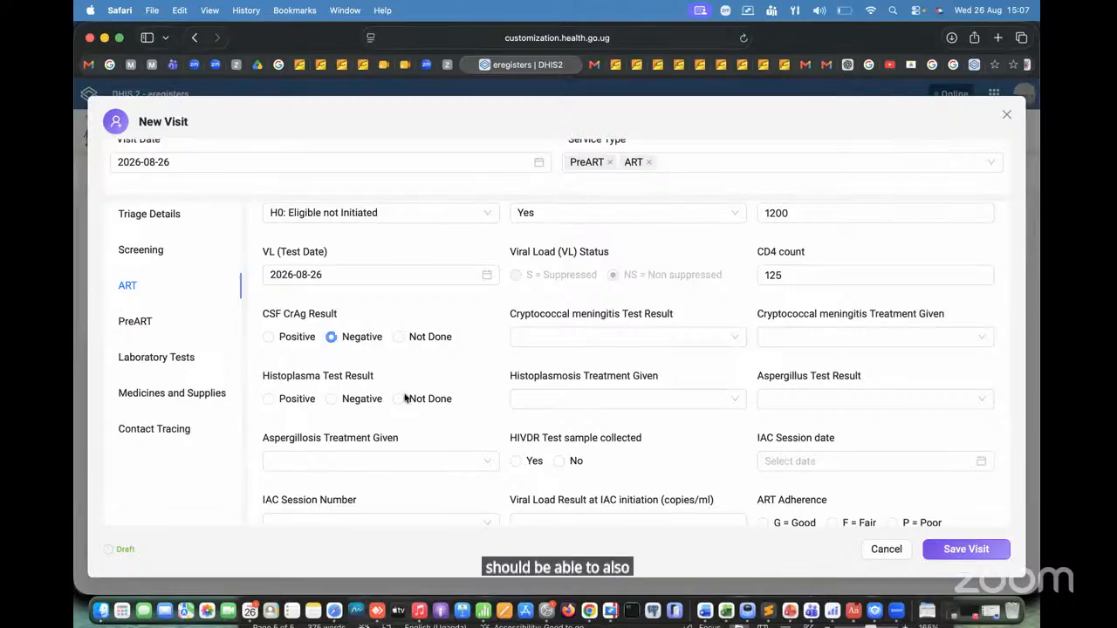
left_click(268, 339)
scroll(703, 337, "down", 2)
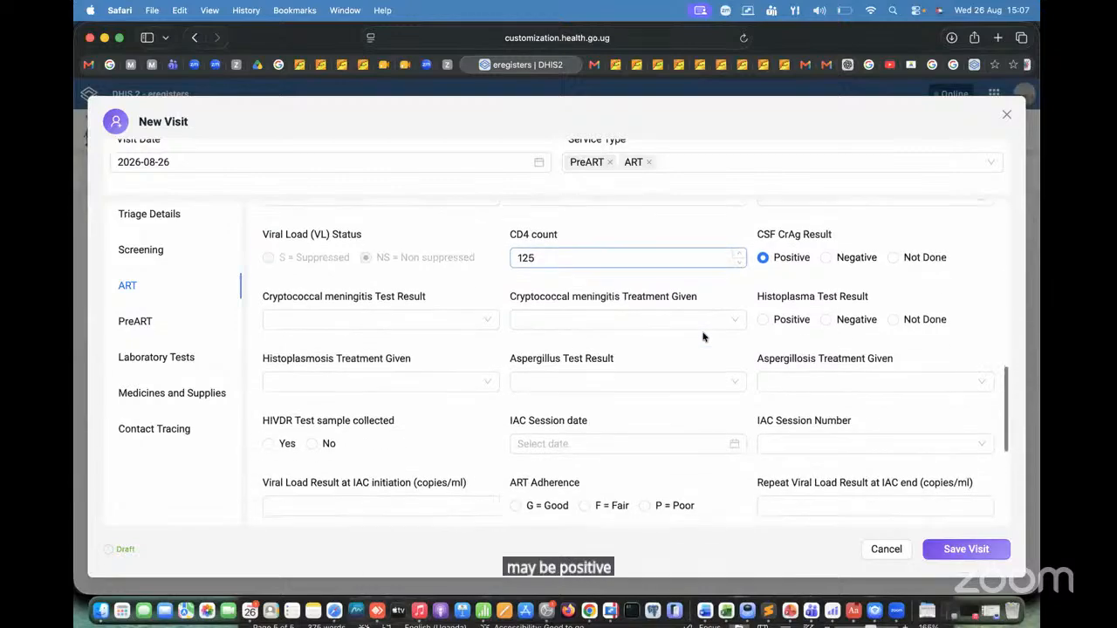
scroll(703, 337, "down", 1)
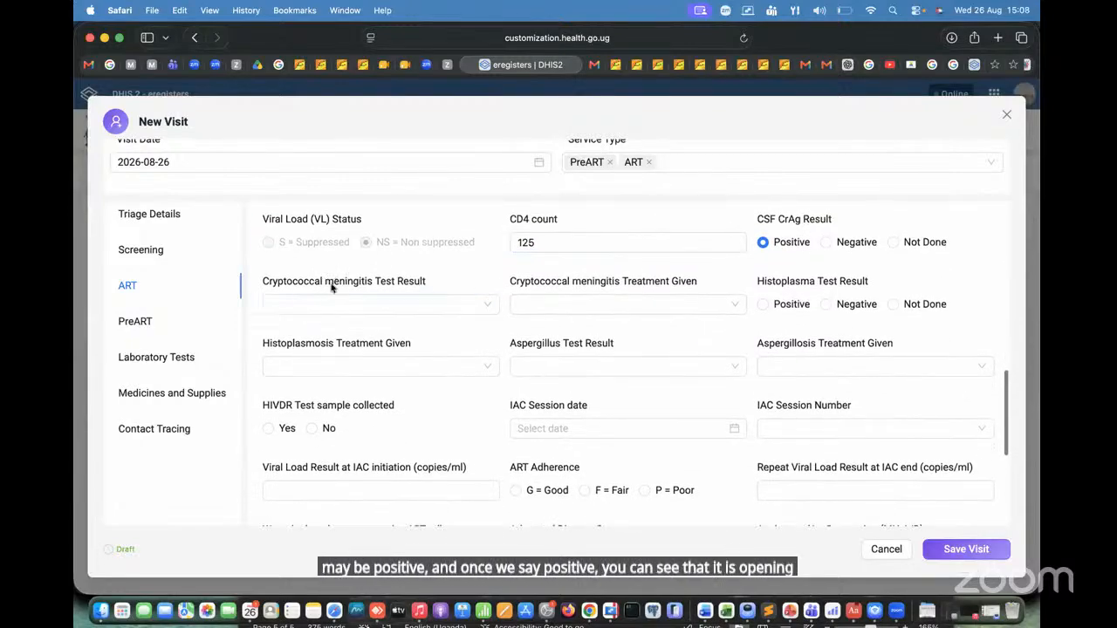
left_click(477, 306)
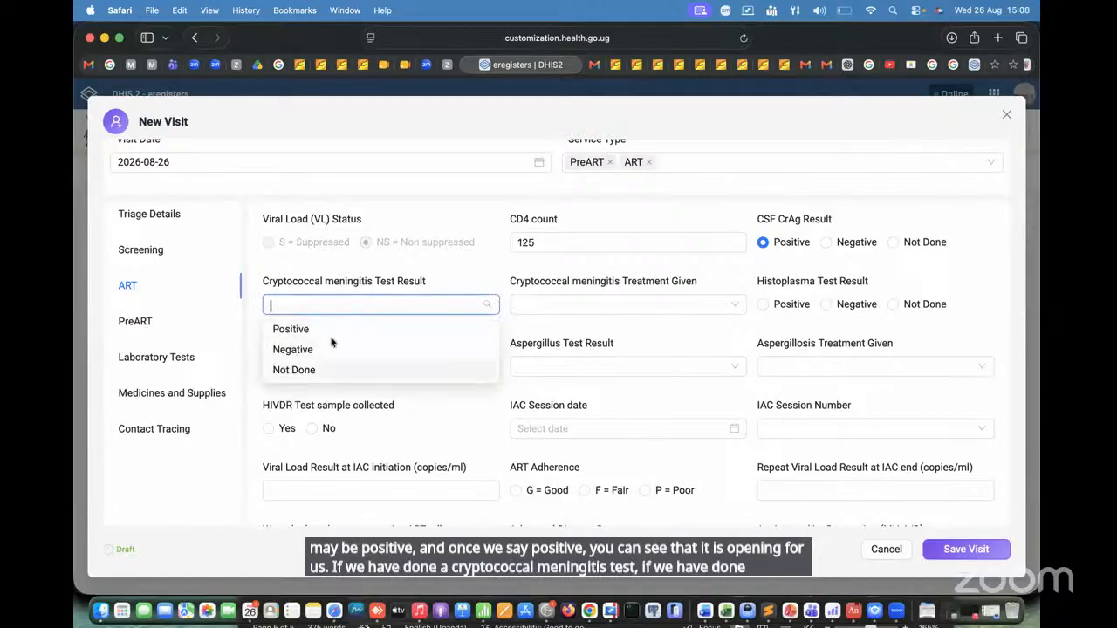
left_click(344, 369)
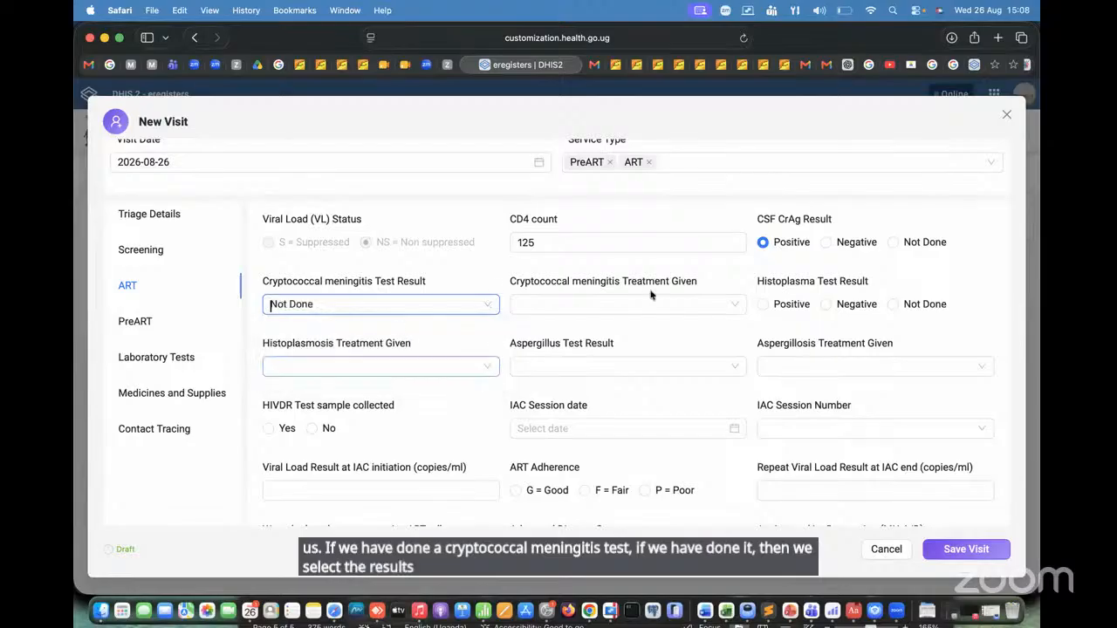
Step: Review the available options for Cryptococcal meningitis Treatment Given without choosing one
left_click(733, 304)
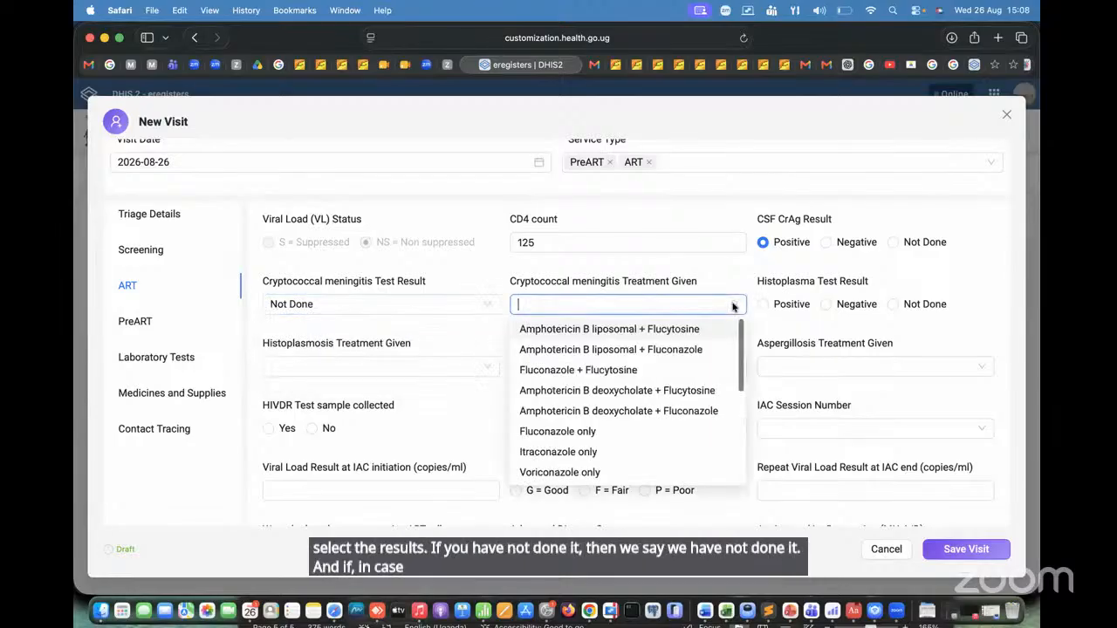
scroll(725, 330, "down", 5)
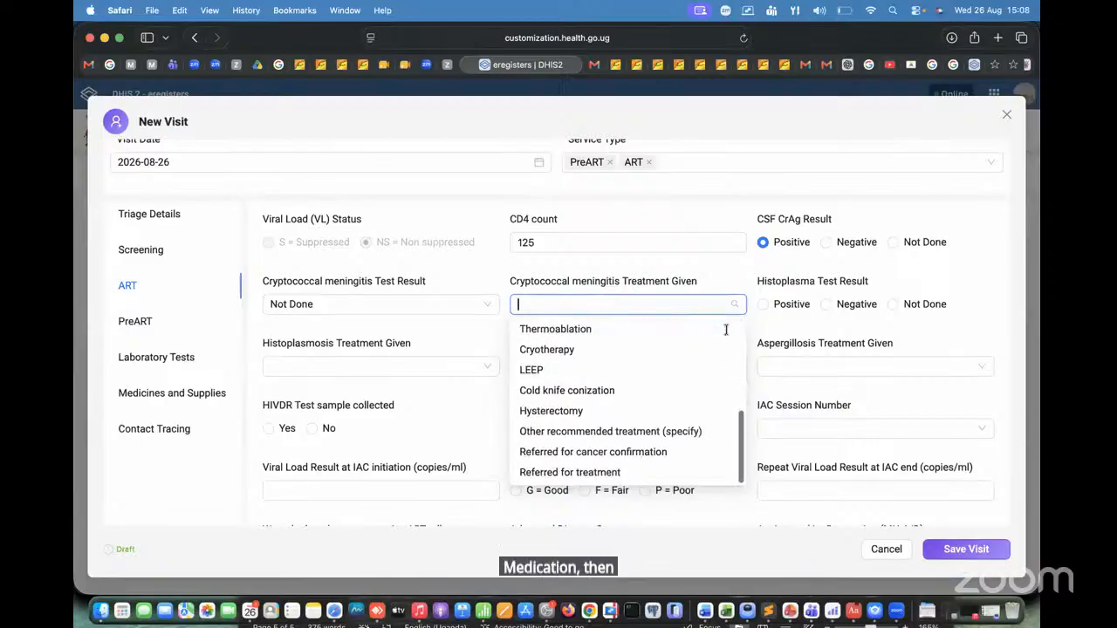
scroll(725, 329, "up", 5)
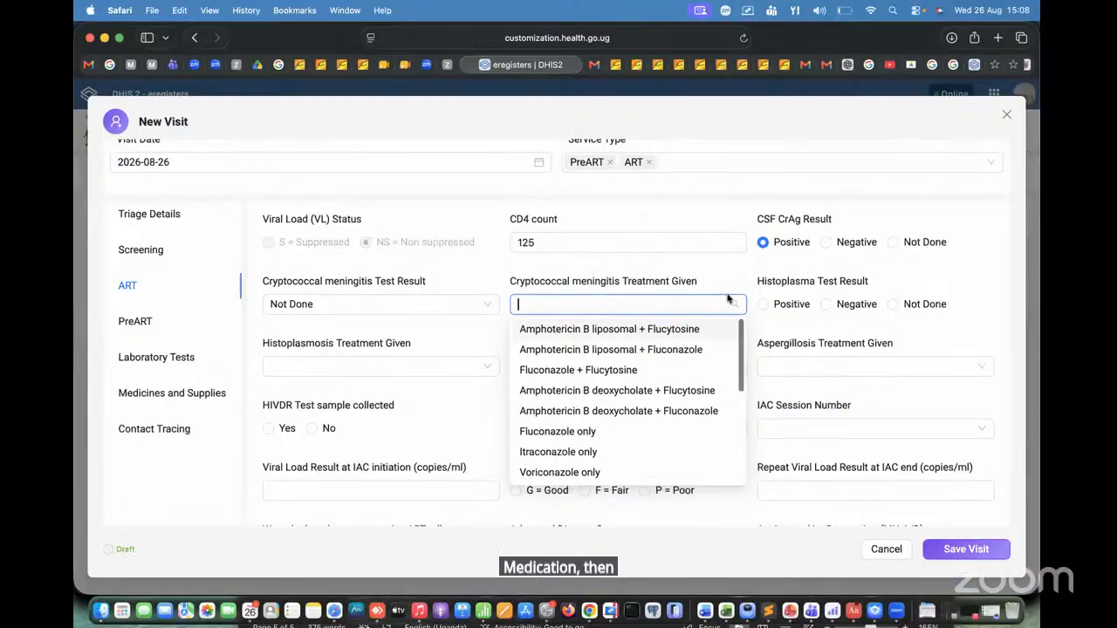
left_click(887, 322)
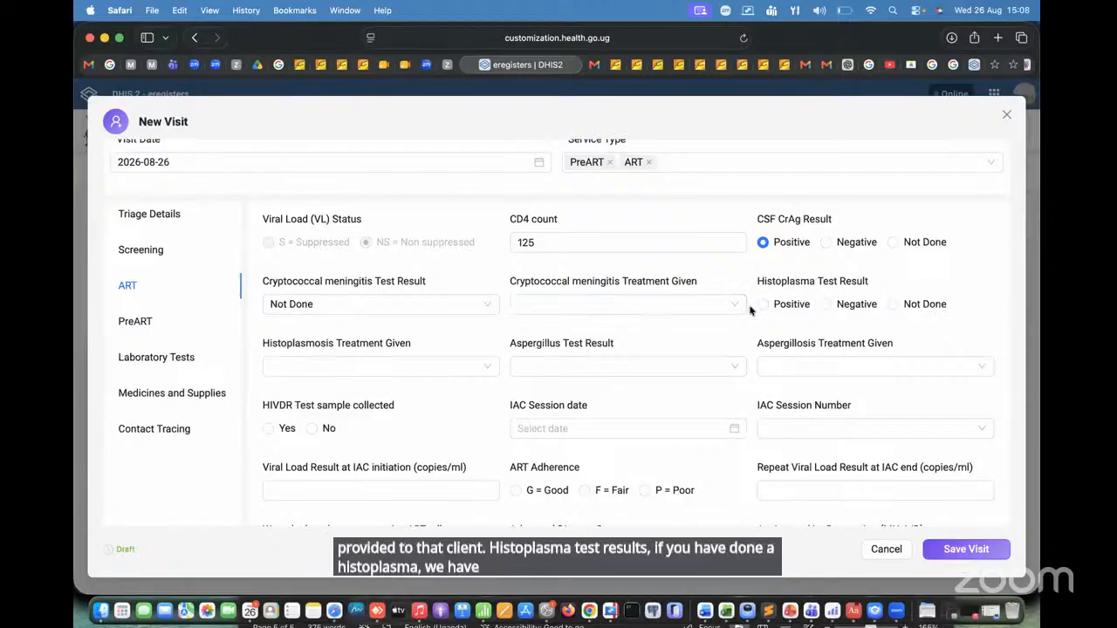
Step: Set the Histoplasma Test Result to Negative and Histoplasmosis Treatment Given to Yes
left_click(893, 304)
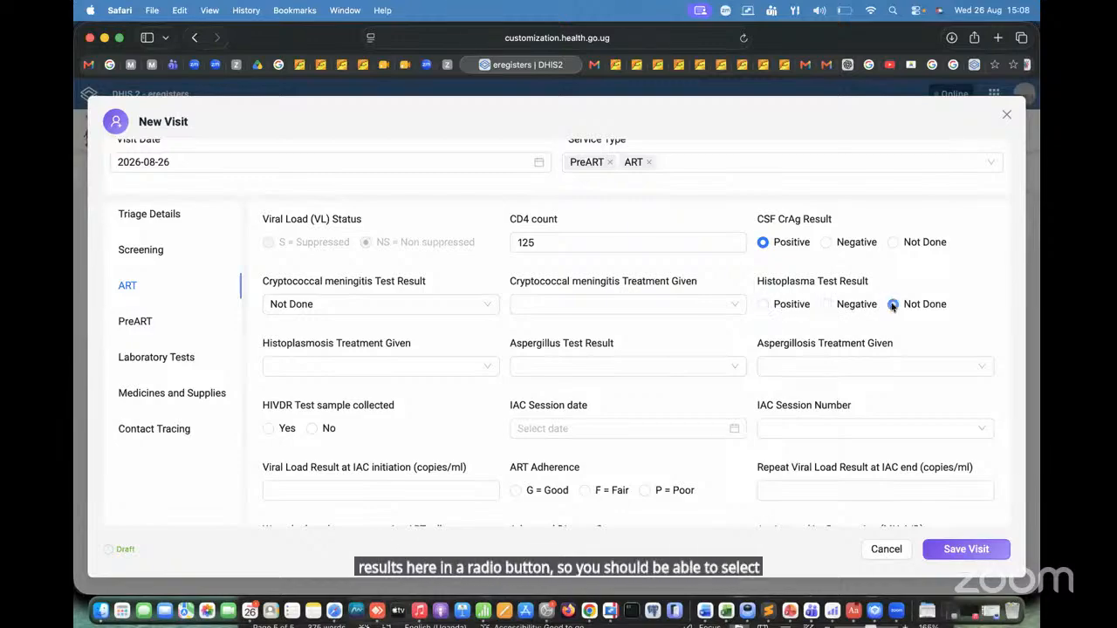
left_click(766, 305)
scroll(978, 326, "down", 2)
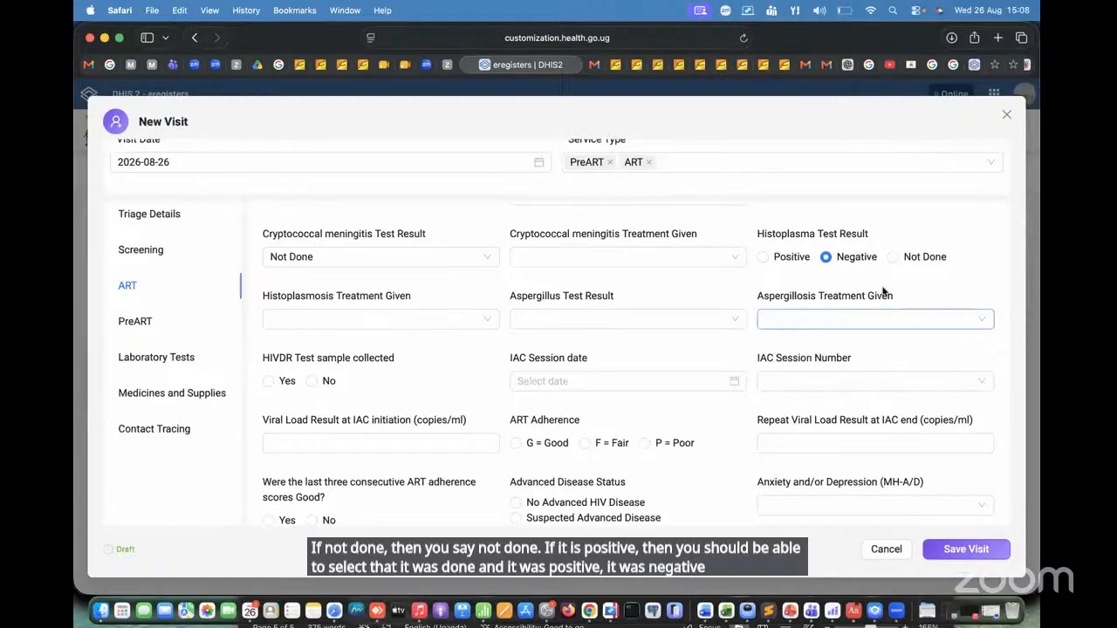
left_click(466, 323)
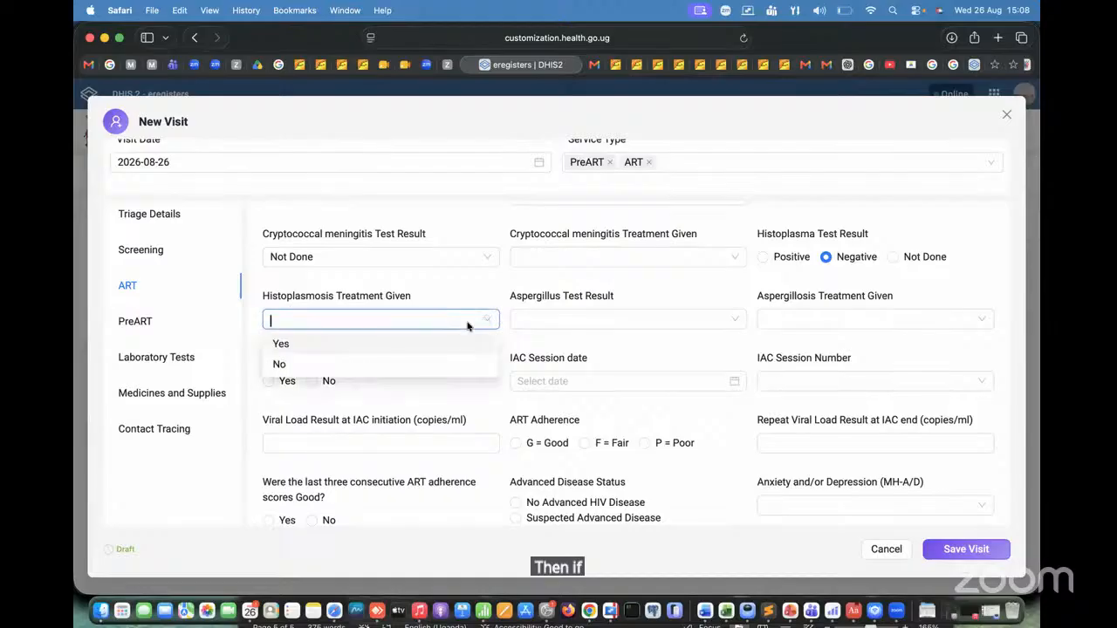
left_click(361, 347)
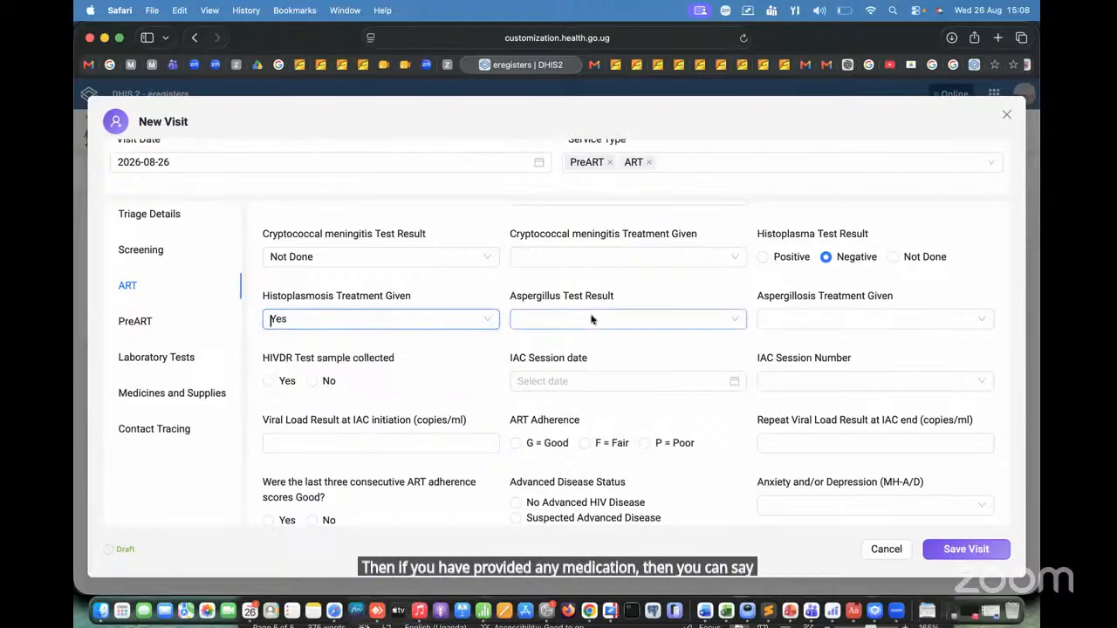
Step: Set the Histoplasma Test Result to Negative and clear the Histoplasmosis Treatment Given value
left_click(764, 257)
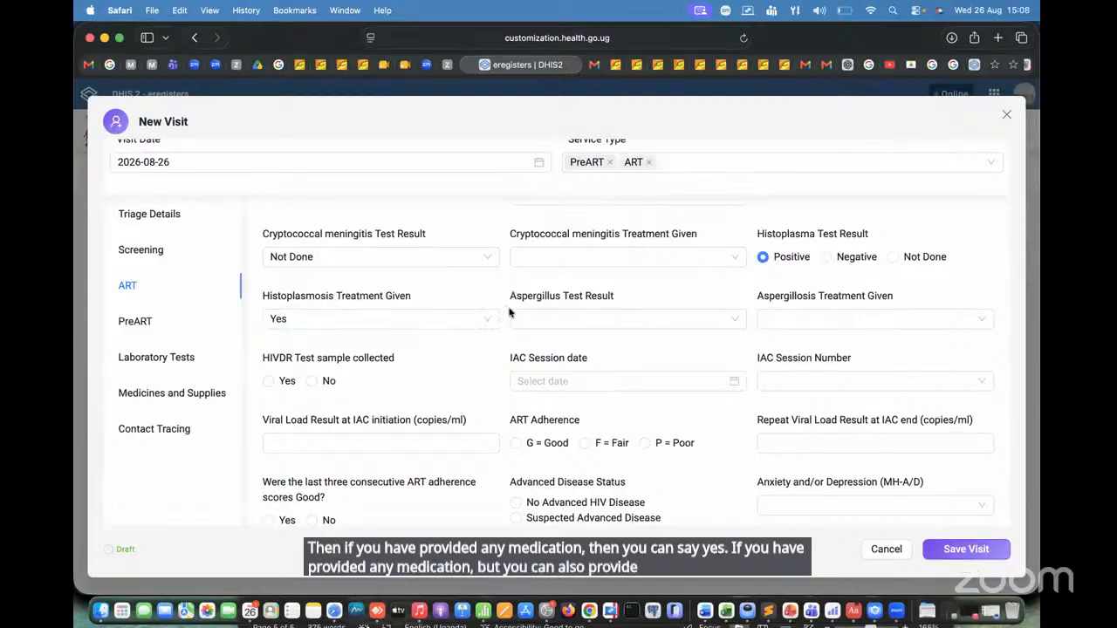
left_click(829, 259)
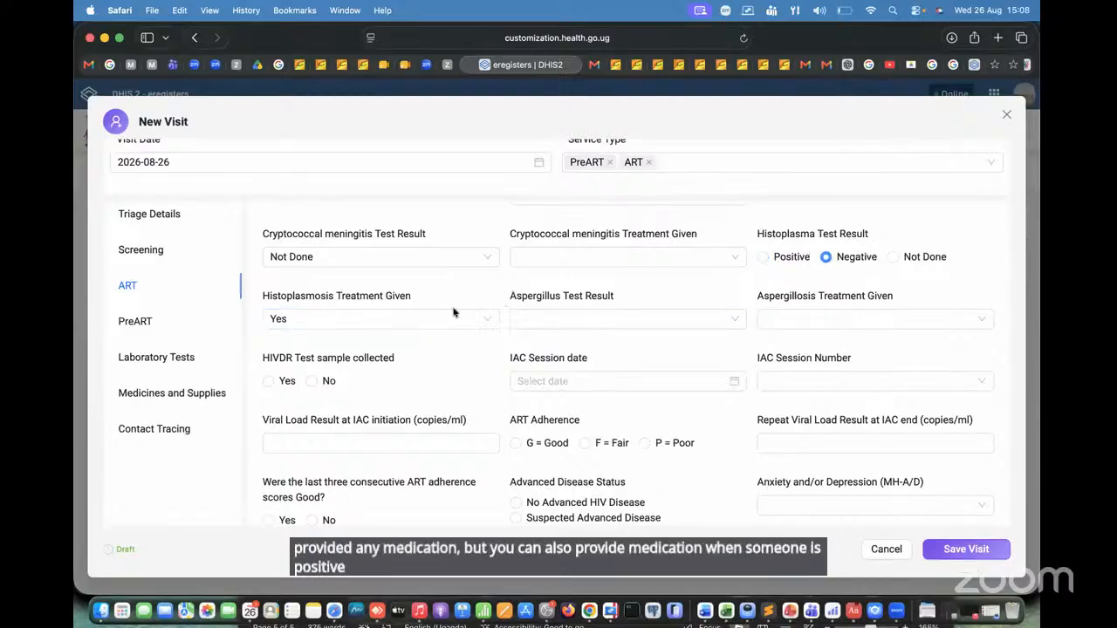
left_click(389, 317)
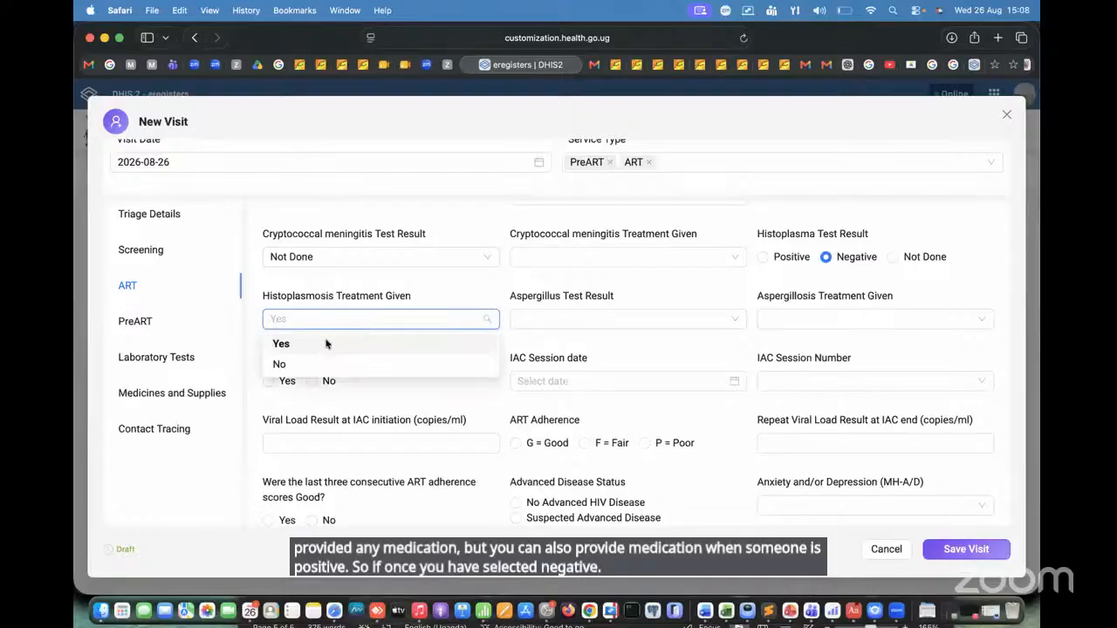
left_click(327, 343)
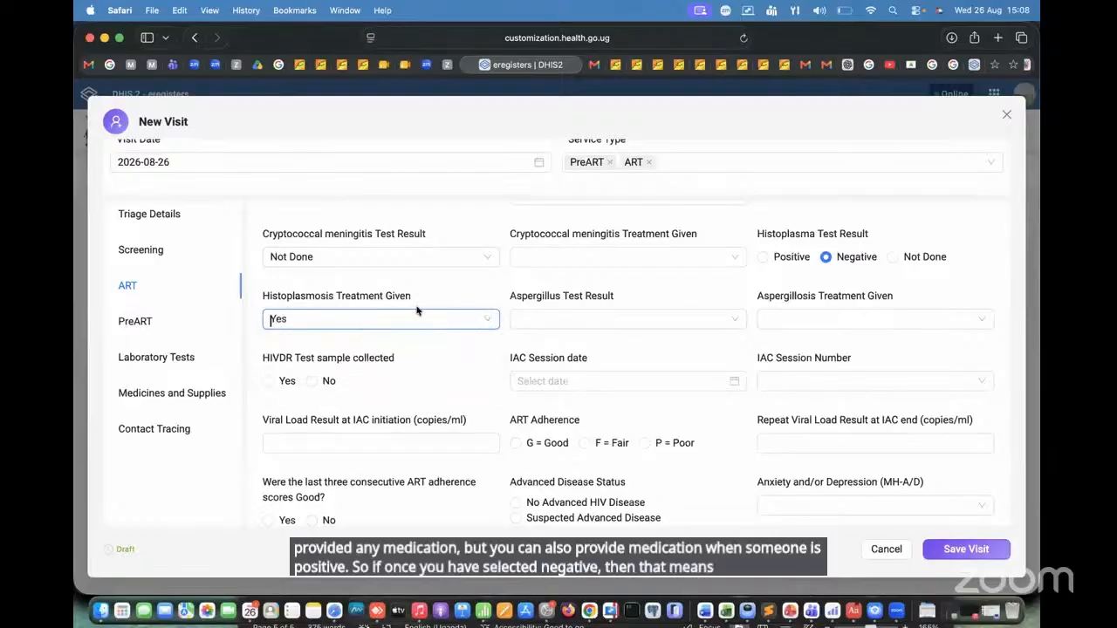
left_click(488, 320)
Step: Set the Aspergillus Test Result to Positive and Aspergillosis Treatment Given to No
left_click(643, 322)
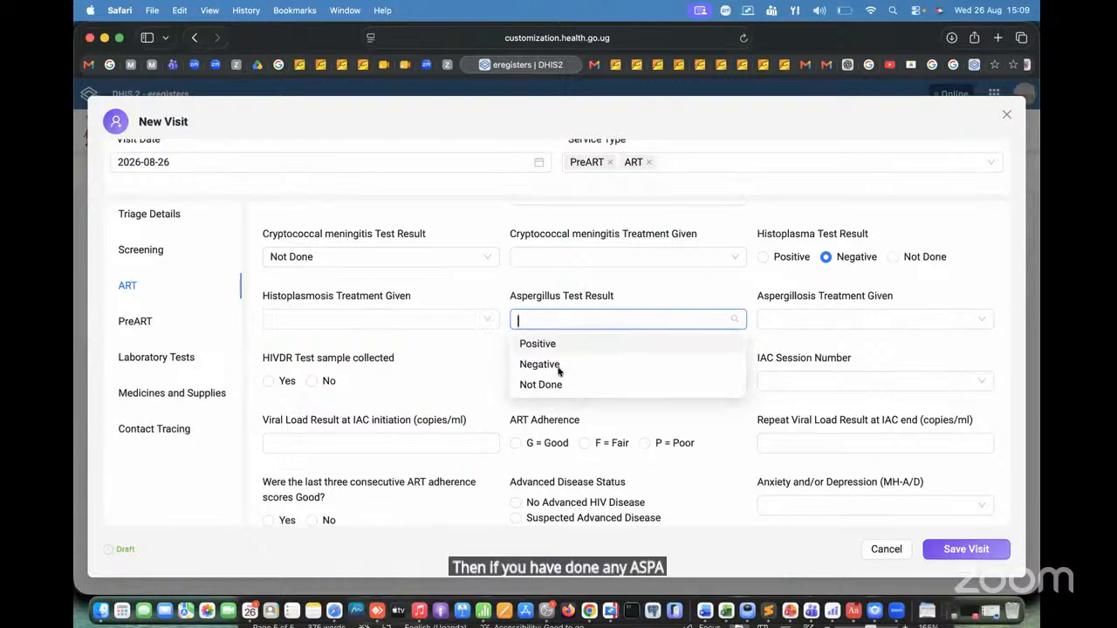
left_click(598, 386)
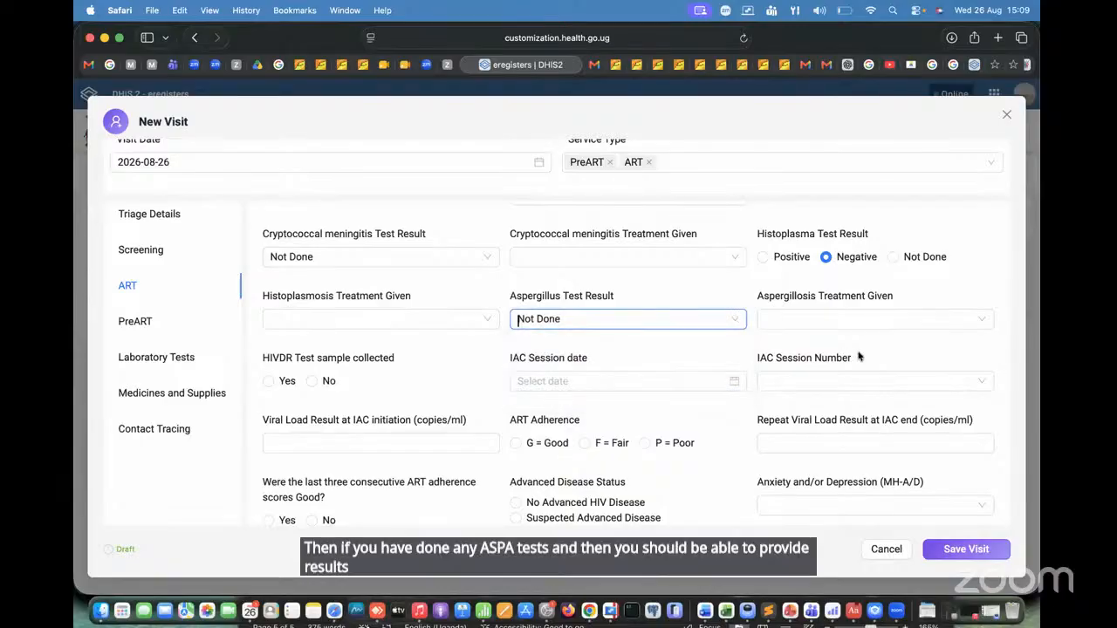
left_click(643, 319)
left_click(564, 343)
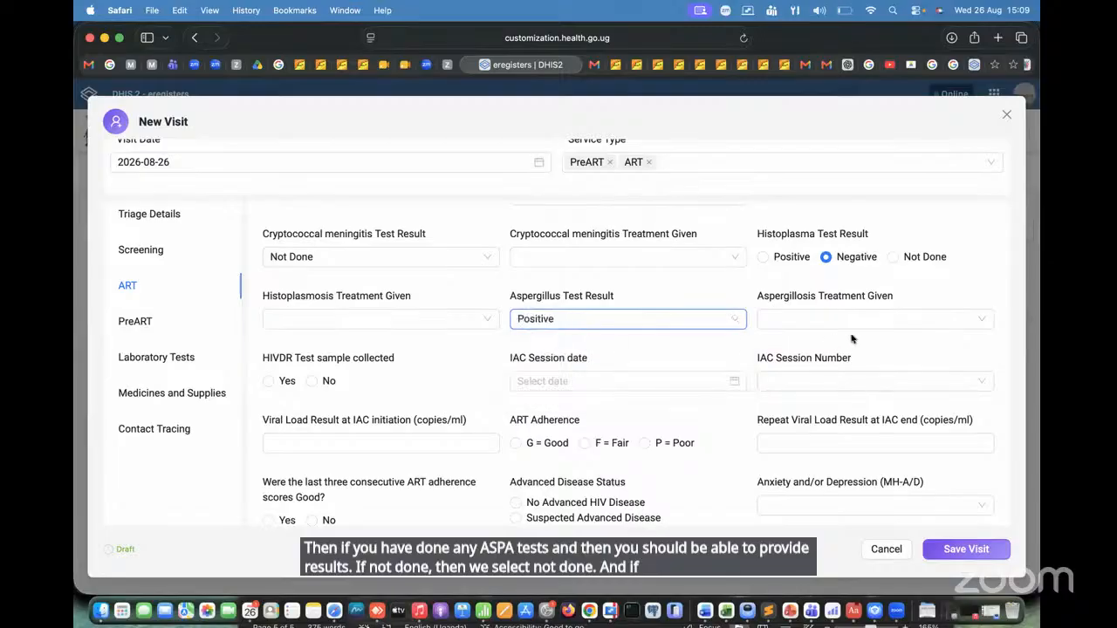
left_click(843, 323)
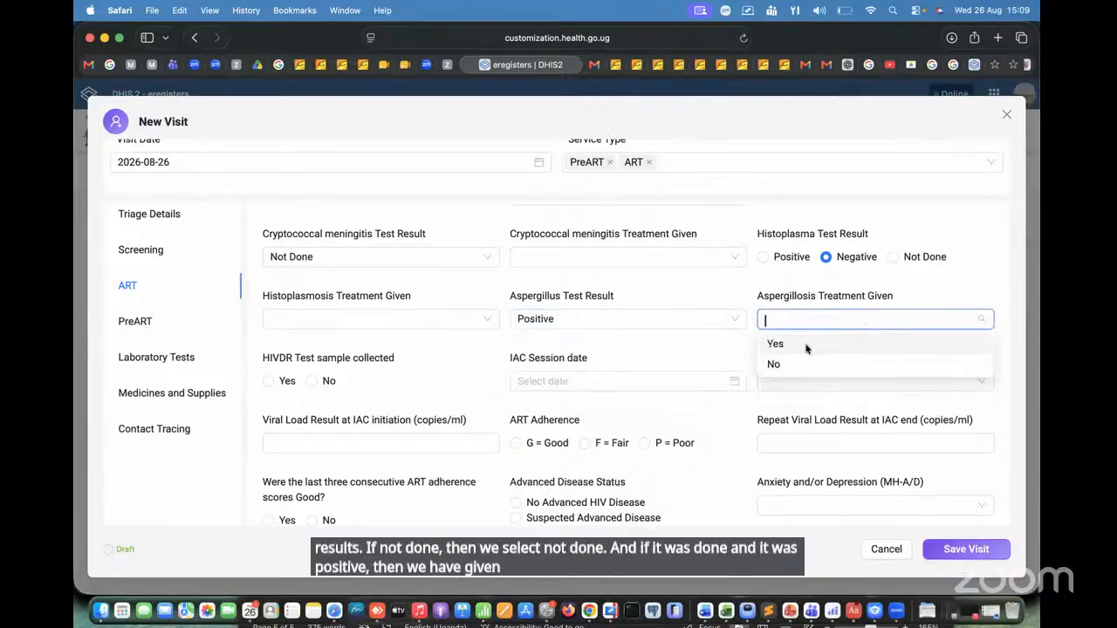
left_click(806, 348)
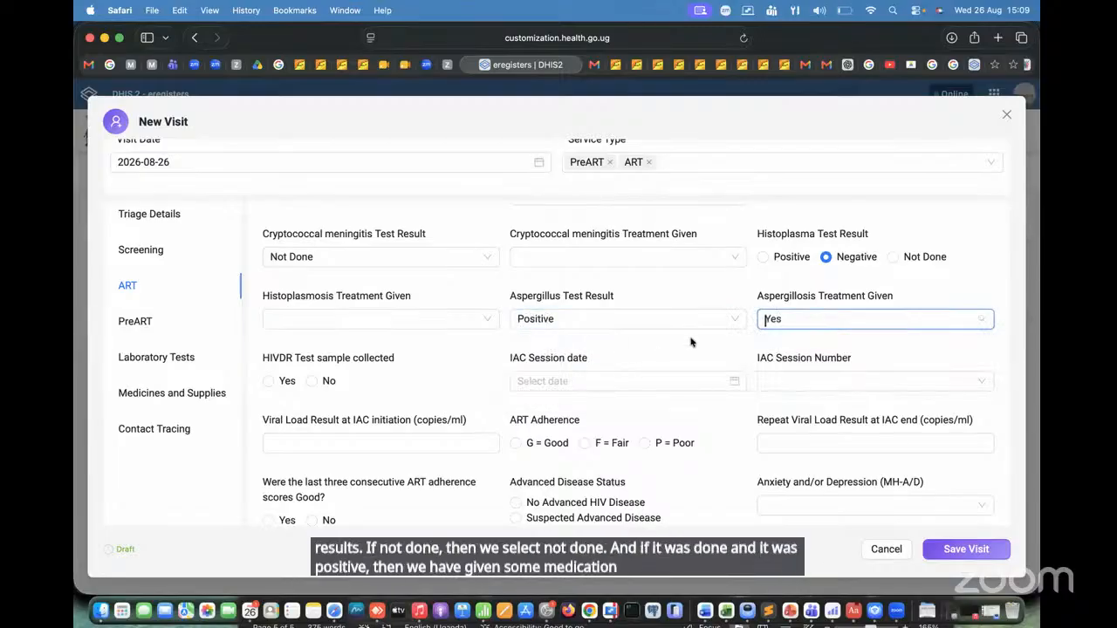
left_click(812, 319)
left_click(793, 364)
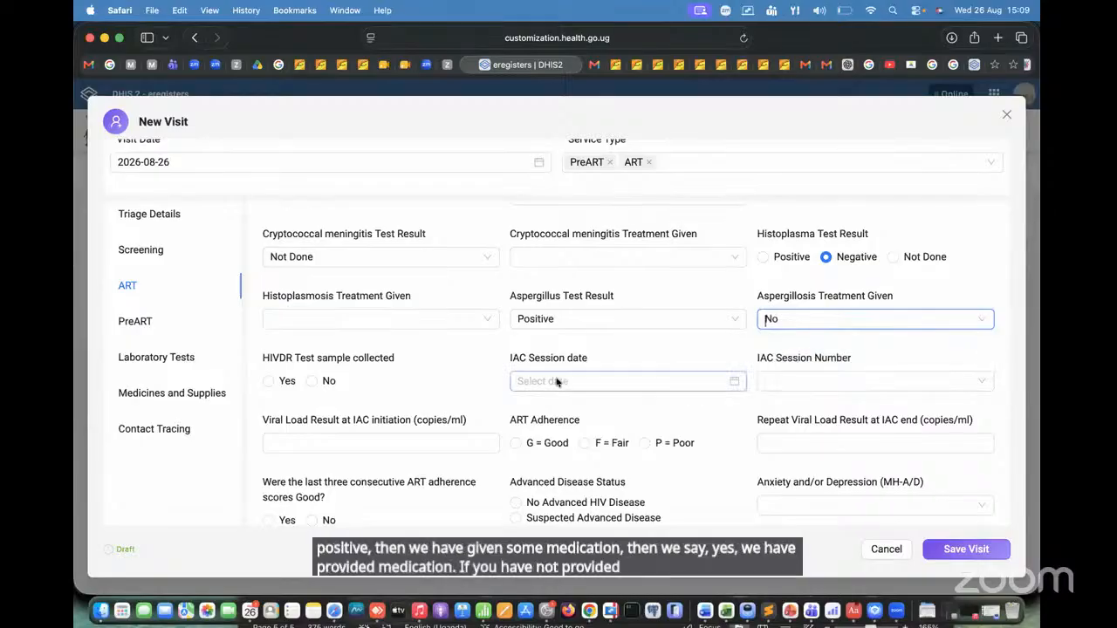
Step: Record the HIVDR test sample as collected, with test date 2026-08-26 and the result returned to the facility
scroll(555, 381, "down", 2)
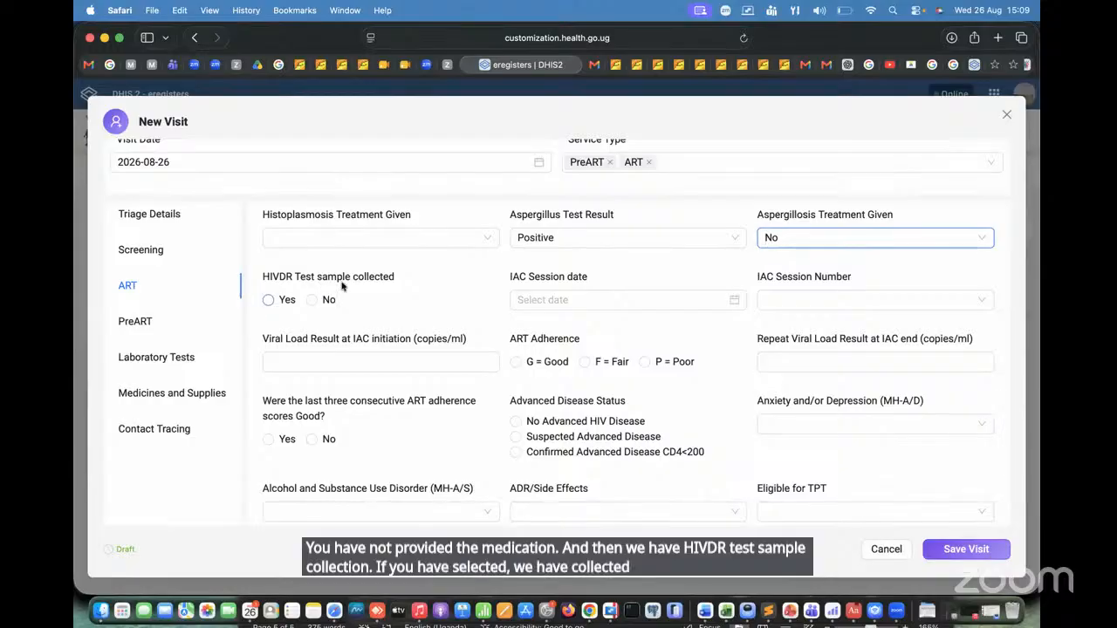
left_click(269, 300)
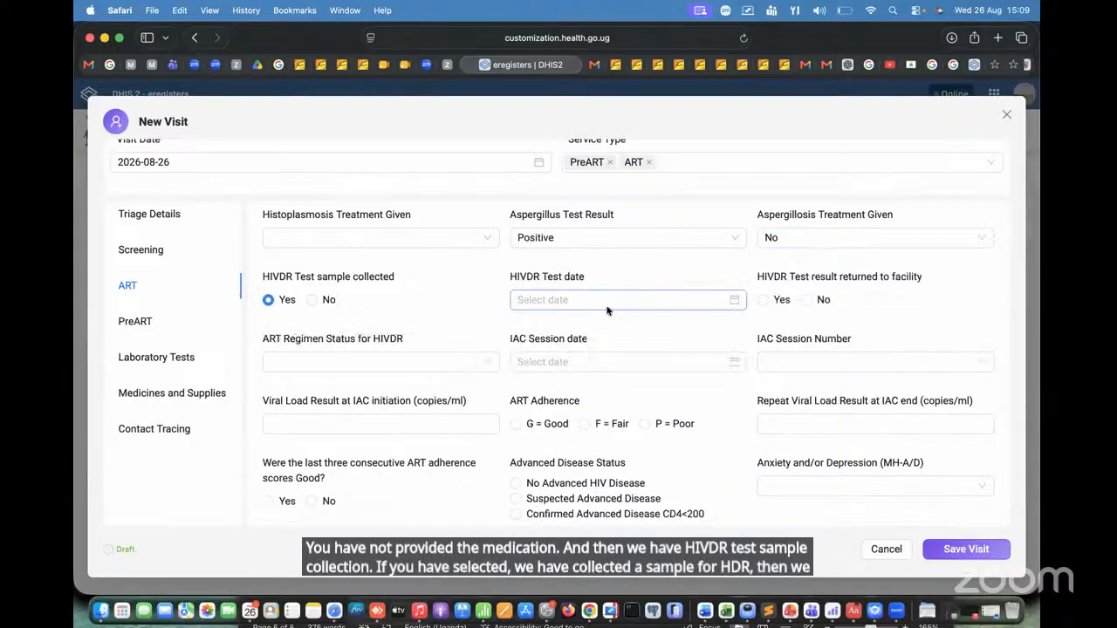
left_click(625, 300)
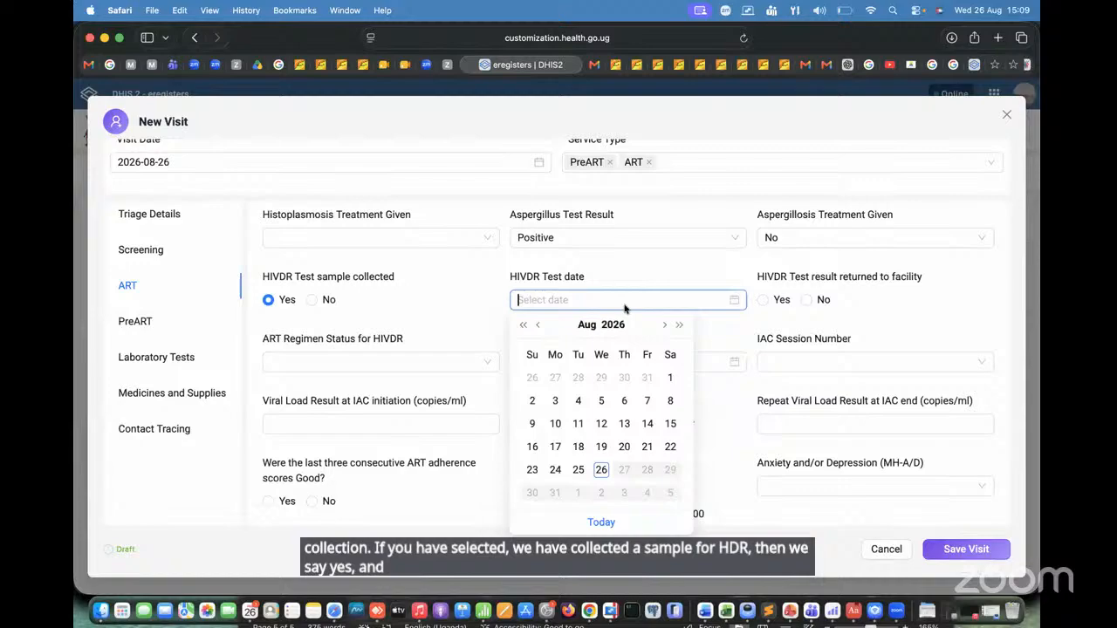
left_click(606, 467)
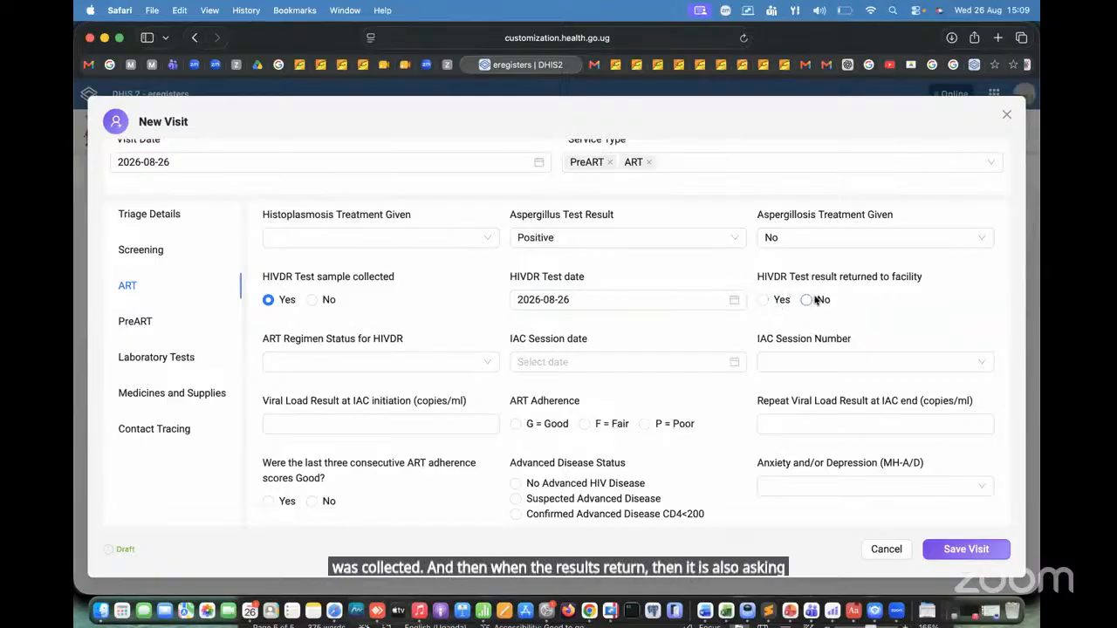
left_click(762, 300)
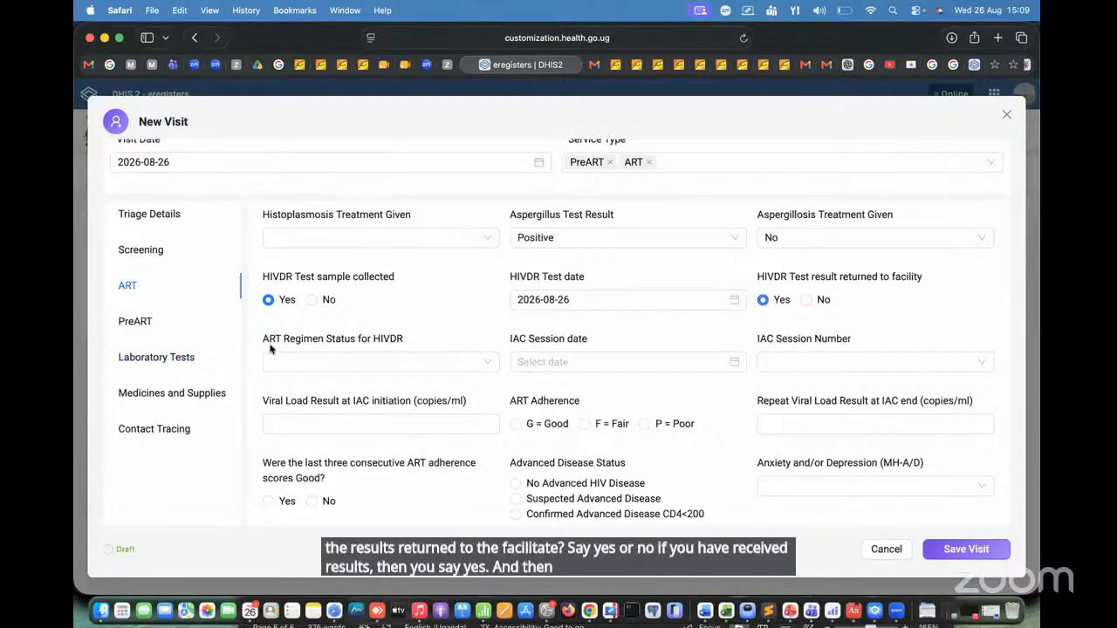
Step: Set the ART Regimen Status for HIVDR to Maintained and the IAC Session date to 2026-08-26
left_click(420, 362)
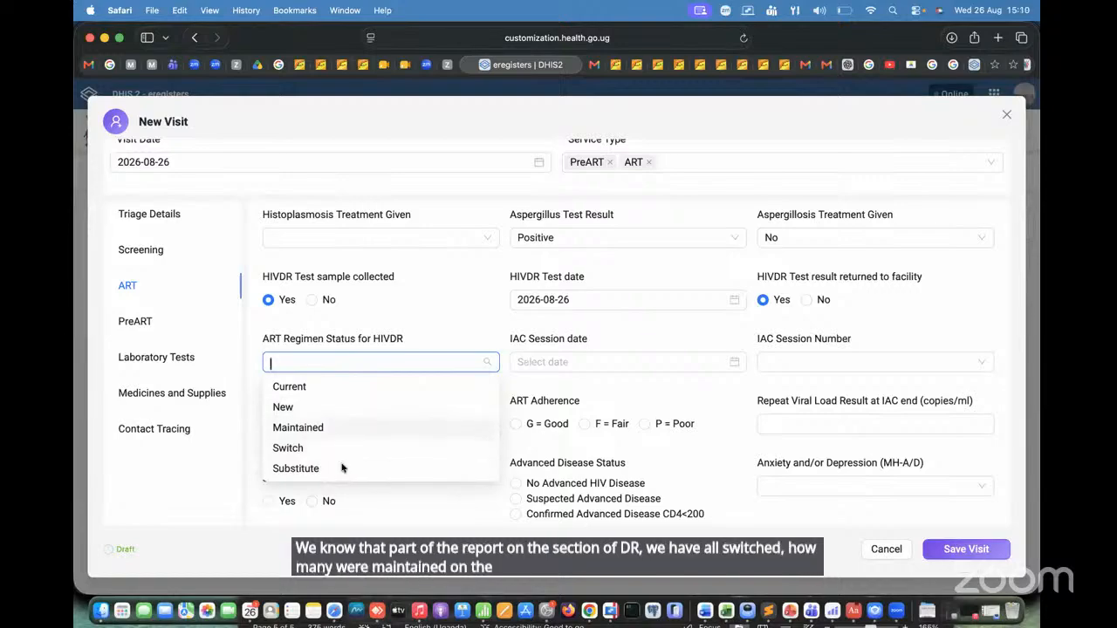
left_click(345, 428)
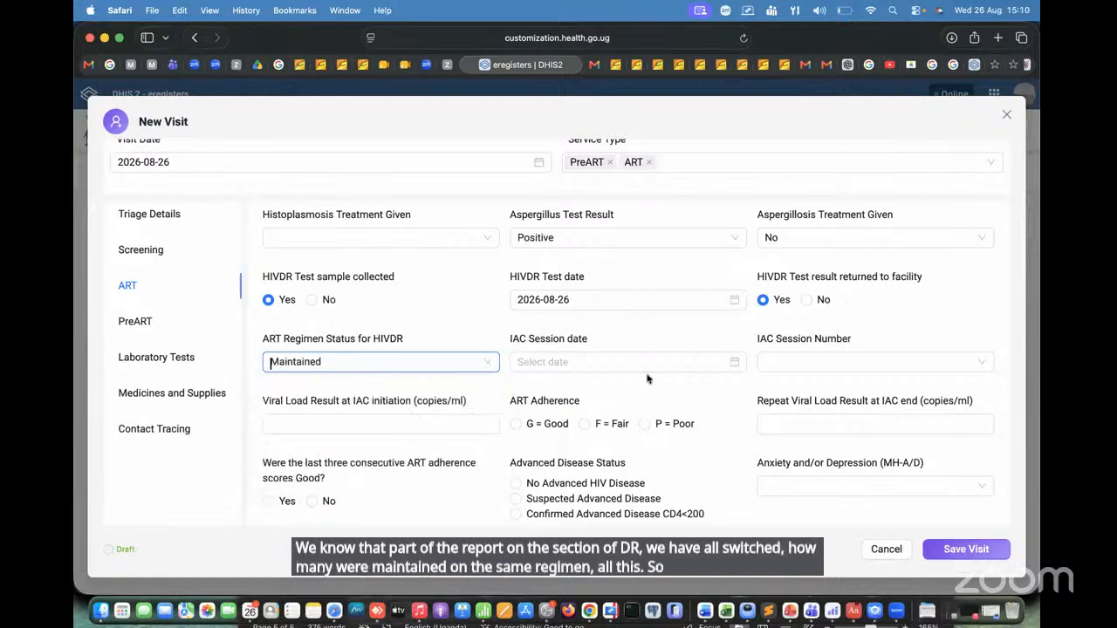
left_click(593, 360)
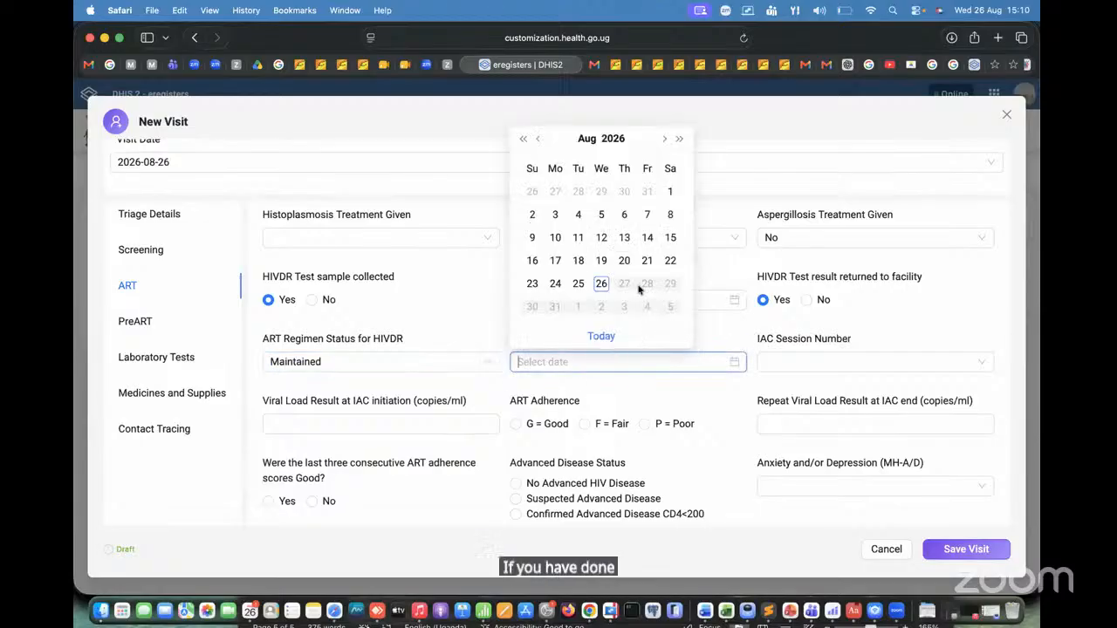
left_click(601, 283)
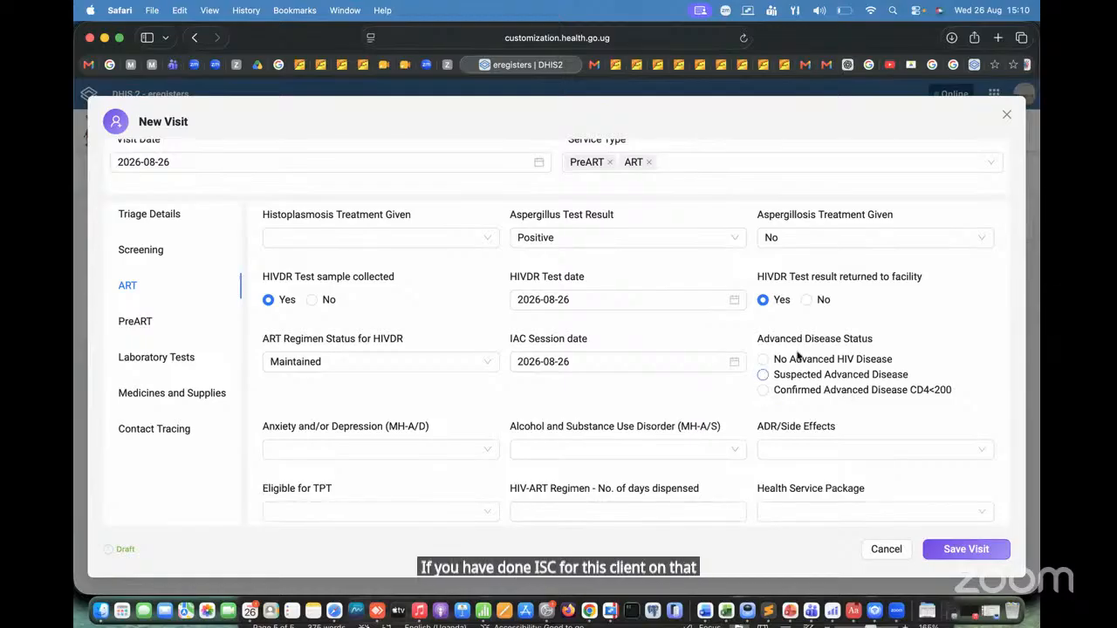
left_click(707, 452)
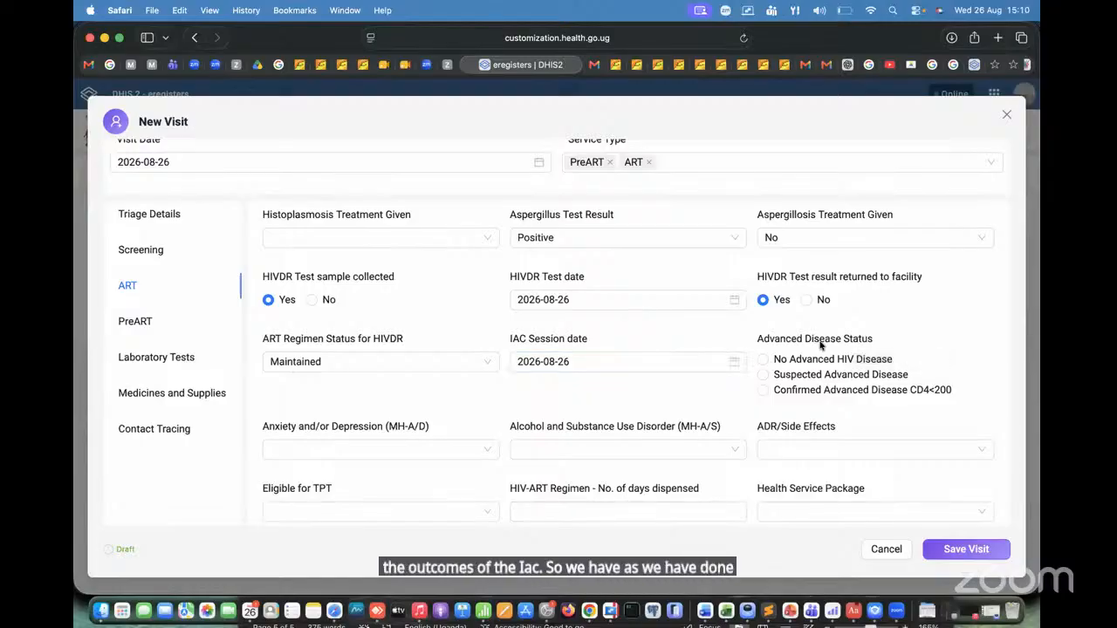
Step: Set Anxiety and/or Depression to No signs and Symptoms and Alcohol and Substance Use Disorder to the first Has Signs and Symptoms on Brief intervention option
scroll(833, 331, "down", 1)
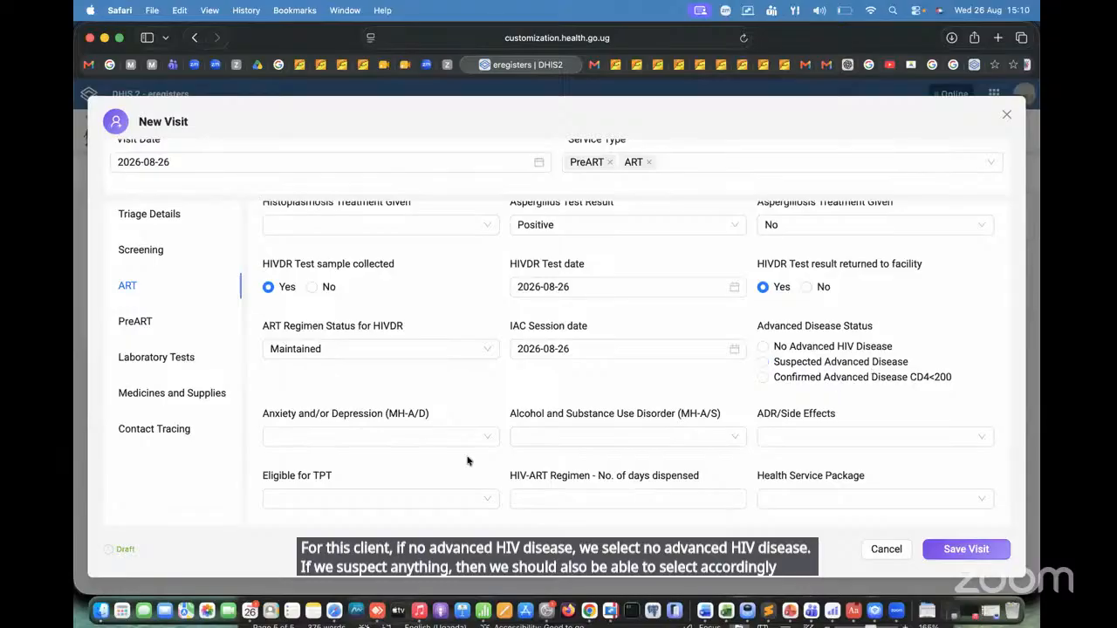
scroll(466, 460, "down", 2)
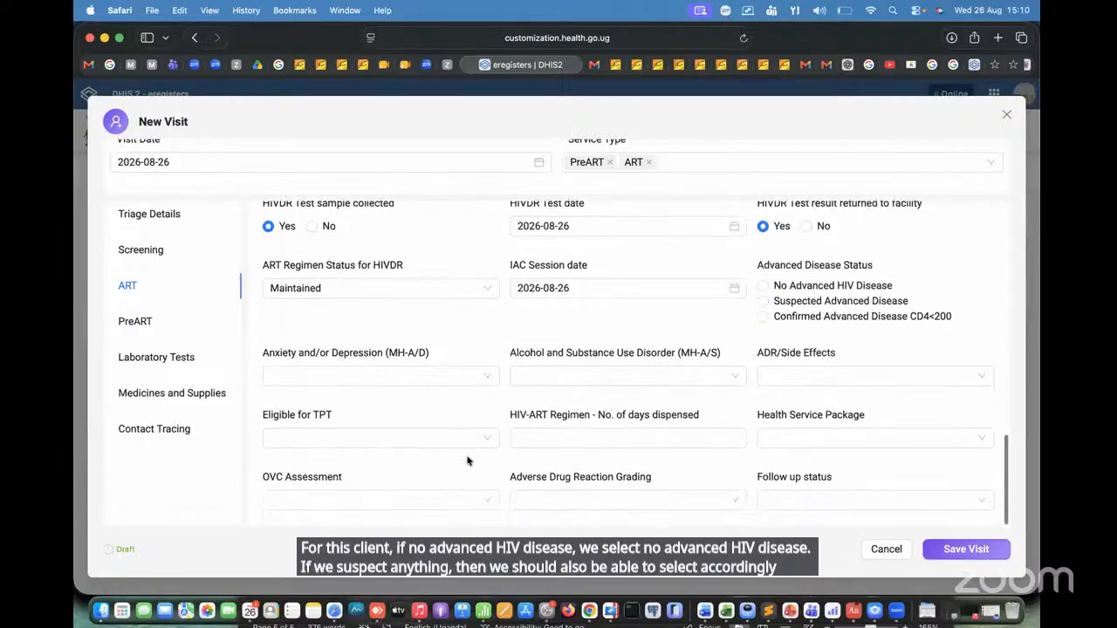
left_click(398, 376)
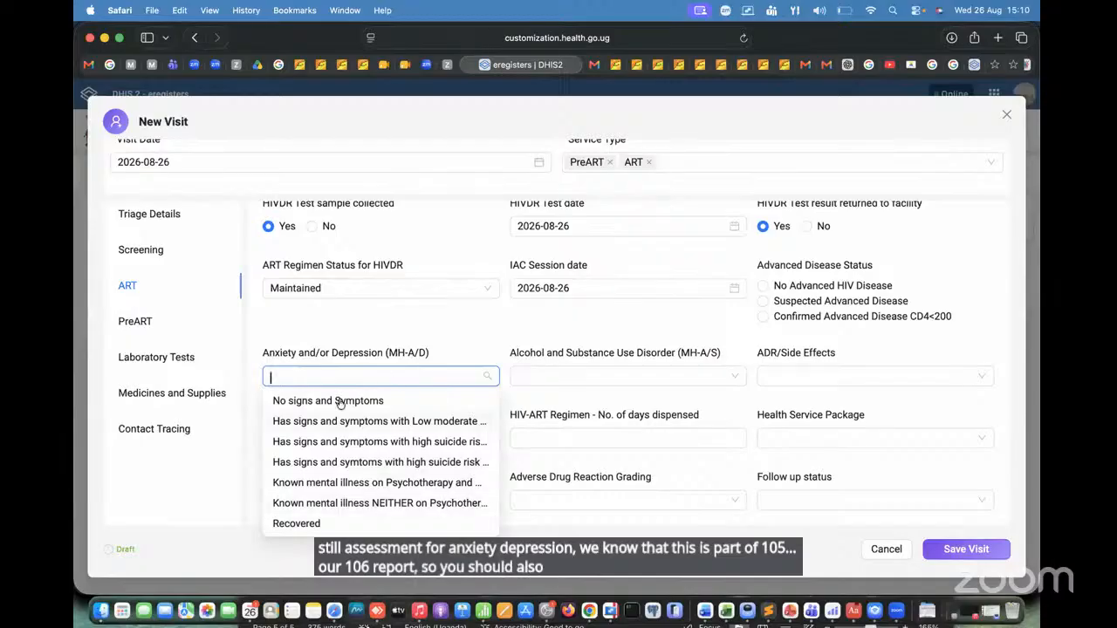
left_click(392, 400)
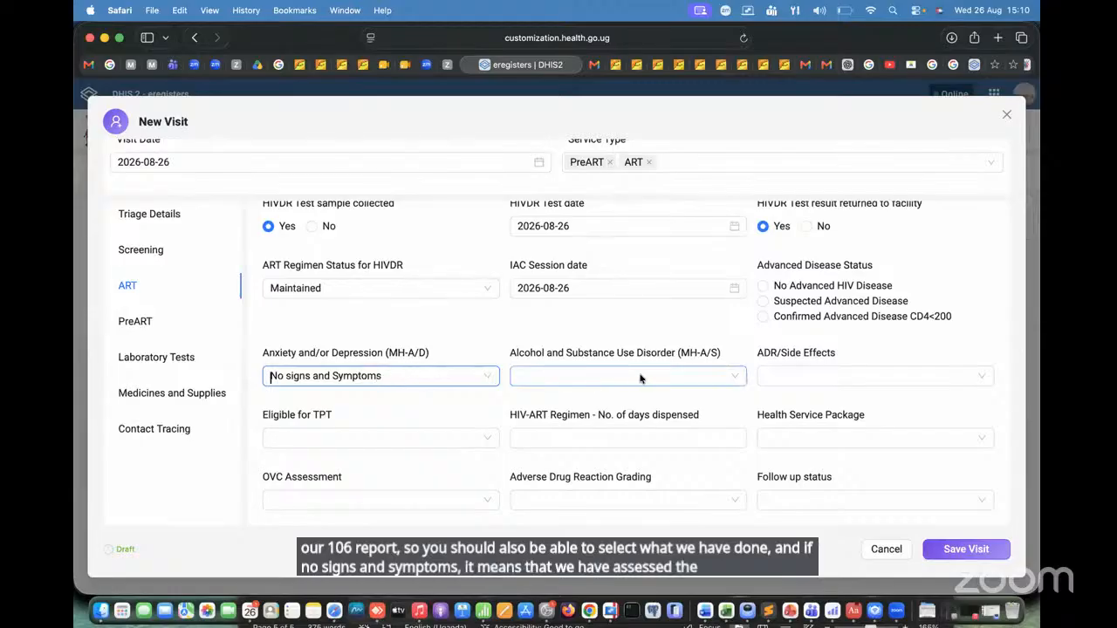
left_click(594, 381)
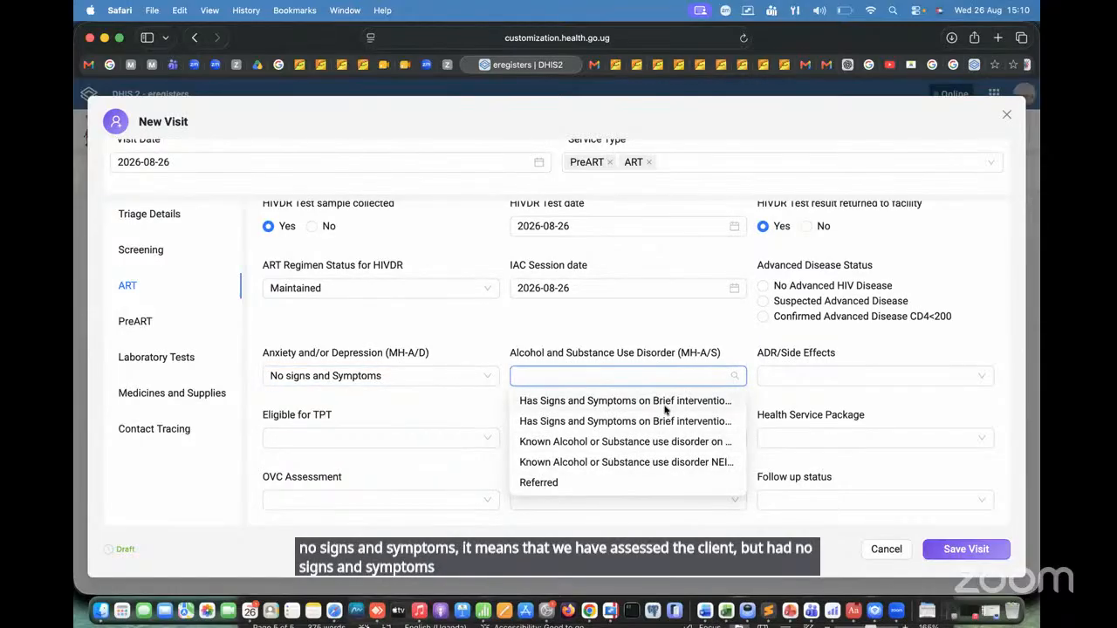
left_click(636, 402)
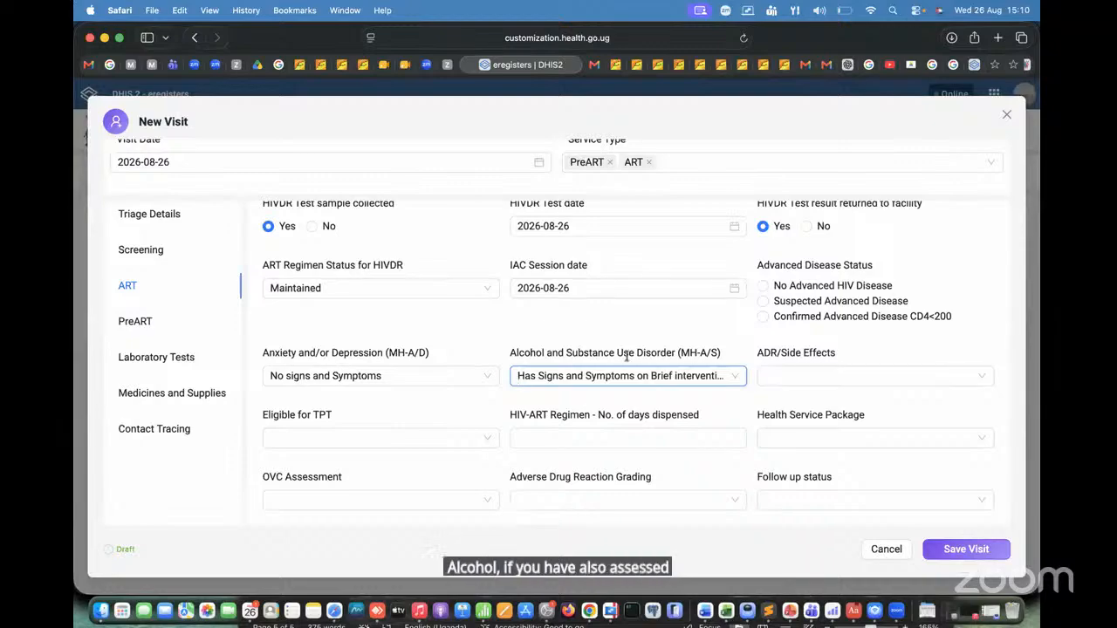
Step: Set ADR/Side Effects to Fatigue and Eligible for TPT to No
left_click(846, 375)
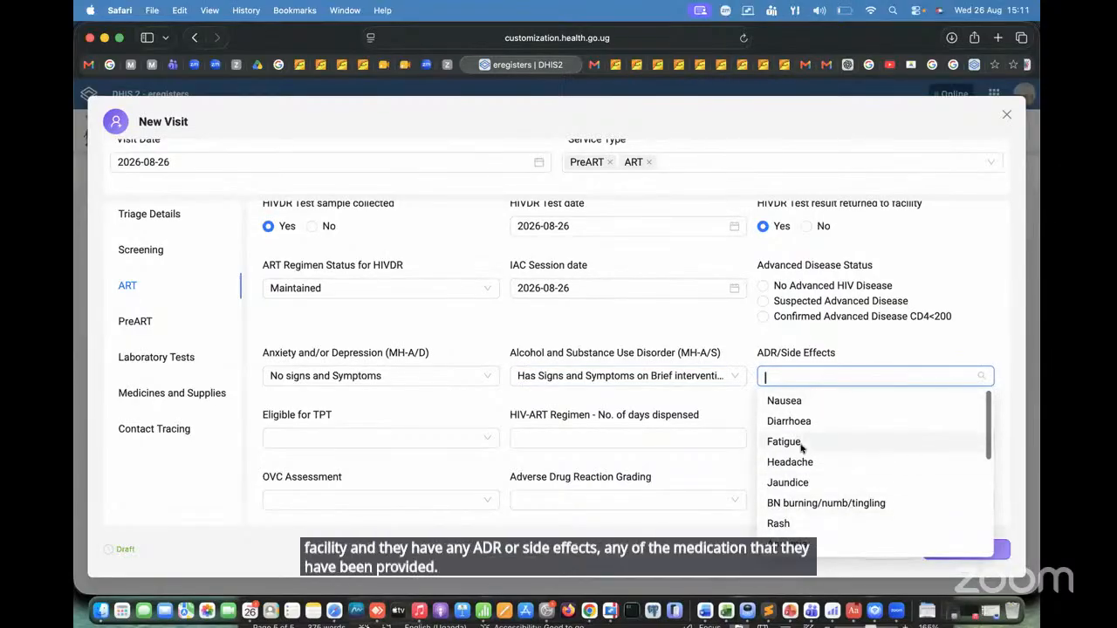
left_click(799, 445)
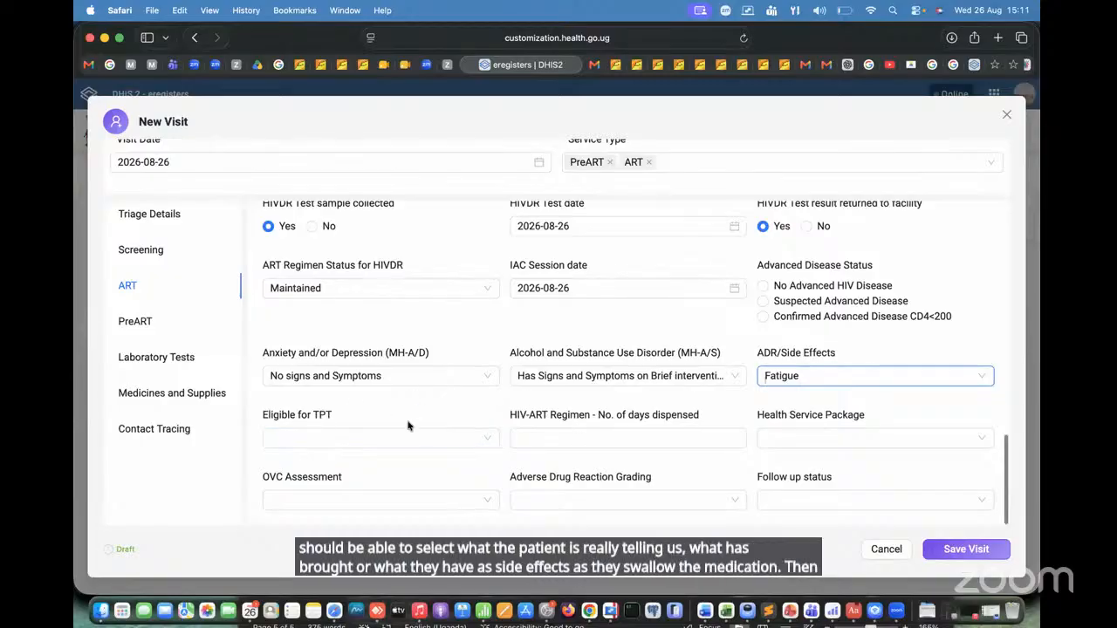
left_click(451, 440)
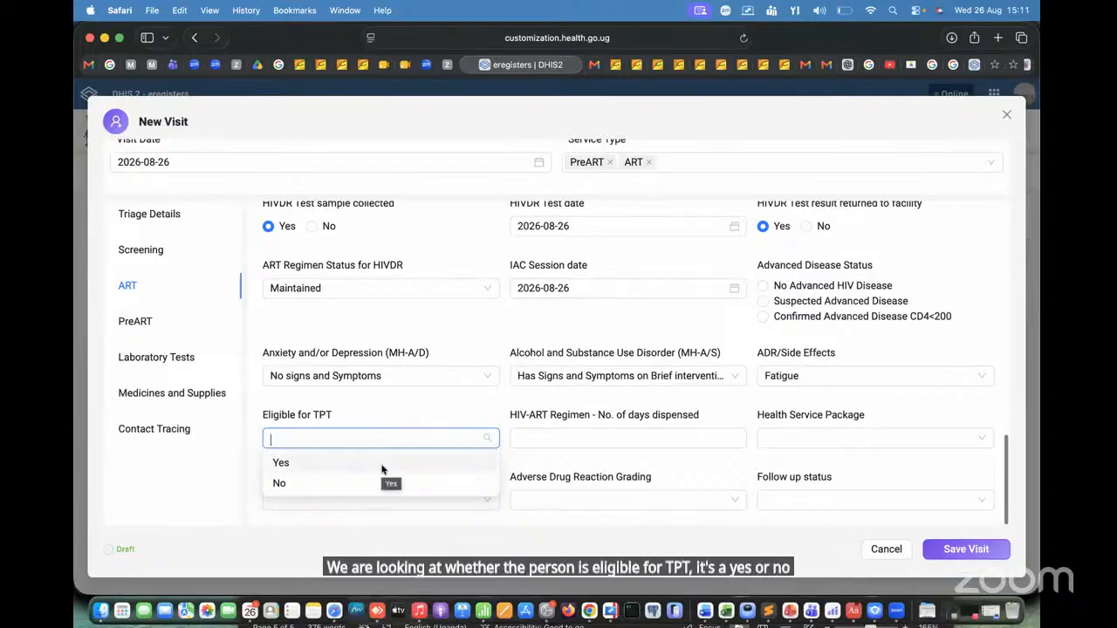
left_click(383, 464)
left_click(419, 441)
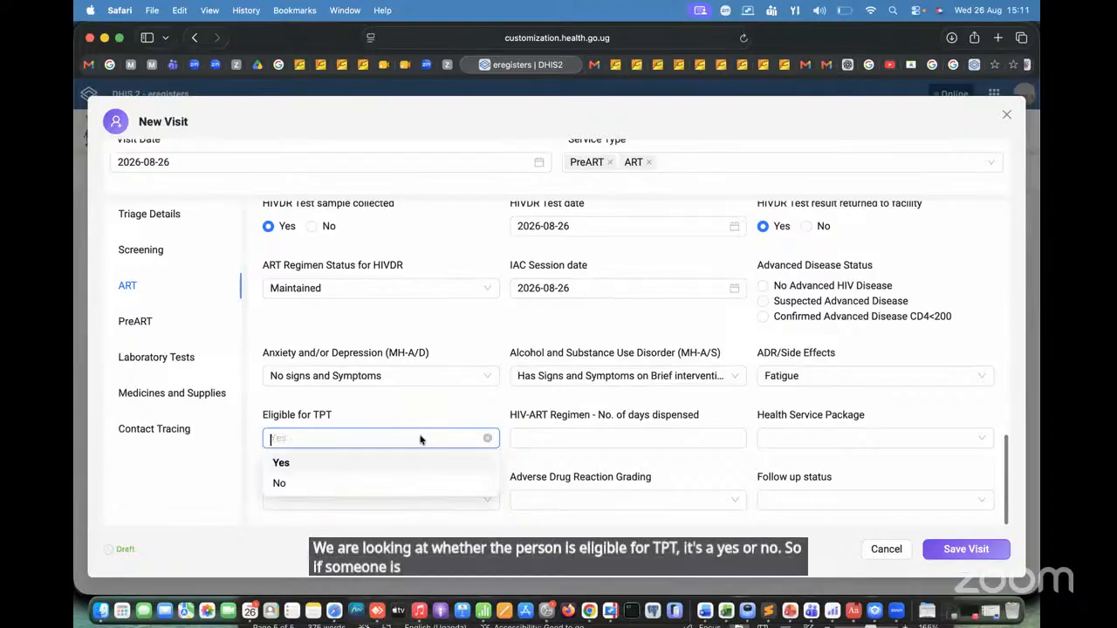
left_click(376, 483)
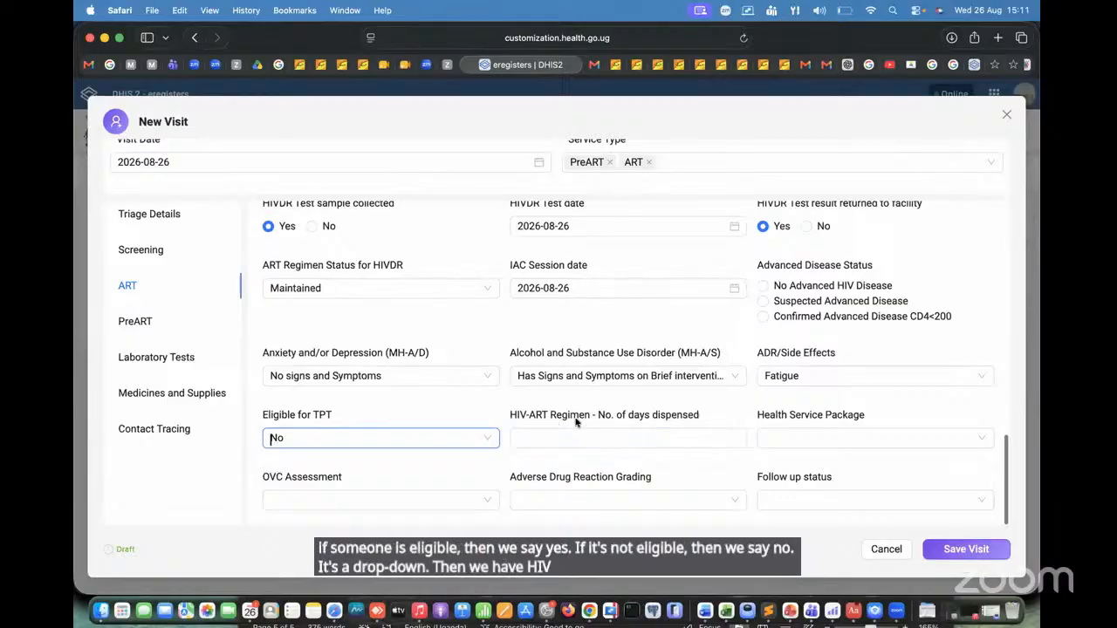
Step: Enter 15 as the number of days dispensed for the HIV-ART Regimen
left_click(668, 433)
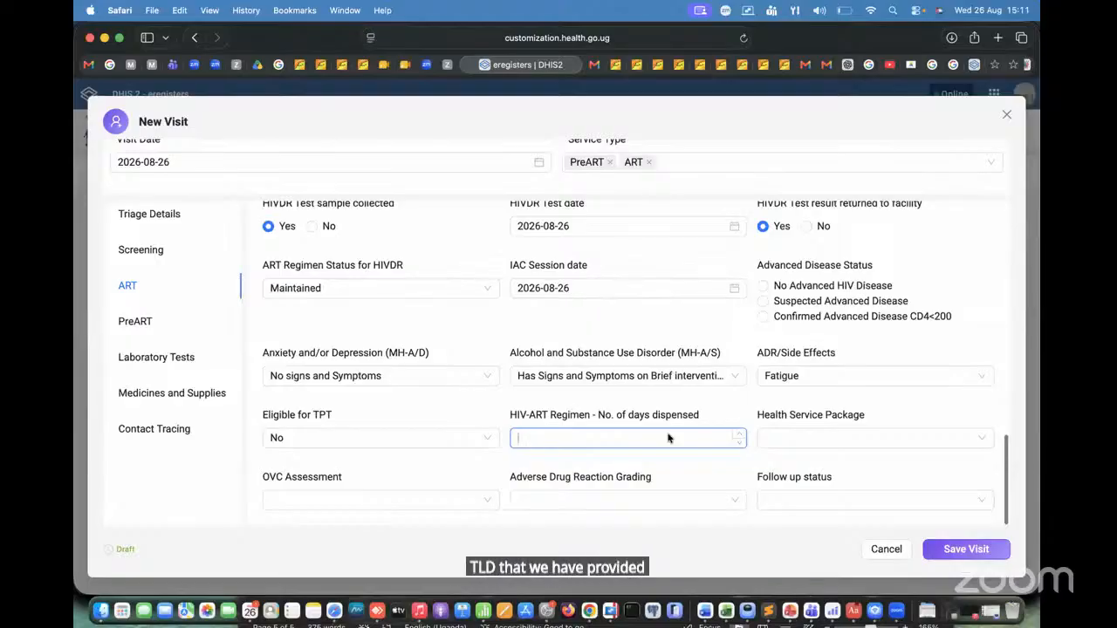
type("15")
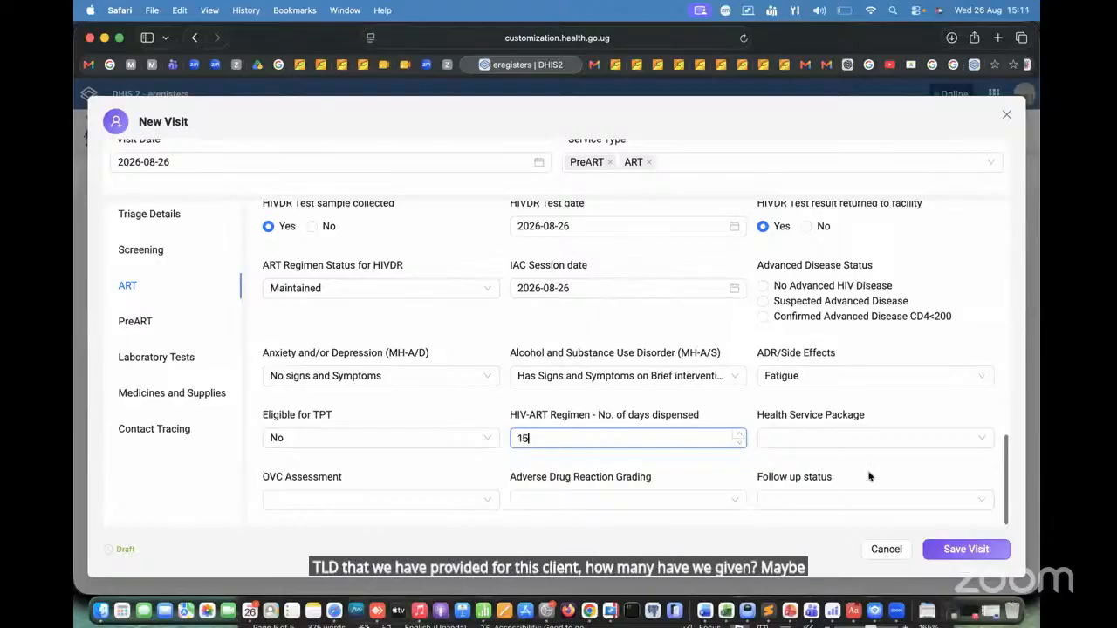
left_click(873, 438)
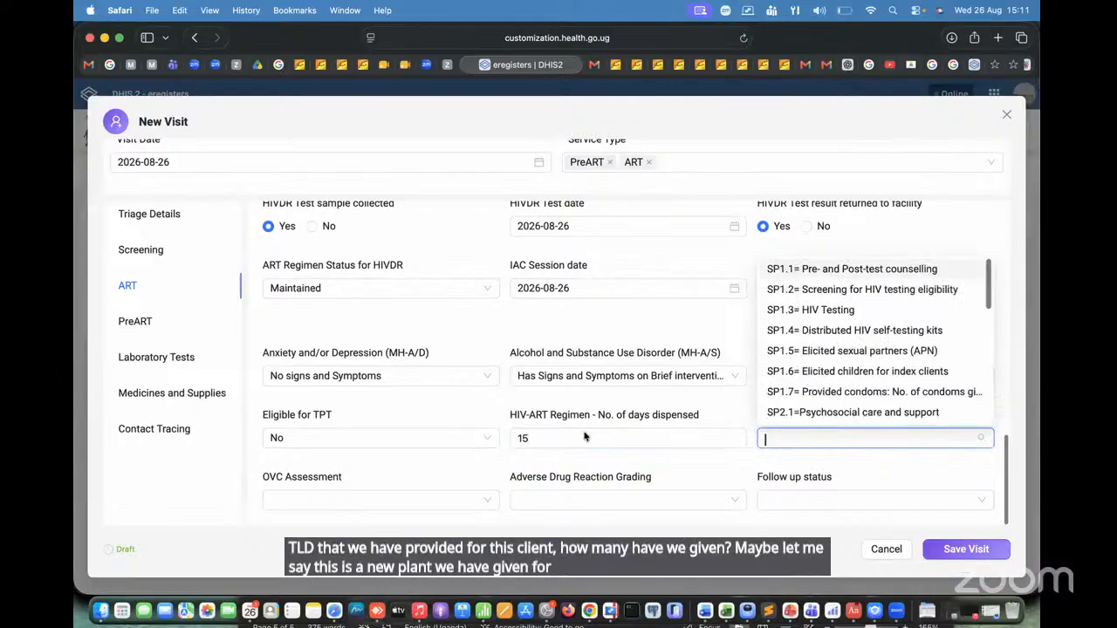
left_click(633, 445)
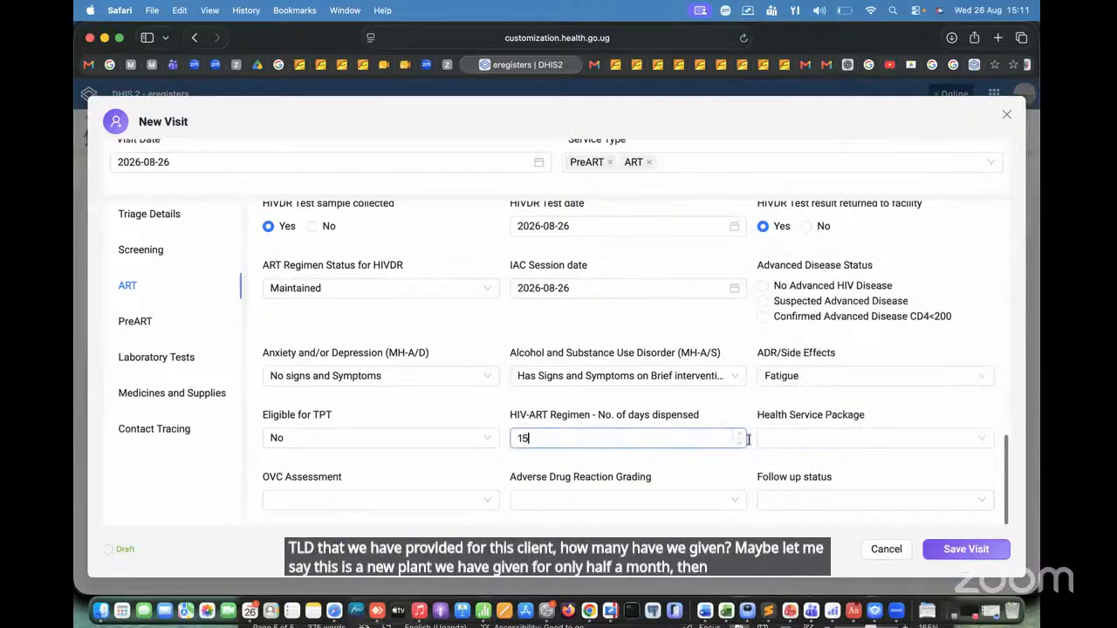
Step: Set the Health Service Package to SP2.1=Psychosocial care and support
left_click(821, 439)
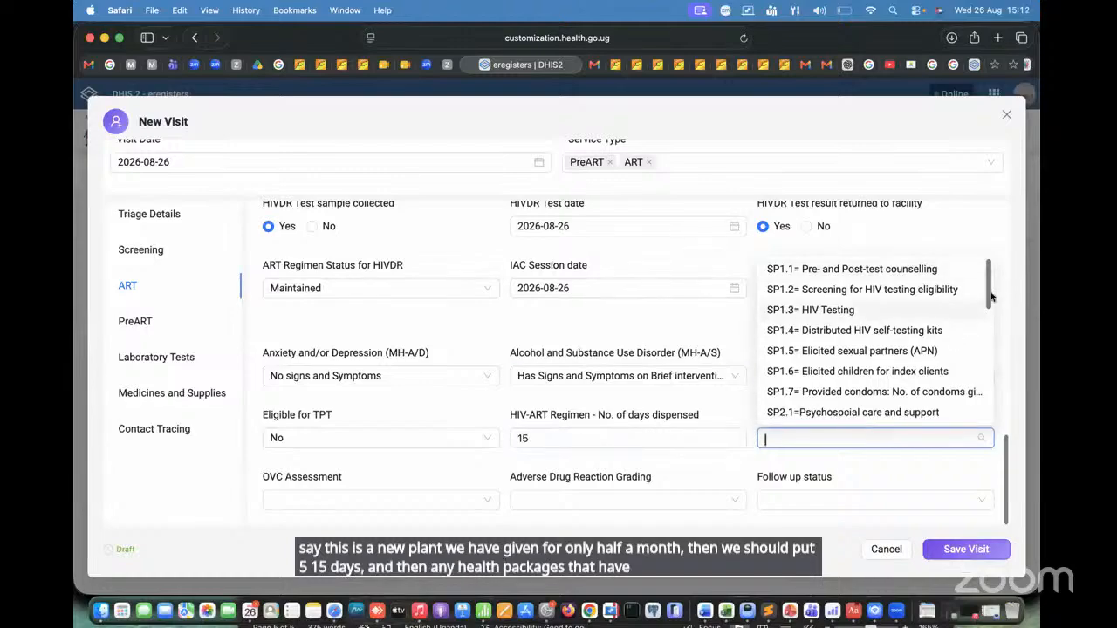
mouse_move(992, 295)
left_mouse_down()
mouse_move(989, 454)
mouse_move(1005, 289)
mouse_move(996, 250)
mouse_move(1006, 342)
mouse_move(998, 428)
mouse_move(987, 281)
left_mouse_up()
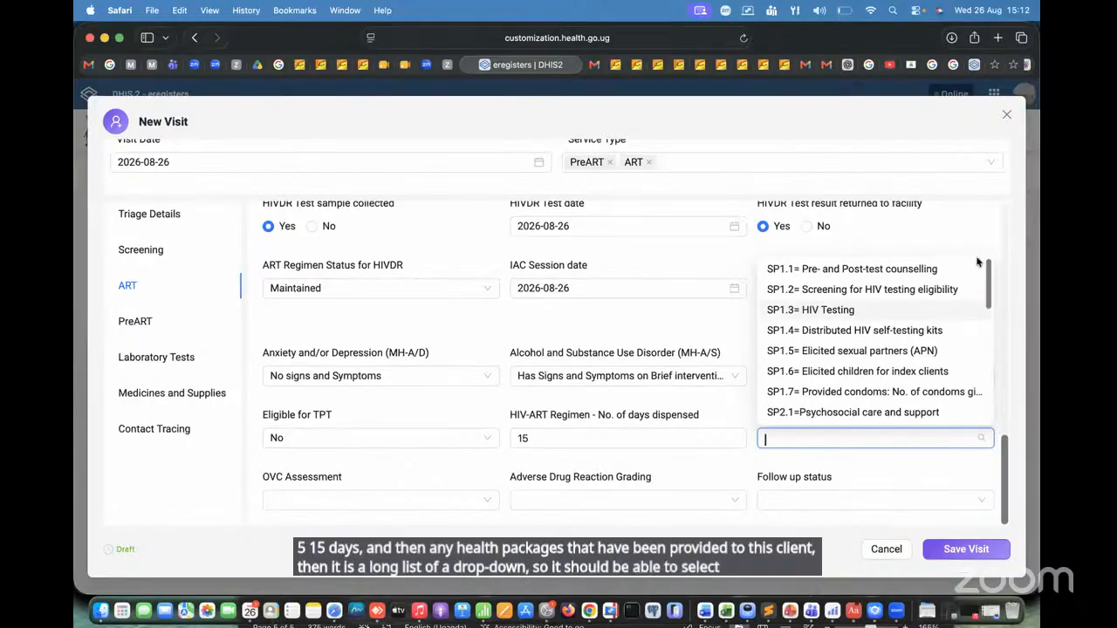
left_click(842, 413)
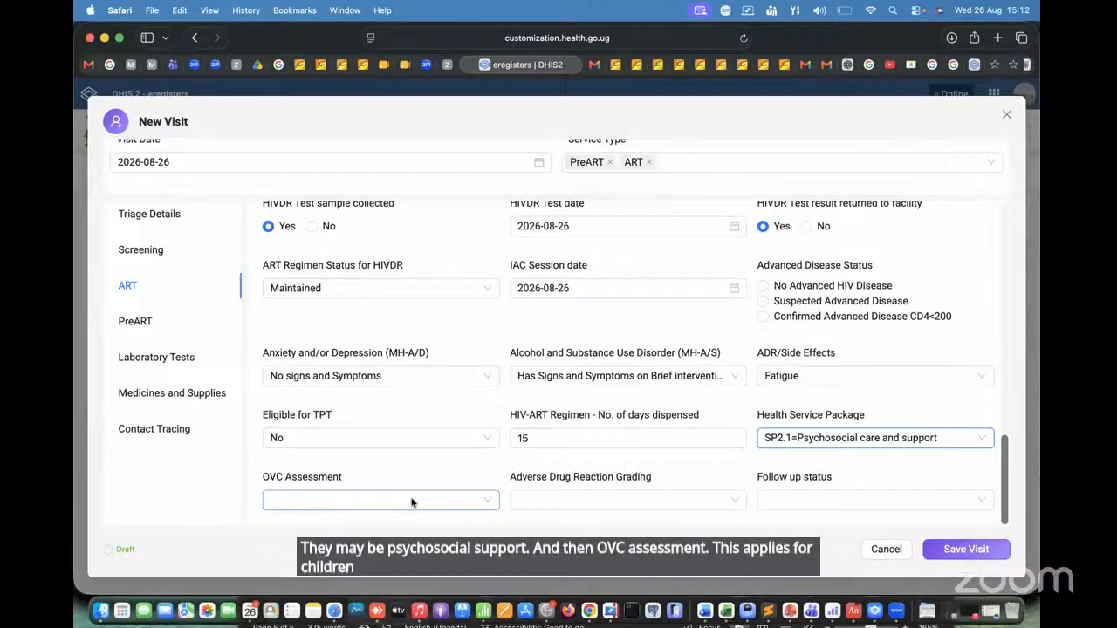
Step: Try the Moderate and Severe options for Adverse Drug Reaction Grading
left_click(639, 500)
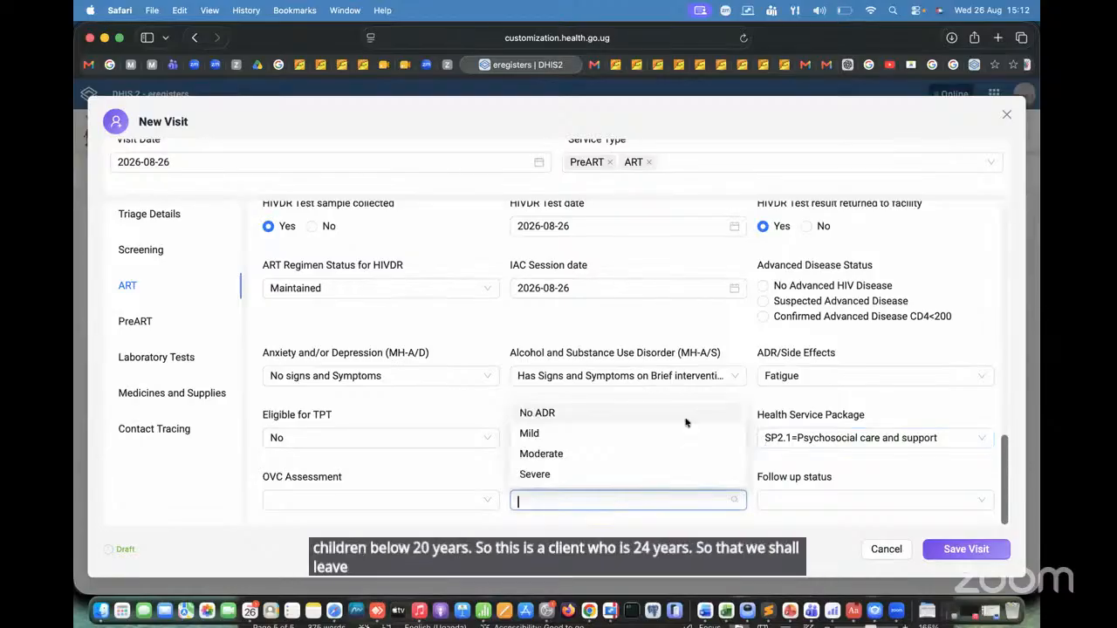
left_click(424, 478)
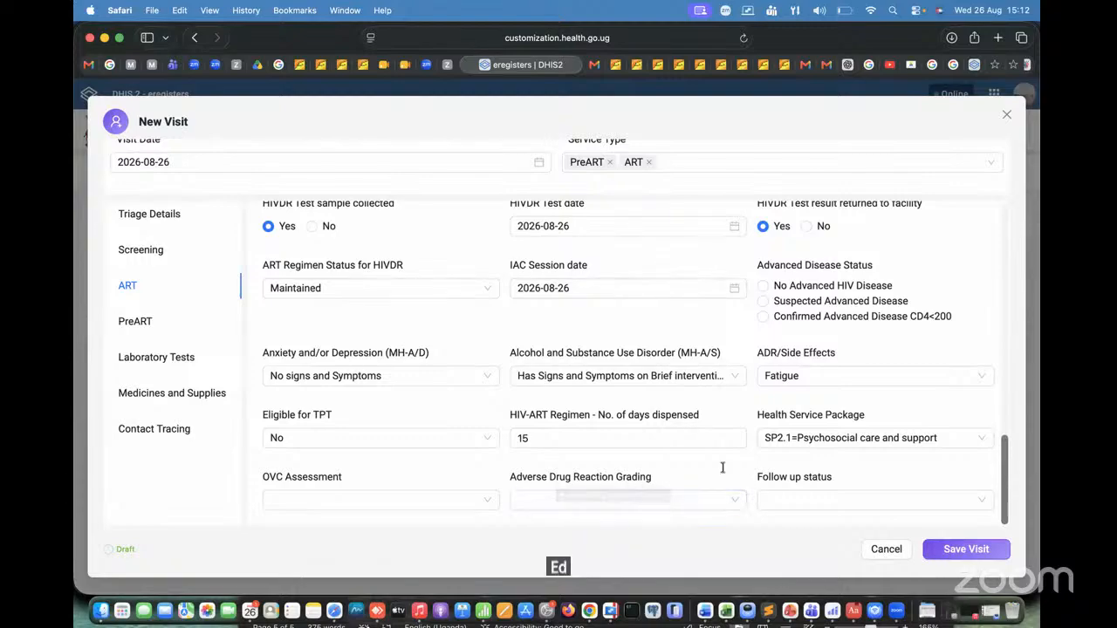
left_click(648, 499)
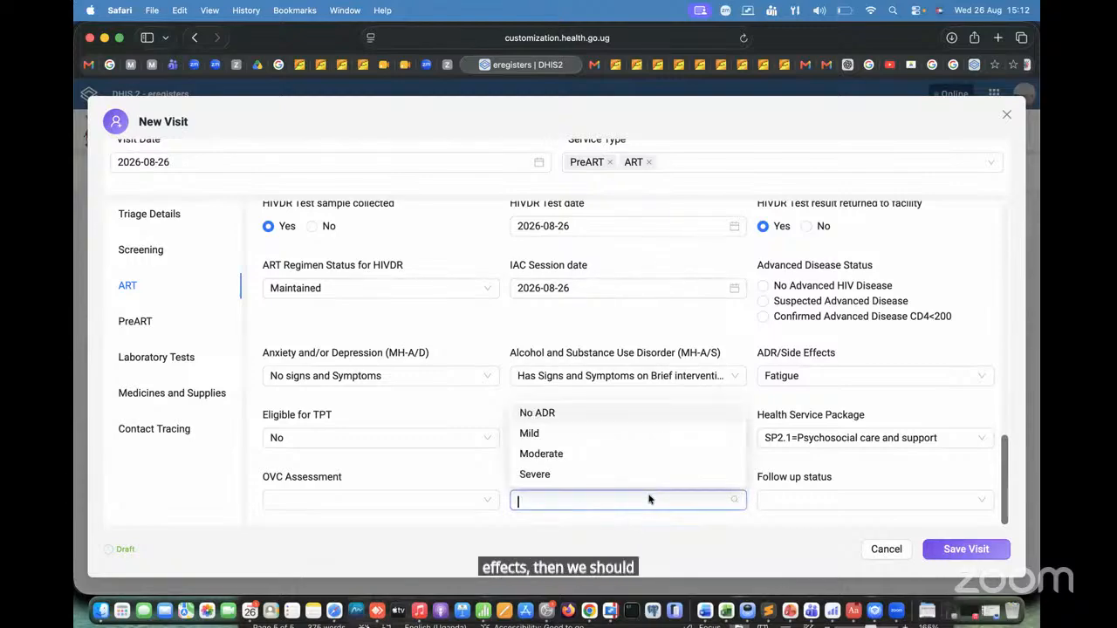
left_click(563, 452)
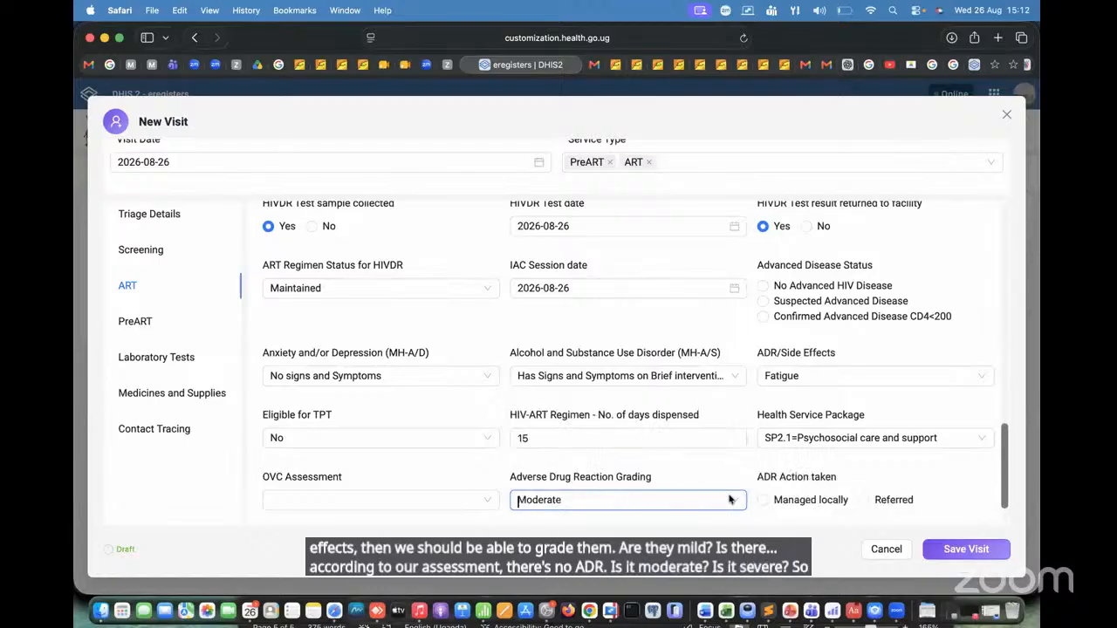
left_click(614, 501)
left_click(579, 471)
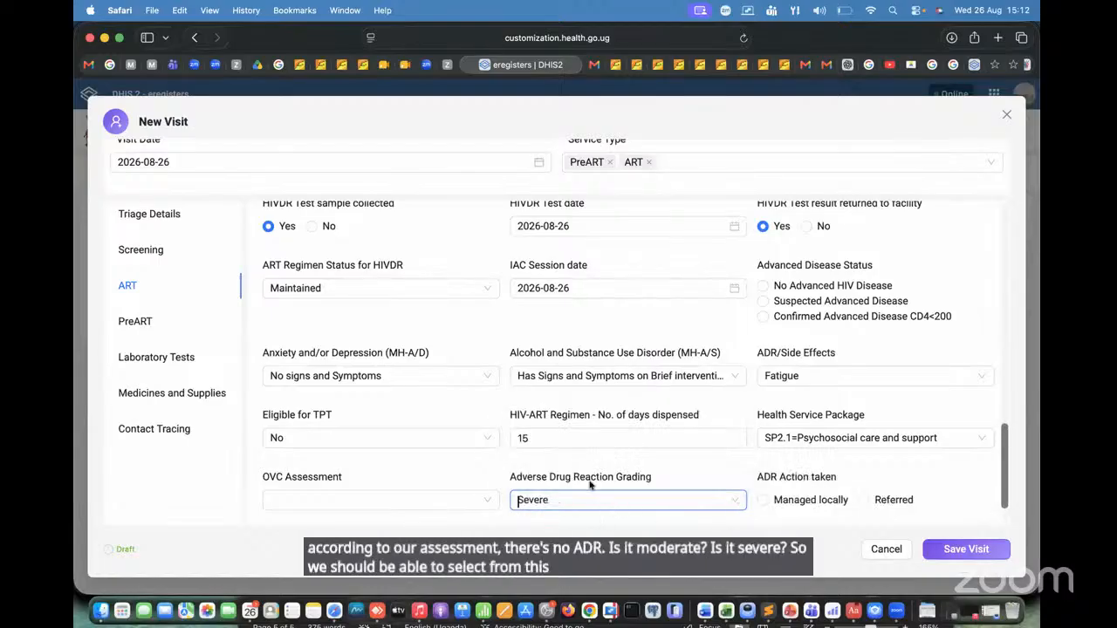
left_click(601, 502)
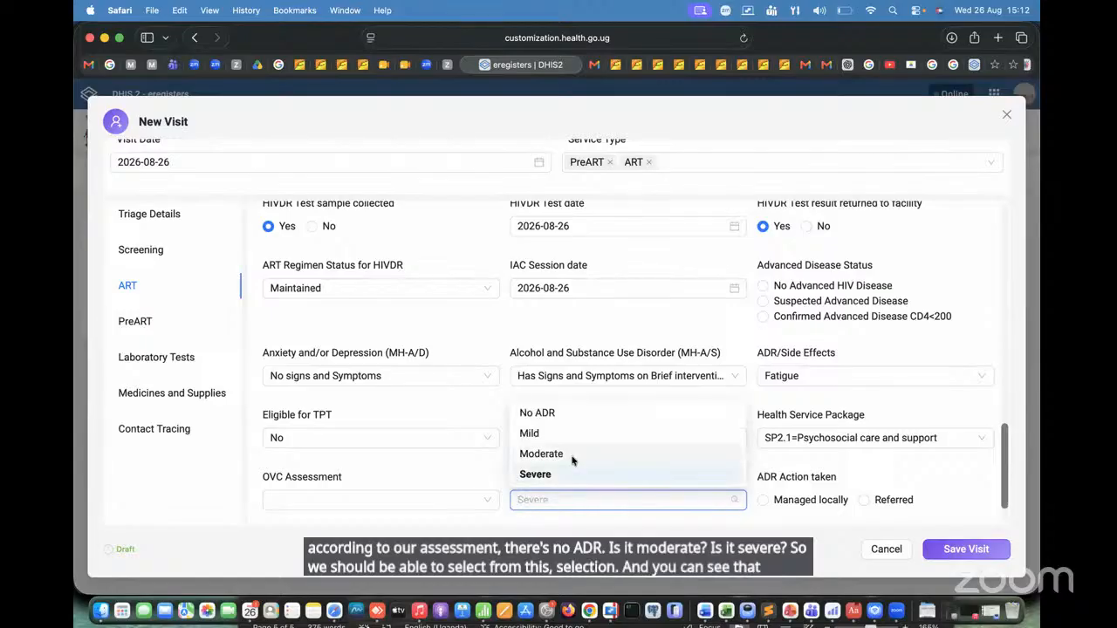
left_click(574, 456)
Step: Set Adverse Drug Reaction Grading to Mild and ADR Action taken to Managed locally
left_click(606, 499)
left_click(568, 433)
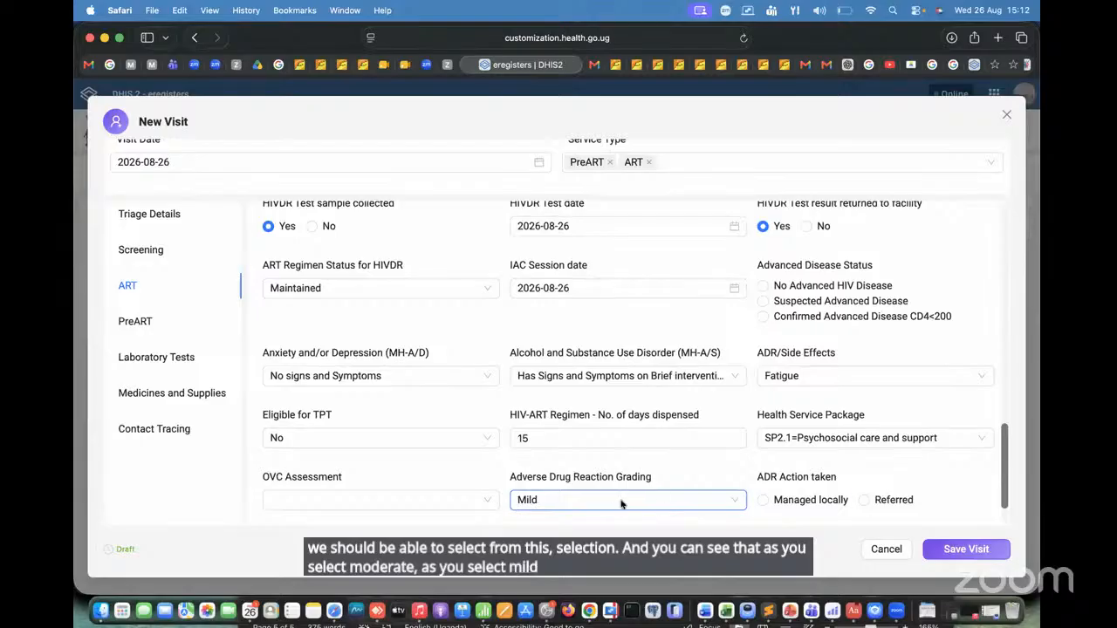
scroll(850, 493, "down", 2)
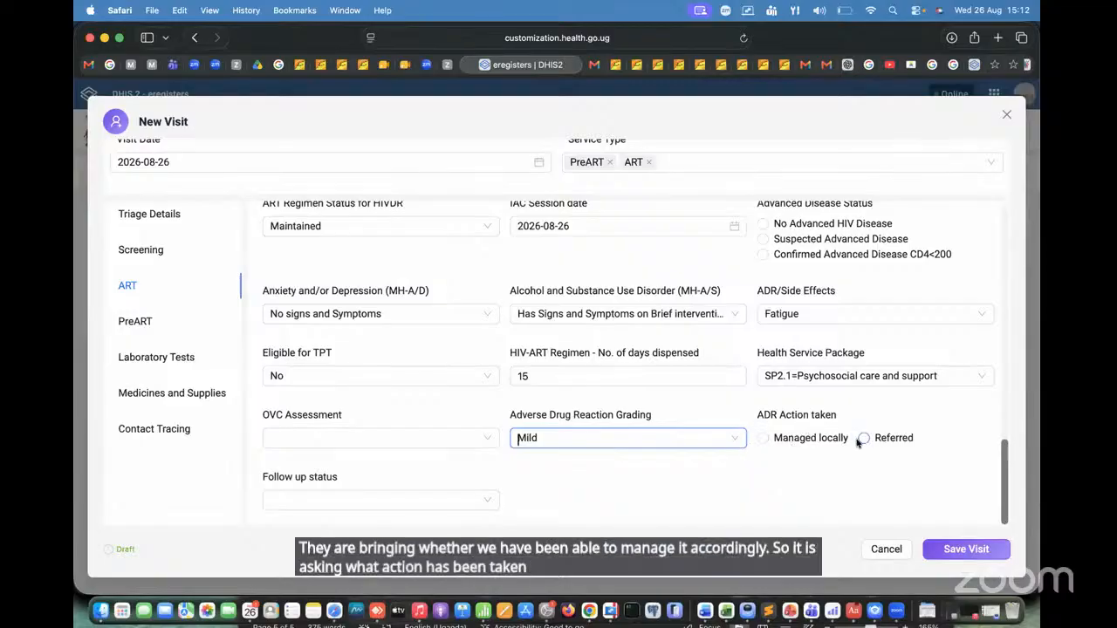
left_click(762, 439)
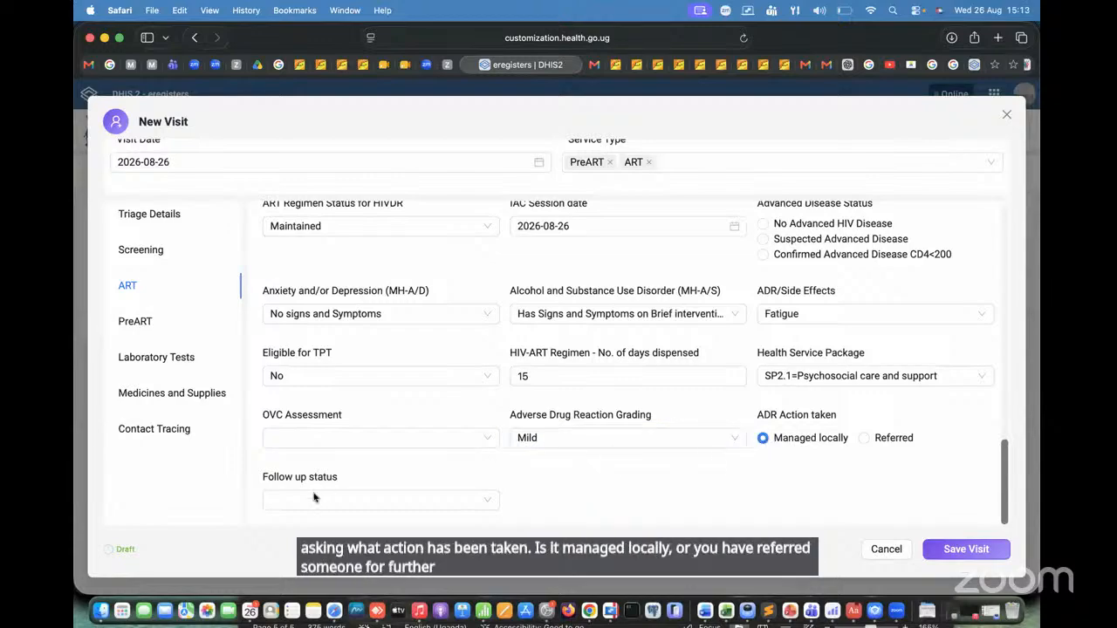
Step: Set the Follow up status of the ART visit to Active
left_click(366, 496)
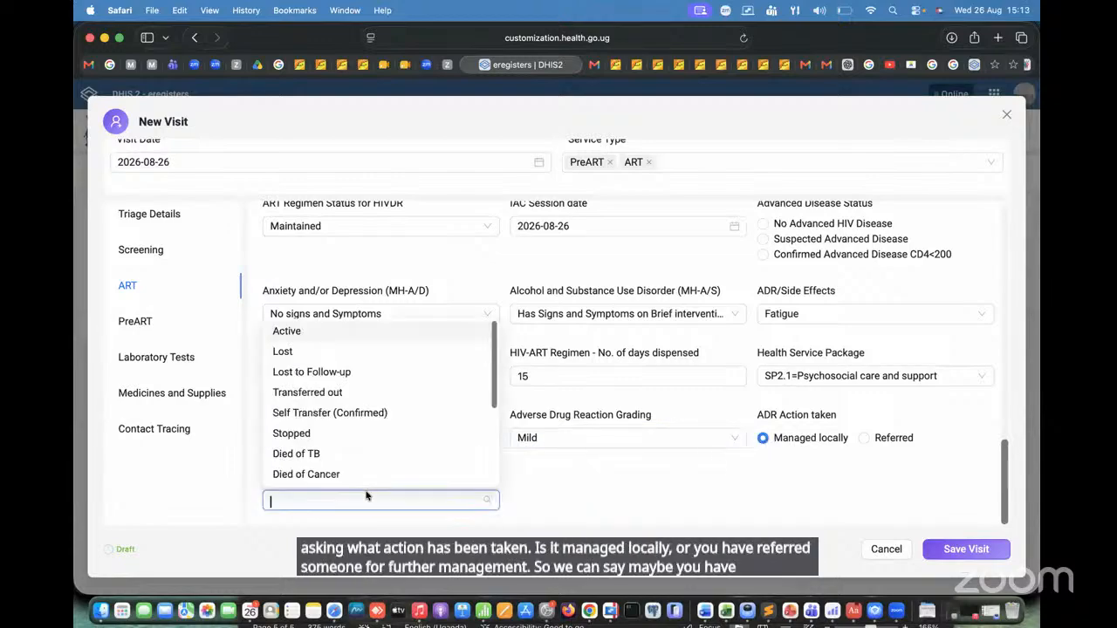
left_click_drag(493, 382, 492, 323)
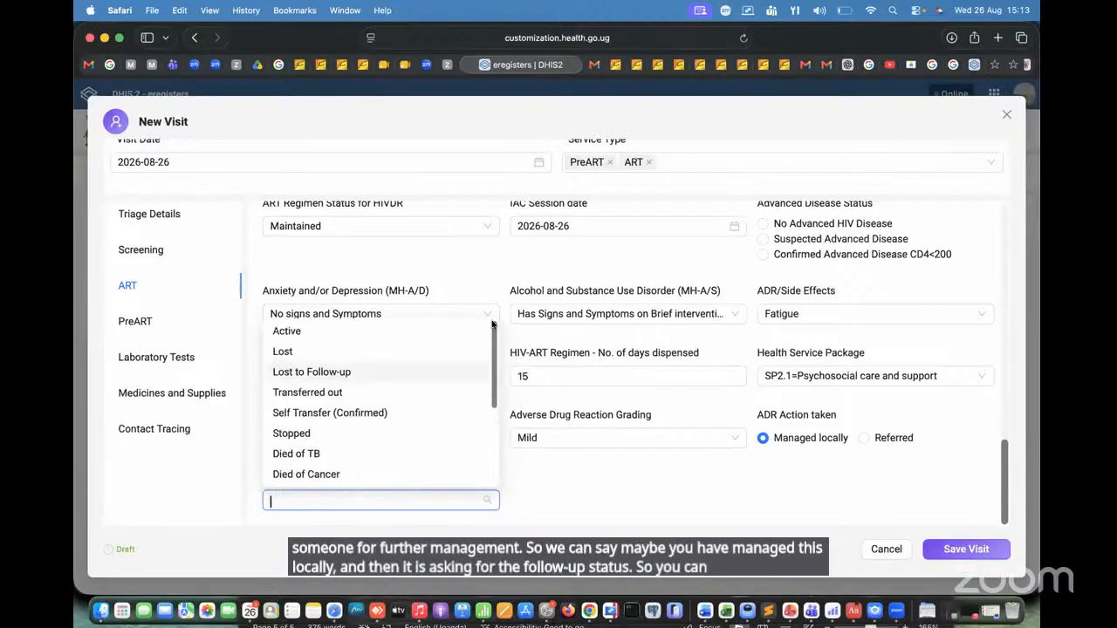
left_click(303, 331)
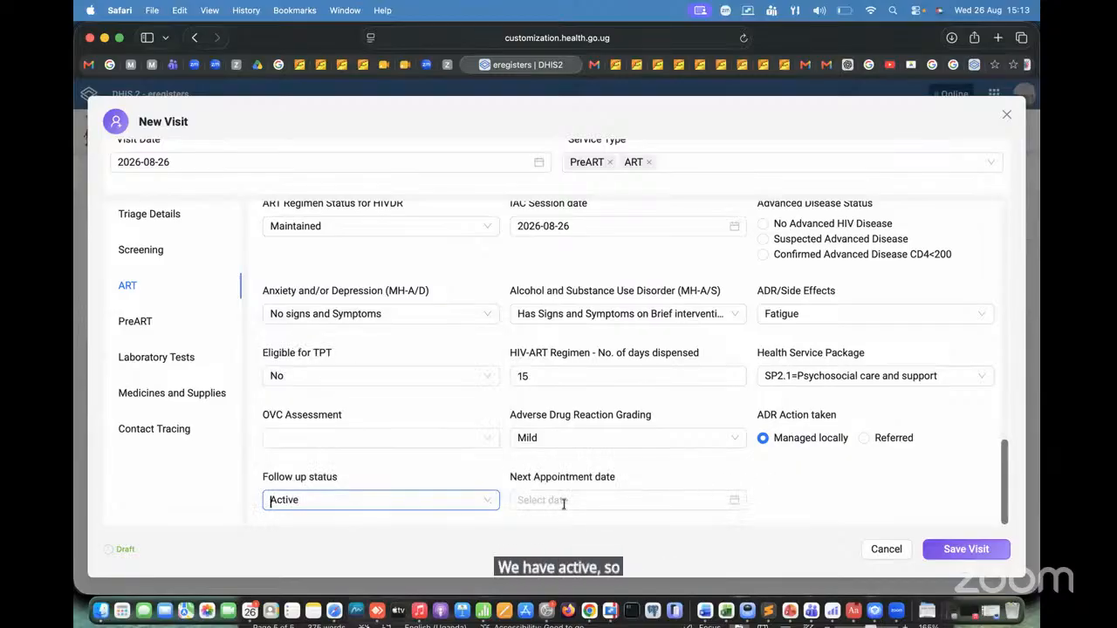
Step: Try Transferred out as the Follow up status, look at its date field, and restore the status to Active
left_click(602, 499)
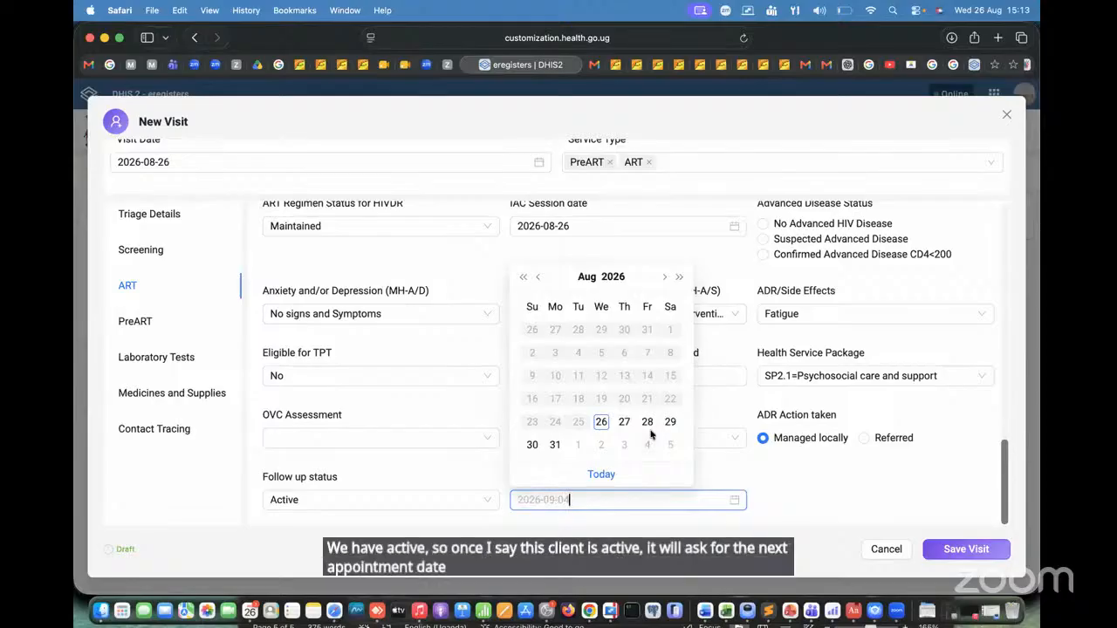
left_click(677, 276)
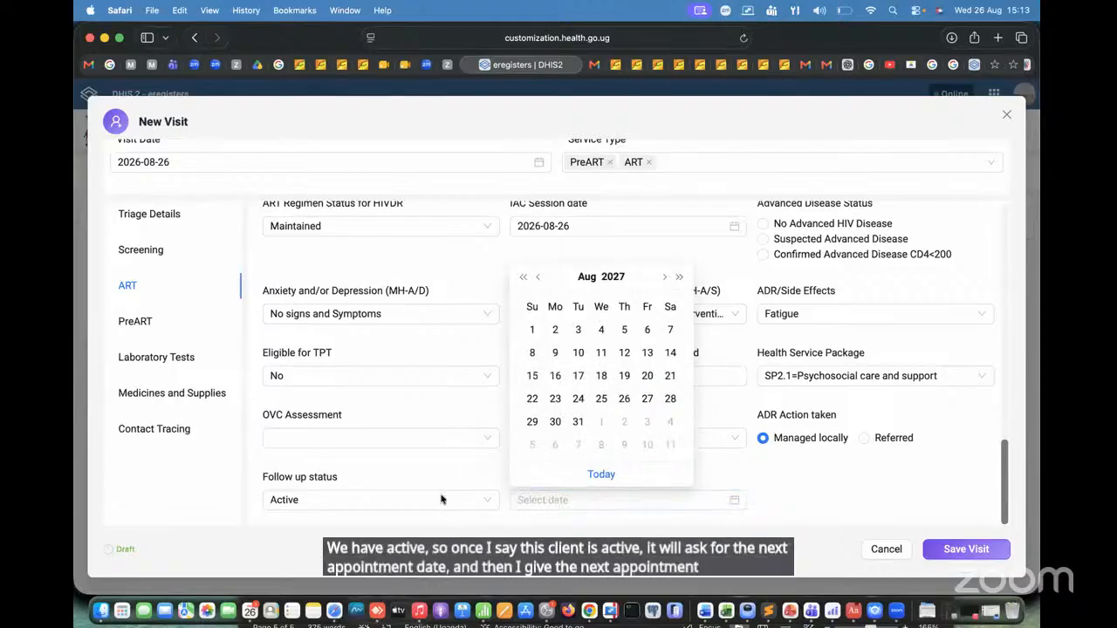
left_click(442, 499)
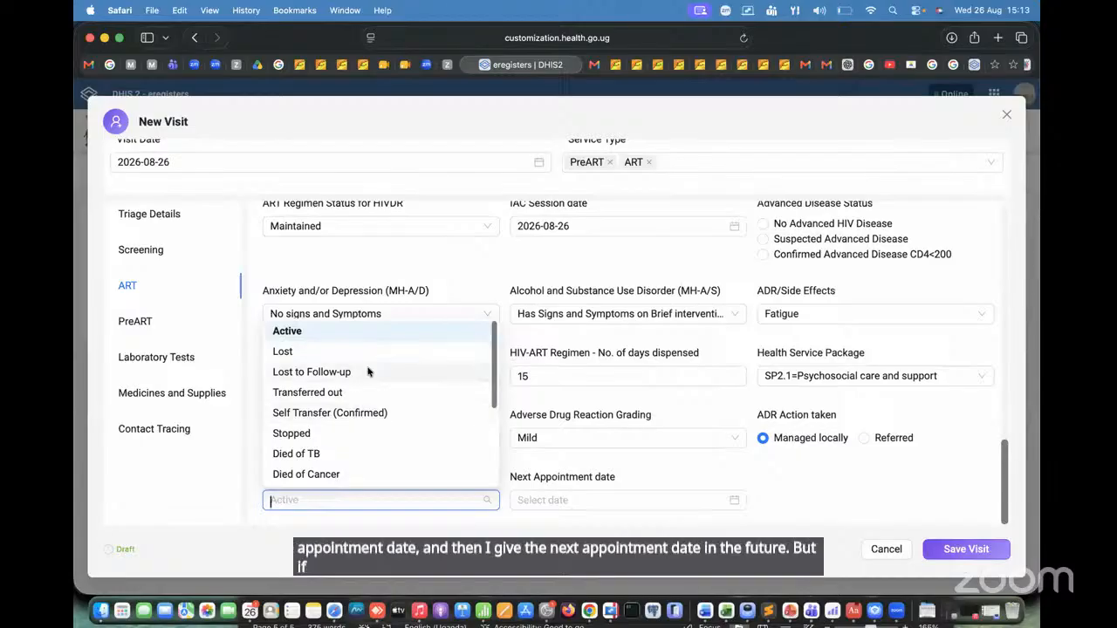
left_click(307, 391)
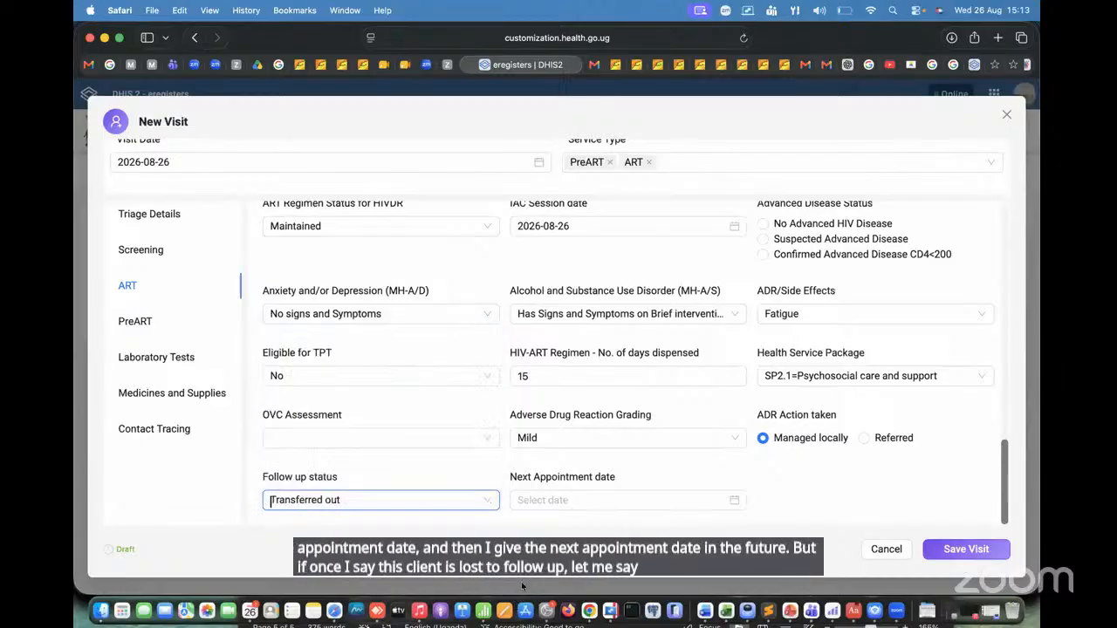
left_click(592, 499)
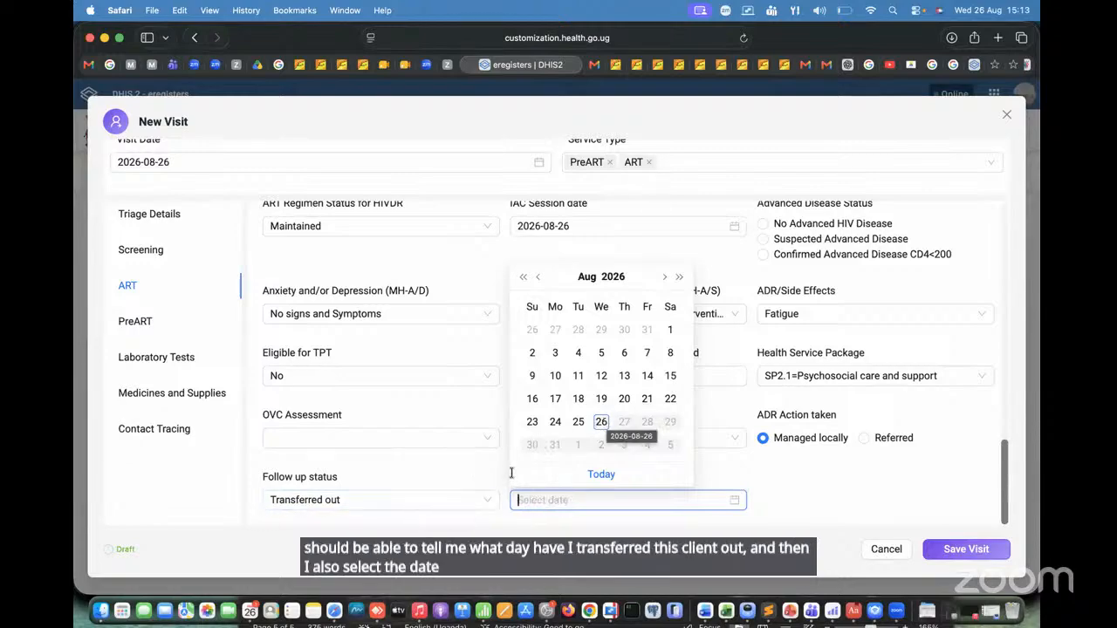
left_click(433, 507)
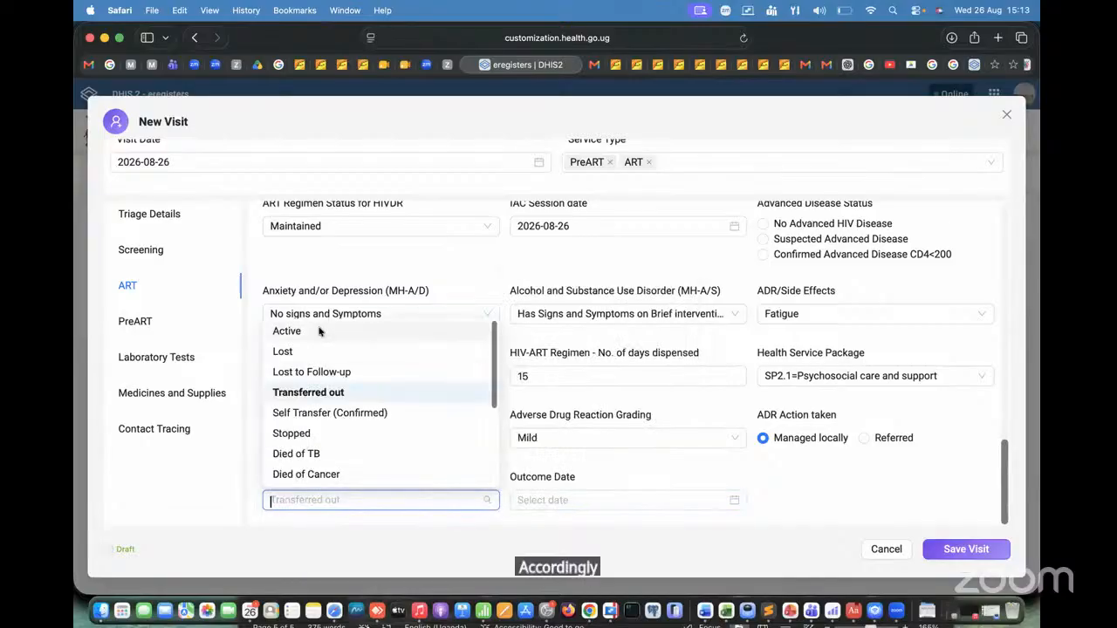
left_click(684, 542)
Step: Set the Next Appointment date to 2026-09-01
left_click(668, 503)
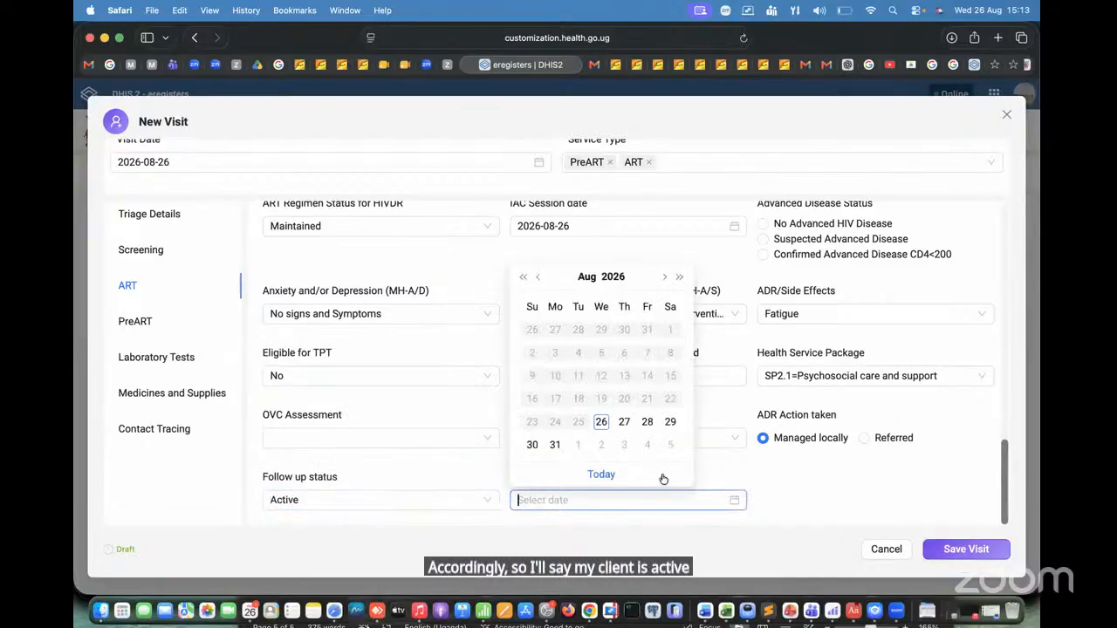
left_click(679, 277)
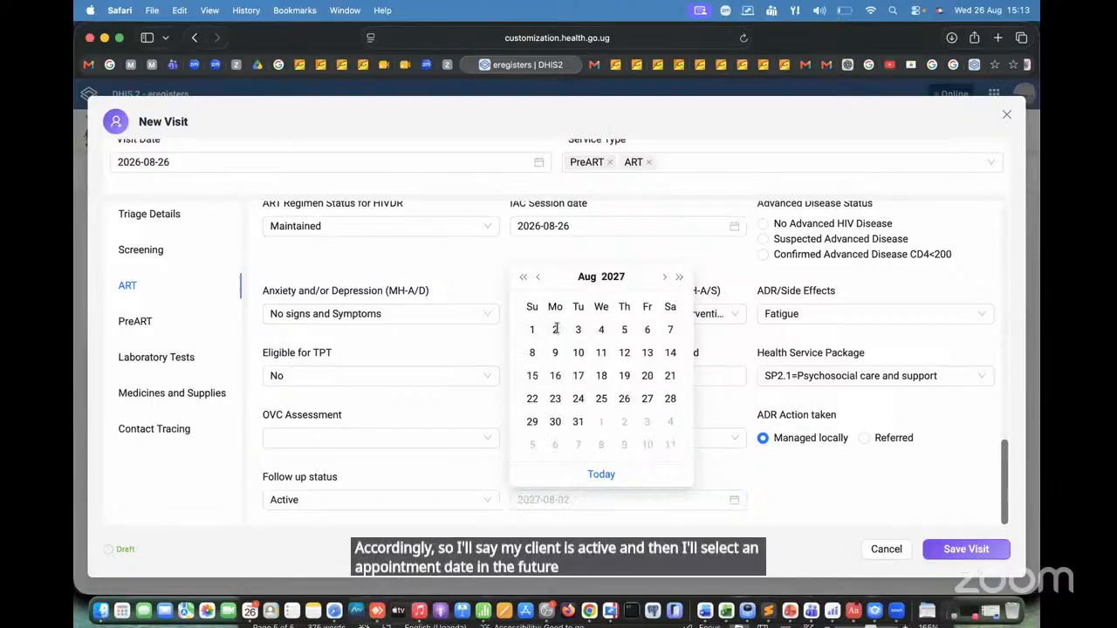
left_click(538, 277)
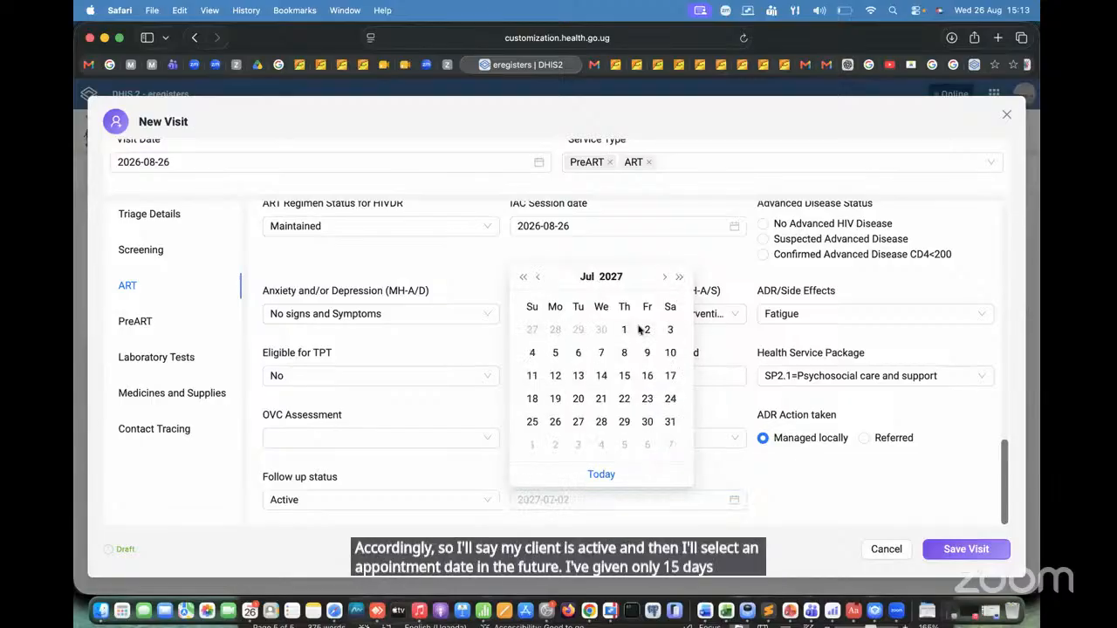
left_click(664, 278)
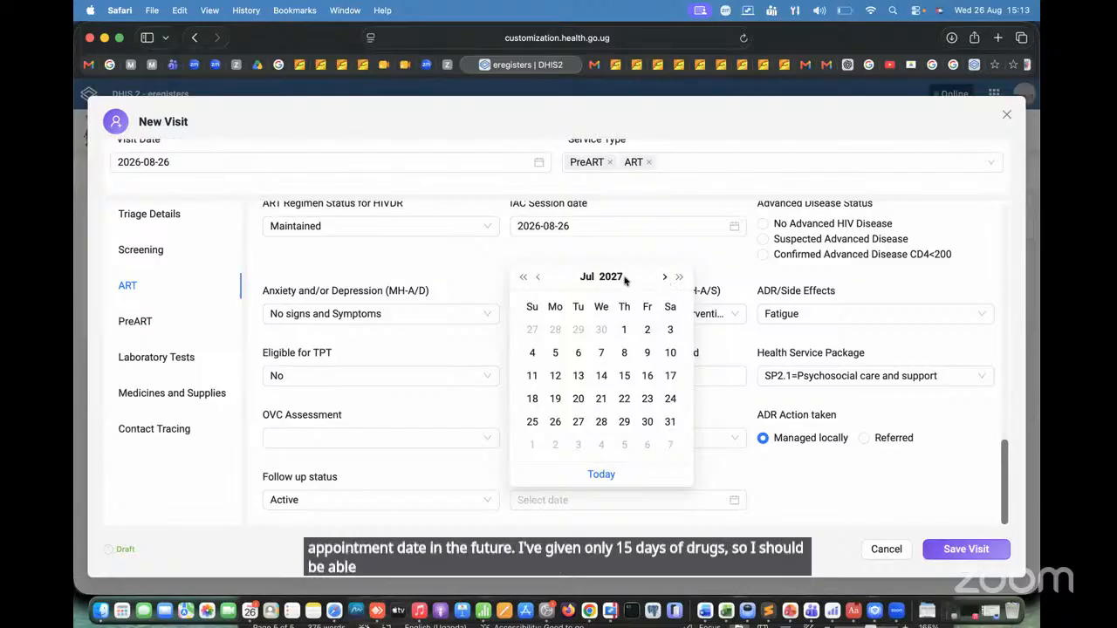
left_click(523, 278)
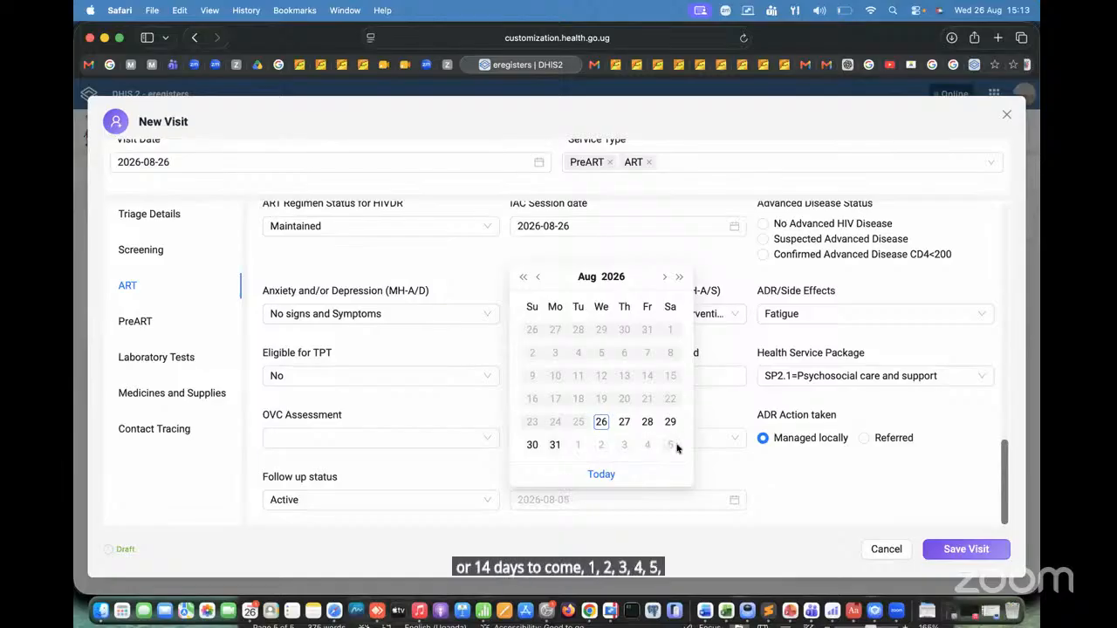
left_click(664, 278)
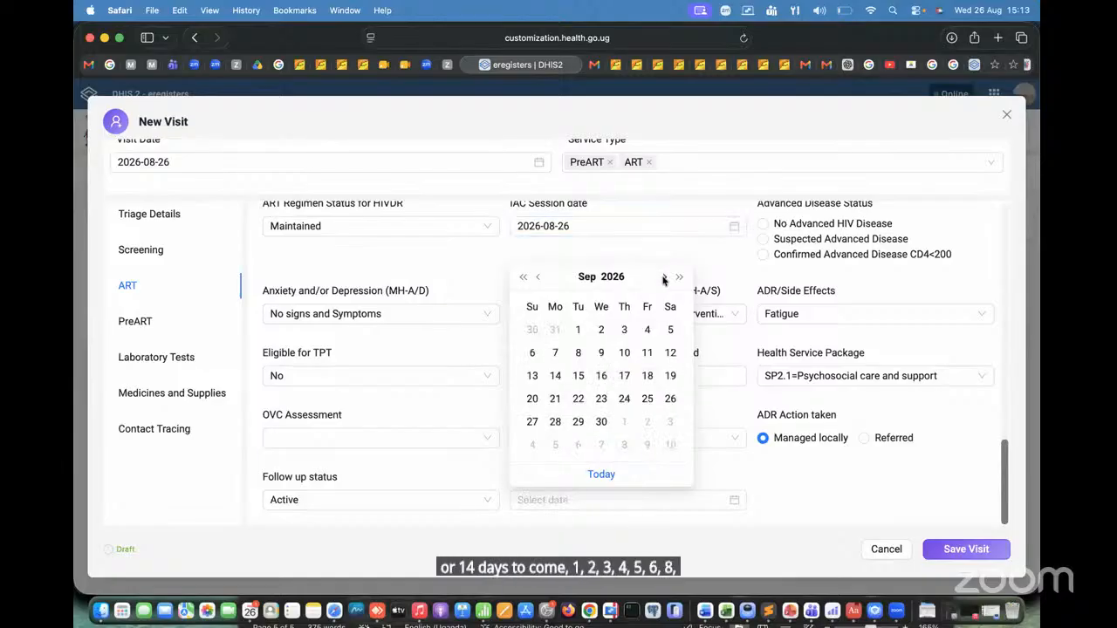
left_click(578, 330)
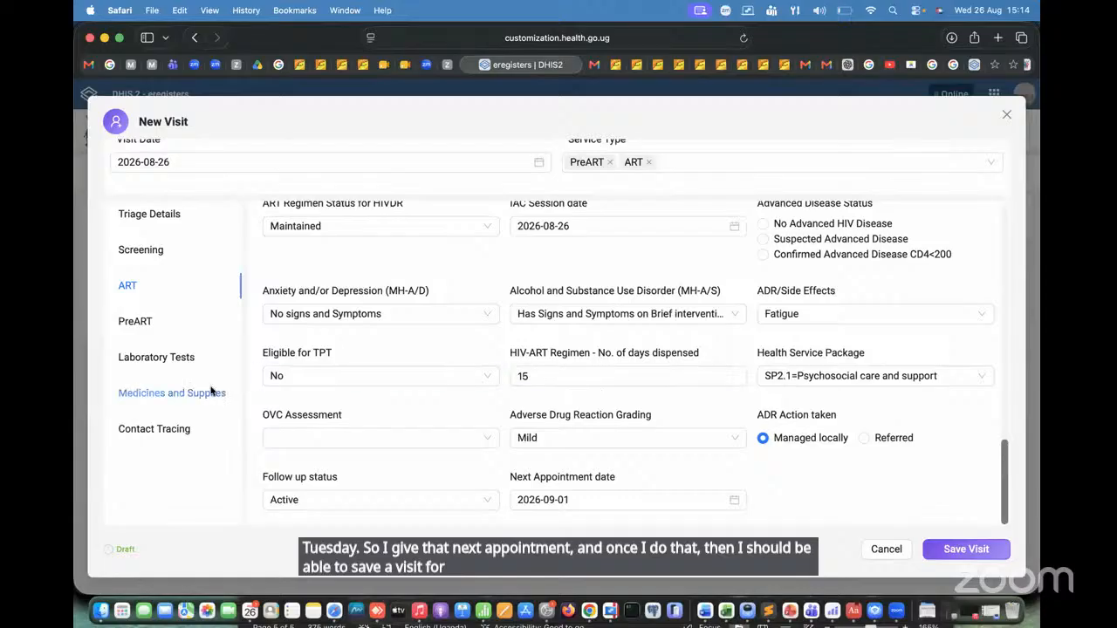
Step: Start a new laboratory test entry for the visit and enter 34 as its Lab No
left_click(142, 361)
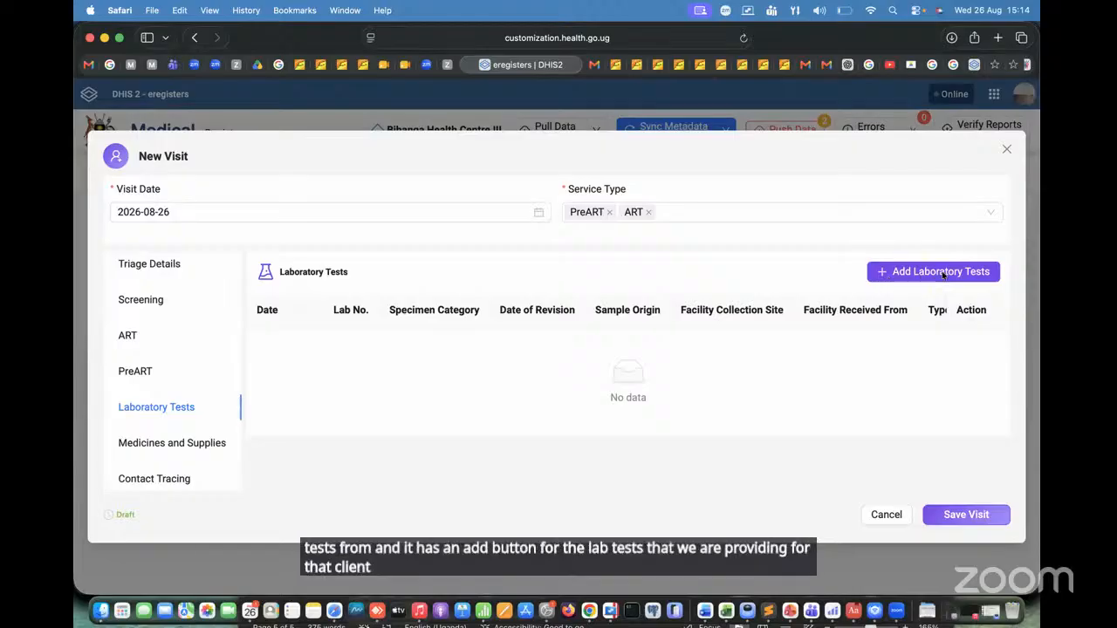
left_click(890, 277)
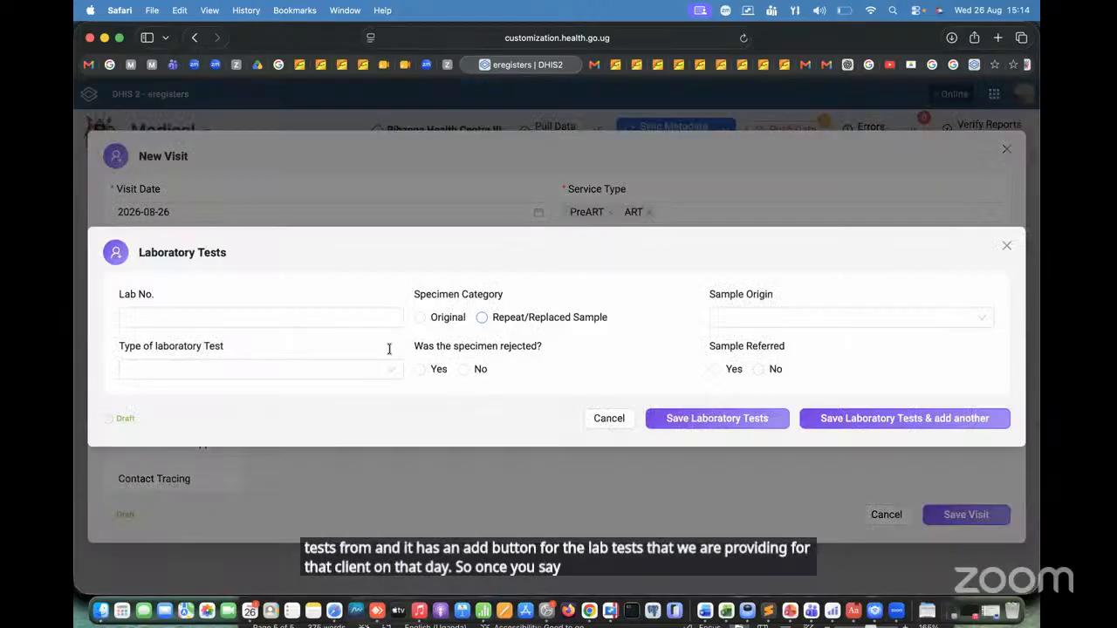
left_click(247, 317)
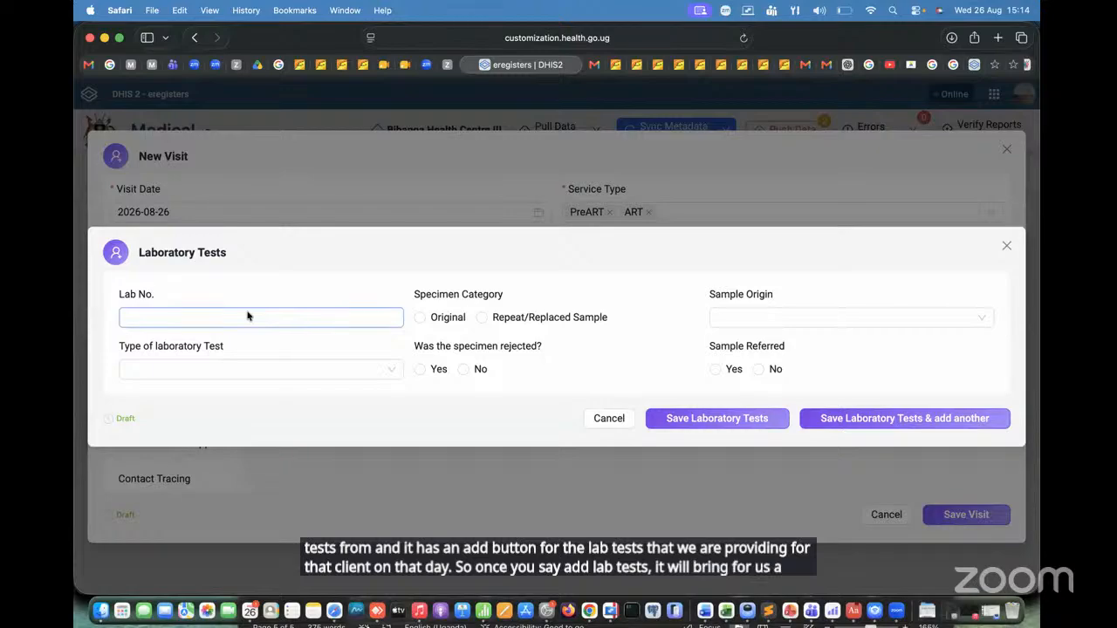
type("34")
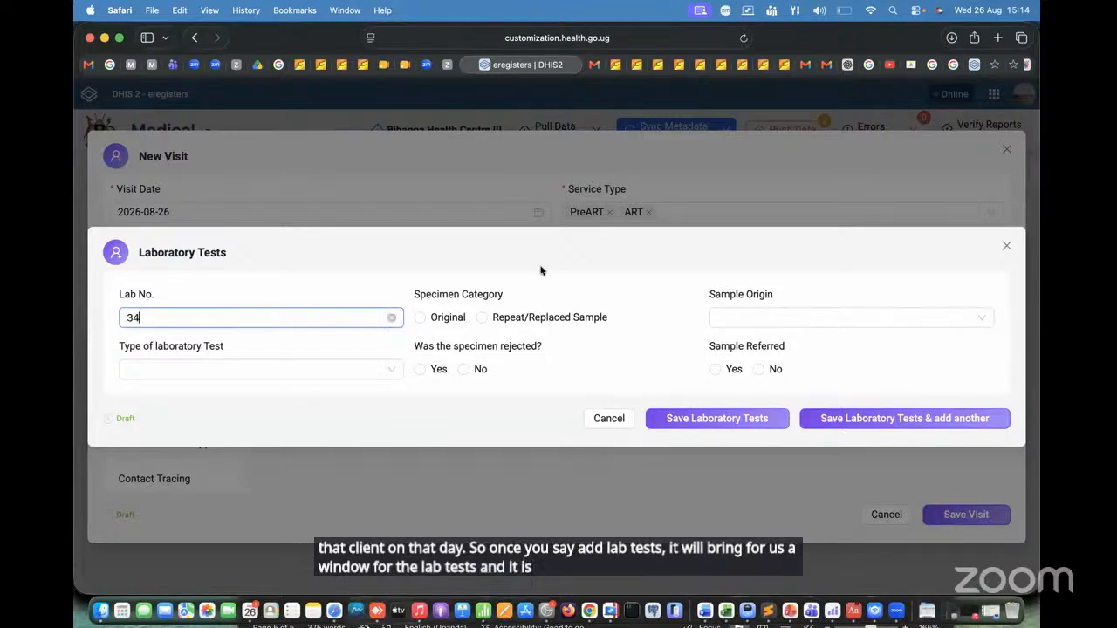
Step: Set the laboratory test's Specimen Category to Original and its Sample Origin to Collected at the facility
left_click(419, 317)
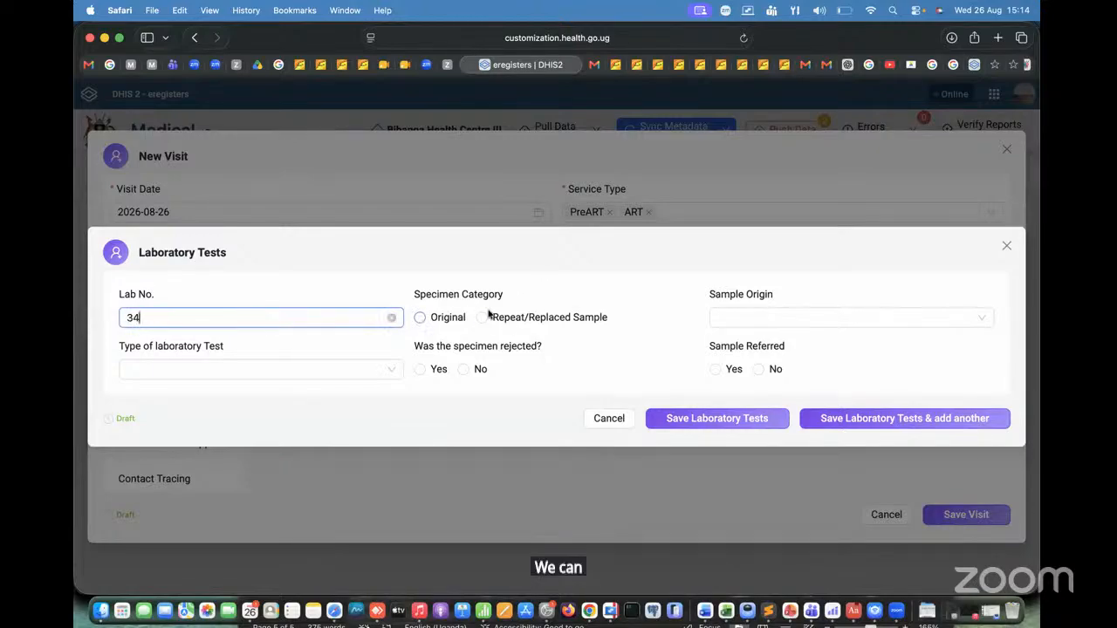
left_click(736, 321)
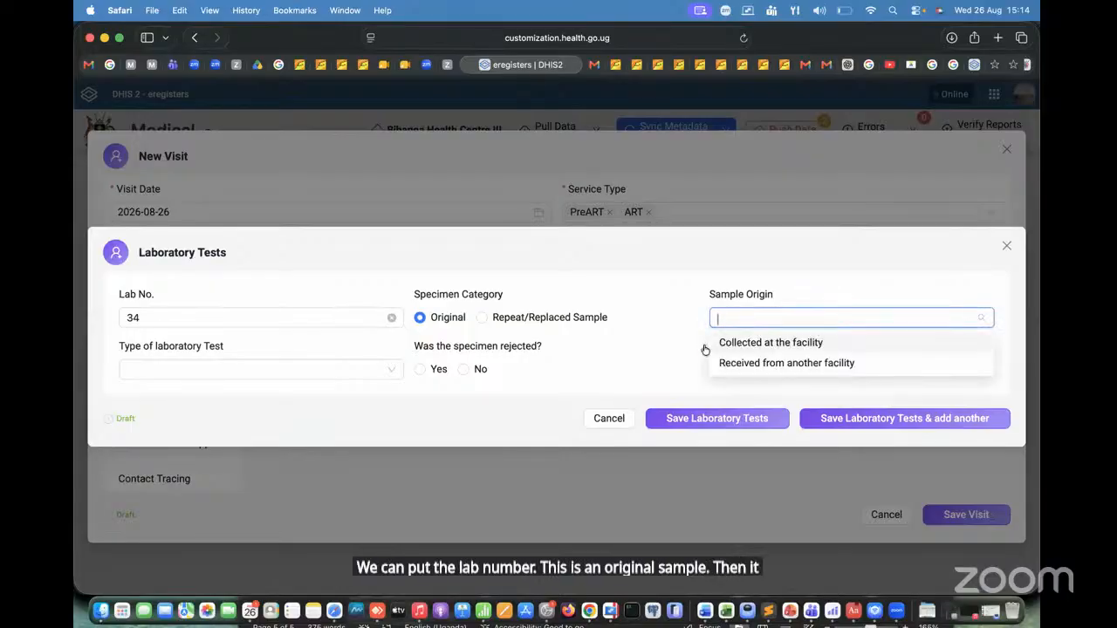
left_click(866, 347)
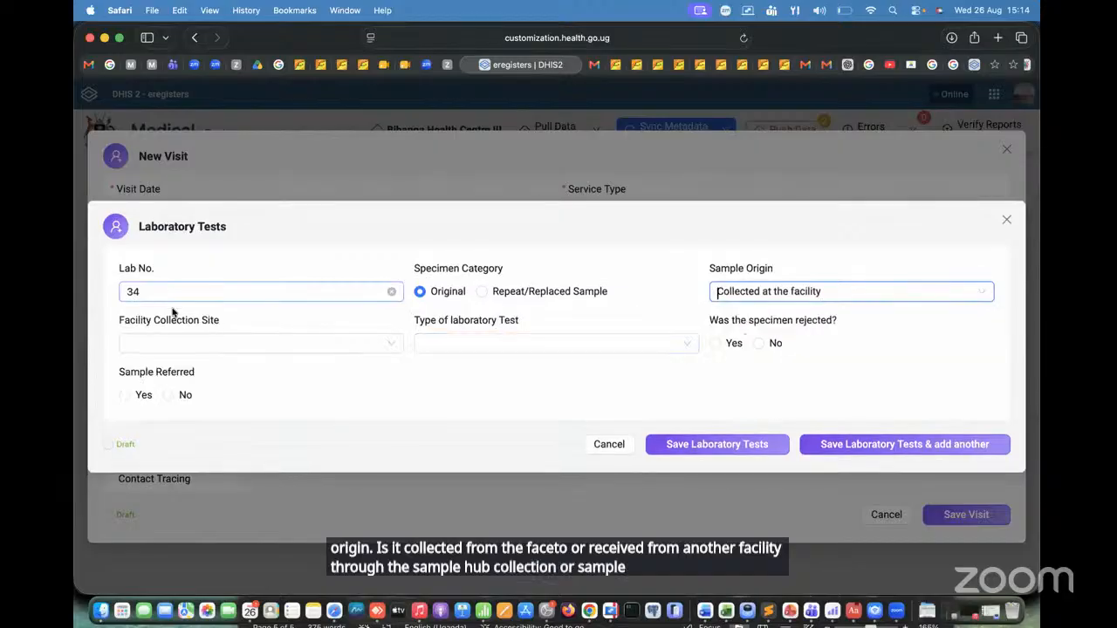
Step: Set the laboratory test's Facility Collection Site to Chronic Care Clinic
left_click(270, 343)
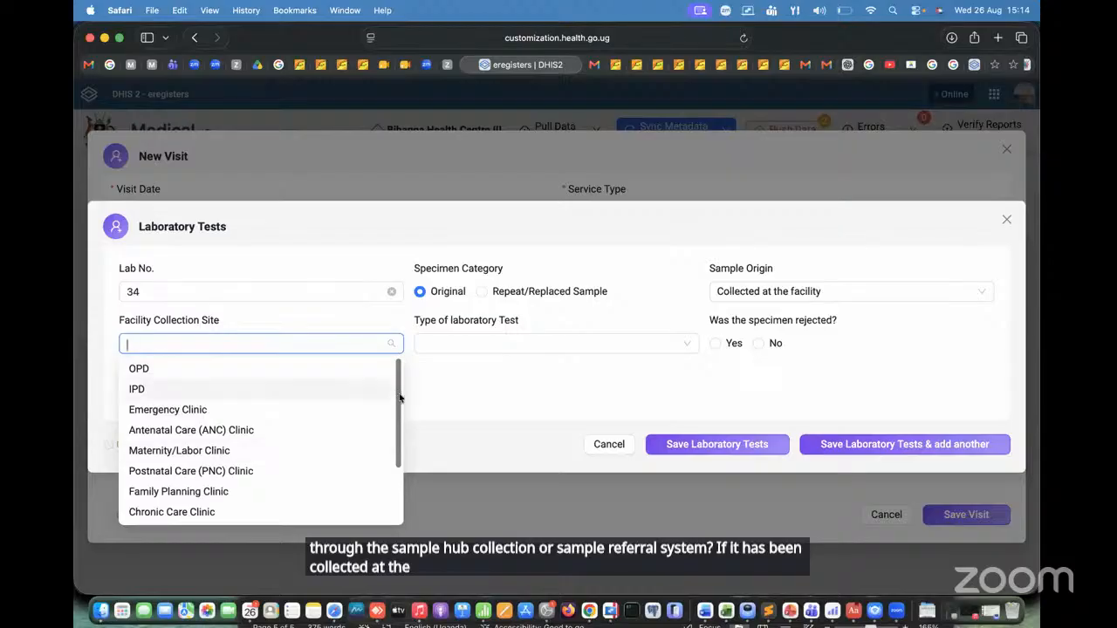
scroll(398, 397, "down", 3)
scroll(394, 401, "up", 3)
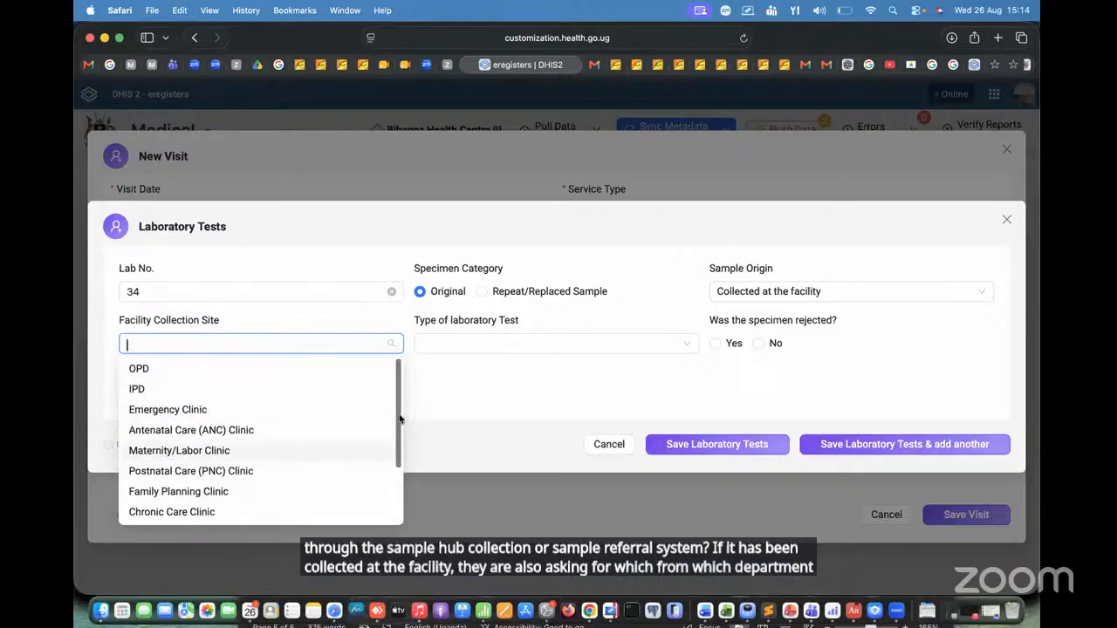
scroll(392, 488, "down", 3)
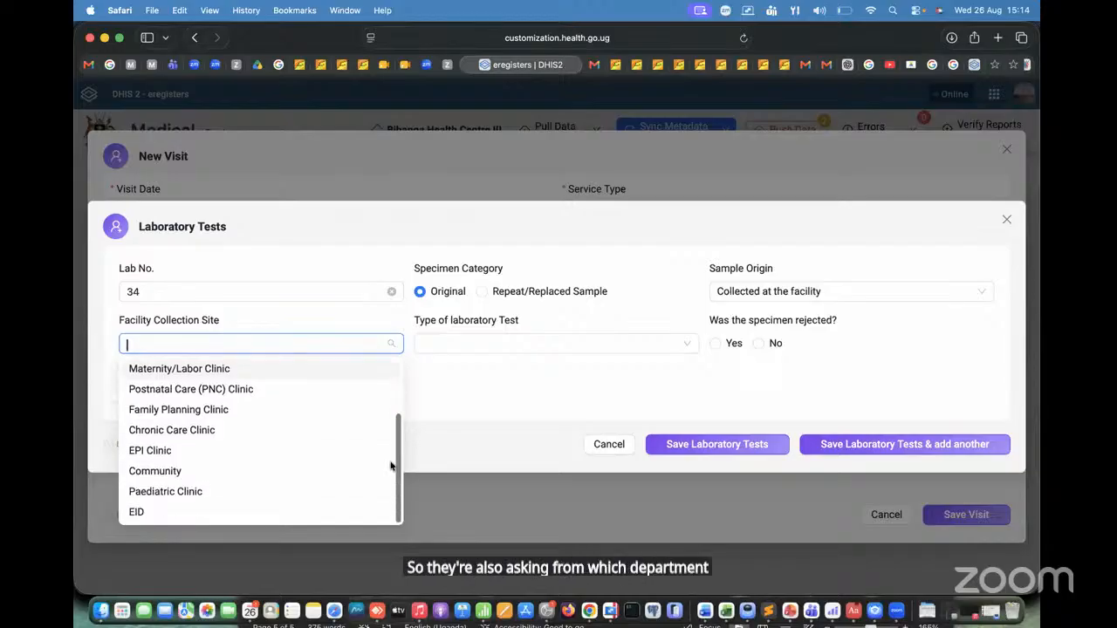
scroll(386, 397, "up", 3)
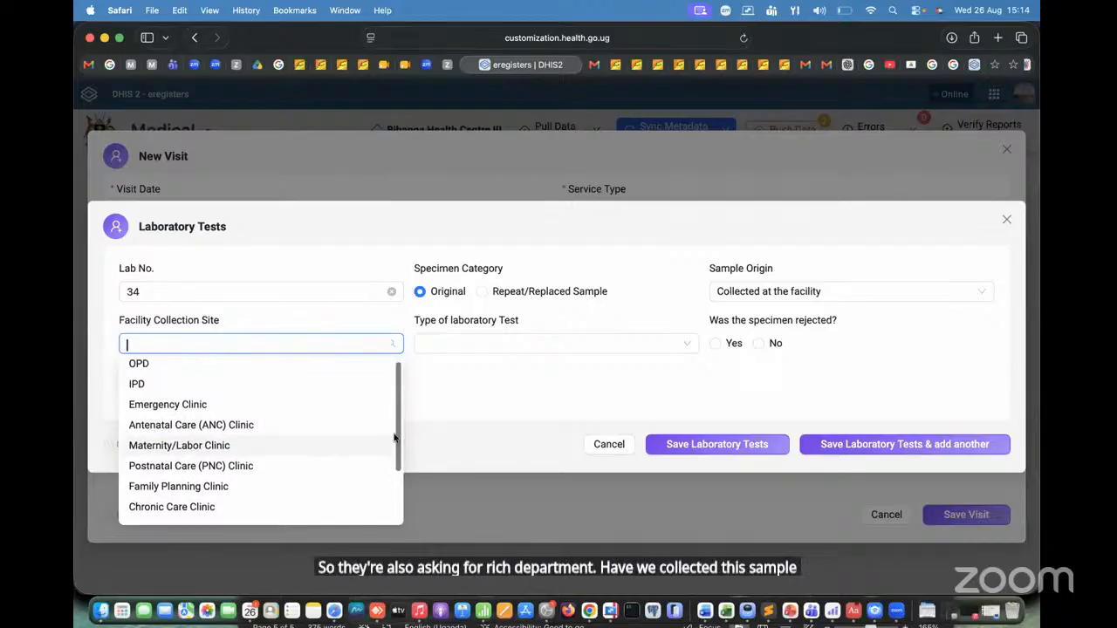
scroll(394, 441, "down", 3)
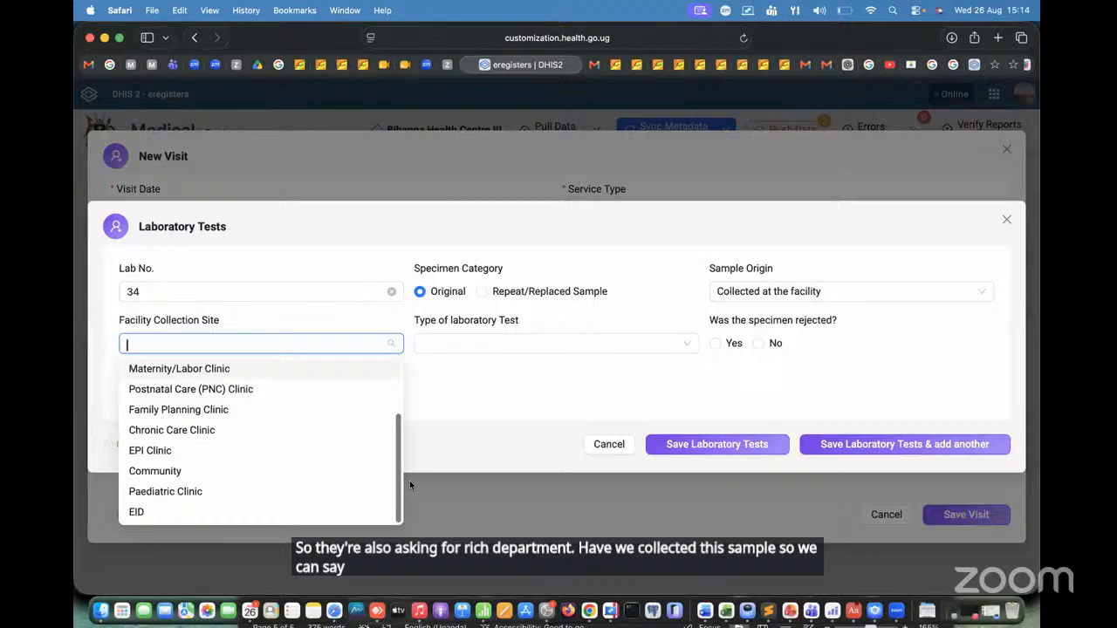
left_click(214, 430)
Step: Choose CD4 as the Type of laboratory Test
left_click(542, 342)
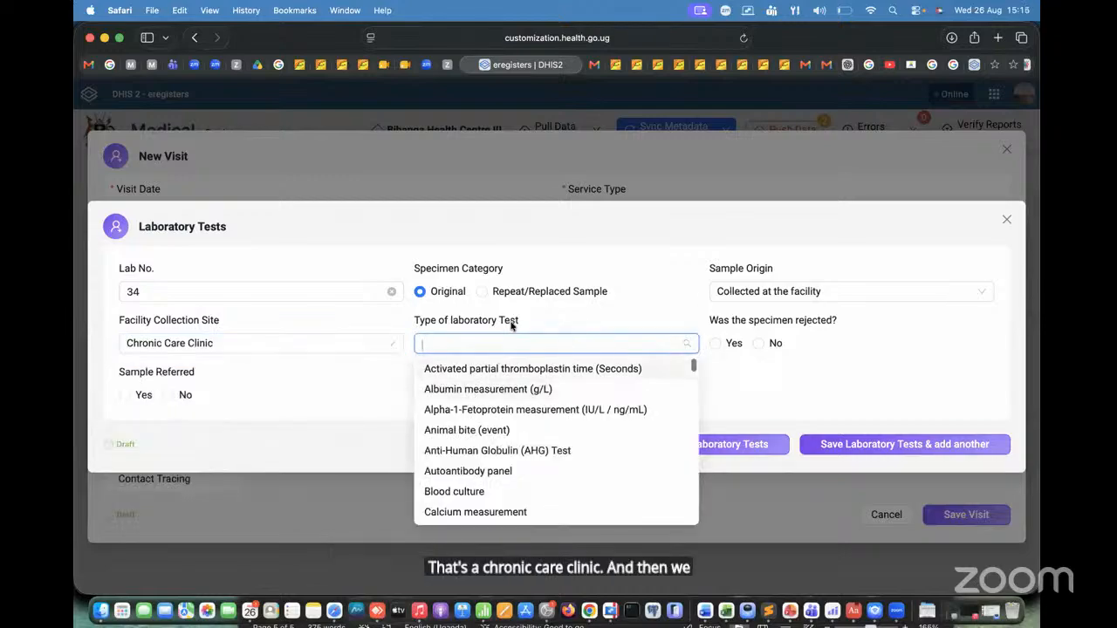
type("c")
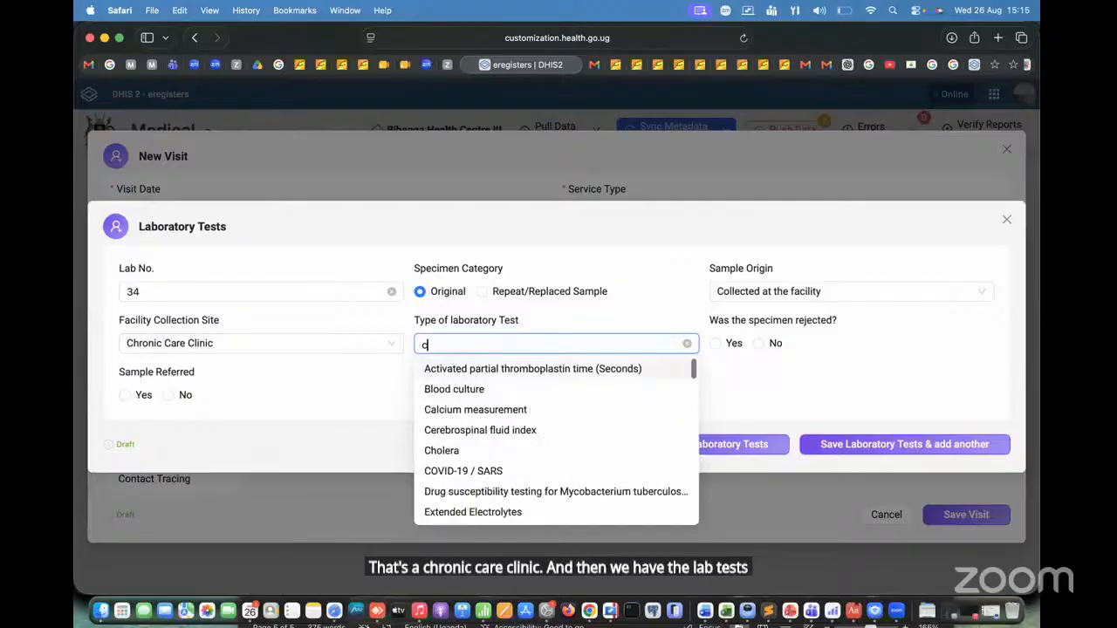
type("d")
left_click(469, 389)
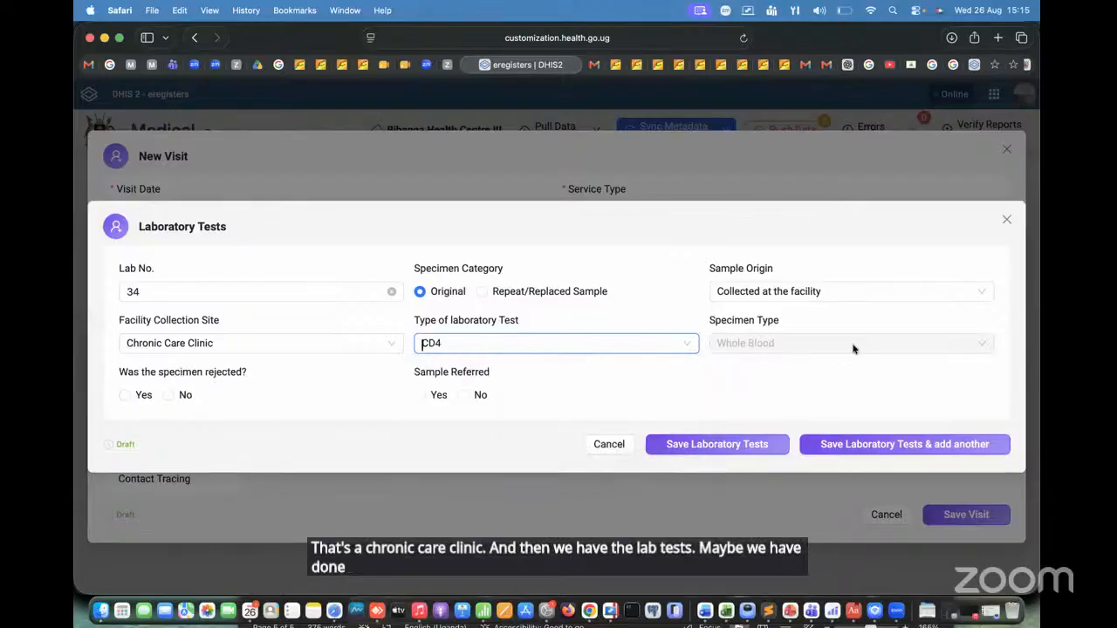
Step: Mark the specimen as not rejected and the sample as not referred, and enter 300 as the absolute laboratory test result
left_click(168, 394)
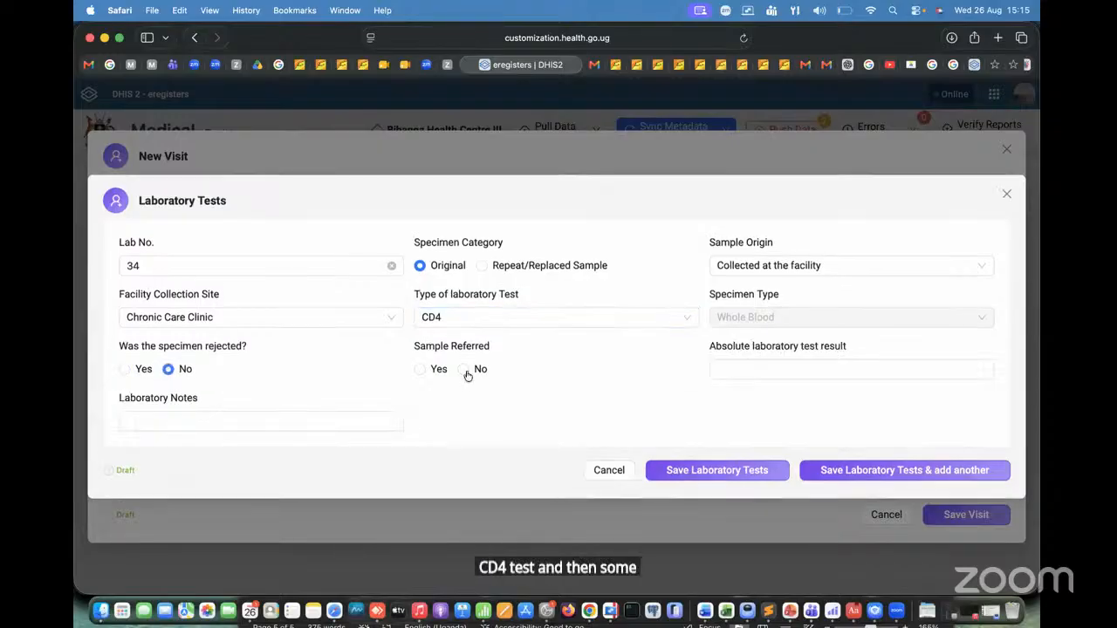
left_click(463, 370)
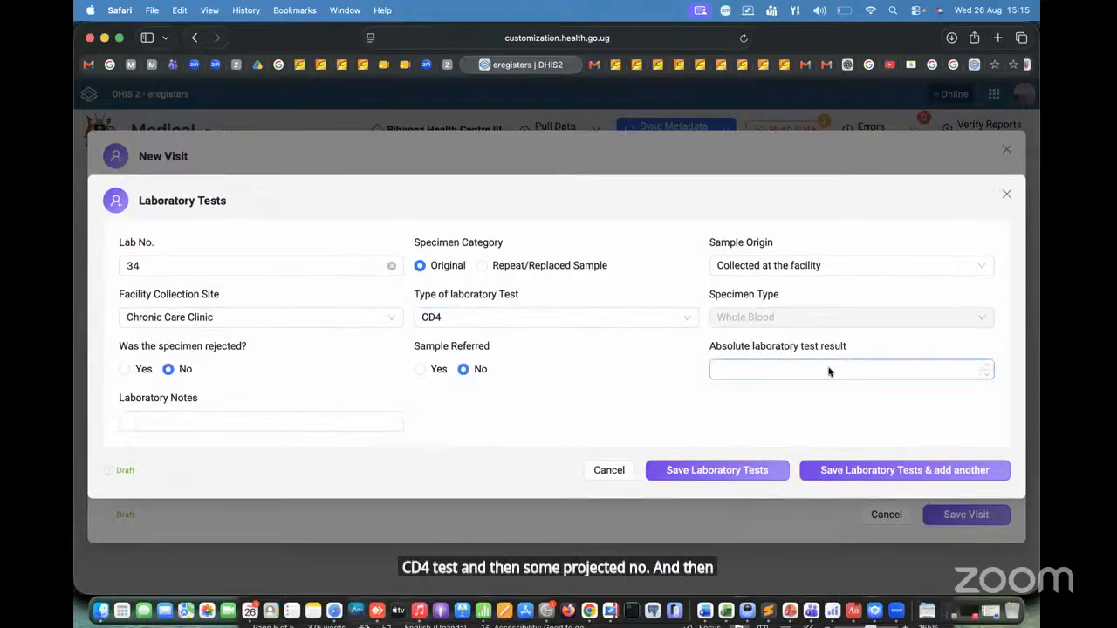
left_click(830, 371)
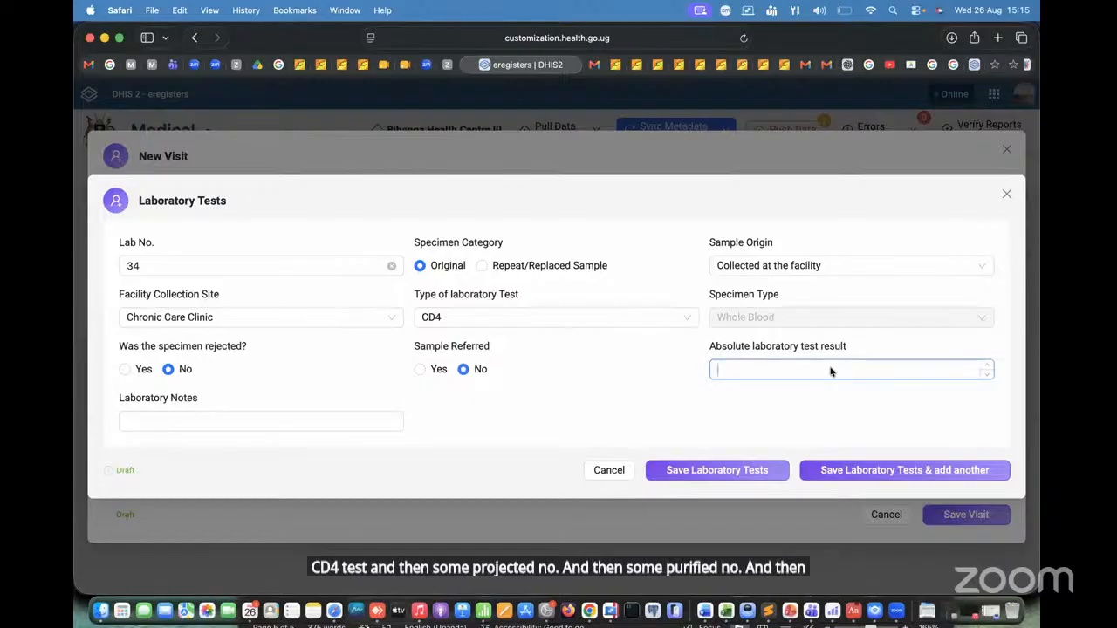
type("300")
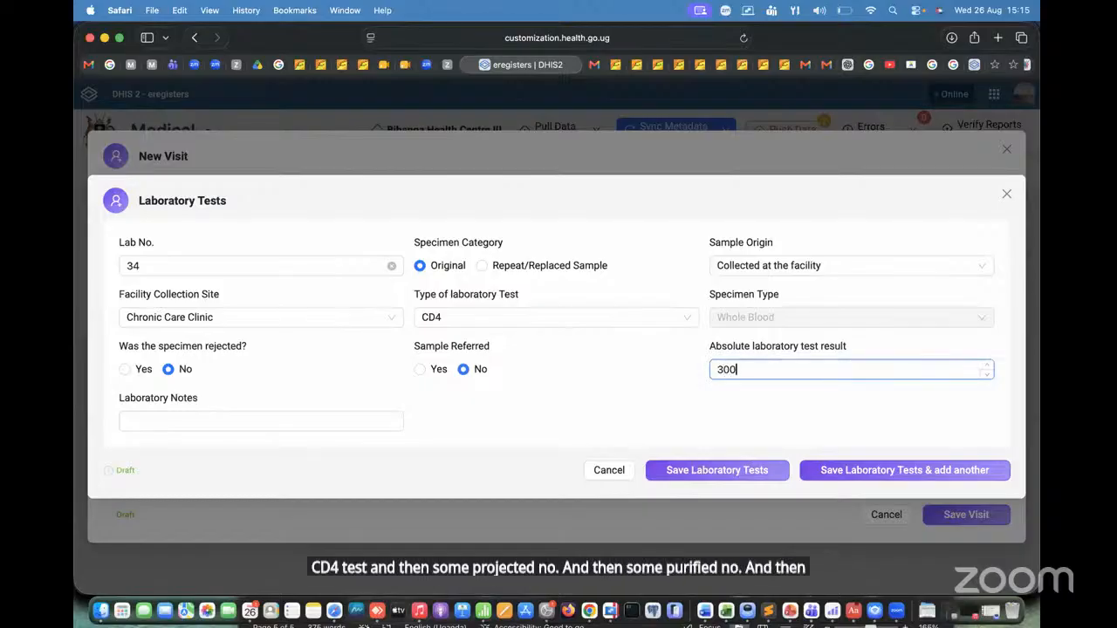
Step: Leave the Laboratory Notes empty, save the CD4 test with the option to add another, and cancel the blank entry that follows
left_click(288, 429)
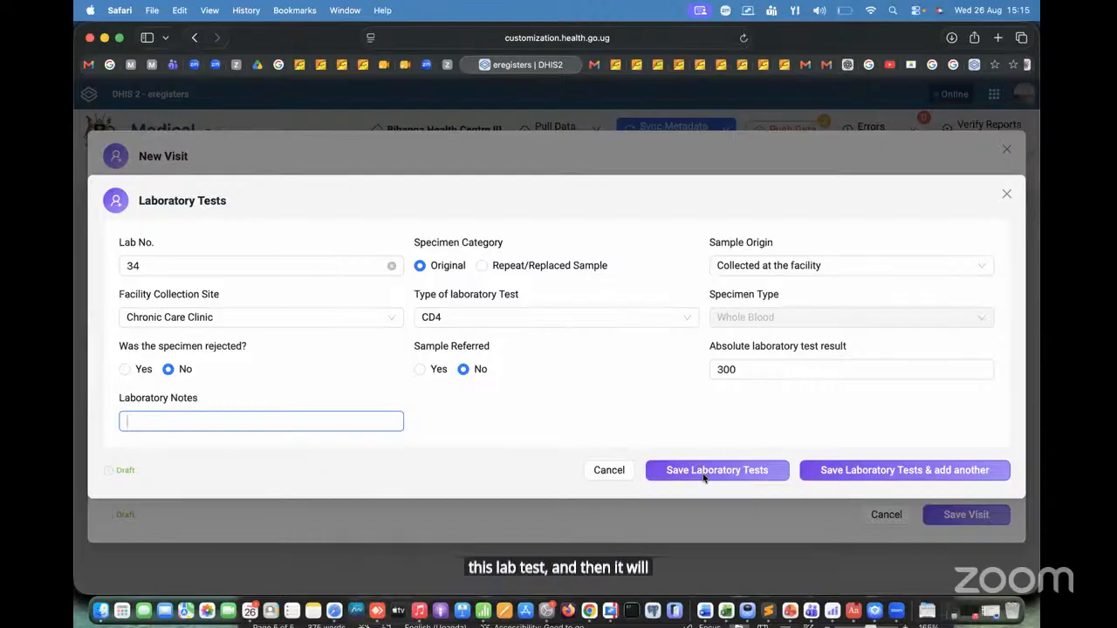
left_click(851, 475)
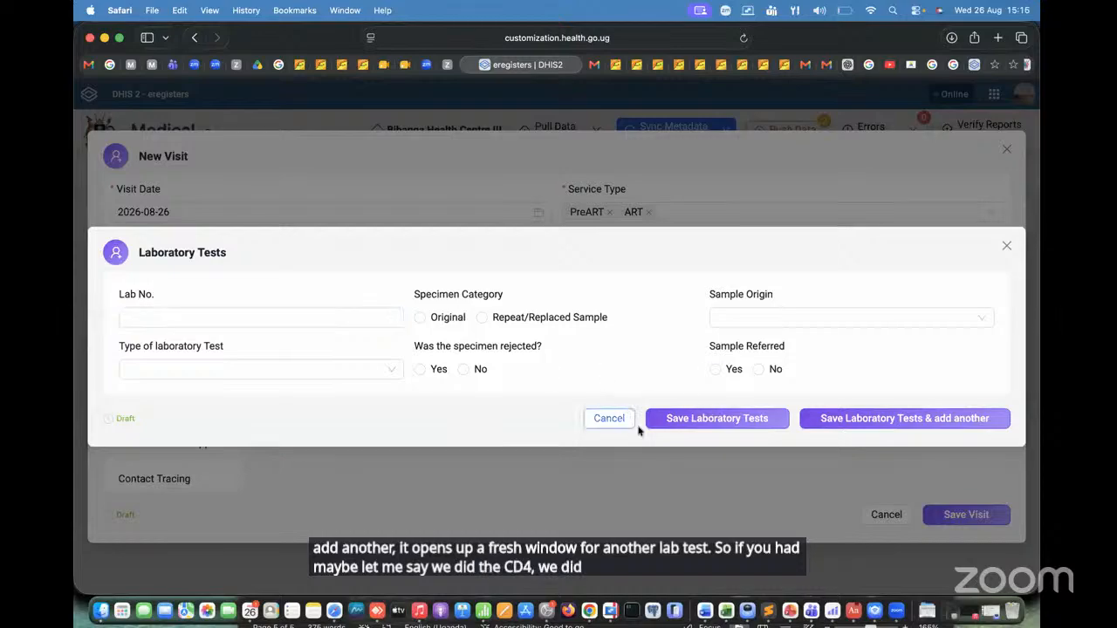
left_click(611, 418)
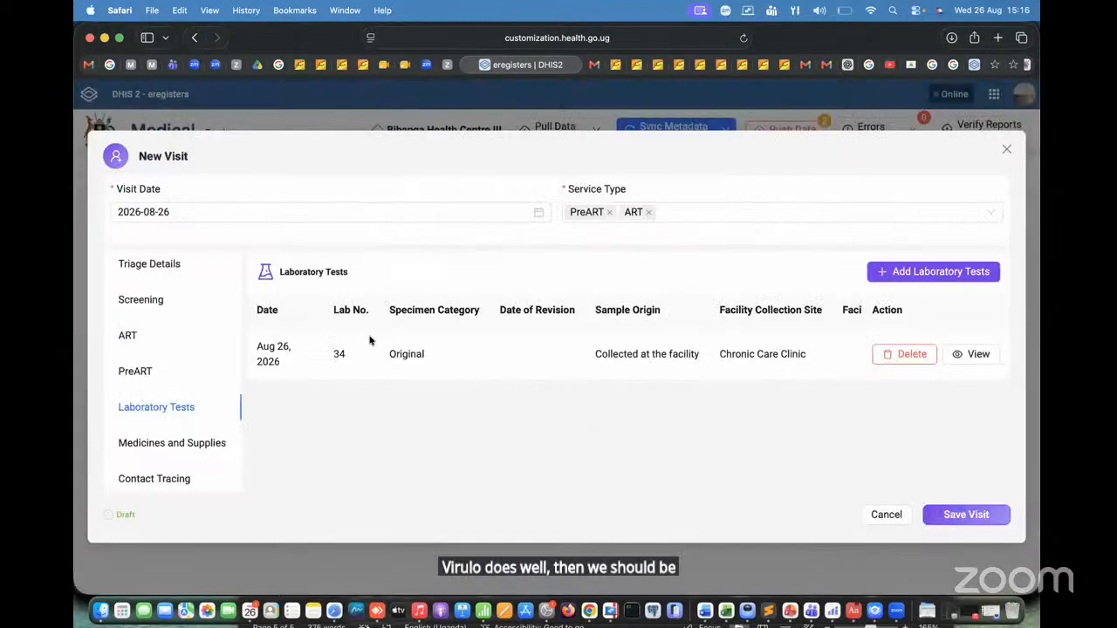
Step: Start a new Medicines and Supplies entry and prescribe the Dolutegravir sodium/Lamivudine/Tenofovir disoproxil fumarate 50mg/300mg/300mg Tablet
left_click(149, 443)
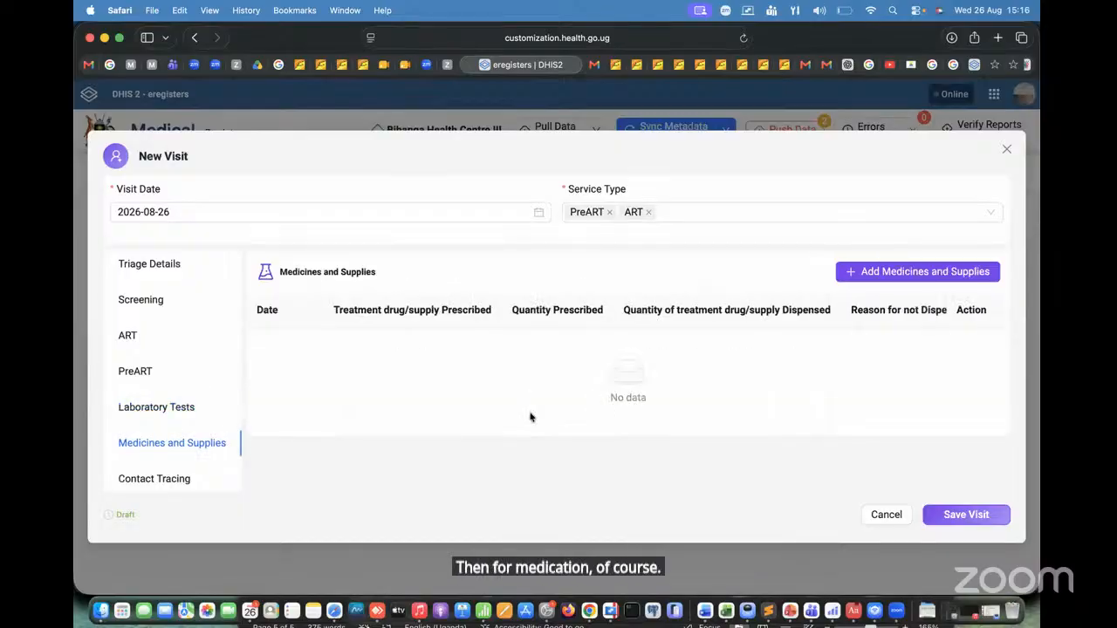
left_click(925, 271)
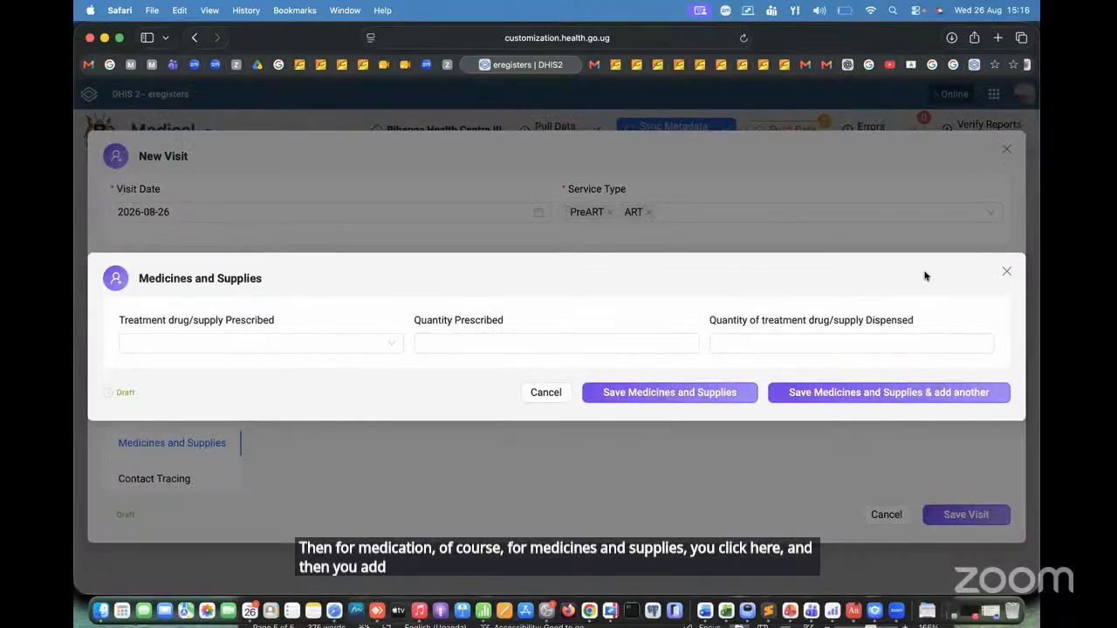
left_click(312, 349)
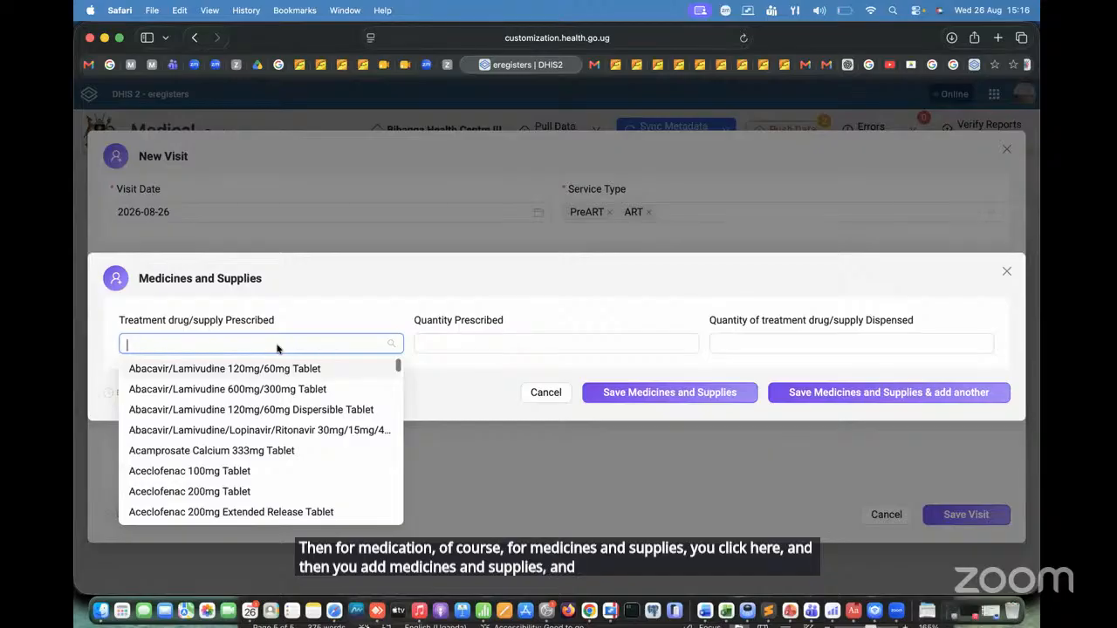
type("lami")
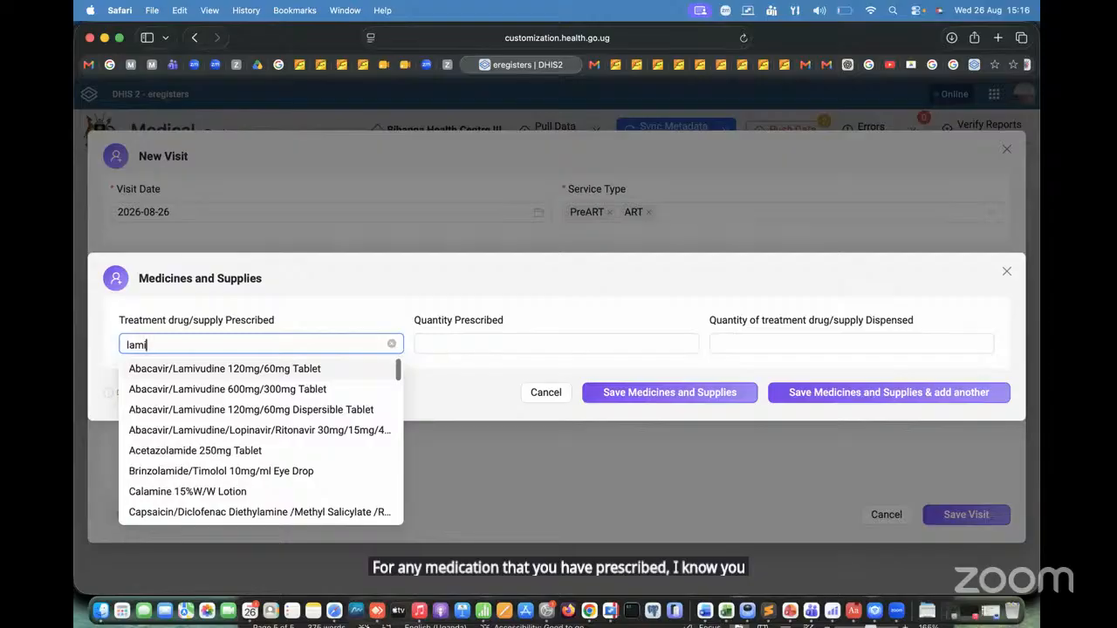
type("d")
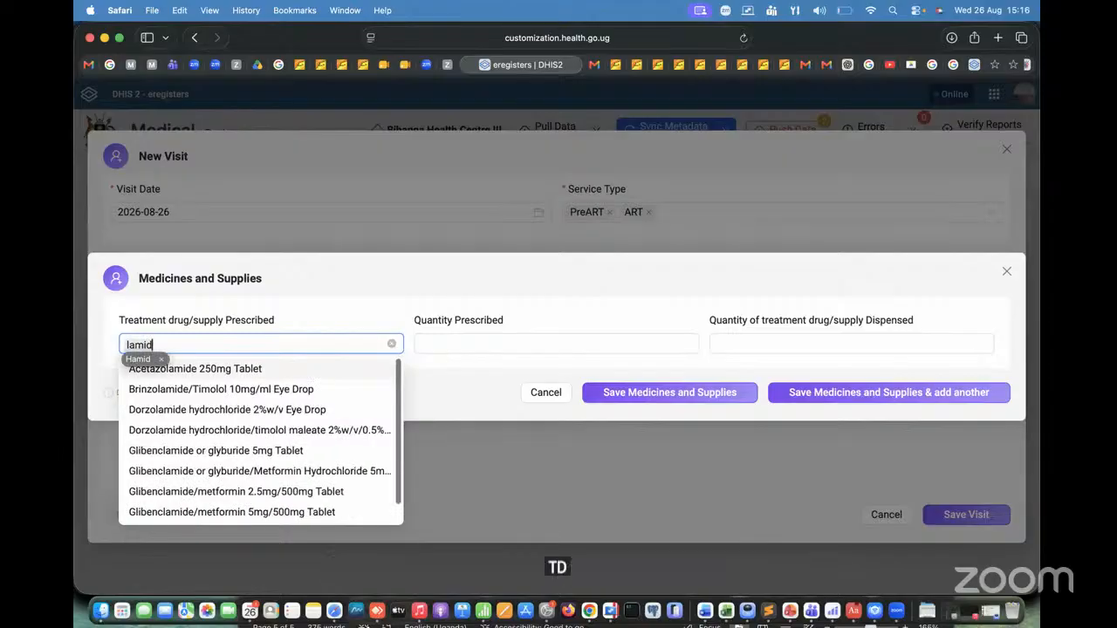
key("BackSpace")
type("vudin")
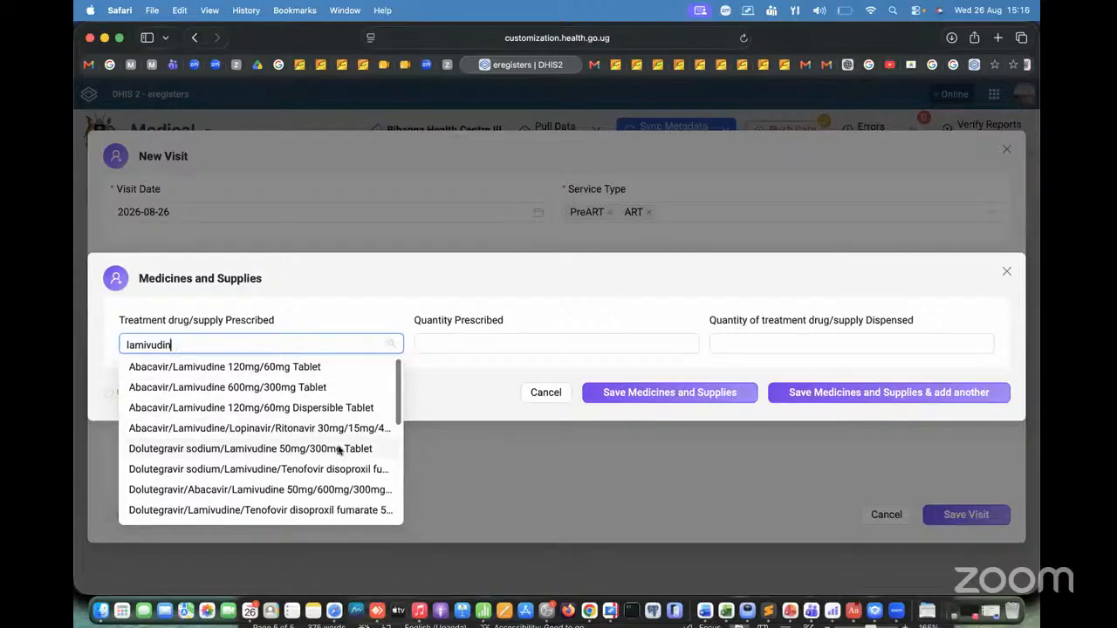
scroll(338, 449, "down", 2)
scroll(338, 449, "down", 4)
scroll(336, 448, "up", 6)
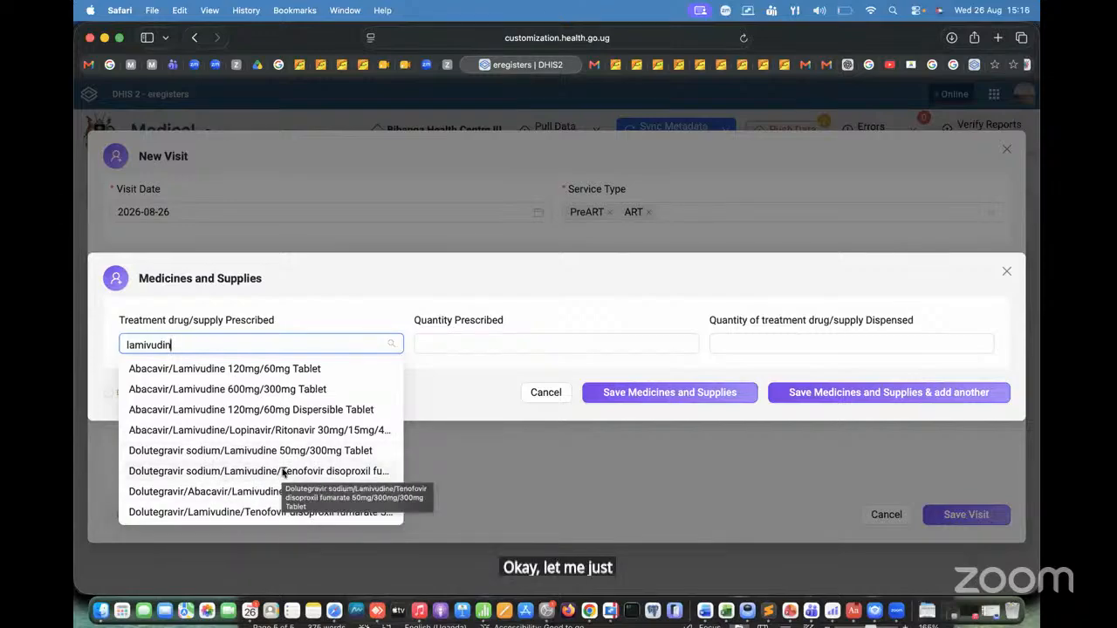
left_click(283, 474)
Step: Set the drug's Quantity Prescribed to 15 and its Quantity Dispensed to 15
left_click(468, 347)
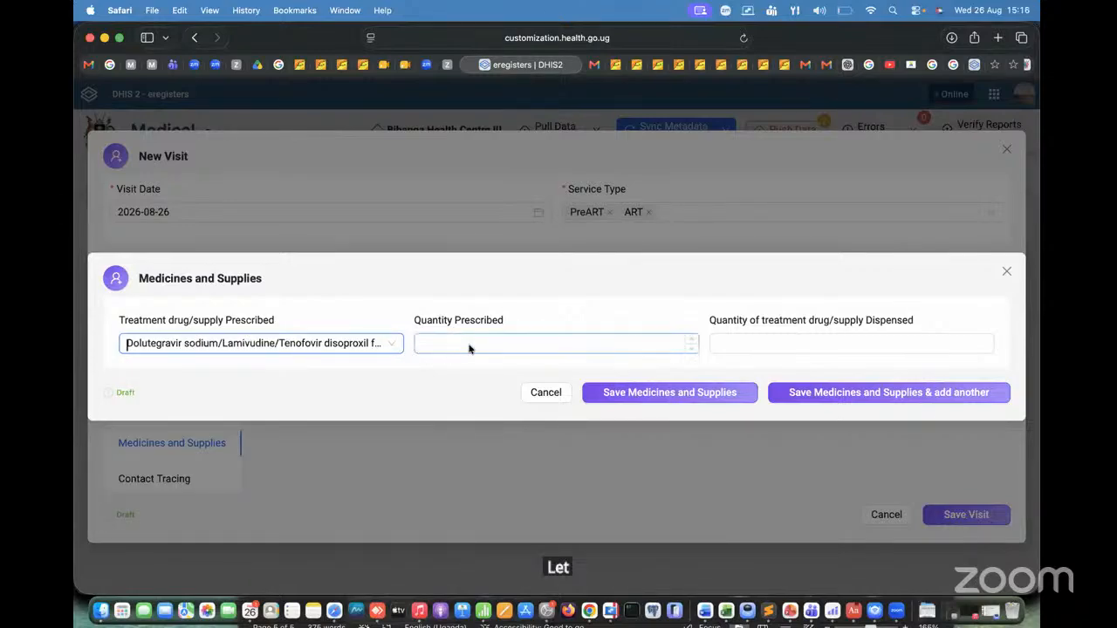
type("15")
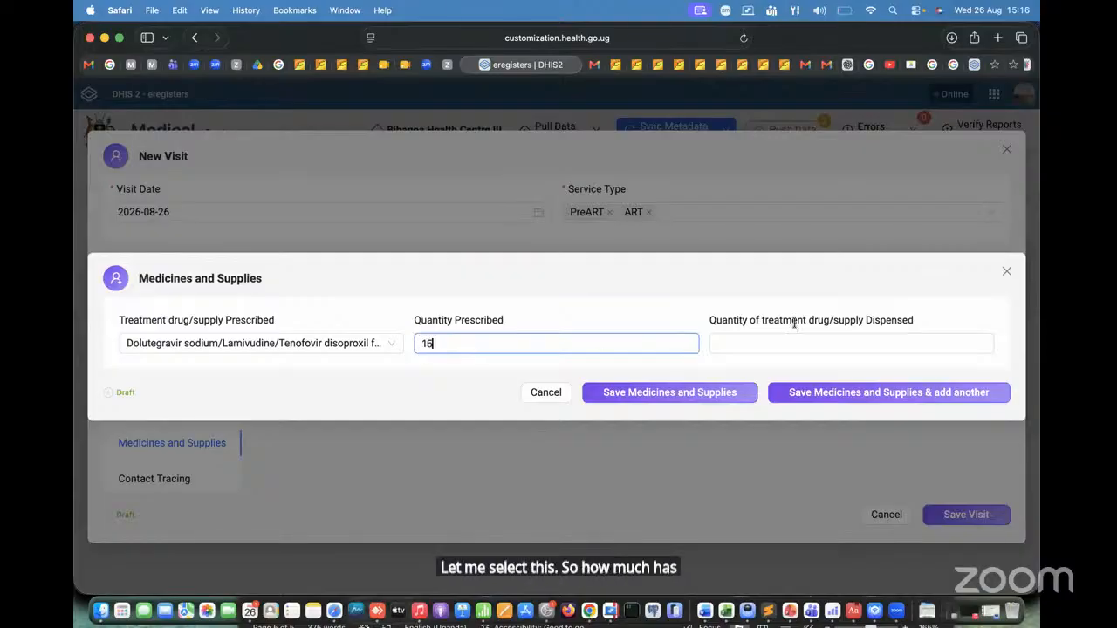
left_click(772, 348)
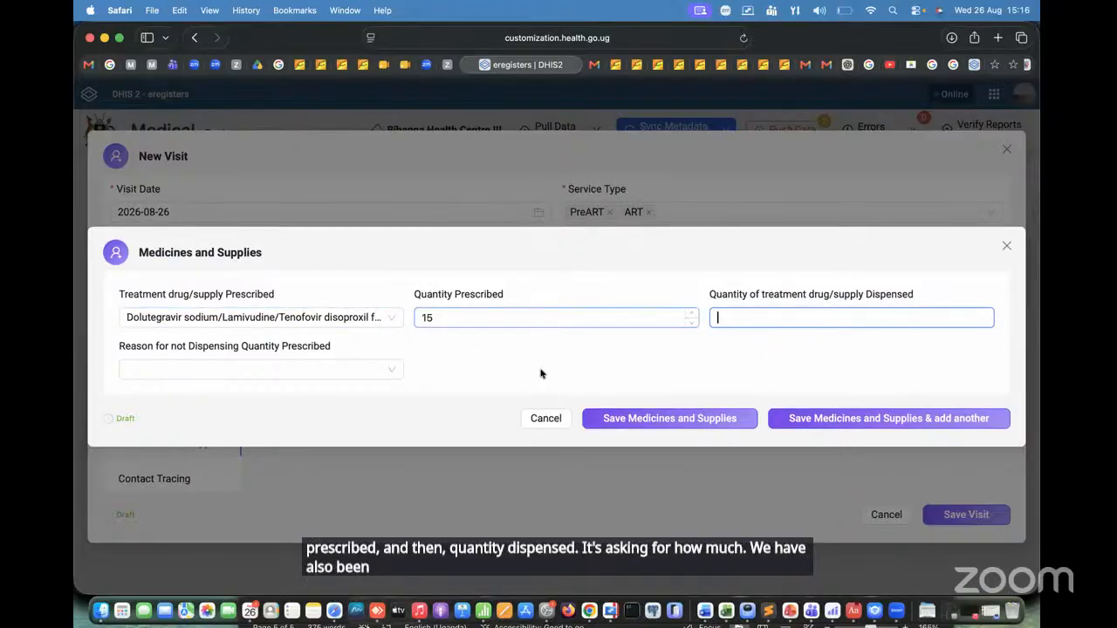
type("15")
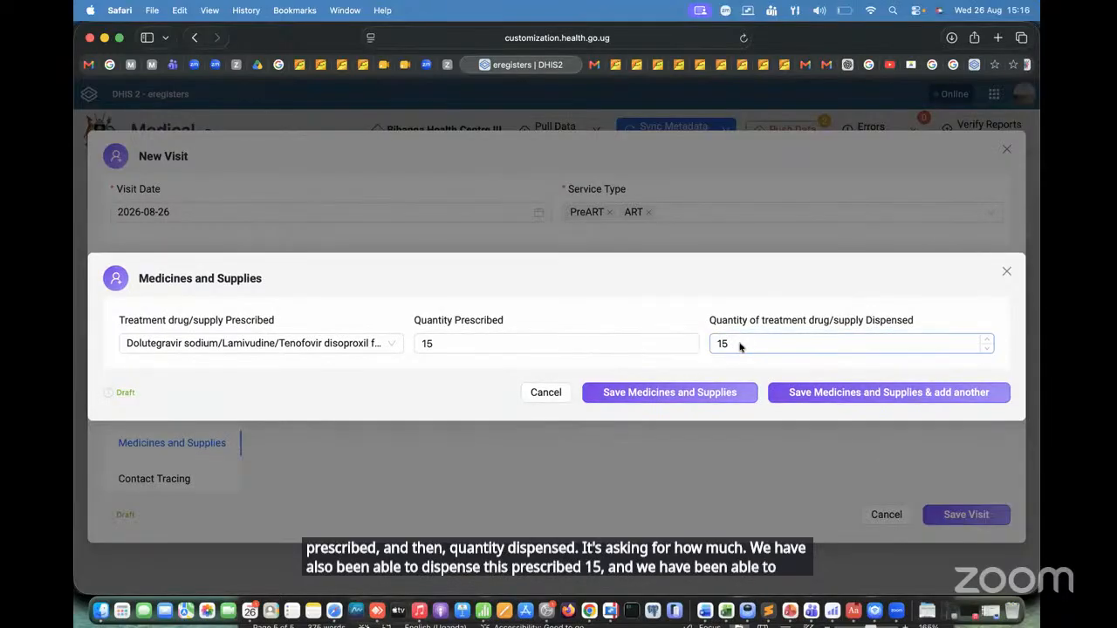
Step: Clear the dispensed quantity and look at the Reason for not Dispensing Quantity Prescribed field
double_click(740, 346)
key("BackSpace")
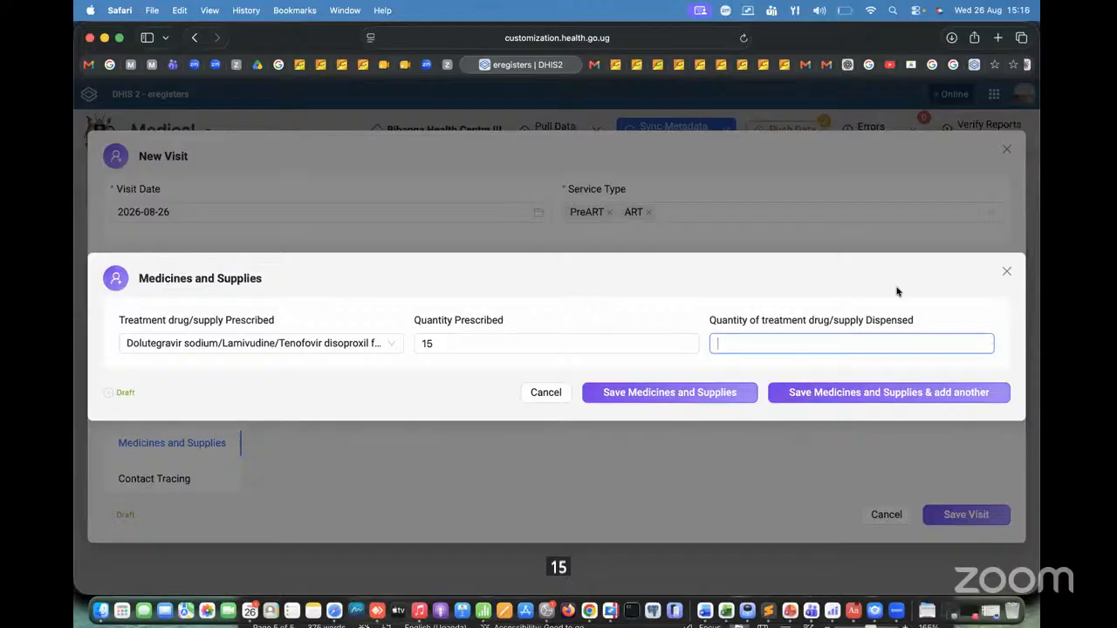
key("Tab")
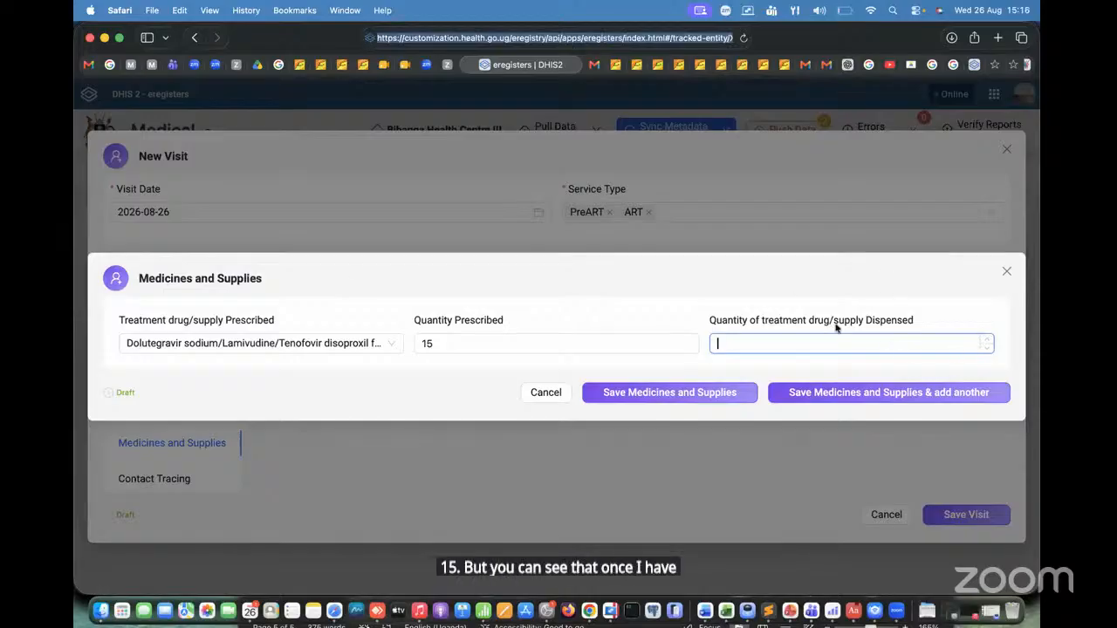
left_click(719, 246)
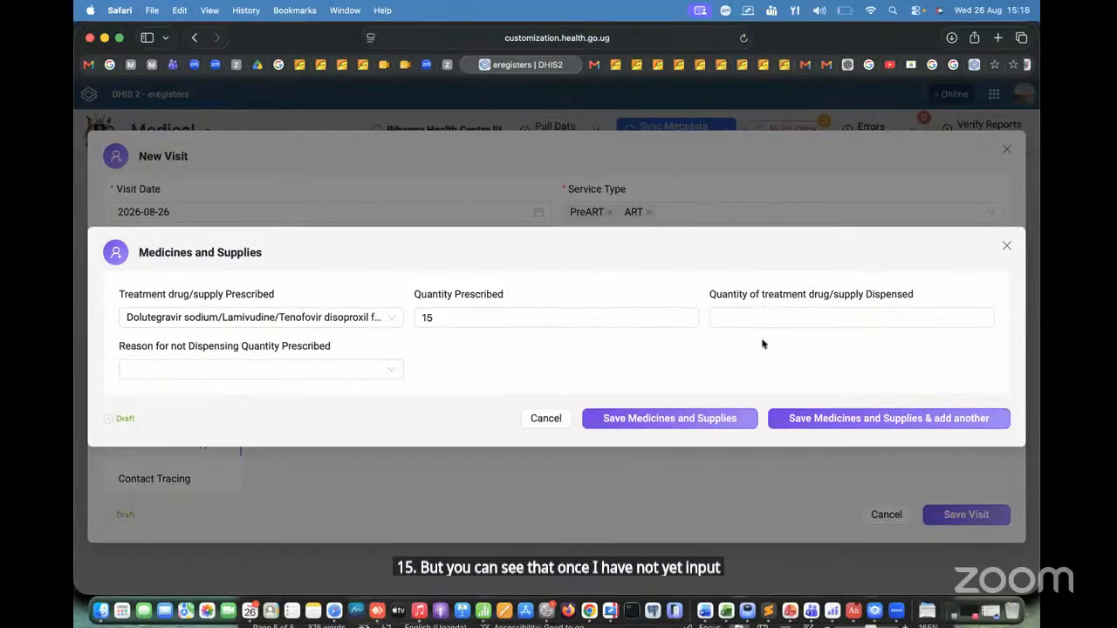
left_click(790, 315)
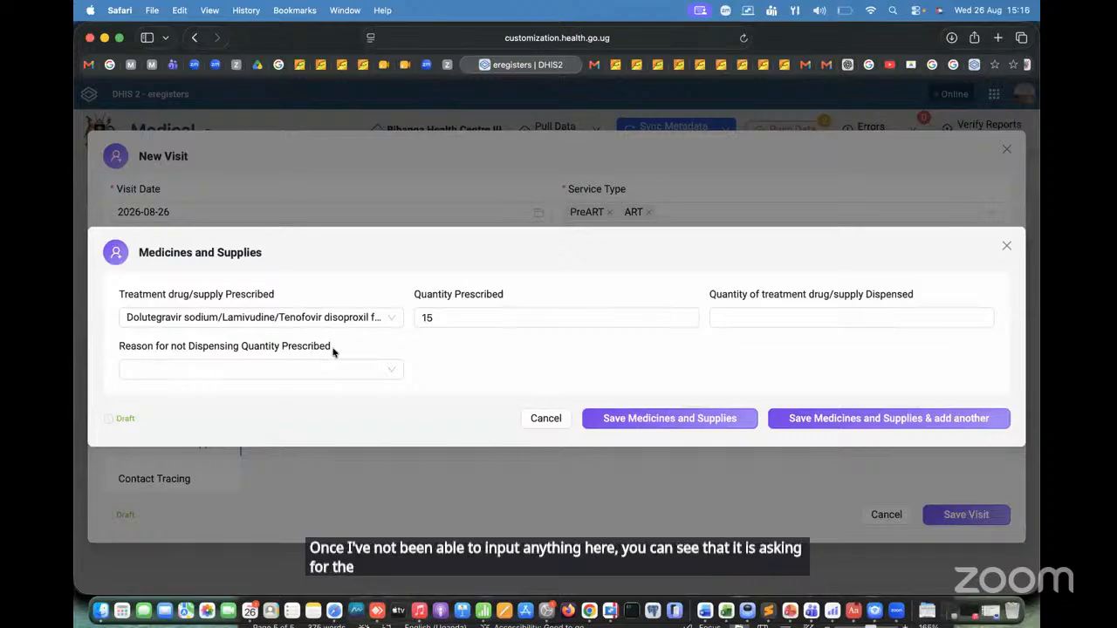
Step: Try a dispensed quantity of 10, look through the reasons for not dispensing, and restore the dispensed quantity to 15
left_click(738, 319)
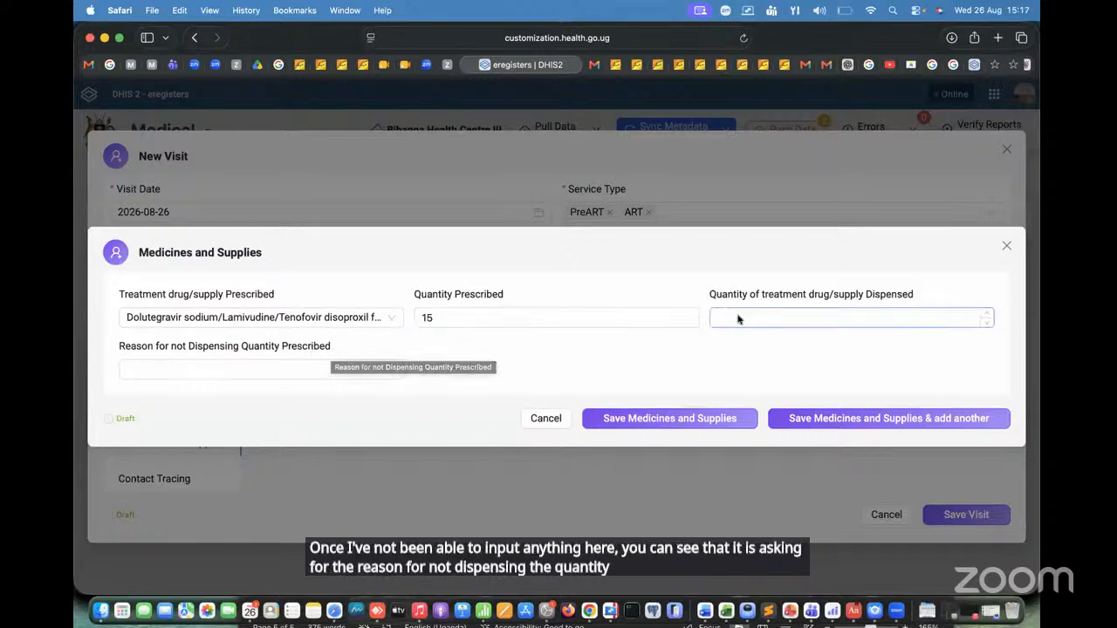
type("10")
left_click(592, 323)
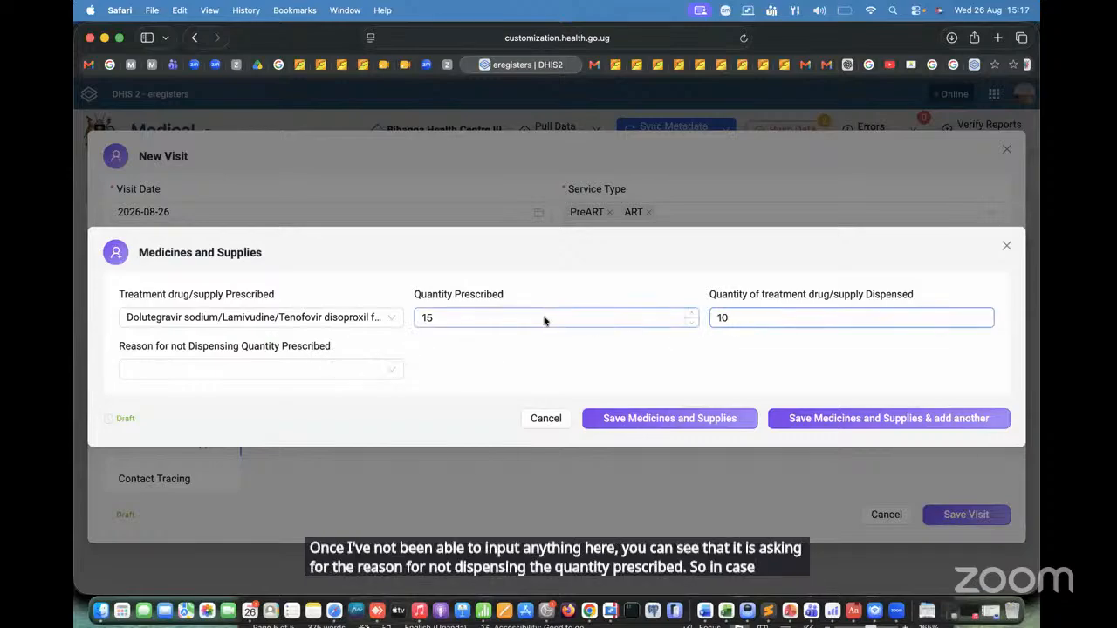
left_click(332, 367)
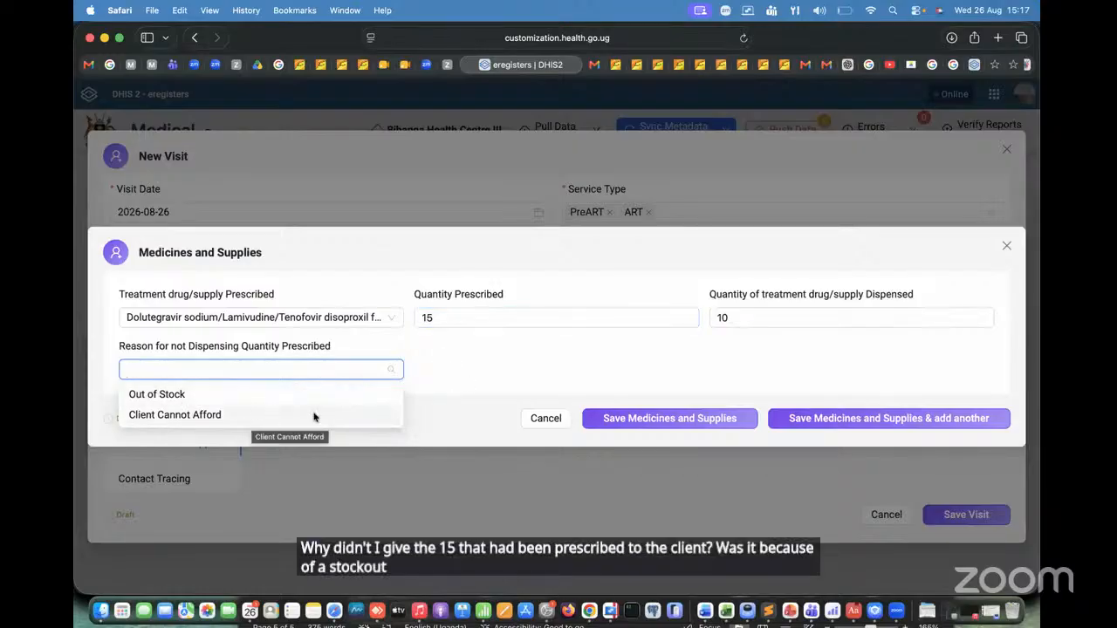
left_click(764, 318)
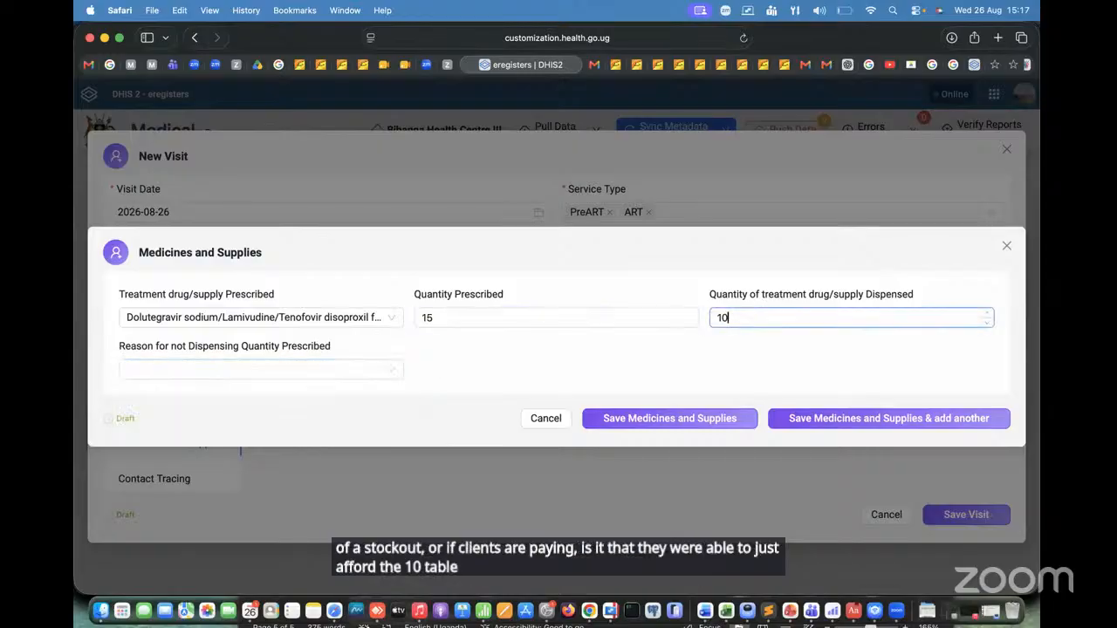
type("5")
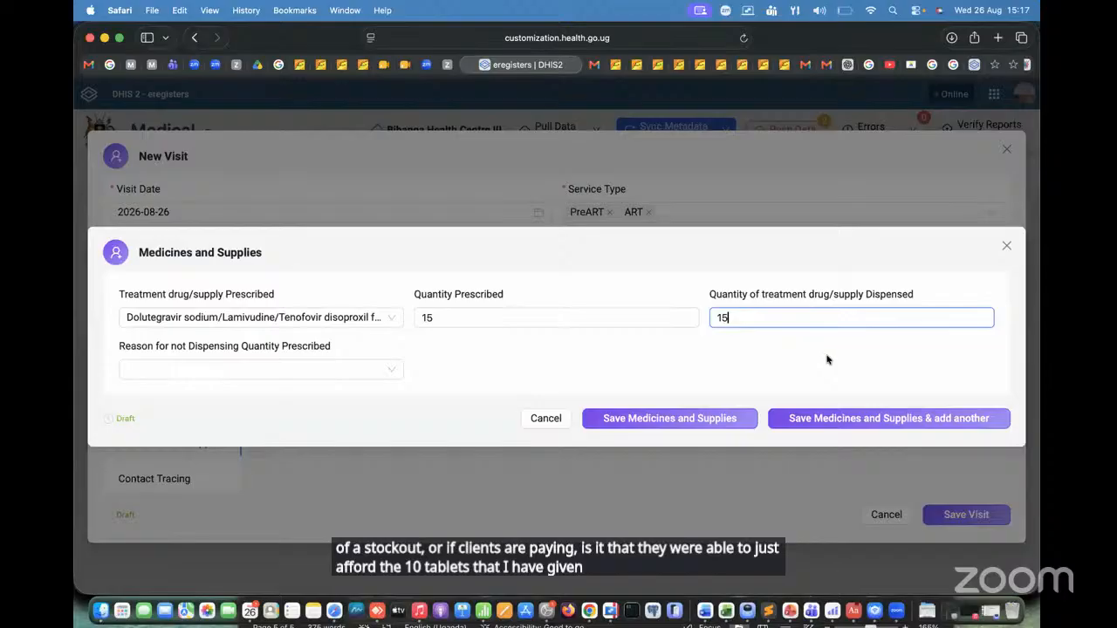
Step: Save the Dolutegravir sodium/Lamivudine/Tenofovir entry and start another Medicines and Supplies entry
left_click(882, 364)
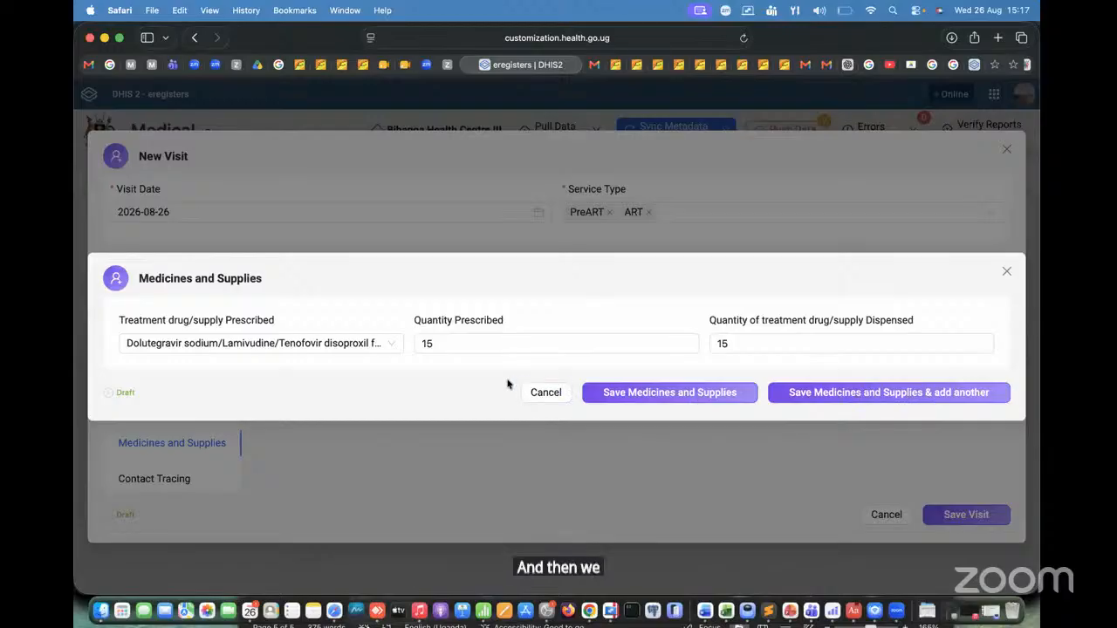
left_click(687, 397)
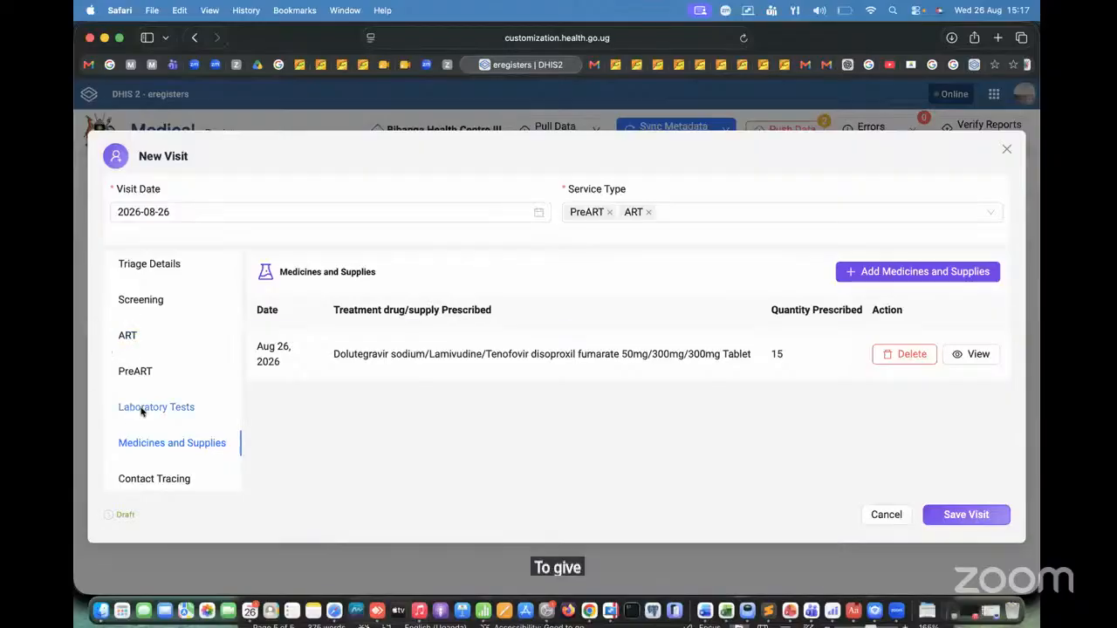
left_click(936, 273)
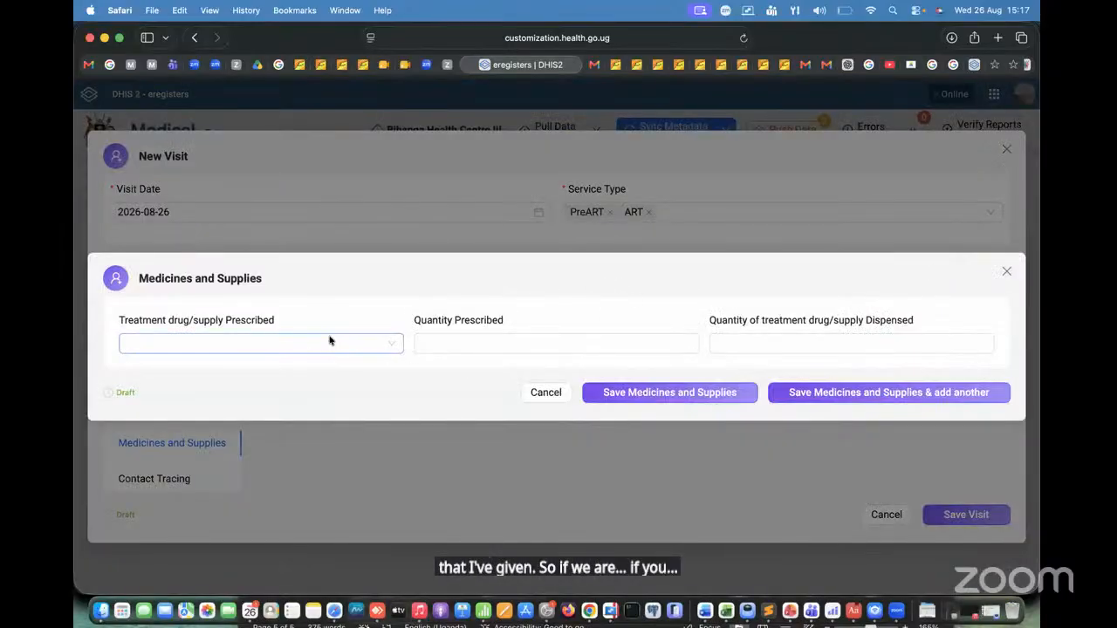
Step: Try to choose Cotrimoxazole 960 mg Tablet as the prescribed treatment drug
left_click(330, 340)
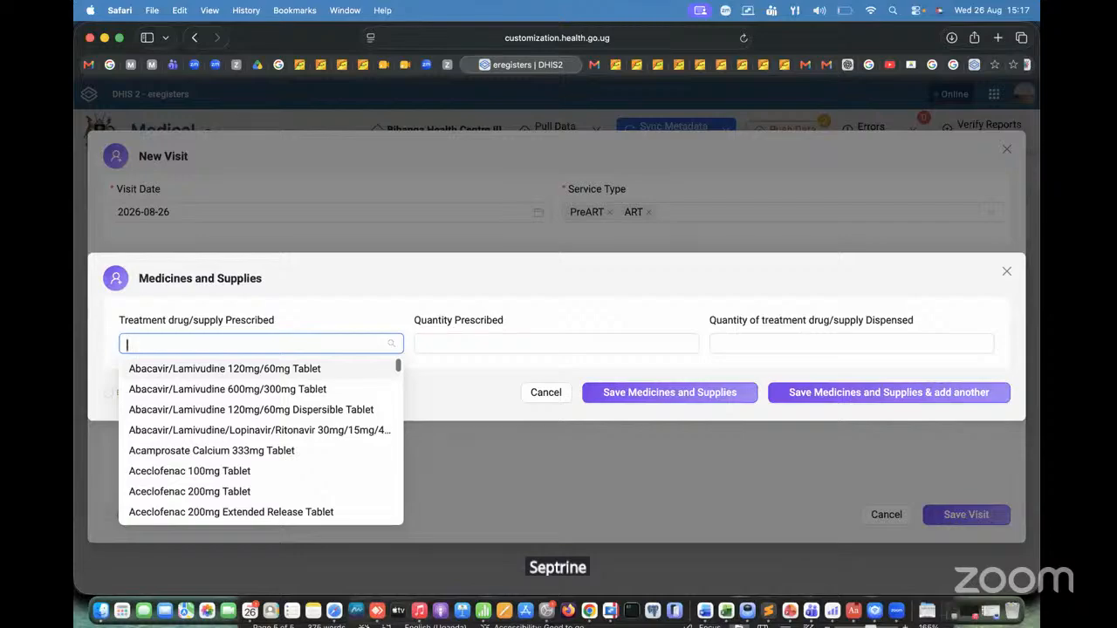
type("s")
key("BackSpace")
type("cotr")
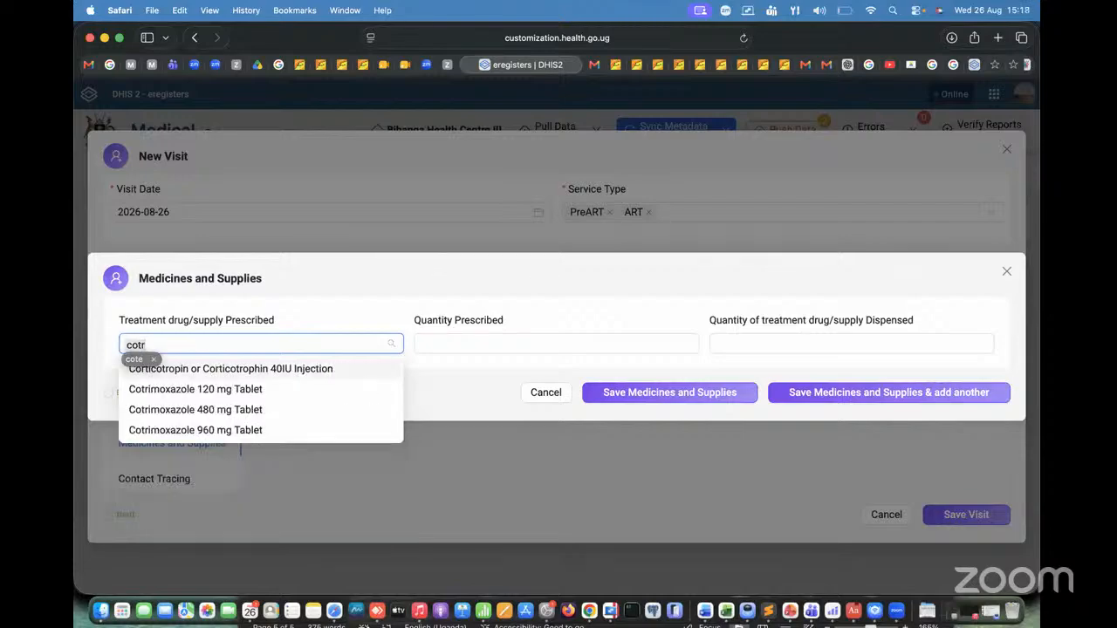
left_click(225, 432)
Step: Set the new entry's Quantity Prescribed to 15 and its quantity dispensed to 15, and save the entry
left_click(622, 344)
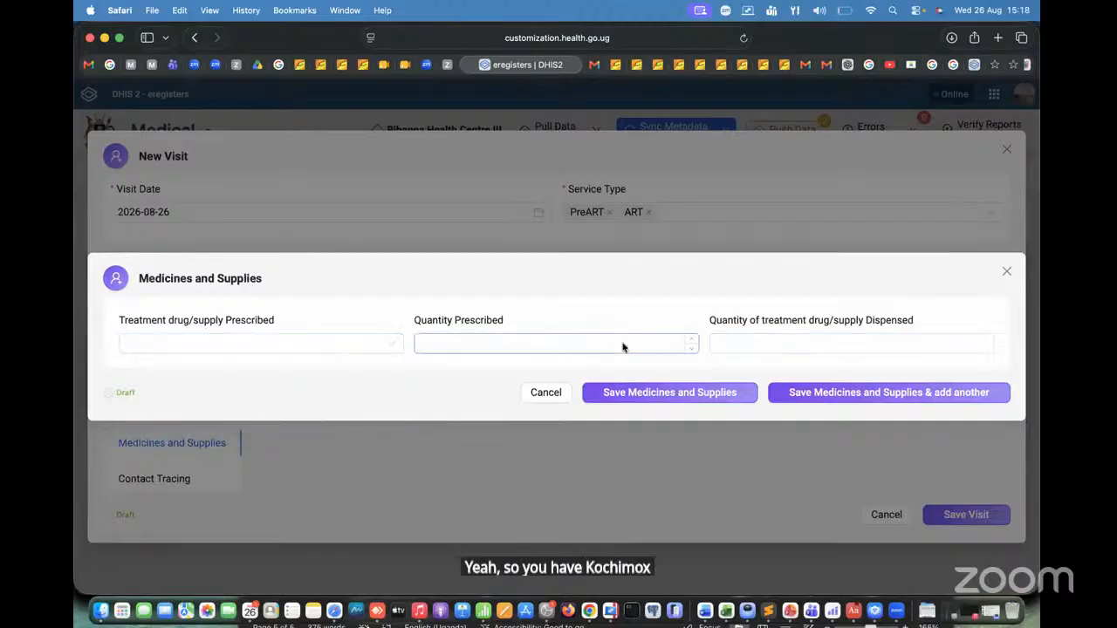
type("15")
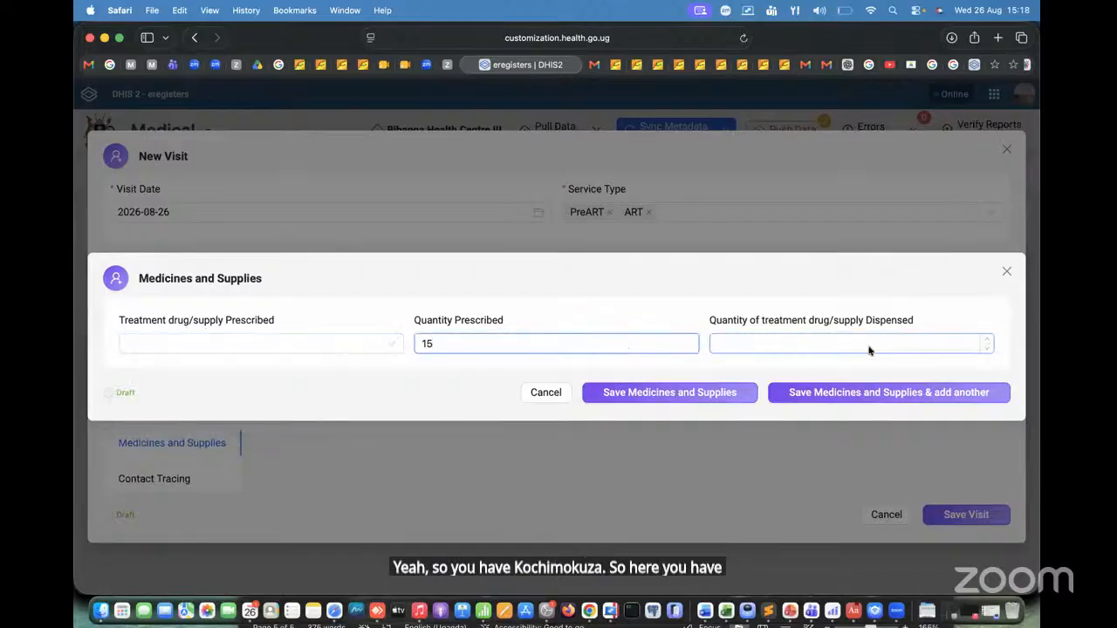
left_click(873, 347)
type("15")
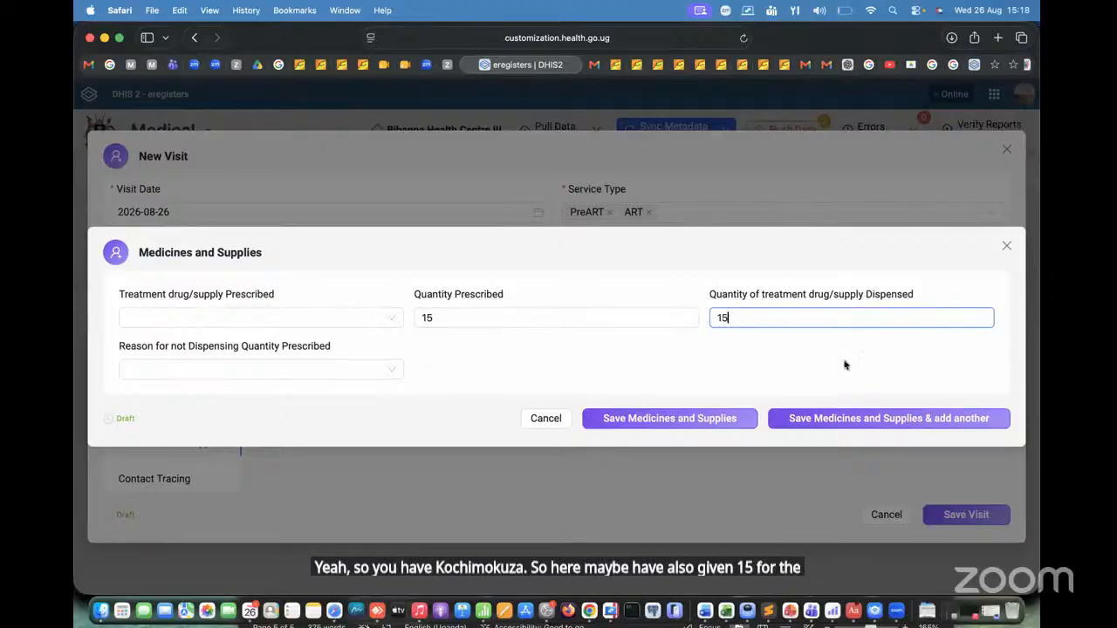
left_click(711, 402)
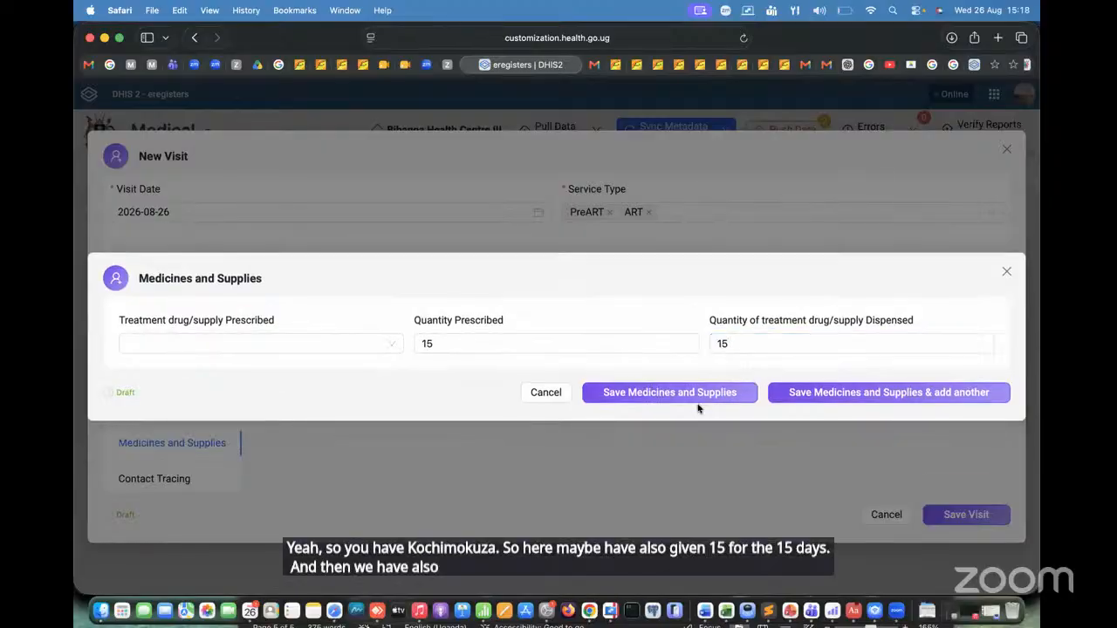
left_click(688, 397)
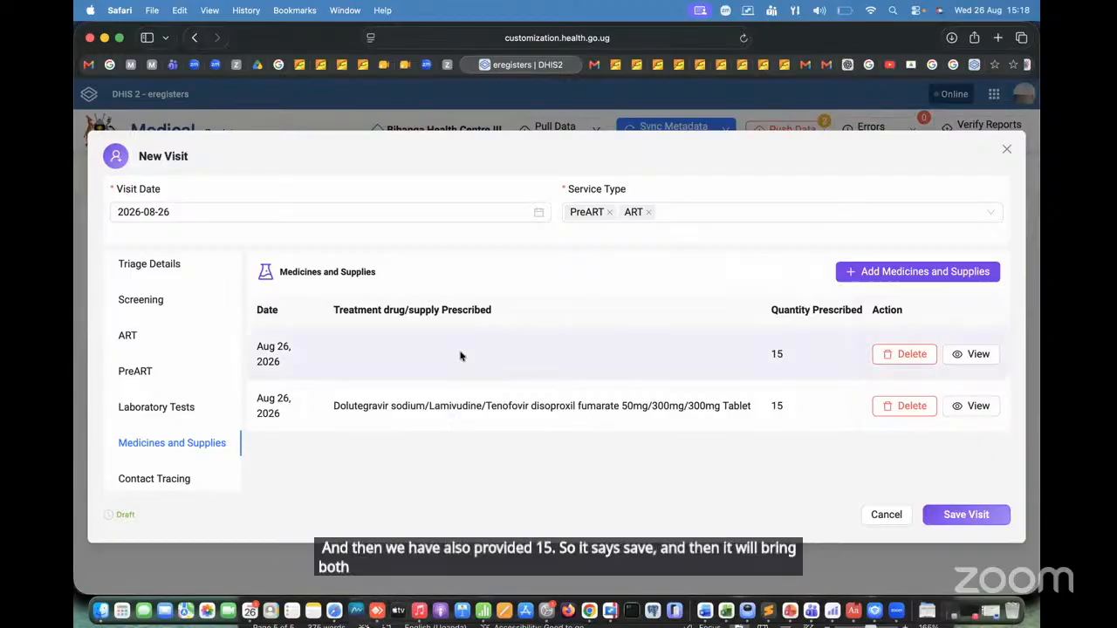
Step: Reopen the saved entry that lacks a drug, set its prescribed treatment to Cotrimoxazole 960 mg Tablet, and save it
left_click(985, 355)
left_click(311, 344)
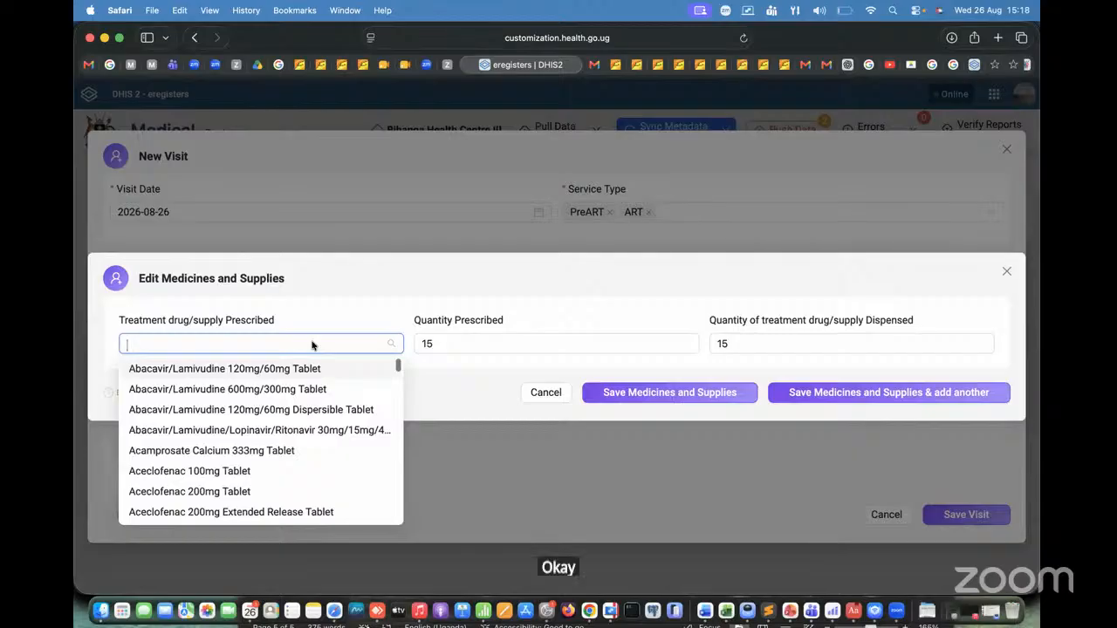
type("cotr")
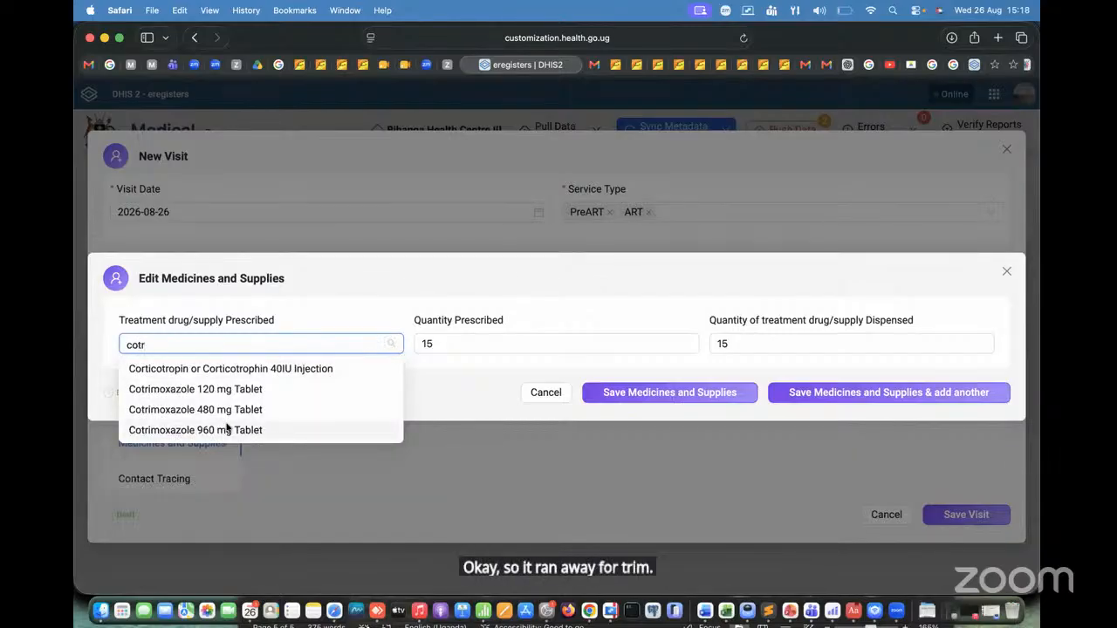
left_click(226, 429)
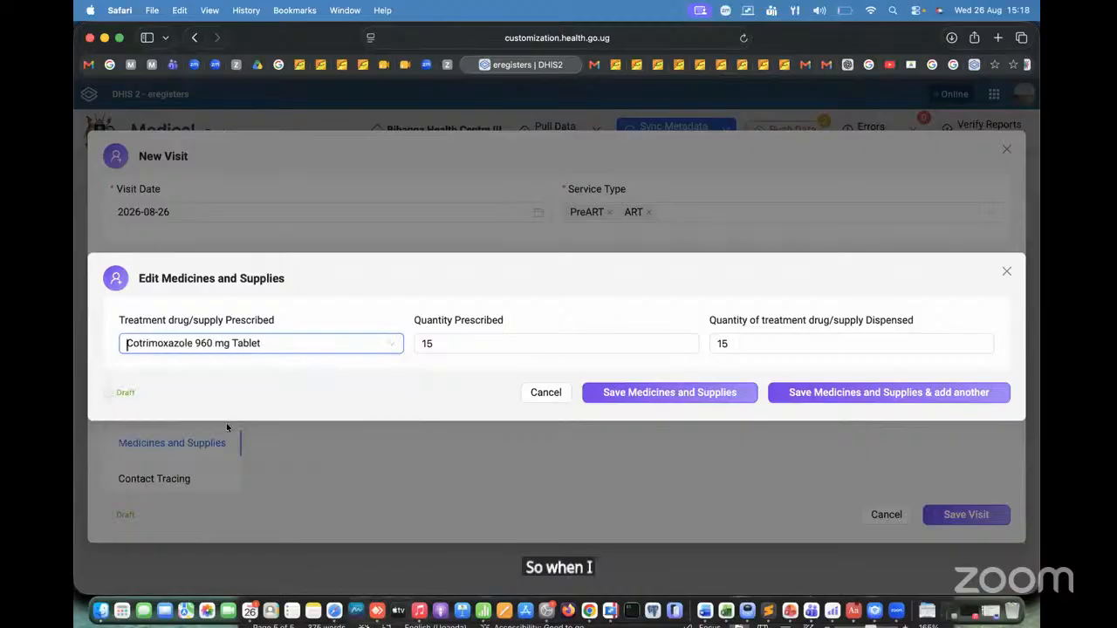
left_click(723, 393)
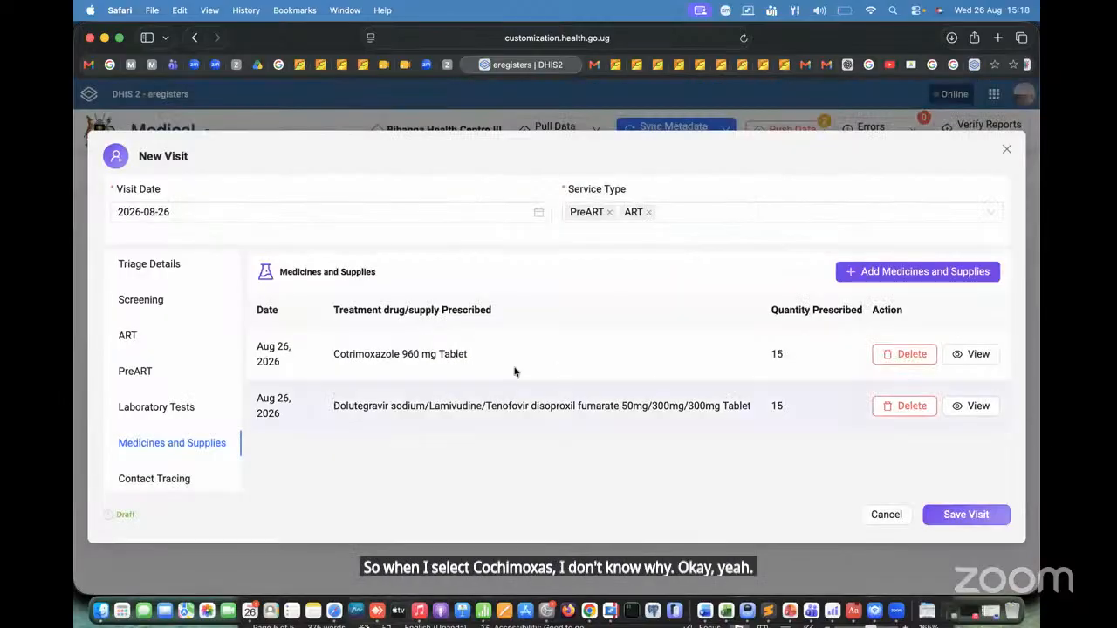
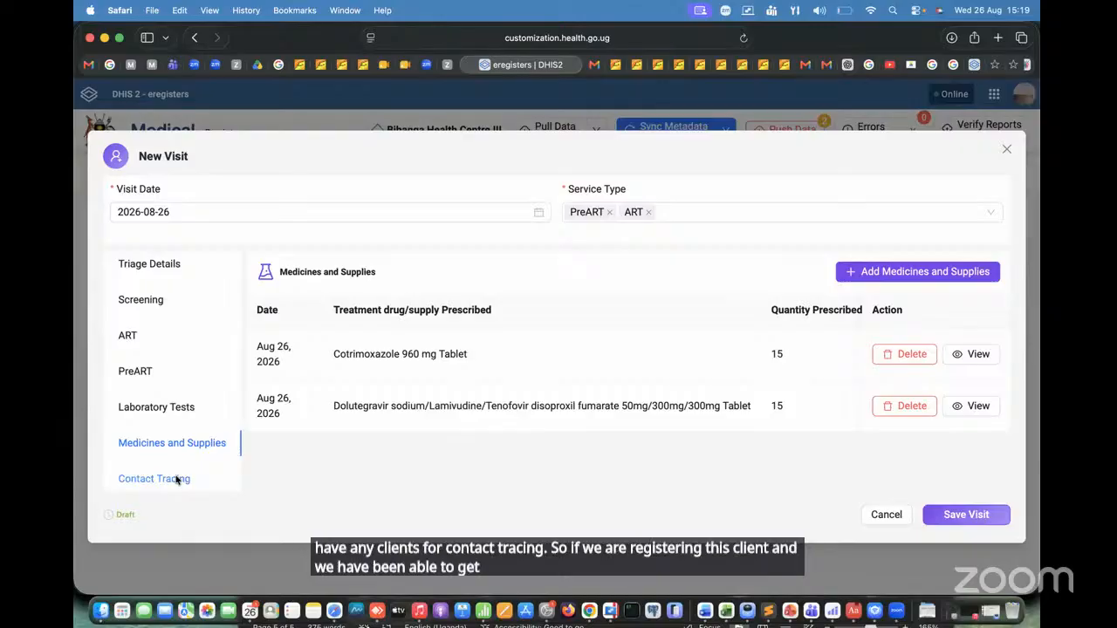
Step: Add a Contact Tracing entry for the visit with contact type HIV and review date 2026-08-26
left_click(175, 480)
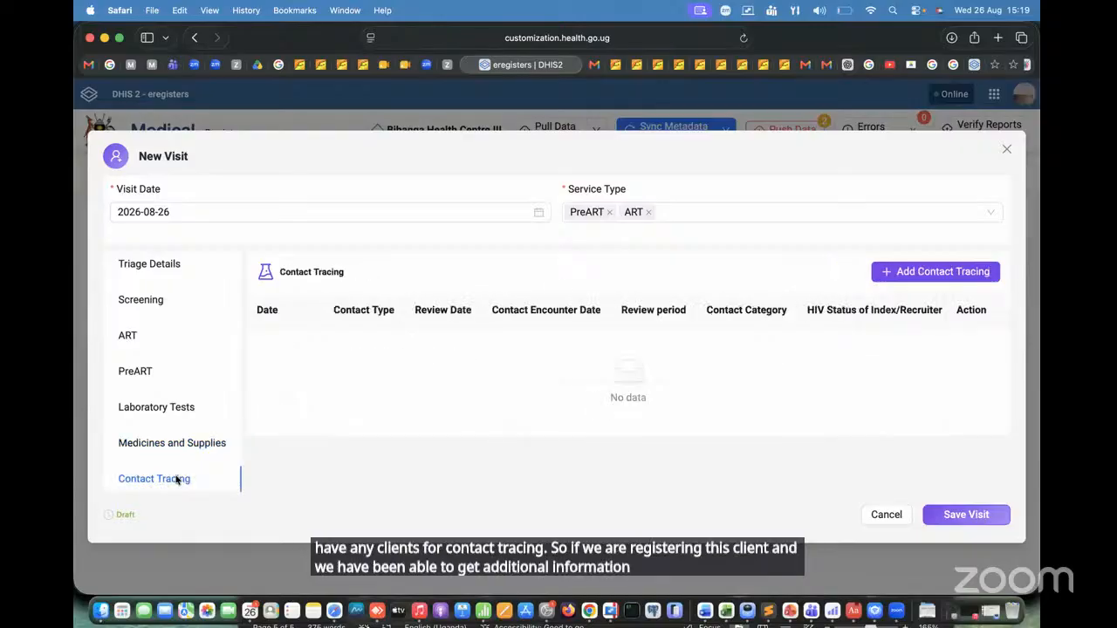
left_click(943, 272)
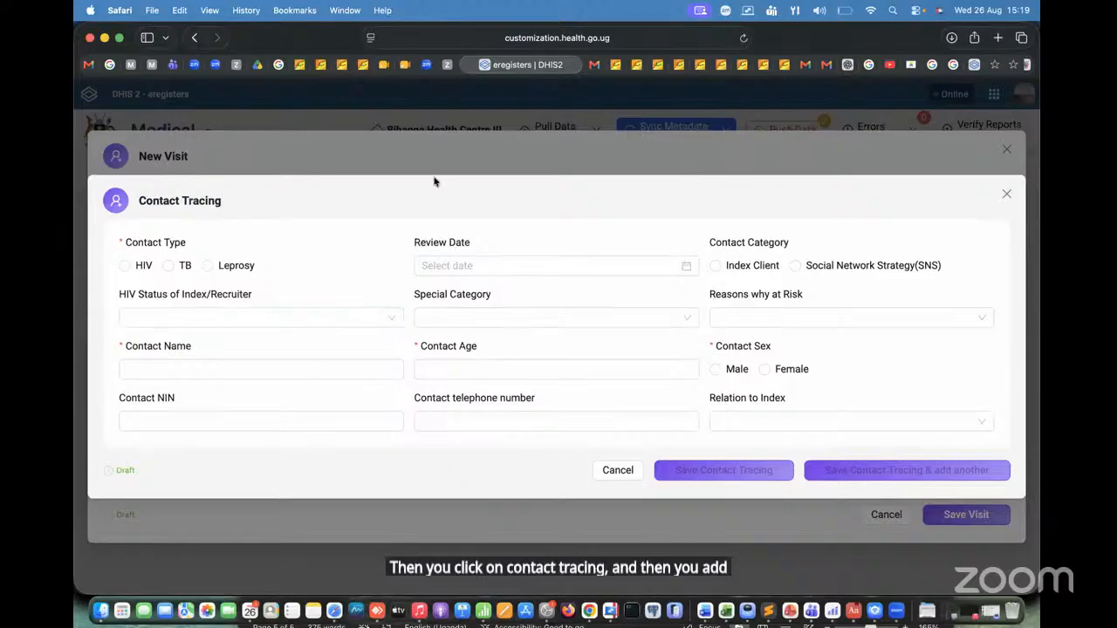
left_click(125, 266)
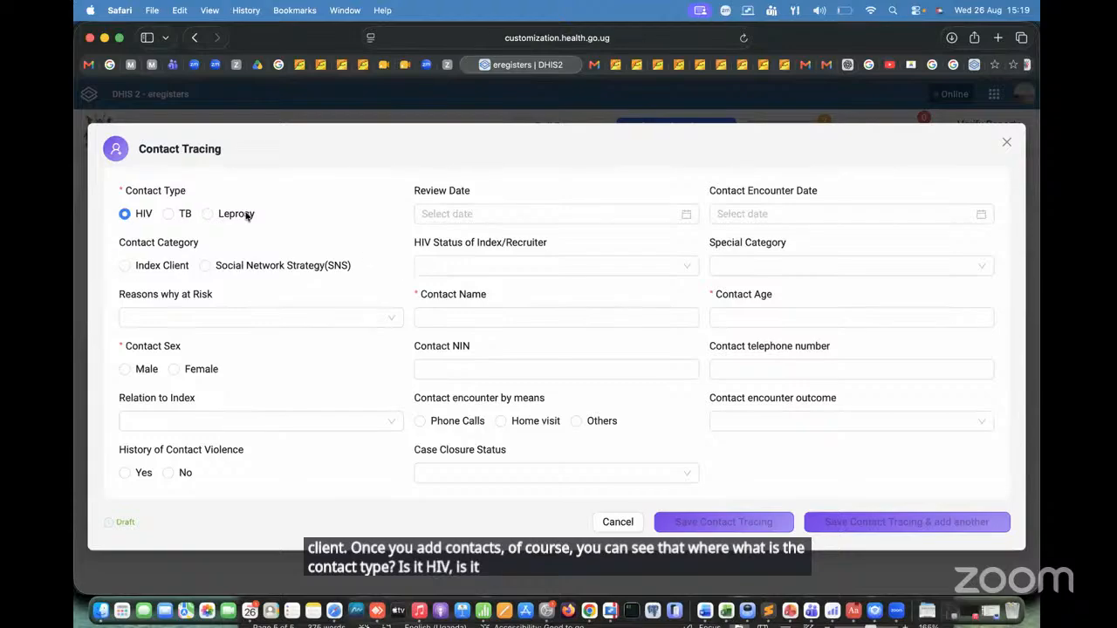
left_click(505, 215)
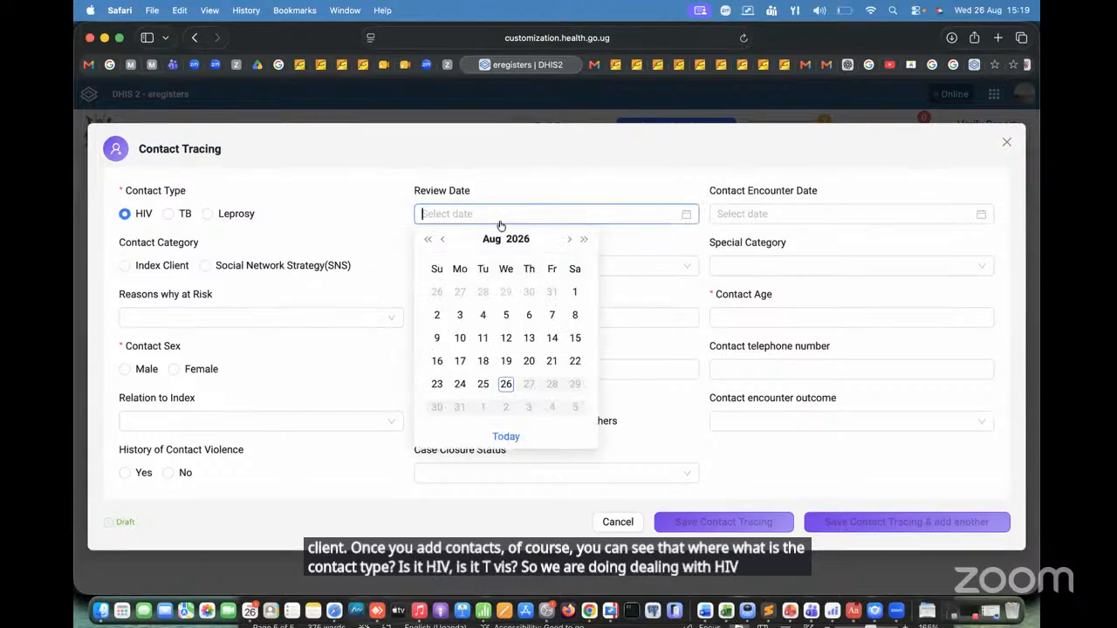
left_click(506, 382)
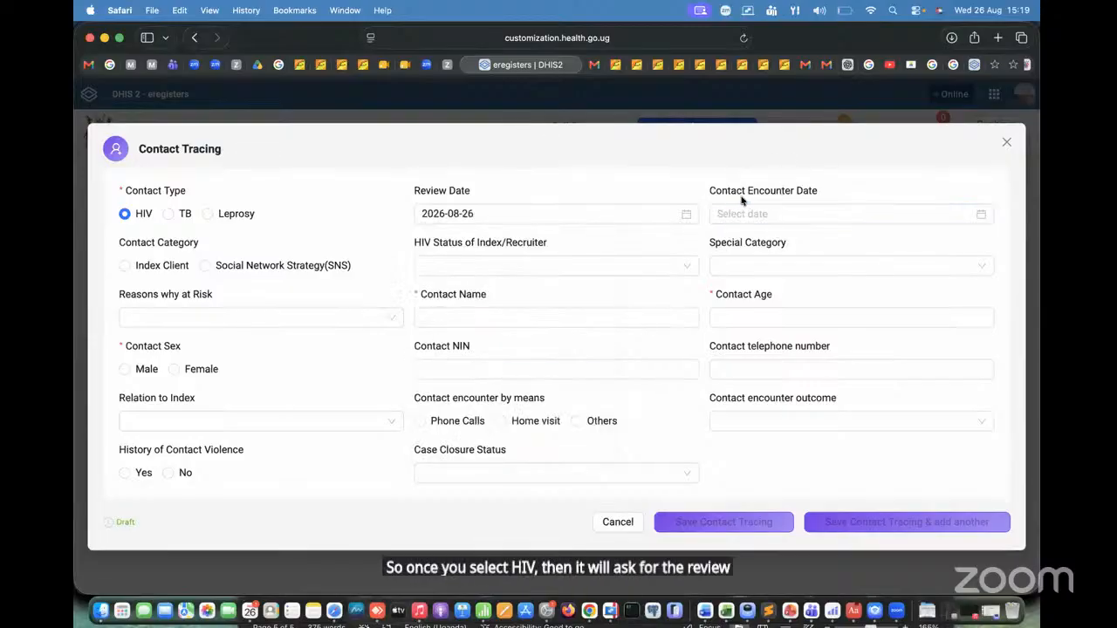
Step: Set the contact category to Index Client and the contact encounter date to 2026-08-26
left_click(838, 217)
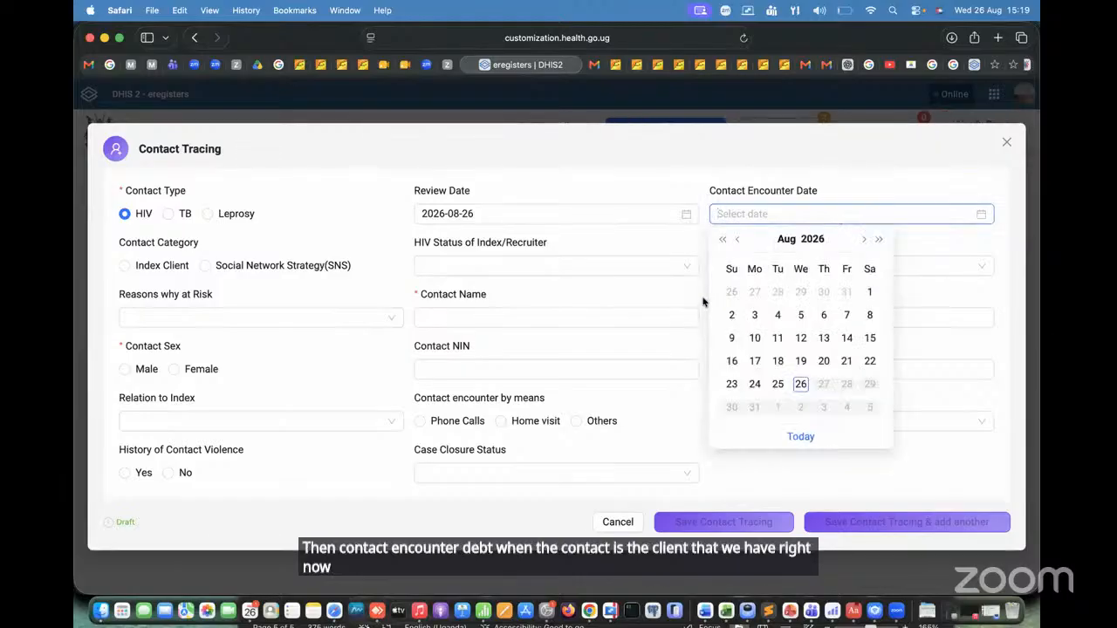
left_click(651, 169)
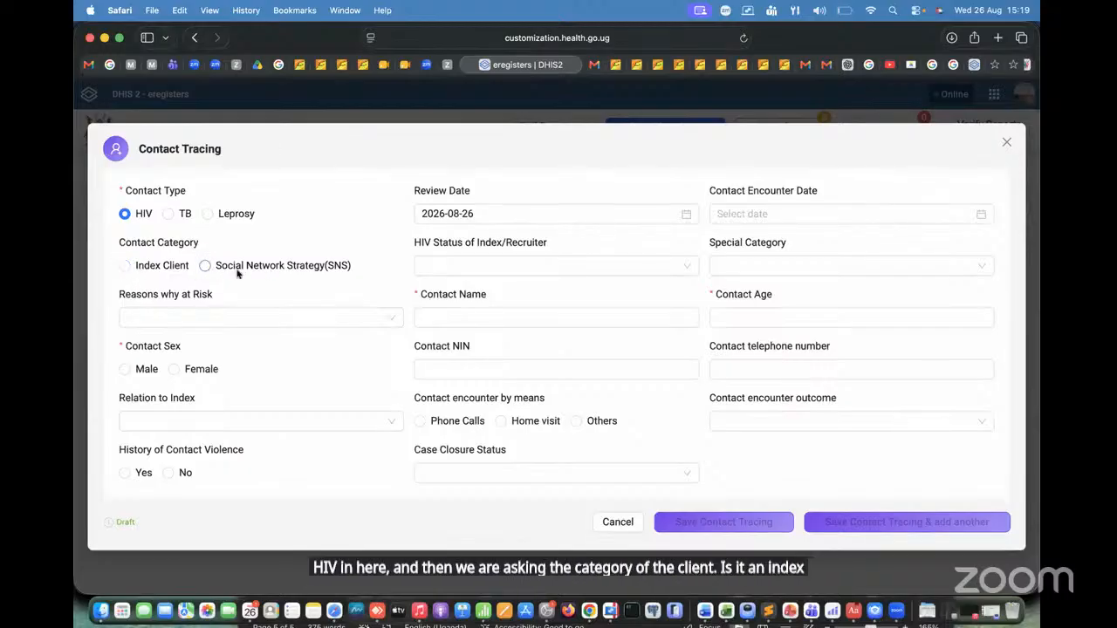
left_click(128, 266)
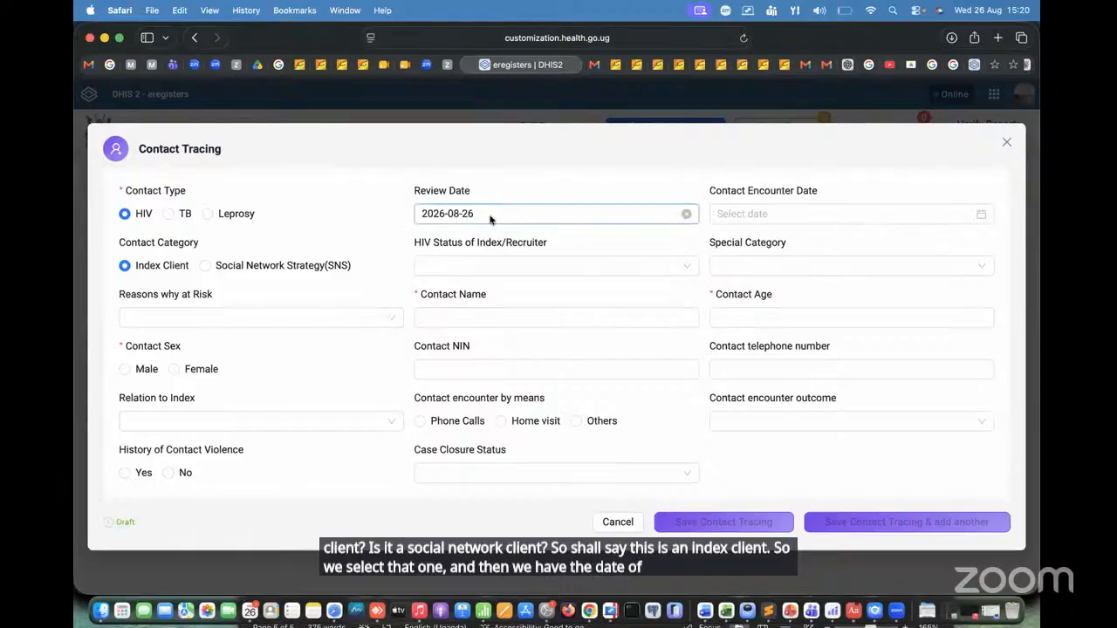
left_click(779, 214)
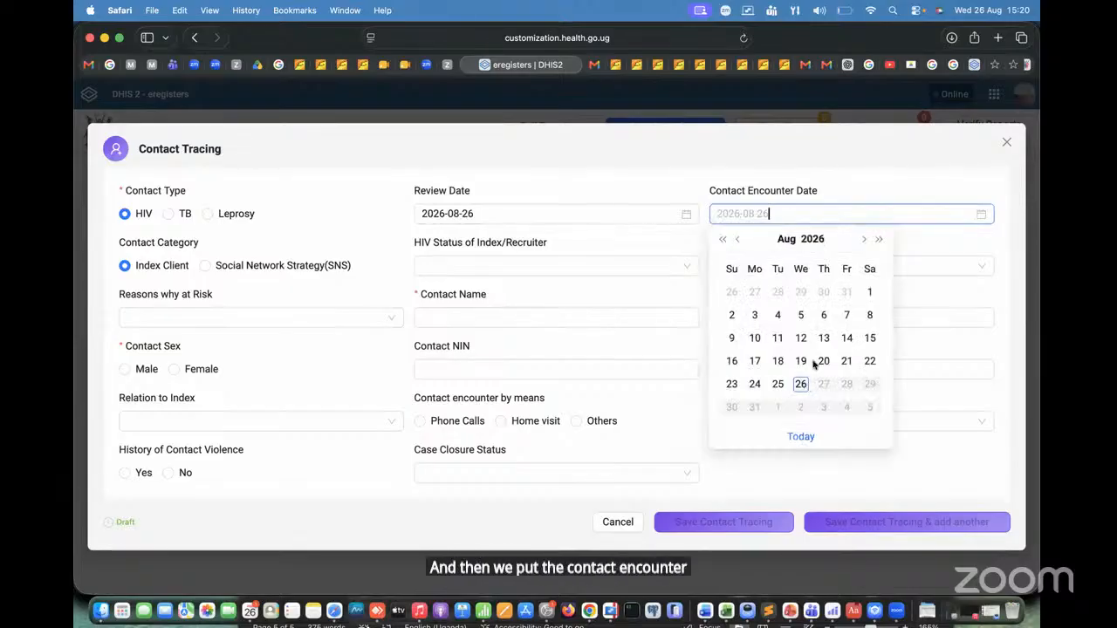
left_click(879, 239)
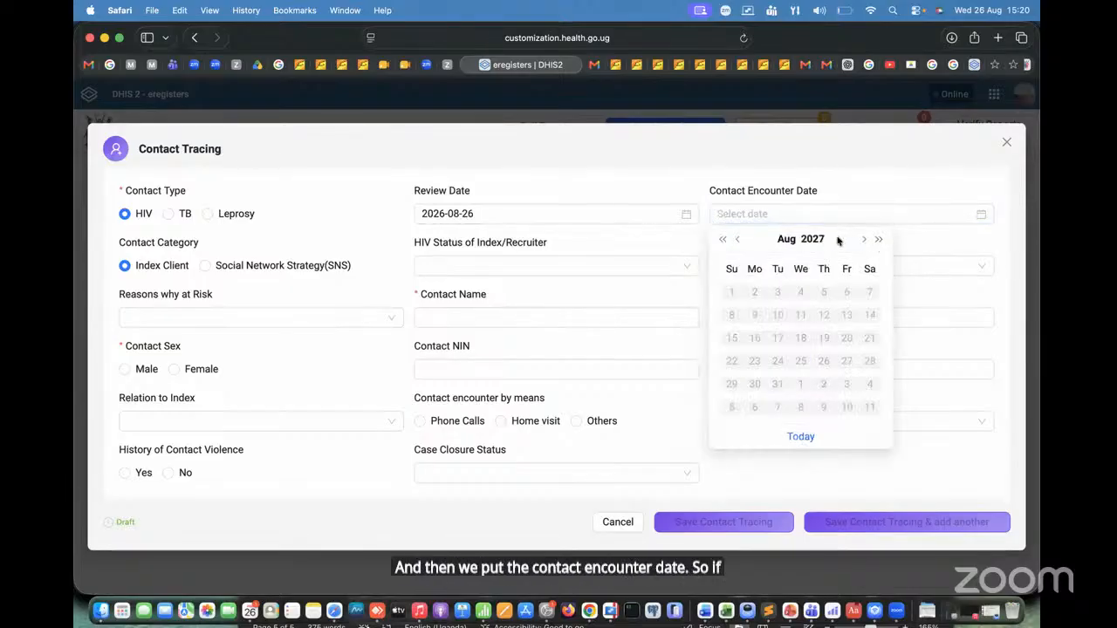
left_click(723, 239)
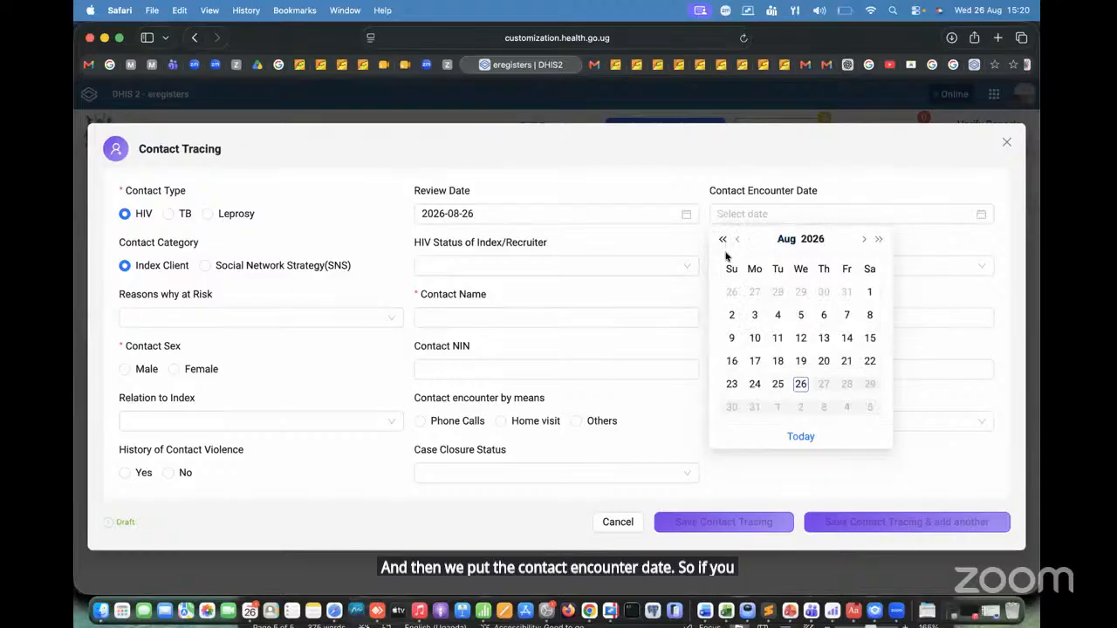
left_click(801, 383)
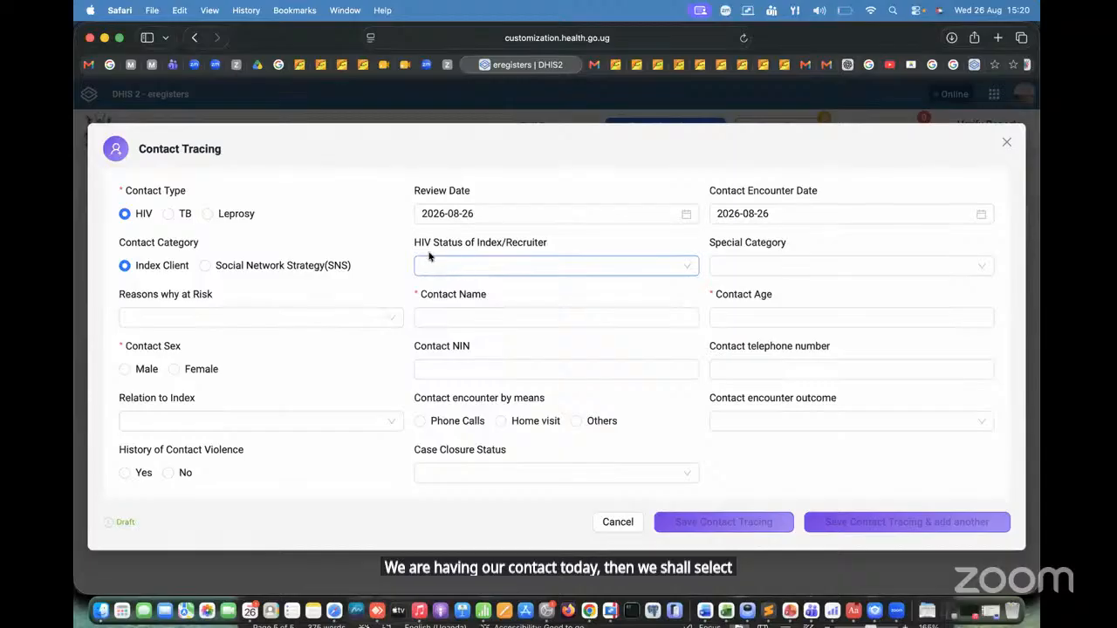
Step: Set the HIV Status of Index/Recruiter to Newly identified HIV positive linked to care
left_click(518, 265)
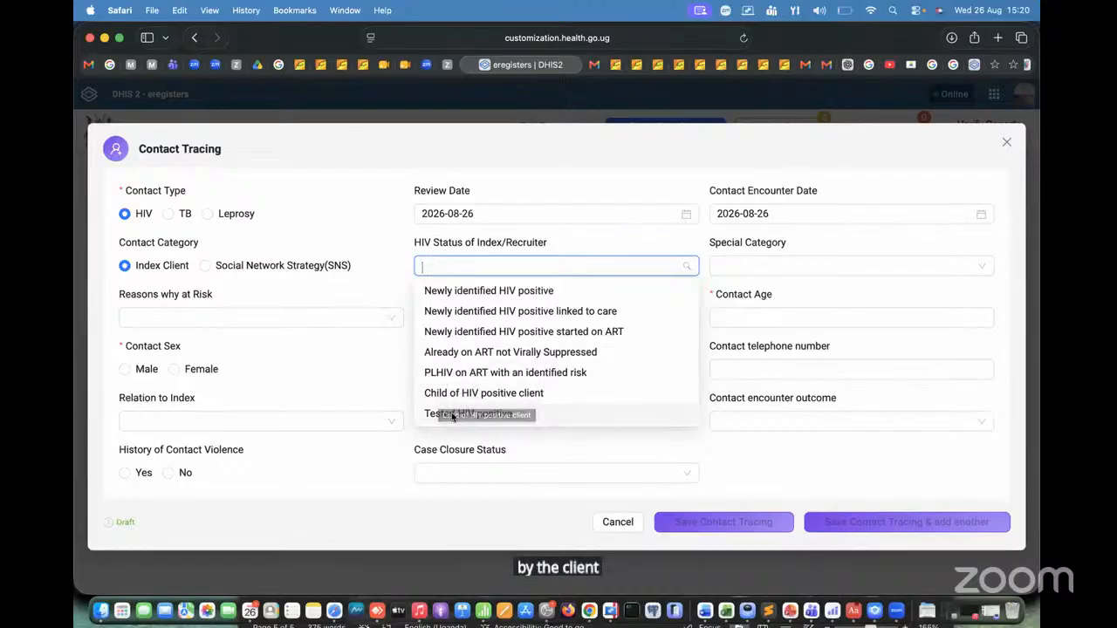
left_click(471, 310)
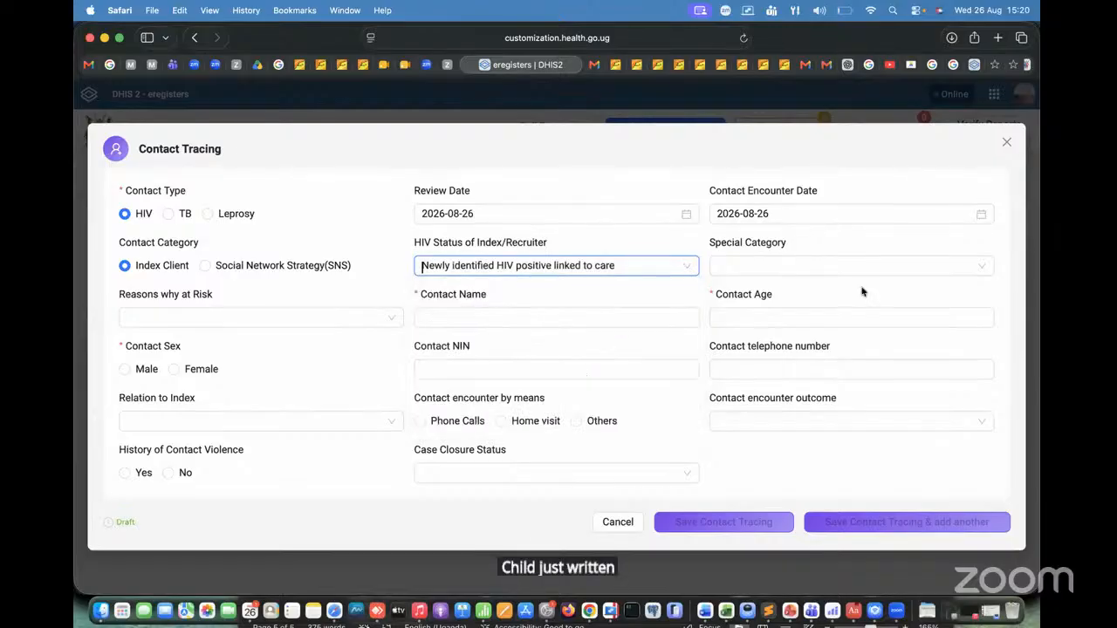
left_click(804, 267)
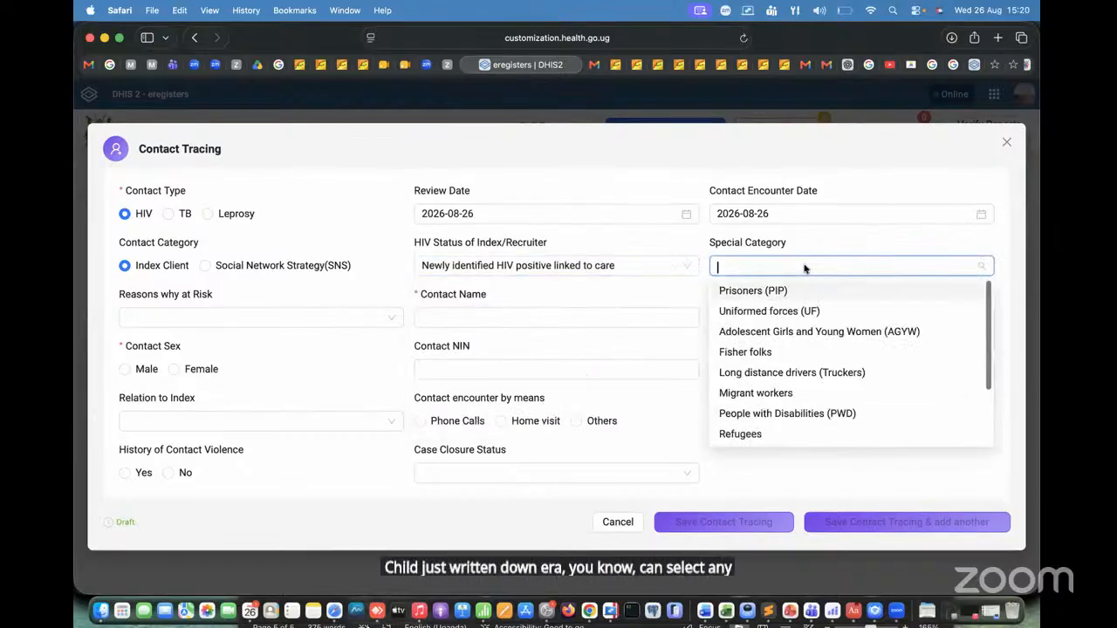
scroll(981, 412, "down", 3)
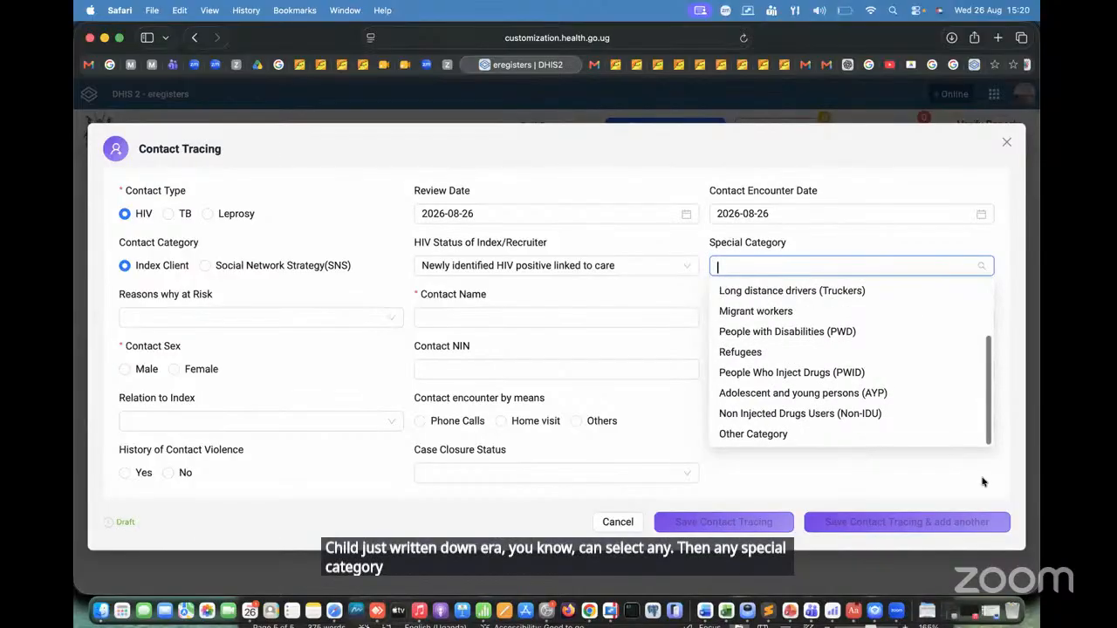
scroll(982, 294, "up", 3)
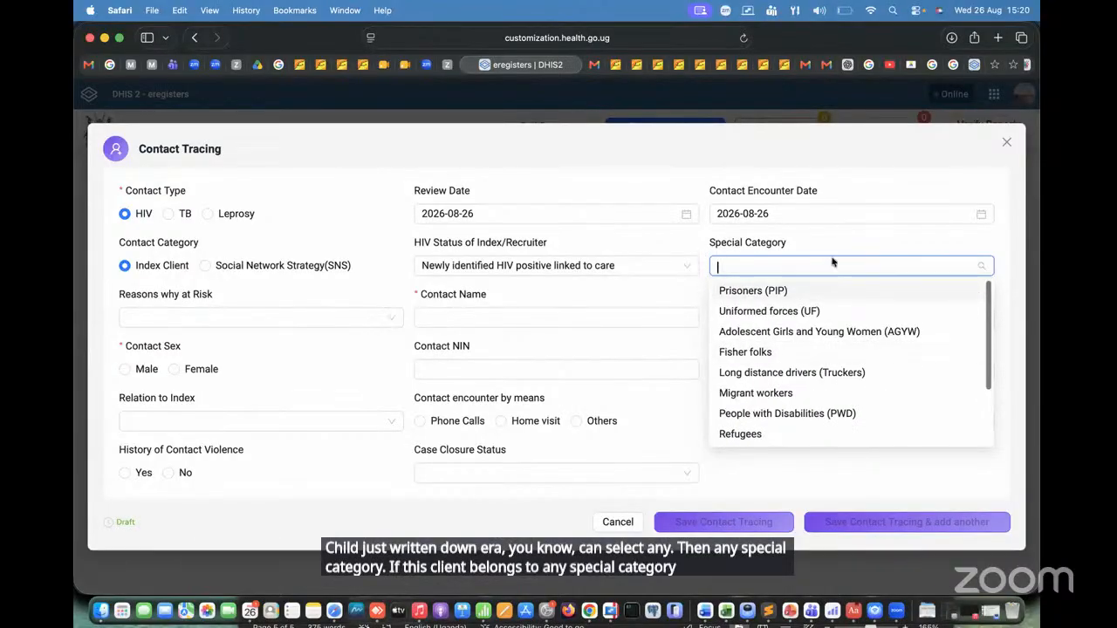
left_click(886, 242)
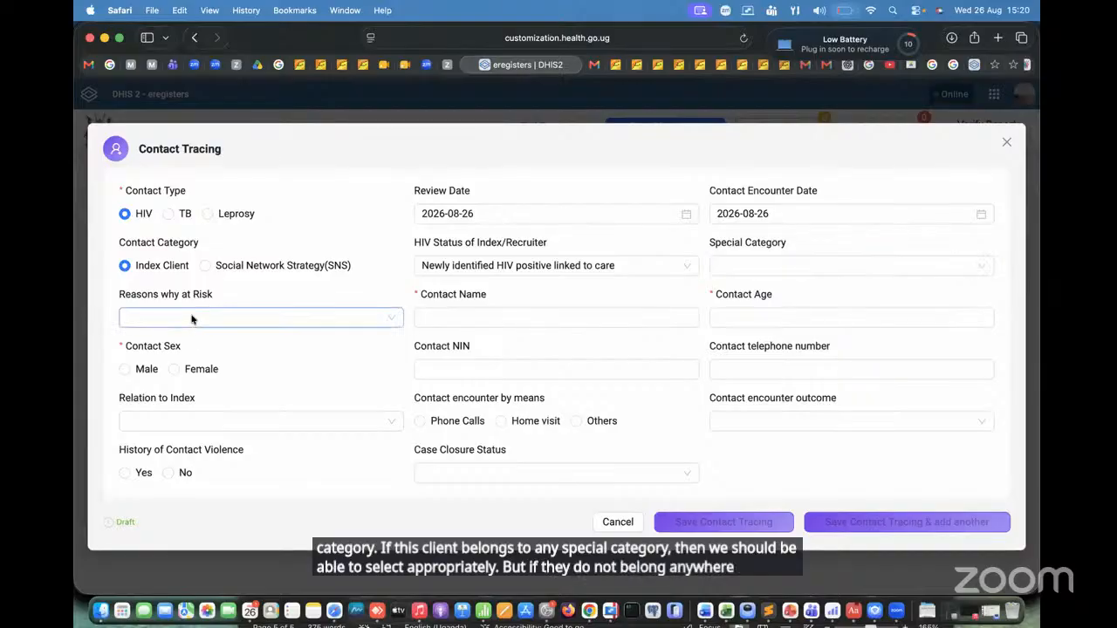
Step: Set the reason why the contact is at risk to Sexual History and enter the contact's name
left_click(242, 318)
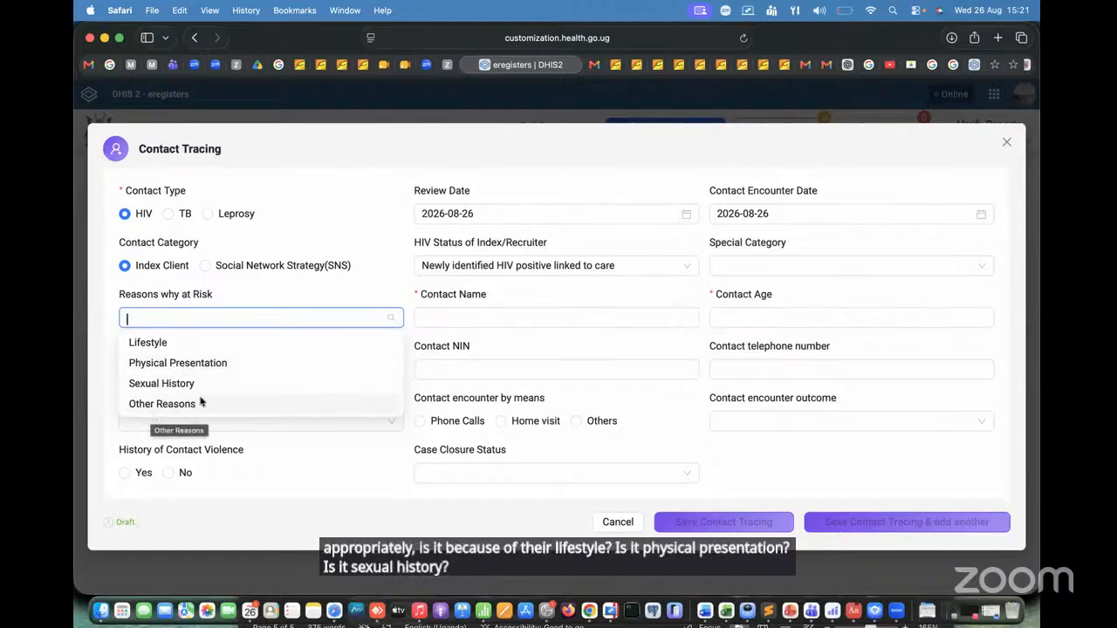
left_click(226, 386)
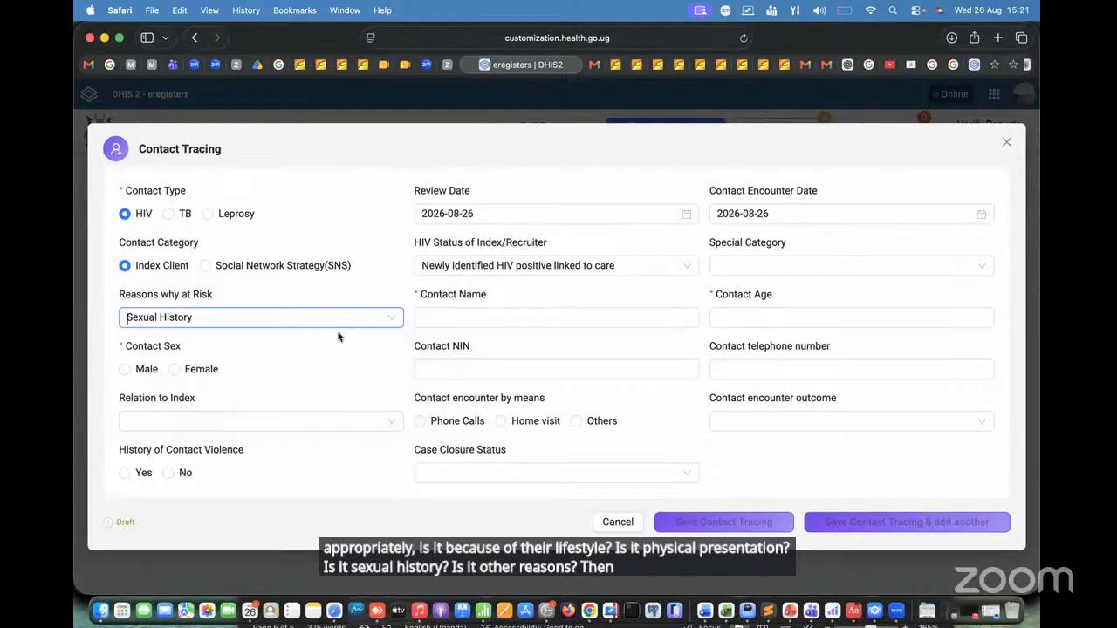
left_click(488, 319)
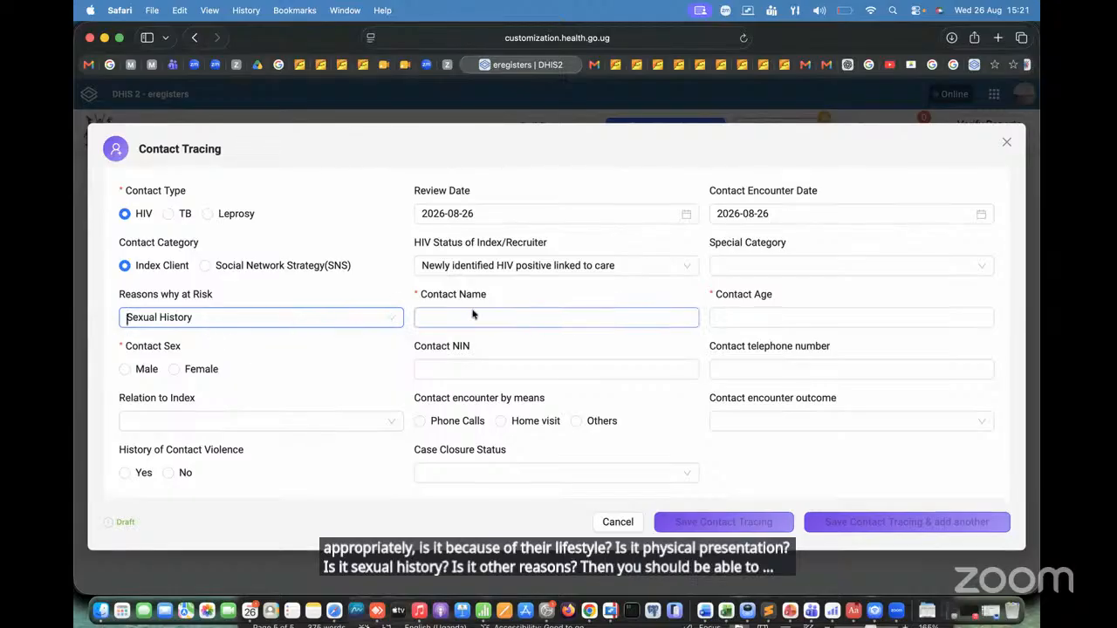
left_click(464, 320)
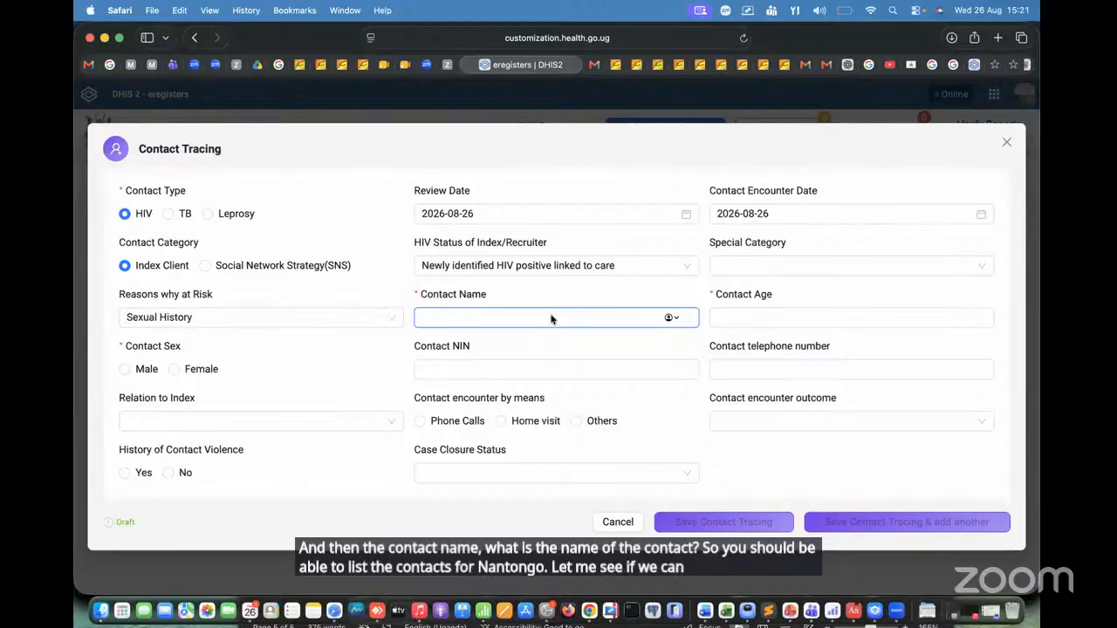
type("usa")
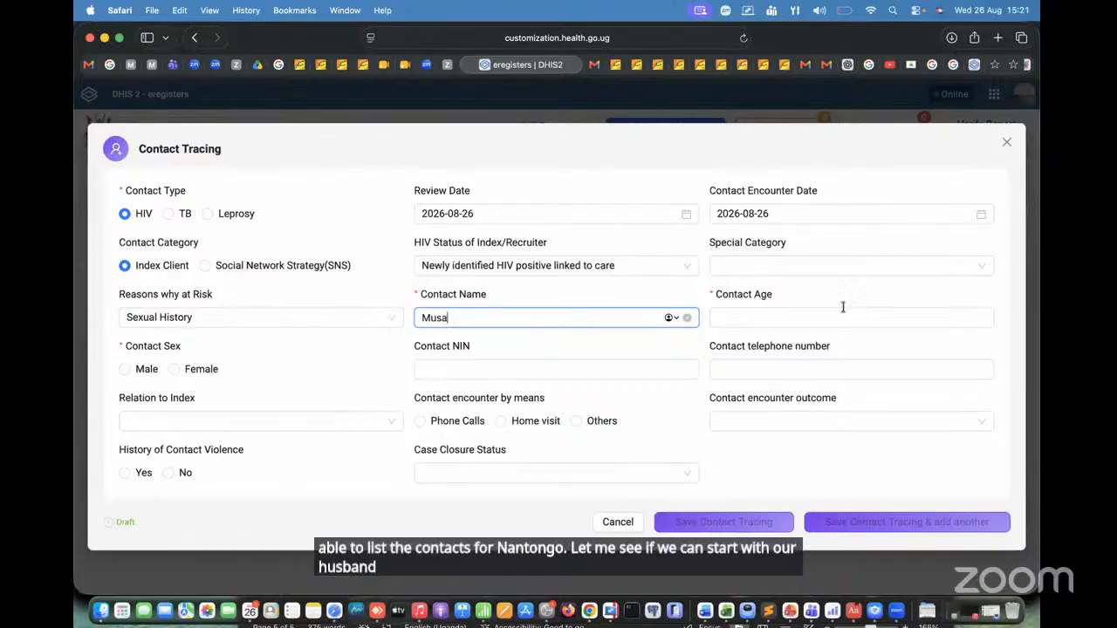
Step: Set the contact's age to 26 and the contact's sex to Male
left_click(803, 319)
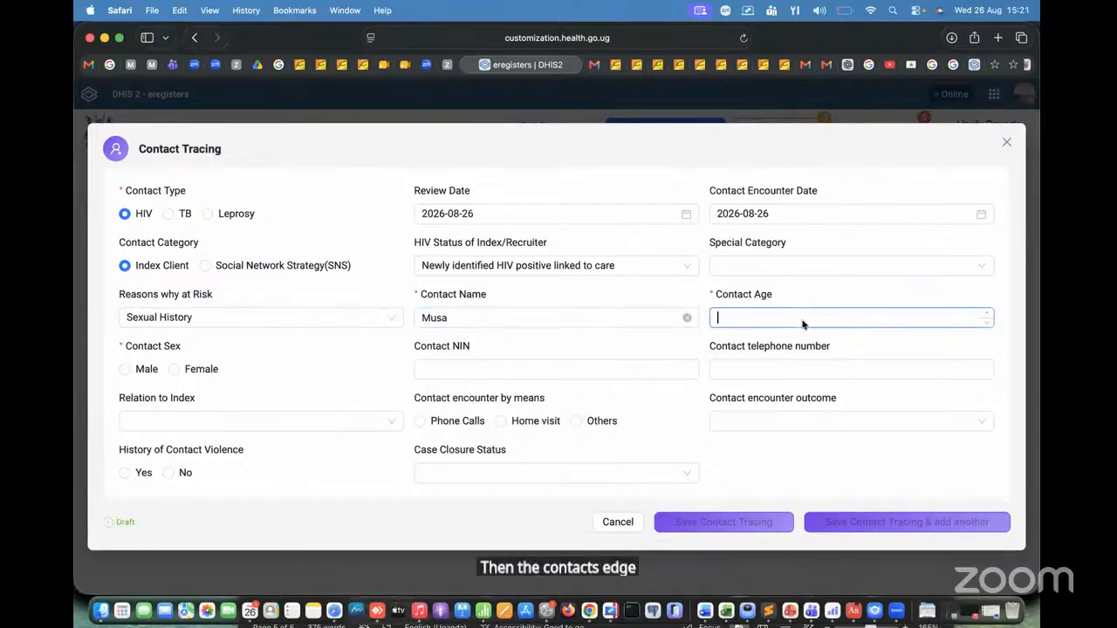
type("2")
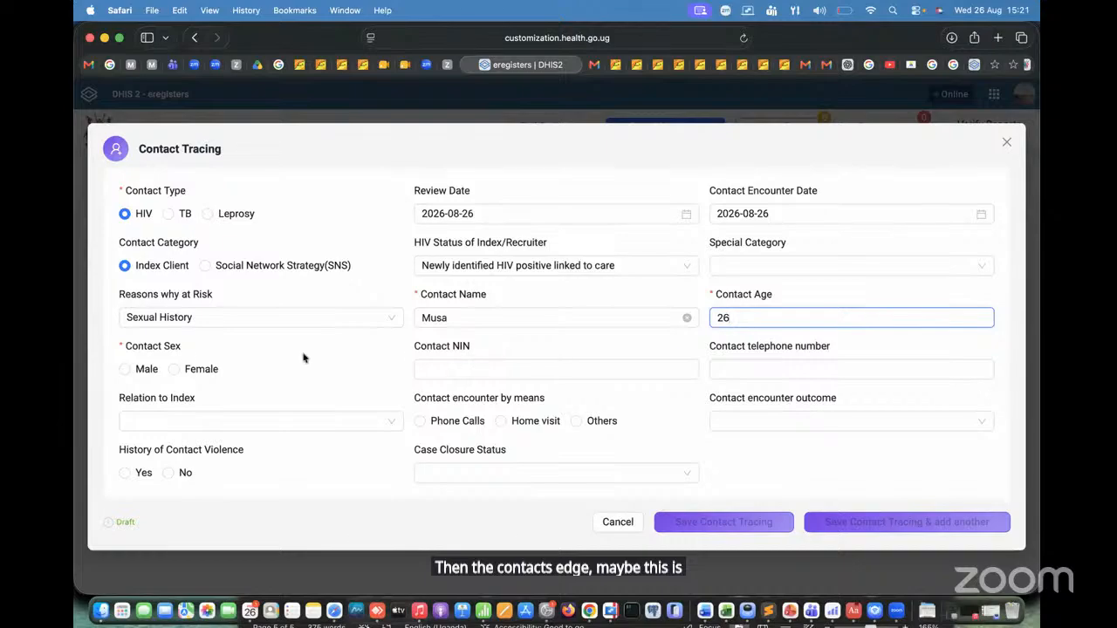
type("6")
left_click(124, 369)
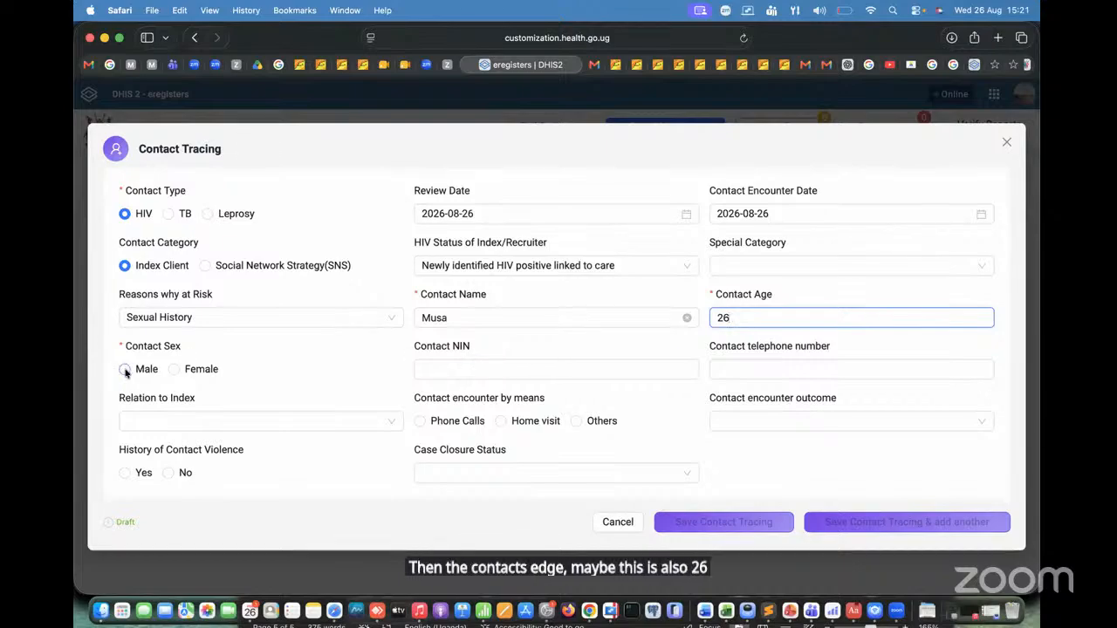
Step: Leave the Contact NIN blank and enter the contact's telephone number
left_click(500, 370)
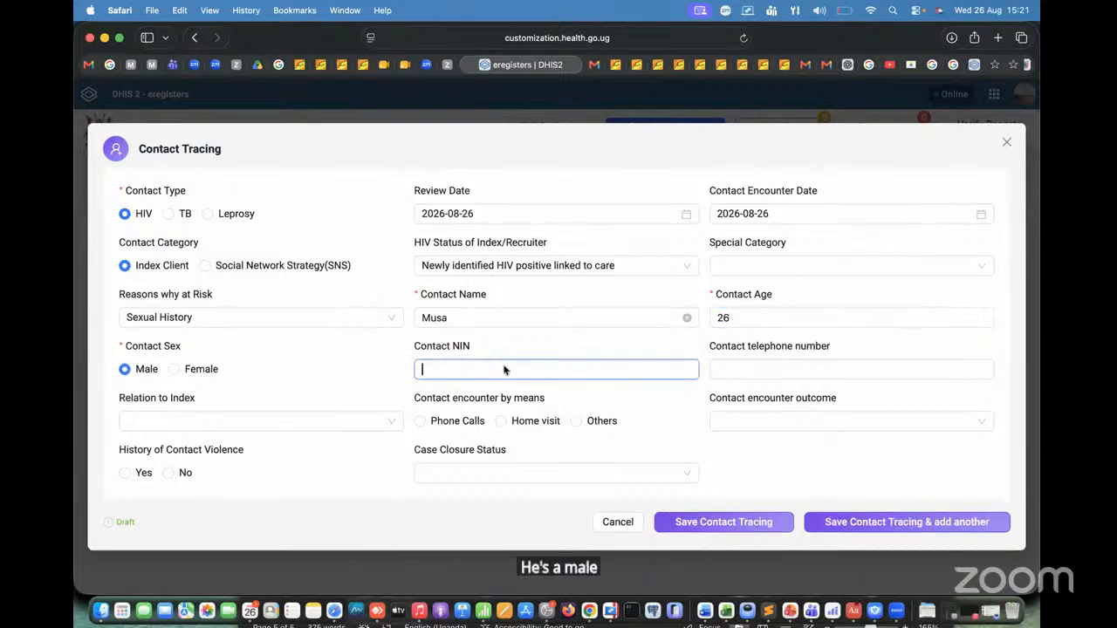
left_click(840, 372)
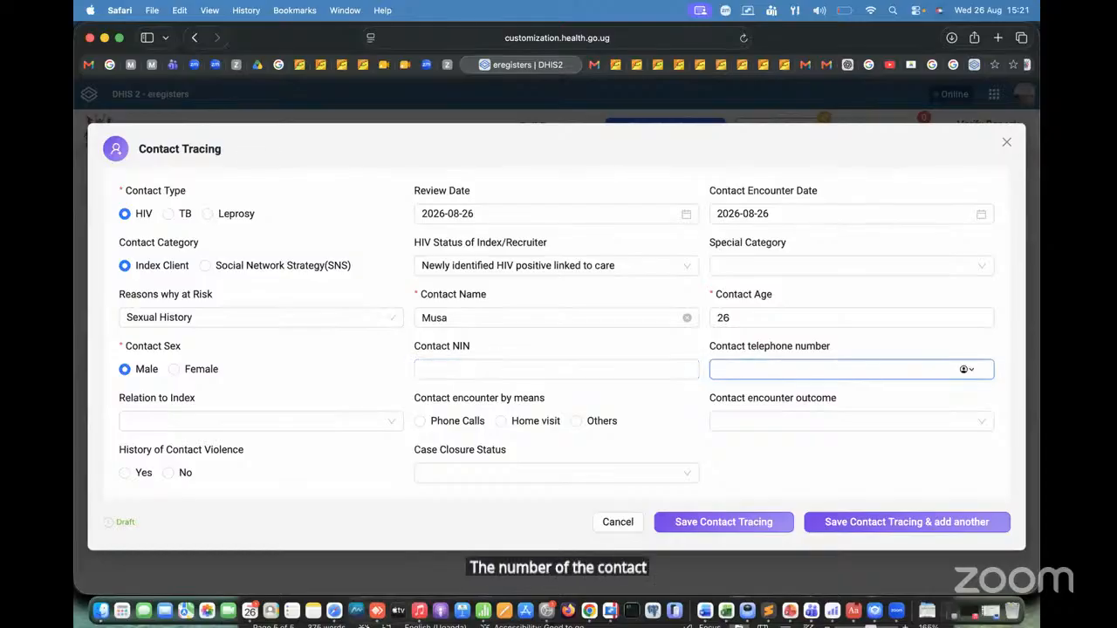
type("07120")
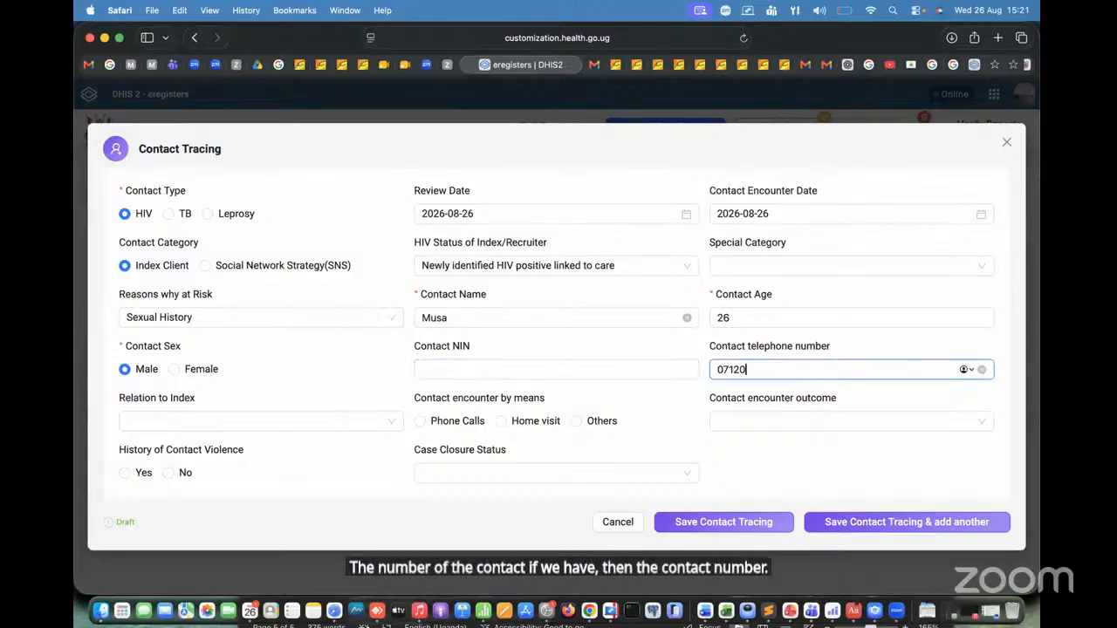
type("00000")
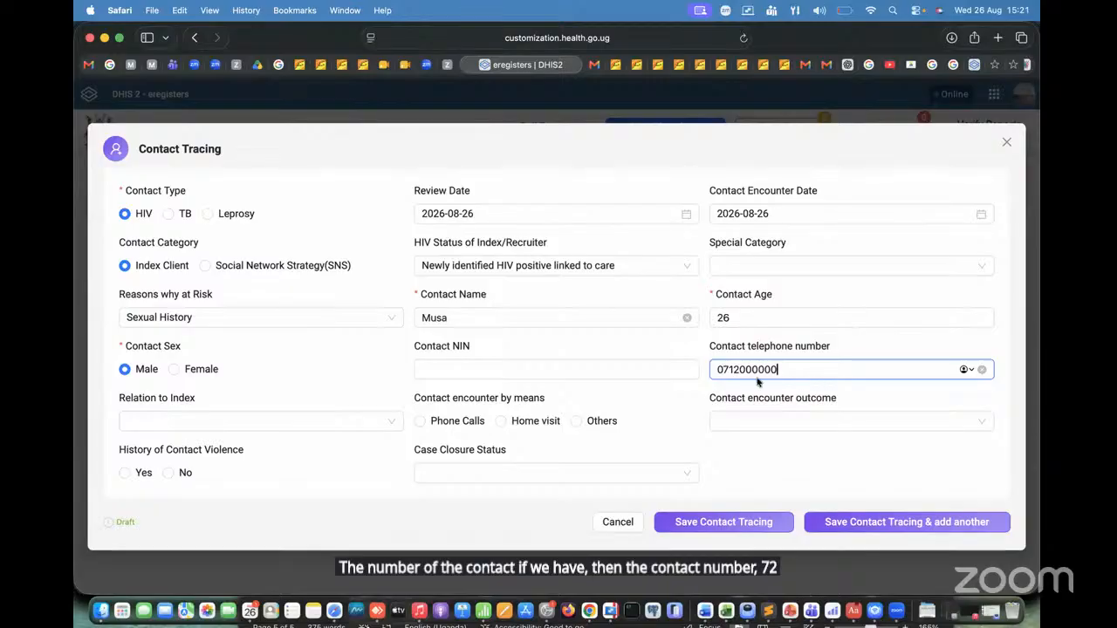
left_click(747, 371)
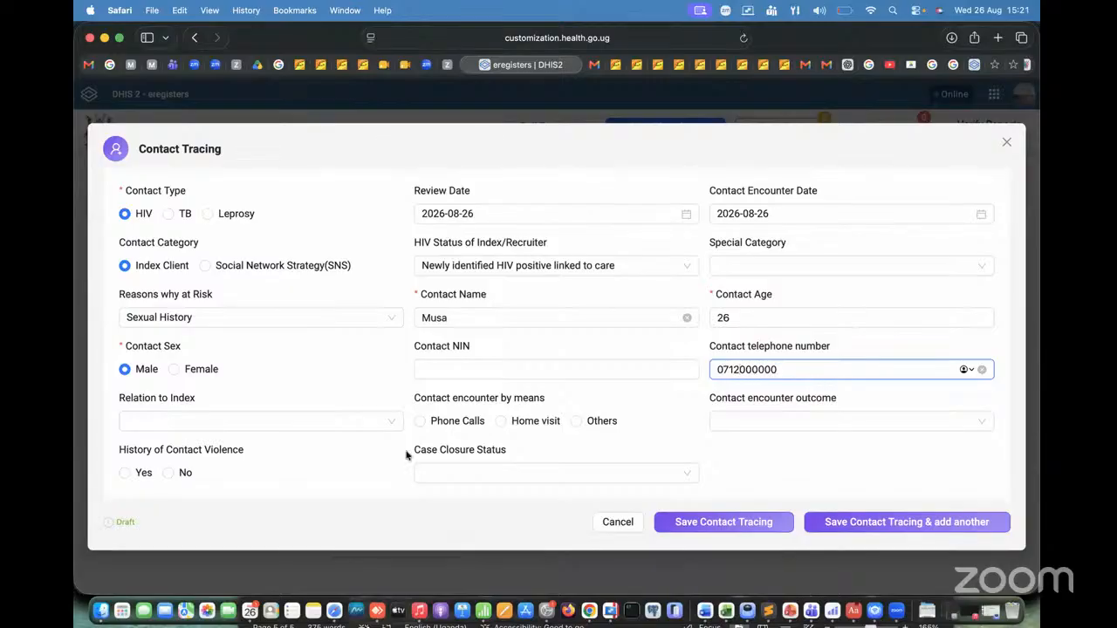
Step: Set the contact's relation to the index client to HH = Household Members
left_click(304, 420)
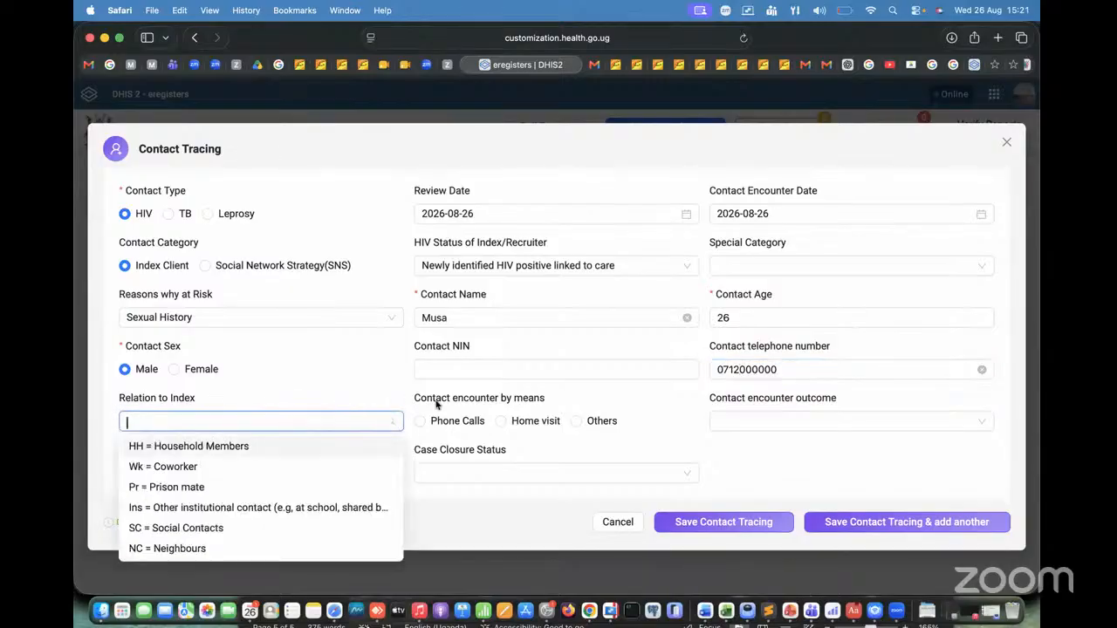
left_click(338, 378)
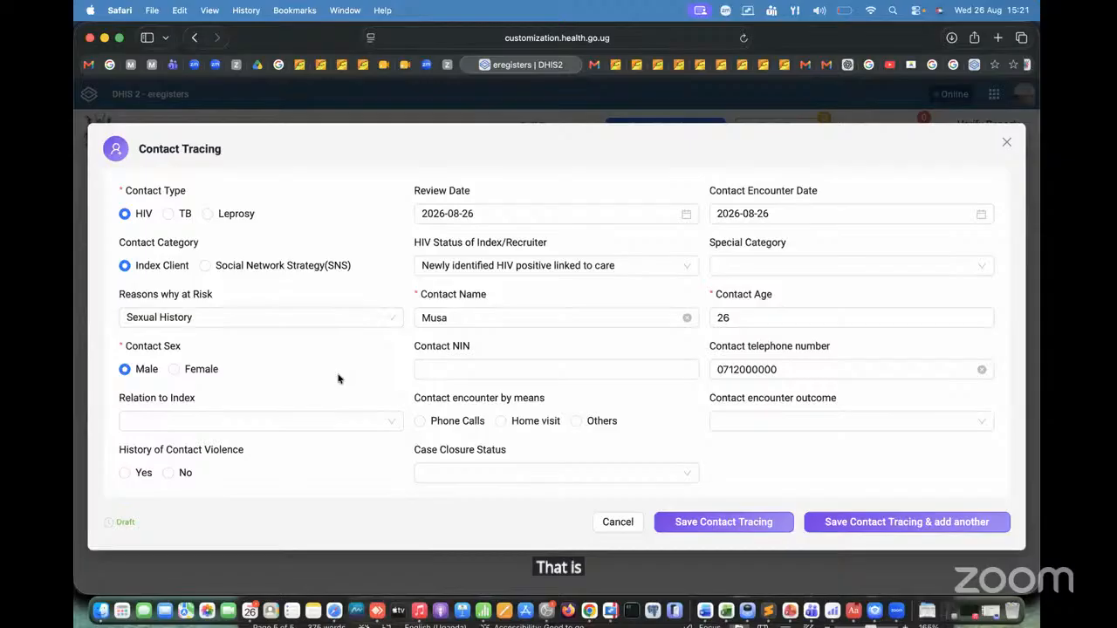
left_click(230, 420)
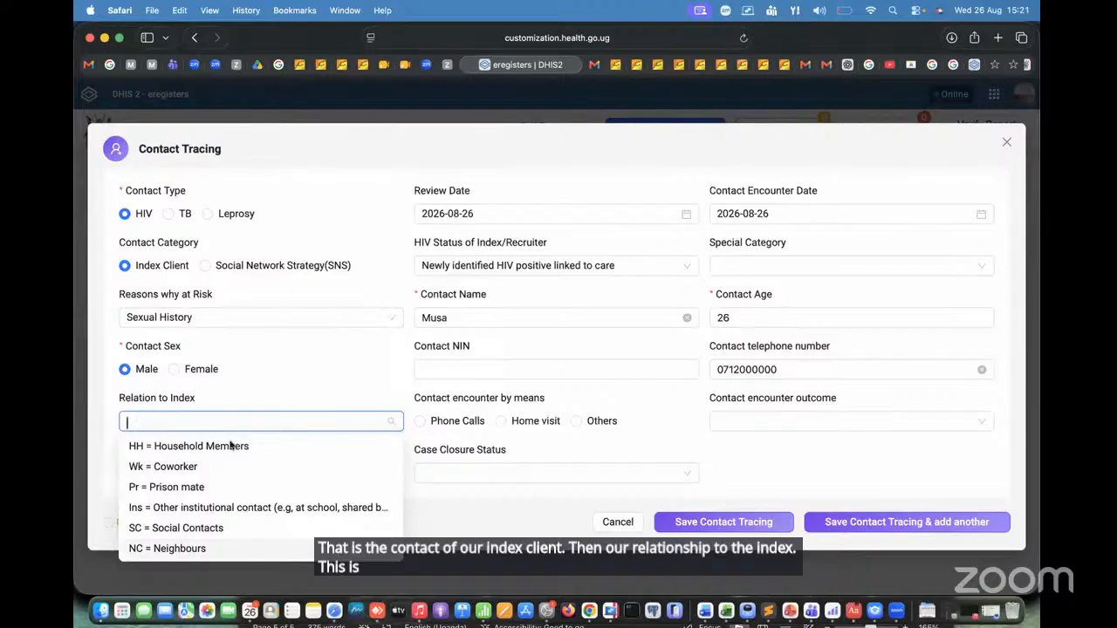
left_click(188, 446)
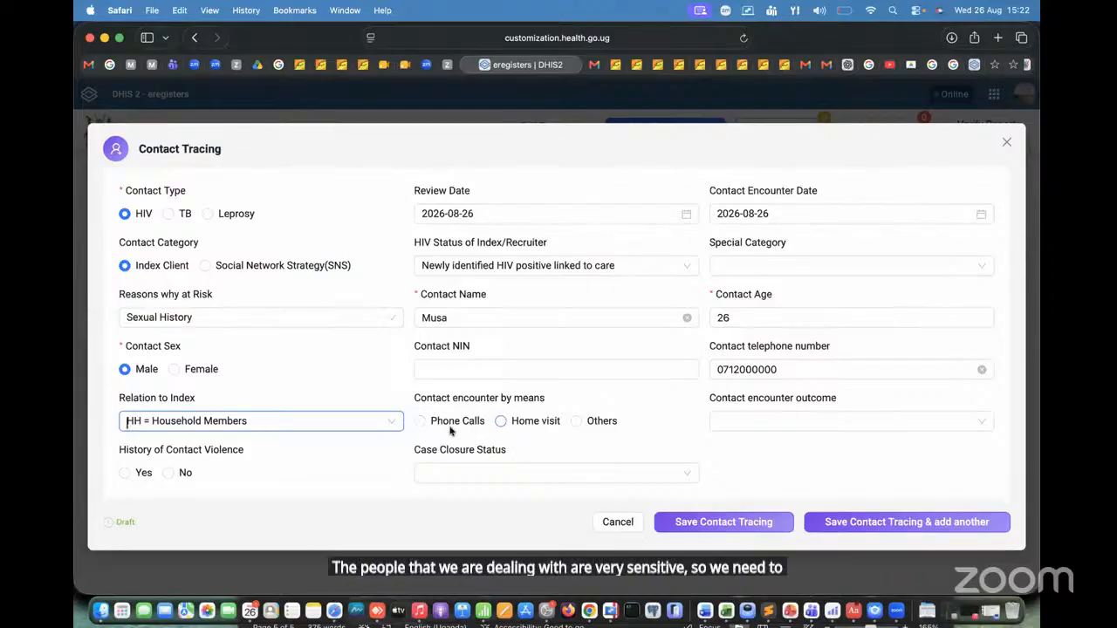
Step: Set the contact encounter means to Others and the contact encounter outcome to Refused test
left_click(576, 421)
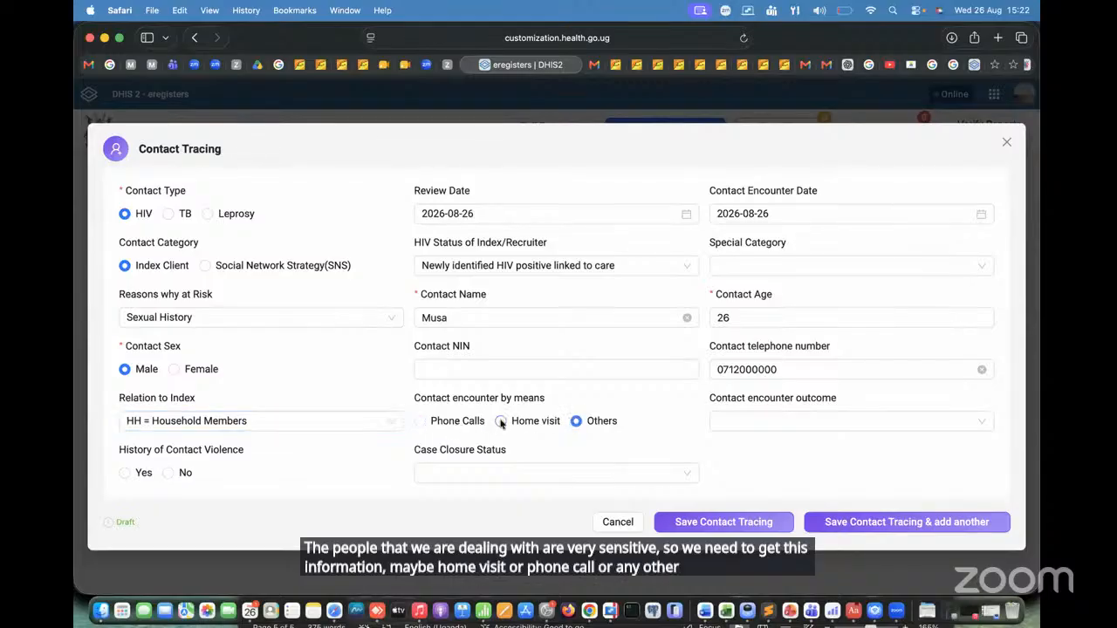
left_click(825, 422)
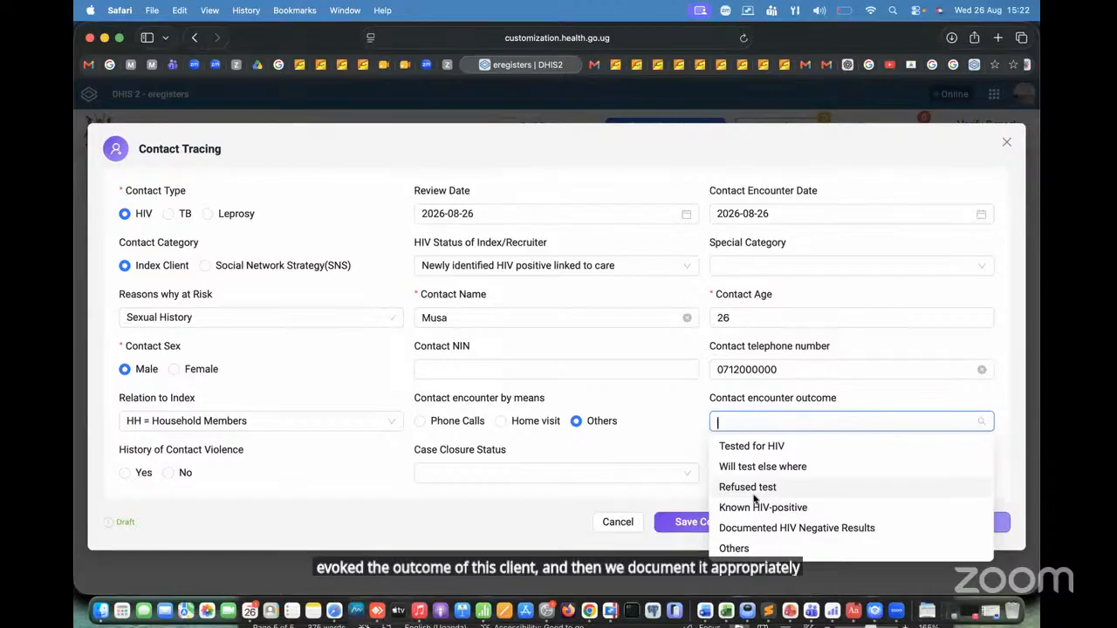
left_click(753, 490)
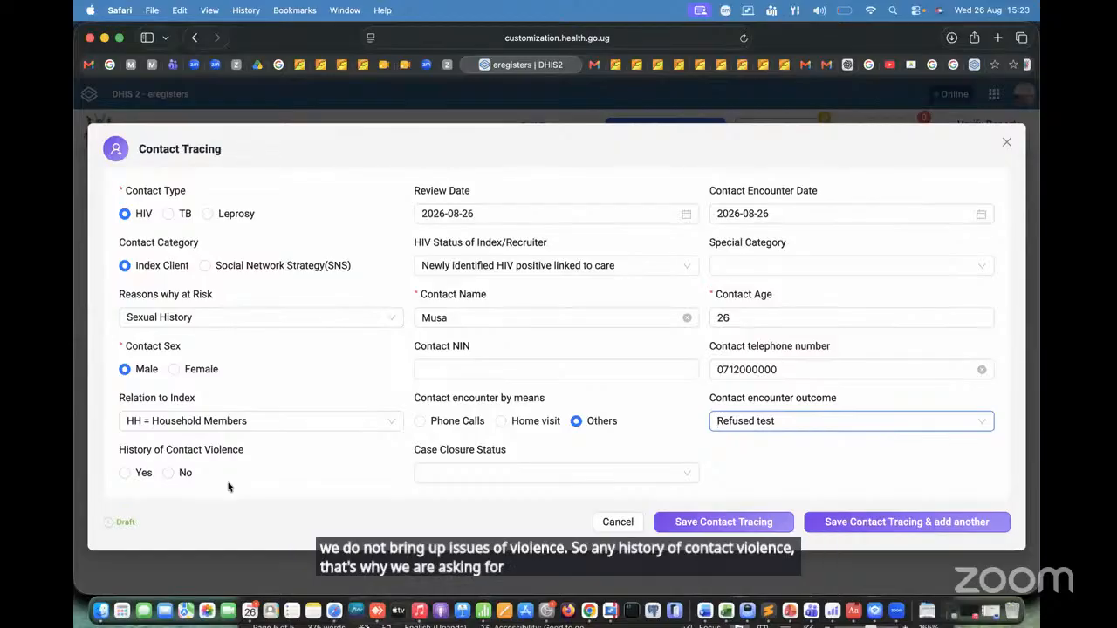
Step: Set History of Contact Violence to No and Case Closure Status to Contact tested HIV Positive not linked to care
left_click(168, 472)
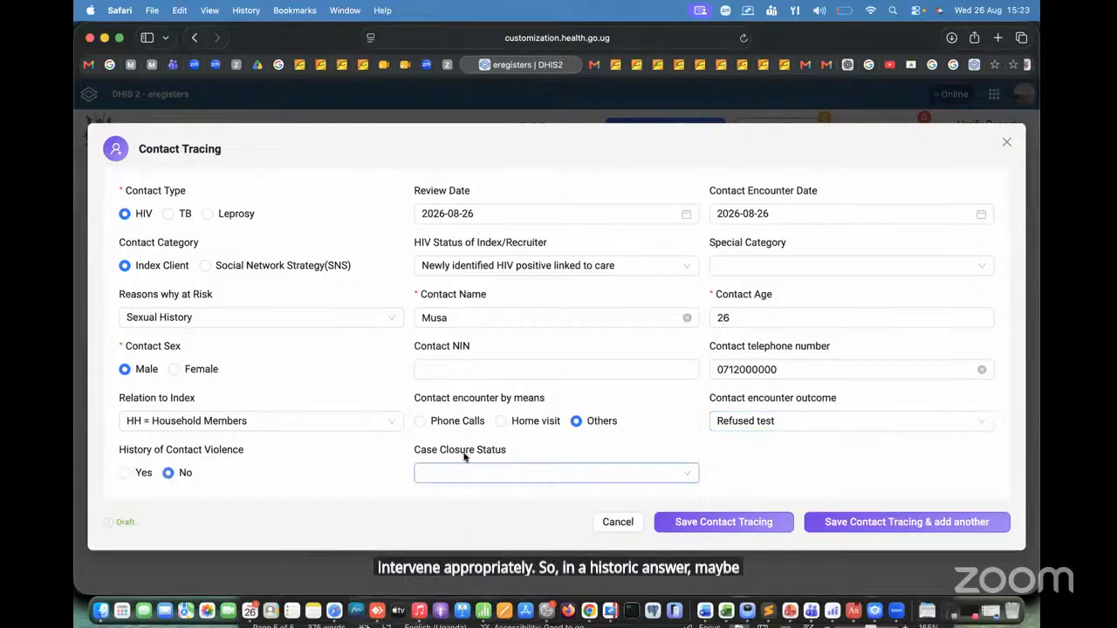
left_click(507, 472)
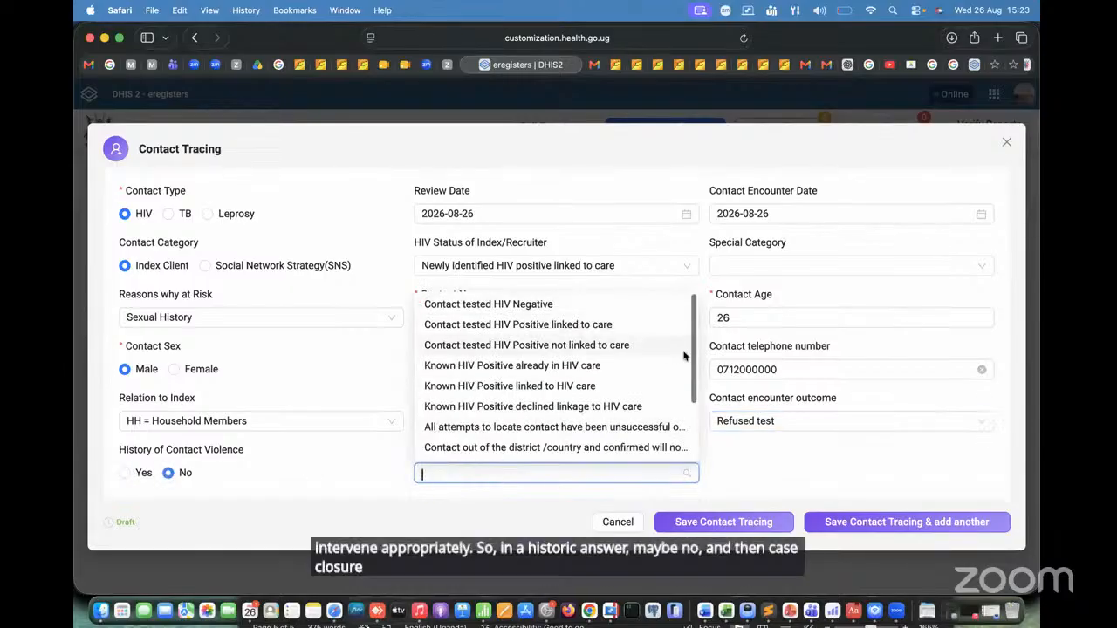
scroll(690, 453, "down", 1)
scroll(691, 454, "down", 3)
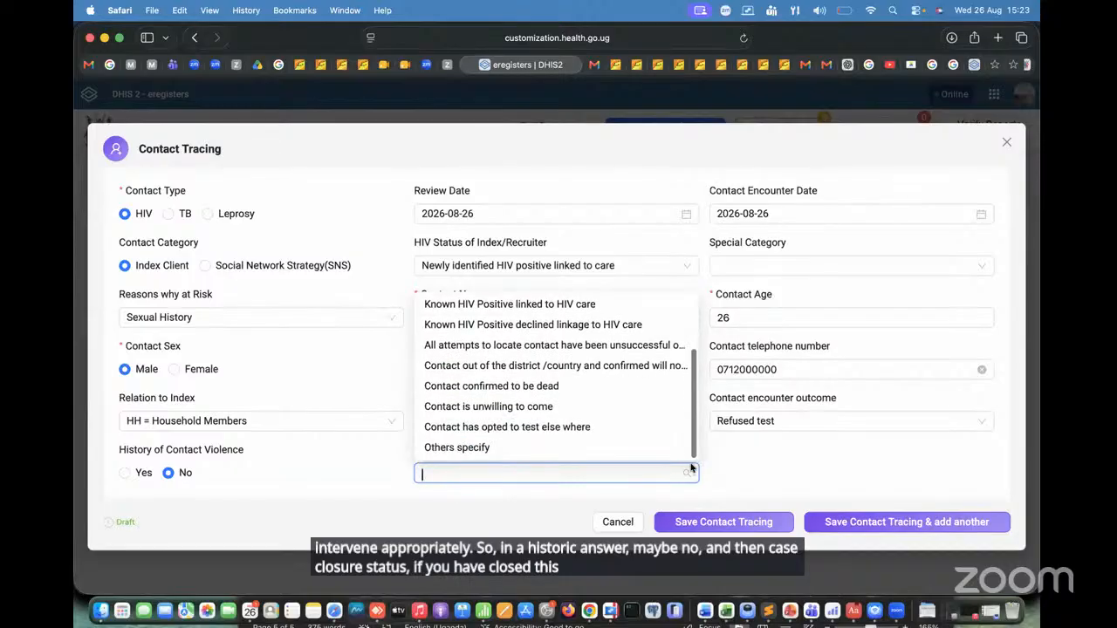
scroll(663, 326, "up", 3)
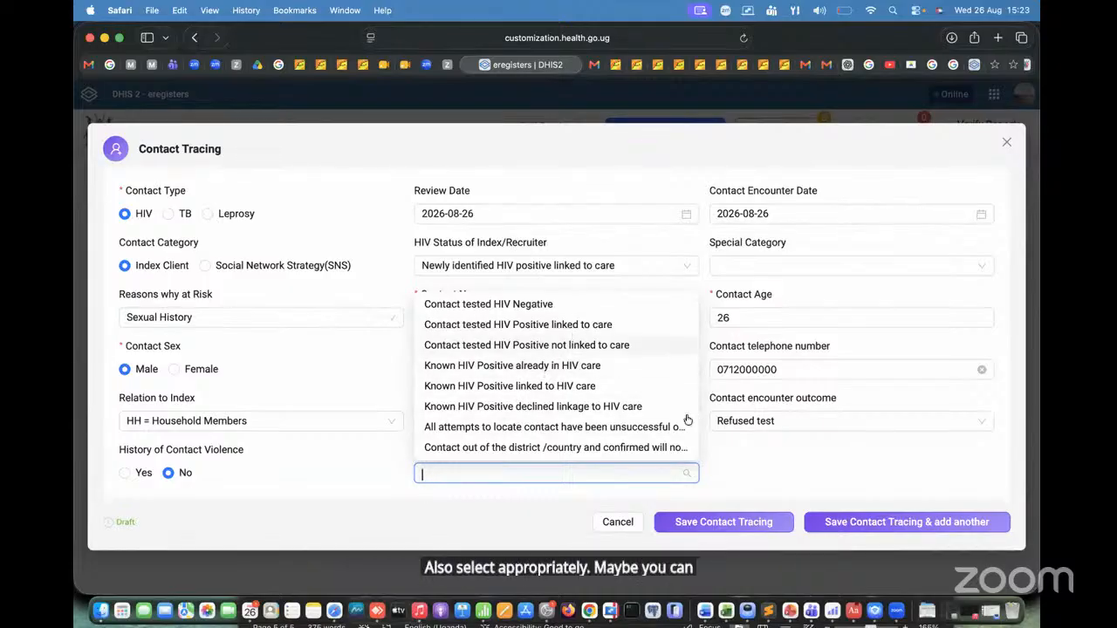
scroll(648, 323, "down", 1)
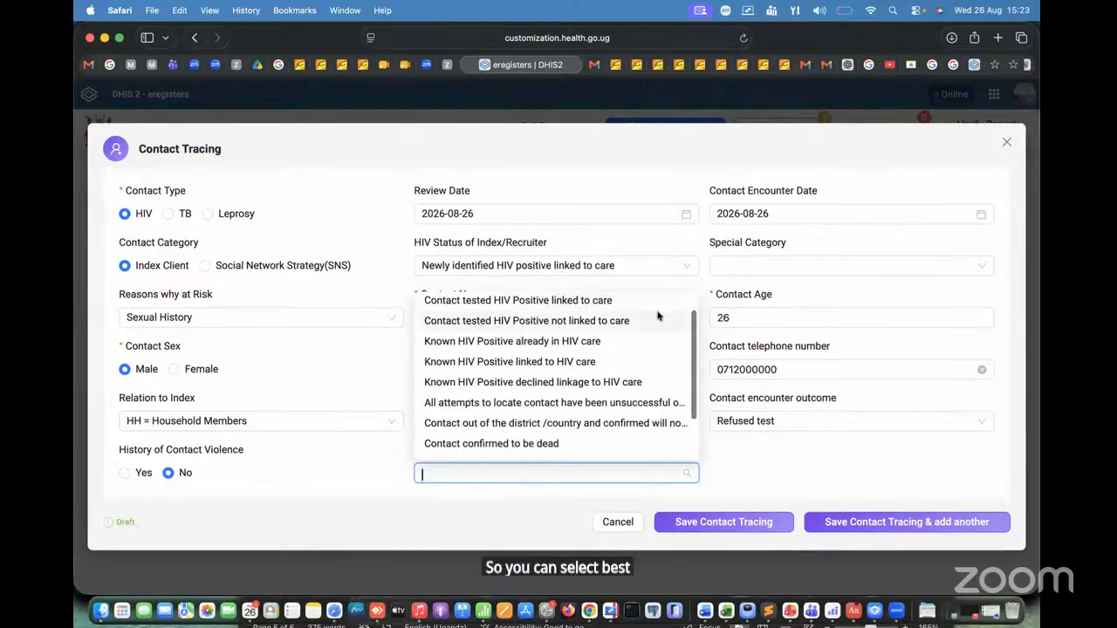
scroll(667, 341, "up", 1)
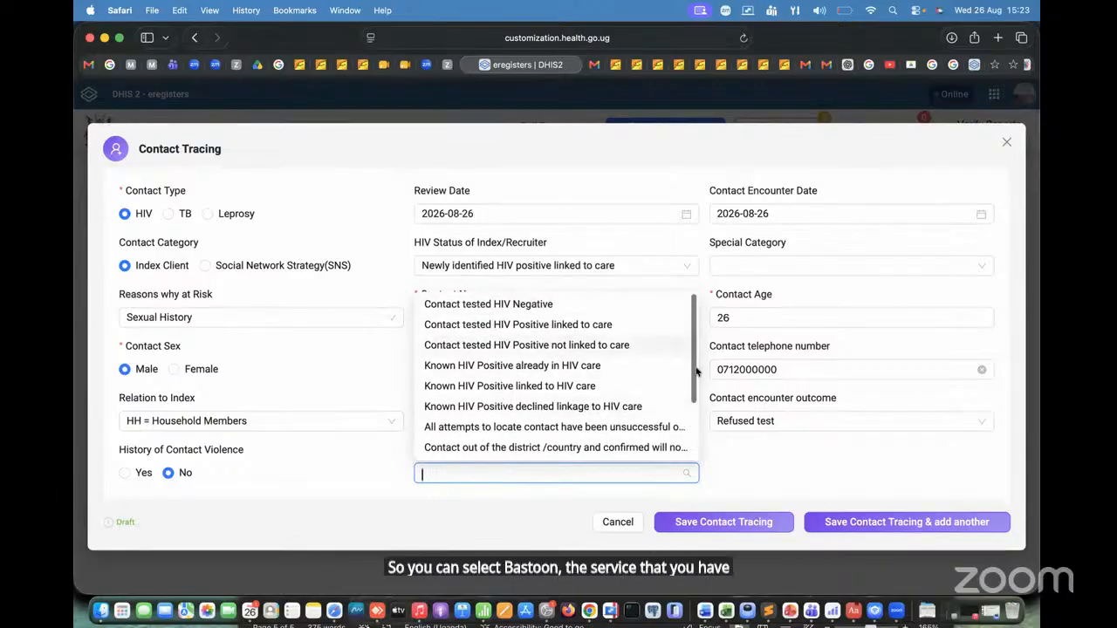
scroll(685, 367, "down", 4)
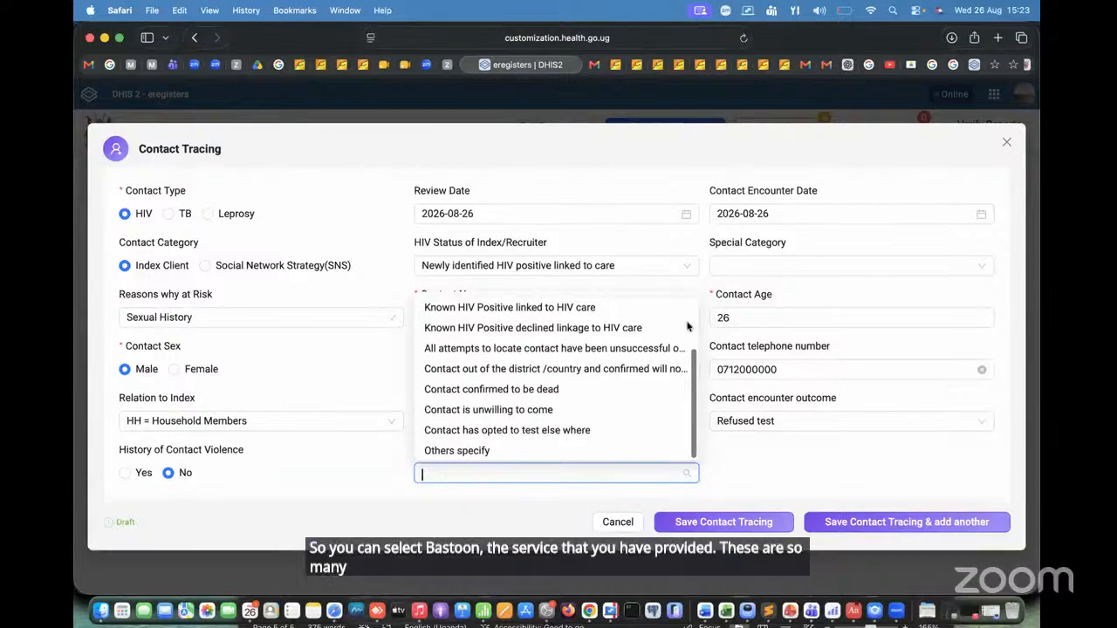
scroll(693, 401, "up", 4)
scroll(709, 452, "down", 4)
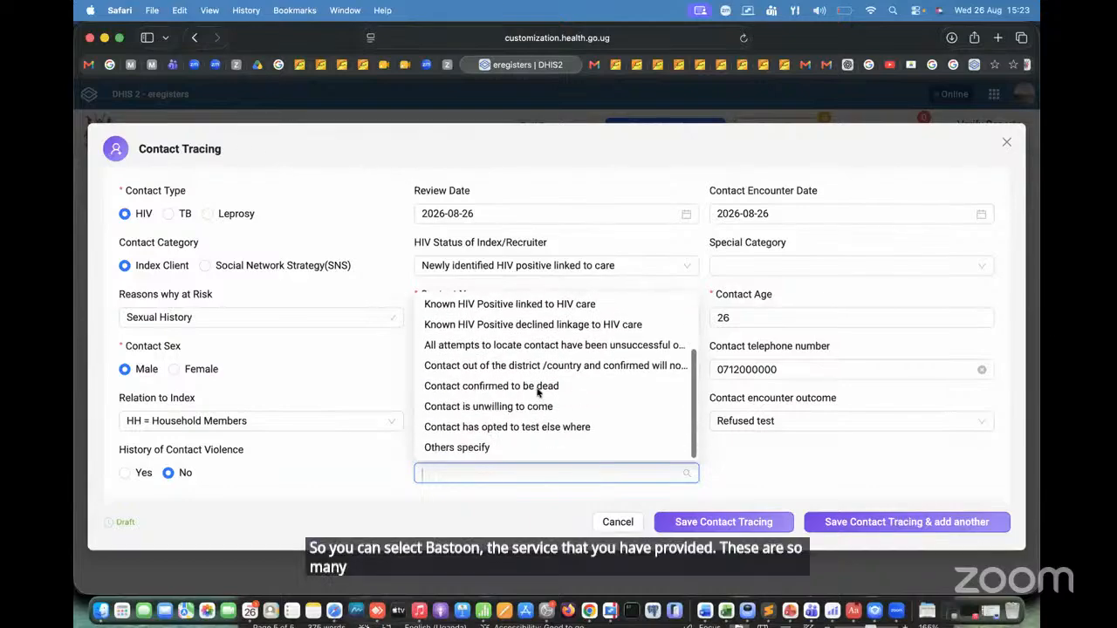
scroll(538, 384, "up", 4)
left_click(530, 350)
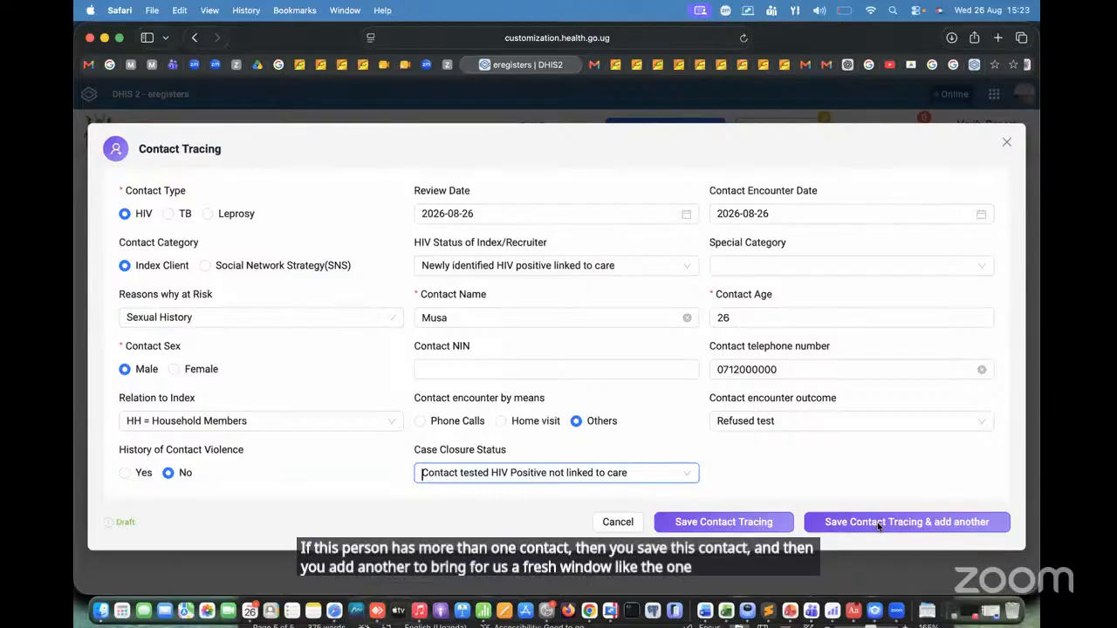
Step: Save the contact tracing entry without adding another contact, and save the PreART/ART visit
left_click(743, 523)
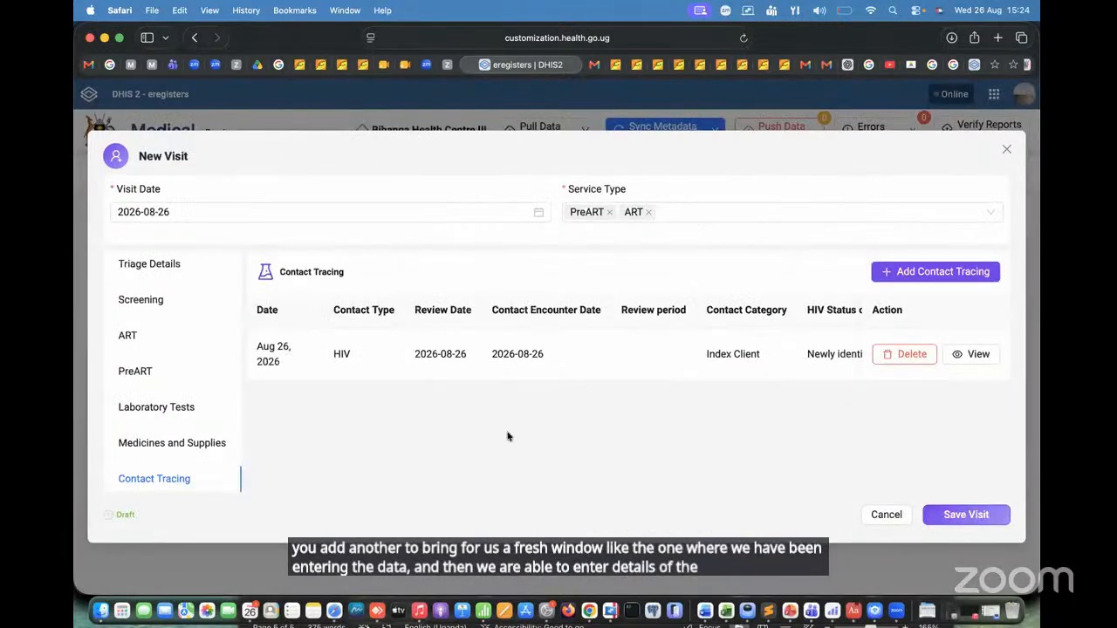
left_click(977, 515)
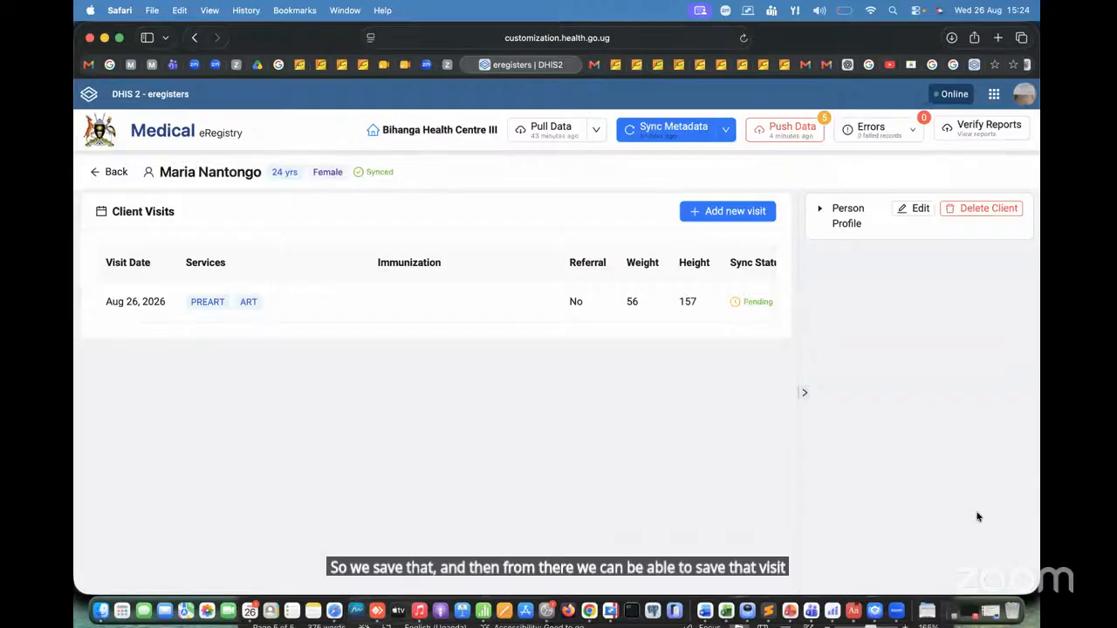
scroll(463, 305, "right", 3)
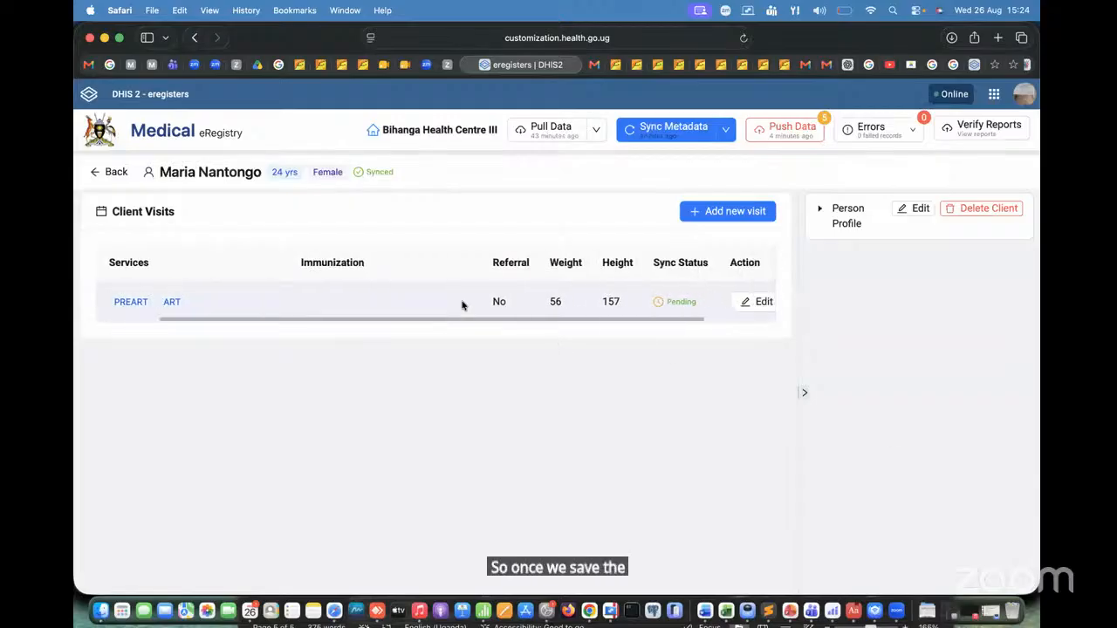
scroll(463, 304, "right", 2)
scroll(461, 306, "left", 5)
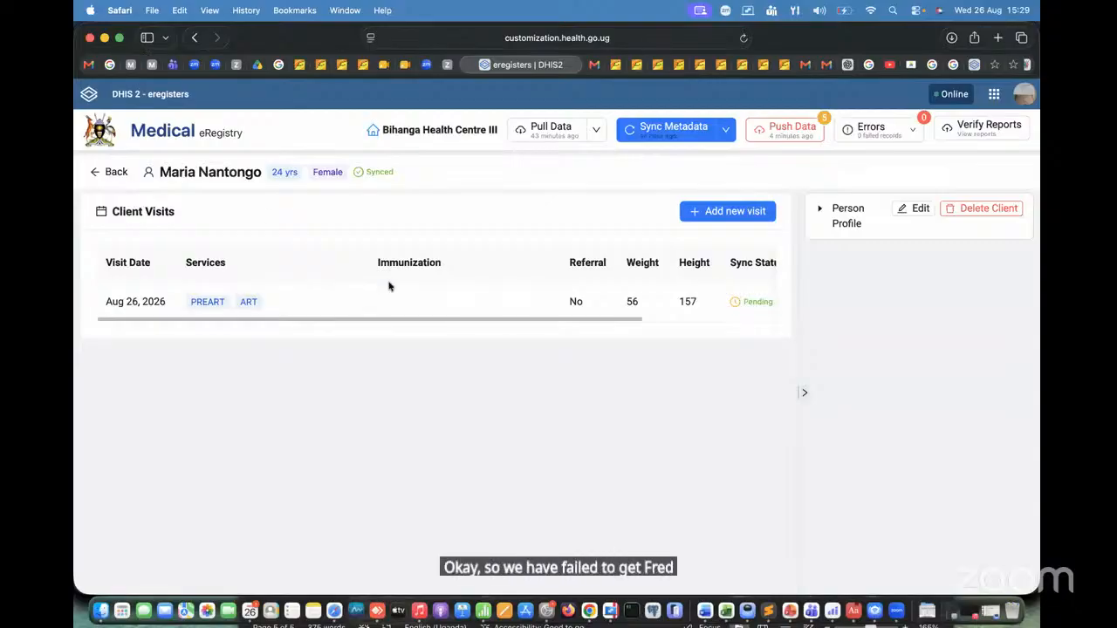
Step: Return to the client search and search for the registered client by surname
scroll(425, 360, "left", 10)
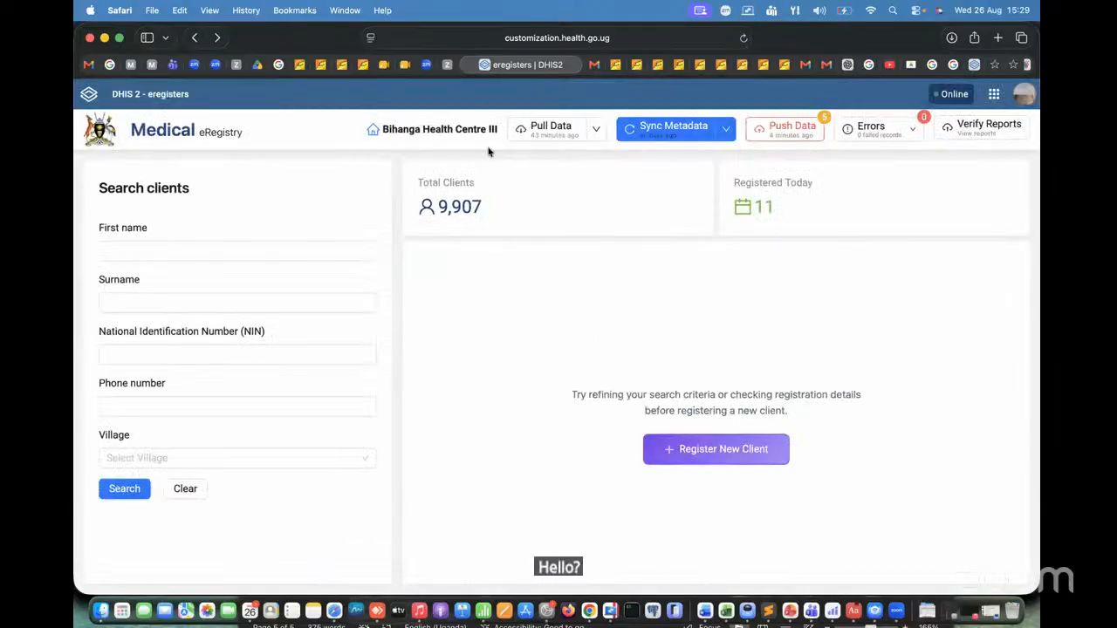
left_click(163, 254)
left_click(150, 305)
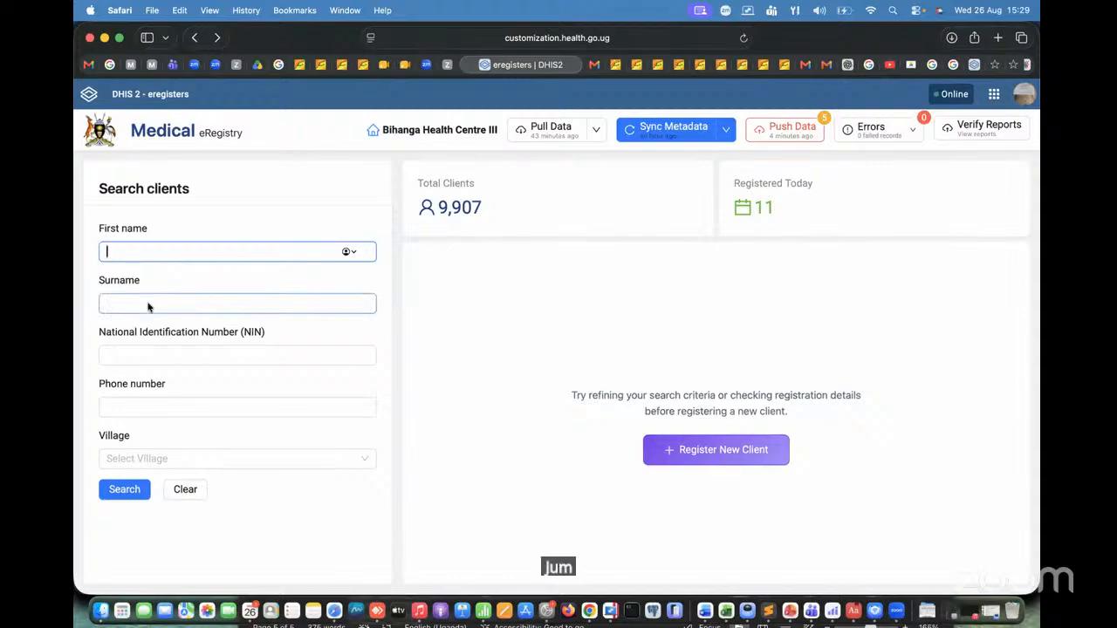
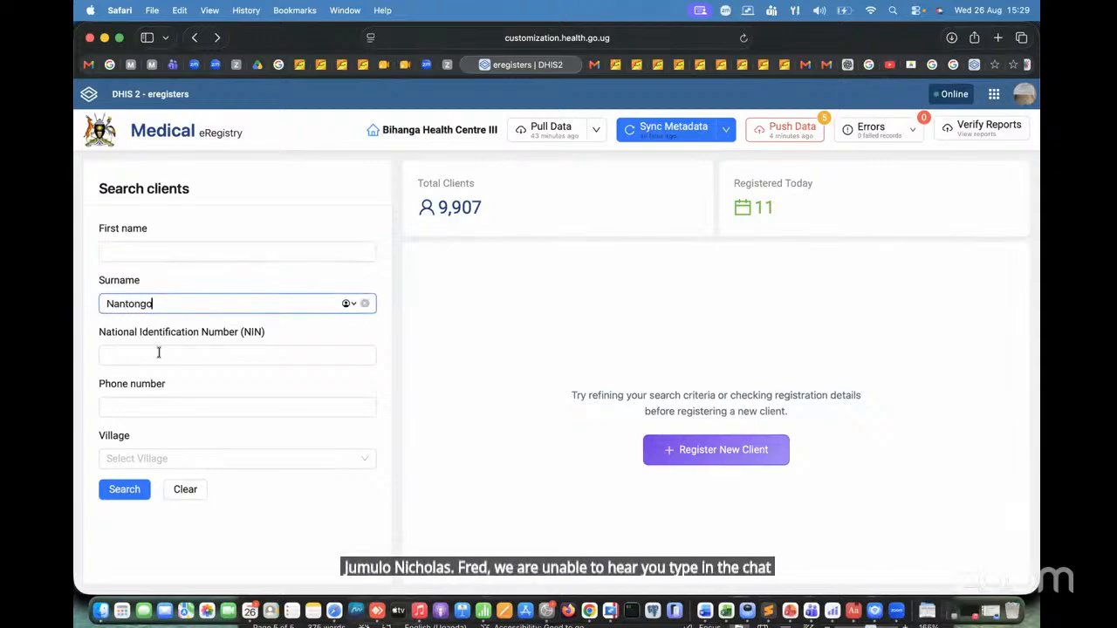
left_click(124, 489)
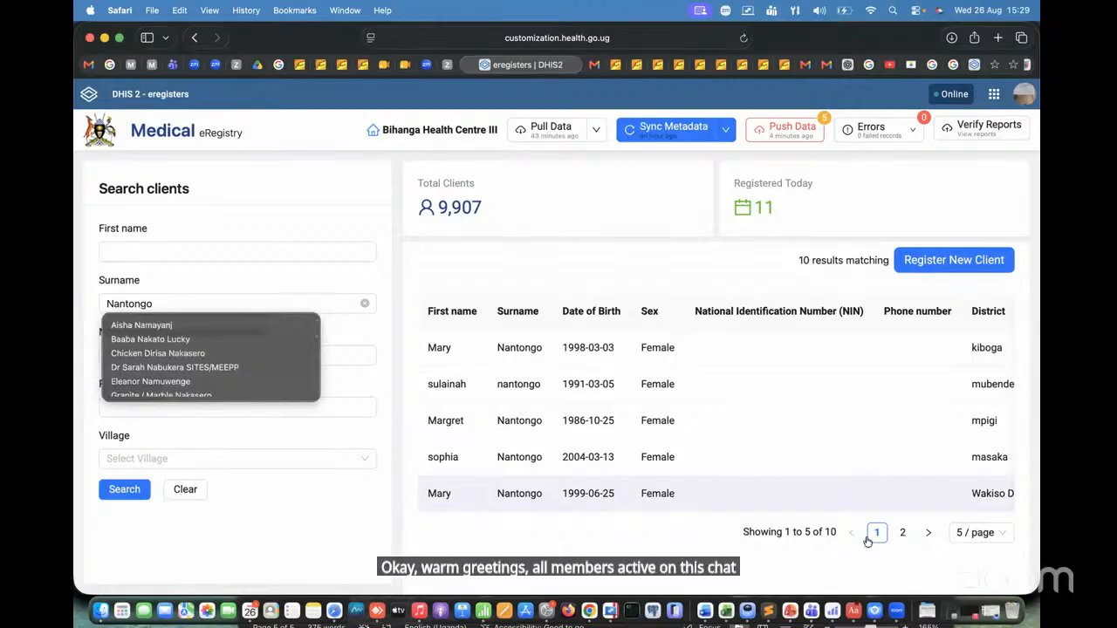
Step: Open the record of the client with the PreART/ART visit from the second page of the surname results
left_click(903, 536)
left_click(904, 534)
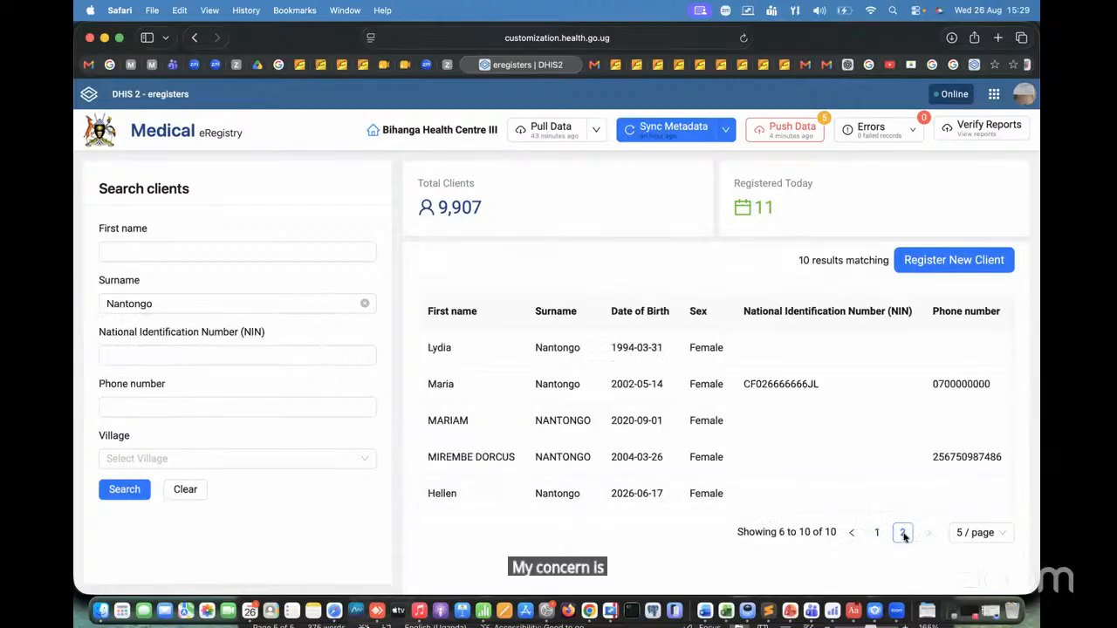
left_click(573, 389)
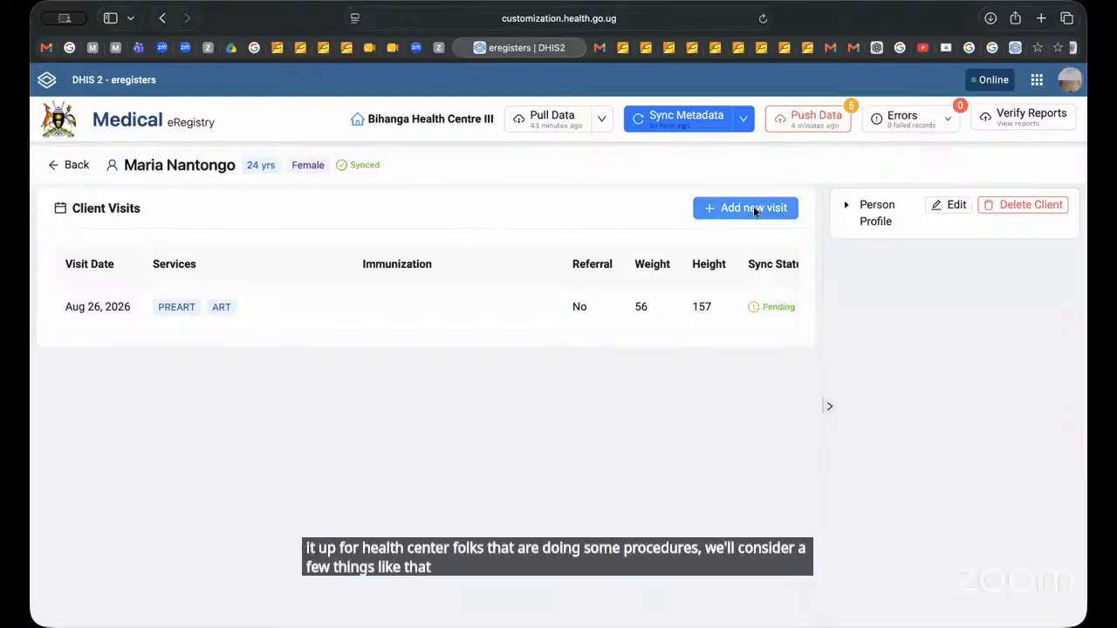
Step: Start a new visit for the client and set its service type to Inpatient
left_click(753, 206)
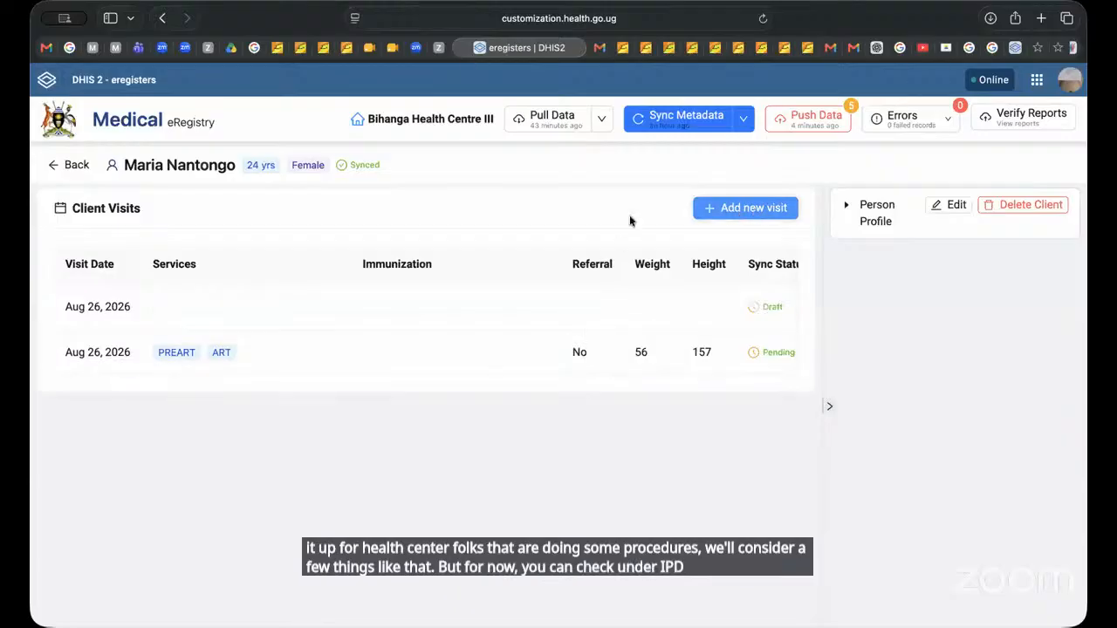
left_click(711, 208)
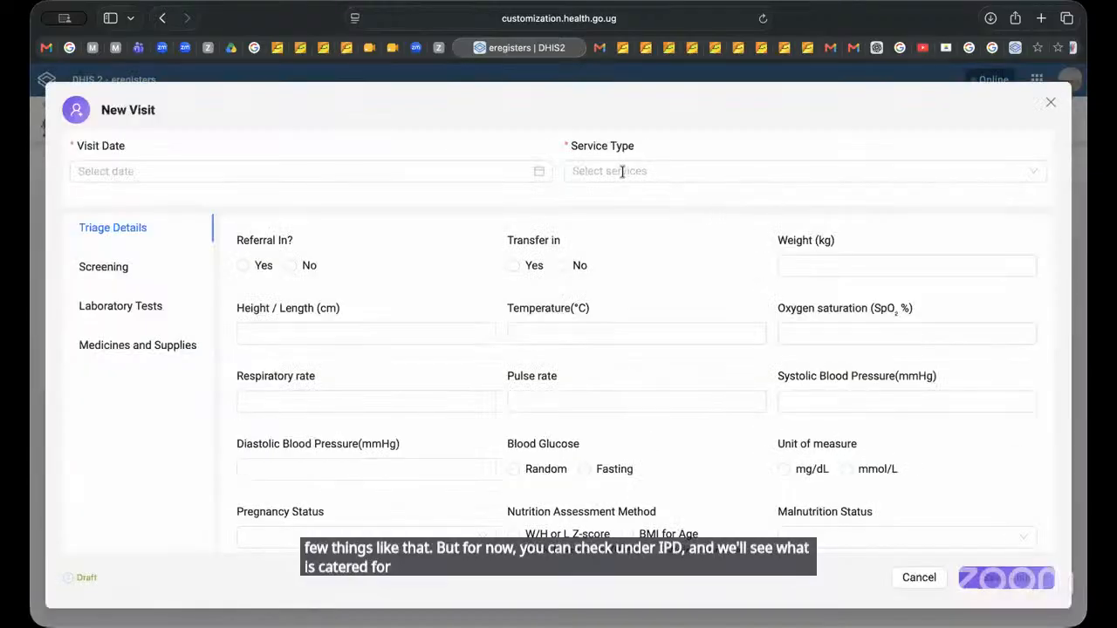
left_click(622, 171)
scroll(663, 310, "down", 10)
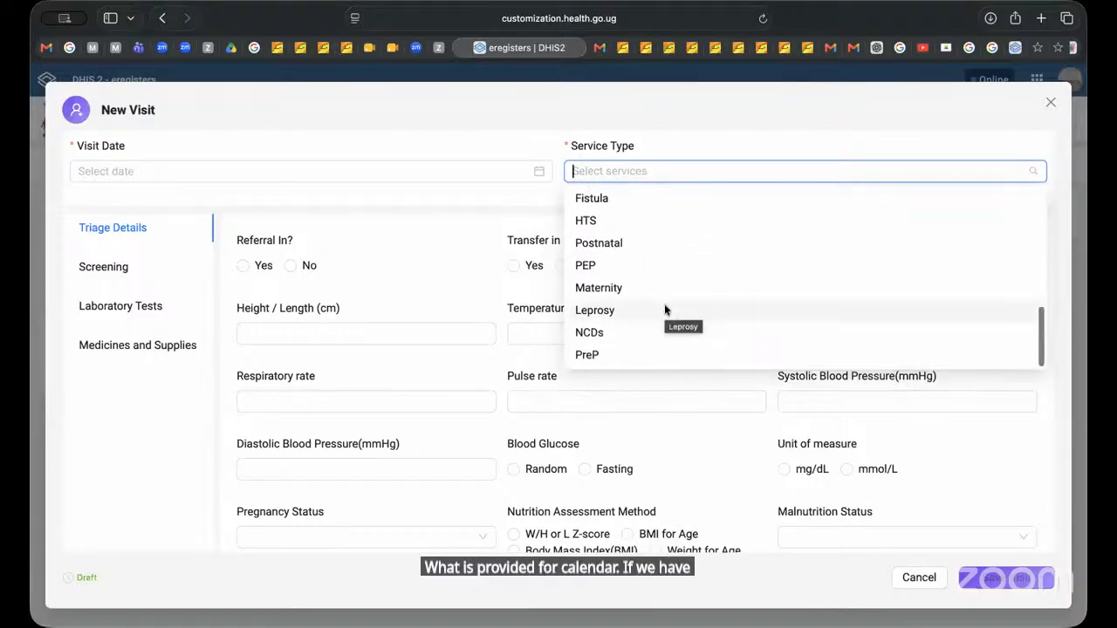
scroll(663, 309, "up", 4)
scroll(664, 309, "up", 2)
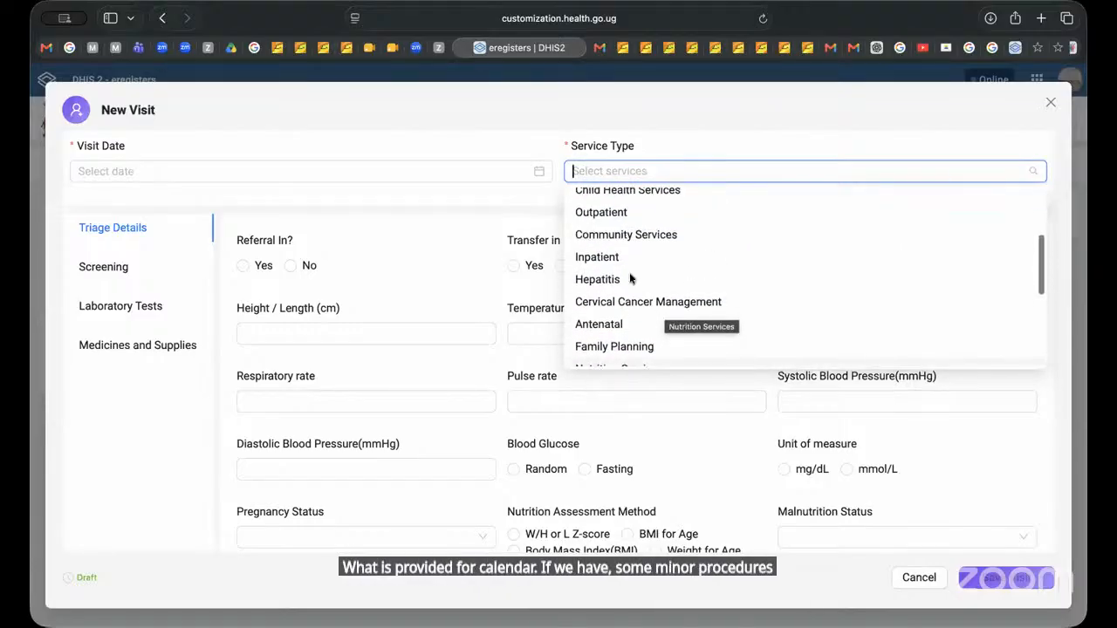
left_click(610, 258)
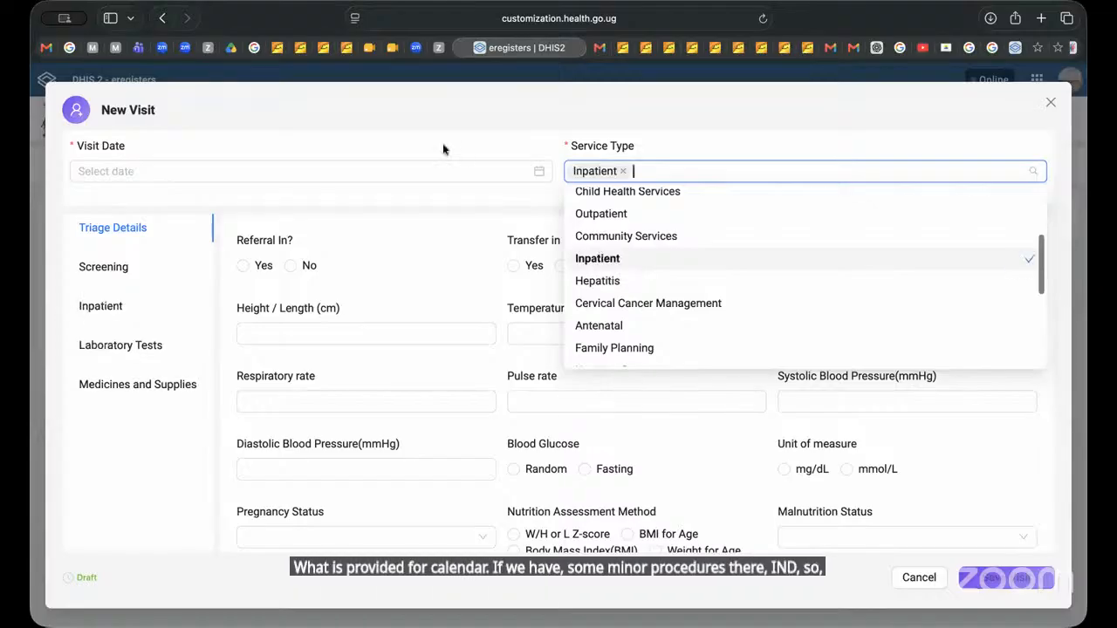
Step: Examine the available options for Investigation Done and Surgical procedures in the visit's Inpatient section
left_click(109, 305)
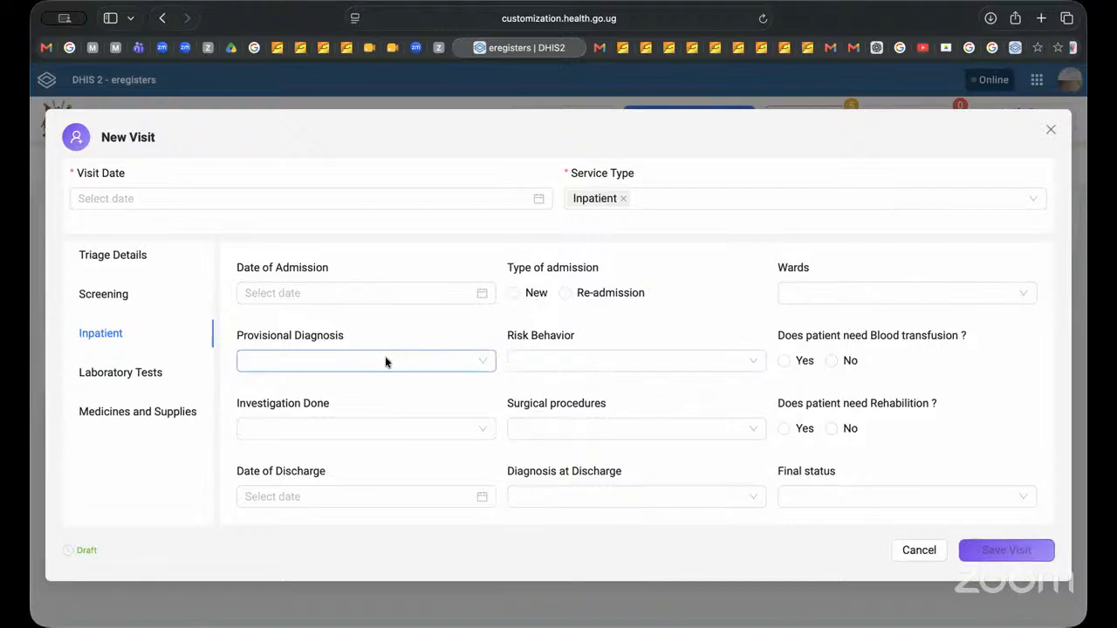
left_click(348, 423)
scroll(458, 526, "down", 5)
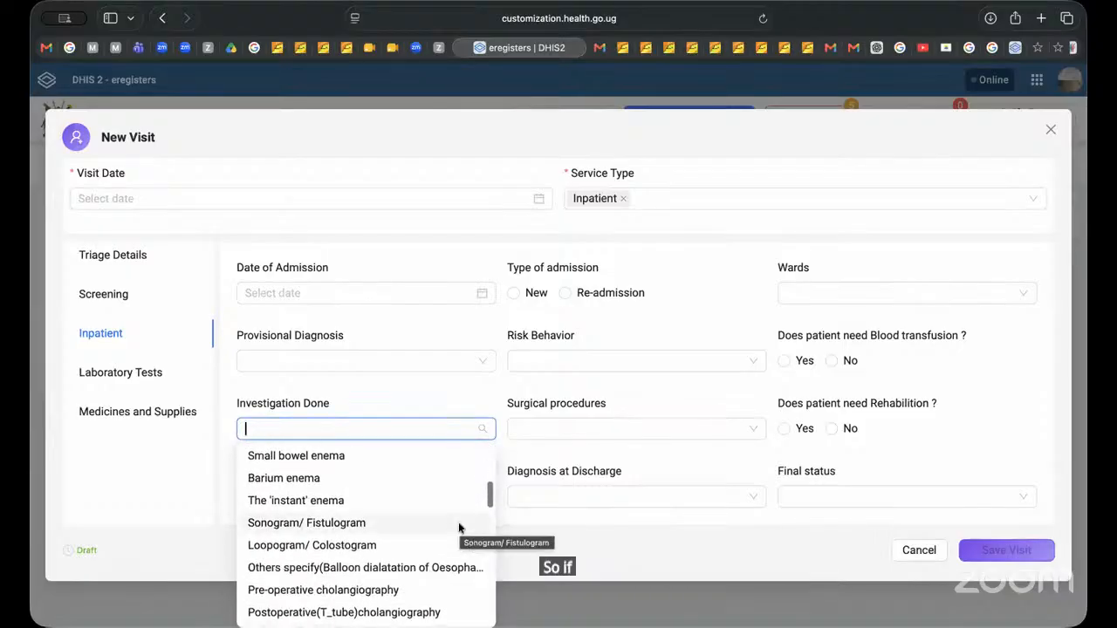
type("su")
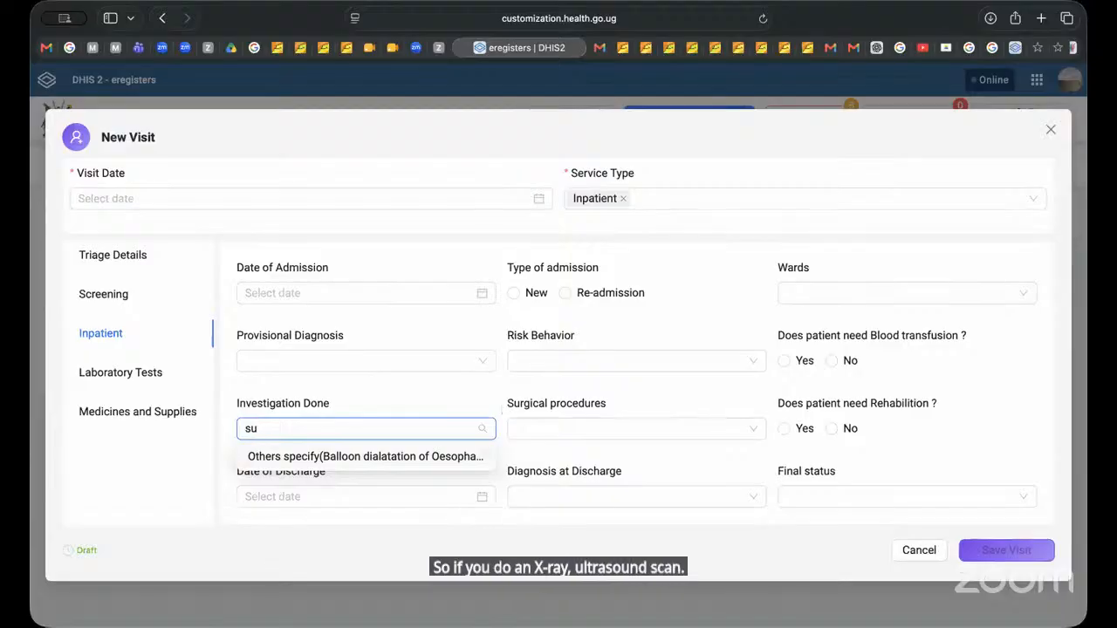
key("BackSpace")
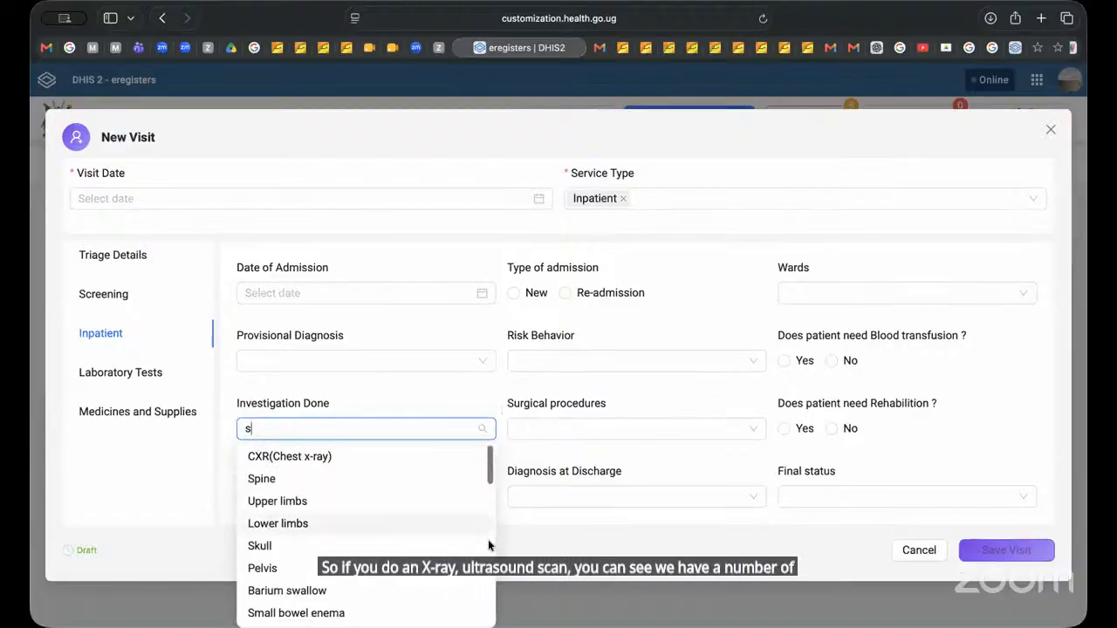
left_click_drag(489, 472, 490, 518)
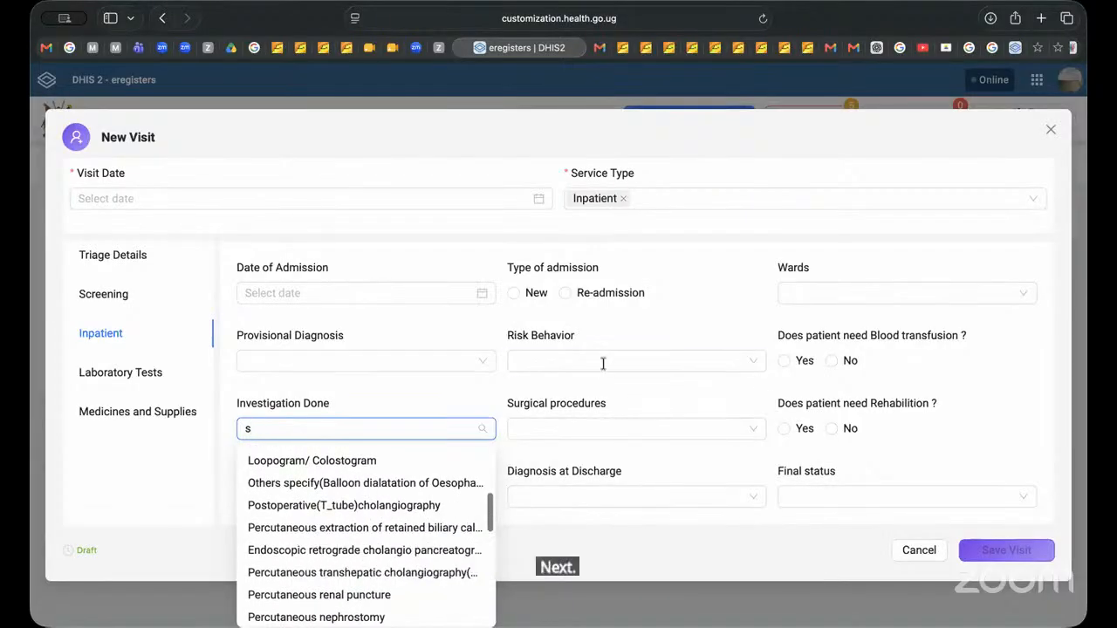
left_click(573, 427)
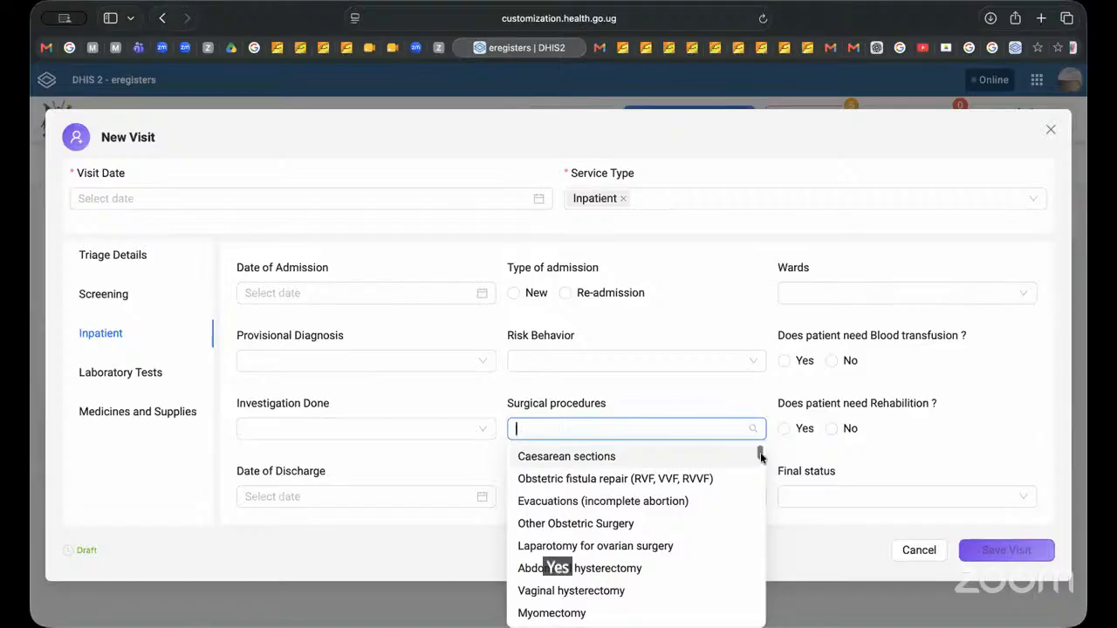
left_click_drag(760, 452, 812, 307)
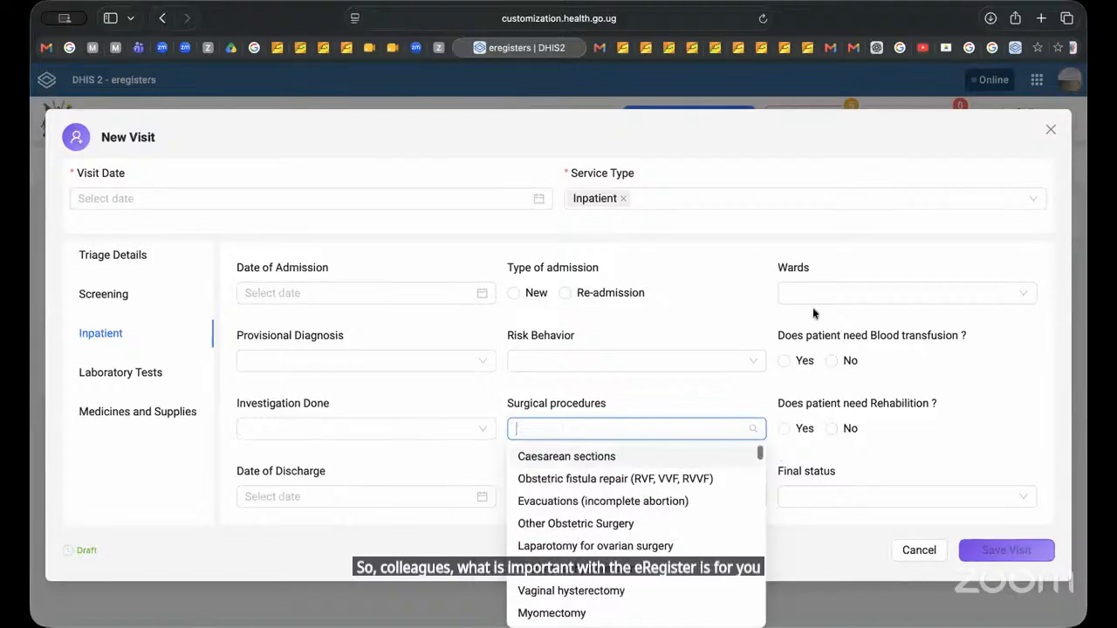
Step: Close the surgical procedures options and discard the new Inpatient visit without saving it
left_click(688, 391)
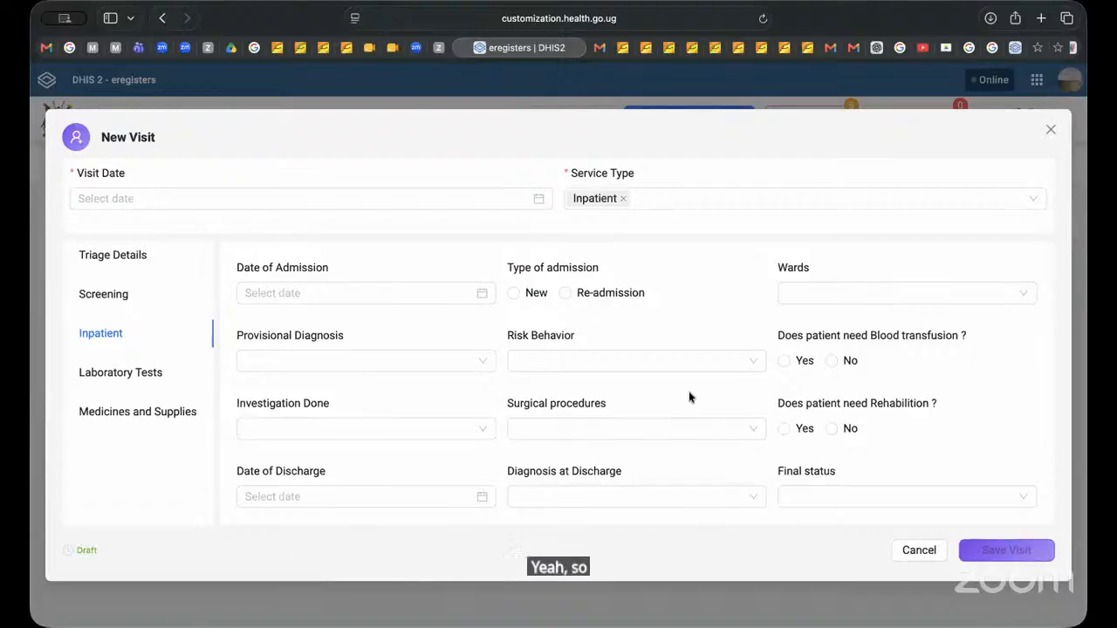
left_click(917, 550)
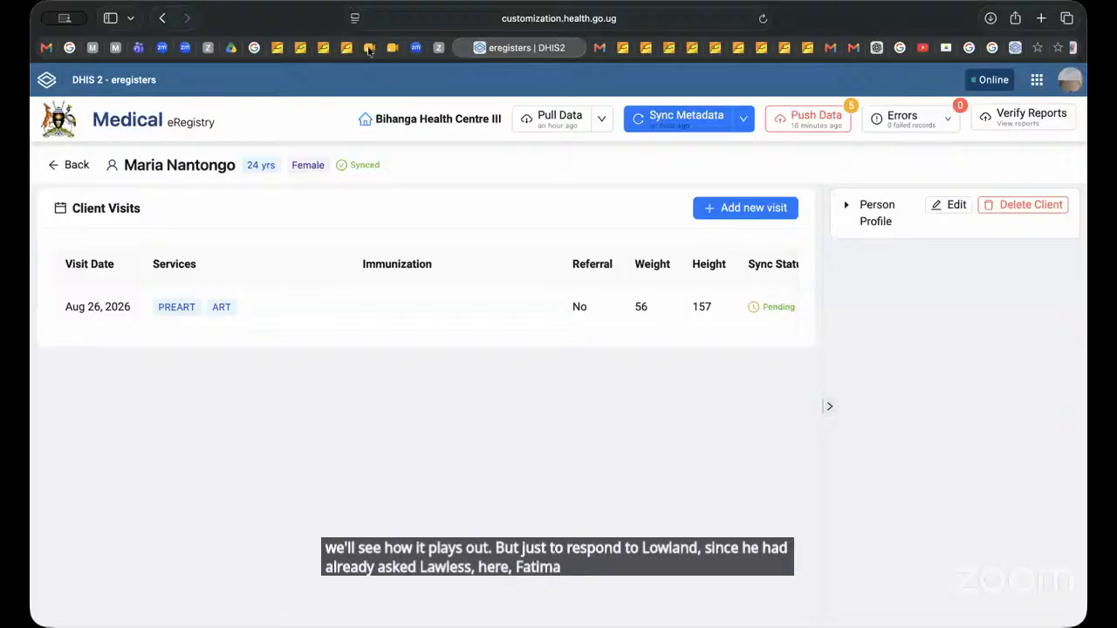
Step: Switch to the Data Entry app and select the HMIS 105:01 OPD Monthly Report (Attendance, Referrals, Conditions, TB, Nutrition) data set
left_click(1037, 80)
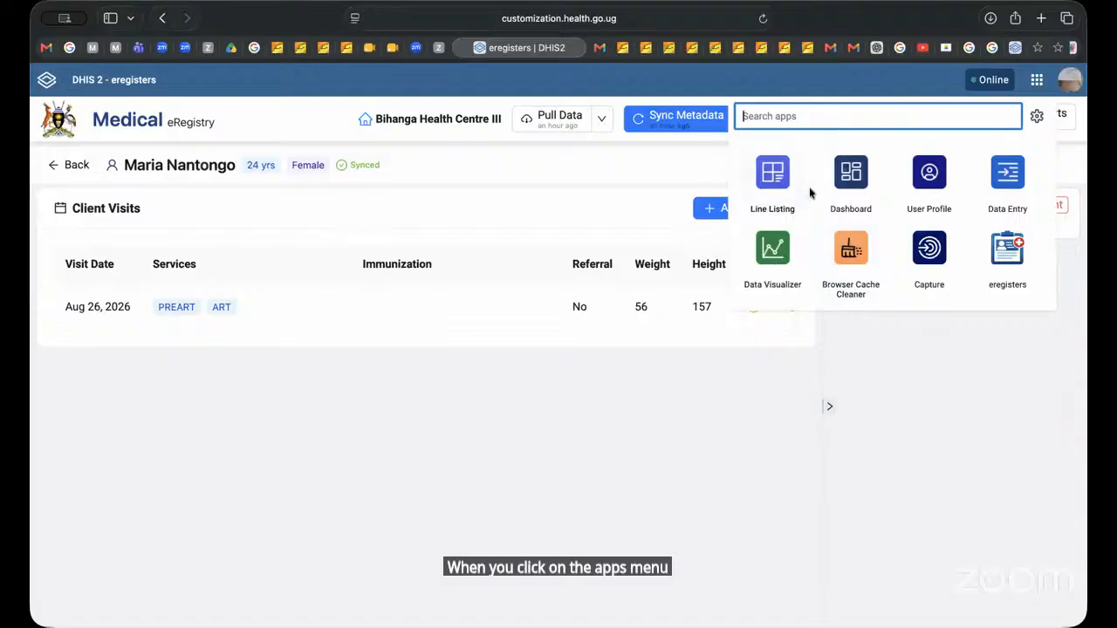
left_click(1017, 192)
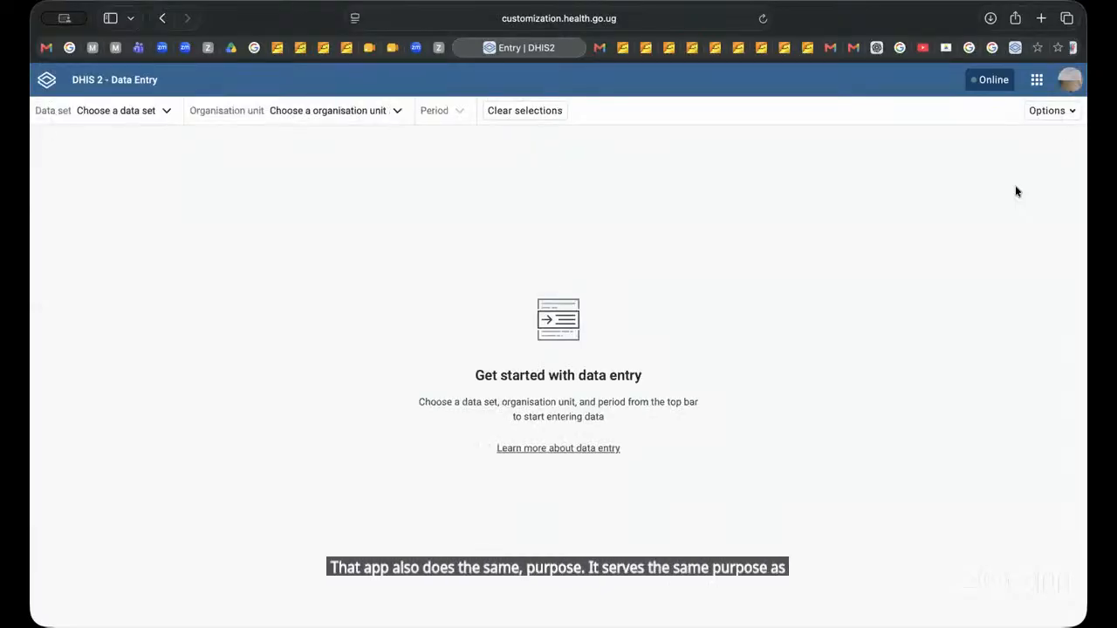
left_click(167, 111)
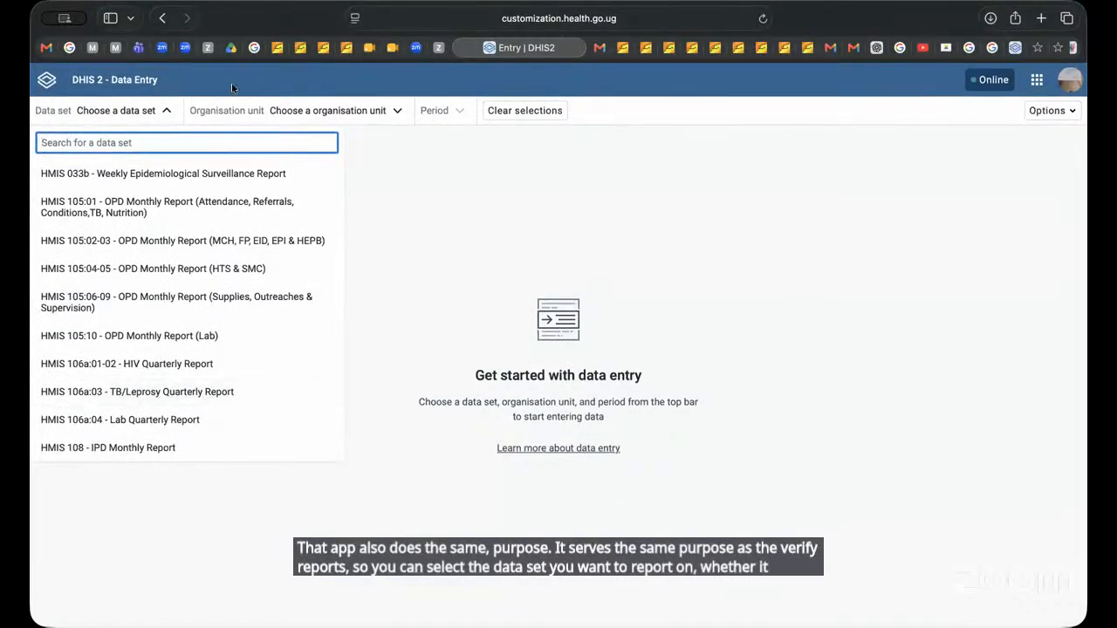
left_click(179, 258)
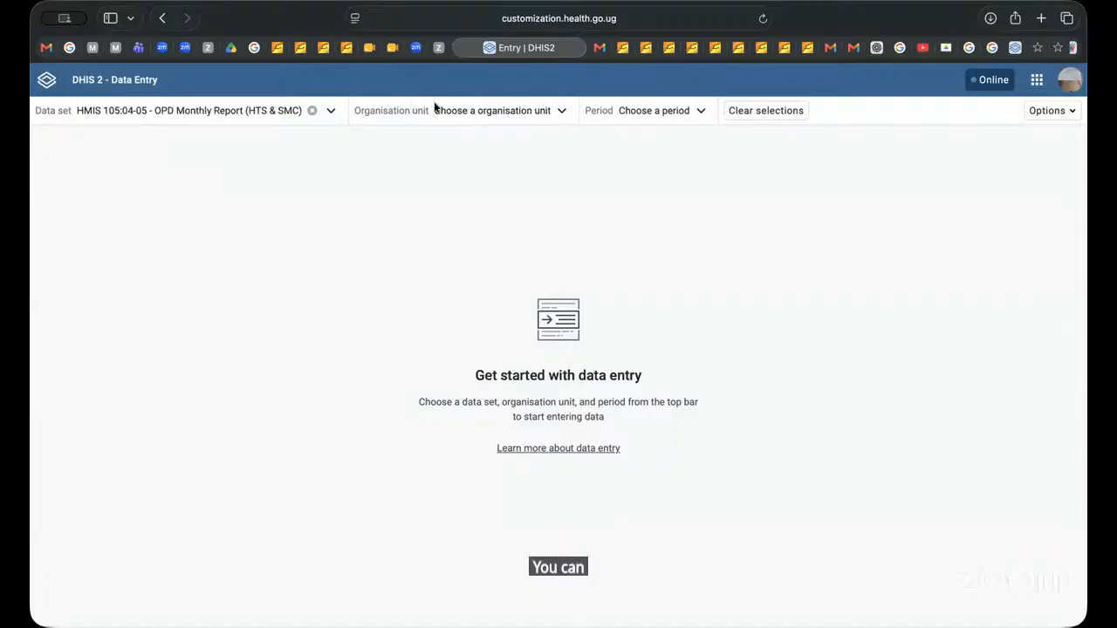
left_click(280, 113)
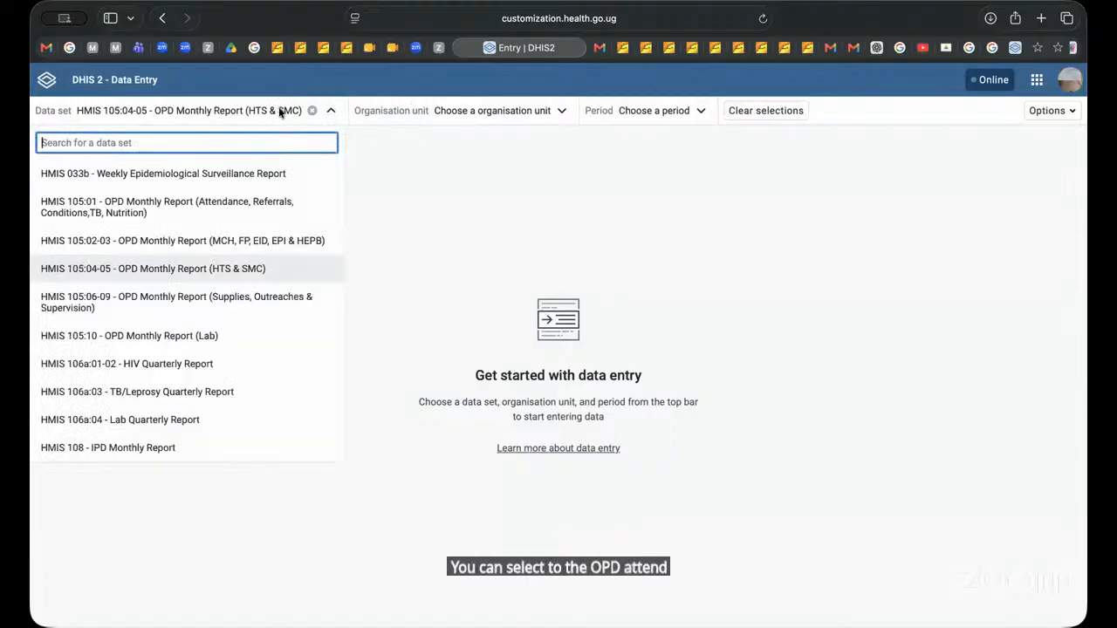
left_click(200, 206)
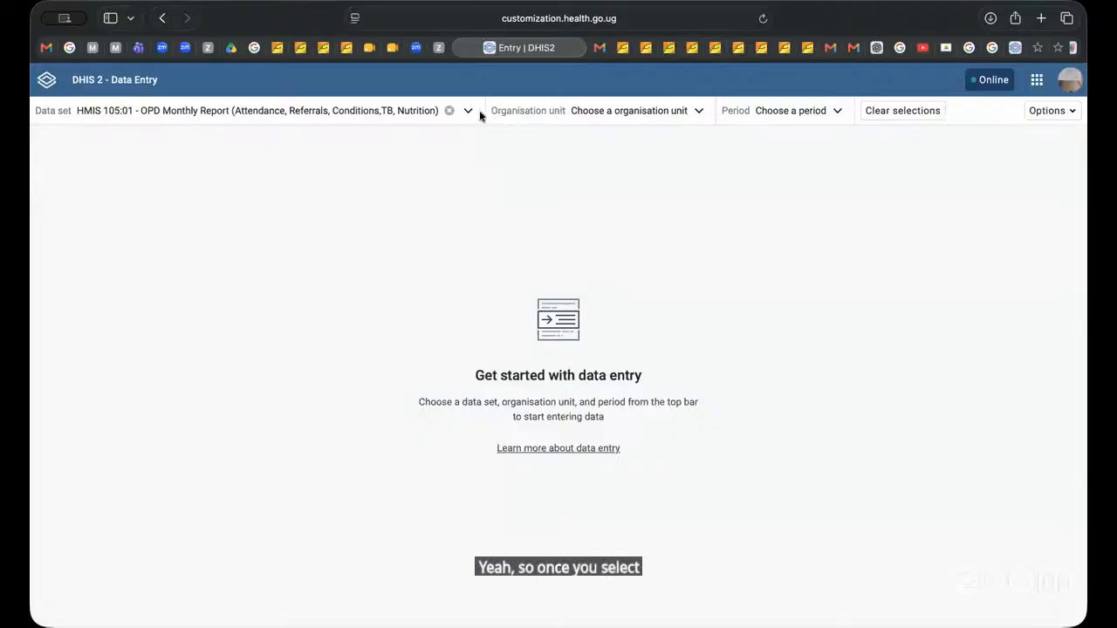
Step: Load the report for Bihanga Health Centre III, period 2026 July and nationality National, and view its outpatient attendance section
left_click(599, 114)
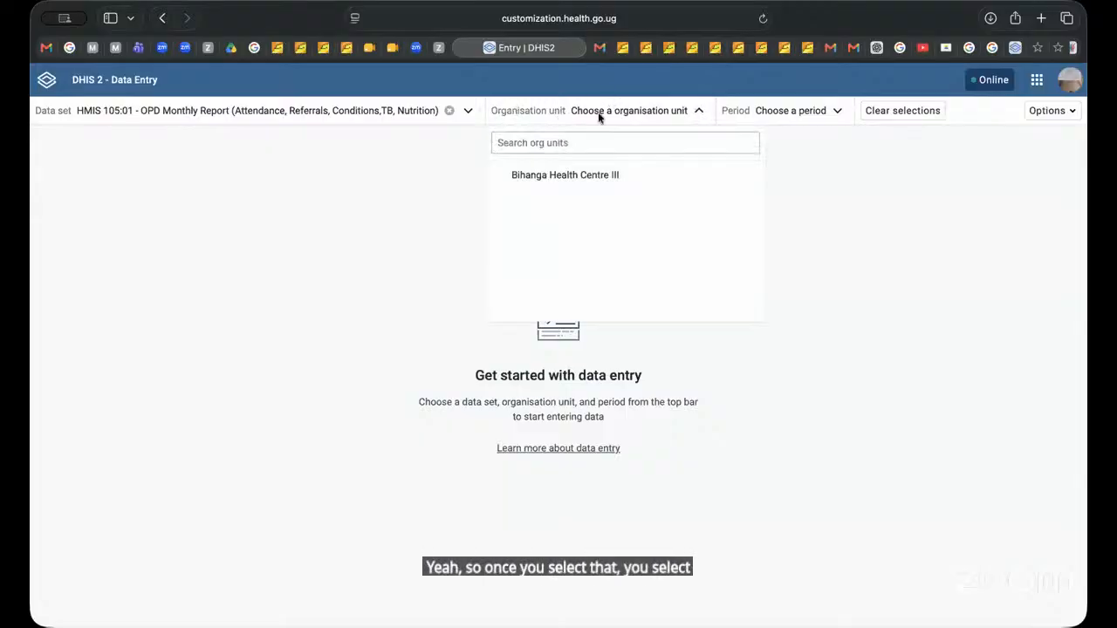
left_click(563, 174)
left_click(806, 112)
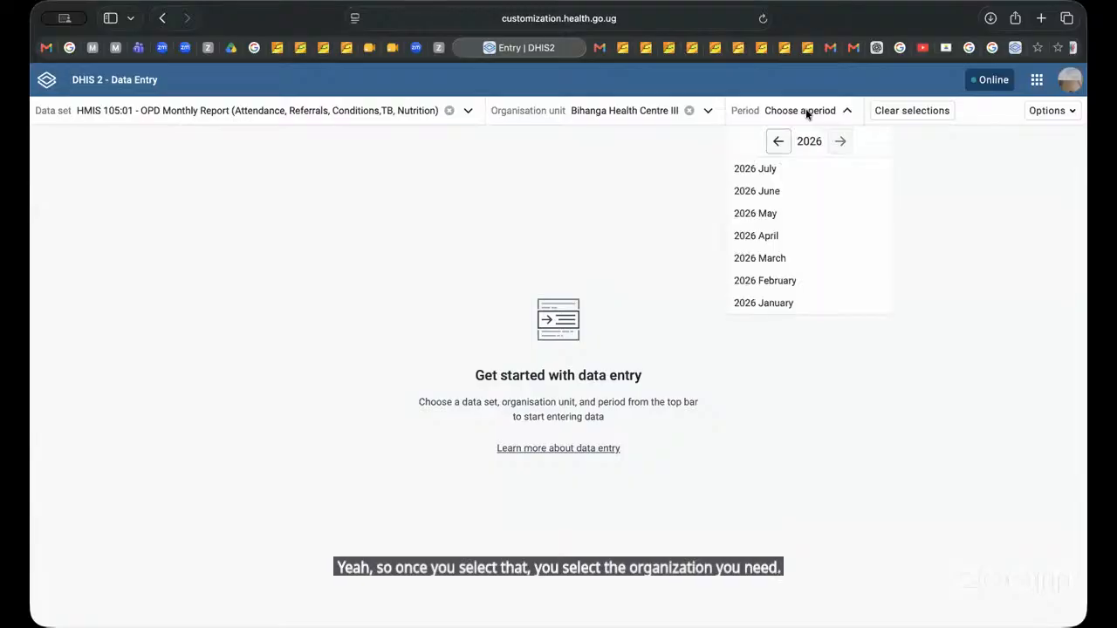
left_click(755, 168)
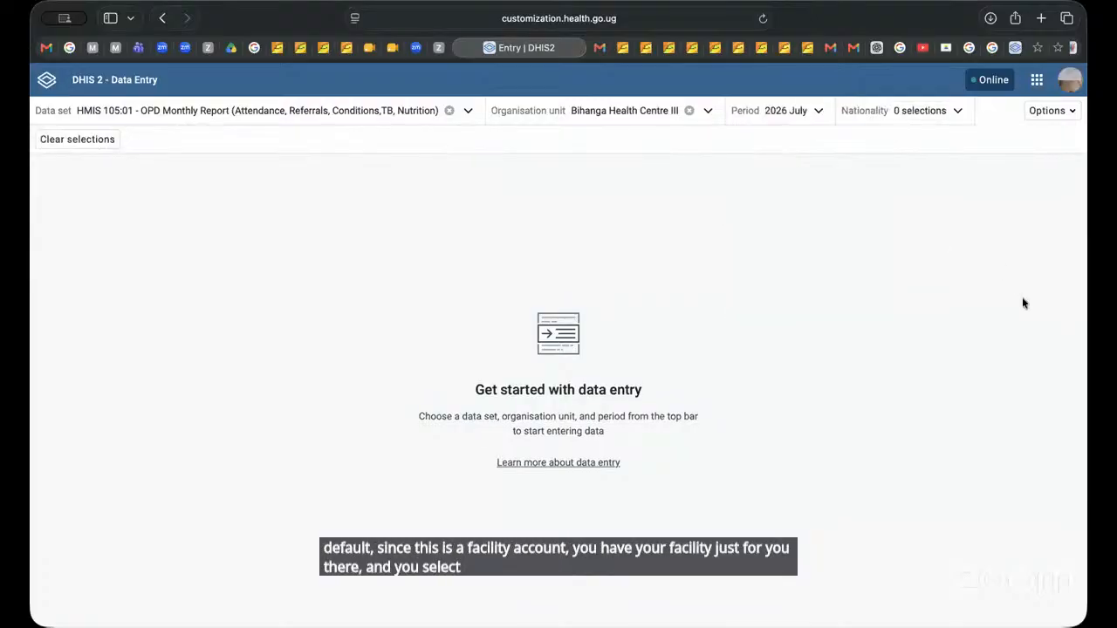
left_click(917, 110)
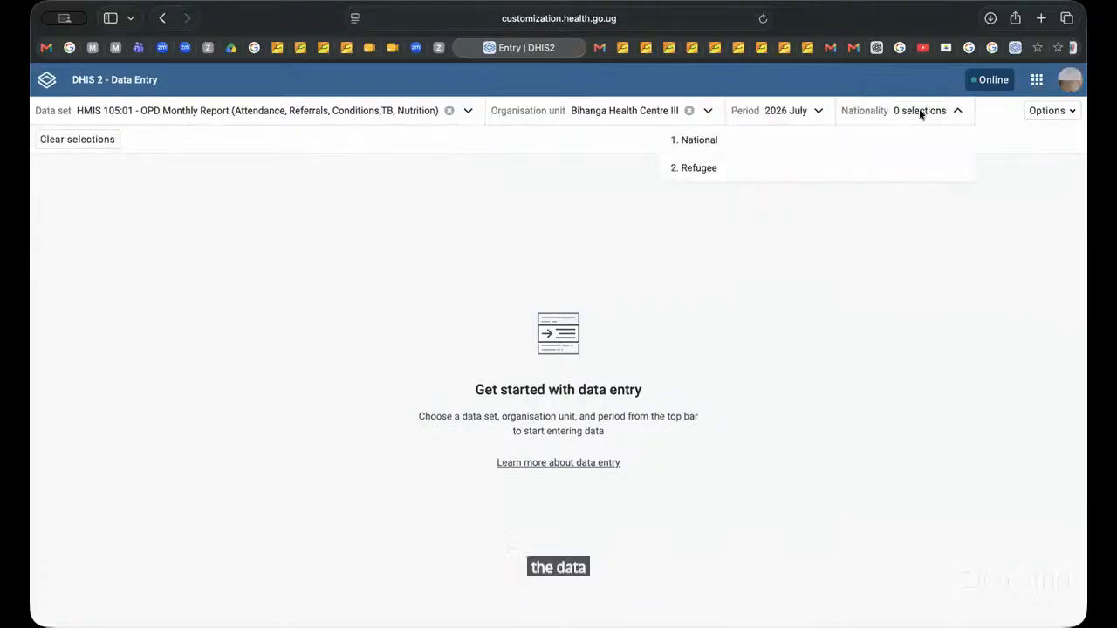
left_click(737, 141)
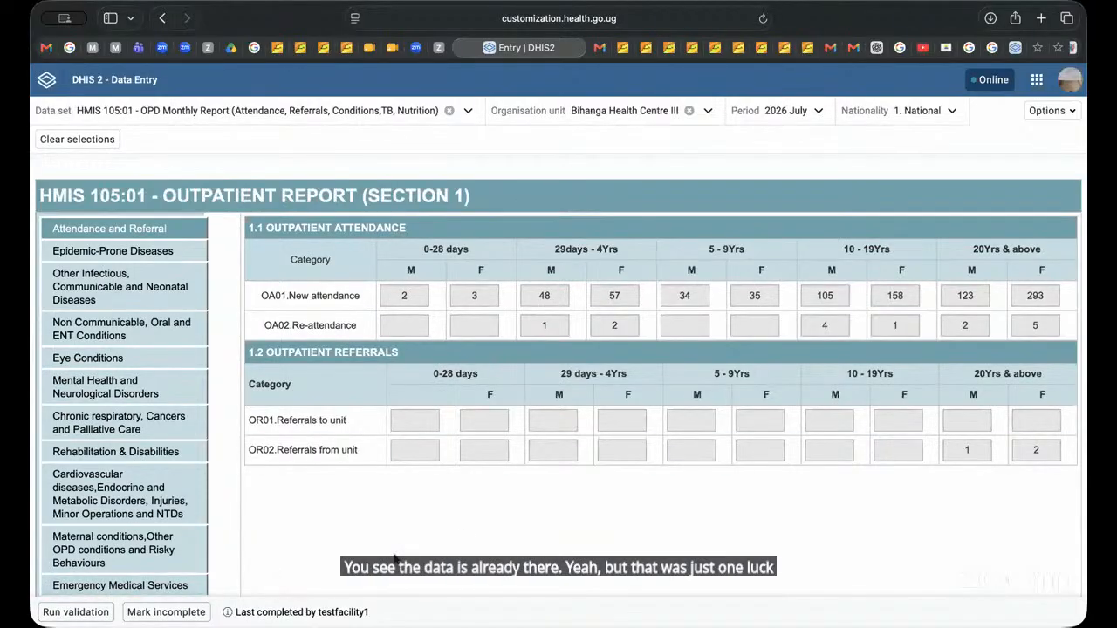
scroll(393, 557, "down", 1)
scroll(395, 559, "up", 1)
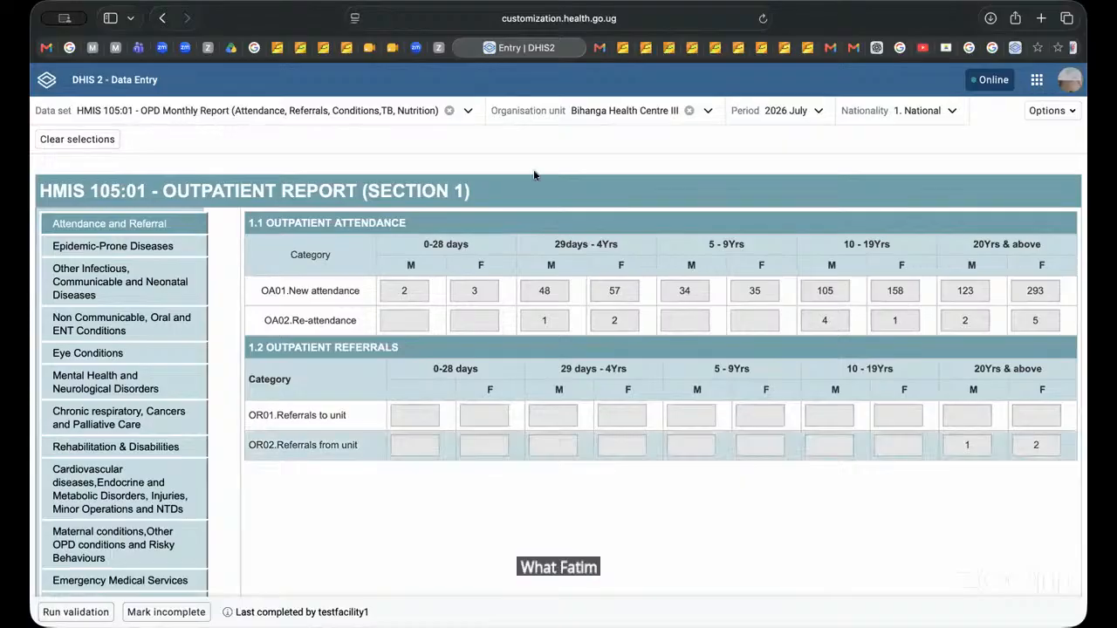
Step: Return to the eregisters app, search for the registered client by first name and surname, and open the first matching record
left_click(48, 82)
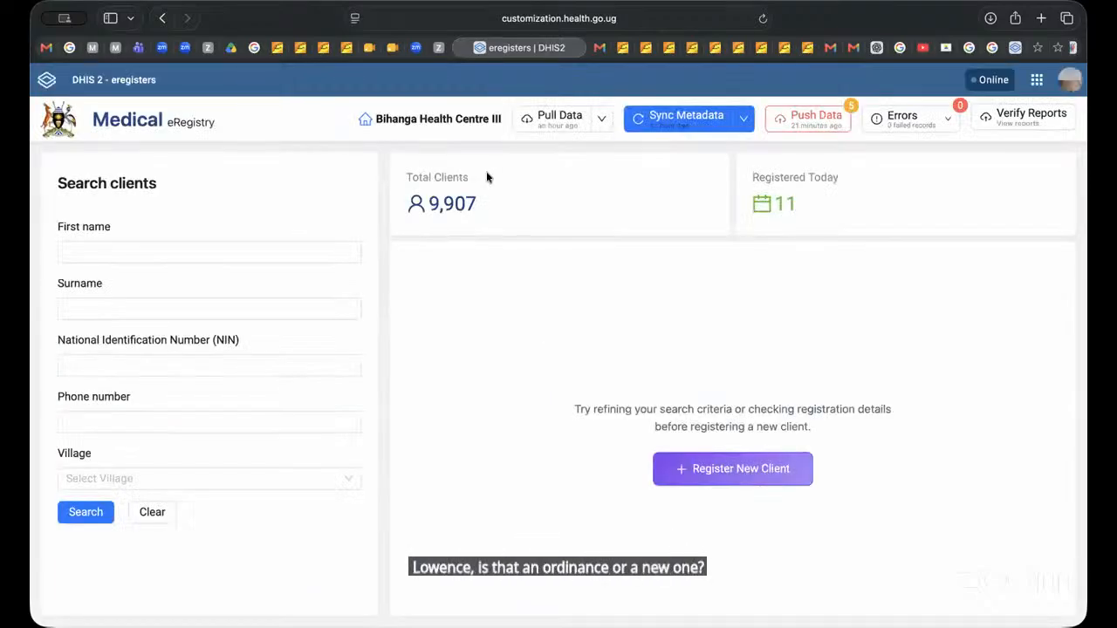
left_click(88, 309)
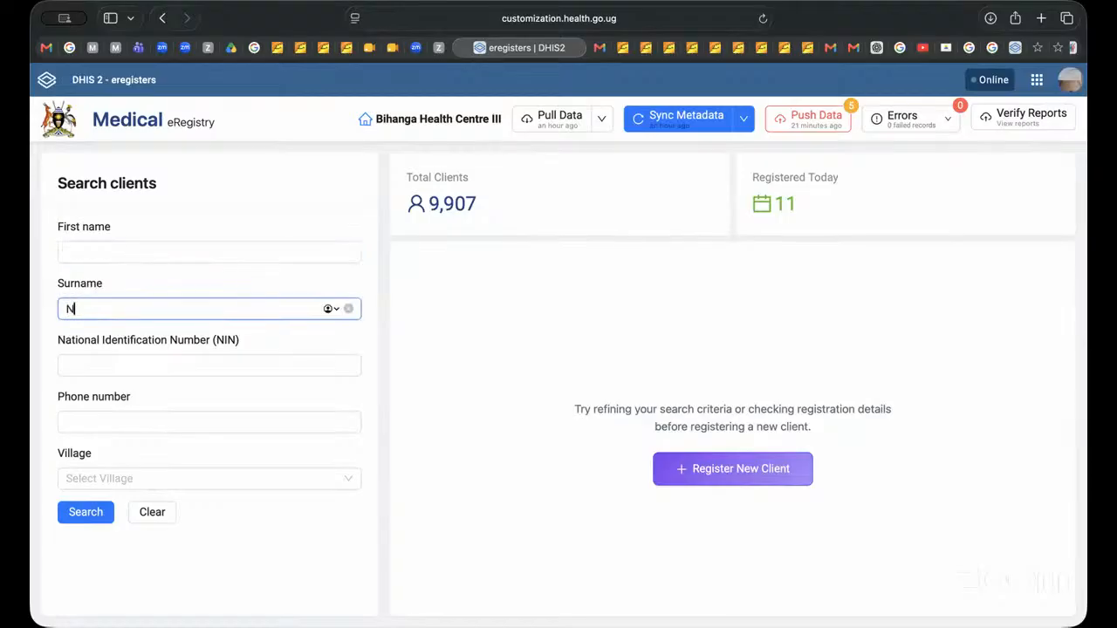
left_click(94, 252)
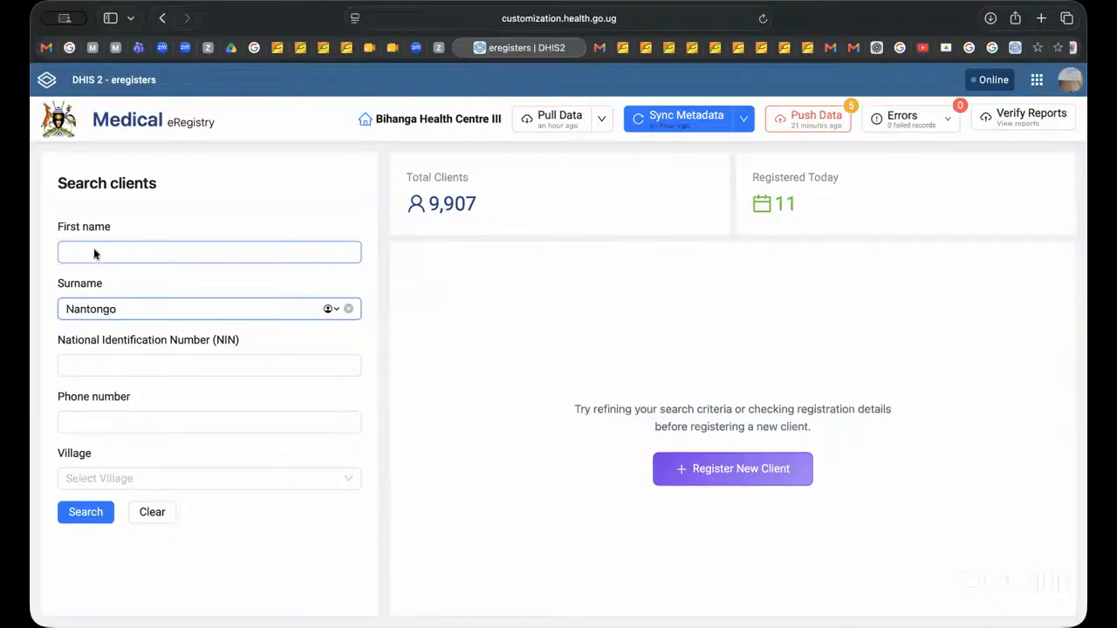
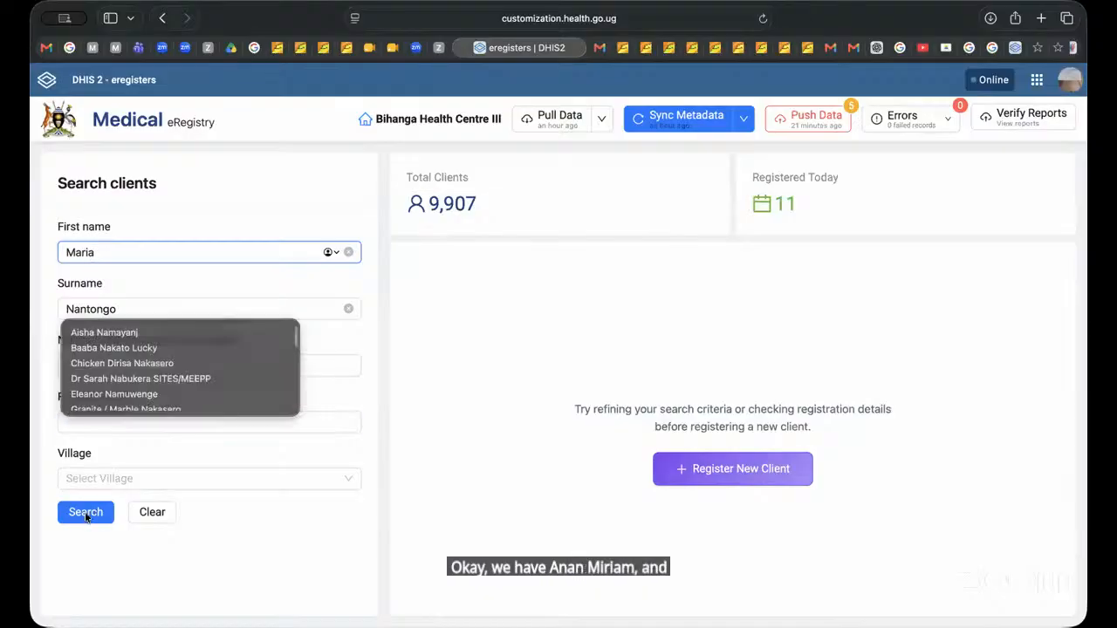
left_click(85, 513)
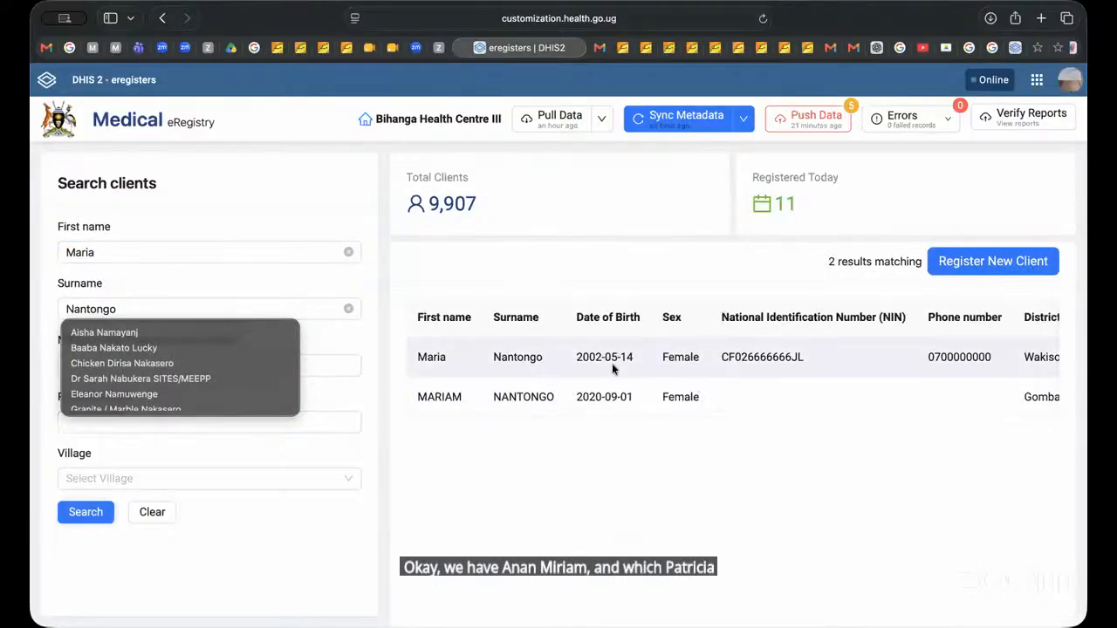
left_click(612, 363)
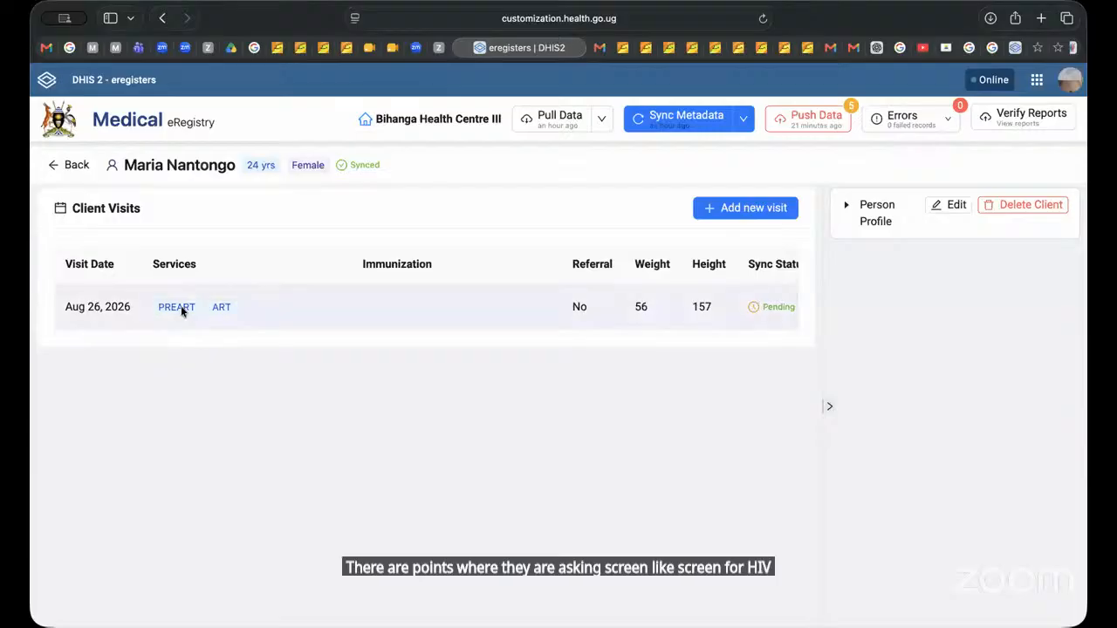
Step: Open the client's PreART/ART visit for editing and examine the fields of its ART section
scroll(371, 321, "right", 5)
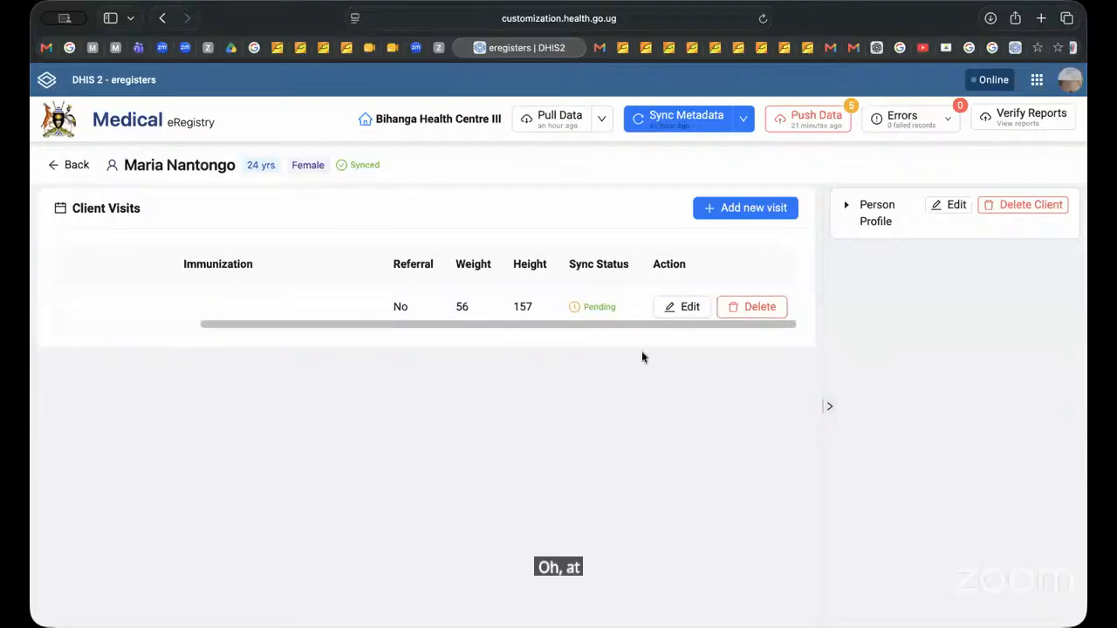
left_click(688, 306)
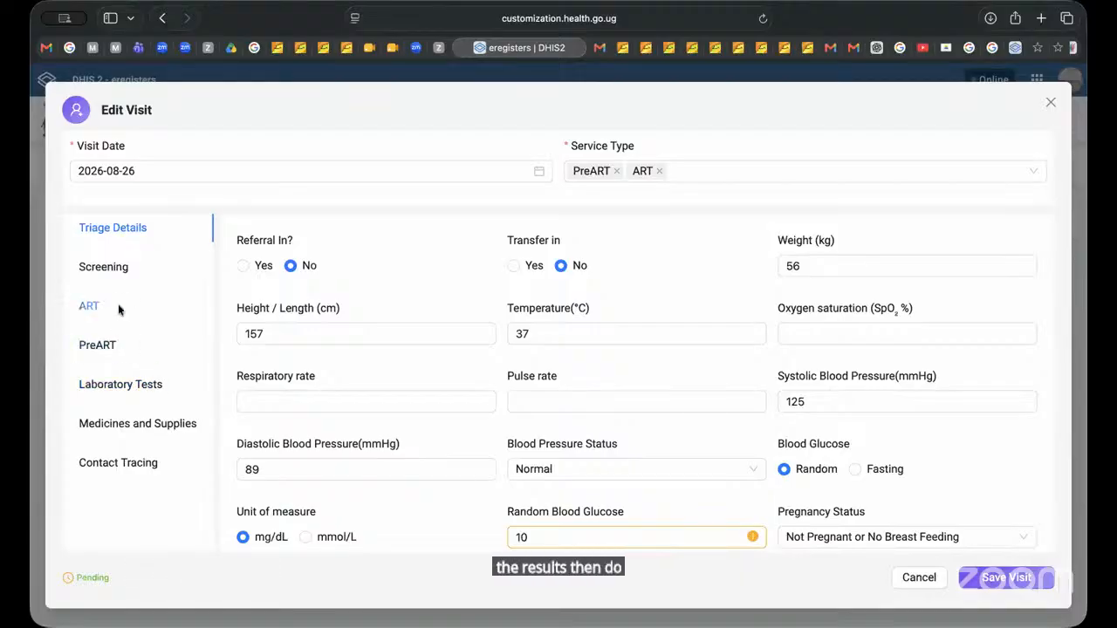
left_click(89, 305)
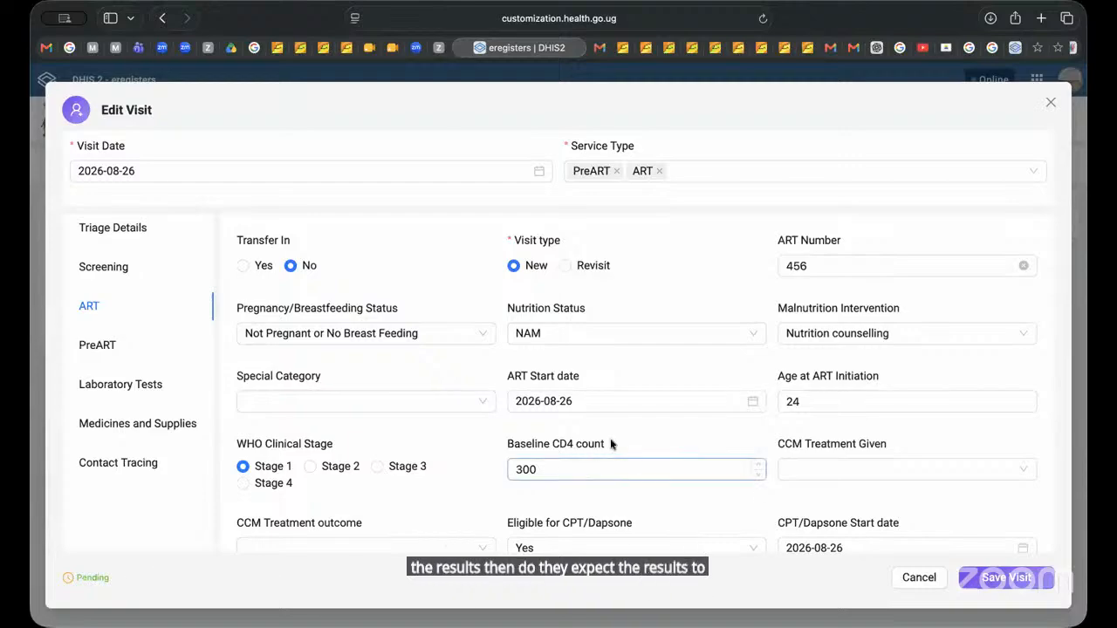
scroll(633, 422, "down", 5)
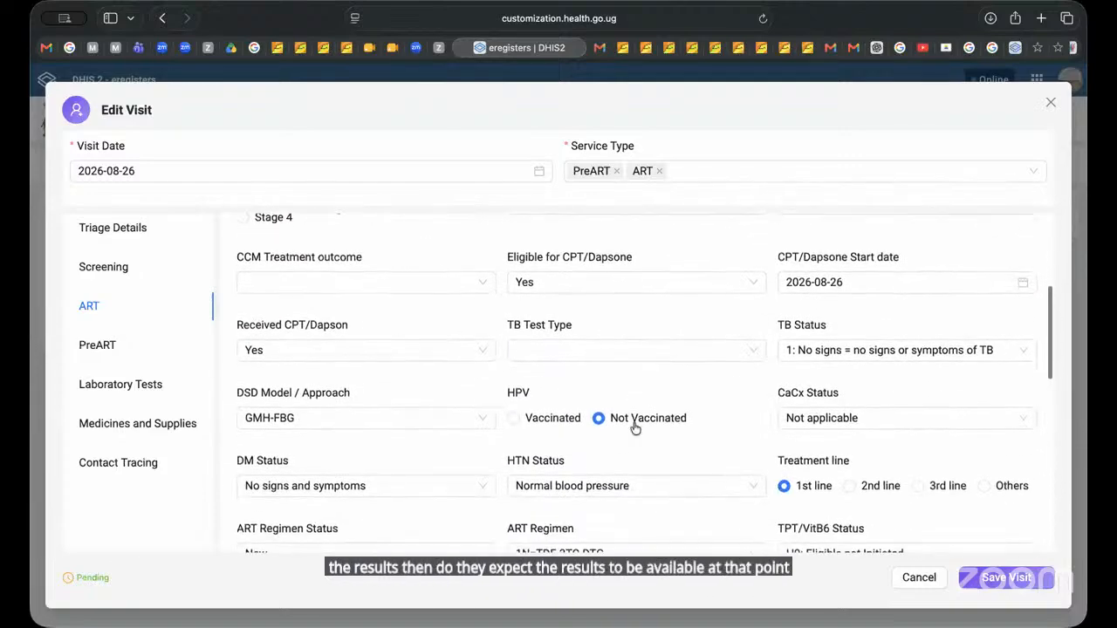
scroll(633, 425, "up", 1)
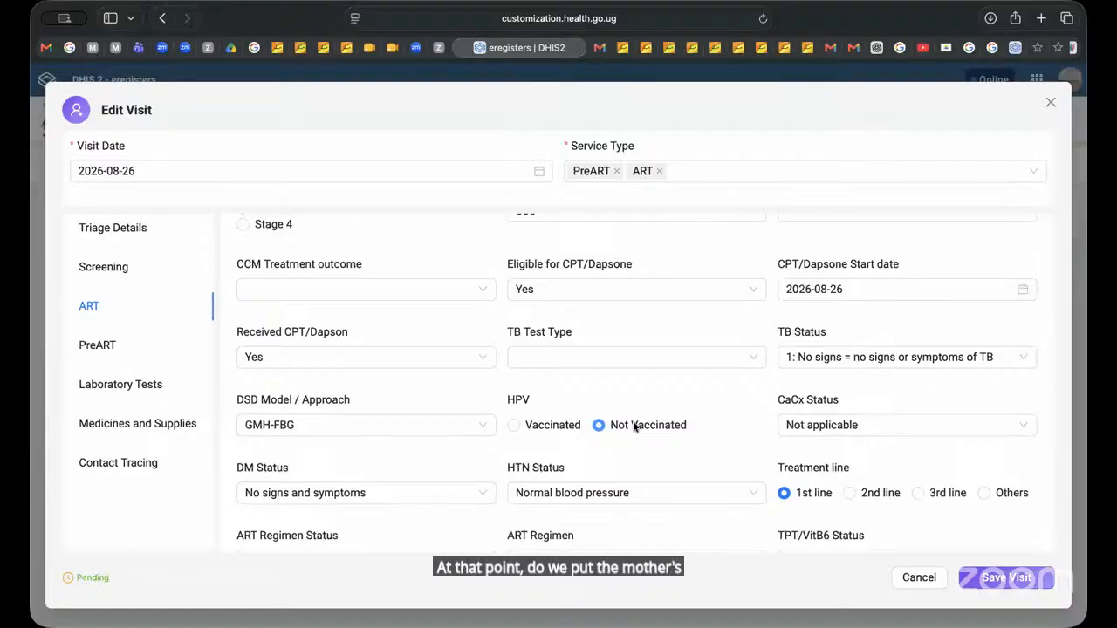
scroll(697, 364, "down", 2)
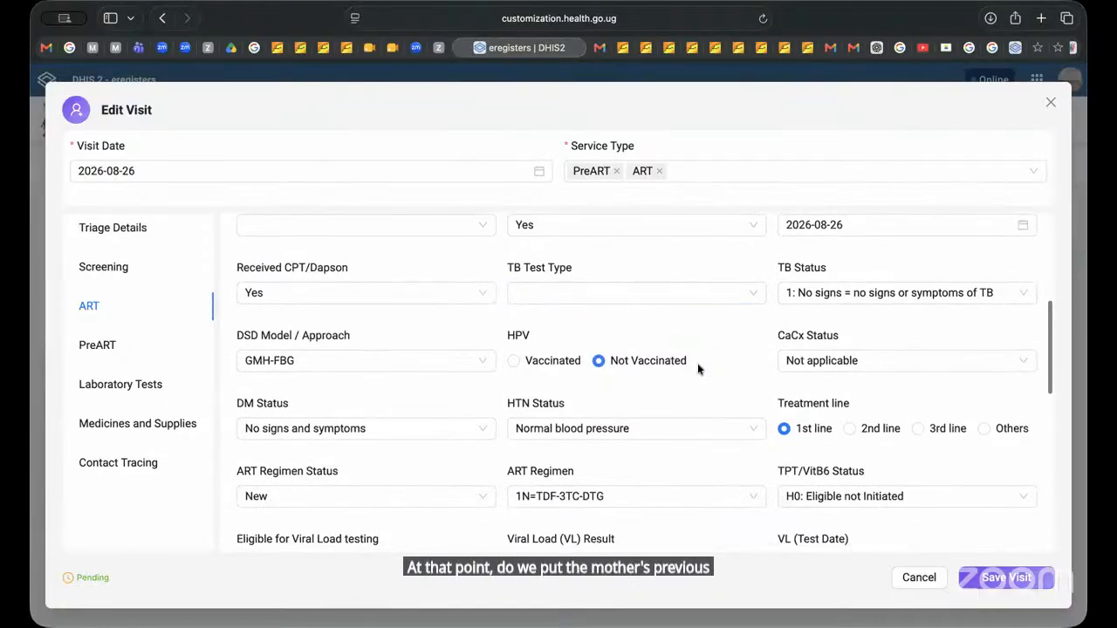
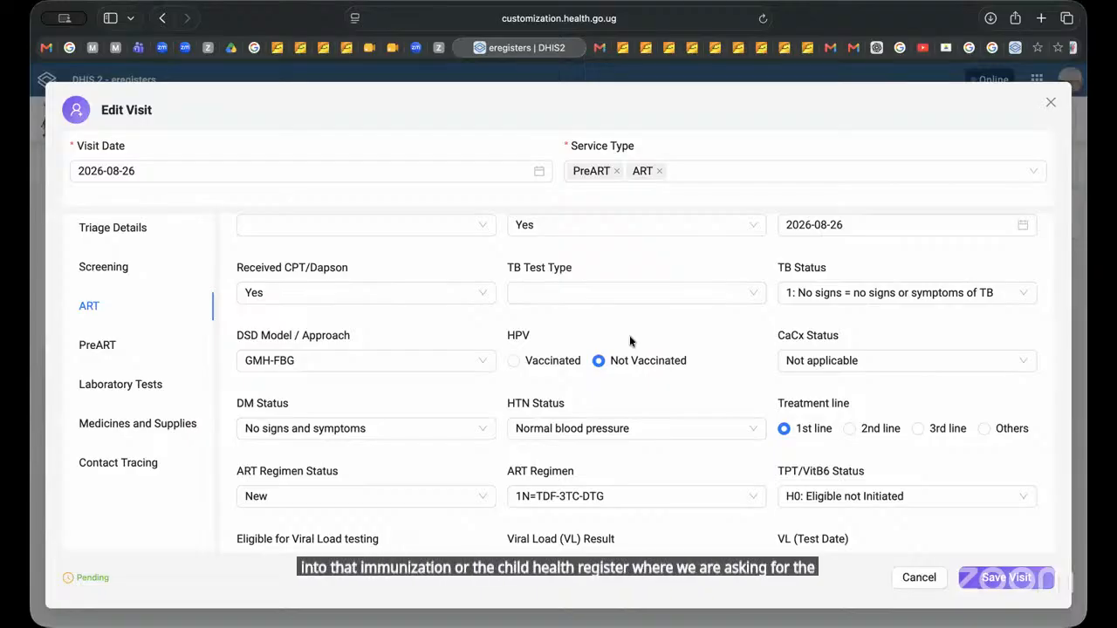
Step: Add Child Health Services to the visit's service types and select Immunisation as the child health service provided
left_click(709, 170)
type("chi")
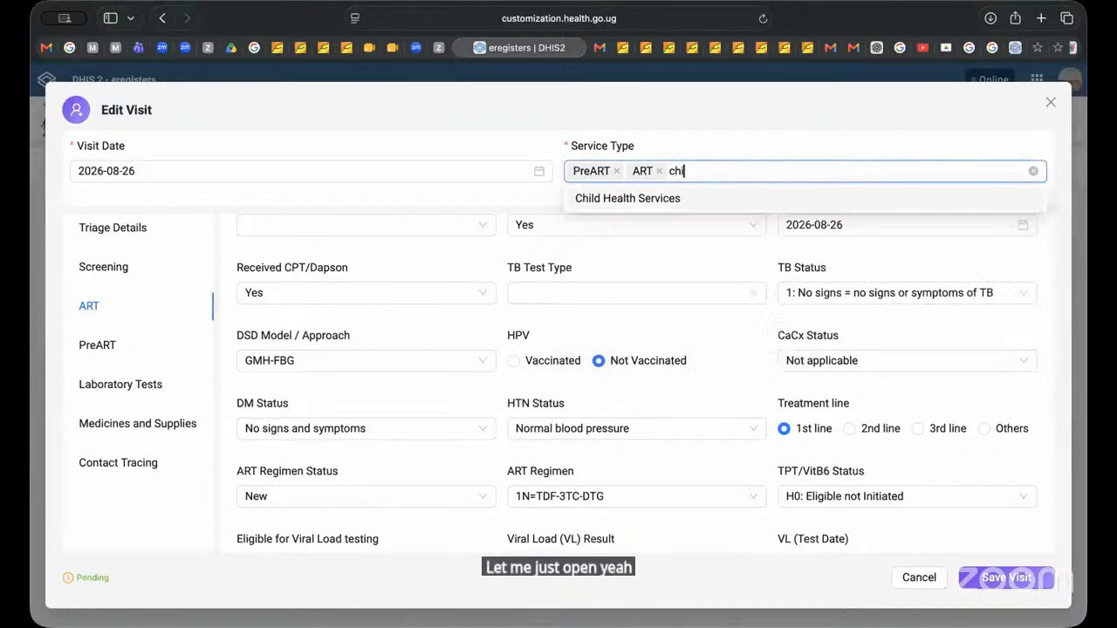
left_click(680, 198)
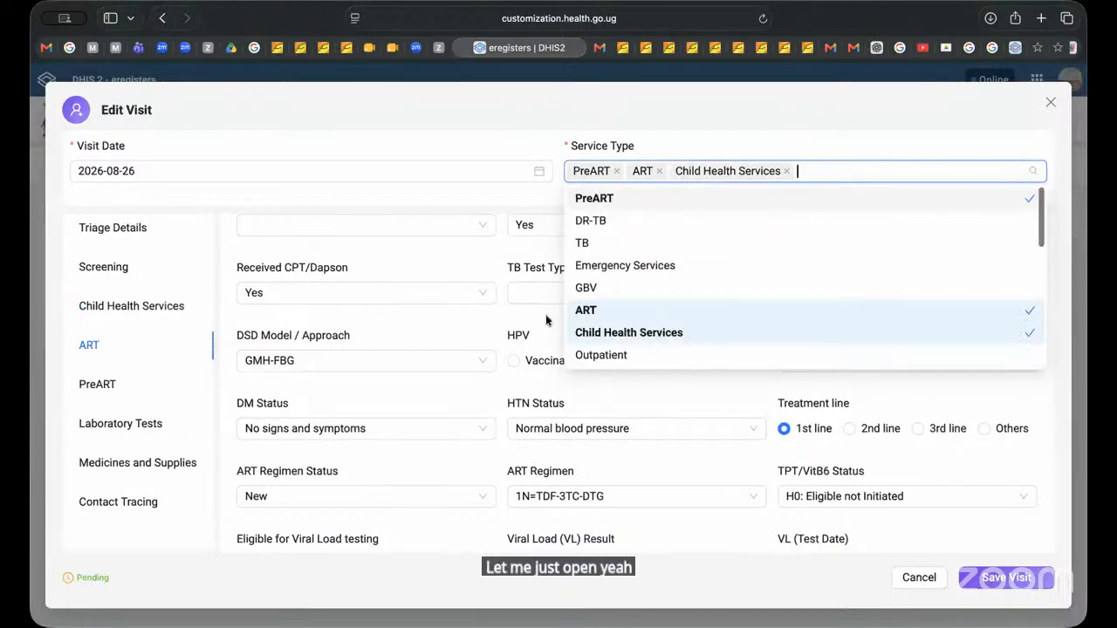
left_click(113, 307)
left_click(356, 278)
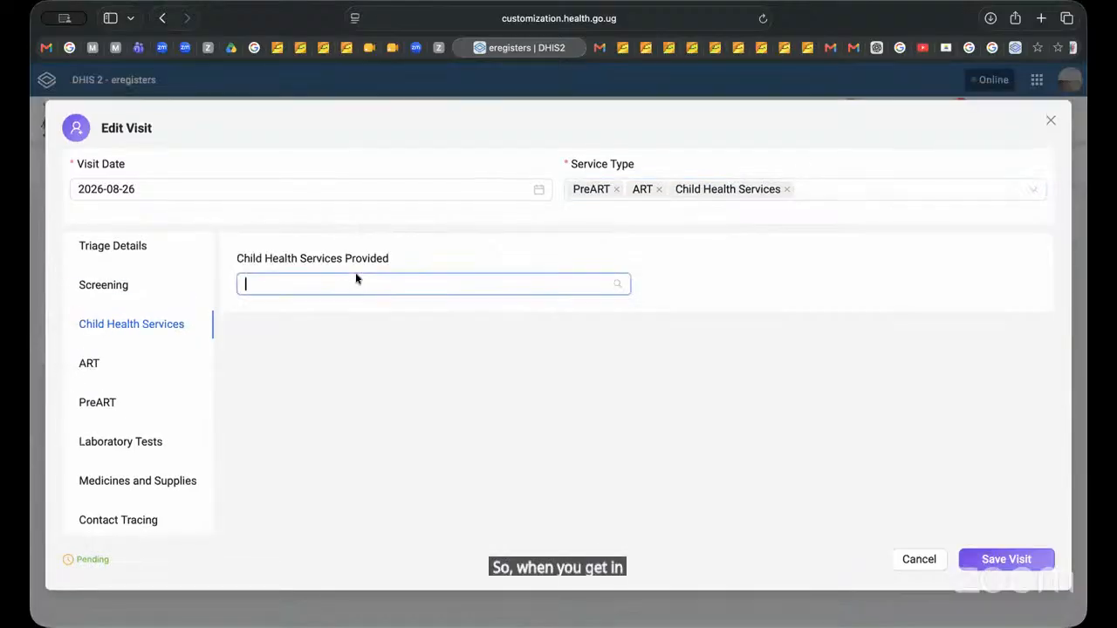
left_click(295, 356)
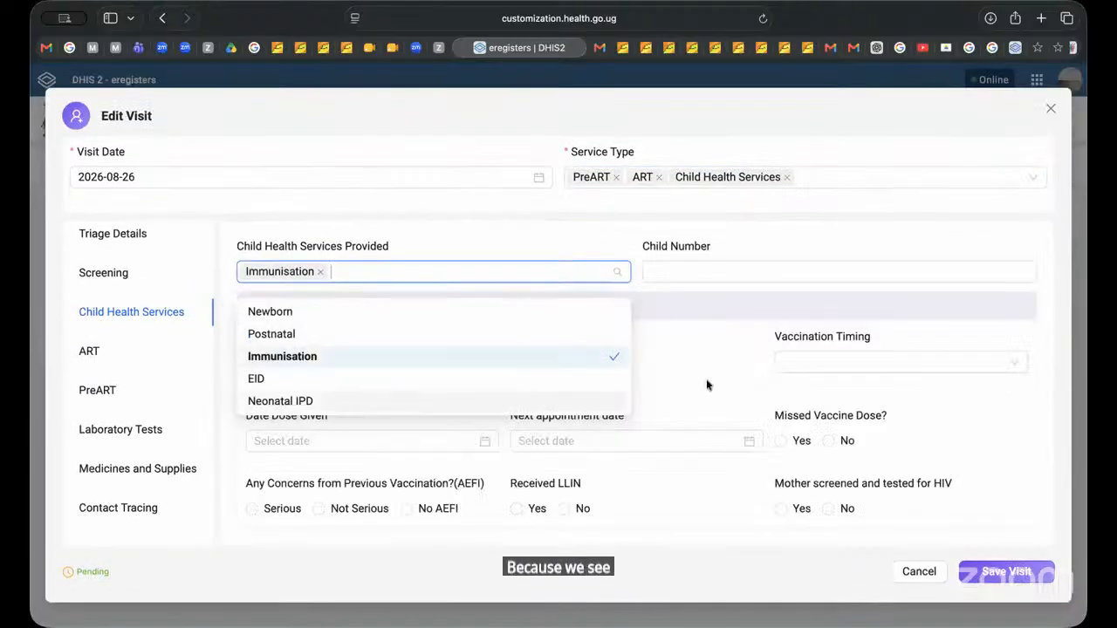
left_click(711, 354)
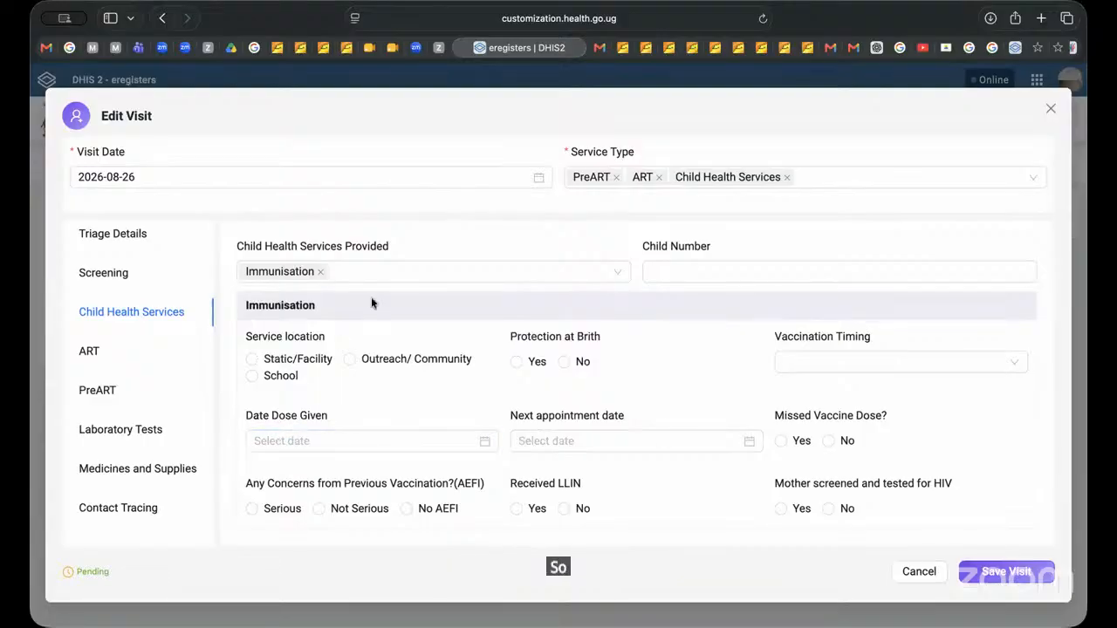
Step: Set the immunisation service location to Static/Facility and the vaccination timing to 6 Weeks
left_click(252, 359)
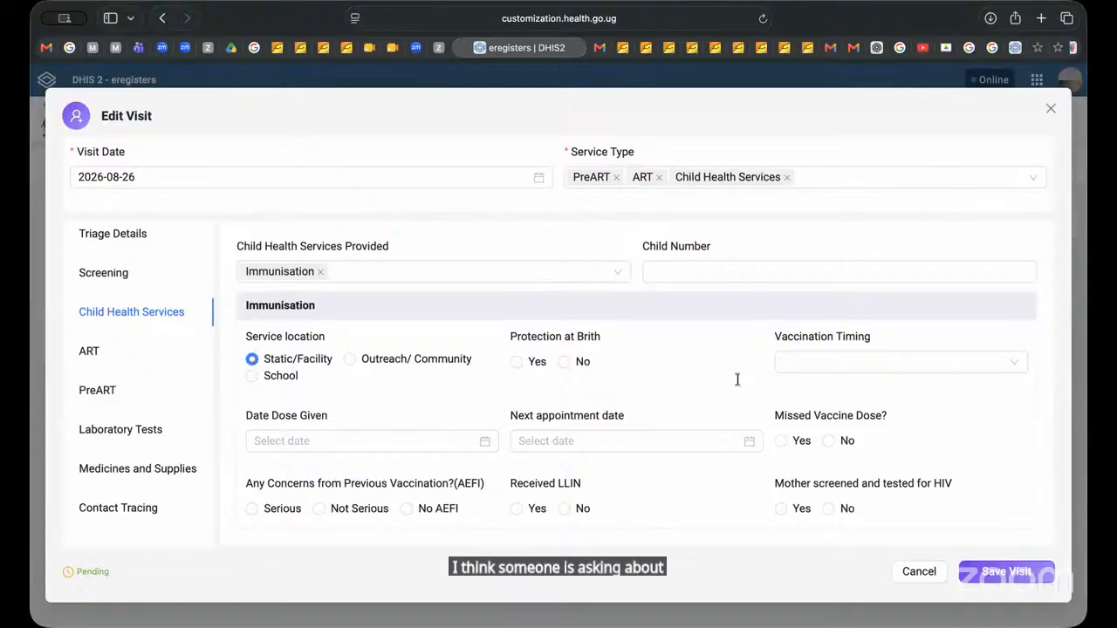
left_click(834, 363)
left_click(807, 411)
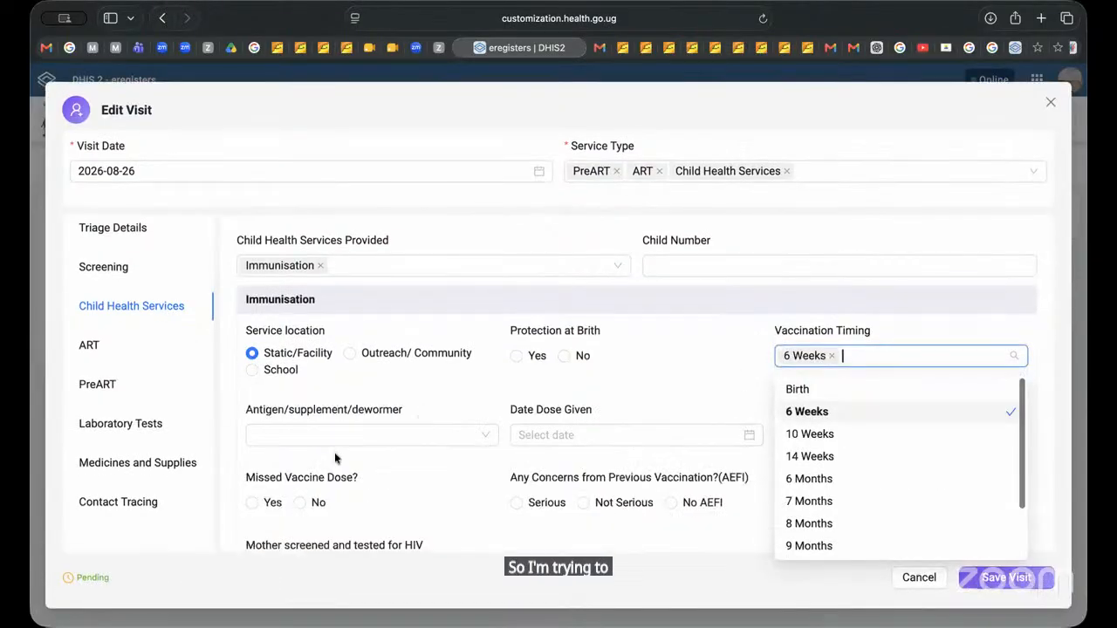
left_click(639, 456)
Step: Record the mother as screened and tested for HIV with timing Retest and result Negative, and cancel the visit edit
scroll(412, 503, "down", 3)
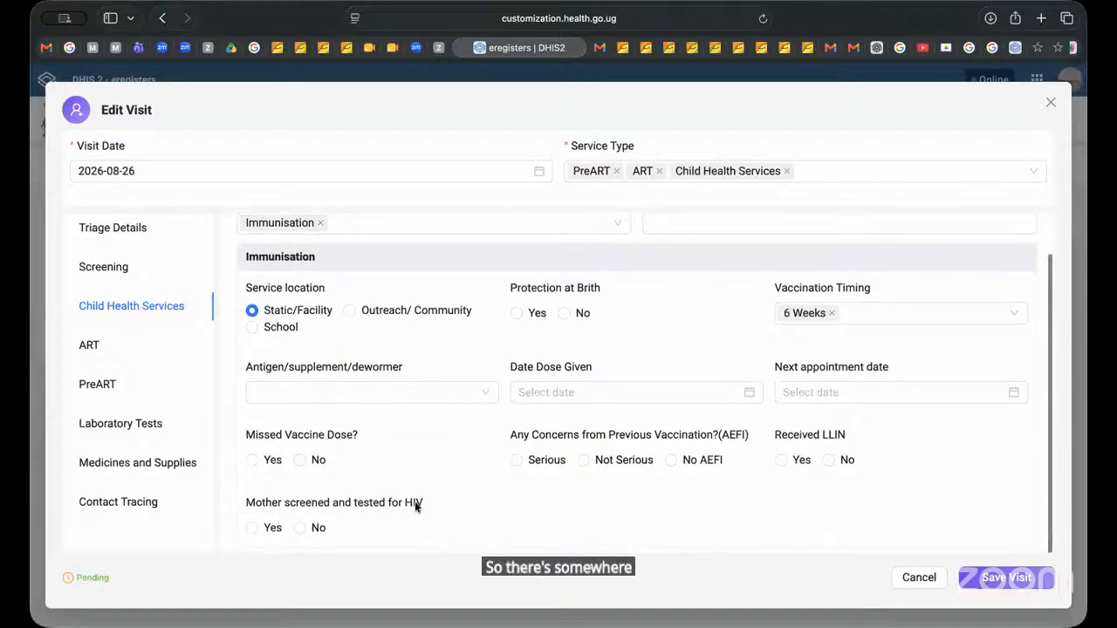
left_click(251, 514)
scroll(262, 471, "down", 3)
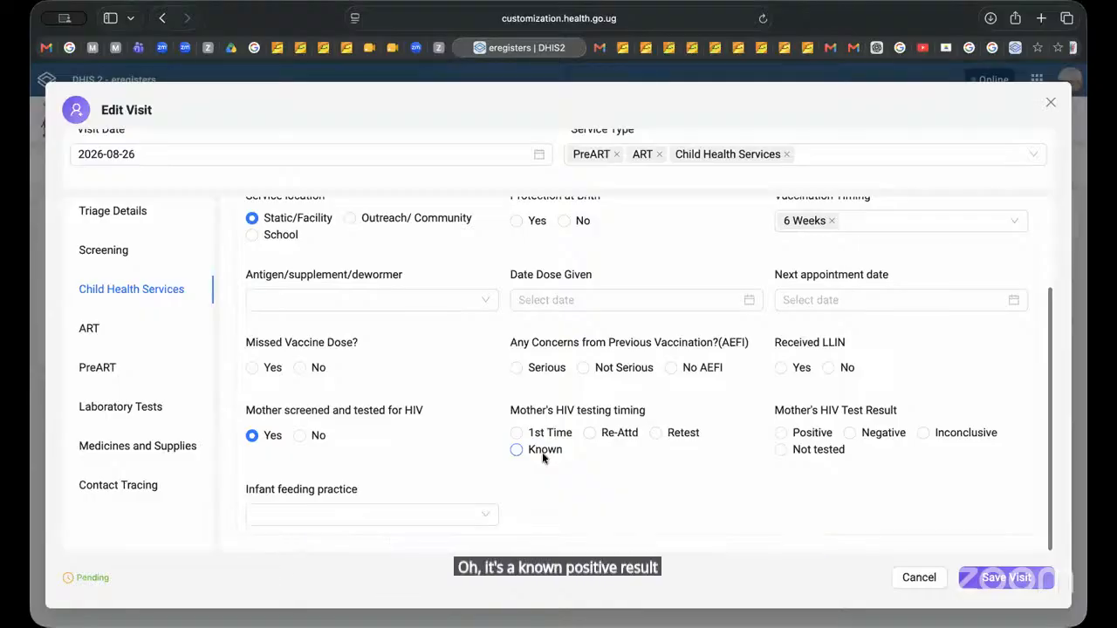
left_click(655, 432)
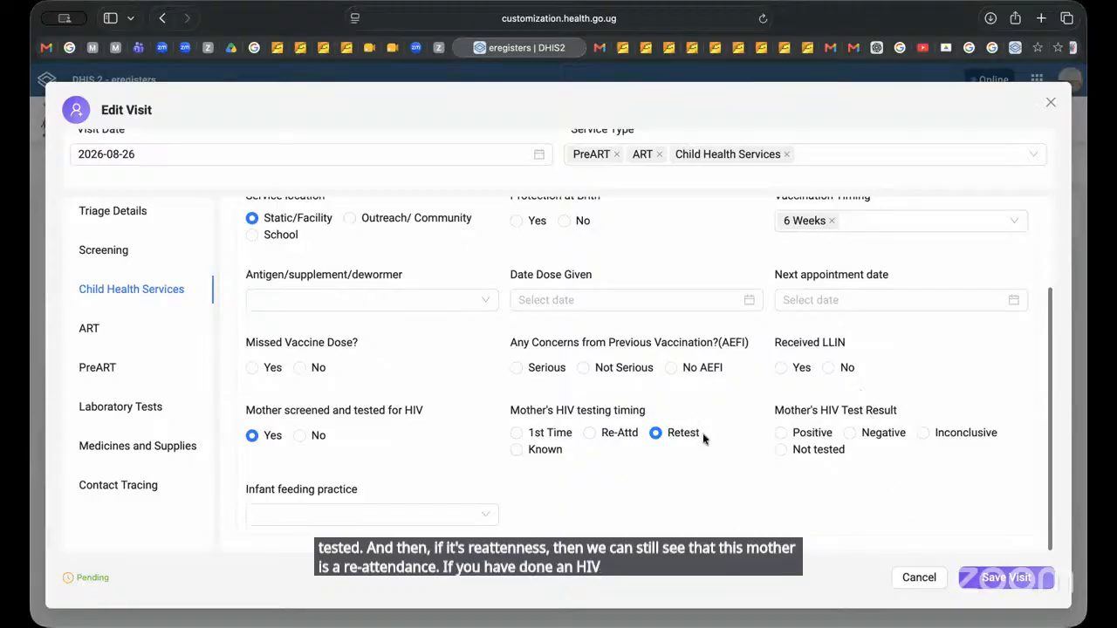
left_click(850, 433)
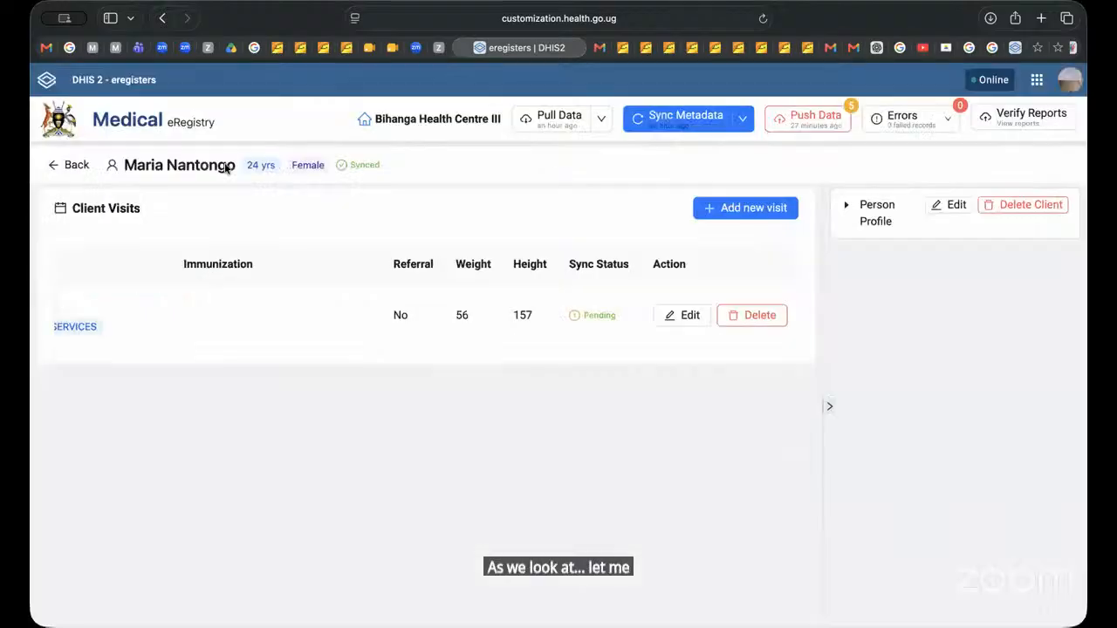
left_click(918, 577)
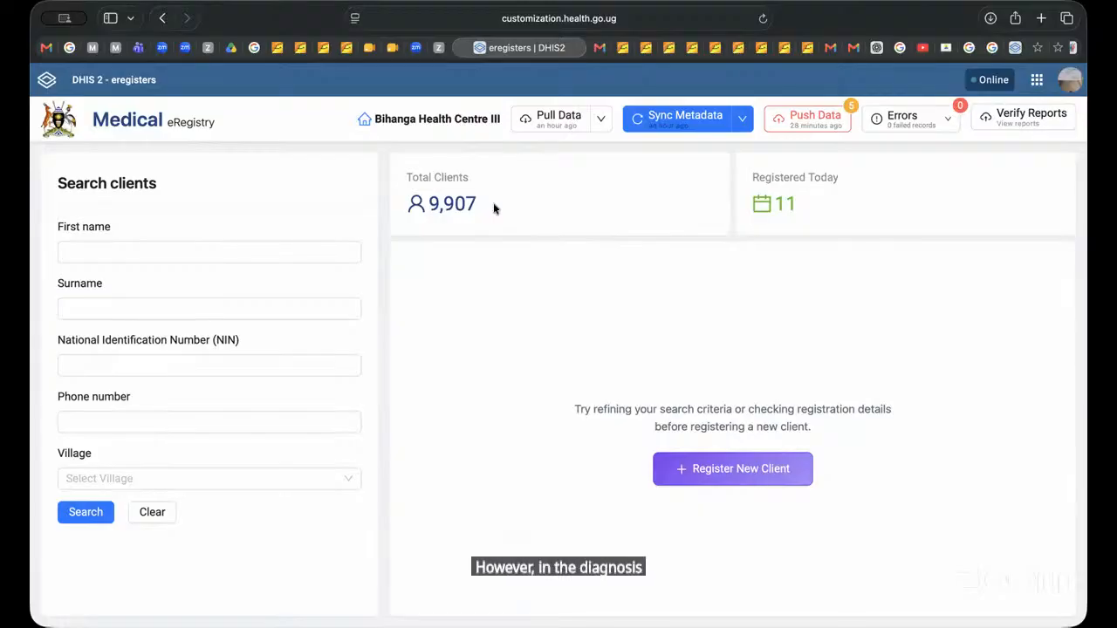
Step: Search the registered clients by the client's surname
left_click(111, 302)
type("na")
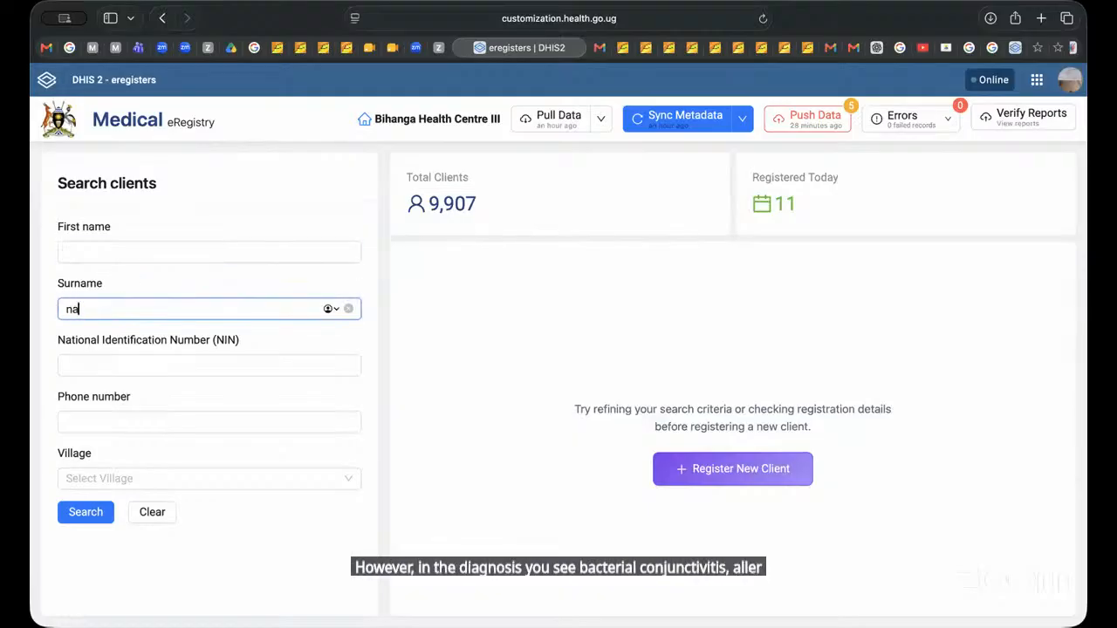
type("ntong")
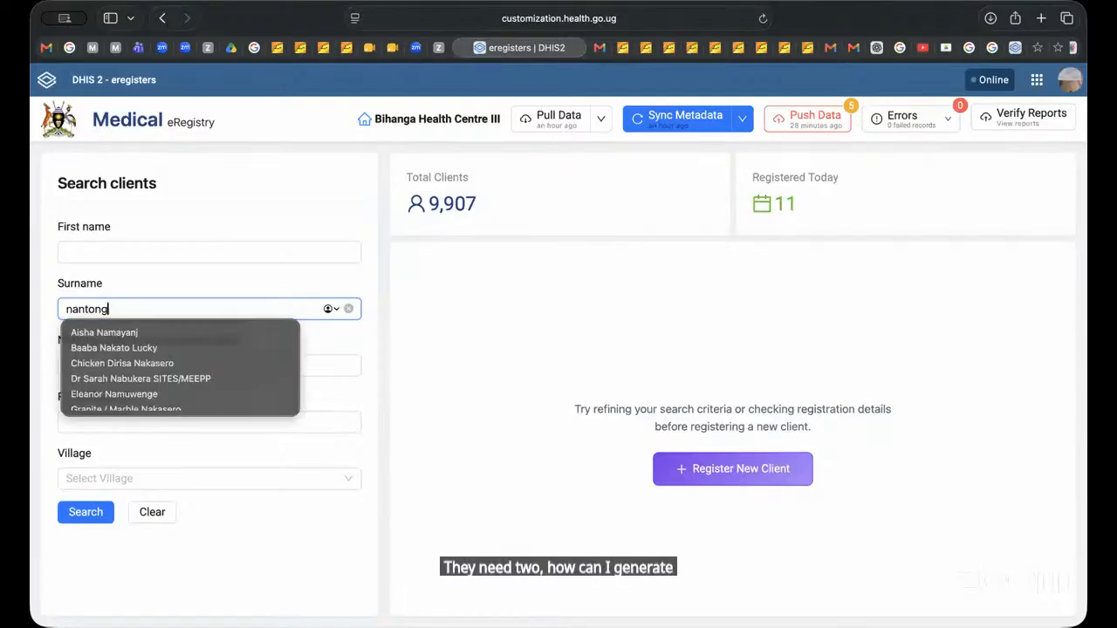
type("o")
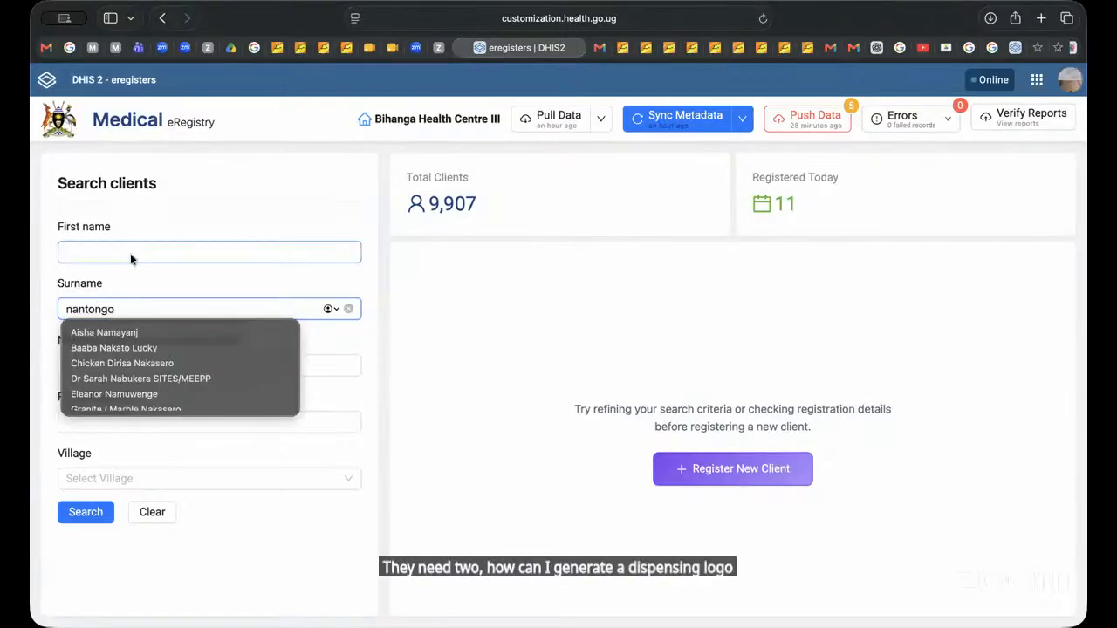
left_click(446, 328)
left_click(87, 515)
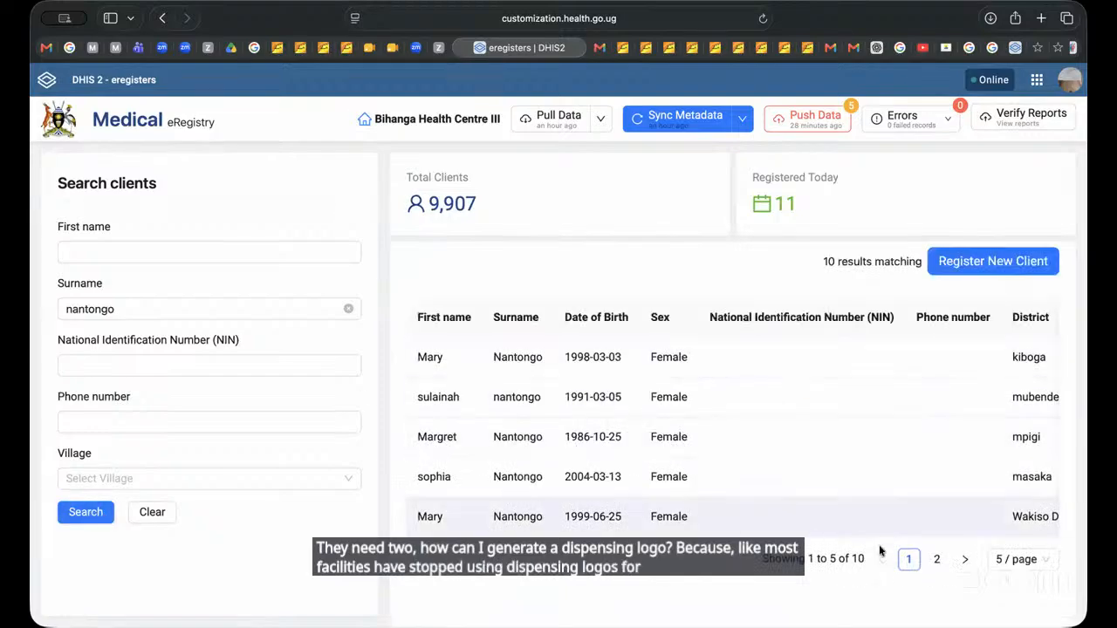
Step: Open the second client record on page 2 of the search results and view its visit row
left_click(934, 560)
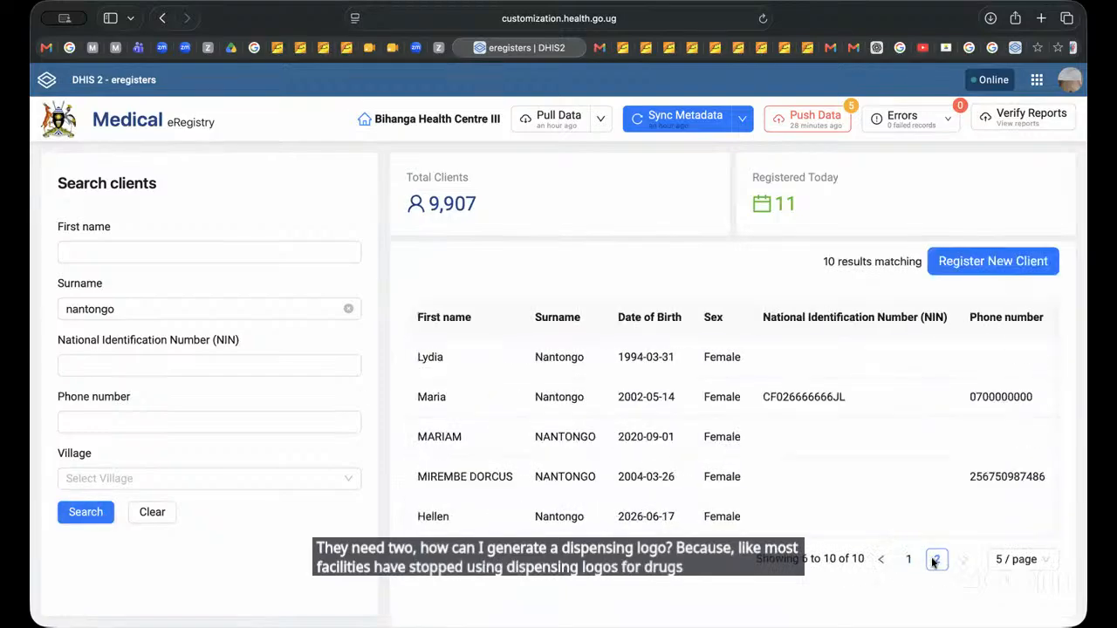
left_click(466, 391)
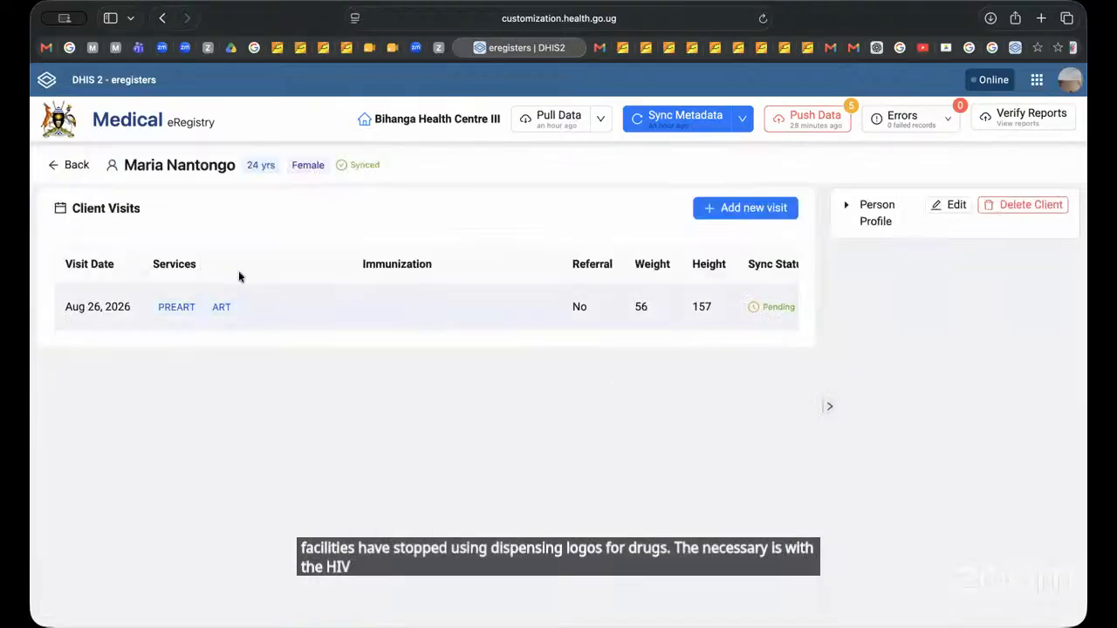
scroll(524, 327, "right", 5)
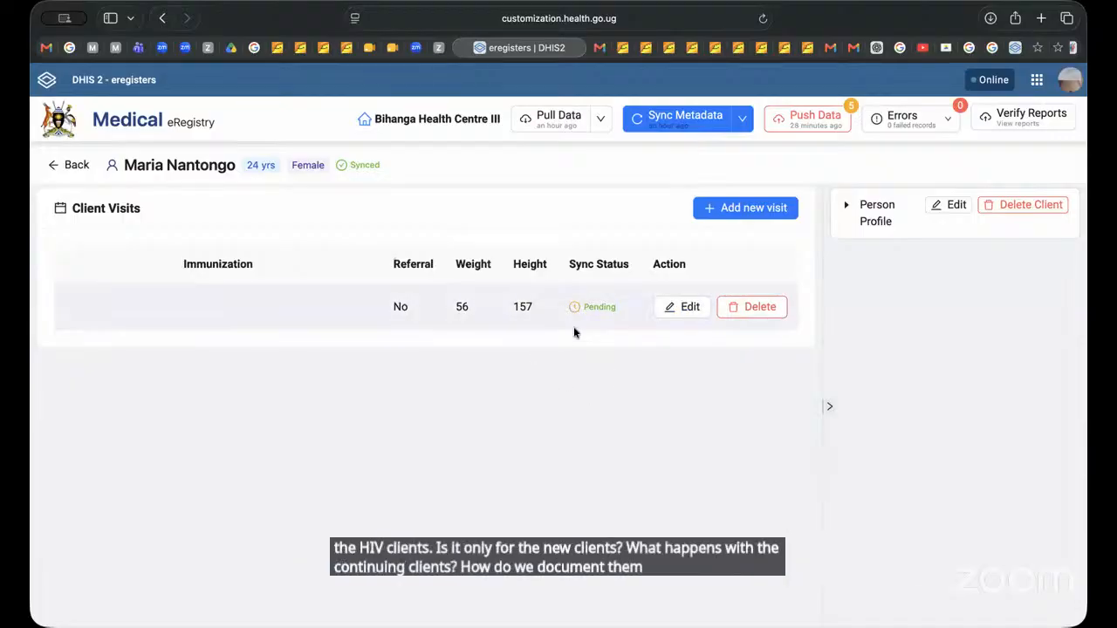
scroll(573, 329, "left", 5)
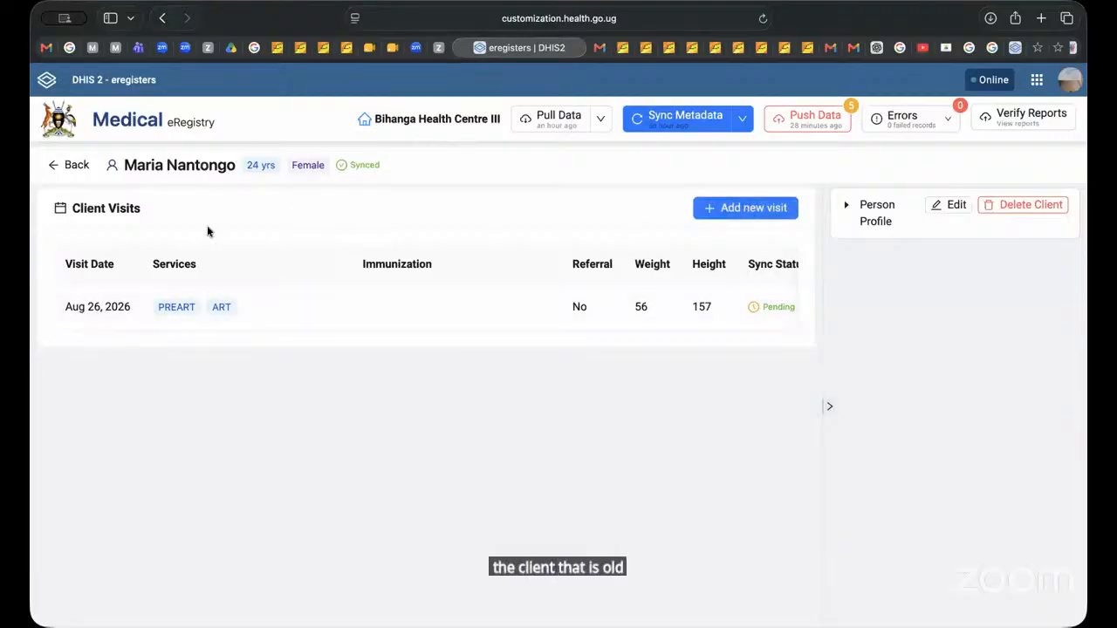
Step: Add a new visit dated 2026-08-26 with service type ART and set its ART visit type to Revisit
left_click(754, 207)
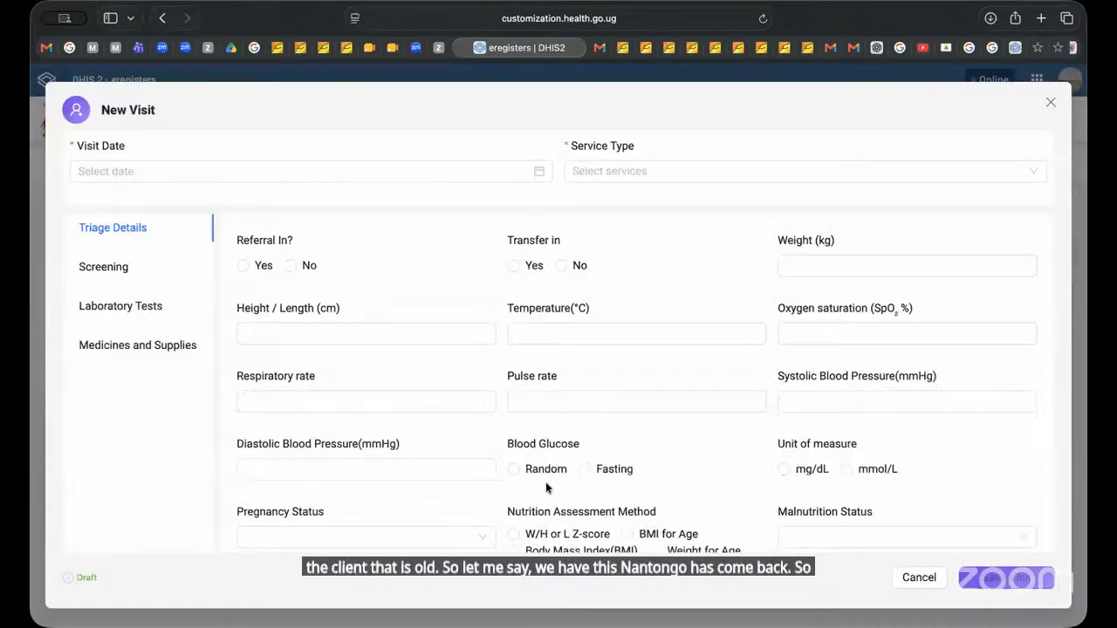
left_click(203, 166)
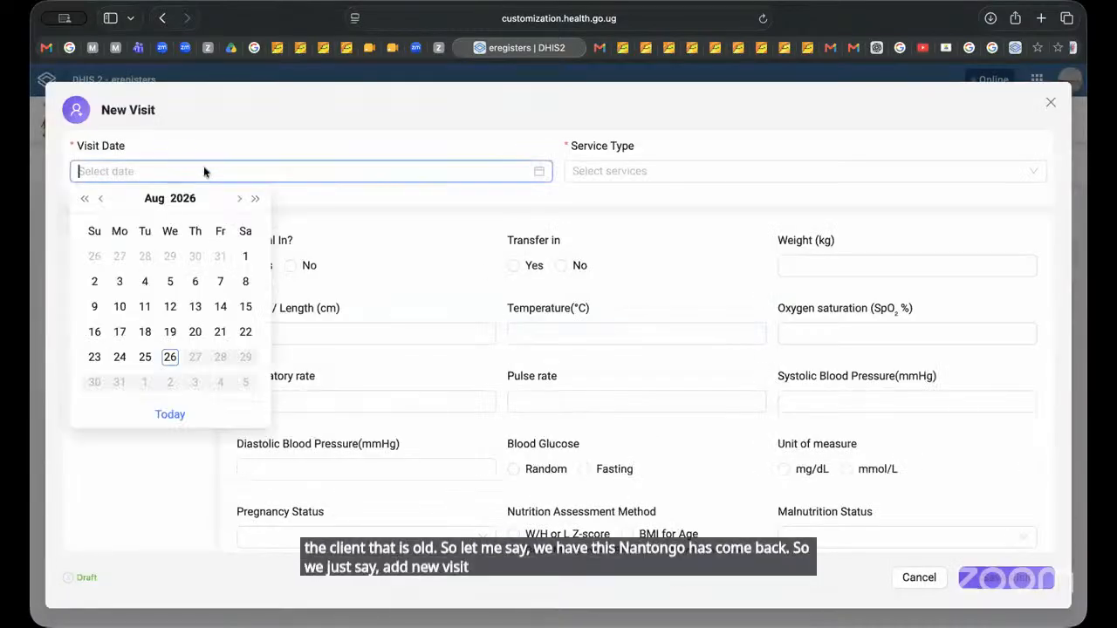
left_click(170, 358)
left_click(652, 166)
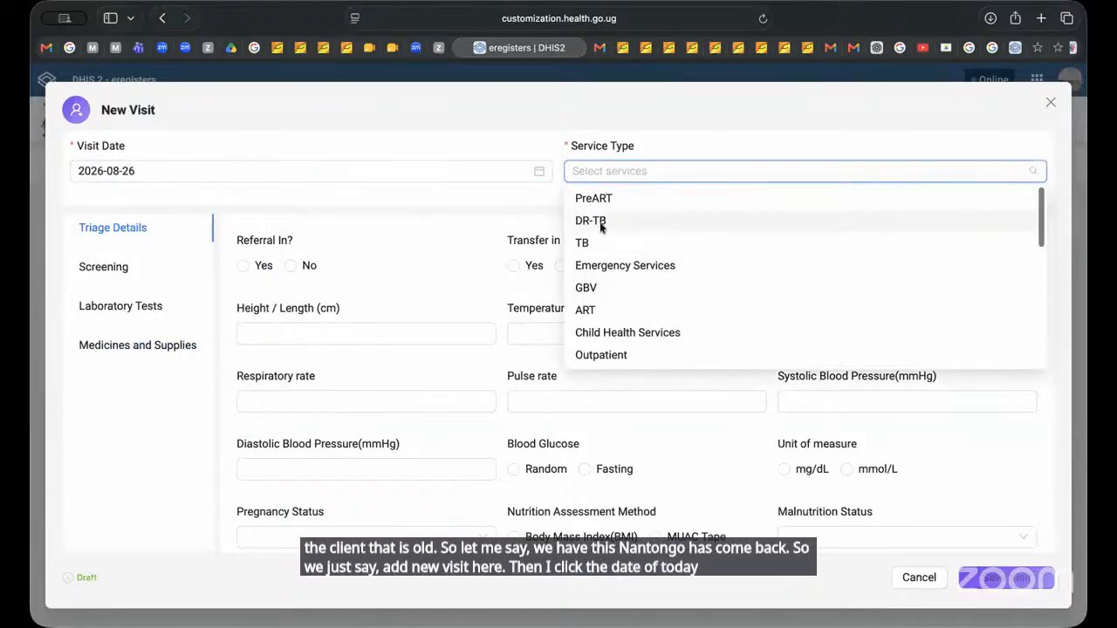
left_click(596, 305)
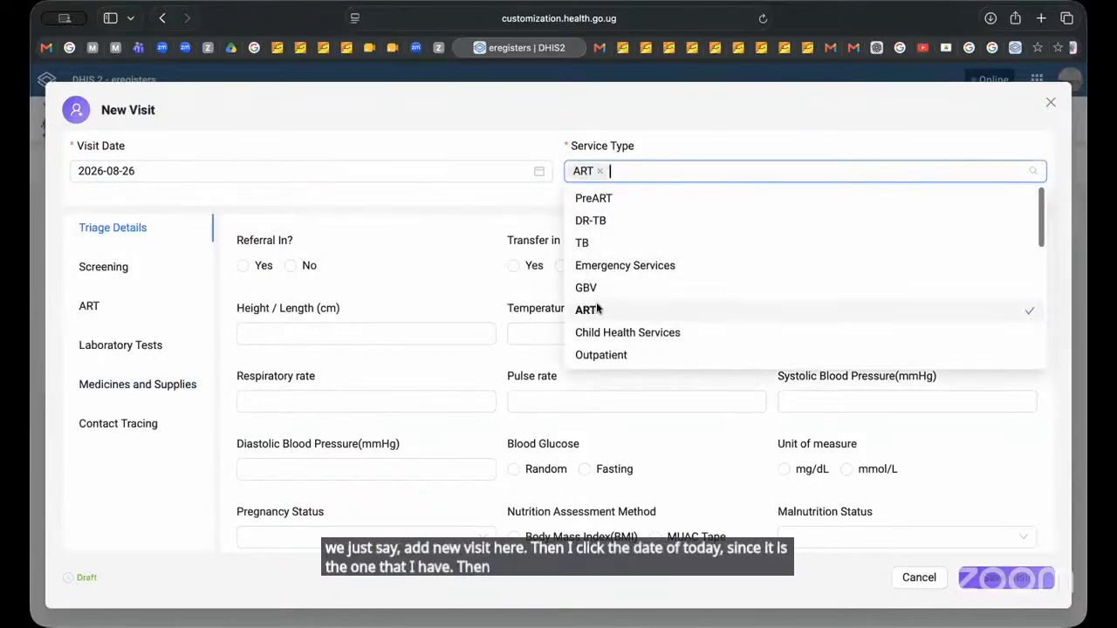
left_click(128, 526)
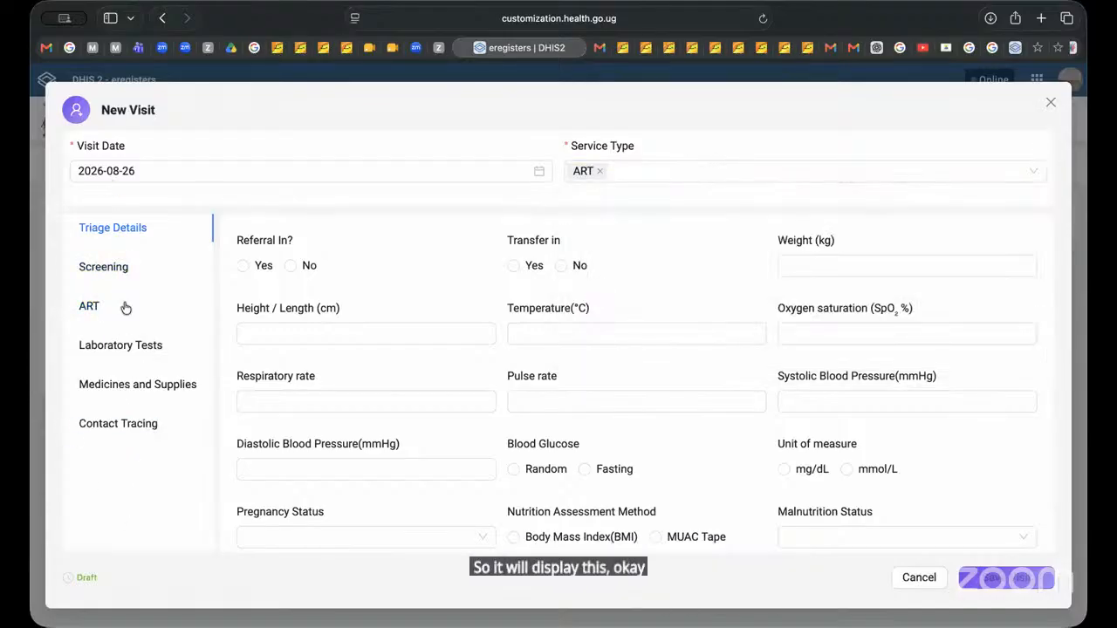
left_click(97, 303)
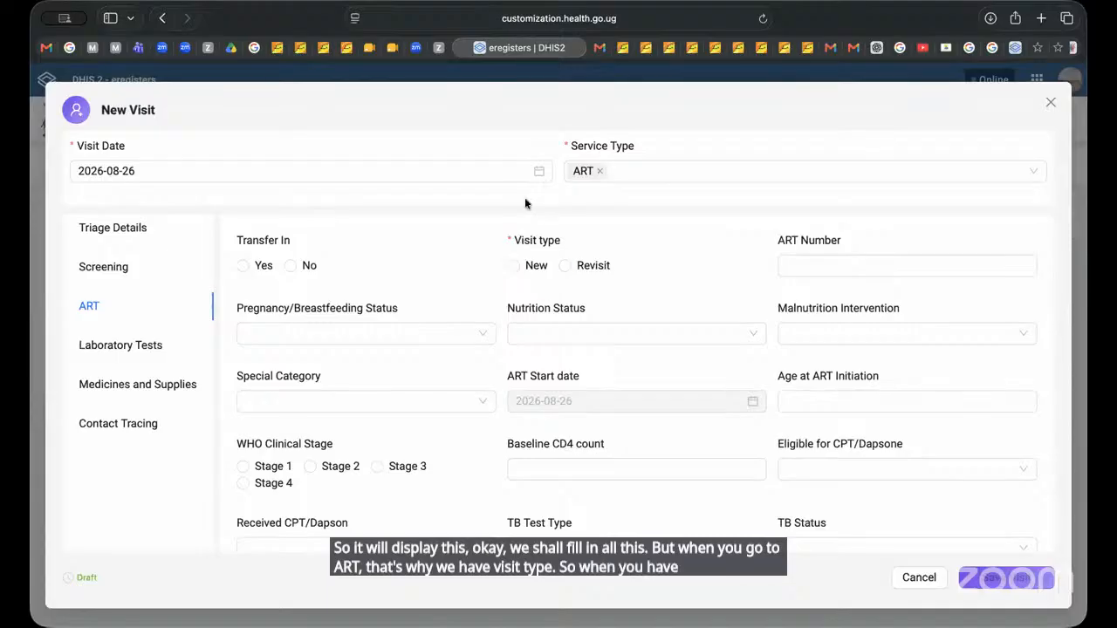
left_click(562, 265)
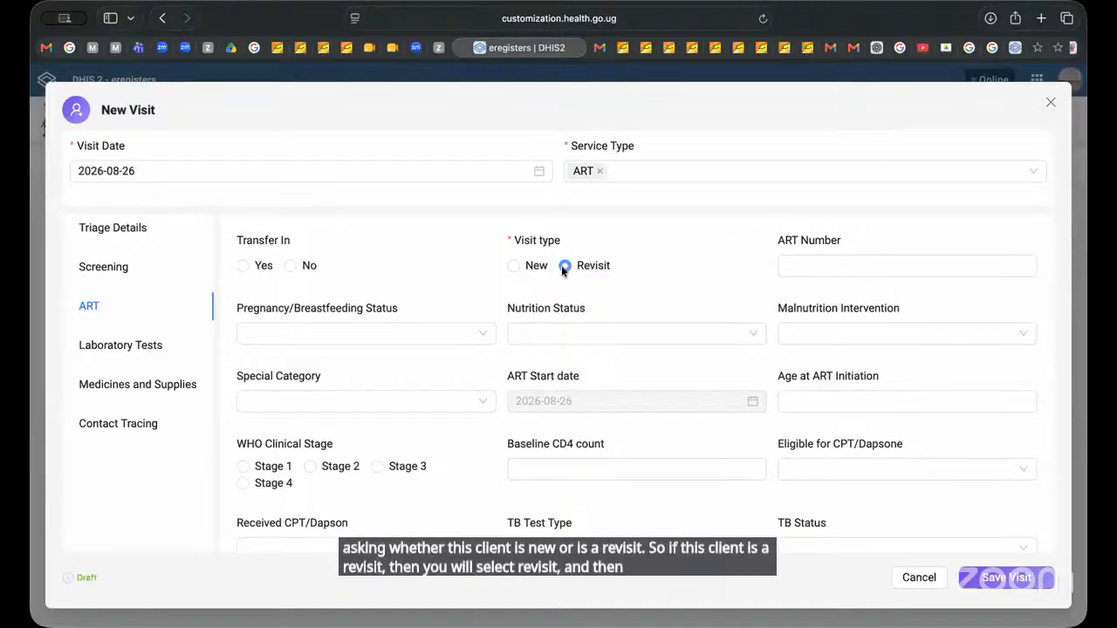
Step: Review the ART section of the new visit form, from the special category fields down to the follow-up status
scroll(619, 386, "down", 10)
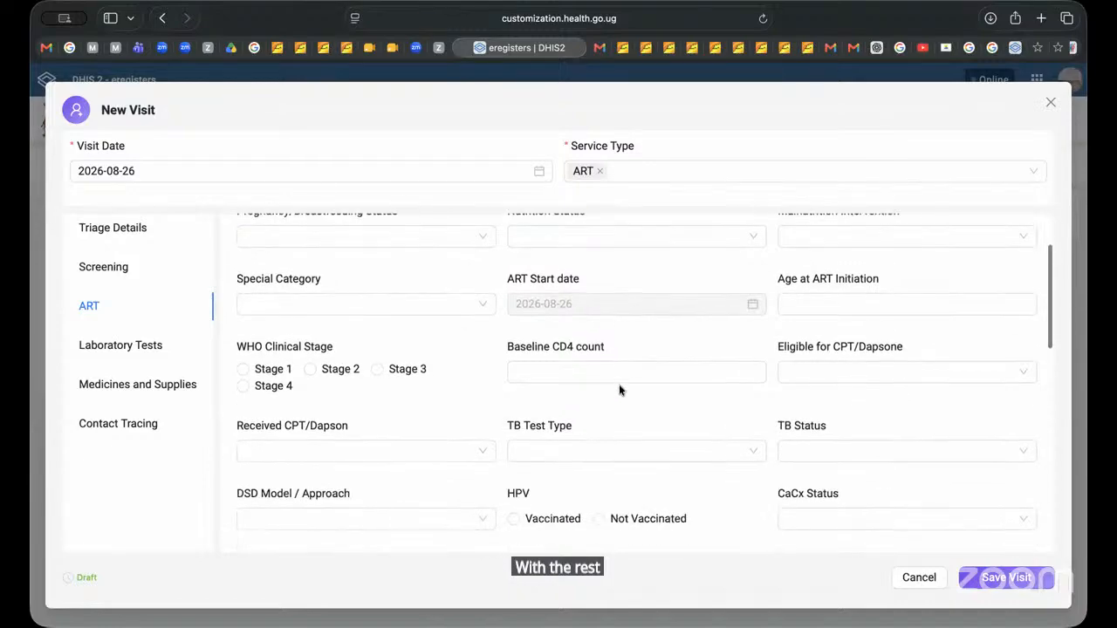
scroll(619, 388, "down", 10)
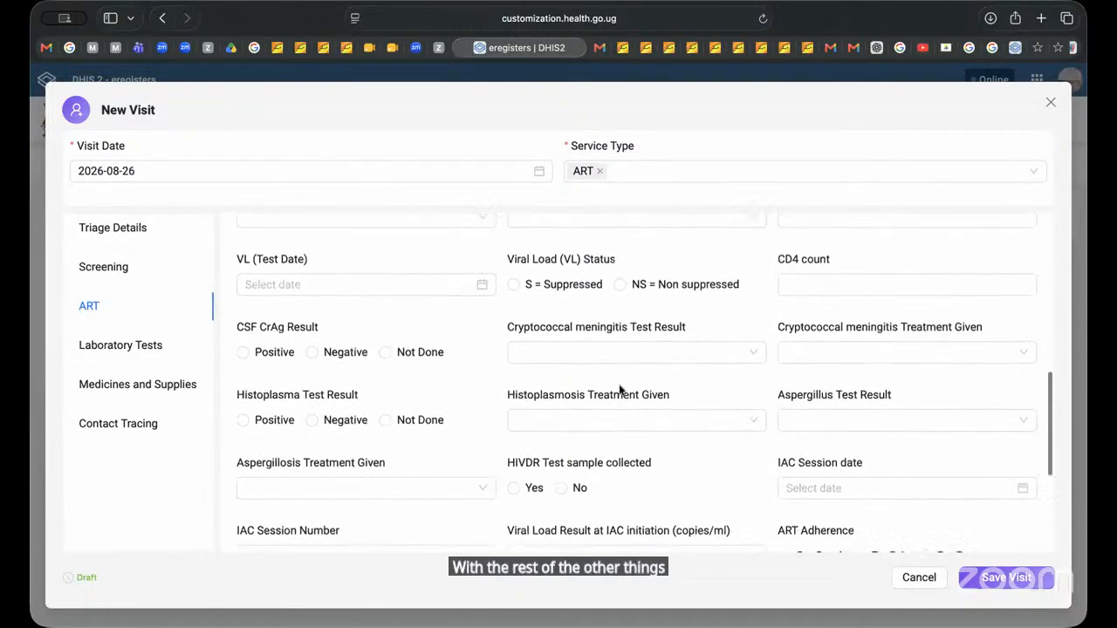
scroll(618, 389, "down", 1)
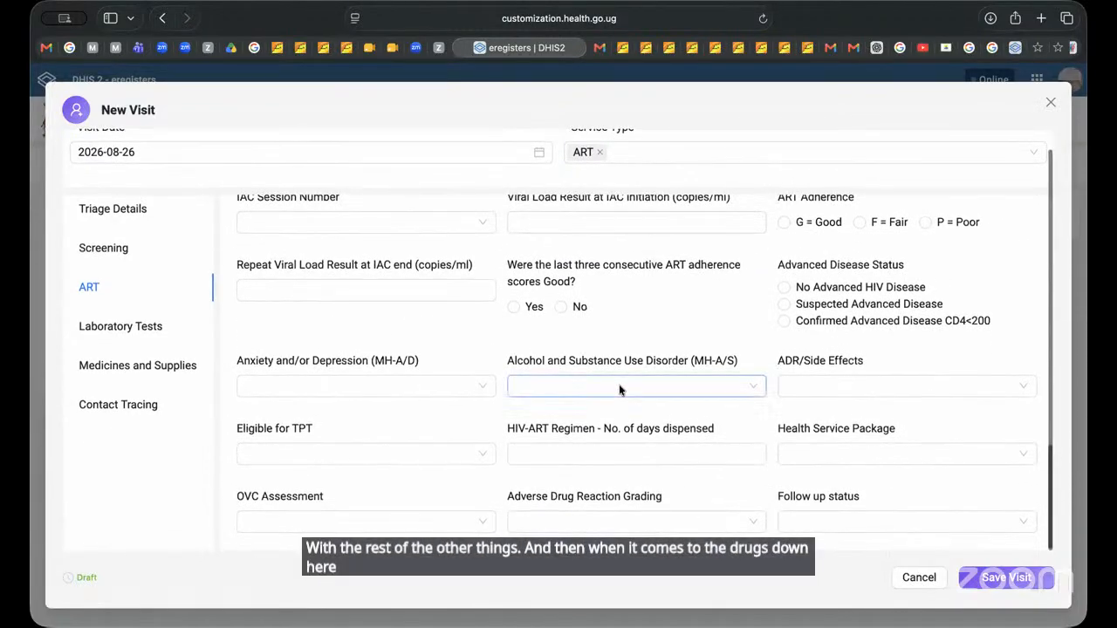
scroll(619, 389, "up", 5)
scroll(618, 389, "down", 5)
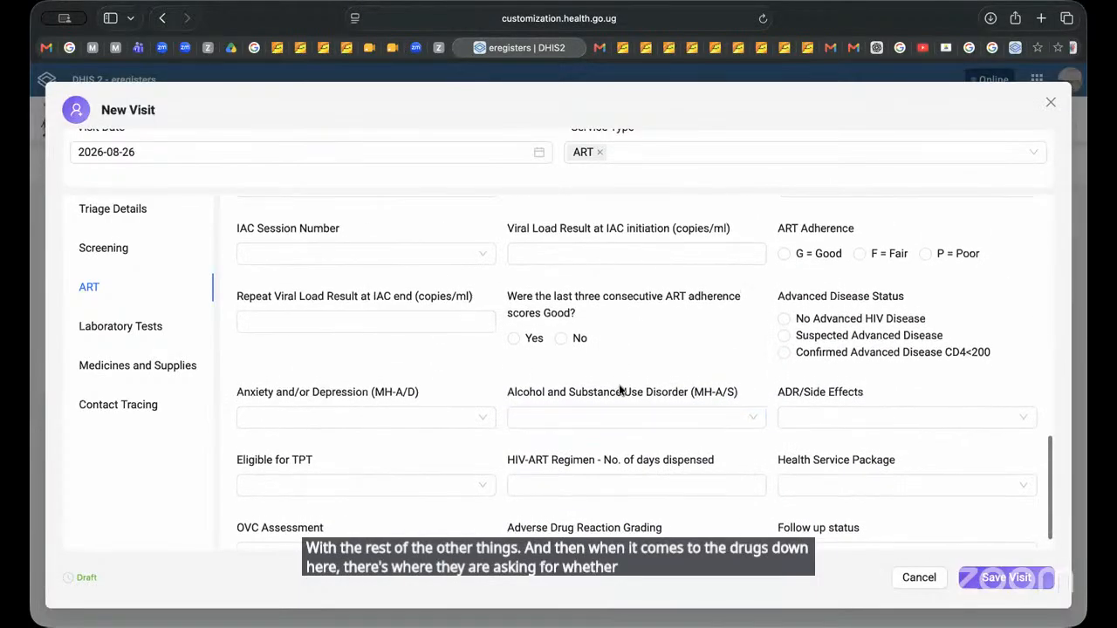
scroll(619, 389, "up", 2)
scroll(619, 390, "up", 5)
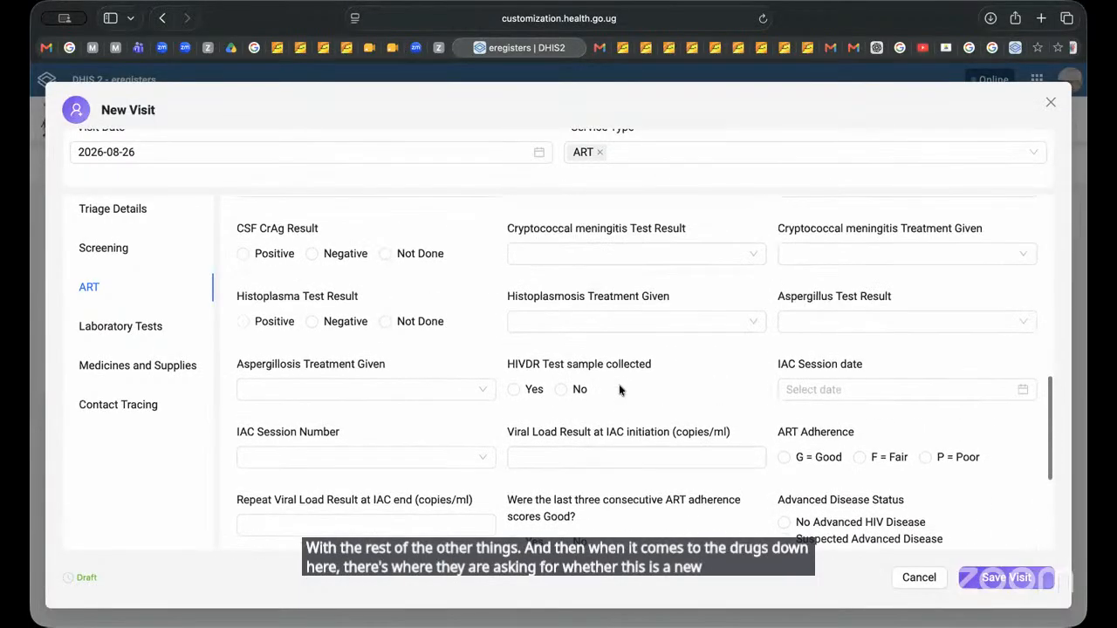
scroll(618, 389, "up", 2)
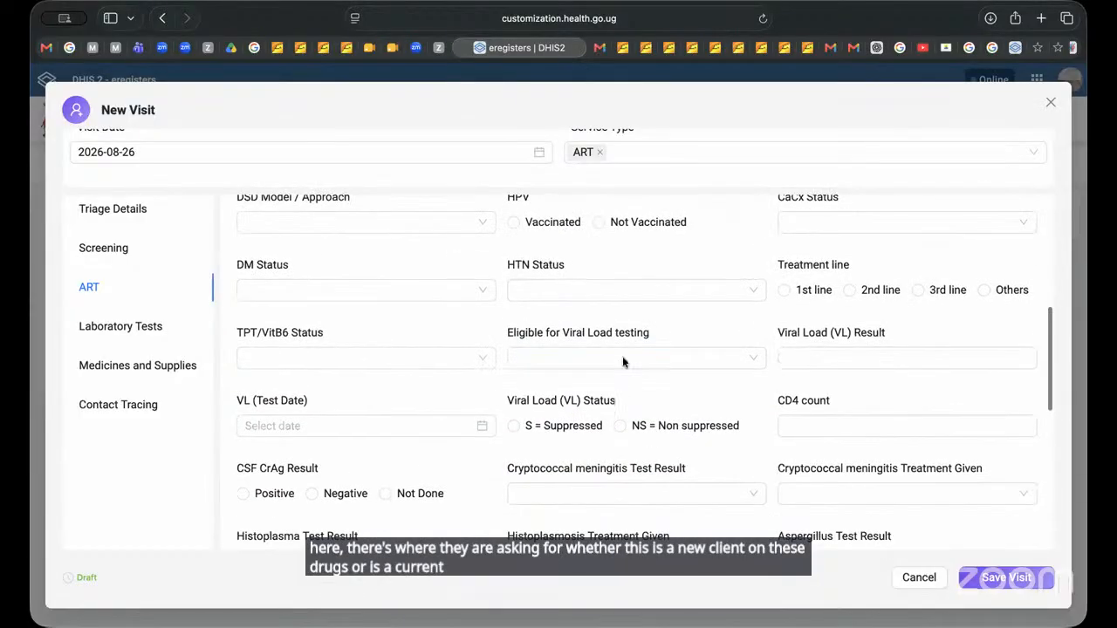
Step: Set the treatment line to 1st line and view the ART Regimen and ART Regimen Status options
left_click(783, 290)
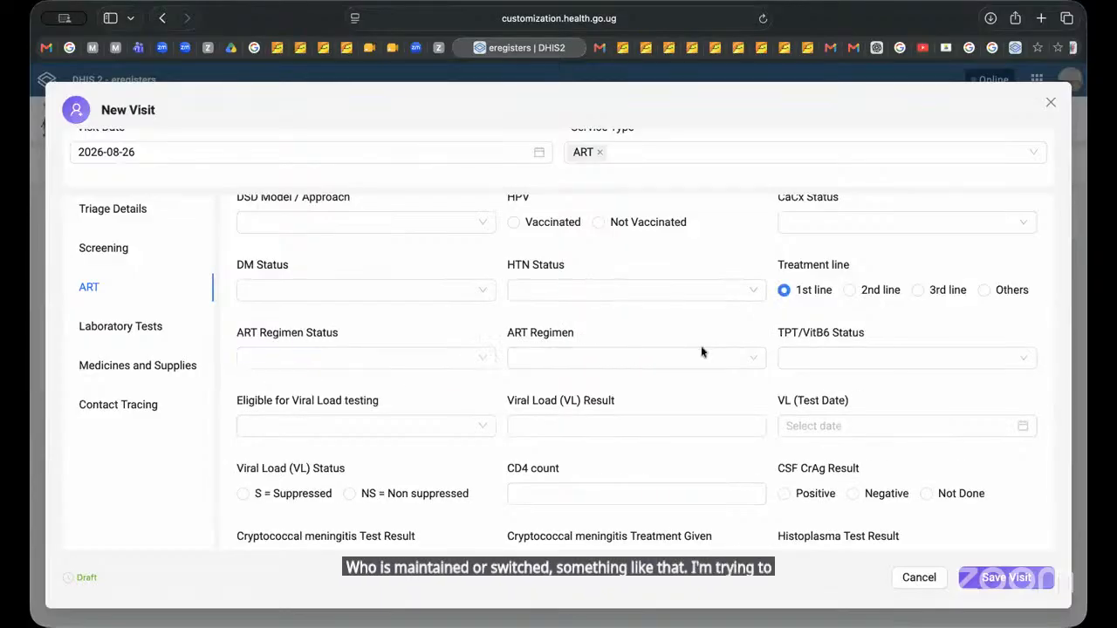
left_click(643, 353)
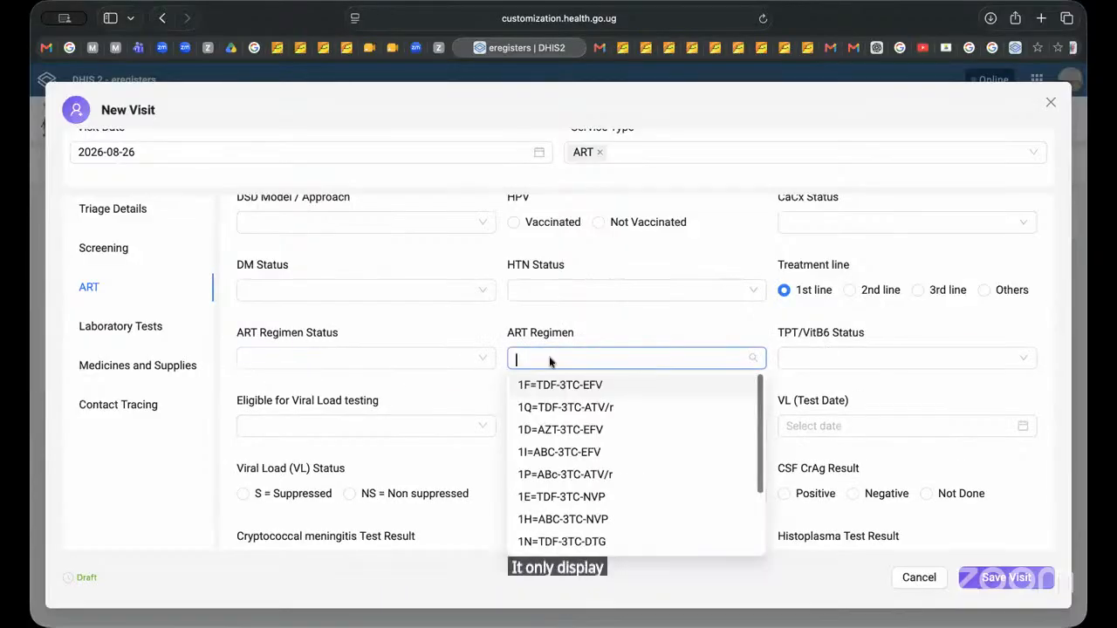
left_click(411, 360)
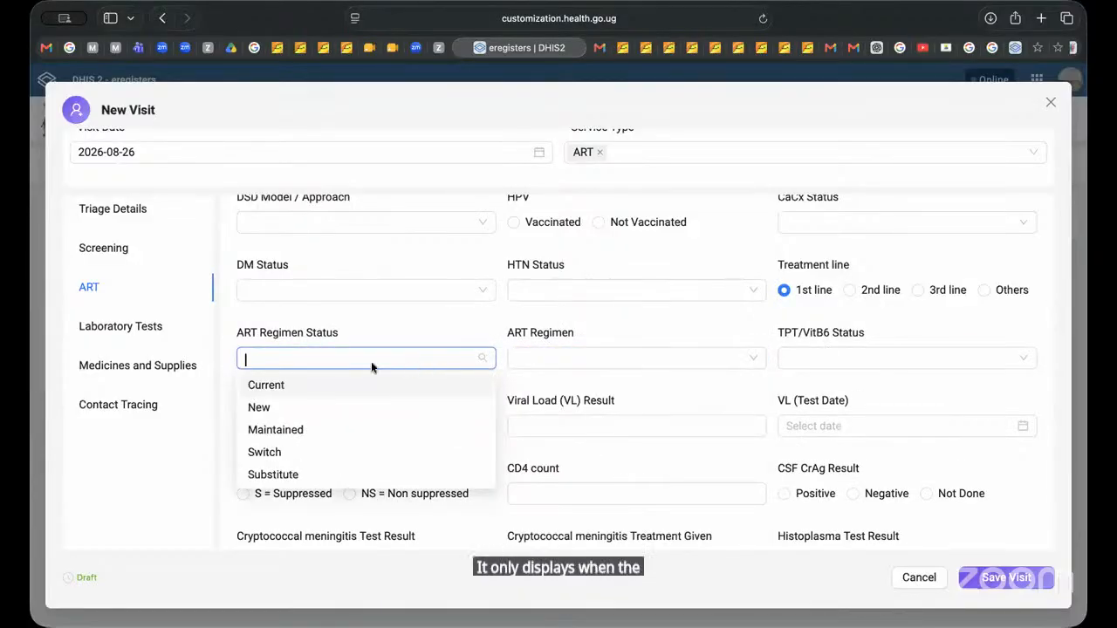
Step: Try 2nd line and 1st line as the treatment line, and leave the treatment line unselected
left_click(784, 290)
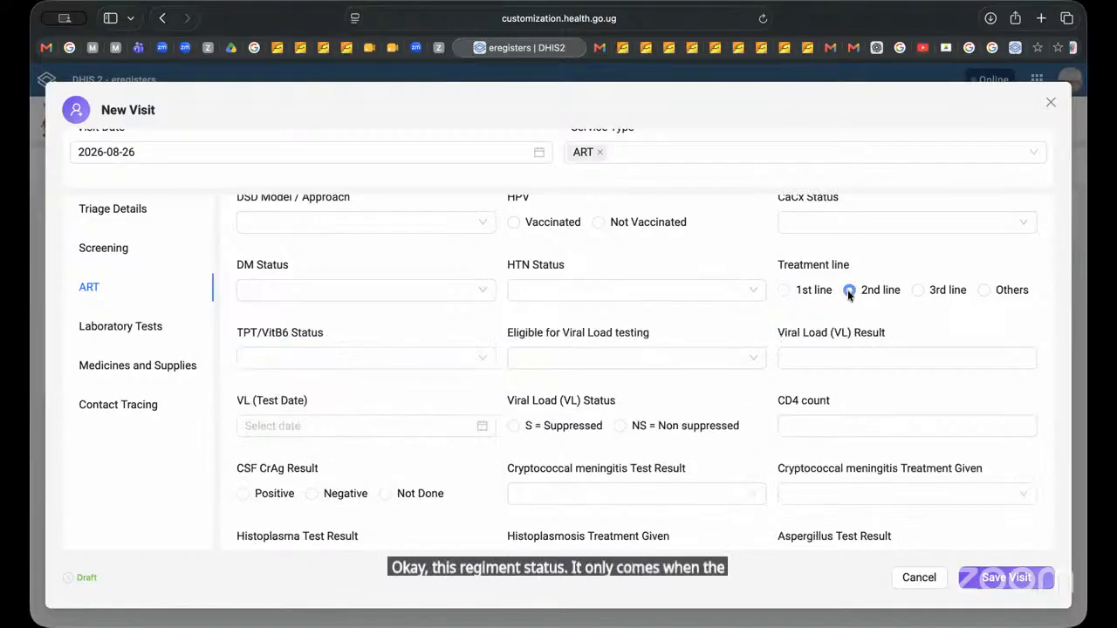
left_click(847, 290)
left_click(783, 291)
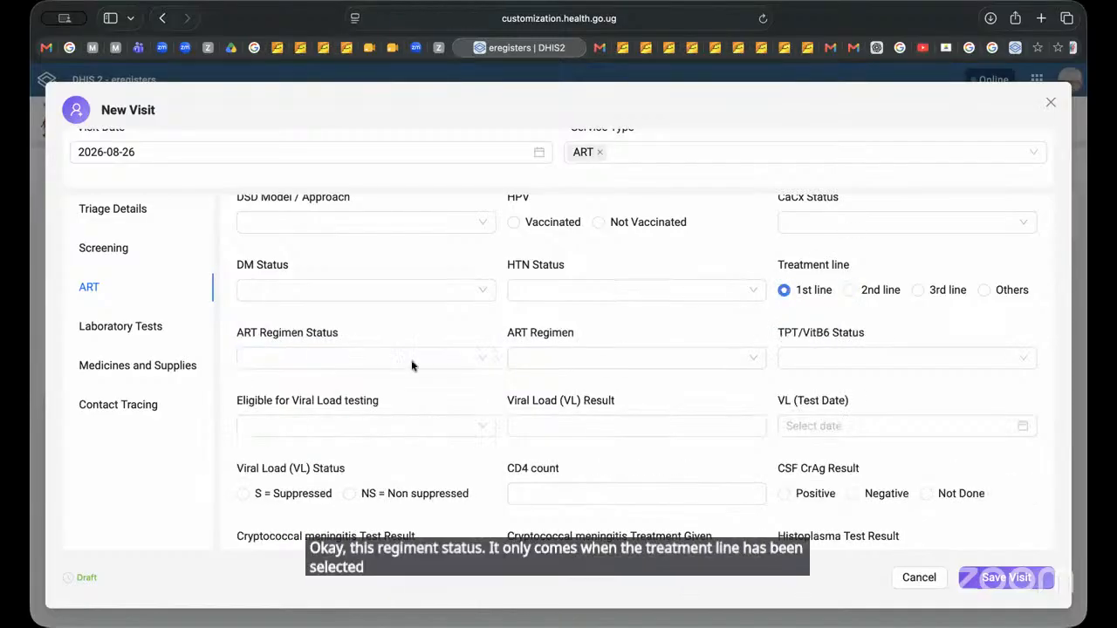
left_click(783, 290)
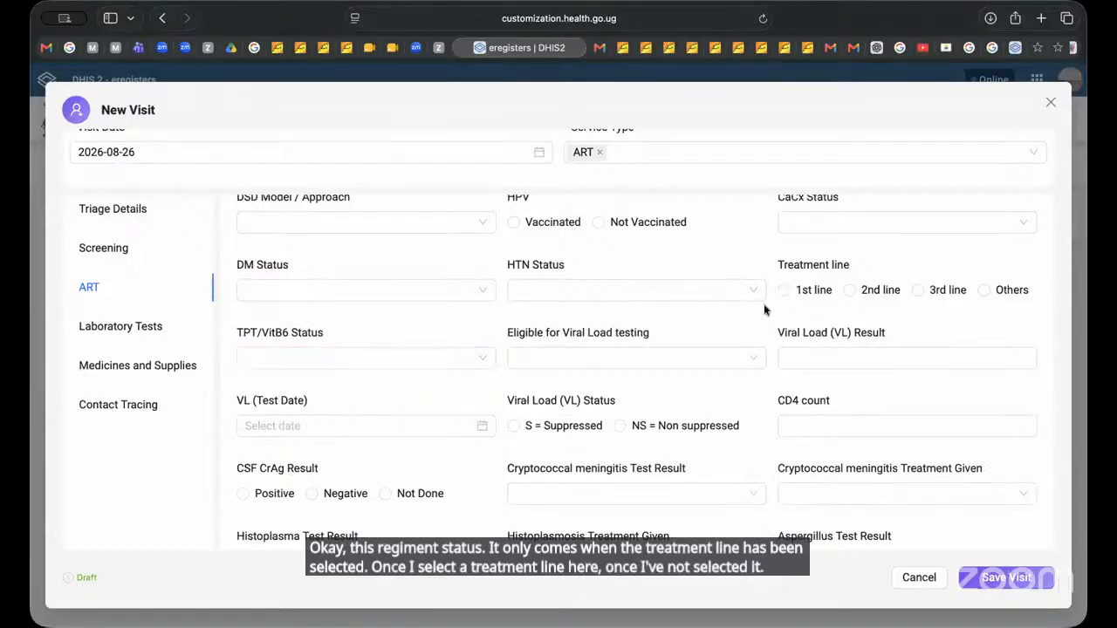
Step: Select 1st line as the treatment line and set the ART Regimen Status to Current
left_click(784, 290)
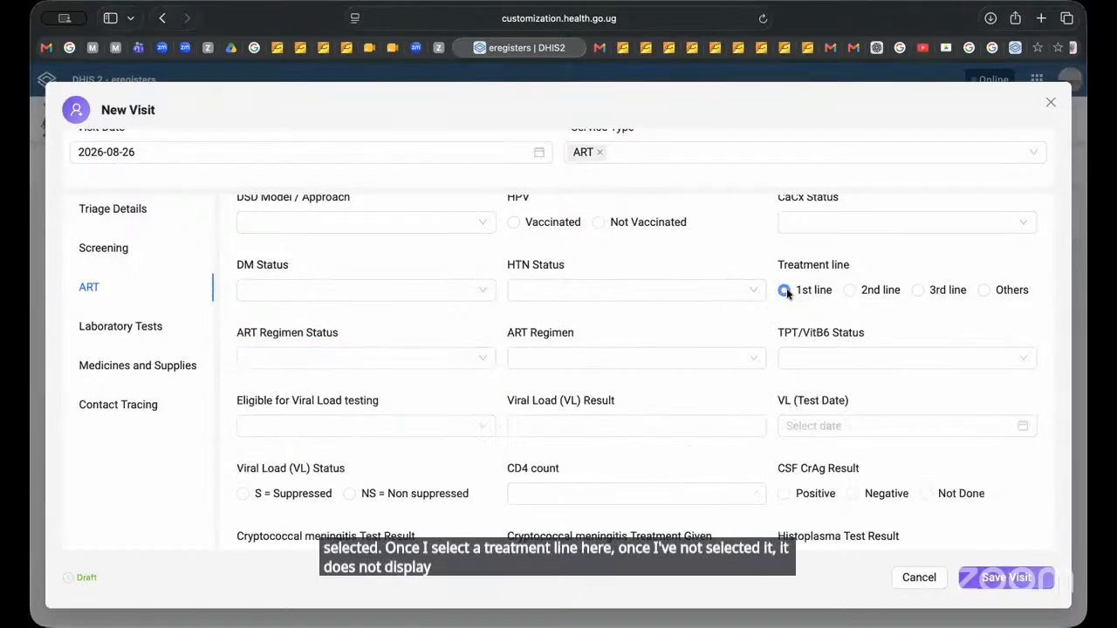
left_click(282, 359)
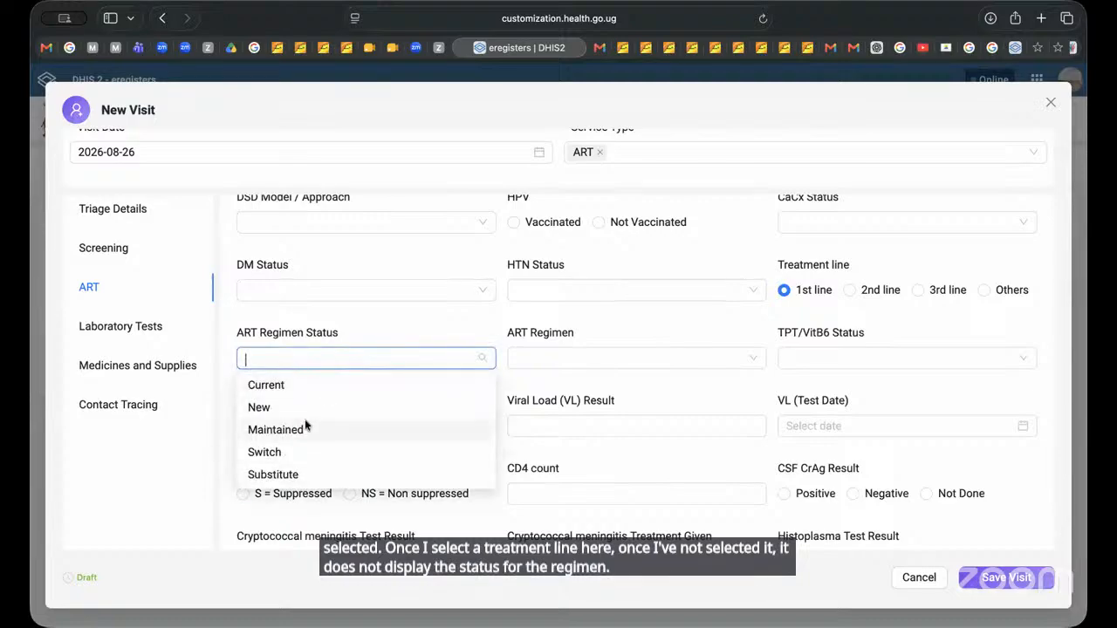
left_click(313, 387)
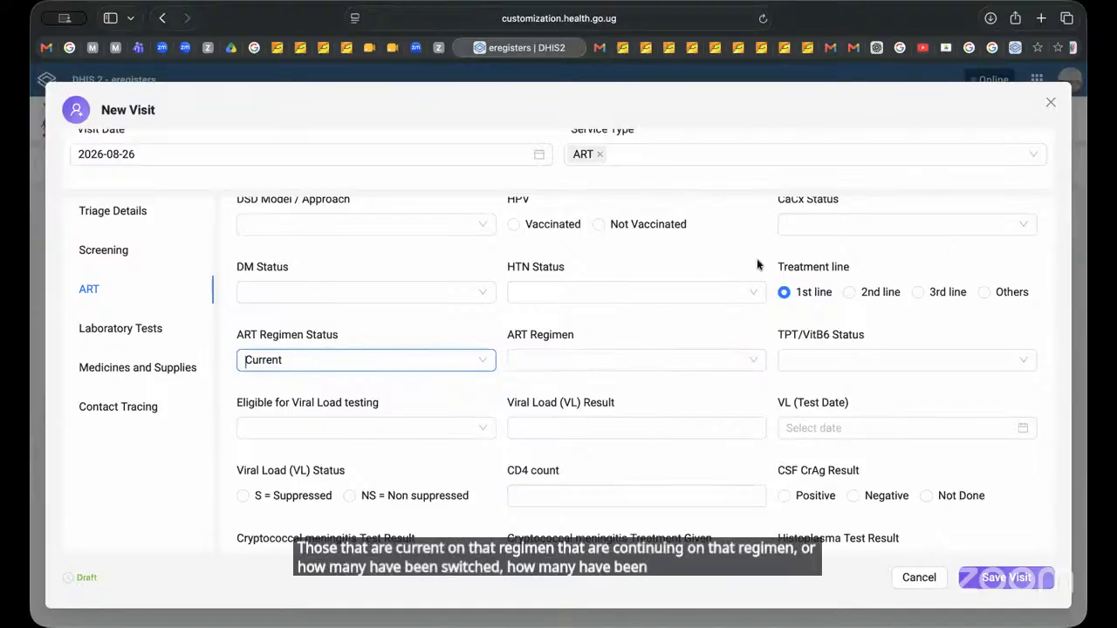
Step: Clear the Revisit visit type in the ART section and close the new visit form without saving
scroll(756, 264, "up", 1)
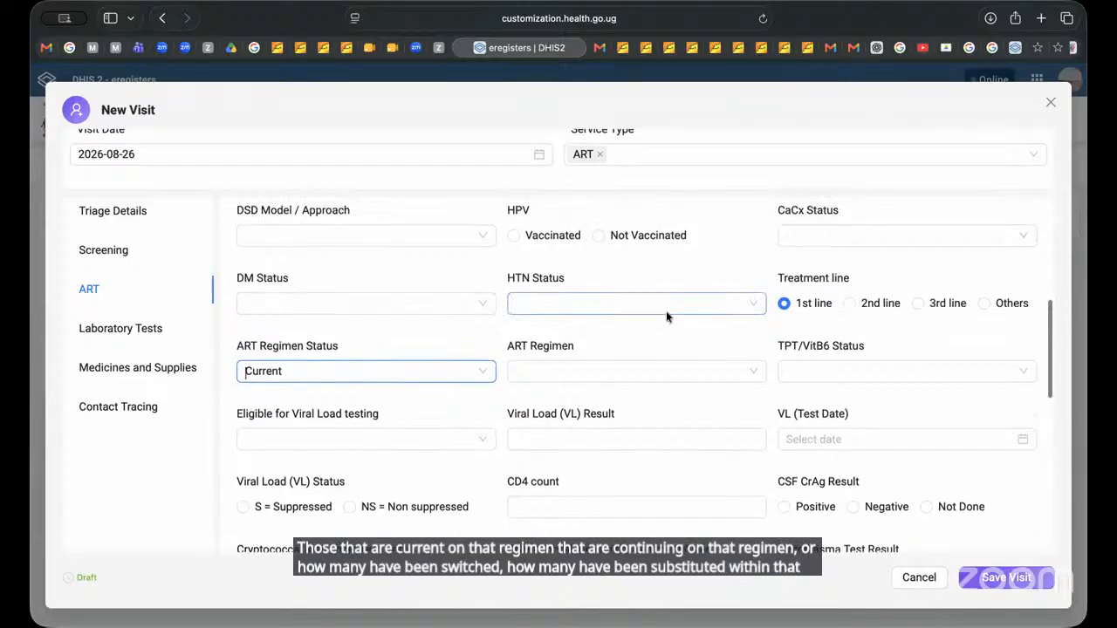
scroll(665, 311, "up", 10)
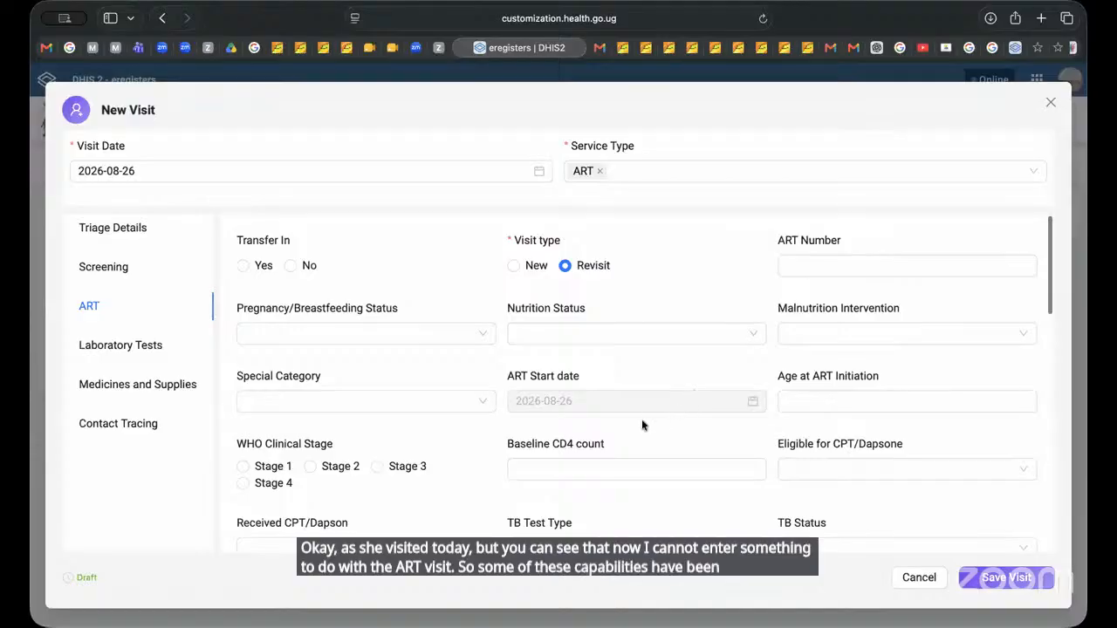
scroll(641, 419, "down", 2)
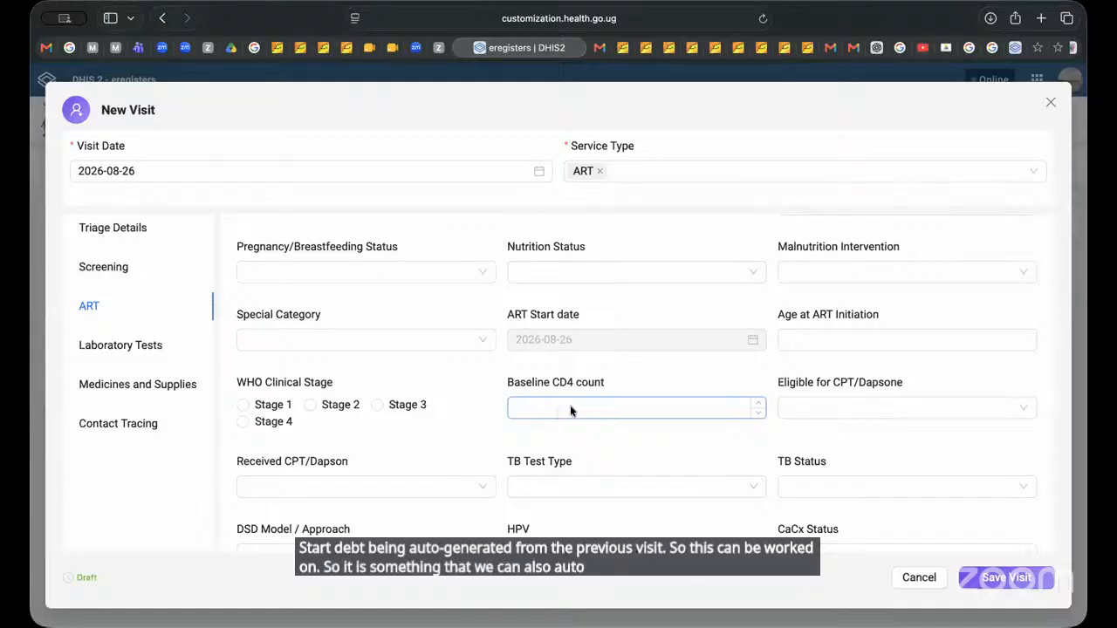
scroll(735, 387, "down", 1)
scroll(735, 387, "up", 1)
scroll(735, 386, "up", 1)
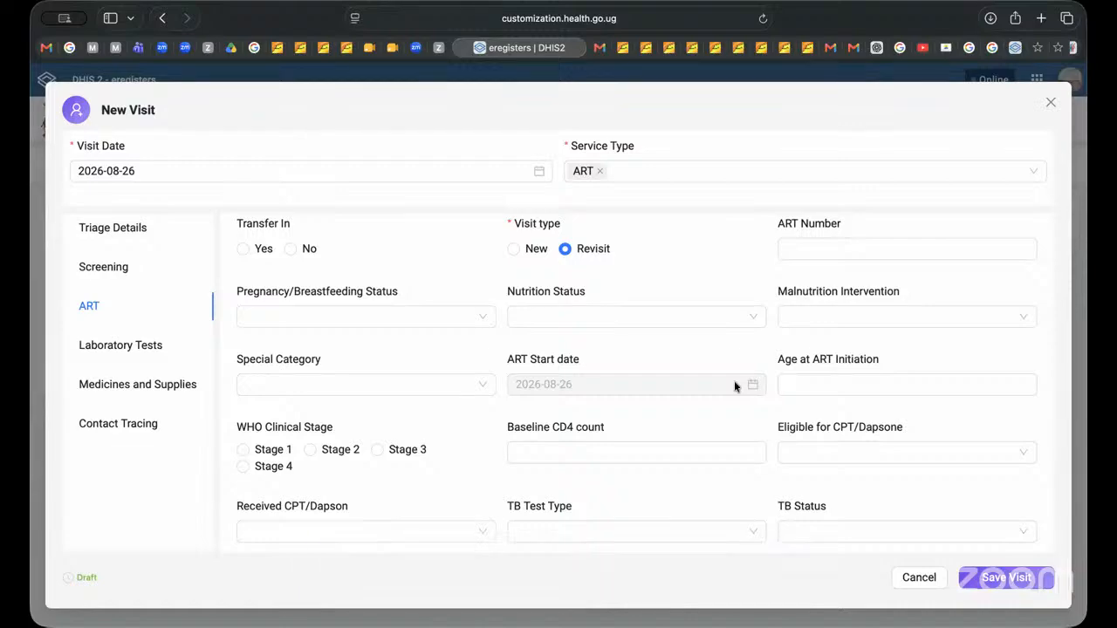
left_click(564, 250)
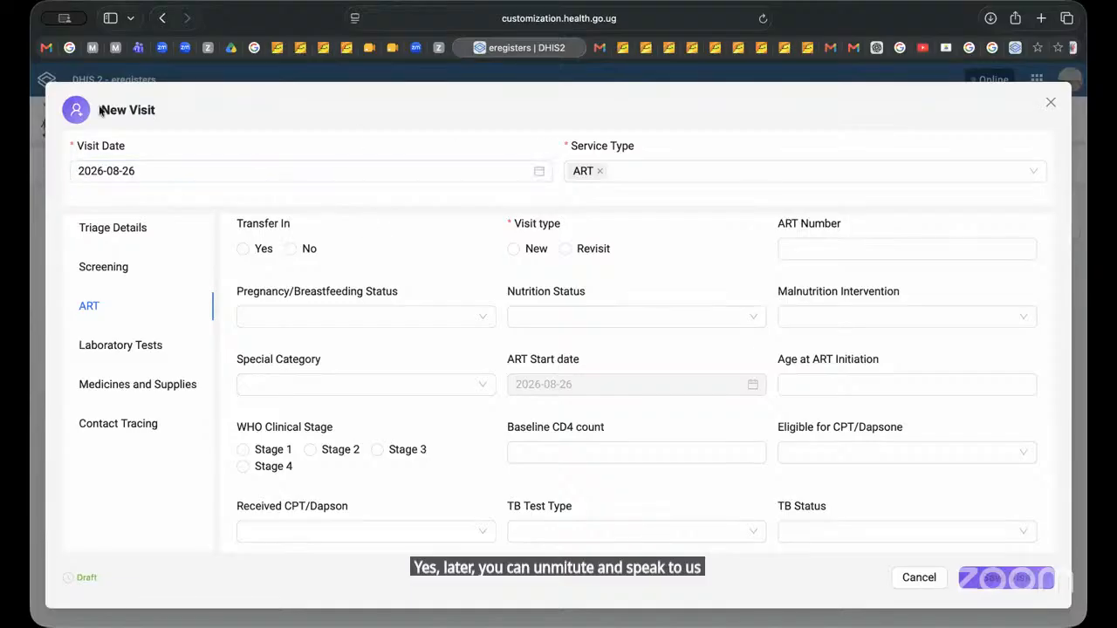
left_click(1050, 102)
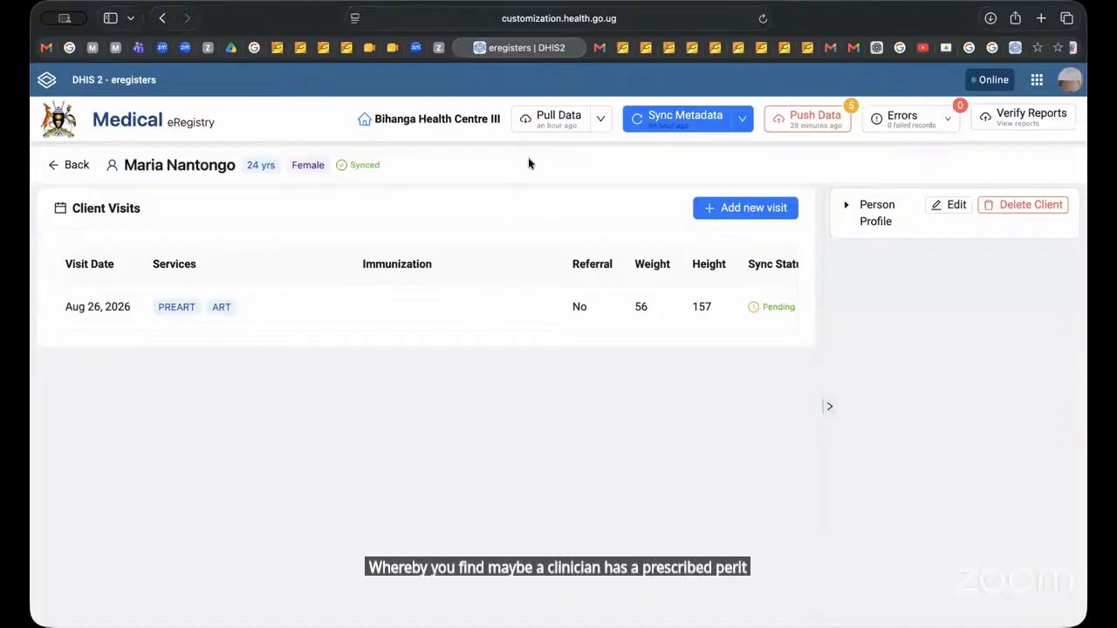
Step: Open the client's Aug 26, 2026 visit for editing and view its medicines and supplies
scroll(444, 300, "right", 5)
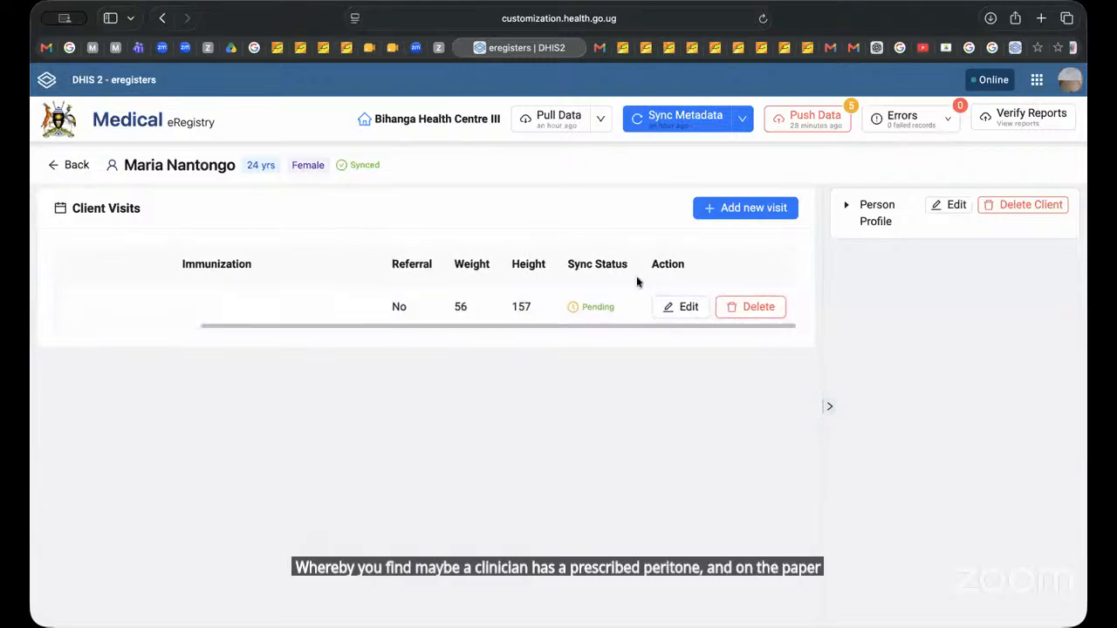
left_click(683, 308)
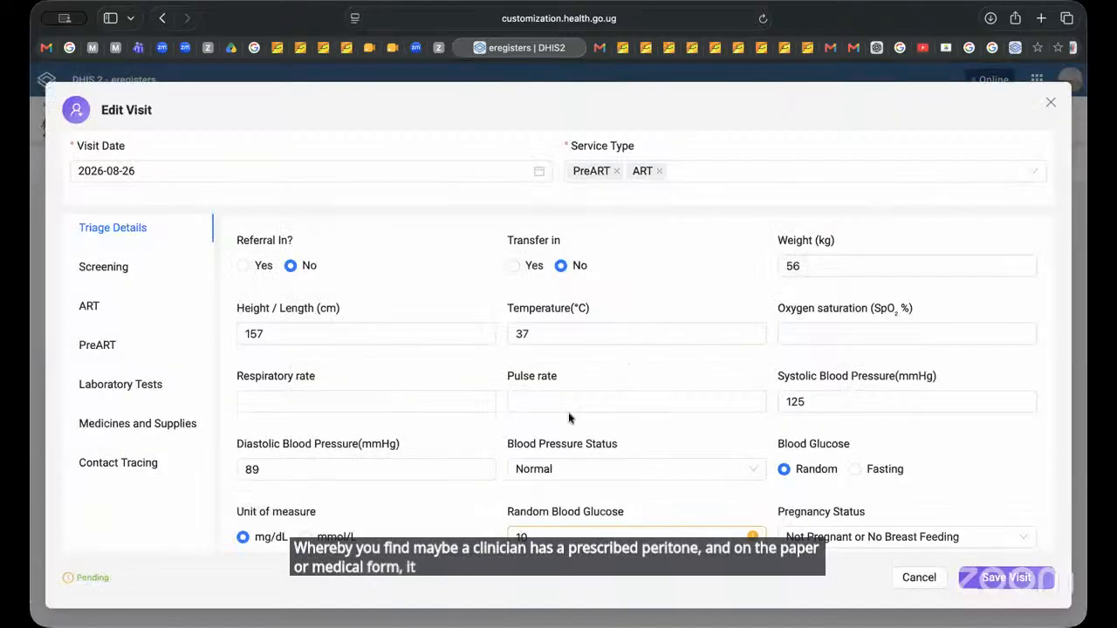
left_click(123, 422)
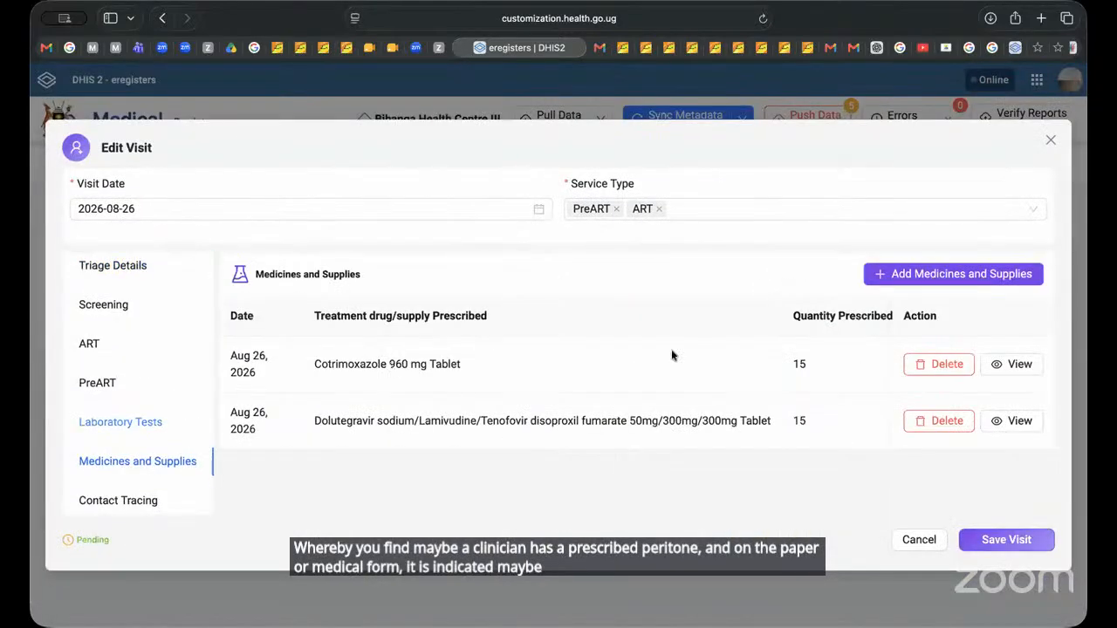
Step: Search the prescribed drugs for "pri" in a new medicines entry, and close the entry and the visit without saving
left_click(922, 274)
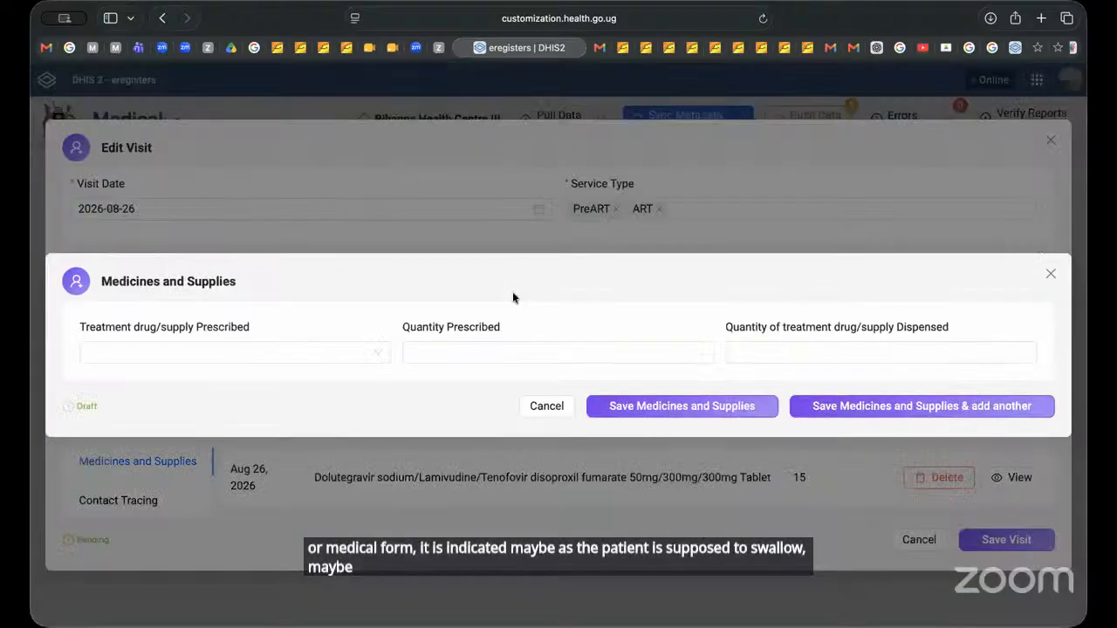
left_click(288, 353)
type("p")
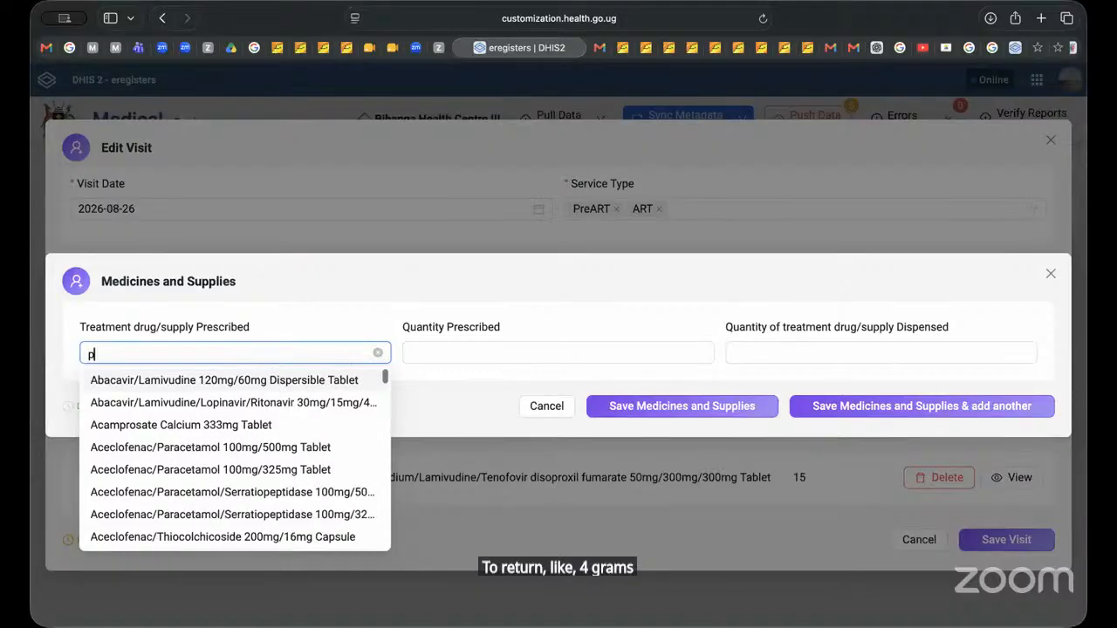
type("ri")
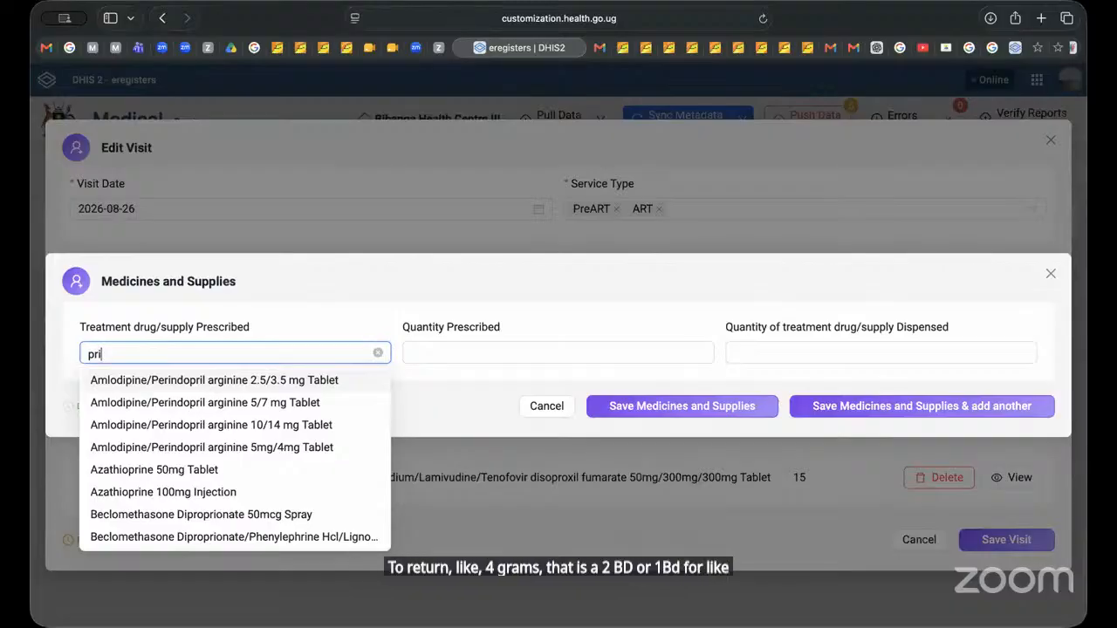
key("BackSpace")
key("BackSpace")
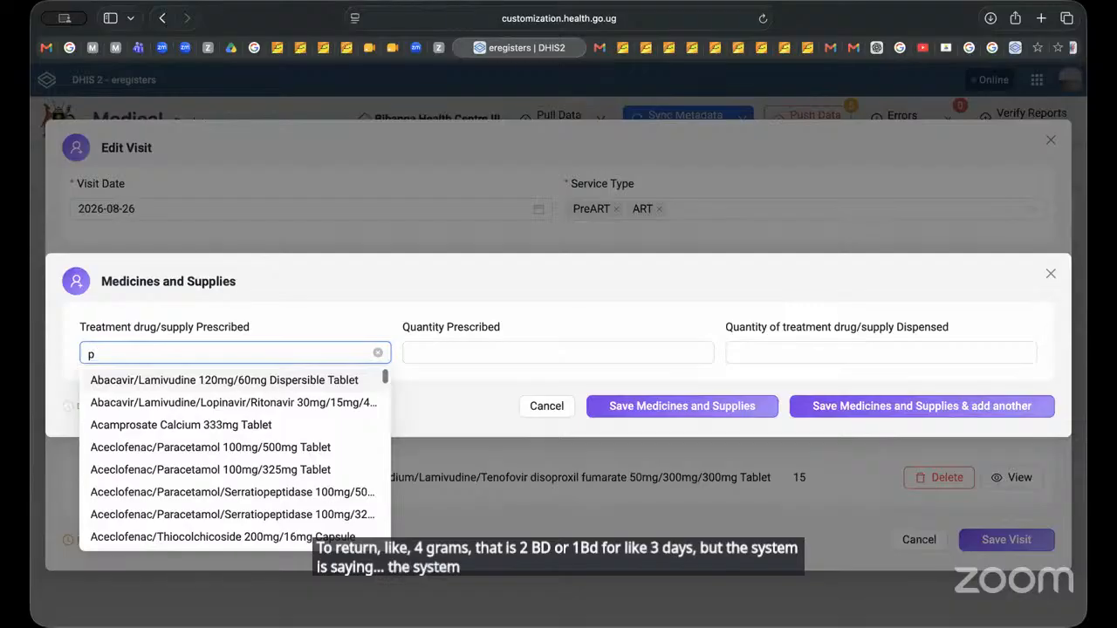
key("BackSpace")
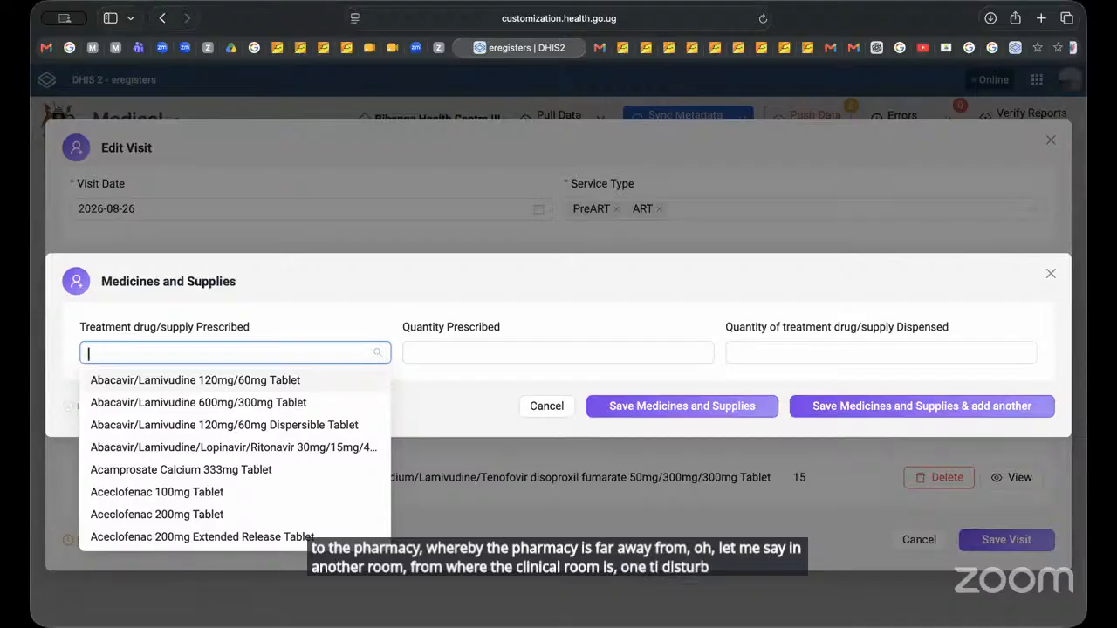
left_click(545, 407)
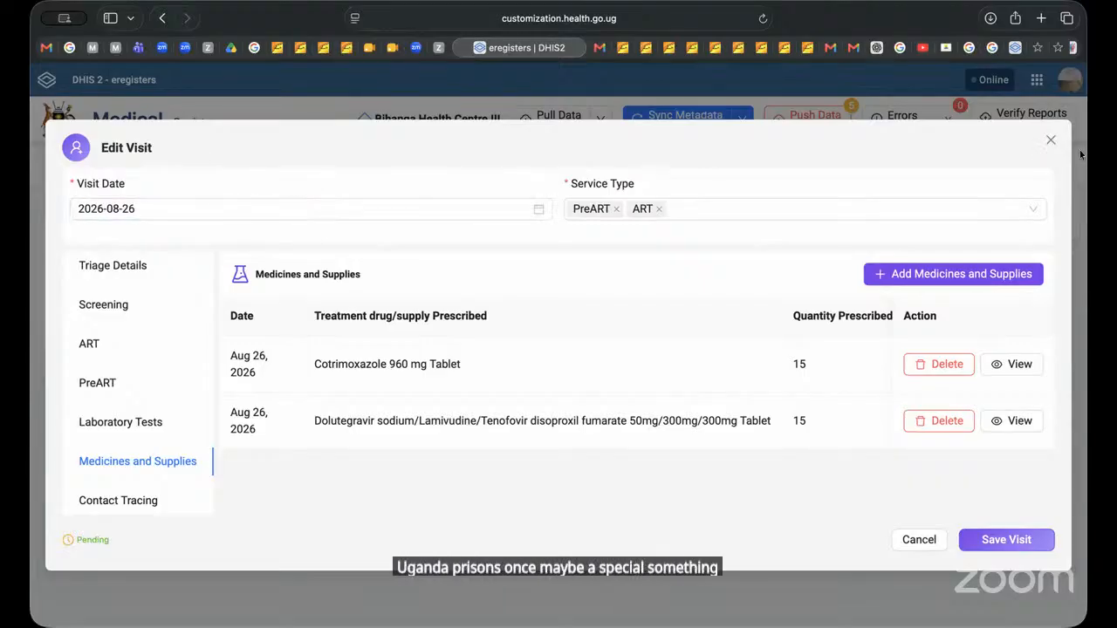
left_click(1050, 141)
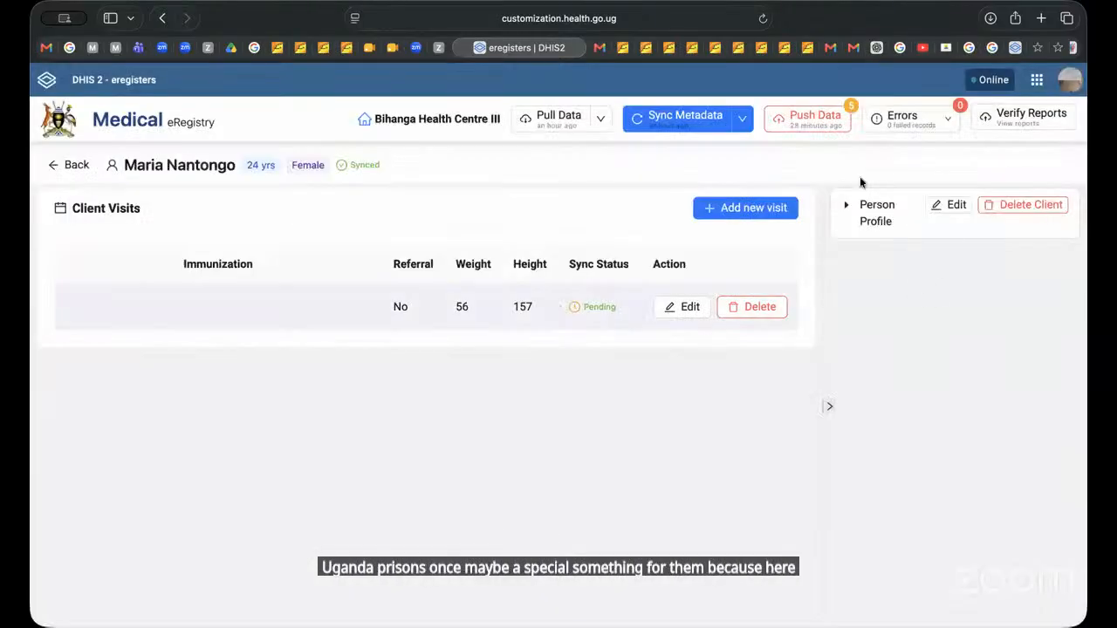
Step: Examine the client's registration, address and next-of-kin fields in the client edit form, and close it without saving
left_click(948, 204)
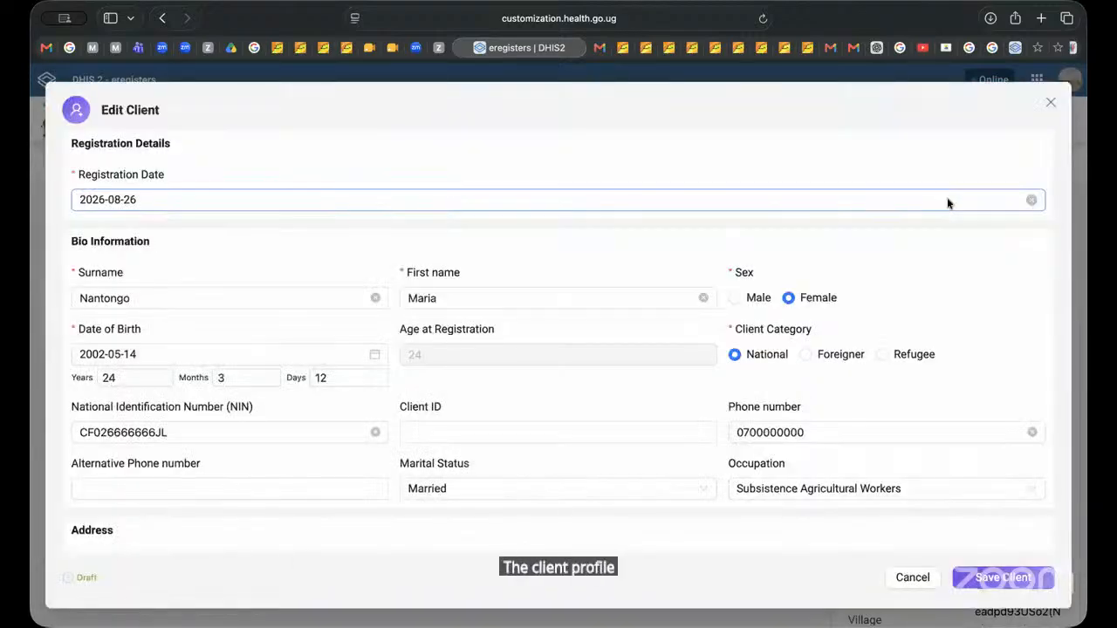
scroll(948, 205, "down", 3)
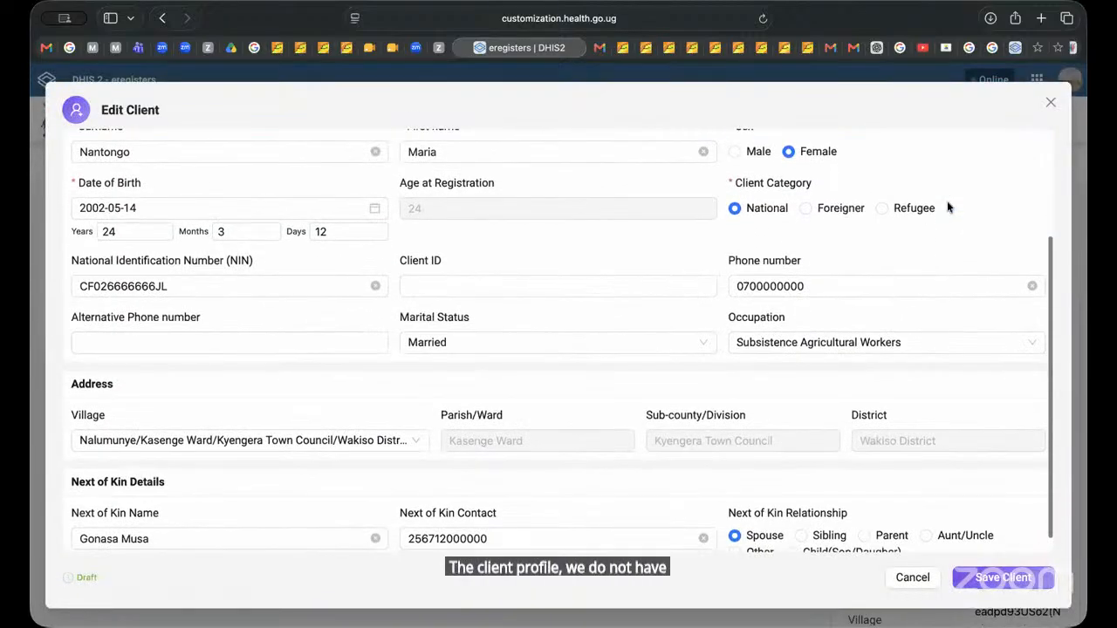
scroll(946, 207, "up", 3)
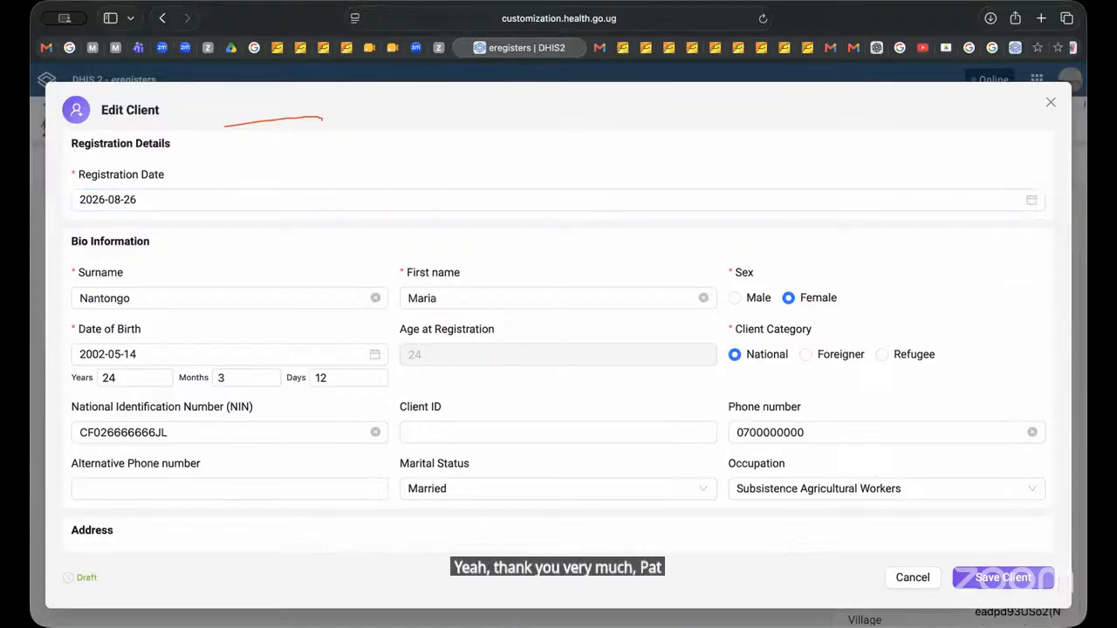
left_click(1050, 103)
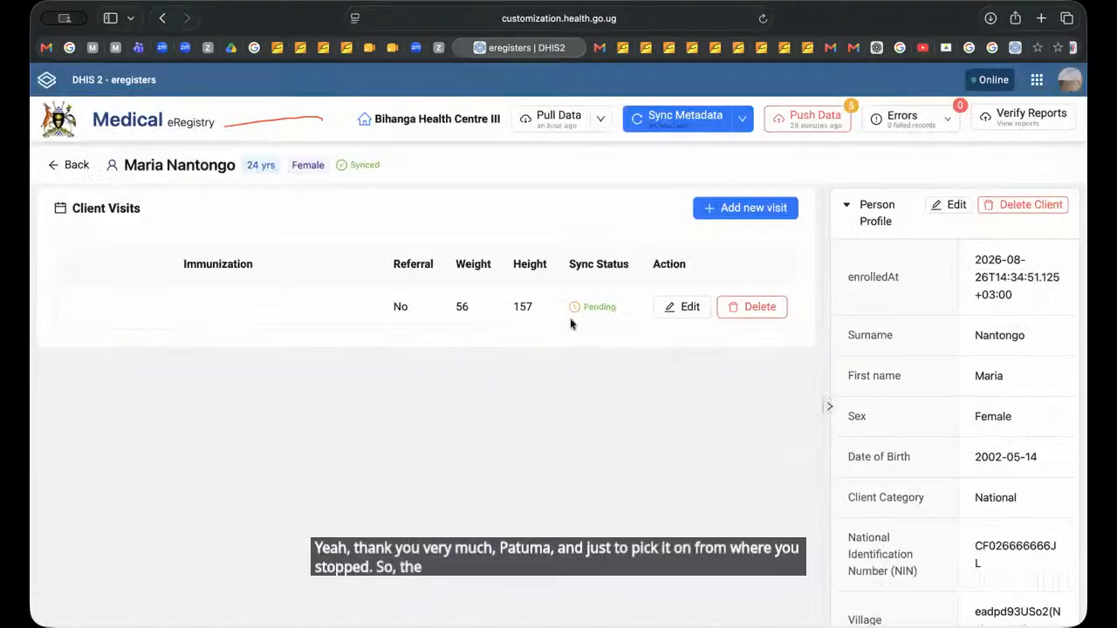
Step: Collapse the person profile, review the ART section of the client's existing visit from visit type to viral load and test results, and close it without saving
left_click(845, 206)
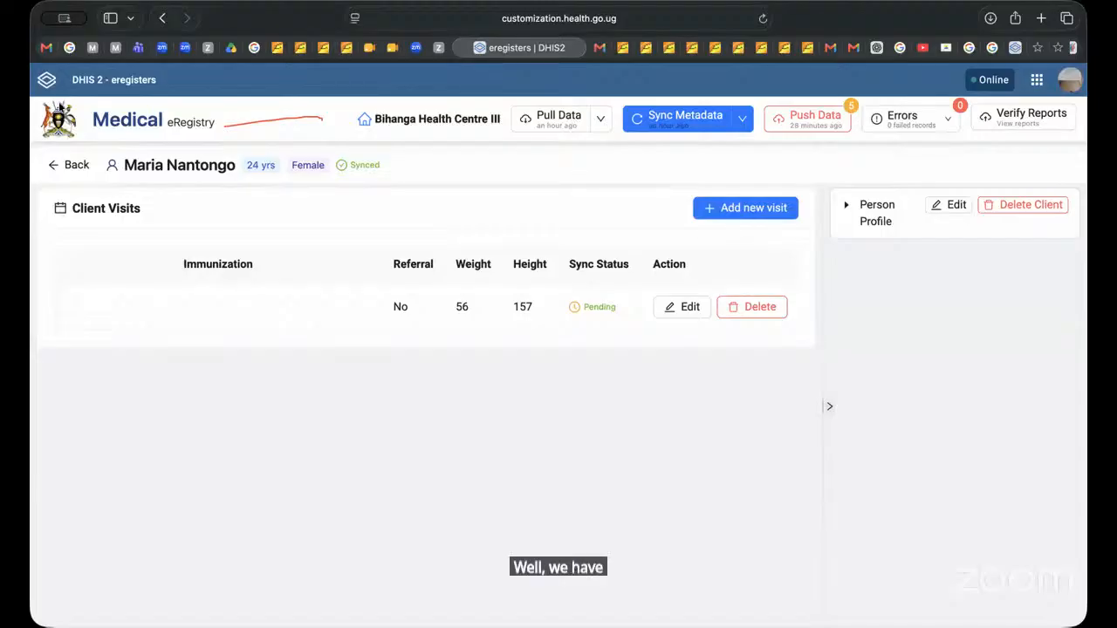
left_click(682, 307)
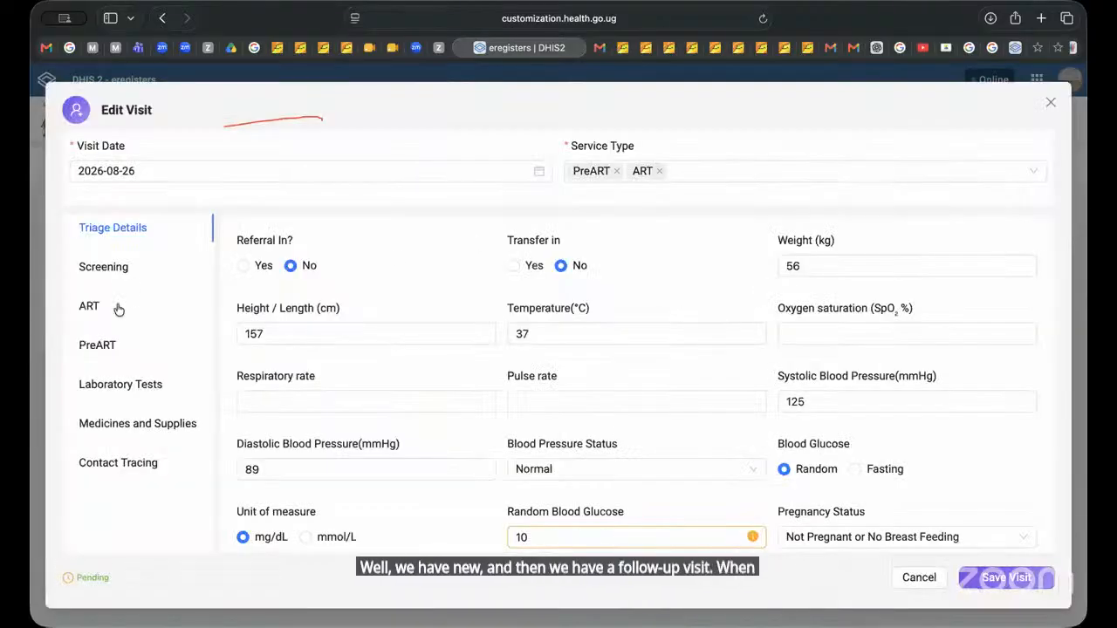
left_click(92, 305)
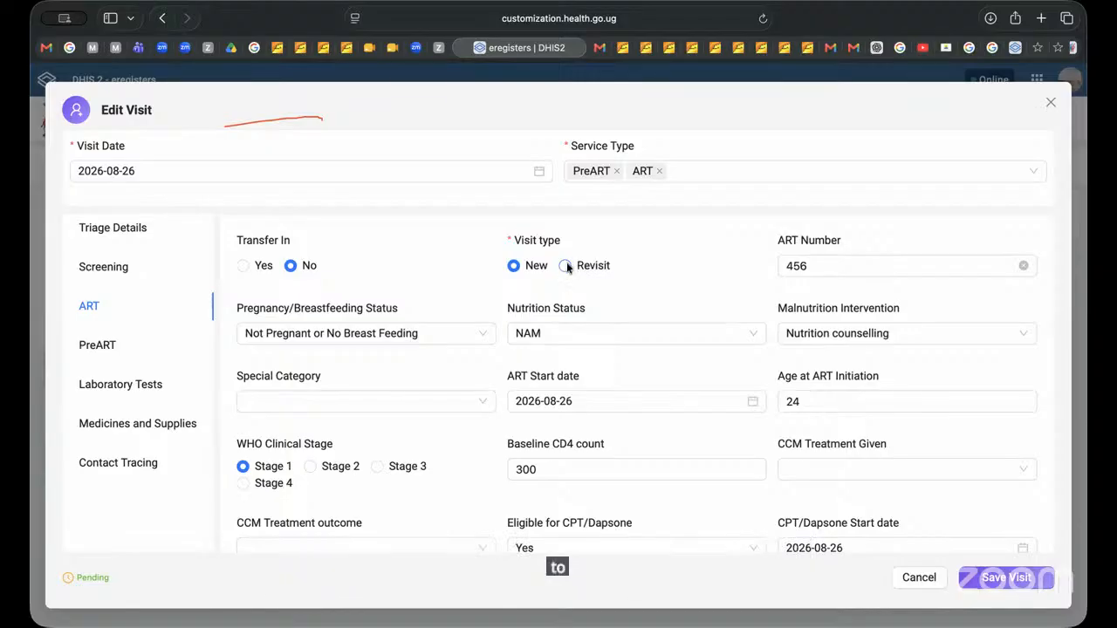
scroll(653, 351, "down", 5)
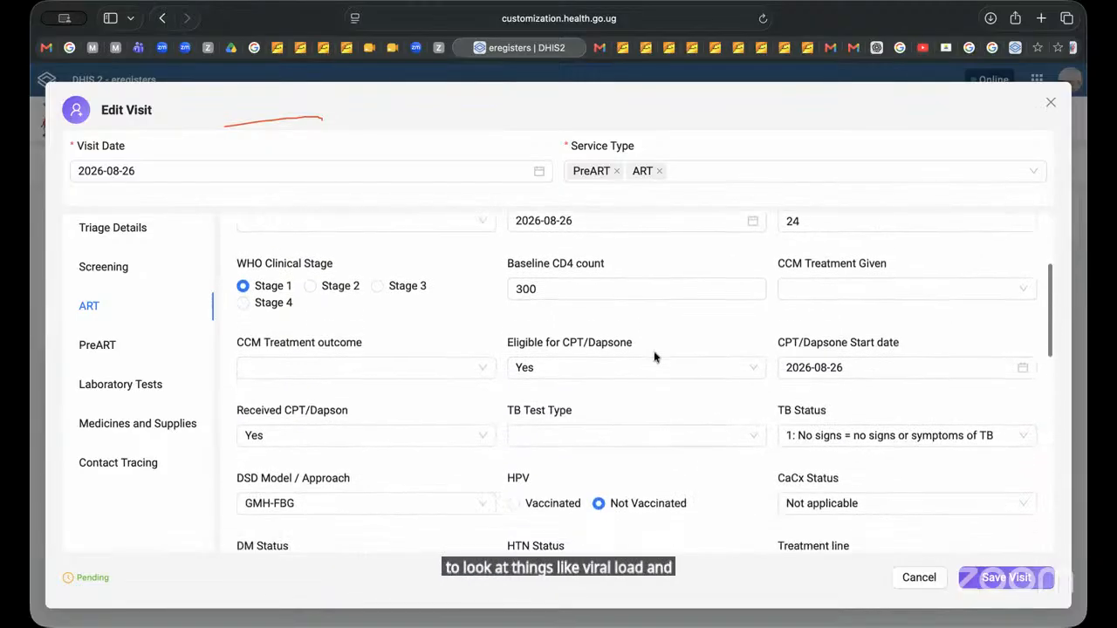
scroll(654, 351, "down", 4)
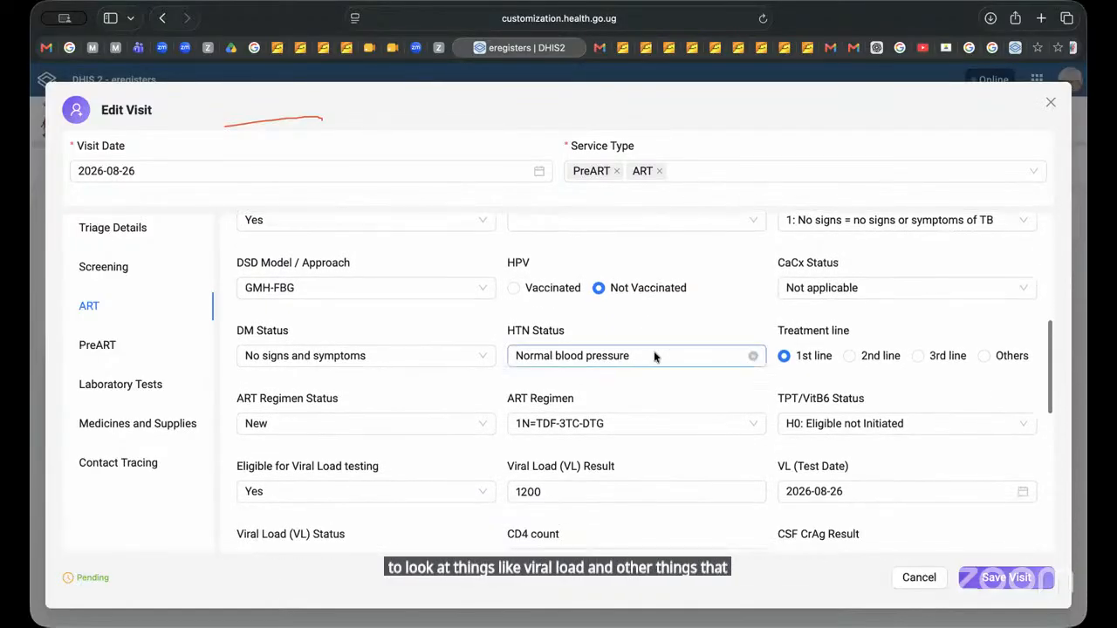
scroll(654, 356, "down", 3)
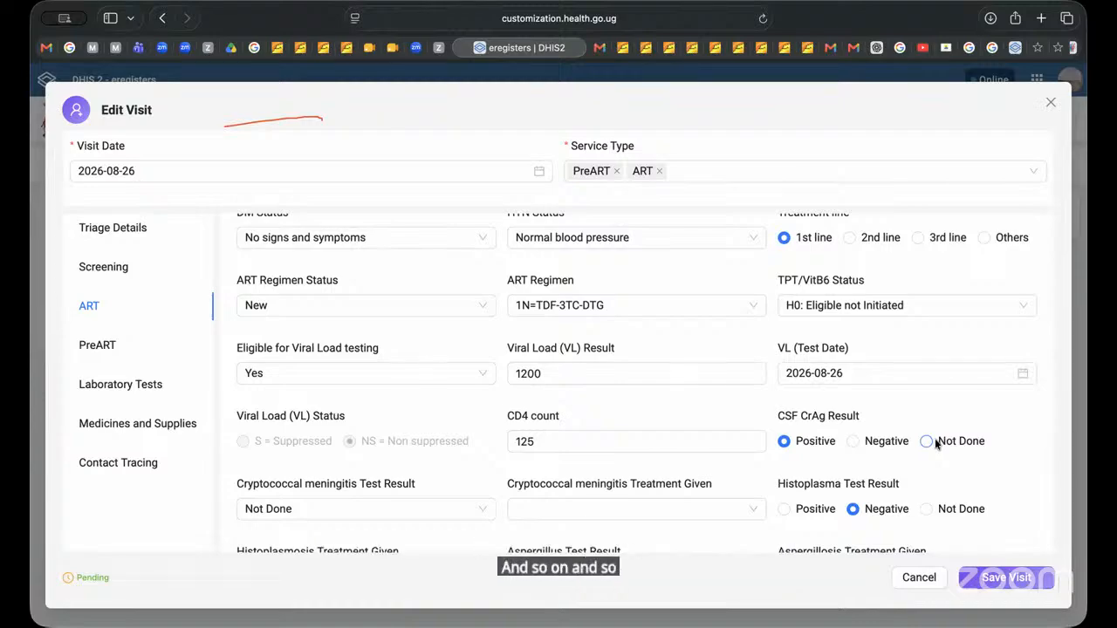
scroll(934, 441, "down", 5)
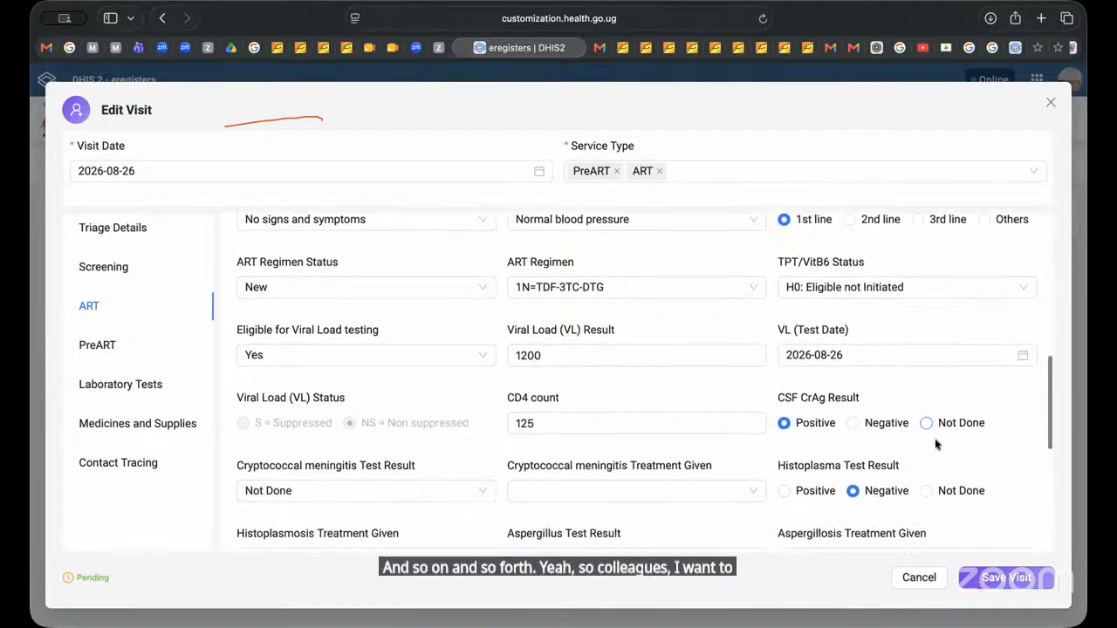
scroll(935, 438, "up", 10)
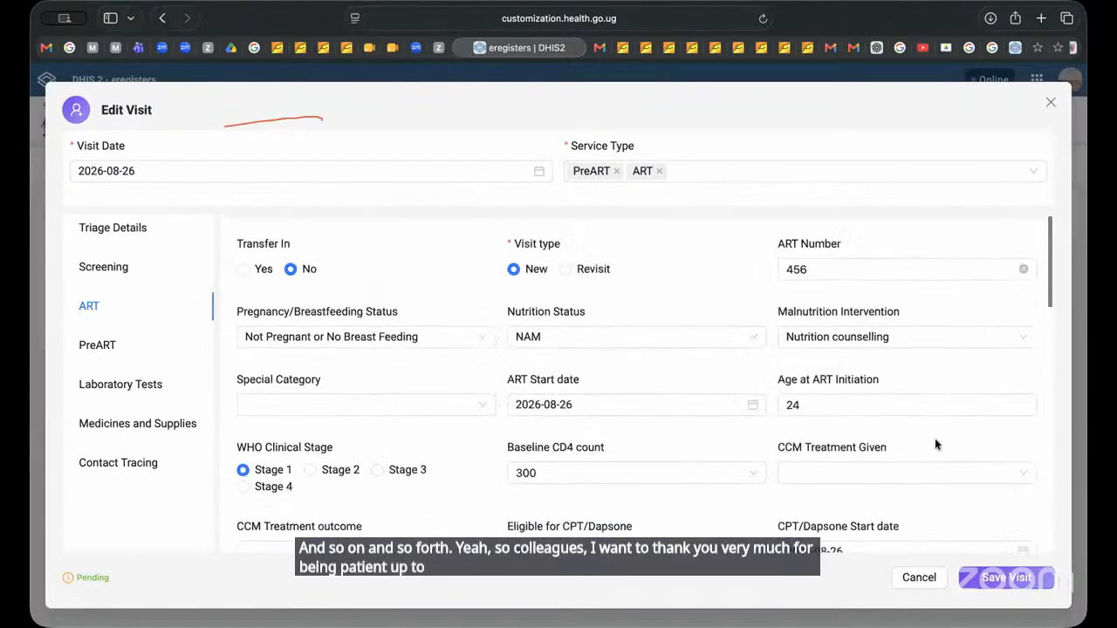
left_click(922, 576)
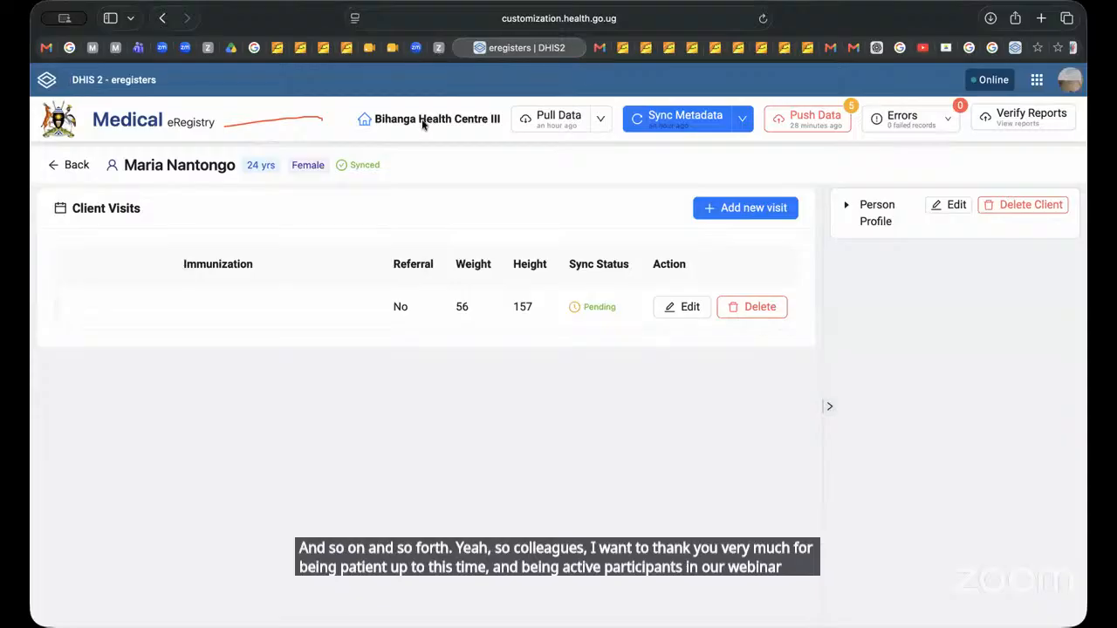
Step: Return to the client search page and push the pending records to the server
left_click(48, 80)
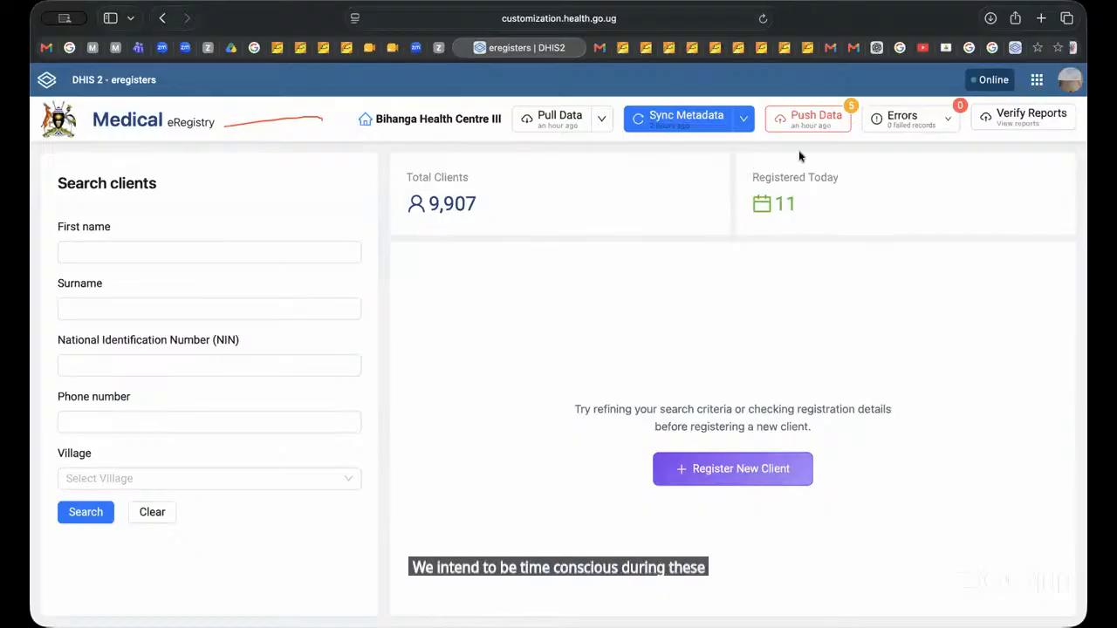
left_click(821, 117)
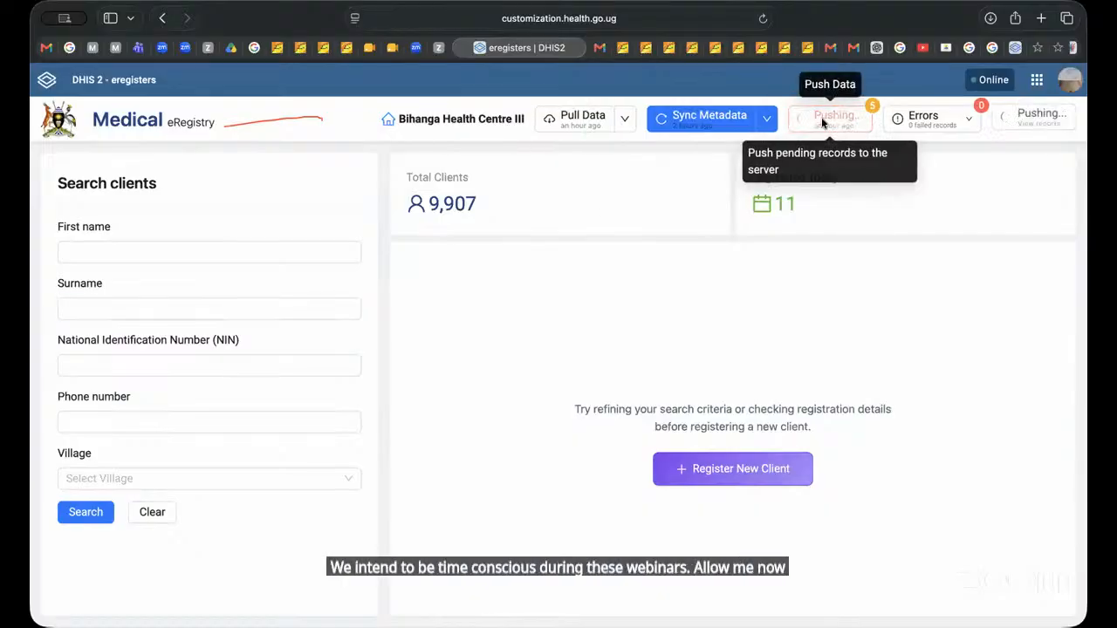